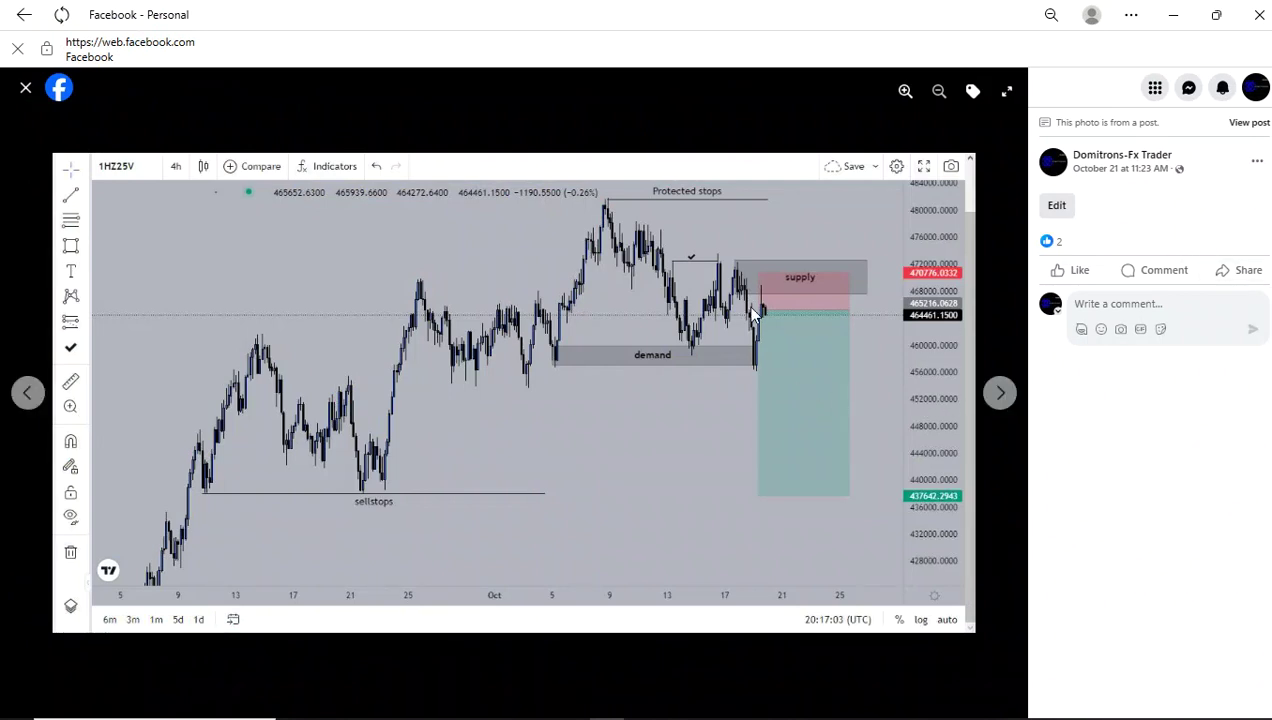
- Show the previous annotated chart photo in Facebook and switch to the TradingView chart in Opera
click(30, 396)
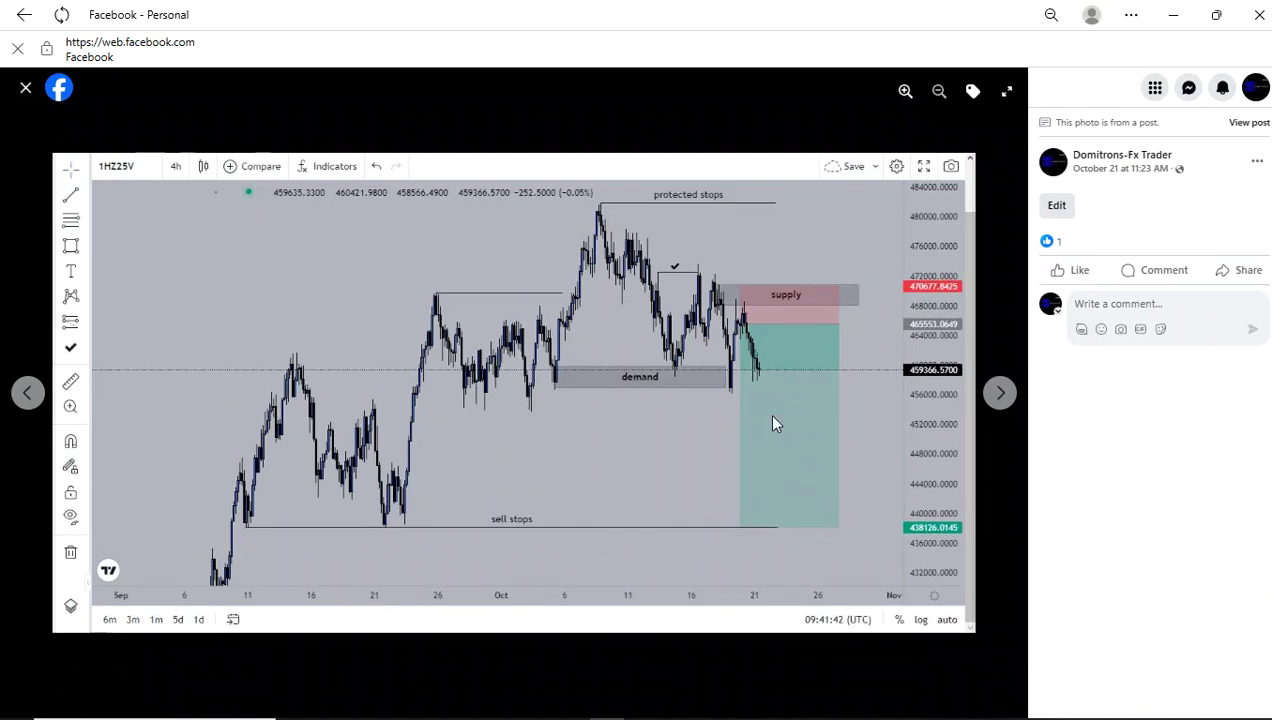
mouse_move(673, 713)
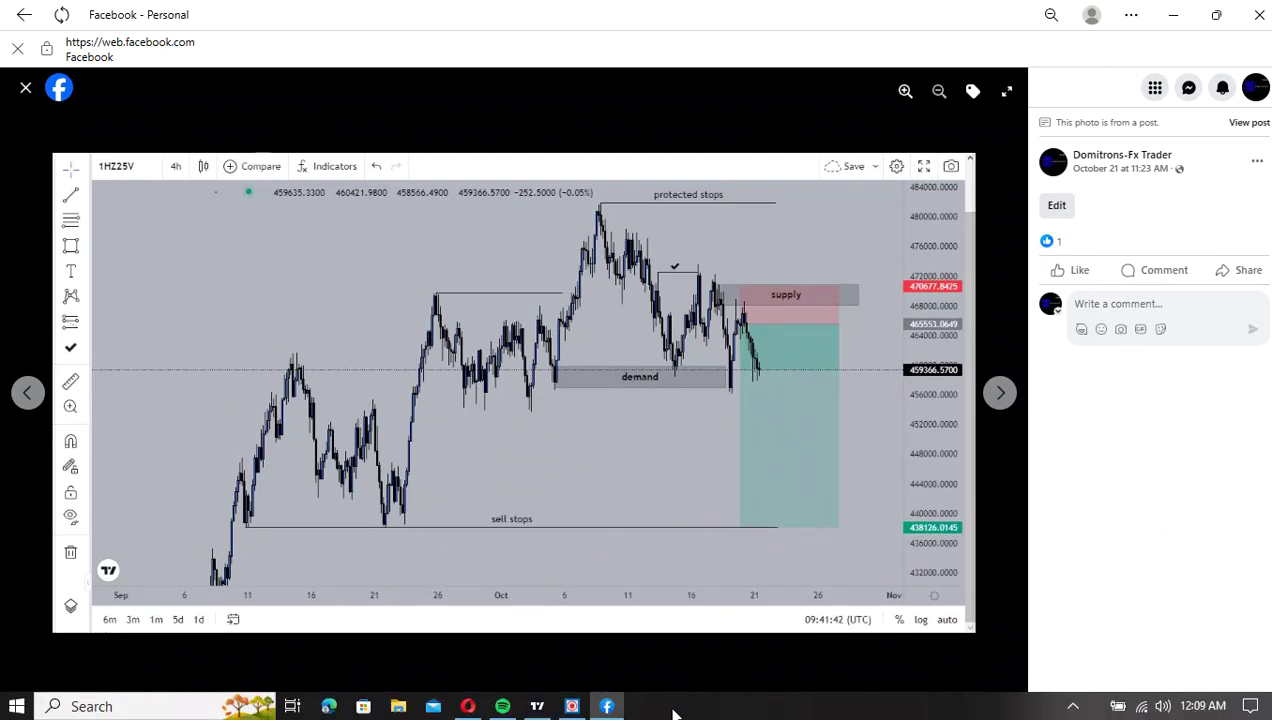
click(470, 707)
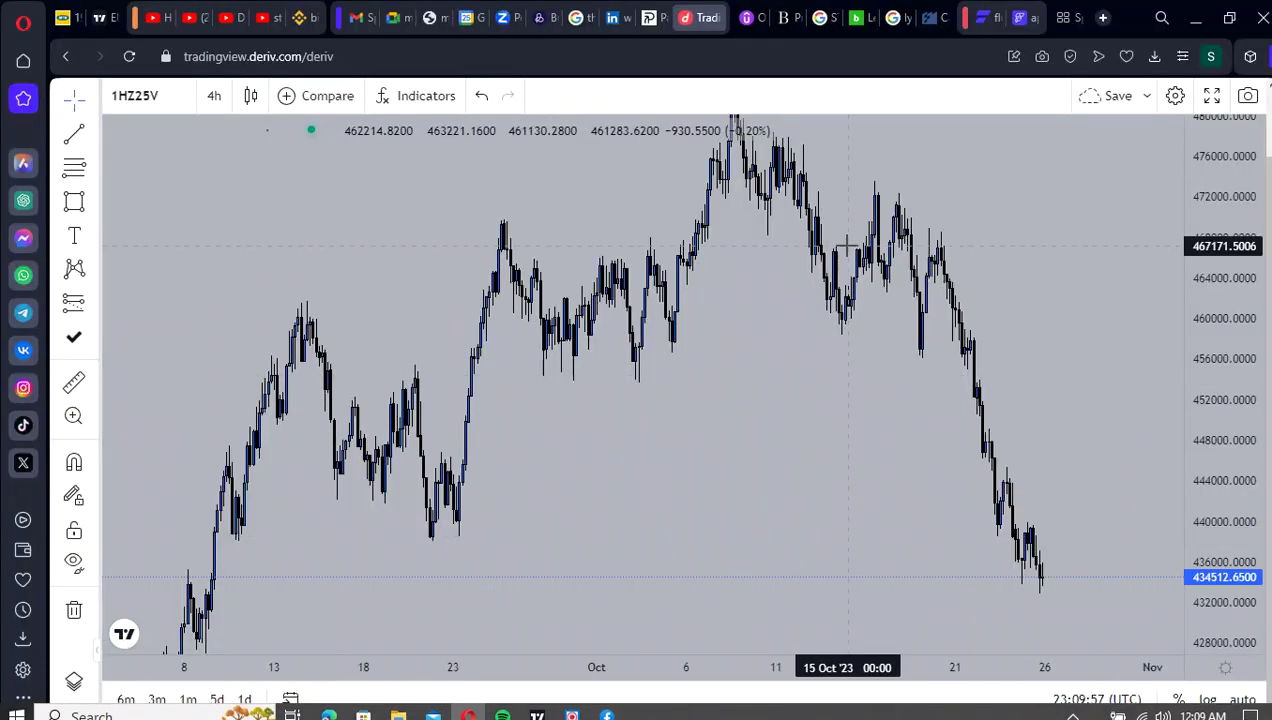
- Draw a demand rectangle from 5 October between about 459778 and 456543, and a supply rectangle from mid-October between about 472000 and 468000
drag(970, 420, 979, 359)
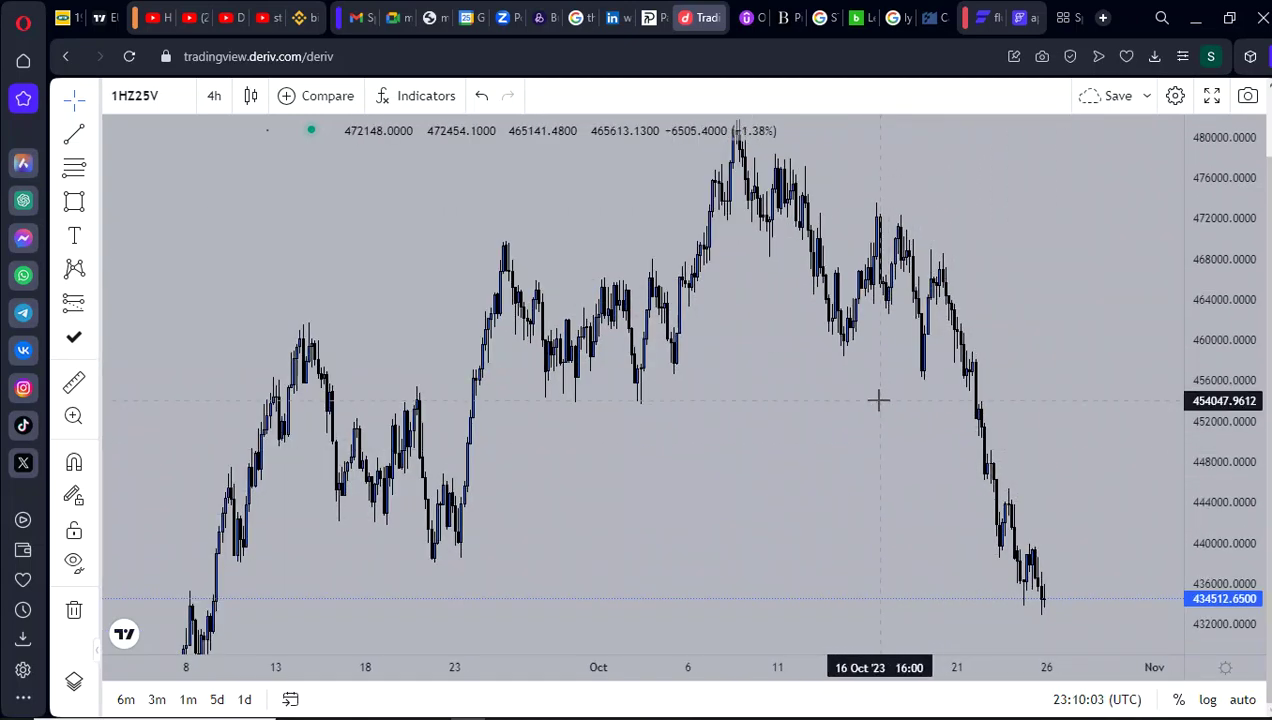
drag(877, 400, 815, 447)
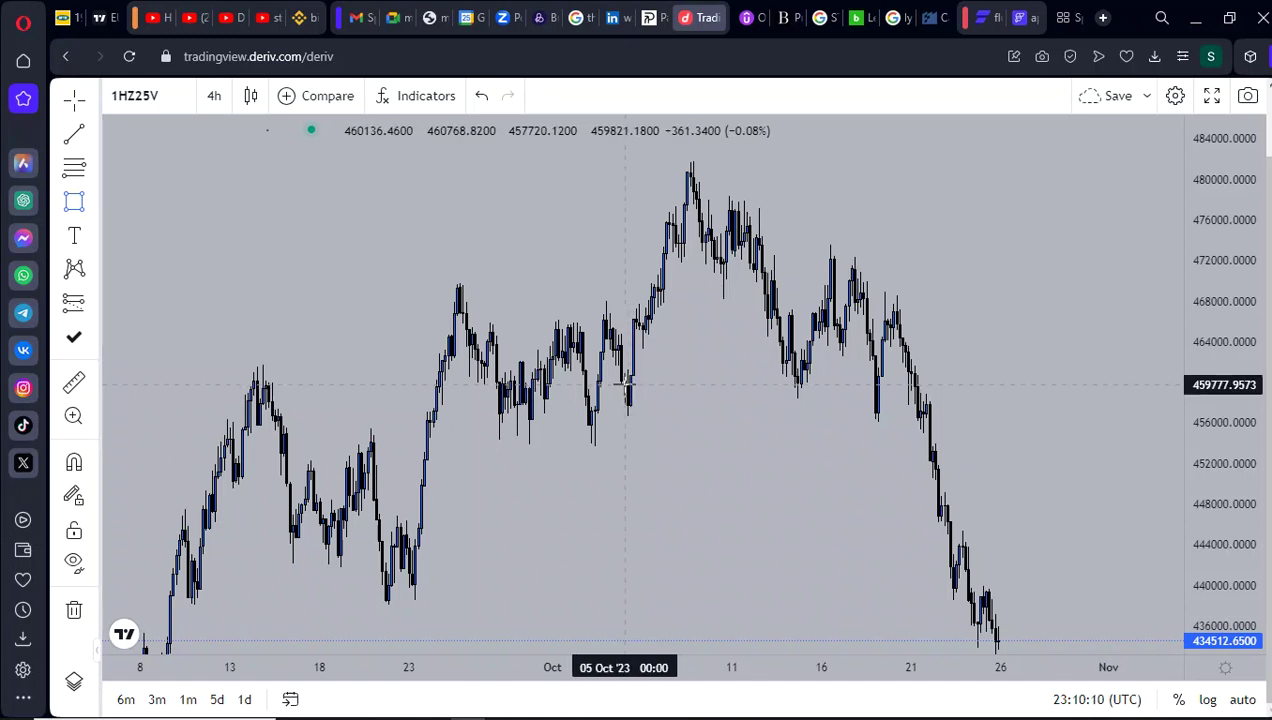
drag(627, 384, 880, 417)
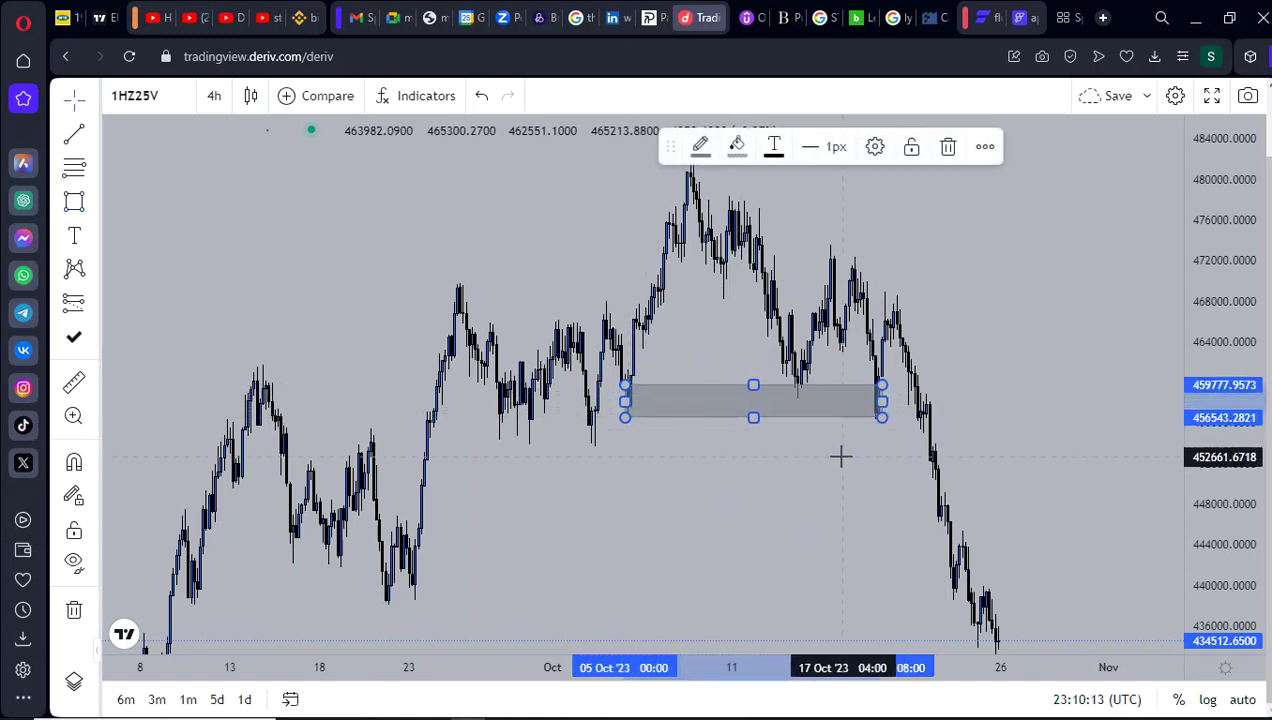
click(840, 478)
drag(840, 478, 738, 517)
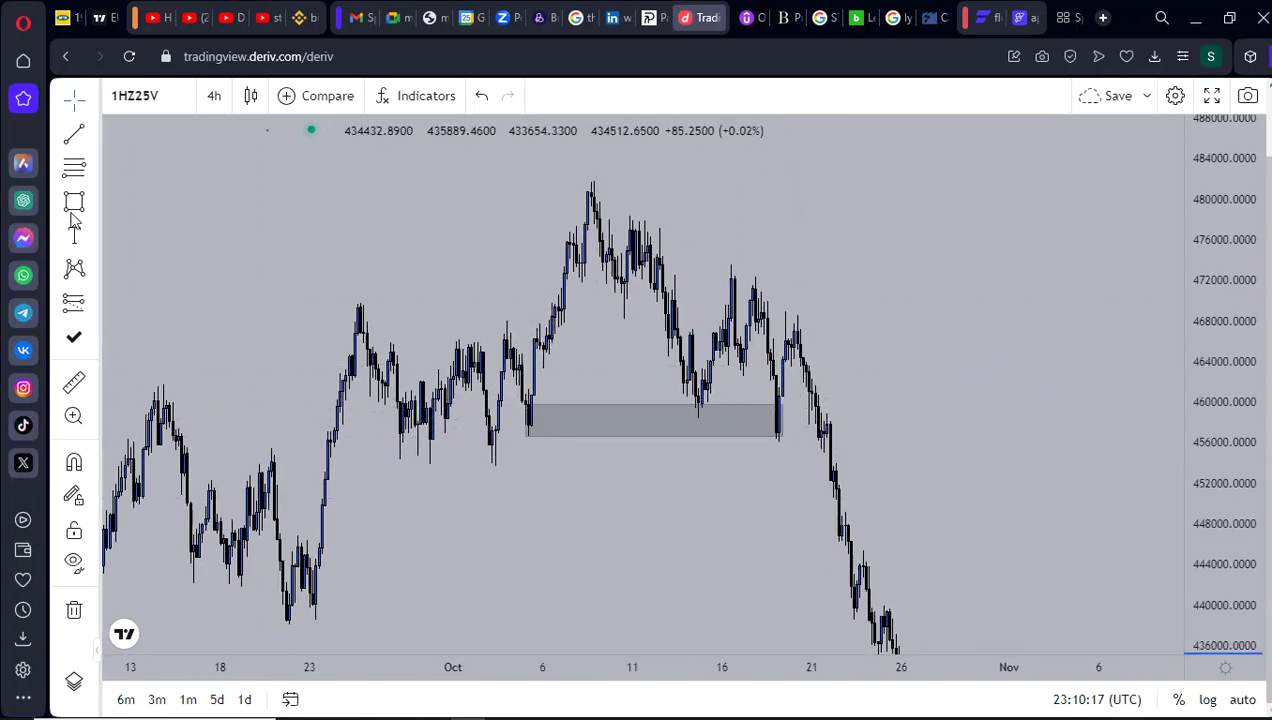
mouse_move(758, 323)
mouse_down()
mouse_move(909, 318)
mouse_move(1088, 281)
mouse_up()
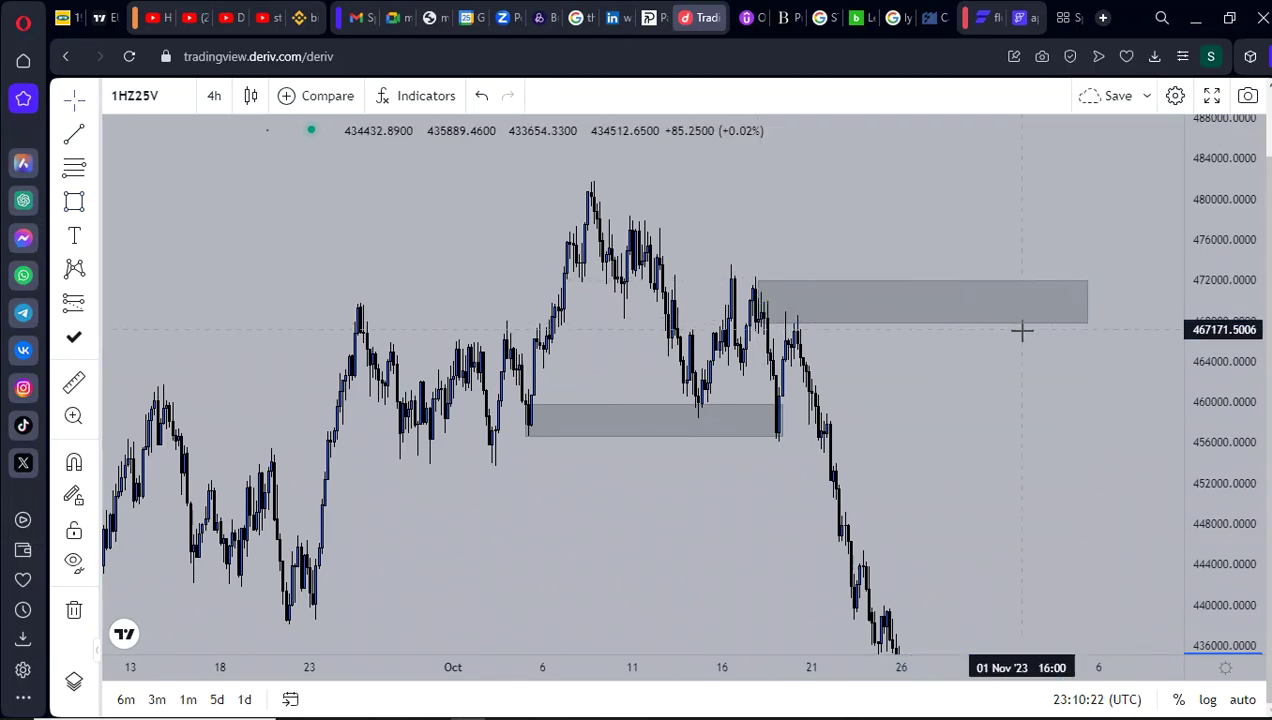
- Check the drawn zones against the annotated reference photo in Facebook and return to the TradingView chart
mouse_move(656, 717)
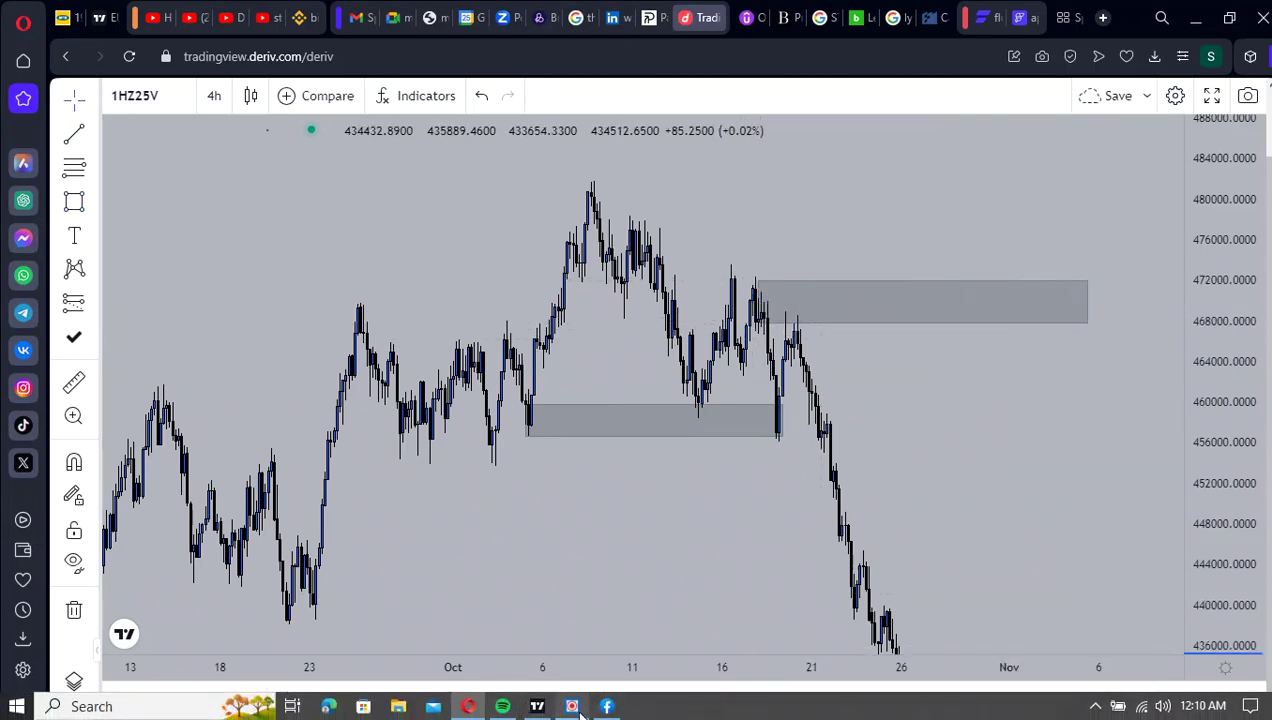
click(620, 708)
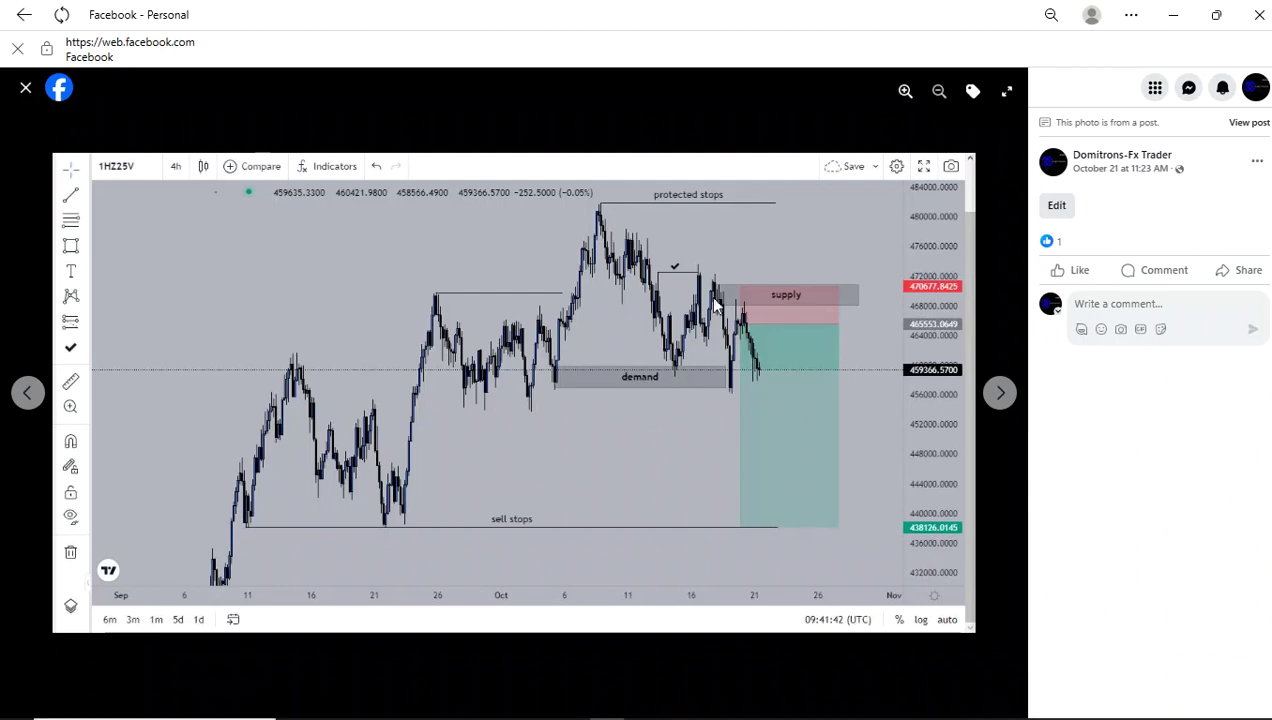
mouse_move(489, 714)
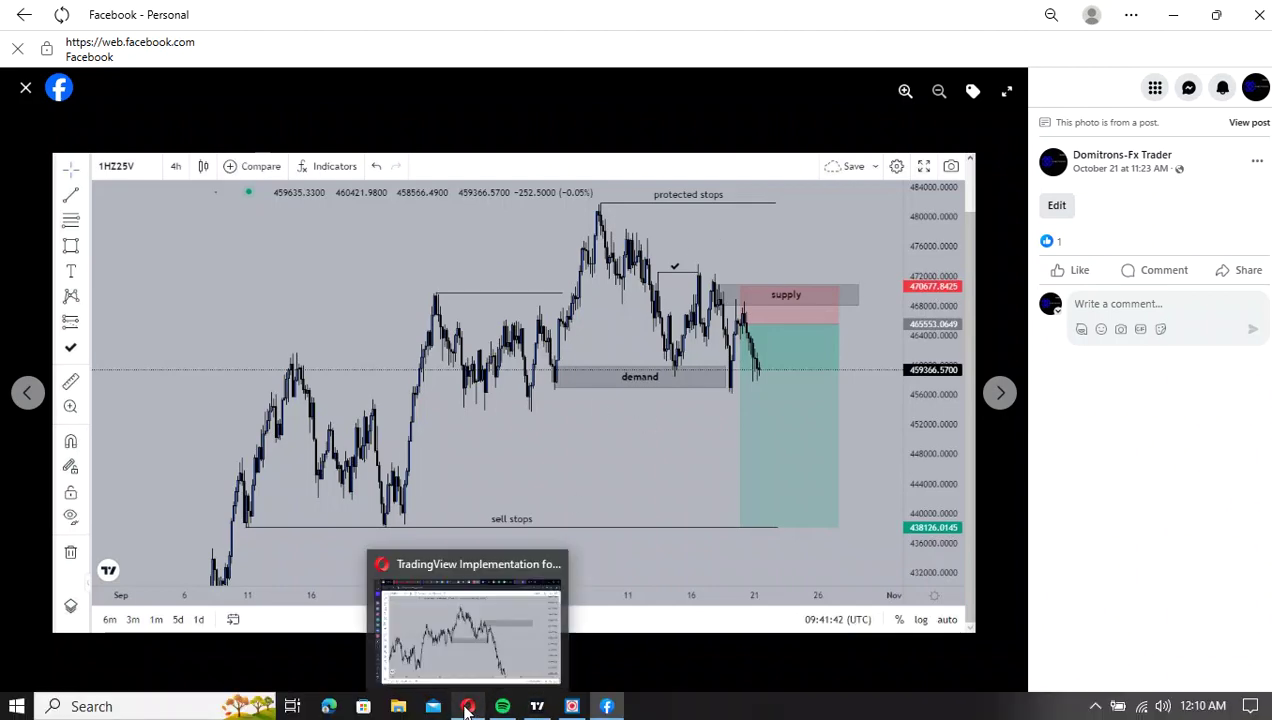
click(467, 707)
- Change the 1HZ25V chart's interval to 24 hours
drag(978, 491, 1147, 388)
scroll(1040, 385, down, 3)
drag(966, 466, 937, 517)
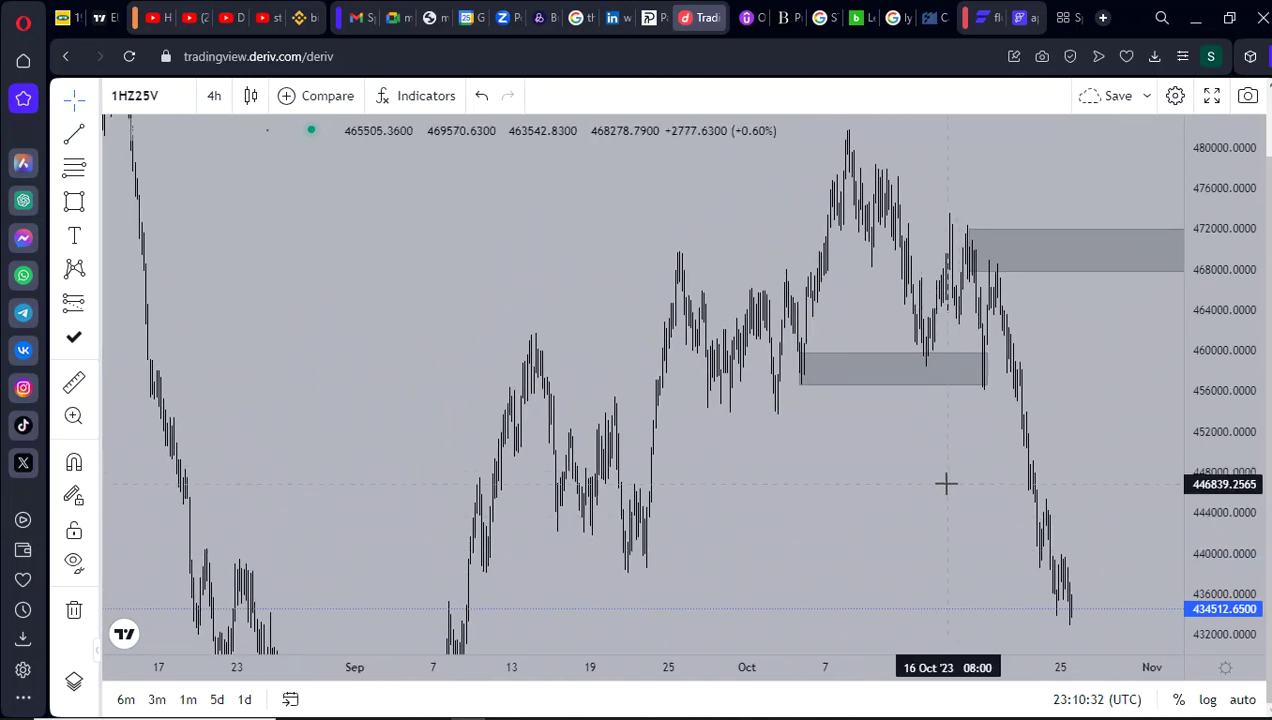
scroll(548, 375, up, 3)
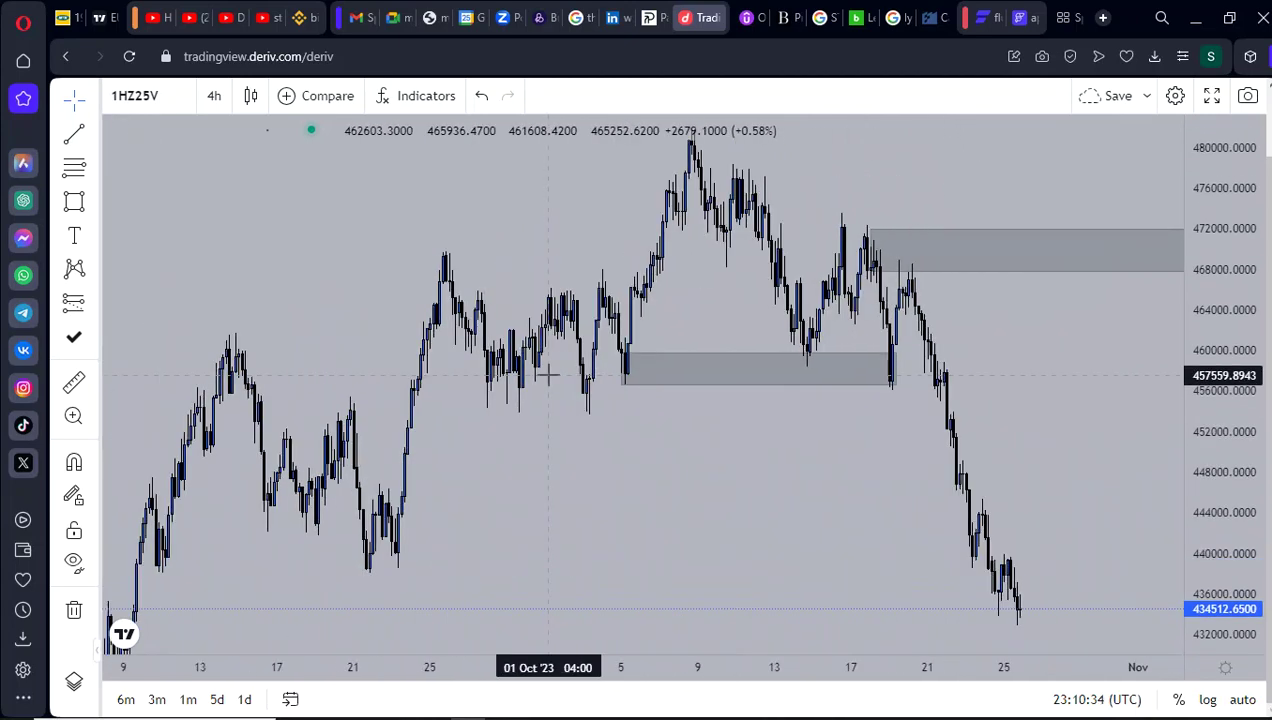
click(212, 97)
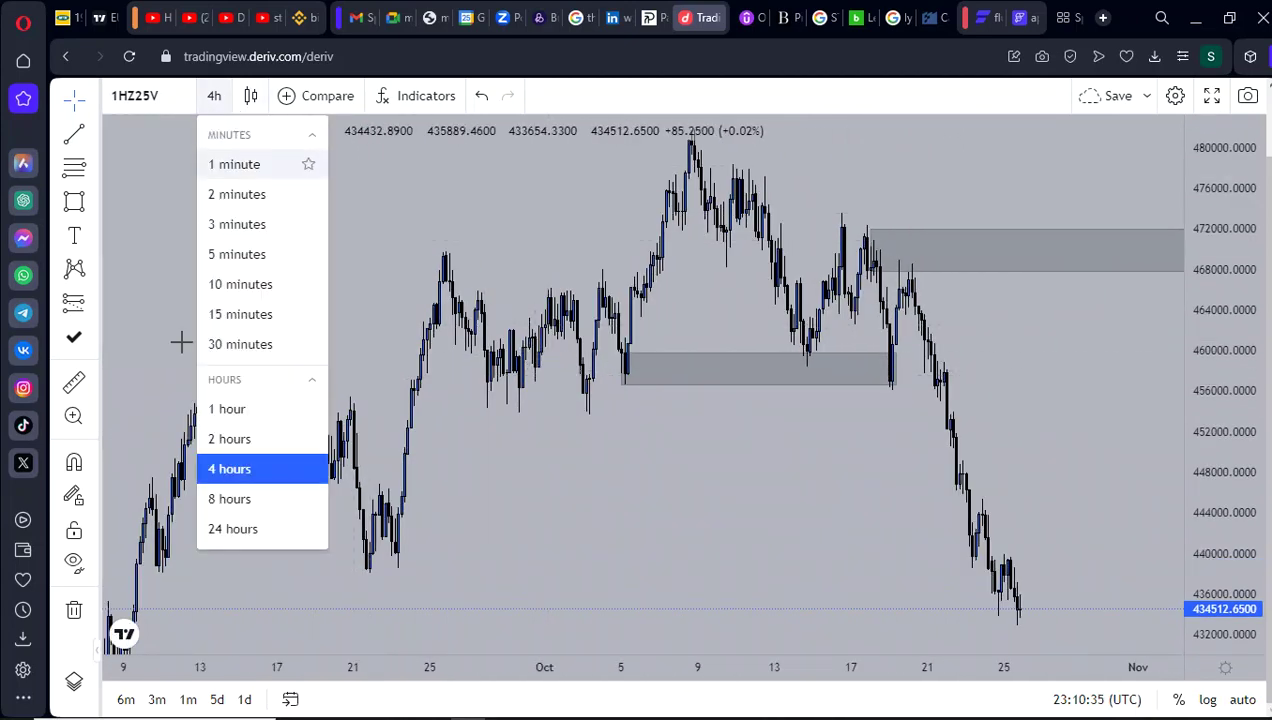
click(229, 529)
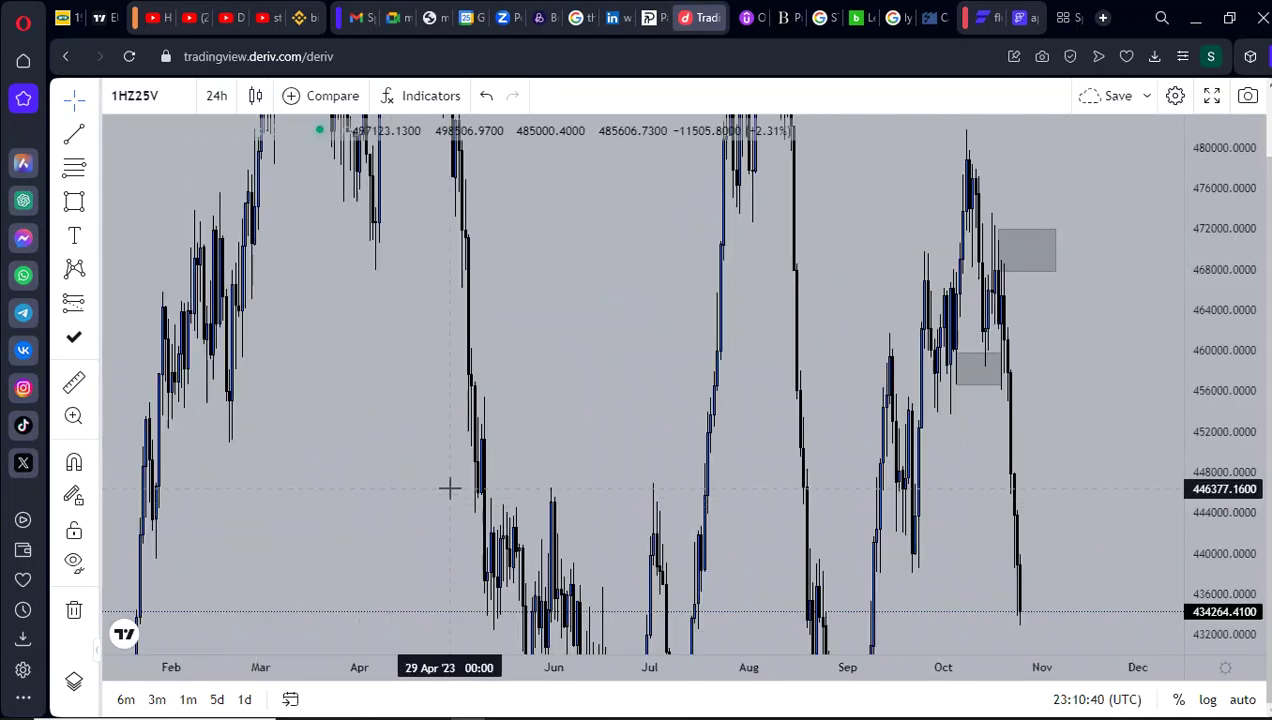
- Examine the entire daily price history of 1HZ25V from early 2021 to October 2023
scroll(449, 488, up, 3)
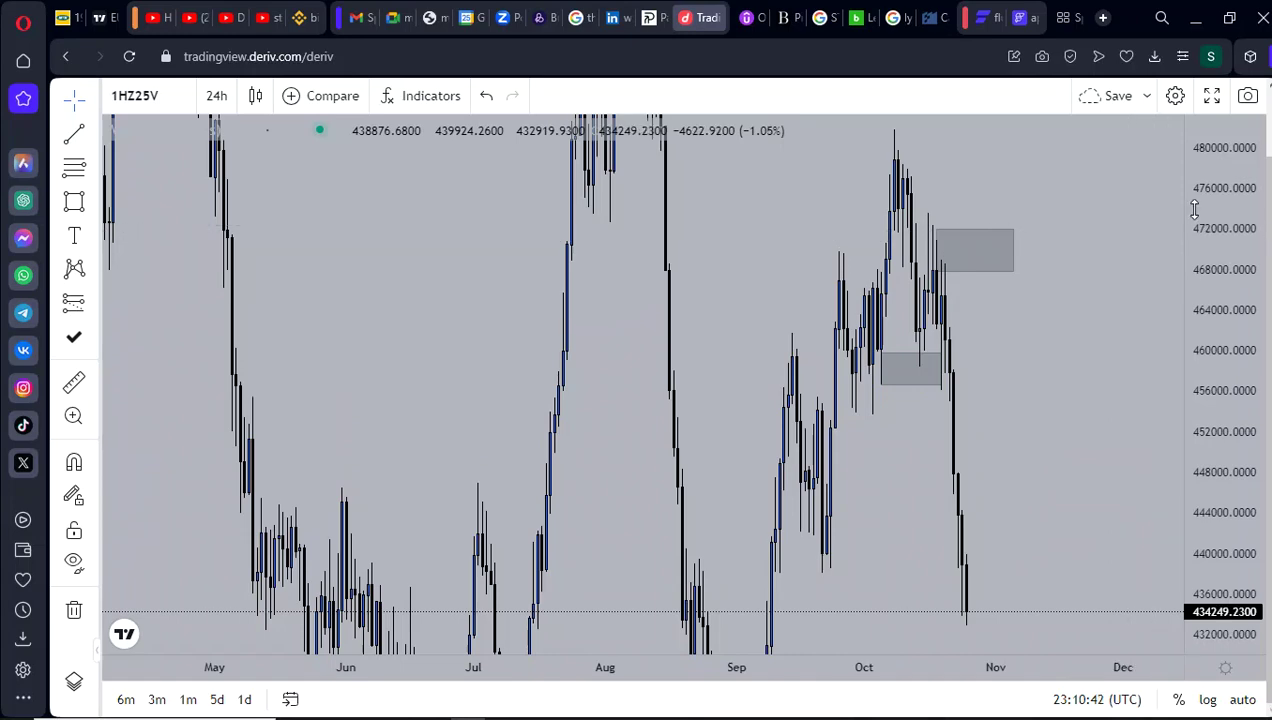
drag(1218, 210, 1210, 375)
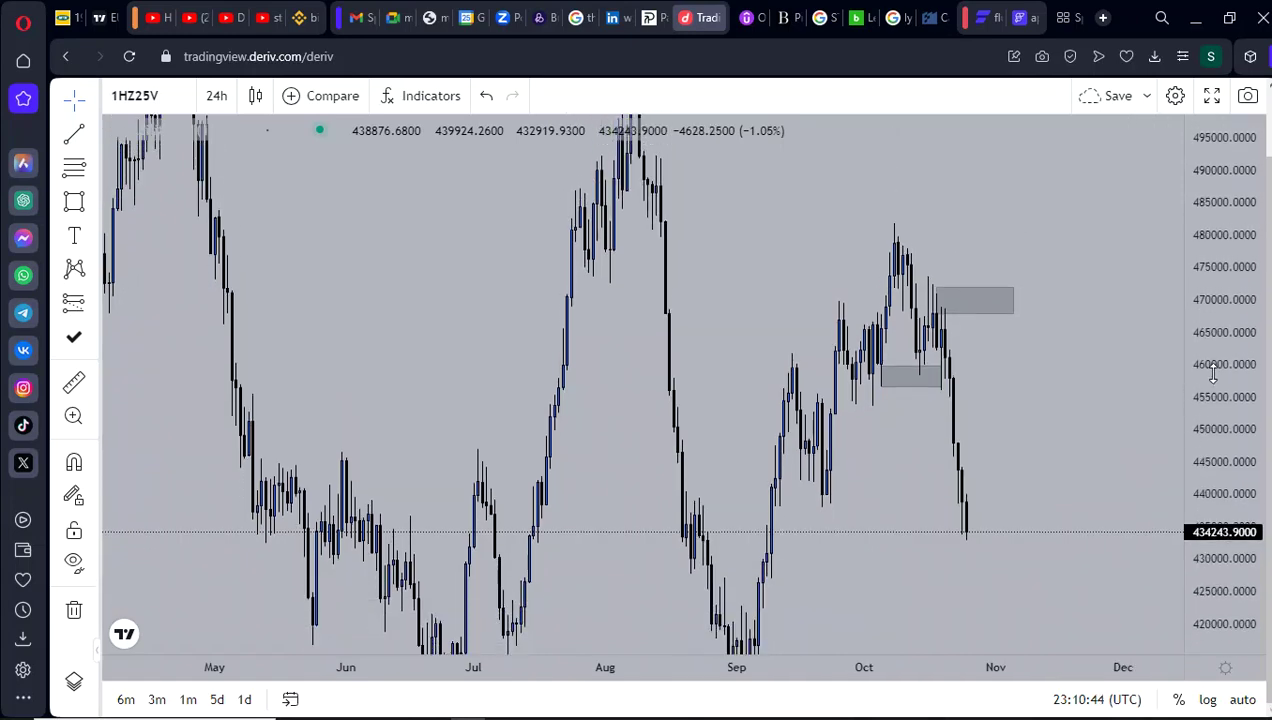
scroll(897, 508, down, 5)
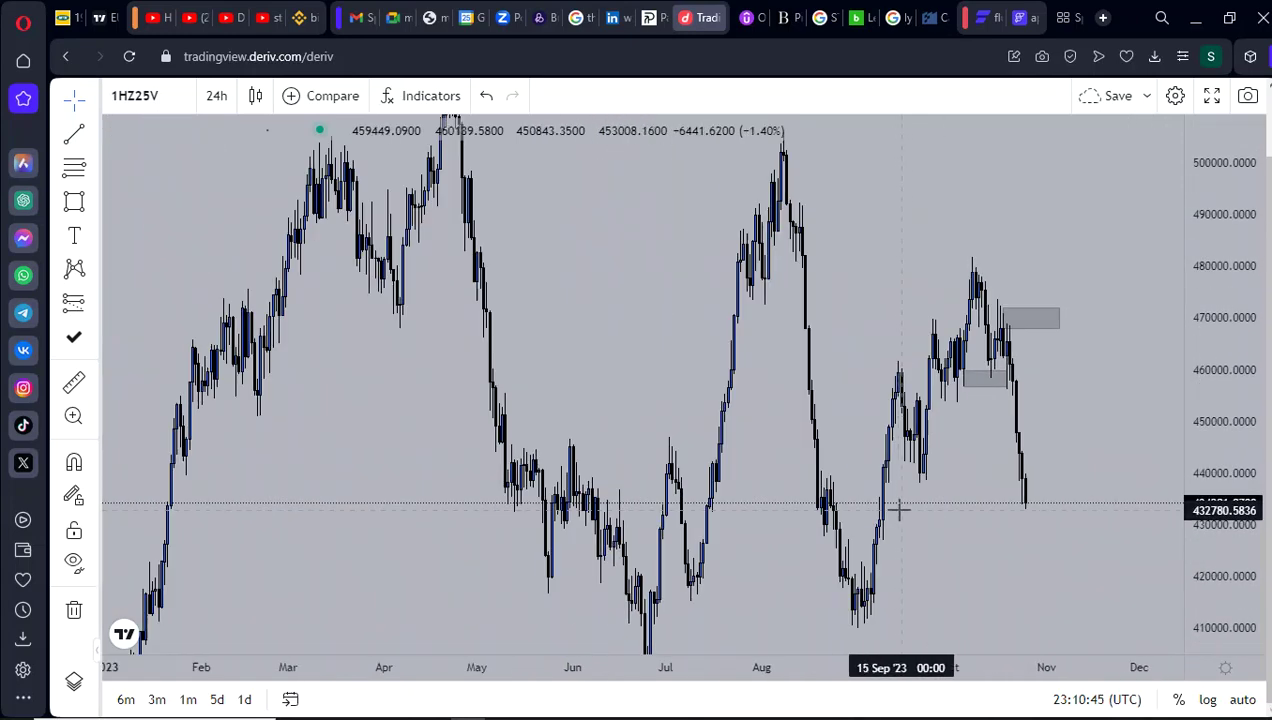
drag(1221, 272, 1206, 518)
scroll(784, 424, down, 10)
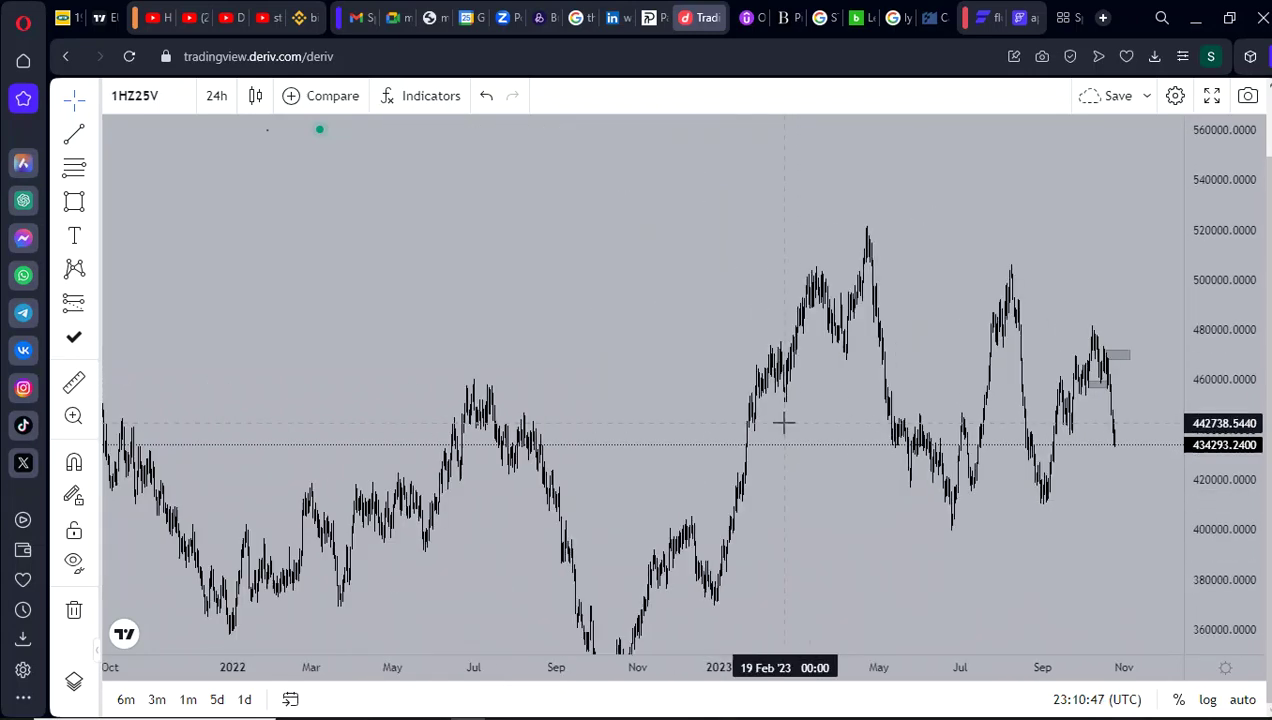
drag(786, 450, 555, 455)
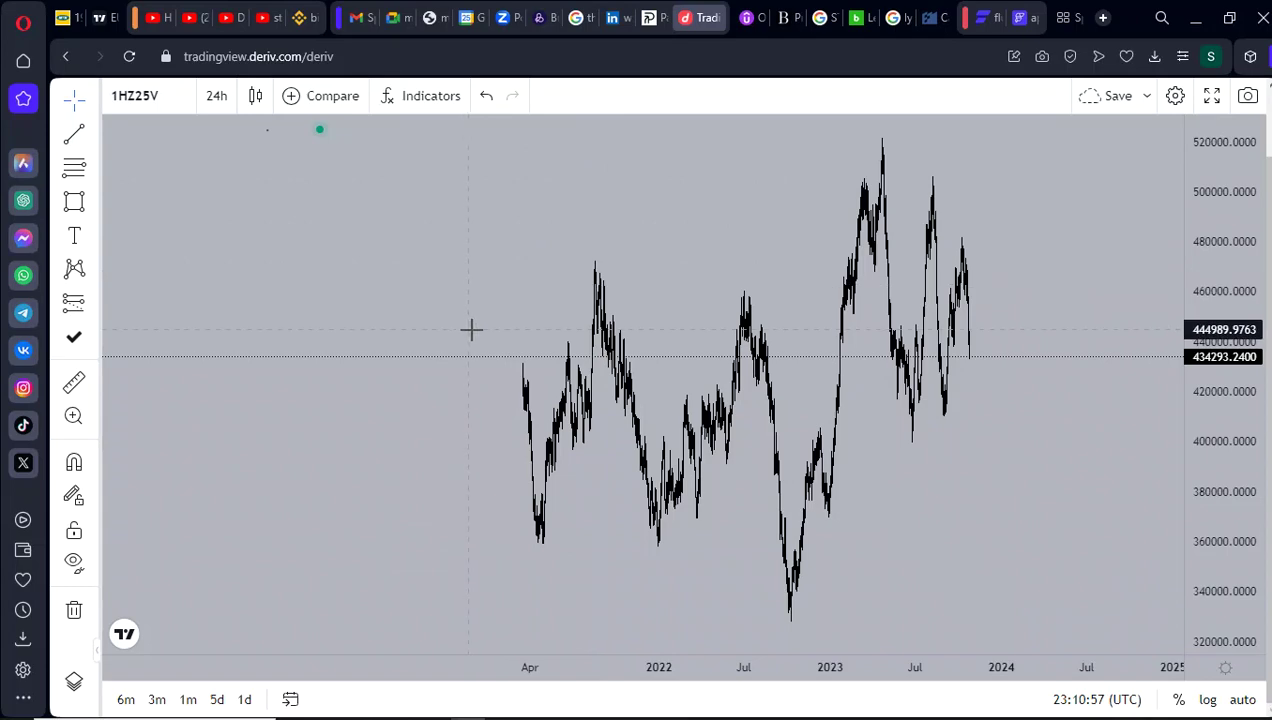
scroll(471, 330, up, 4)
drag(462, 355, 607, 329)
scroll(634, 364, up, 2)
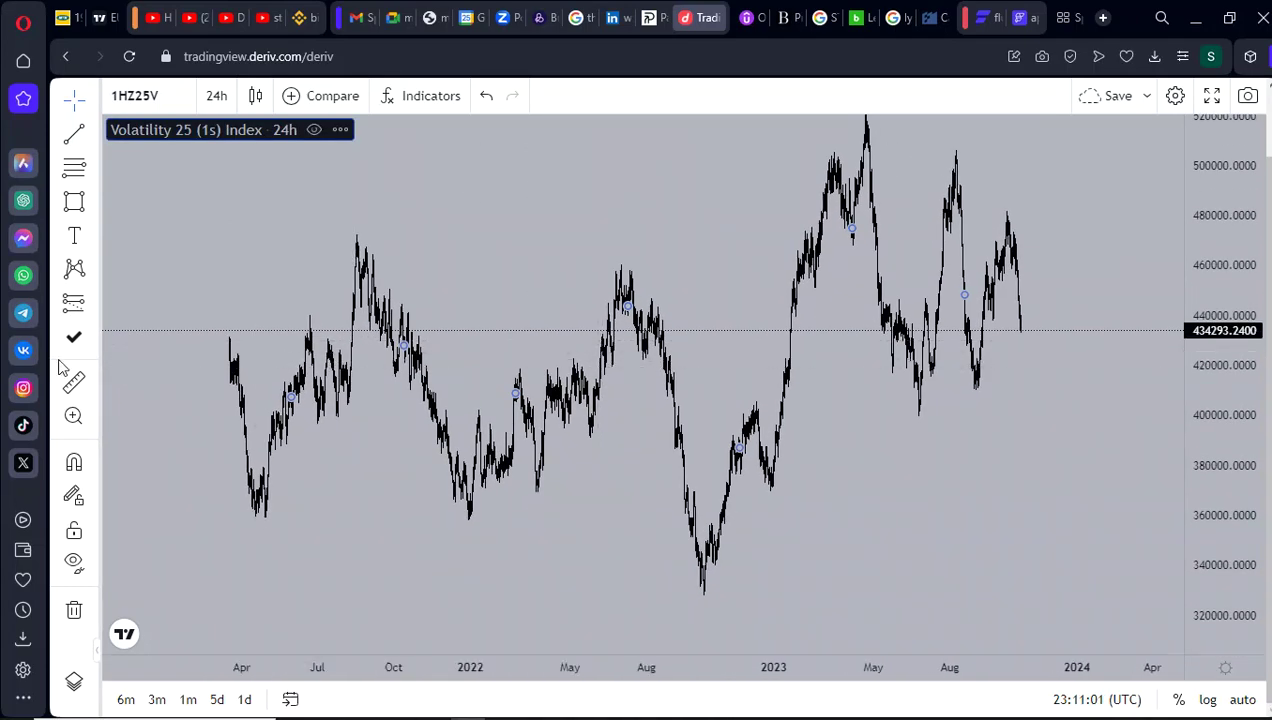
- Place a solid circle icon on the mid-2022 swing high near 460000 and shrink it slightly
click(90, 342)
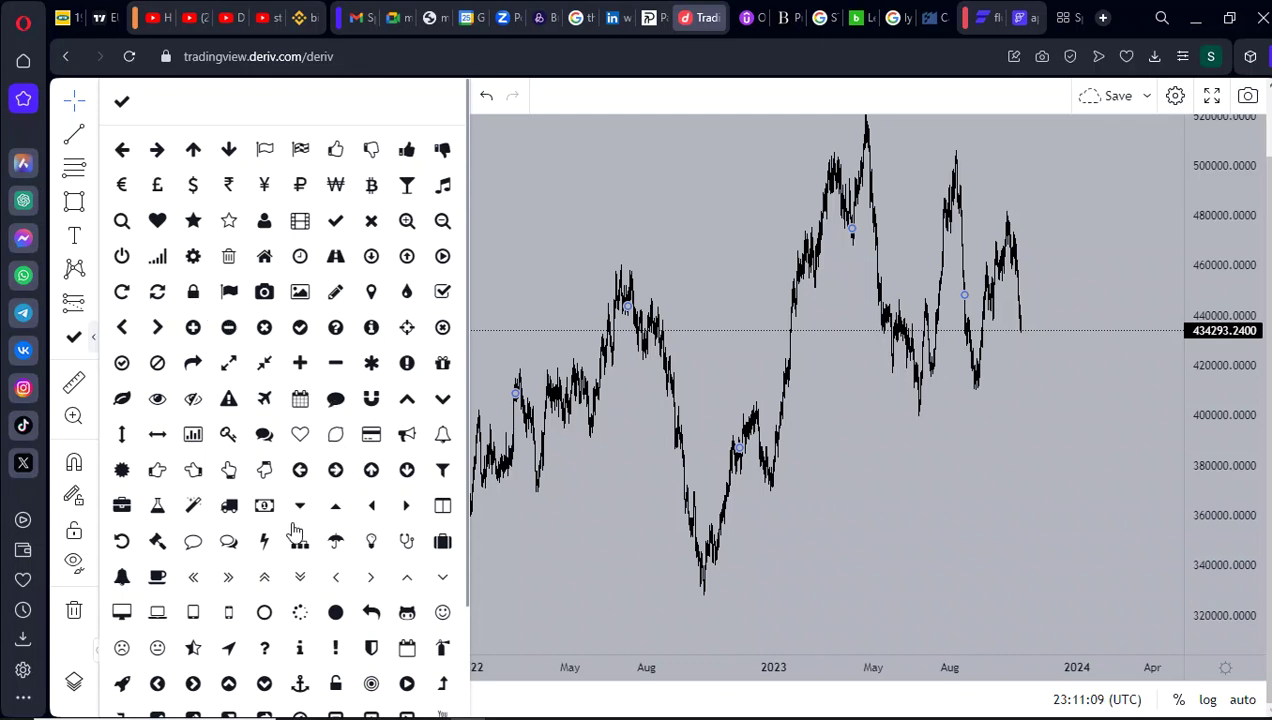
click(337, 614)
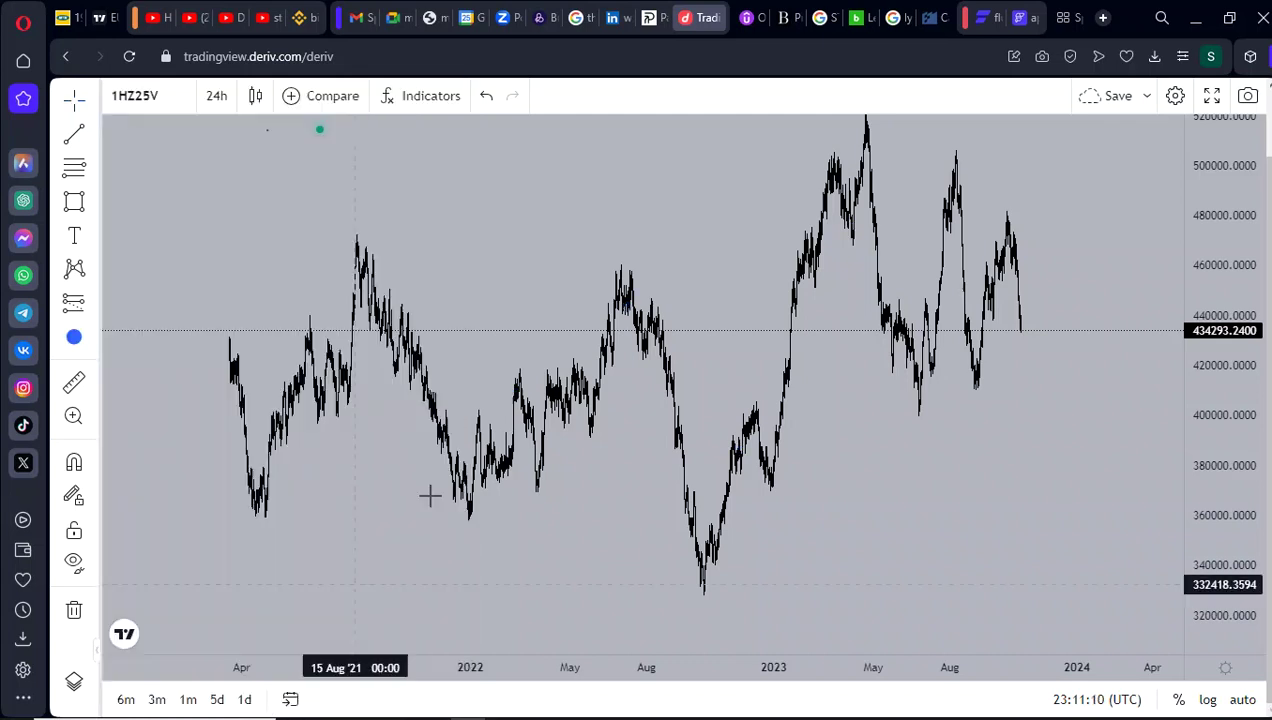
click(620, 263)
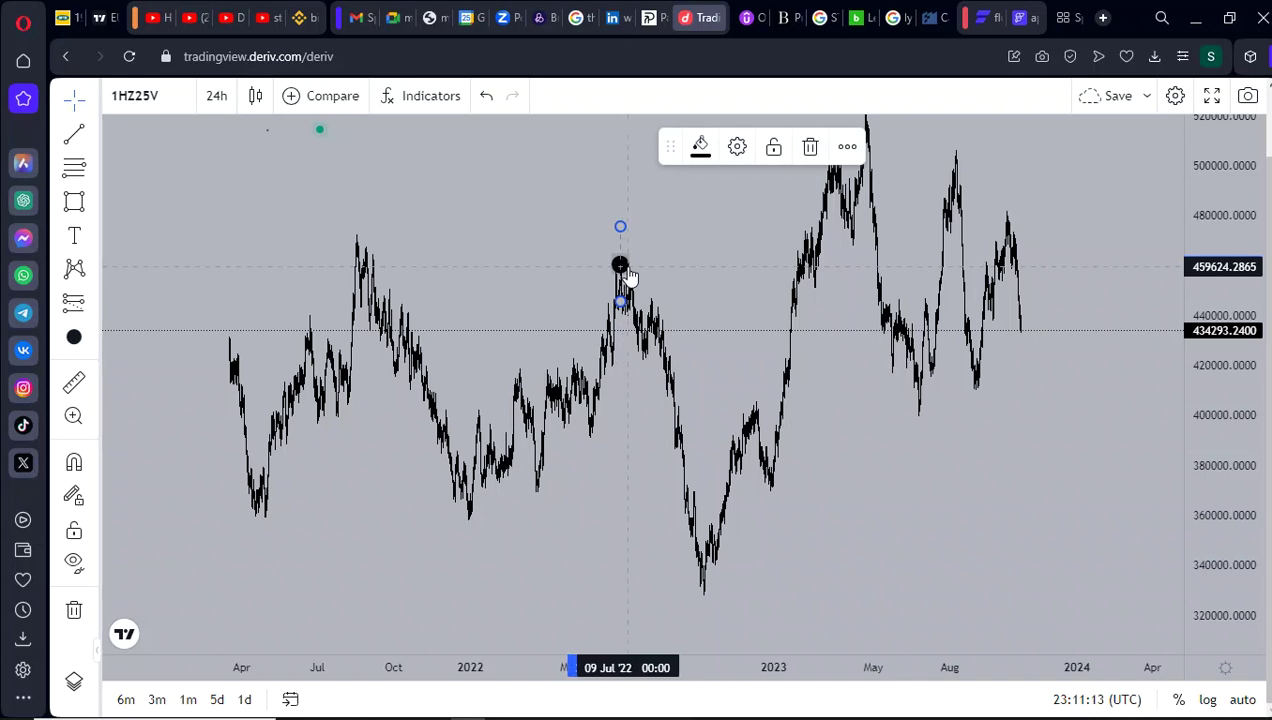
drag(660, 264, 643, 266)
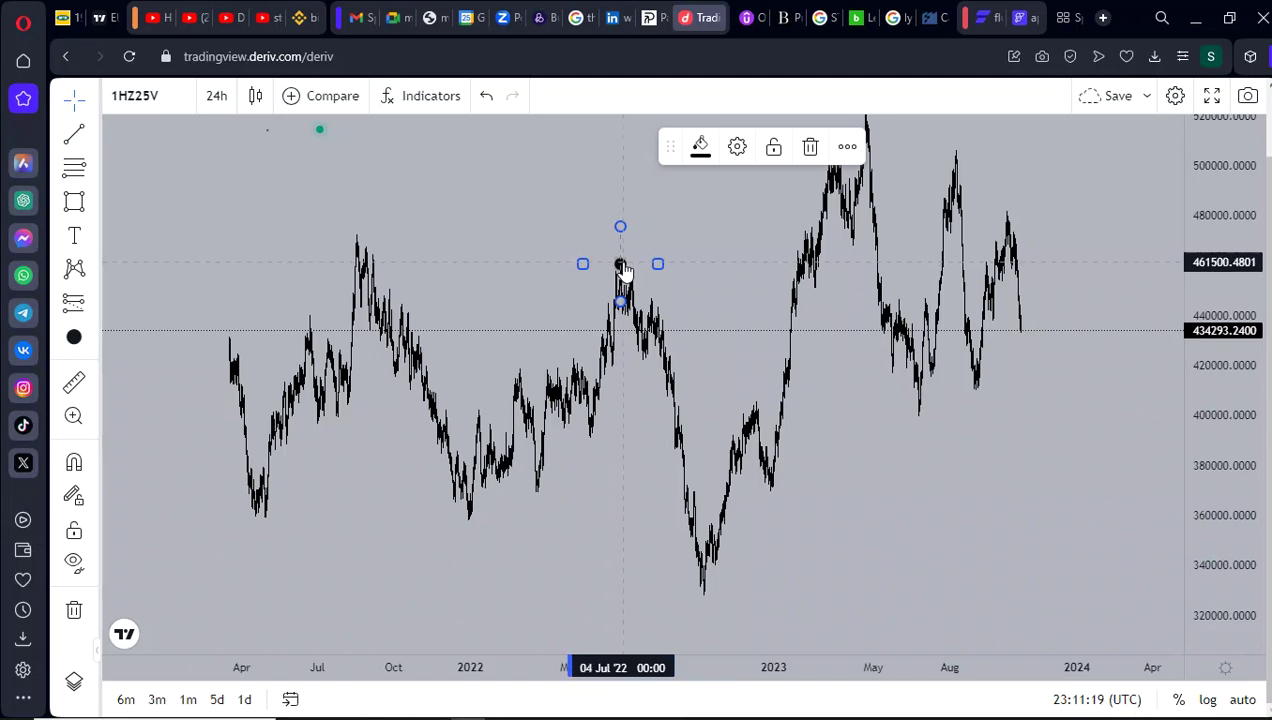
- Copy the circle marker from the mid-2022 high onto the October 2022 swing low near 329000
drag(622, 270, 712, 591)
mouse_move(813, 514)
mouse_down()
mouse_move(803, 531)
mouse_move(712, 541)
mouse_up()
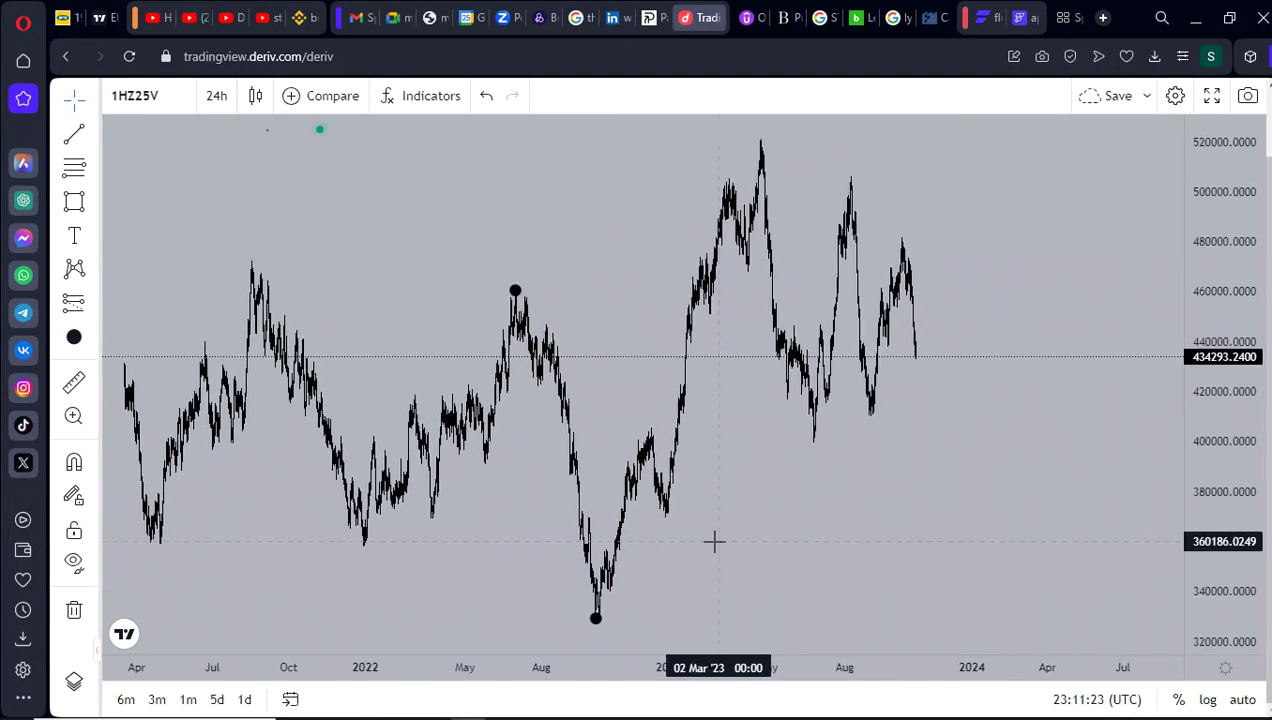
drag(572, 493, 361, 430)
- Copy the circle marker from the October 2022 low onto the April 2023 swing high near 520000
click(440, 582)
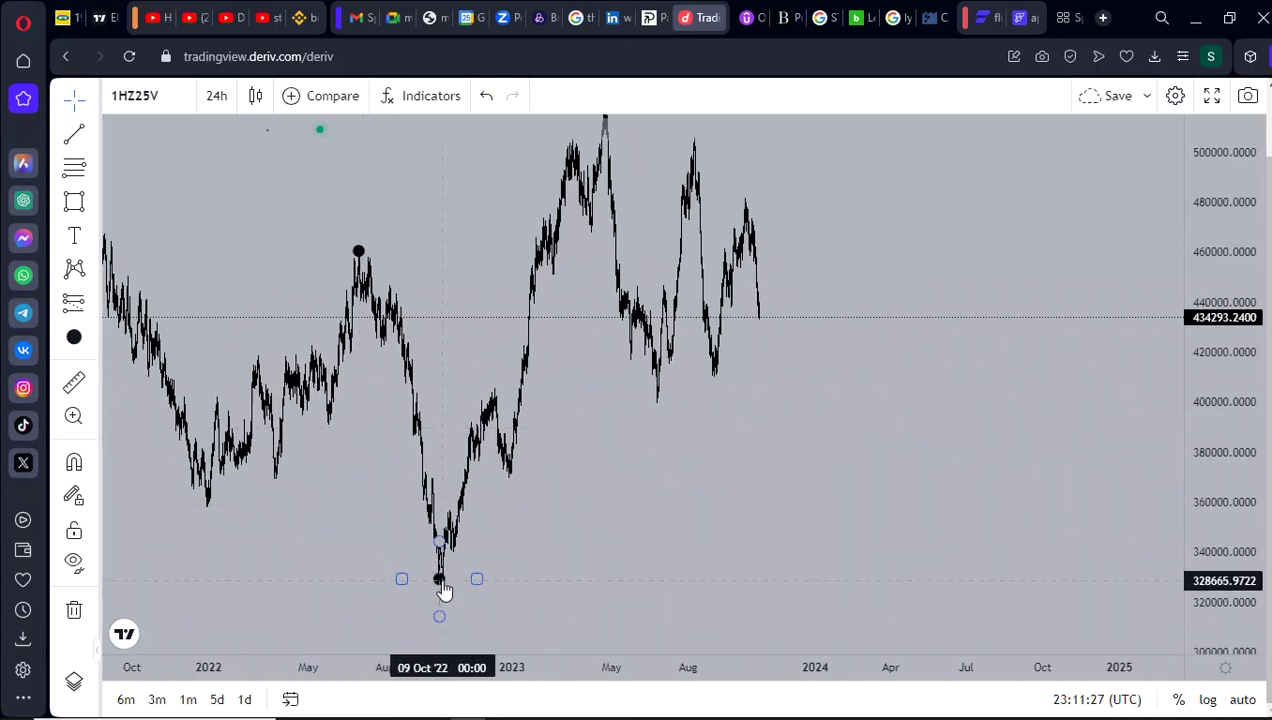
mouse_move(444, 591)
mouse_down()
mouse_move(459, 594)
mouse_move(573, 378)
mouse_move(536, 157)
mouse_move(567, 156)
mouse_up()
drag(626, 329, 601, 475)
drag(541, 294, 572, 255)
mouse_move(520, 488)
mouse_down()
mouse_move(710, 363)
mouse_move(731, 481)
mouse_move(761, 420)
mouse_up()
scroll(754, 405, down, 2)
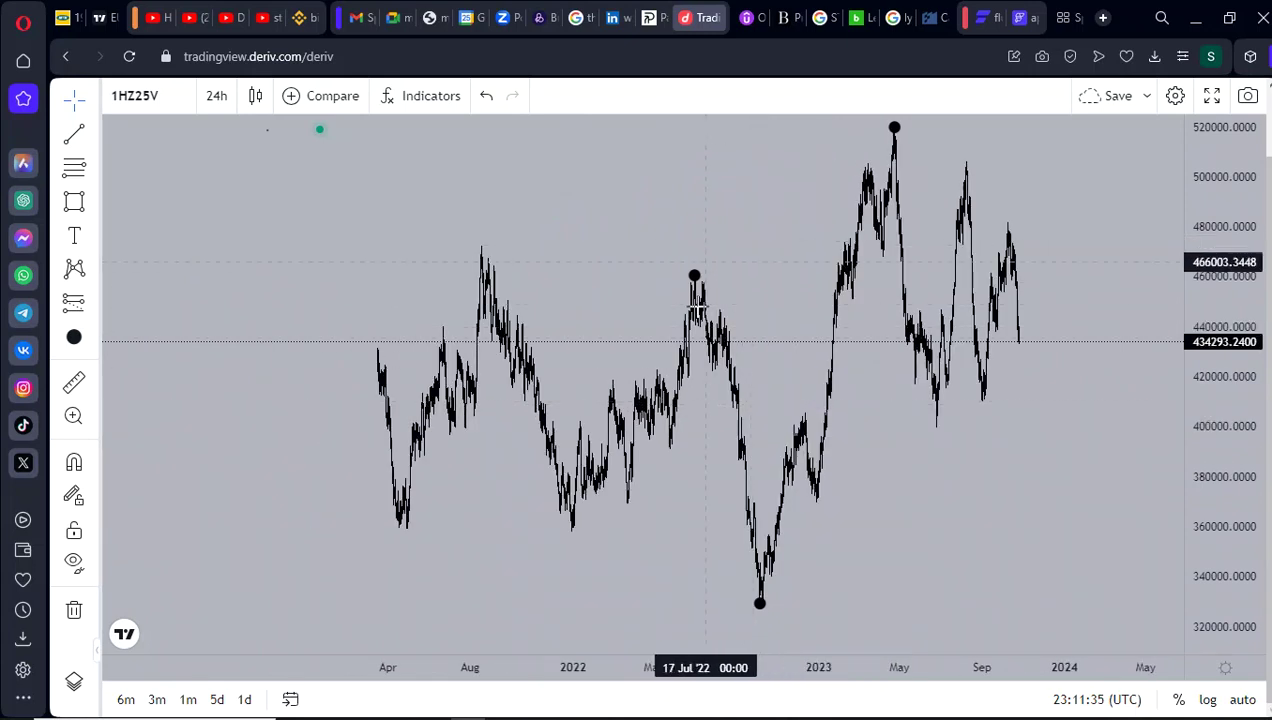
- Draw a horizontal trend line from the marked mid-2022 high near 460000 to early 2023
drag(900, 416, 748, 461)
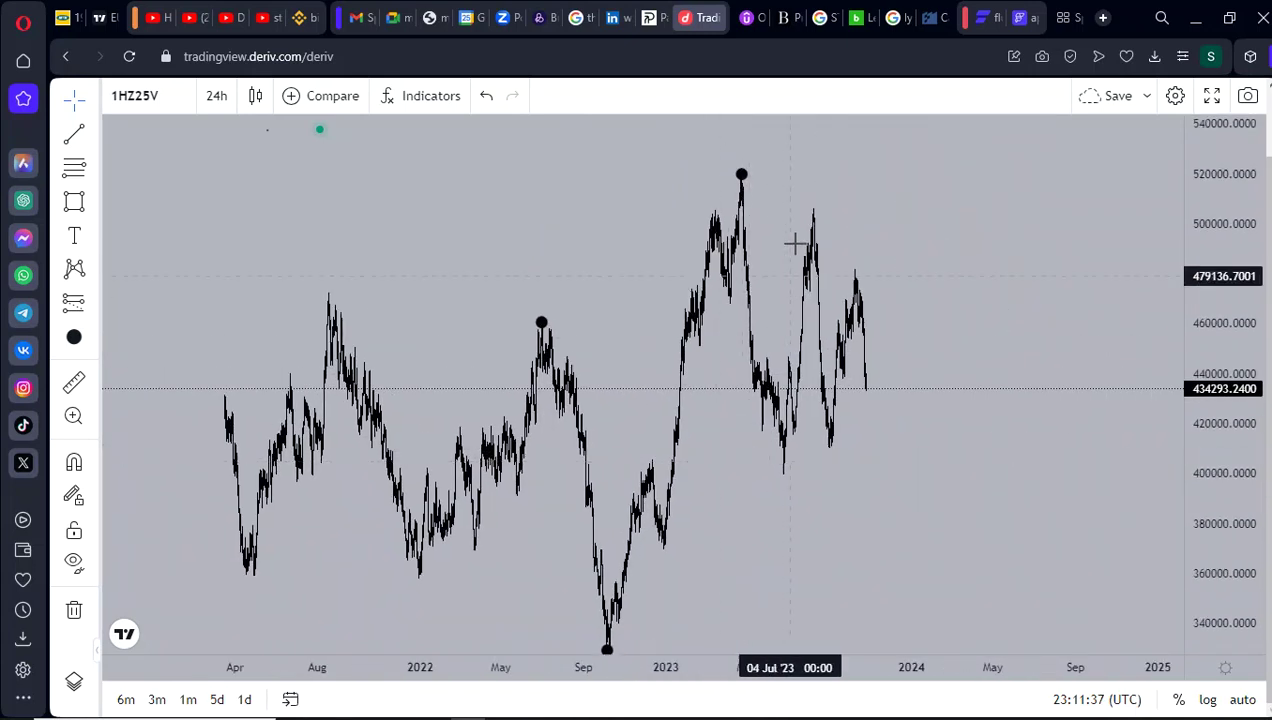
click(70, 135)
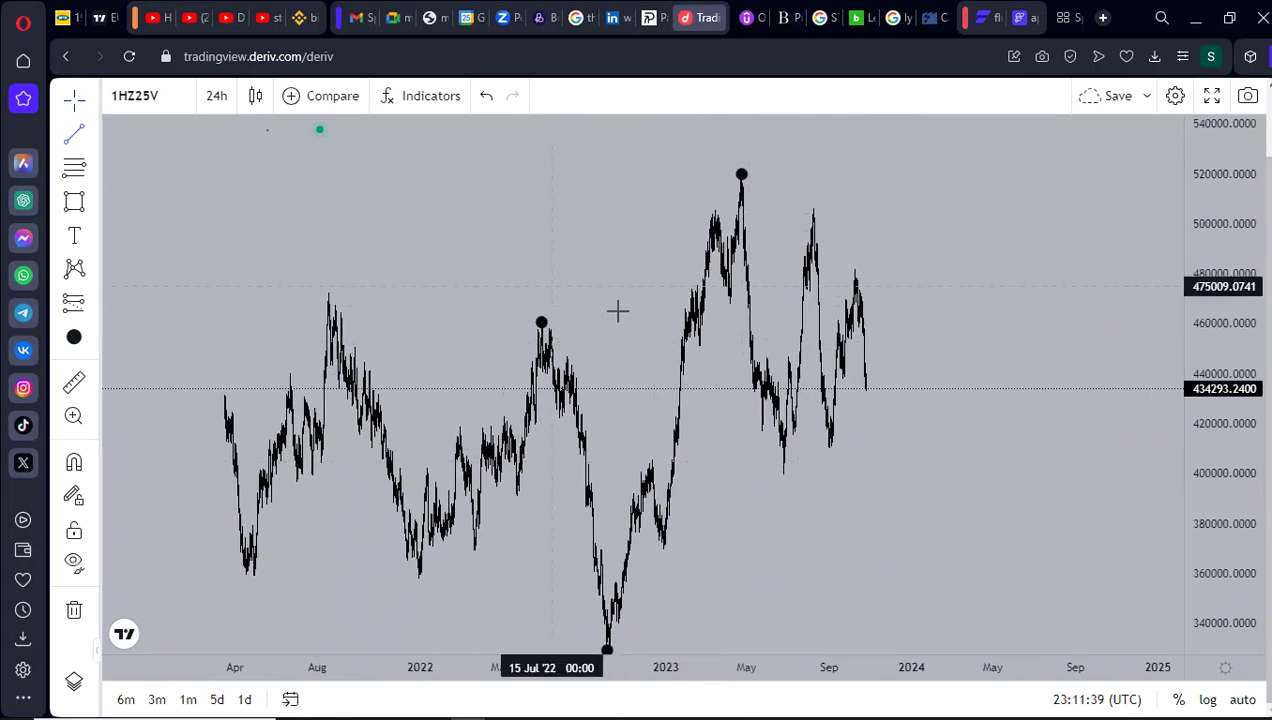
click(541, 321)
click(669, 321)
click(673, 365)
- Draw a short horizontal trend line from the December 2022 high near 405000 to where the following rally crosses it
drag(785, 391, 817, 376)
scroll(818, 377, up, 2)
scroll(820, 384, up, 2)
drag(749, 441, 923, 391)
drag(815, 422, 697, 458)
click(74, 133)
click(536, 426)
- Copy the circle marker from the April 2023 high onto the late June 2023 swing low near 402000
drag(681, 434, 663, 448)
scroll(663, 448, up, 2)
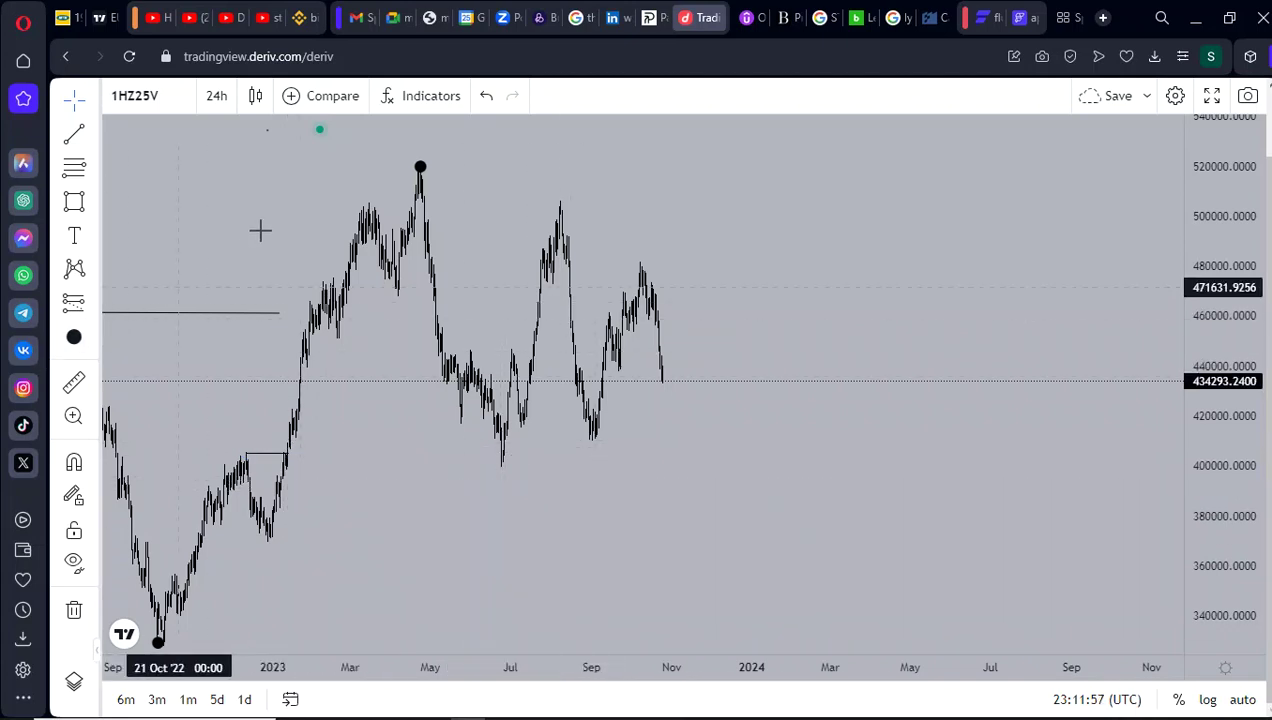
click(421, 168)
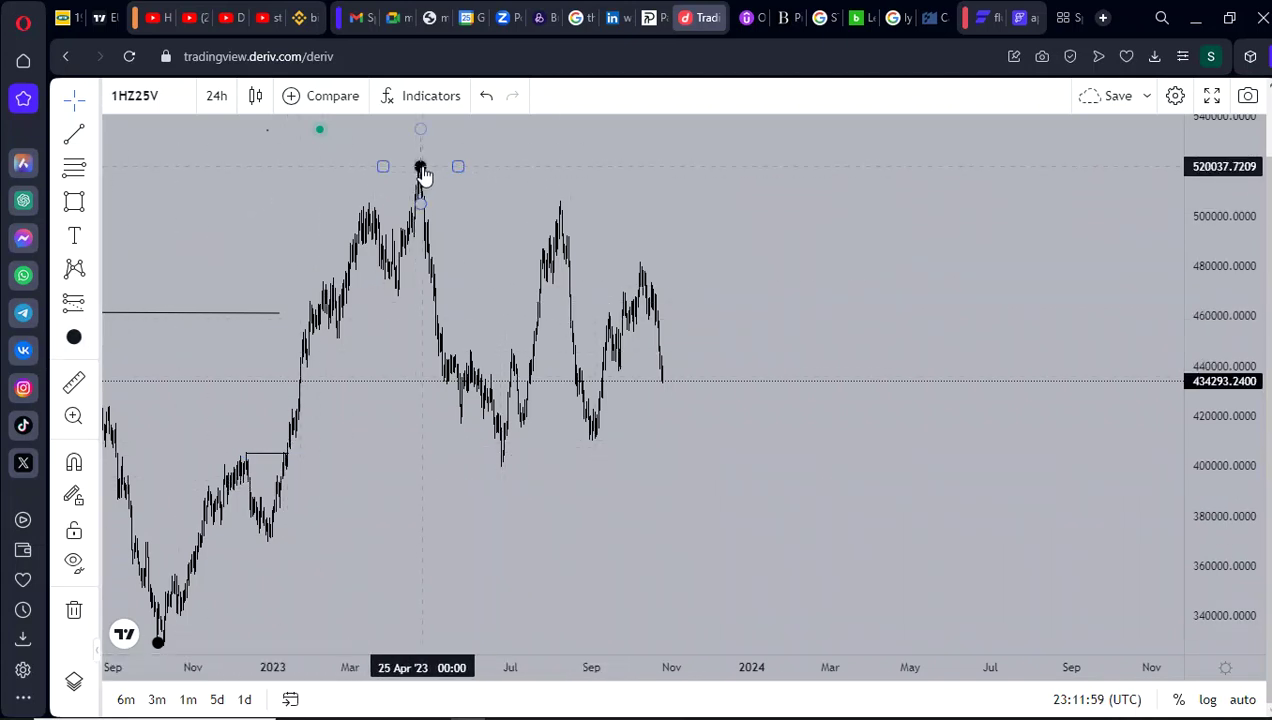
mouse_move(424, 174)
mouse_down()
mouse_move(520, 210)
mouse_move(500, 505)
mouse_move(505, 461)
mouse_up()
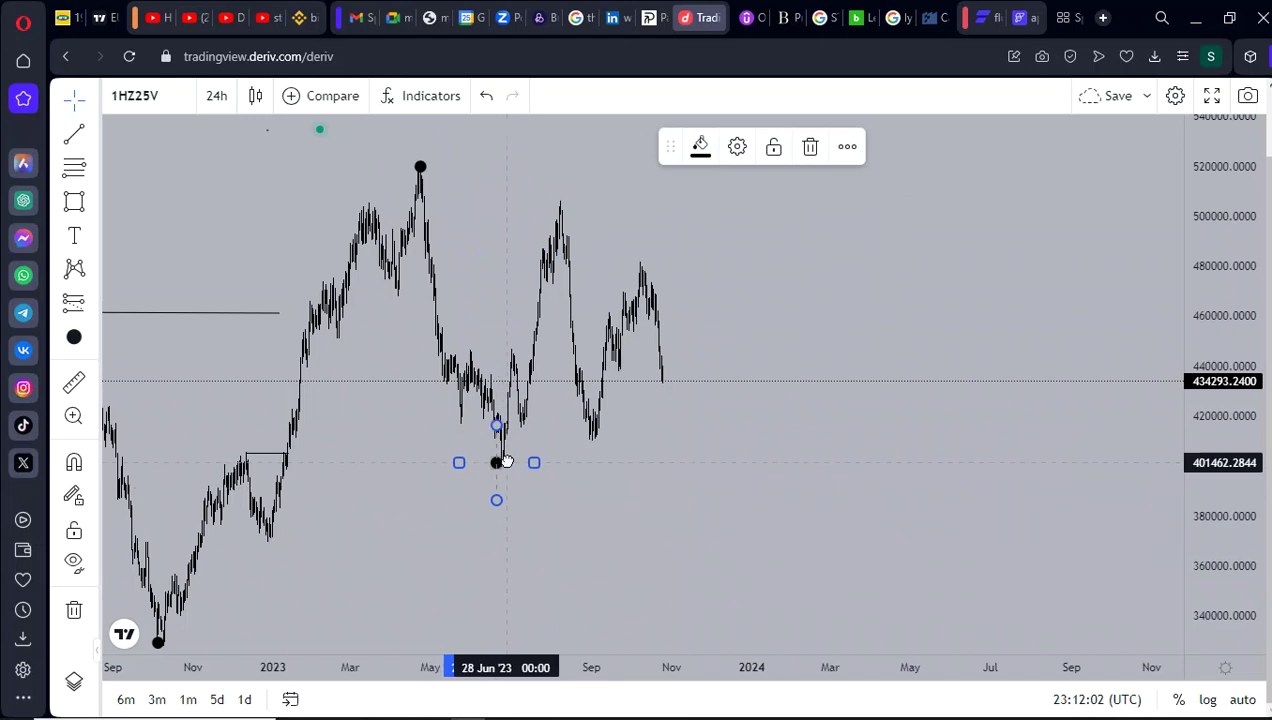
click(556, 494)
scroll(520, 456, up, 2)
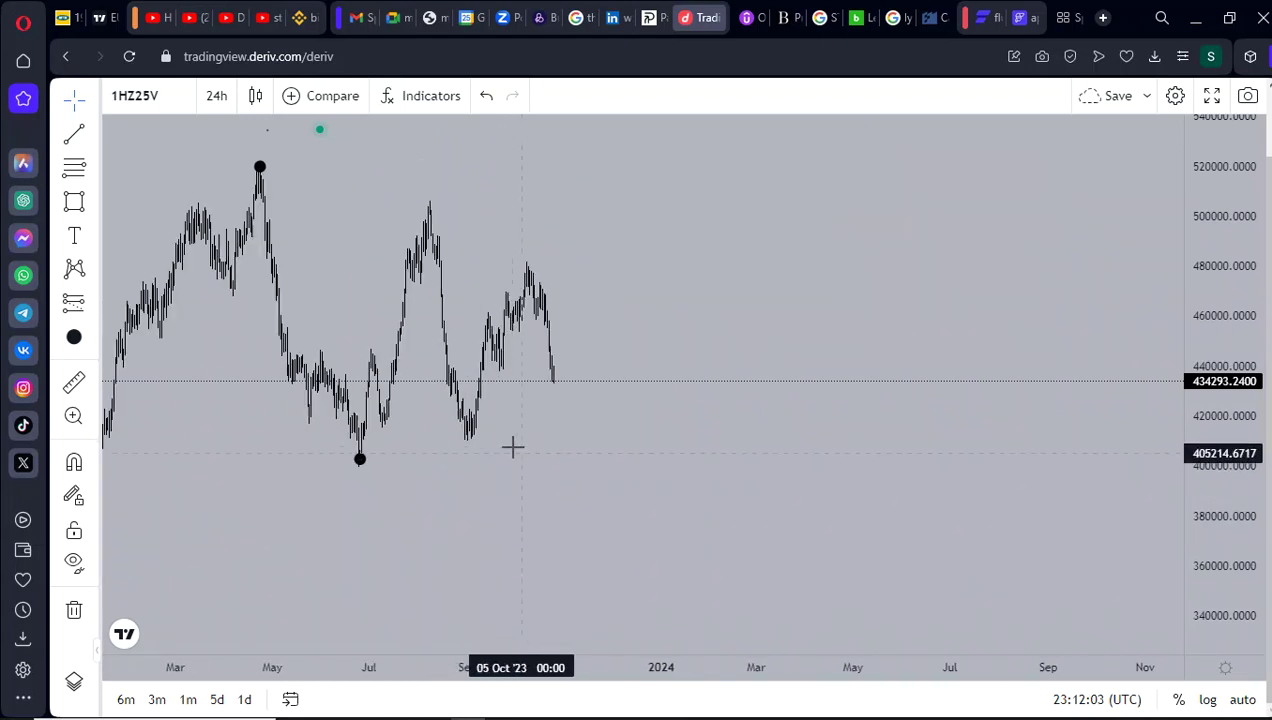
drag(451, 250, 522, 287)
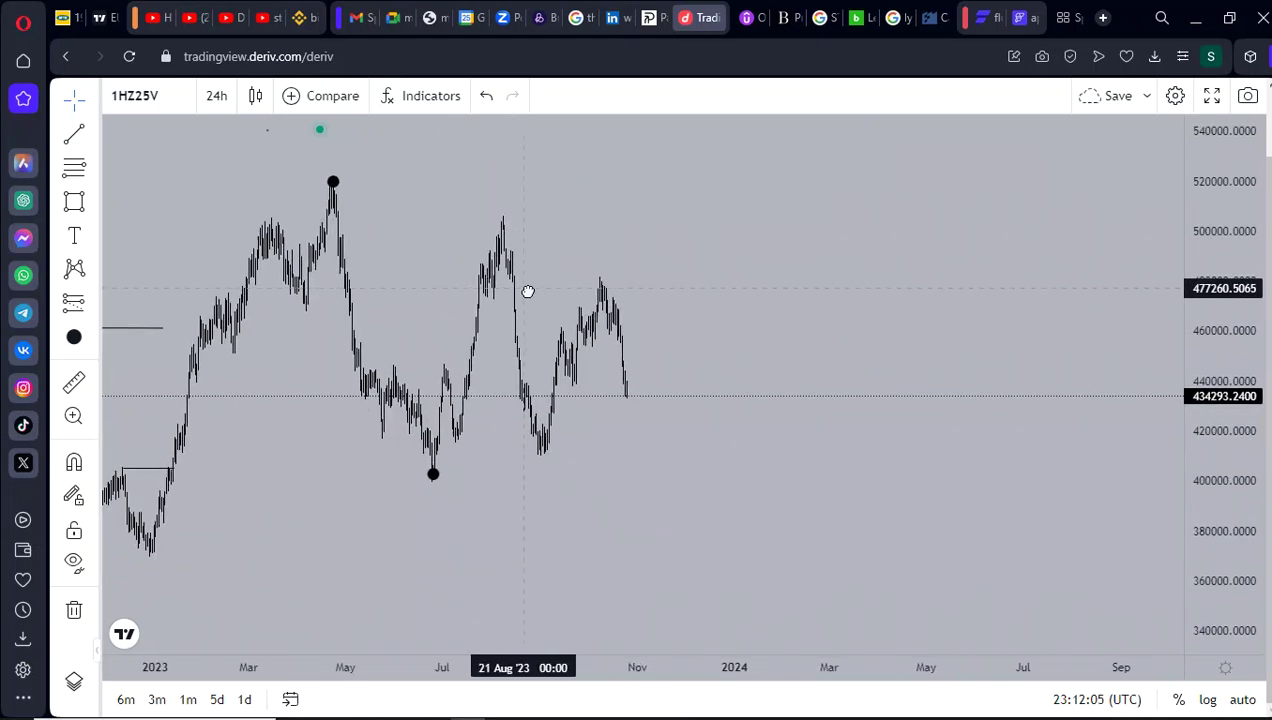
- Copy the circle marker from the late June 2023 swing low onto the August 2023 swing high near 506000
click(439, 479)
mouse_move(441, 480)
mouse_down()
mouse_move(428, 514)
mouse_move(518, 246)
mouse_move(513, 221)
mouse_up()
drag(428, 300, 869, 358)
scroll(870, 362, up, 5)
scroll(689, 378, up, 1)
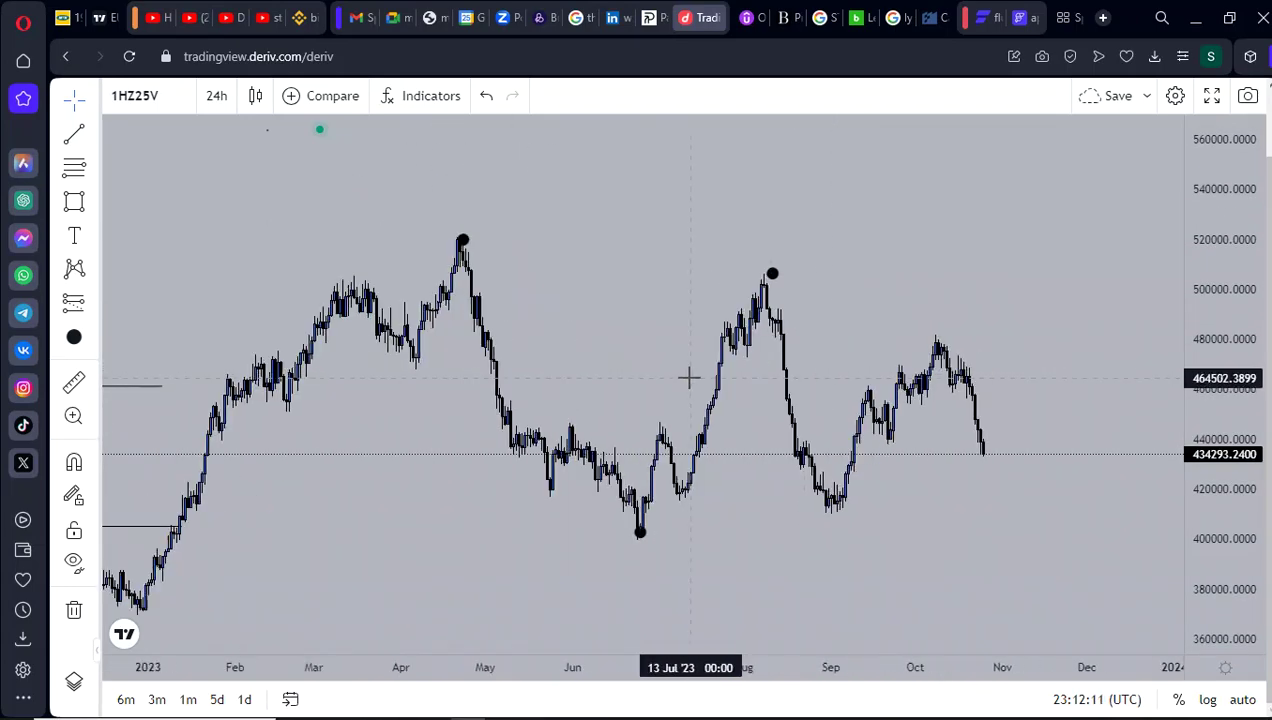
- Reduce the page zoom to 80% so that more of the price chart fits in view
drag(1210, 571, 1203, 325)
drag(553, 437, 899, 549)
scroll(872, 512, up, 4)
key(ctrl+f)
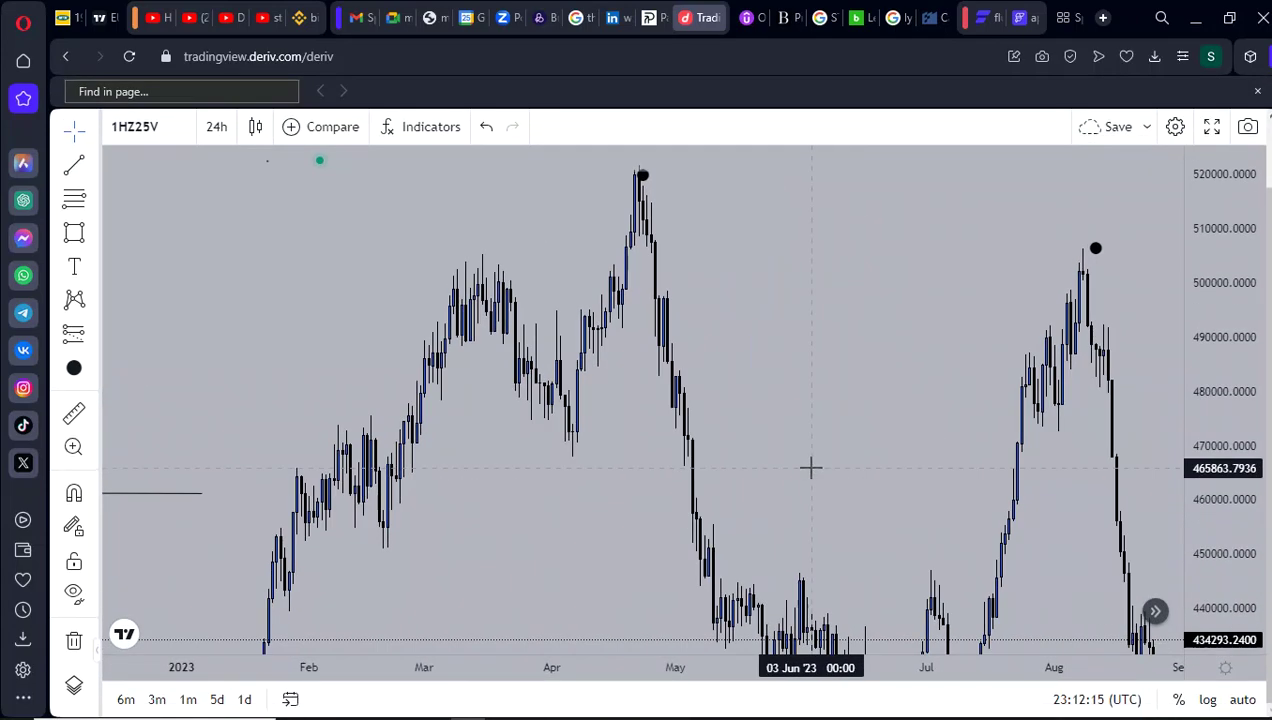
drag(810, 467, 803, 434)
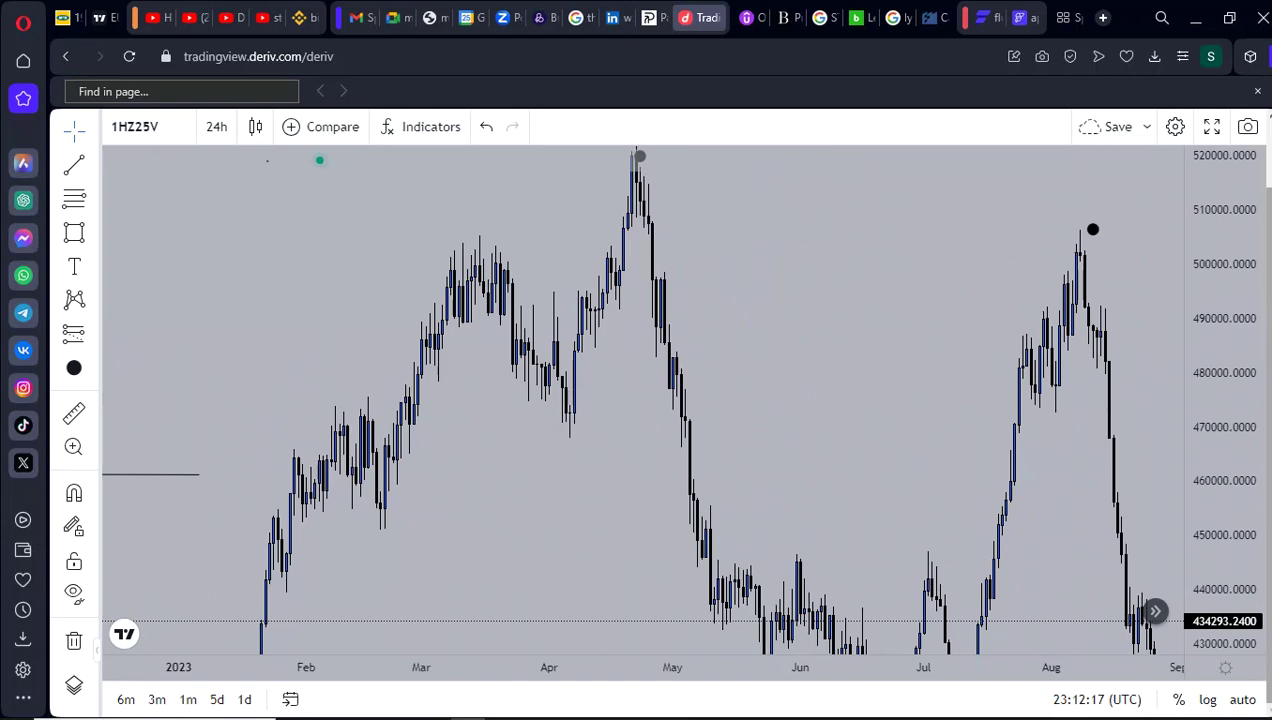
scroll(965, 418, down, 4)
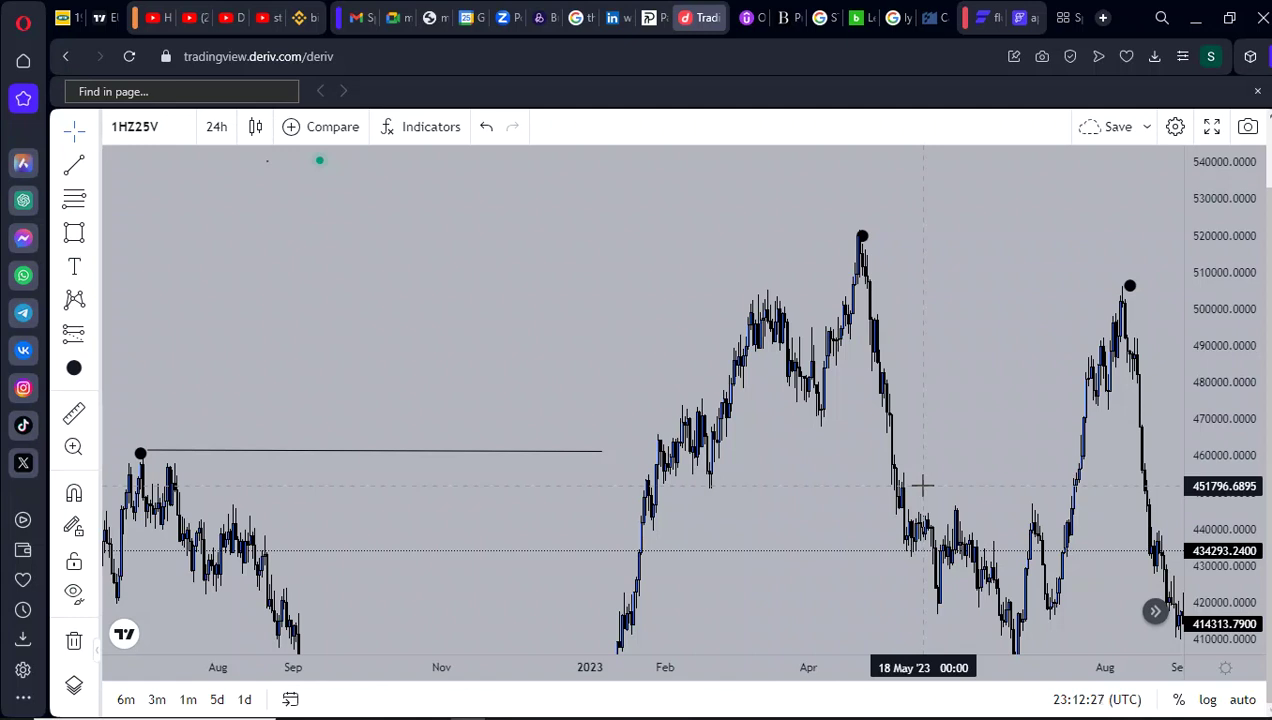
key(ctrl+minus)
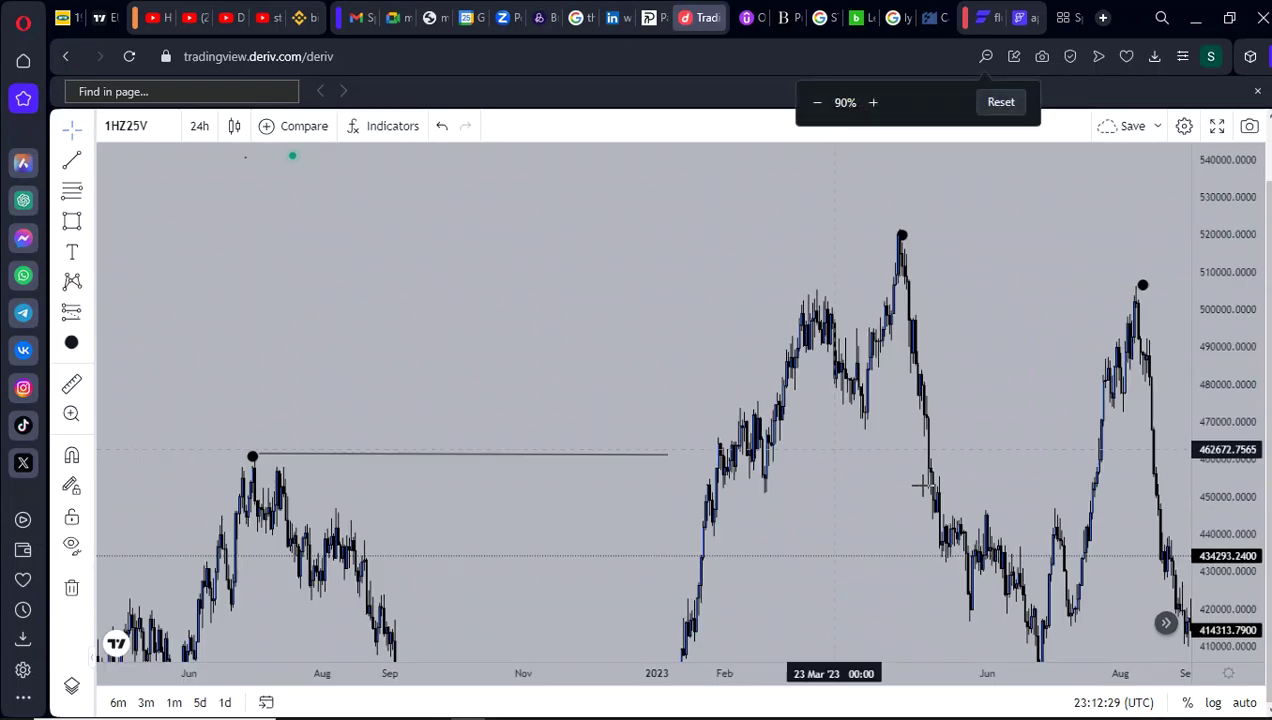
key(ctrl+minus)
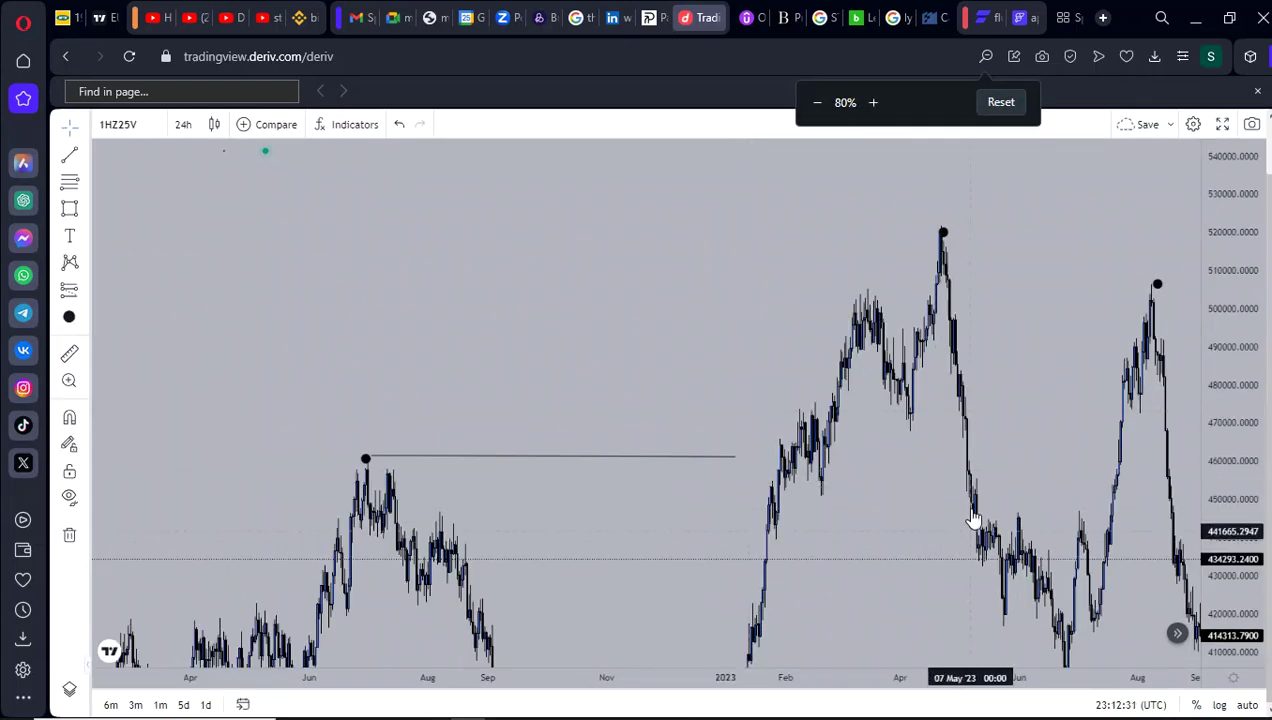
- Move the circle marker from the April 2023 high onto the mid-March 2023 swing high near 504000
drag(970, 510, 870, 488)
scroll(769, 508, up, 2)
drag(757, 504, 658, 513)
scroll(677, 528, up, 1)
scroll(688, 498, up, 2)
drag(460, 419, 461, 458)
drag(557, 443, 567, 416)
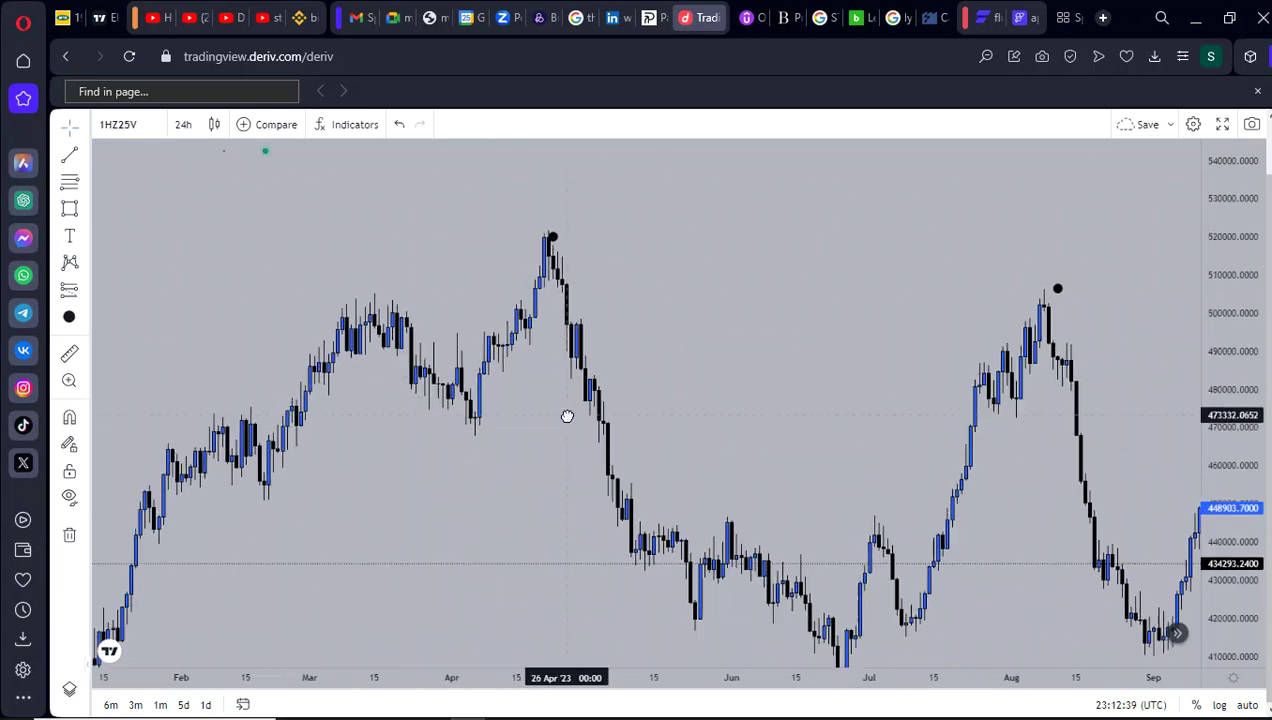
scroll(622, 434, down, 1)
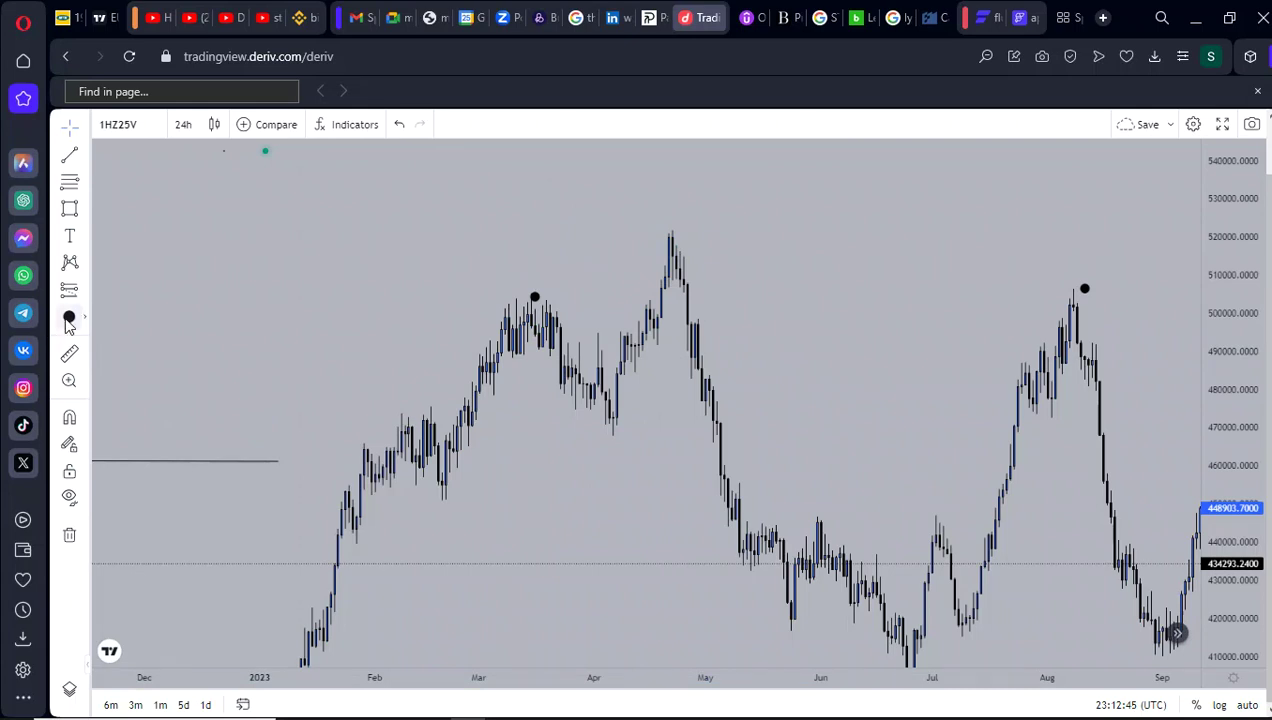
- Place circle markers on the early April 2023 swing low near 469000 and the late April swing high near 521000
click(556, 425)
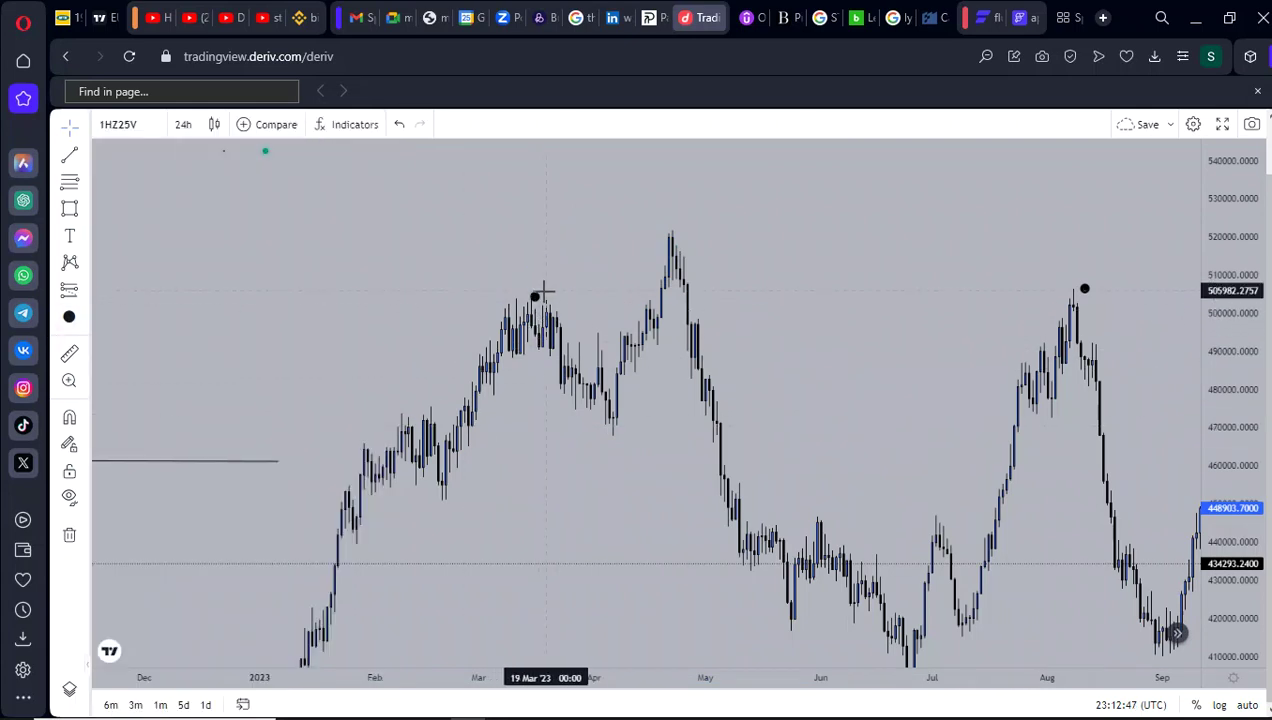
drag(540, 308, 668, 242)
click(736, 403)
scroll(746, 403, up, 2)
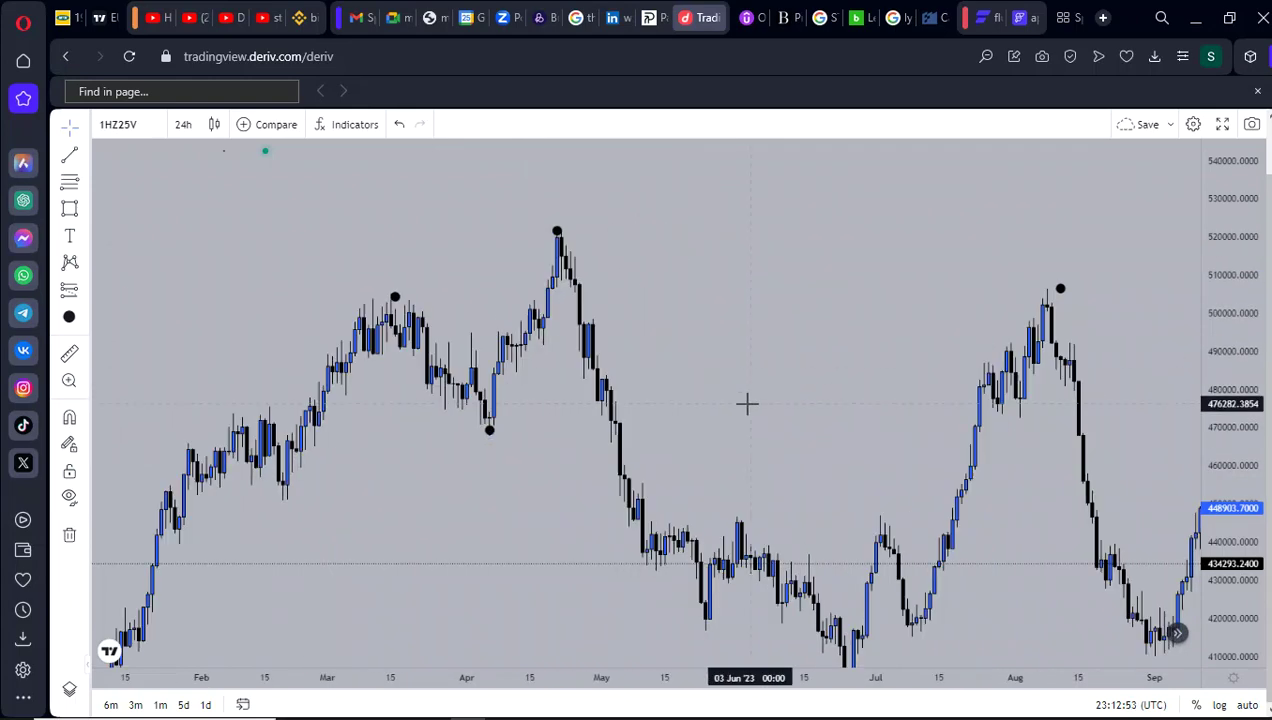
- Draw a rectangle zone around the early April 2023 low, from about 480000 to 467000, extending to early May
drag(730, 432, 600, 408)
scroll(591, 406, down, 3)
scroll(710, 345, up, 4)
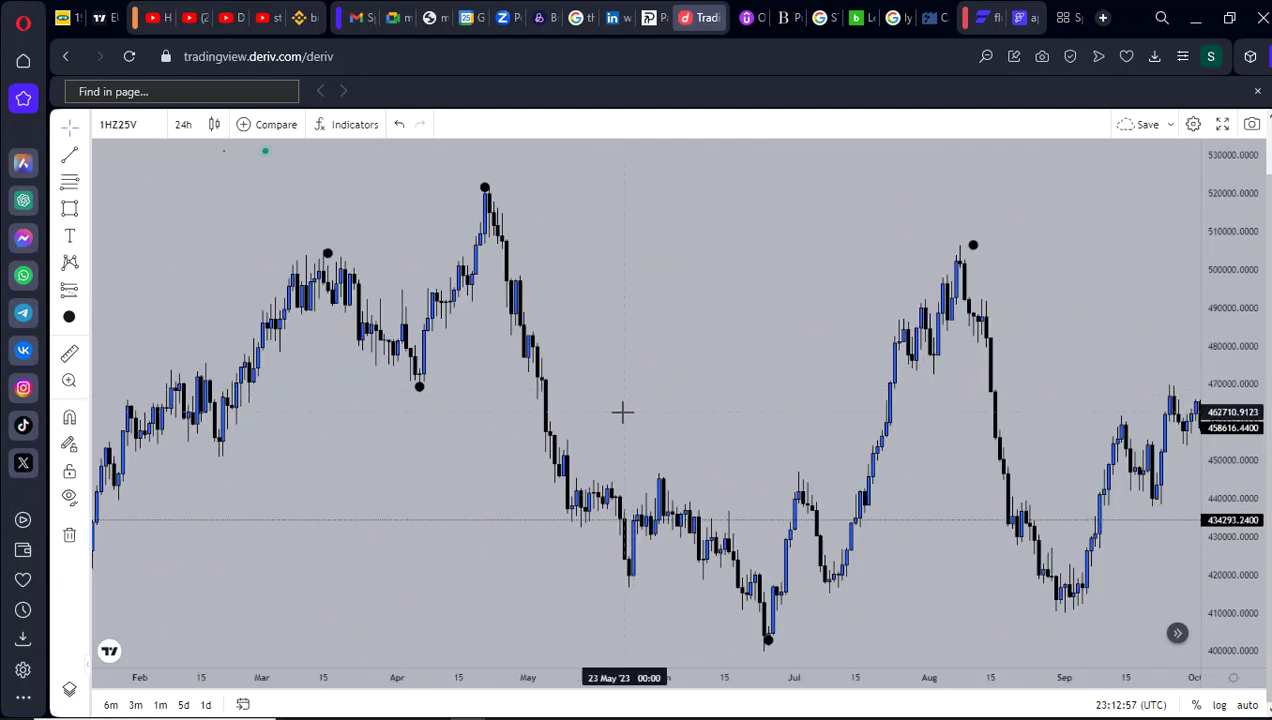
drag(622, 411, 586, 429)
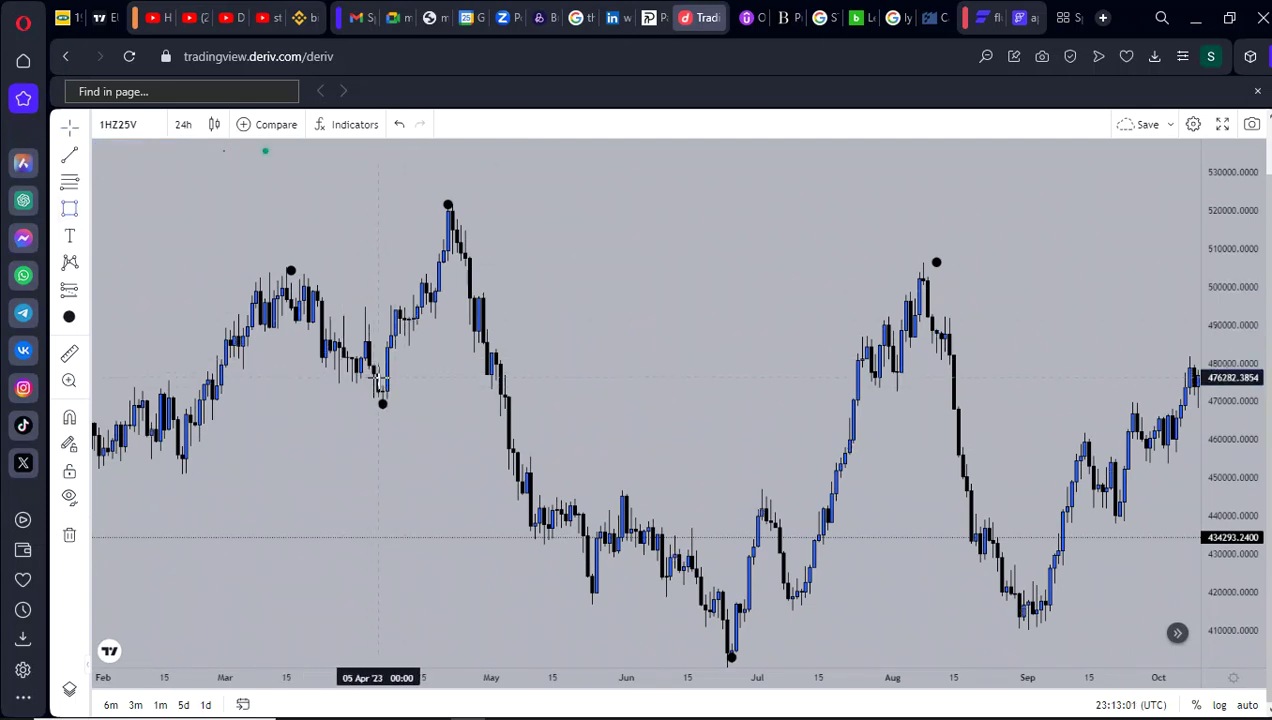
mouse_move(379, 376)
mouse_down()
mouse_move(400, 421)
mouse_move(510, 384)
mouse_up()
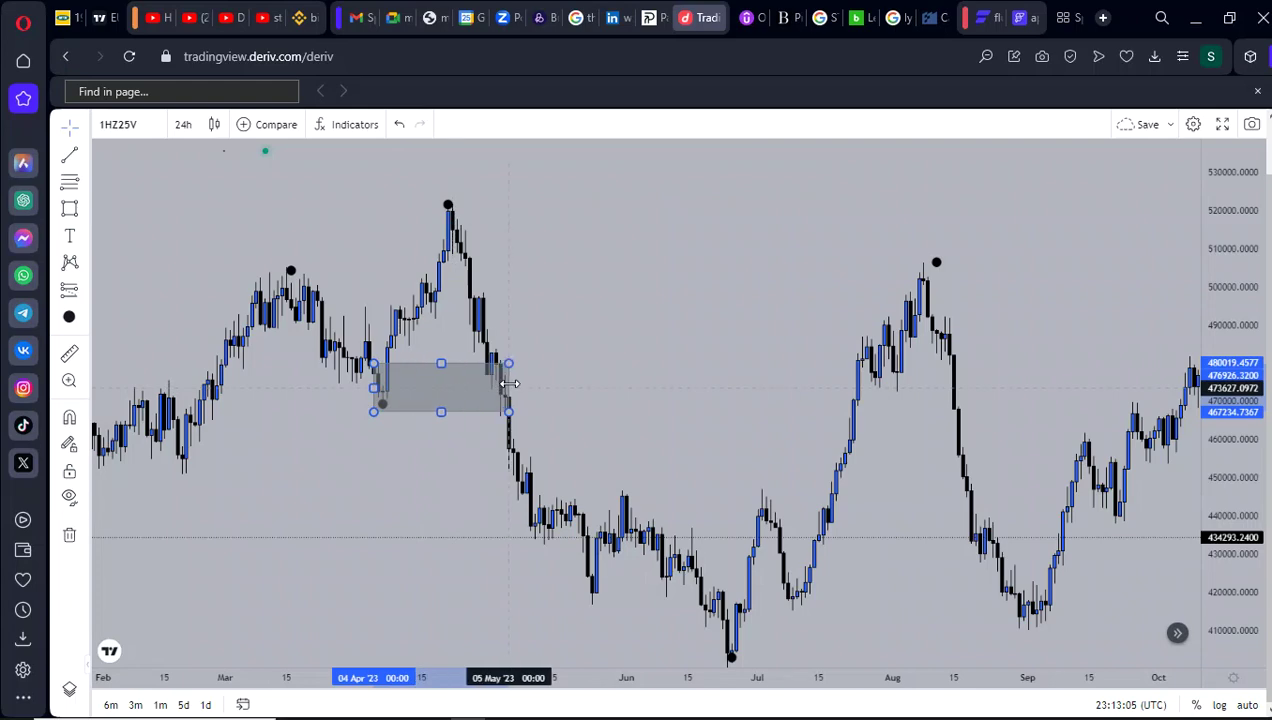
scroll(730, 356, down, 2)
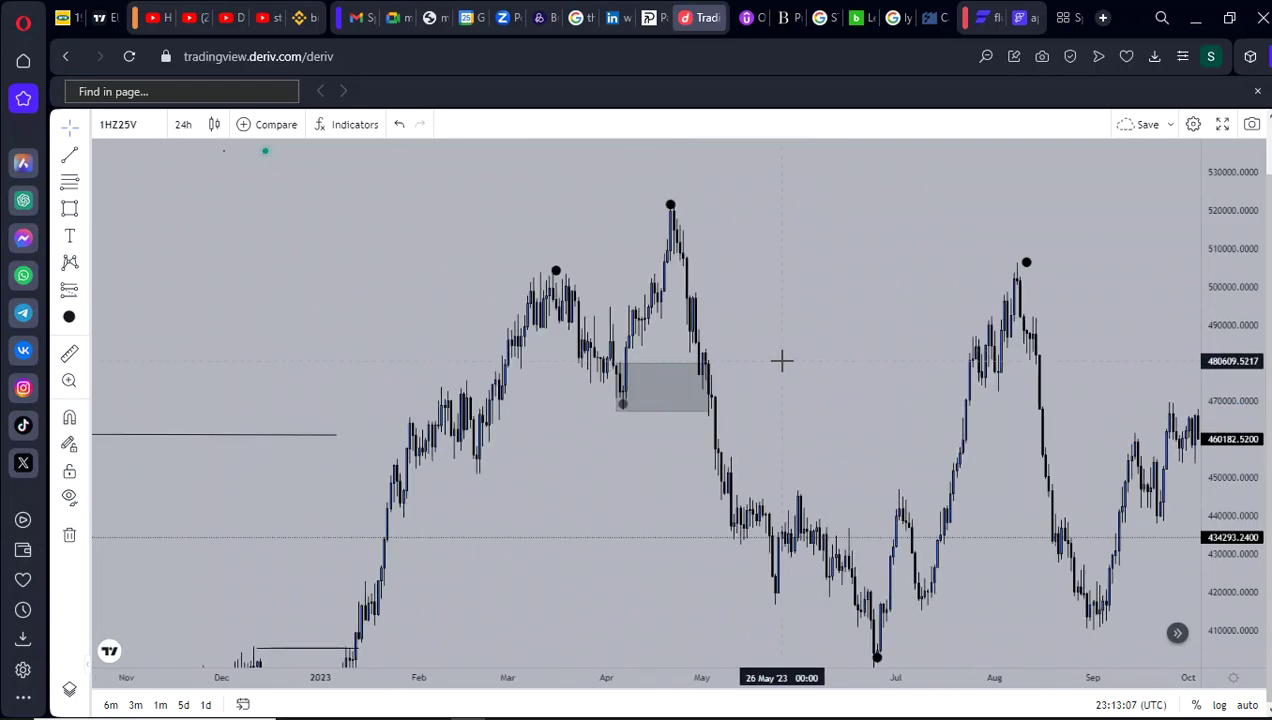
- Draw a horizontal trend line from the marked March 2023 high near 504000 to where the April rally crosses it
drag(800, 315, 773, 274)
click(655, 361)
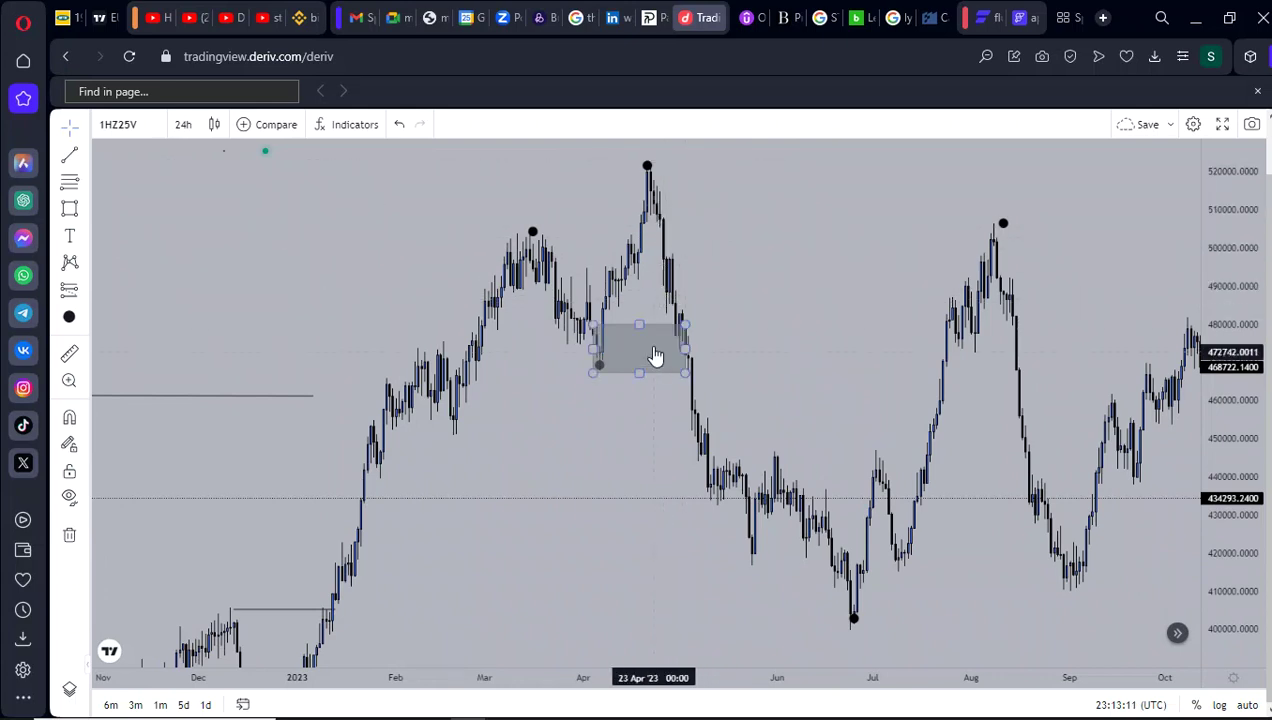
click(107, 218)
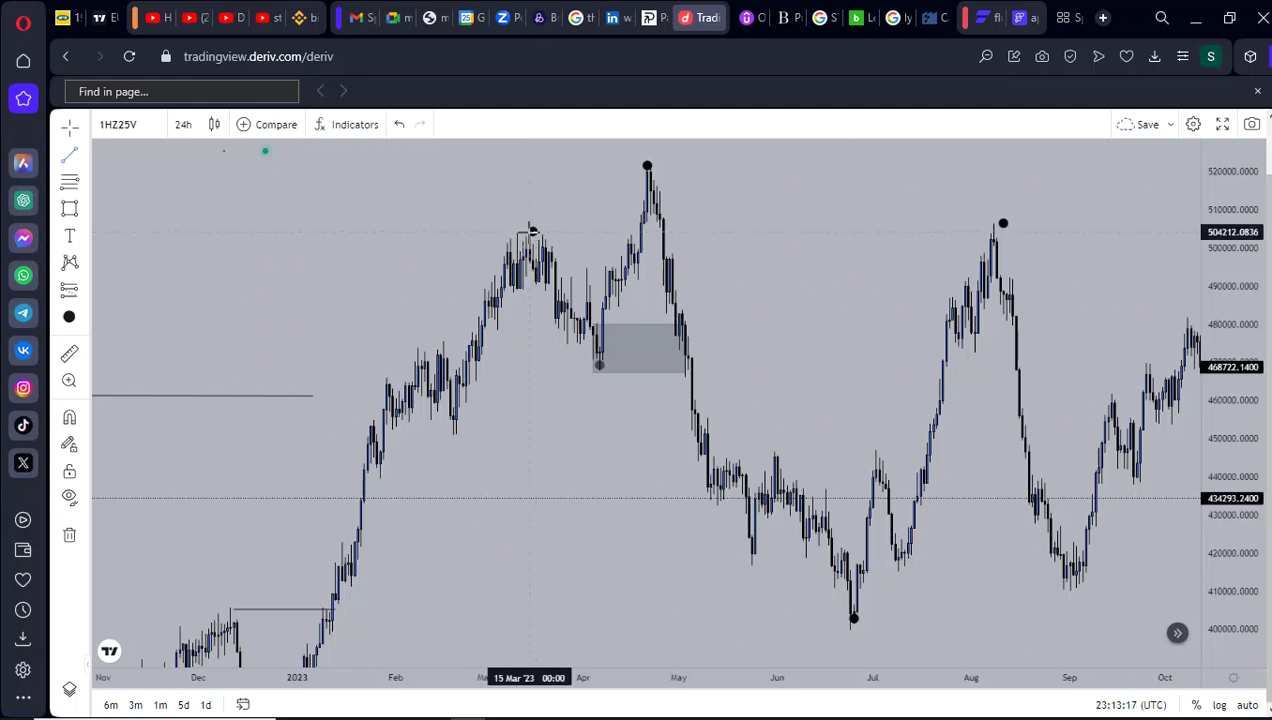
click(636, 232)
scroll(728, 320, up, 3)
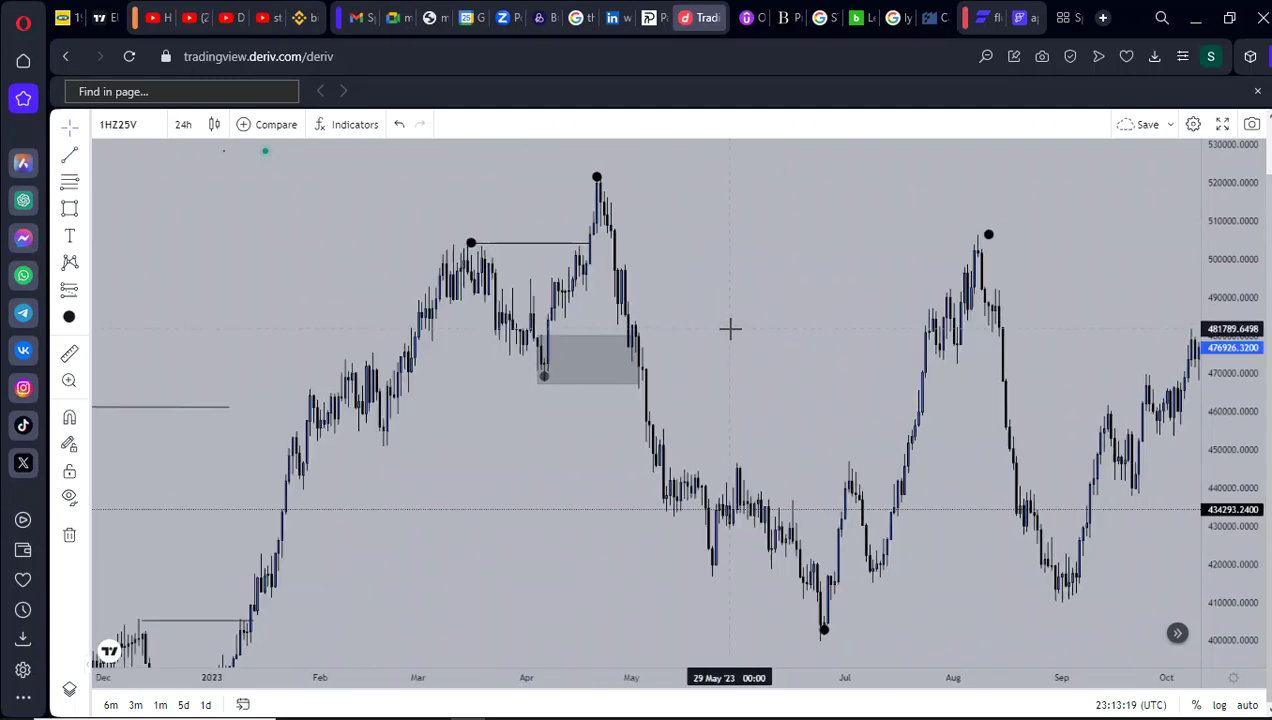
- Delete the rectangle zone drawn around the early April 2023 low
scroll(645, 363, up, 3)
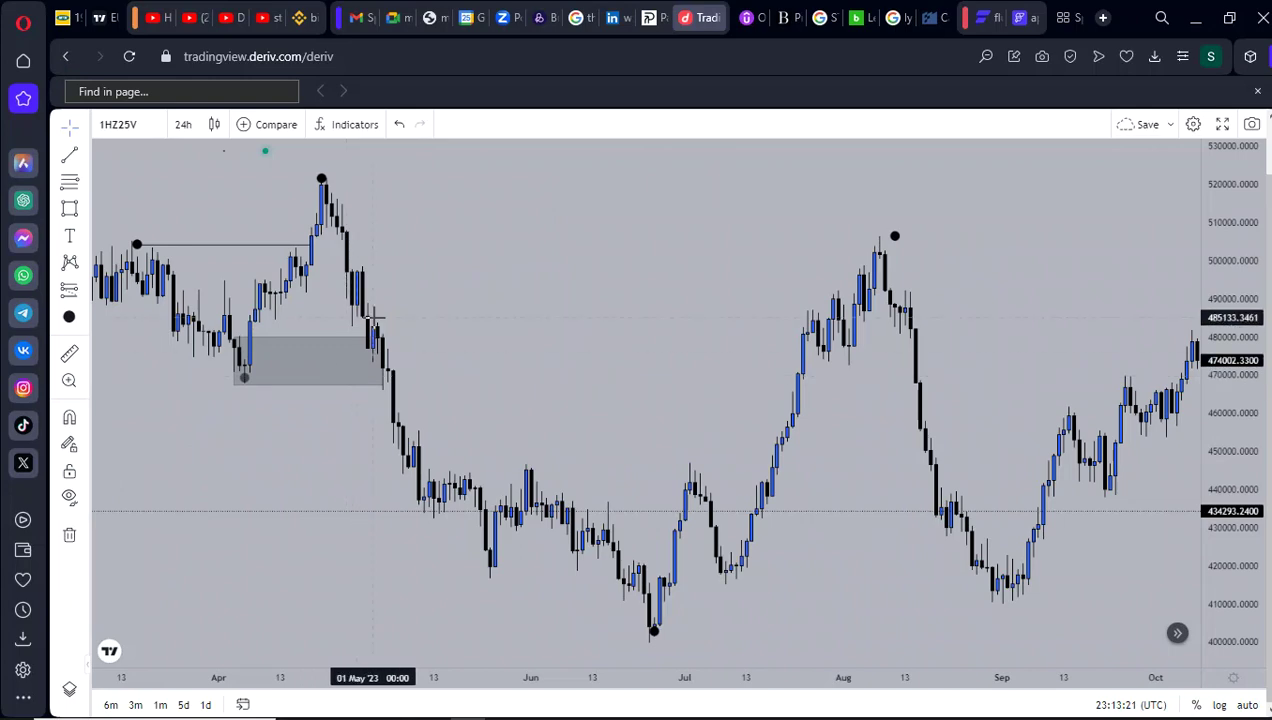
scroll(540, 410, down, 2)
click(520, 383)
click(596, 377)
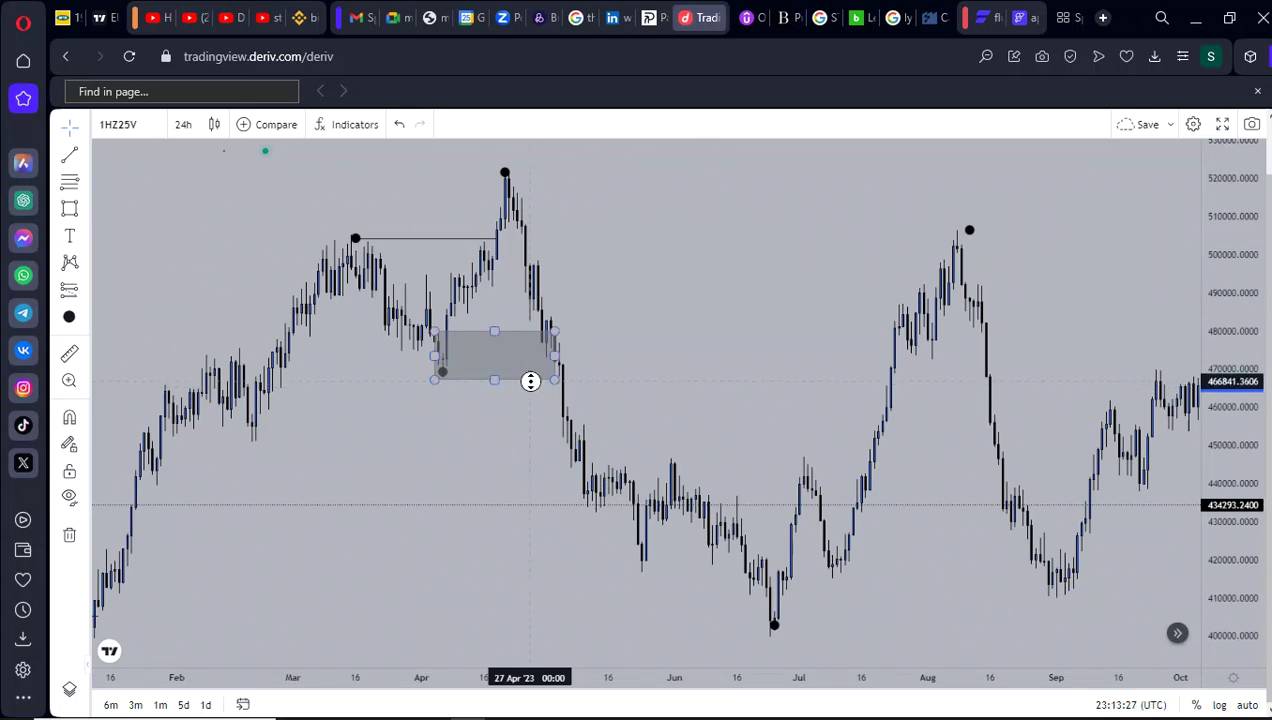
click(528, 376)
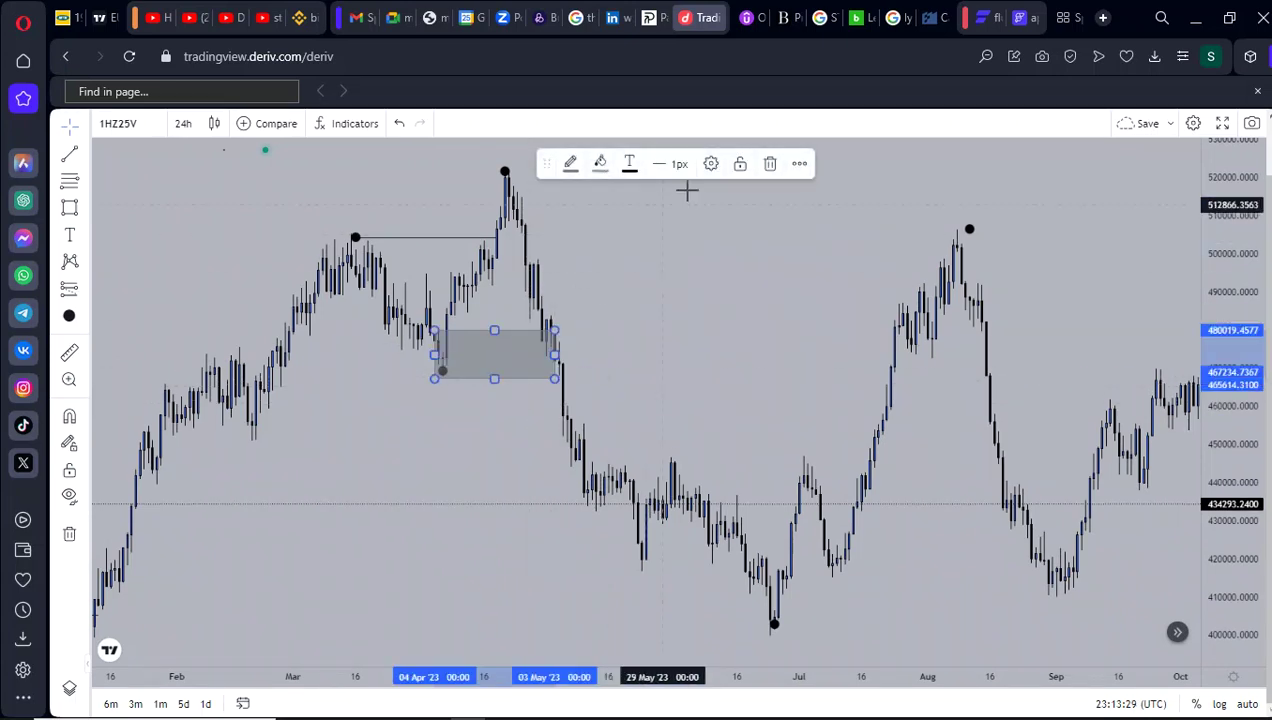
click(770, 164)
- Draw a horizontal trend line from the marked April 2023 low near 469800 to 2 May 2023 and label it CHOCH
drag(622, 333, 554, 300)
drag(303, 262, 213, 309)
scroll(410, 325, down, 2)
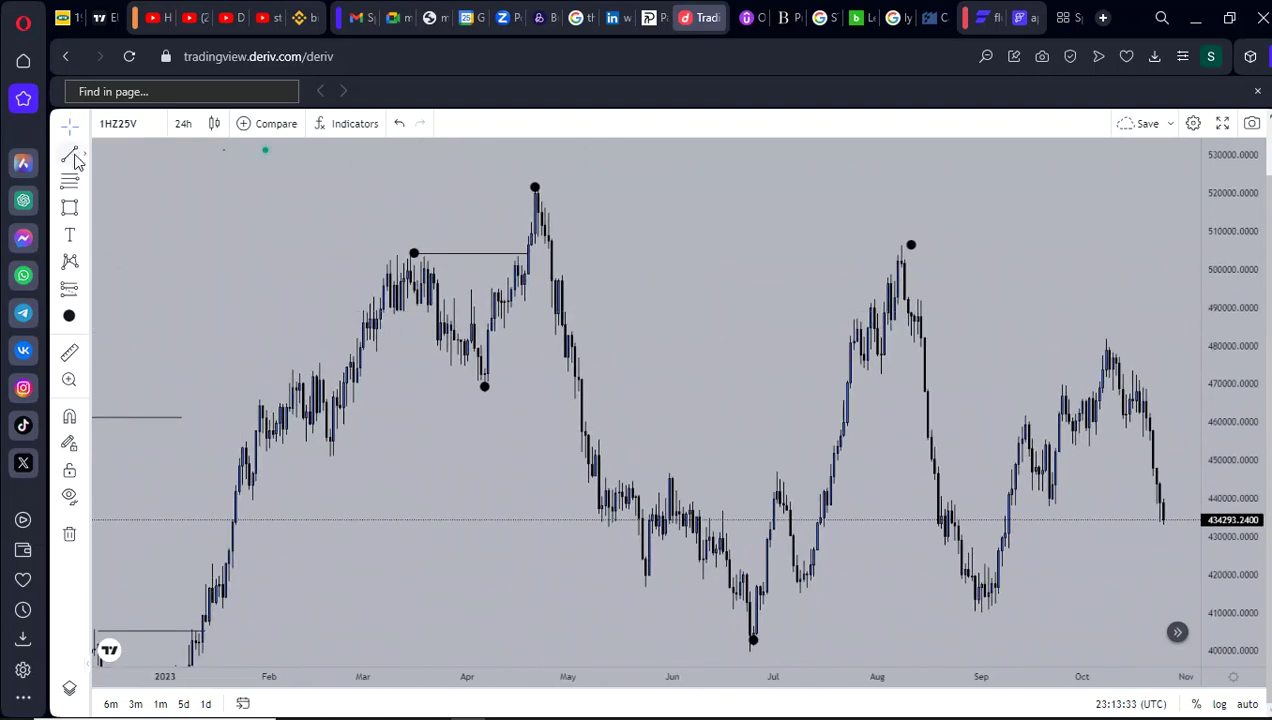
click(571, 385)
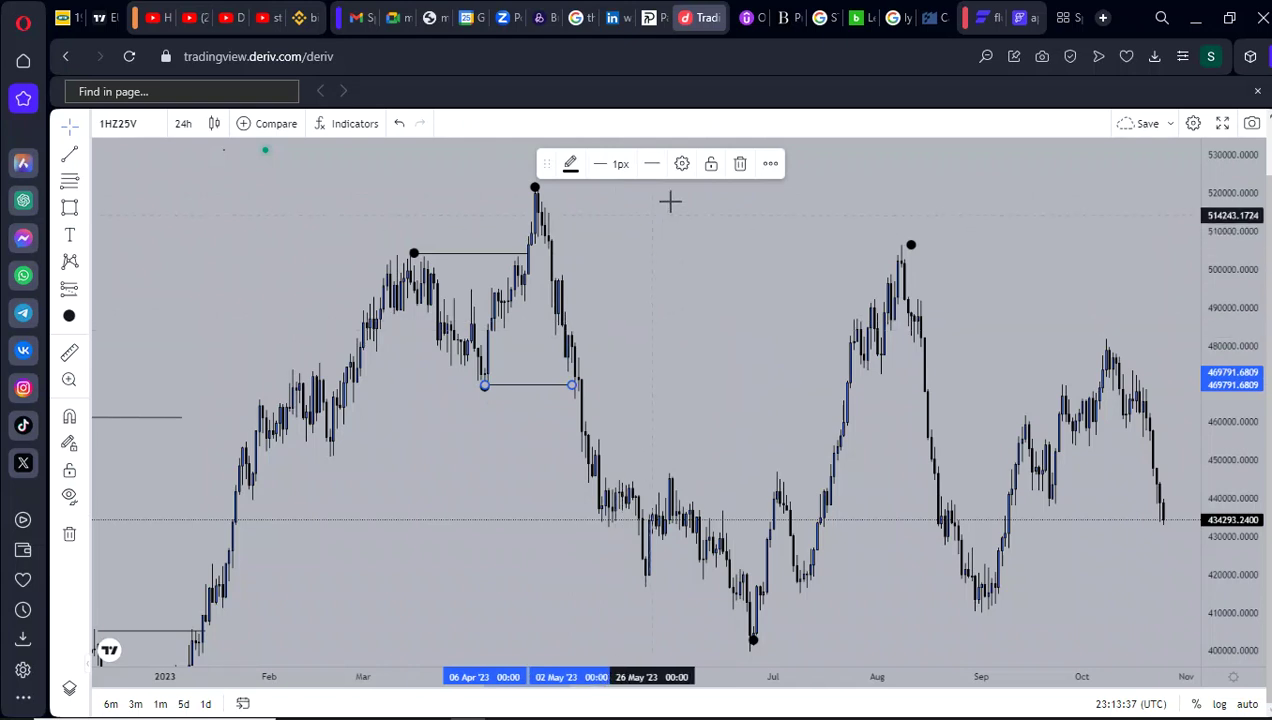
click(681, 168)
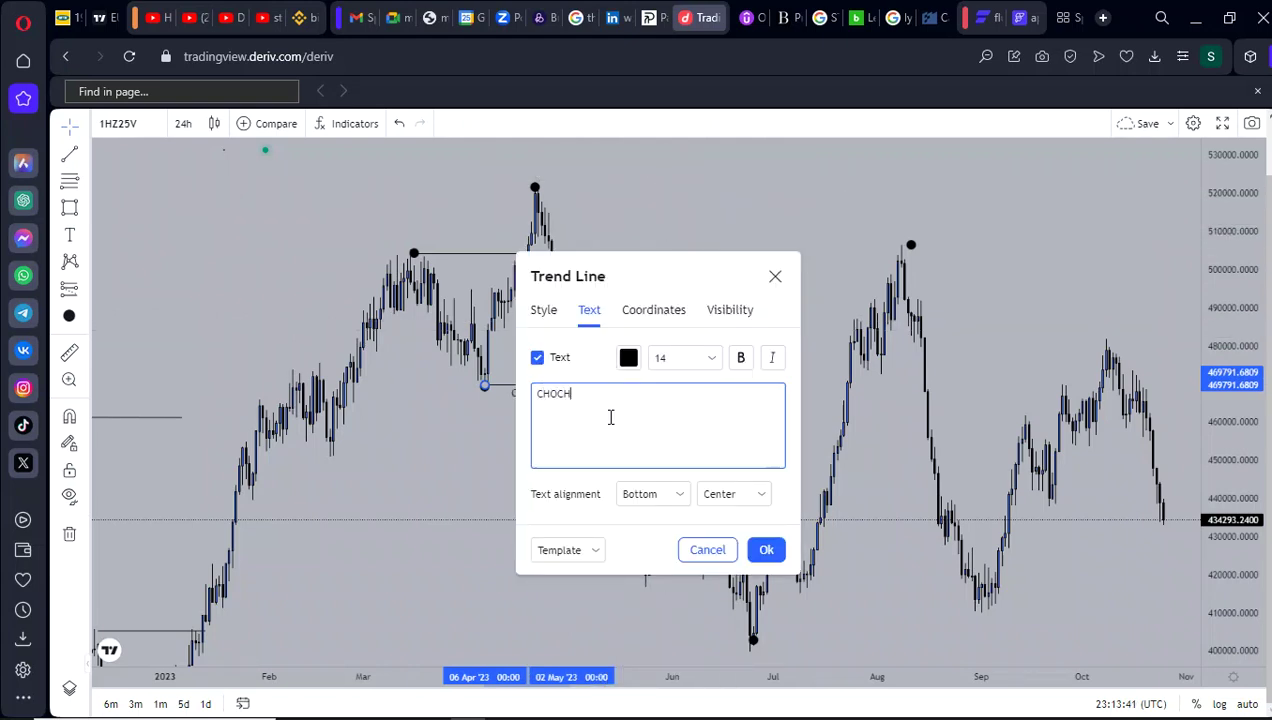
click(752, 559)
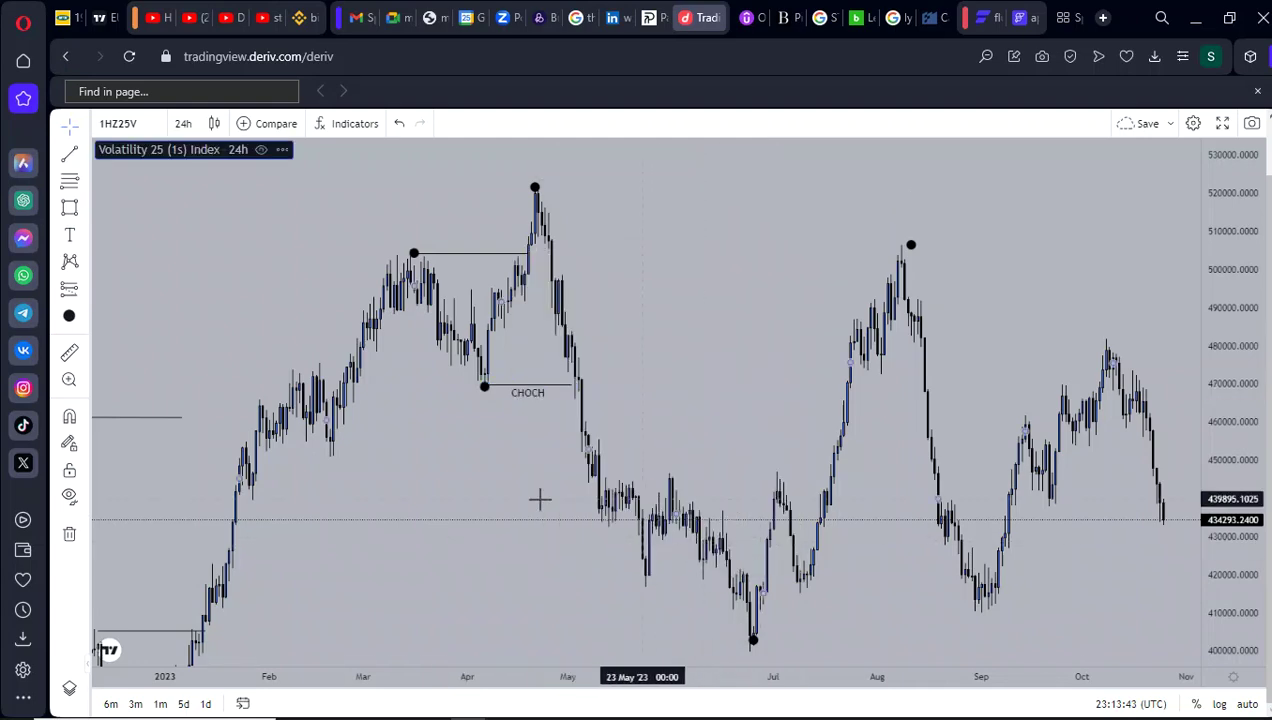
- Draw a horizontal trend line from the 20 February 2023 low near 451100 to 5 May 2023 and label it BMS
drag(471, 488, 433, 466)
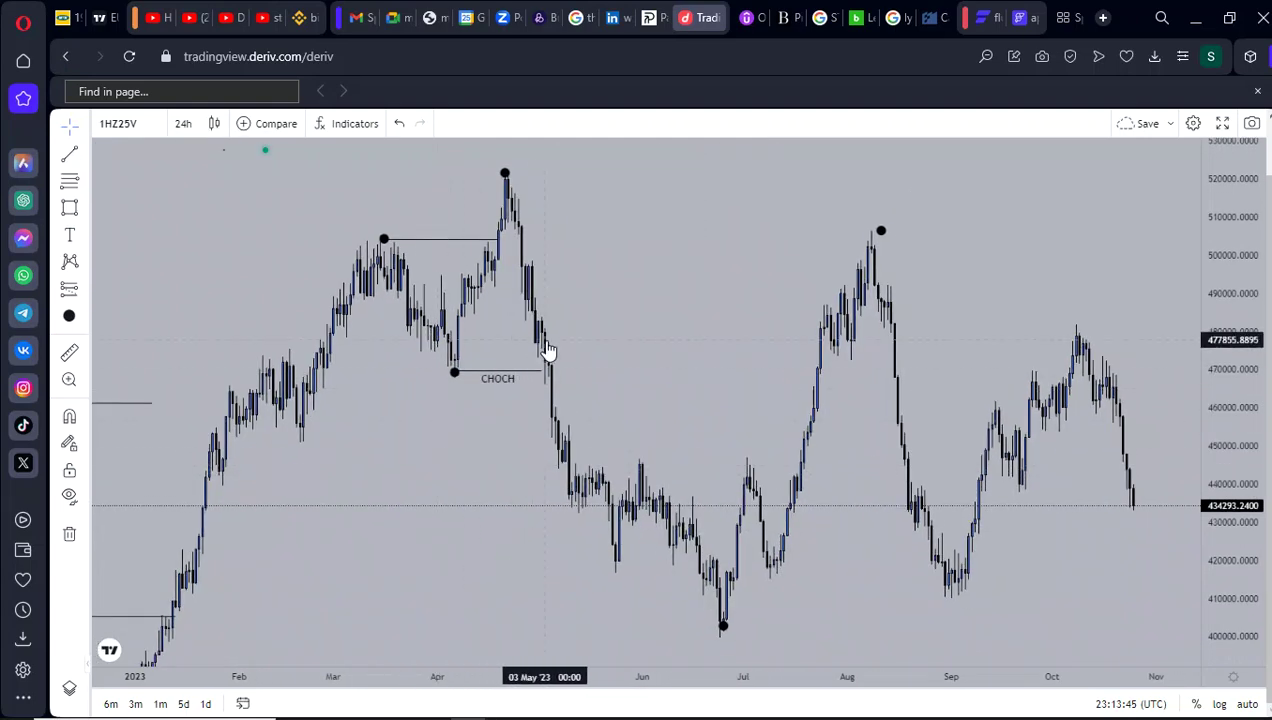
drag(528, 485, 505, 474)
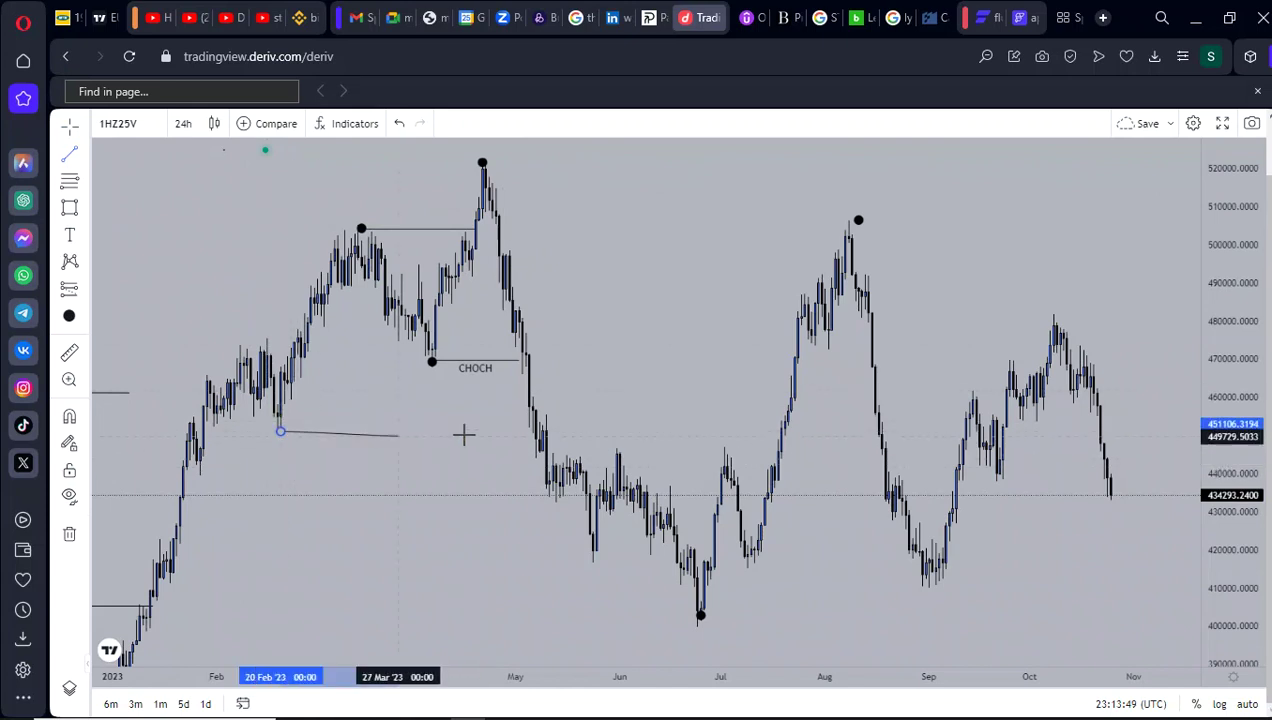
click(528, 431)
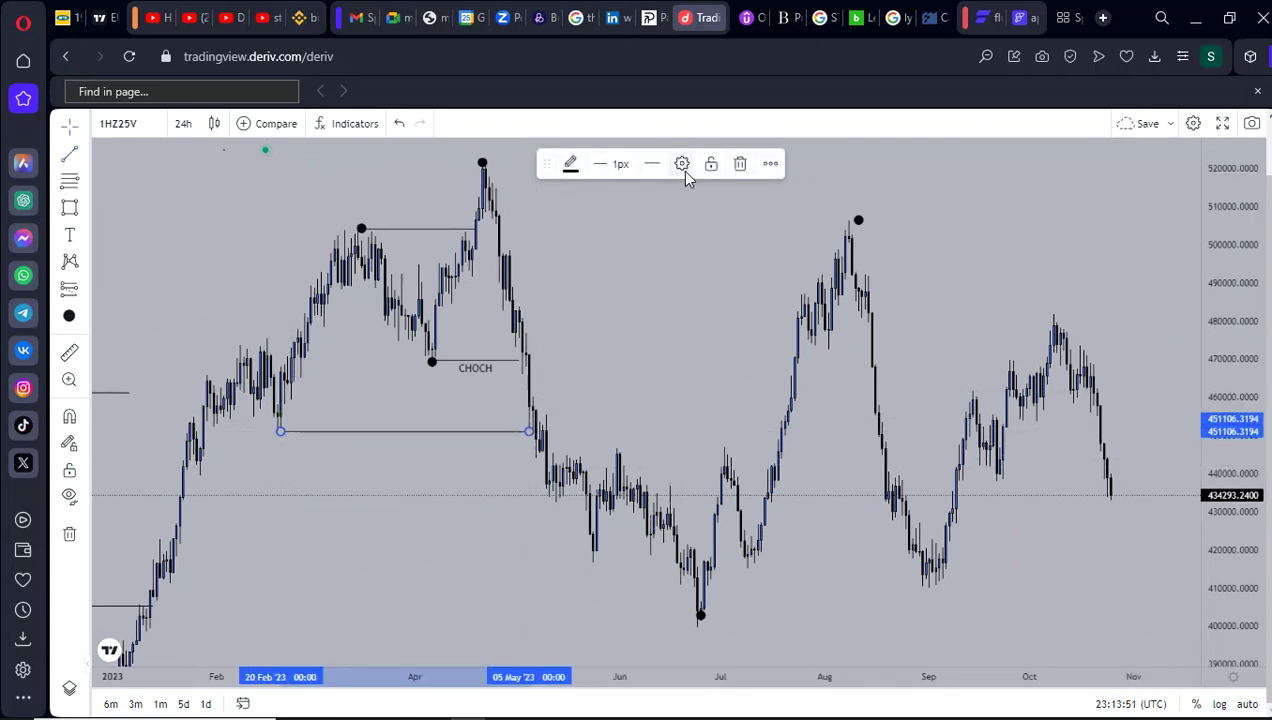
click(682, 165)
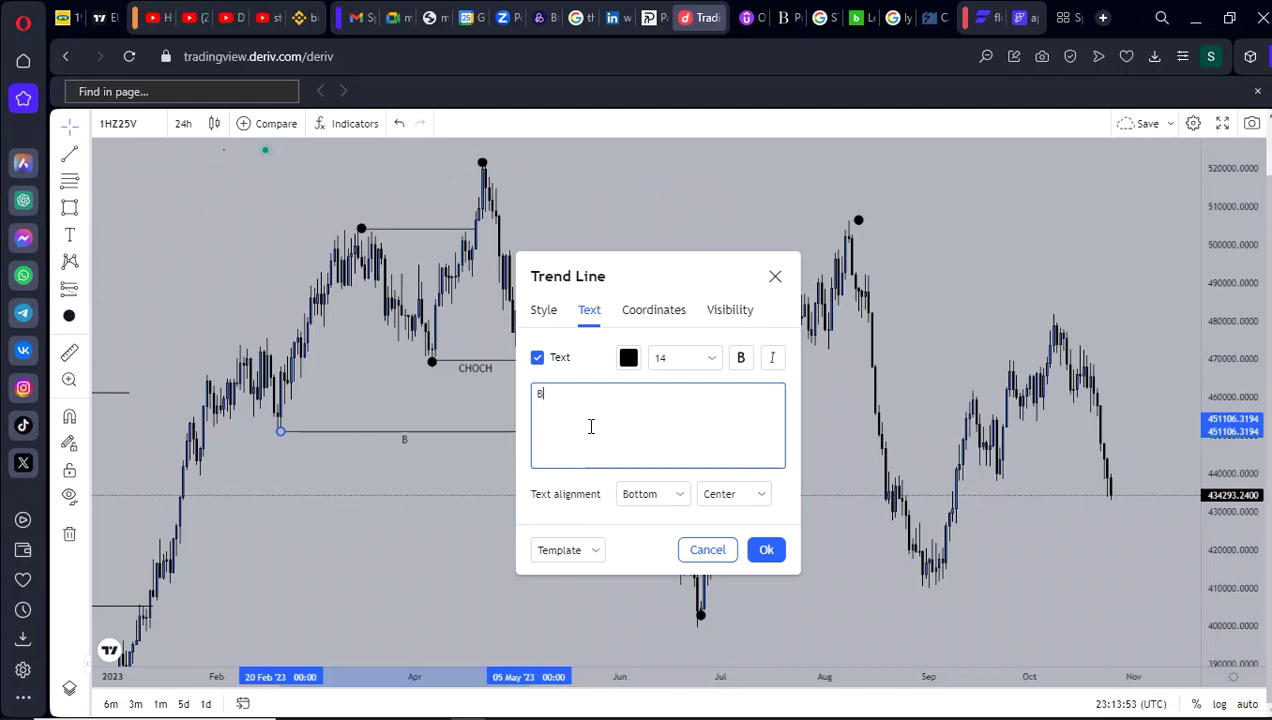
click(773, 561)
- Examine the marked daily structure from the mid-2022 high and October 2022 low through the 2023 swings
drag(798, 550, 866, 453)
scroll(864, 460, down, 3)
drag(750, 523, 723, 481)
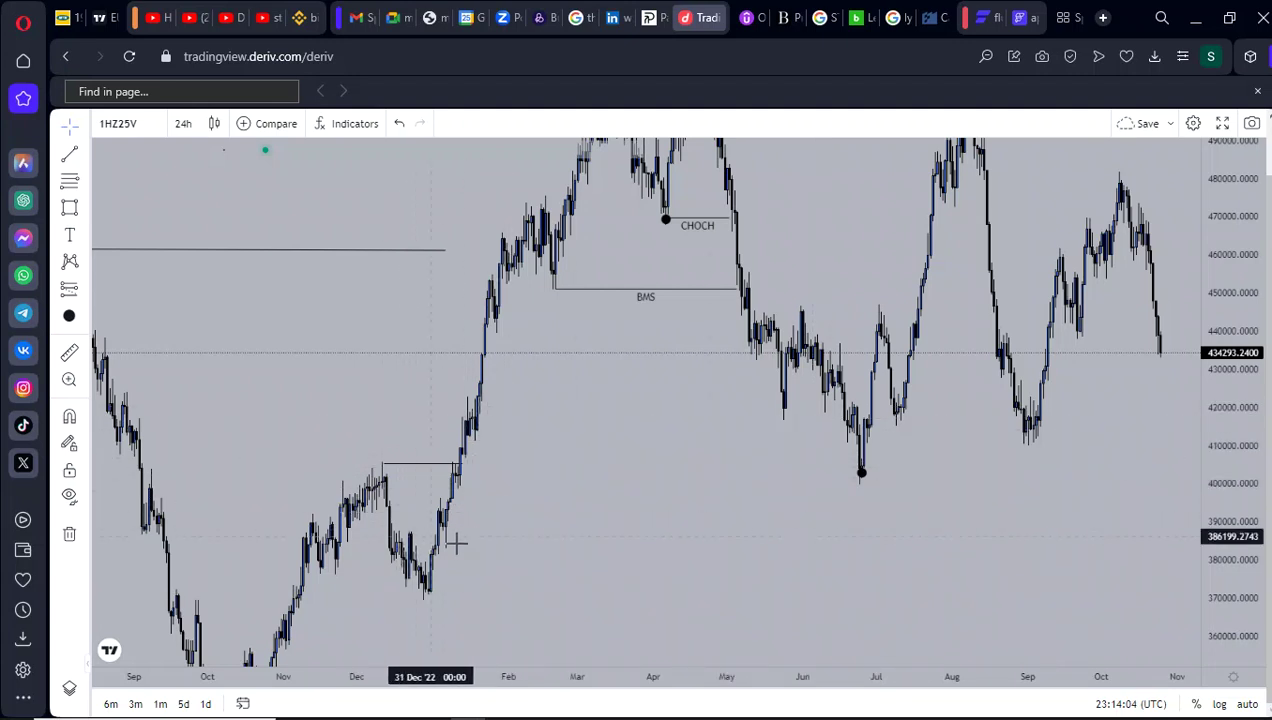
drag(755, 387, 560, 400)
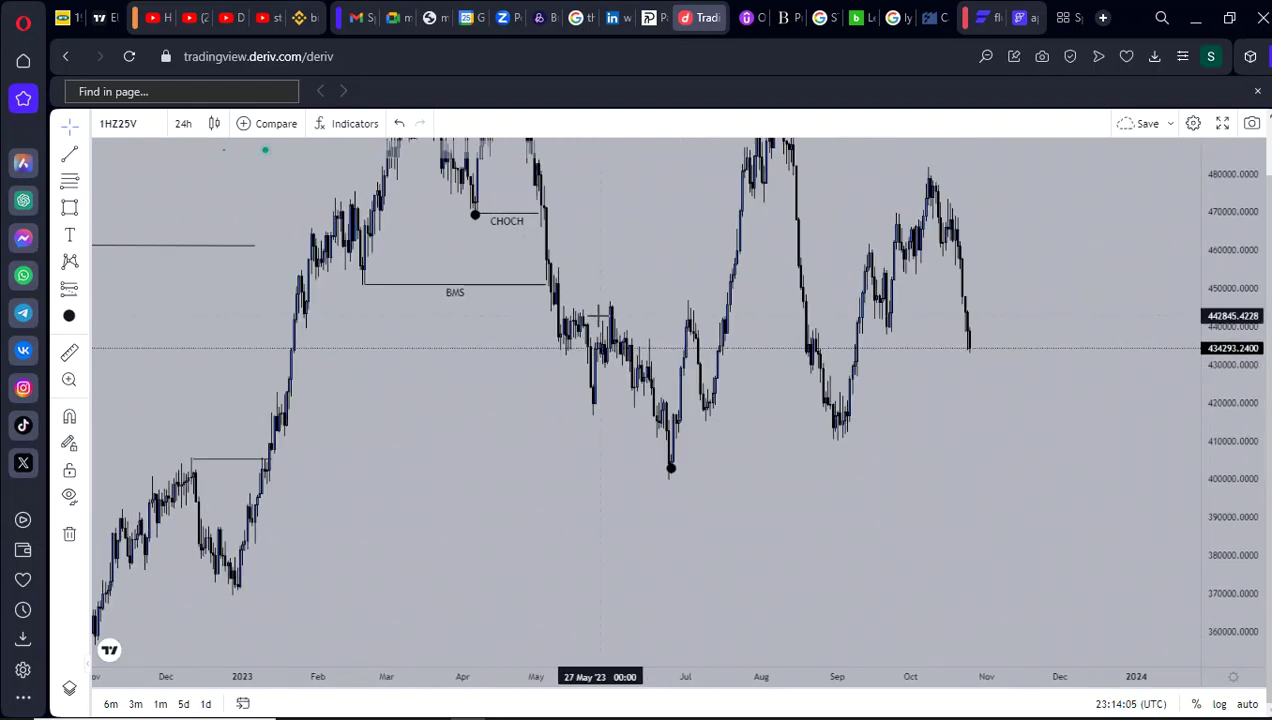
drag(770, 469, 809, 579)
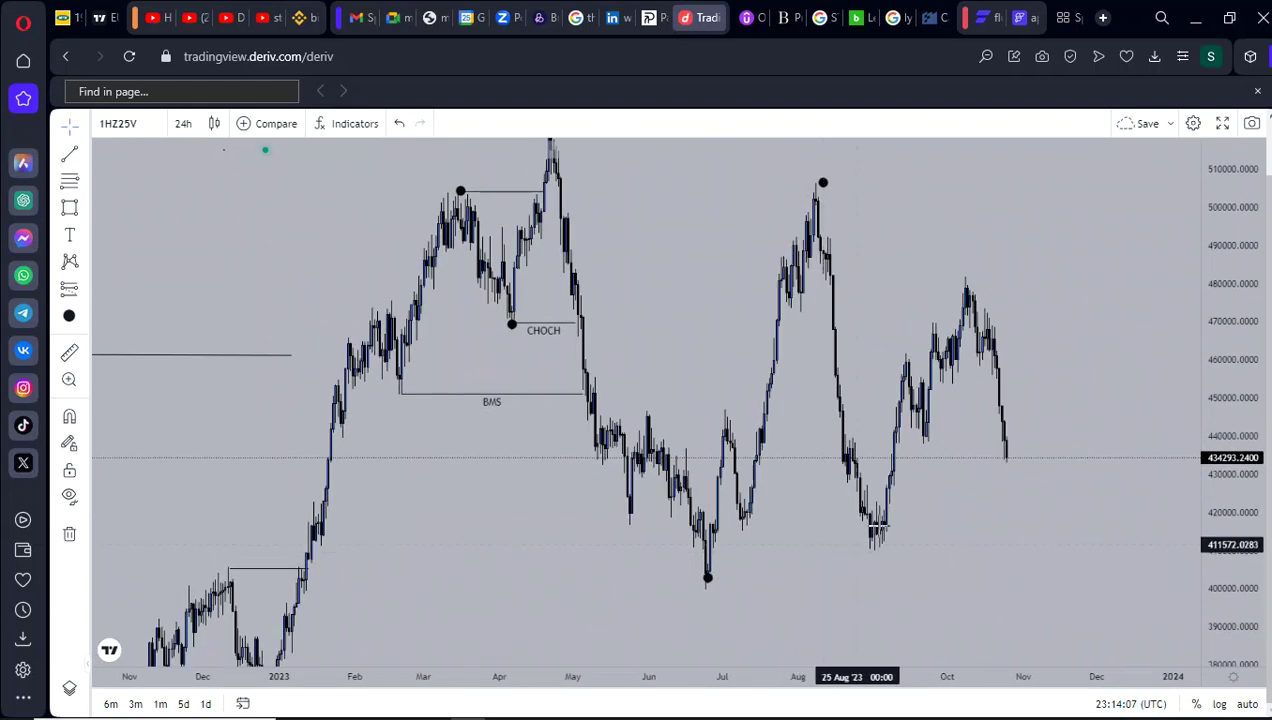
scroll(872, 534, down, 3)
drag(1224, 406, 1224, 488)
drag(945, 439, 832, 451)
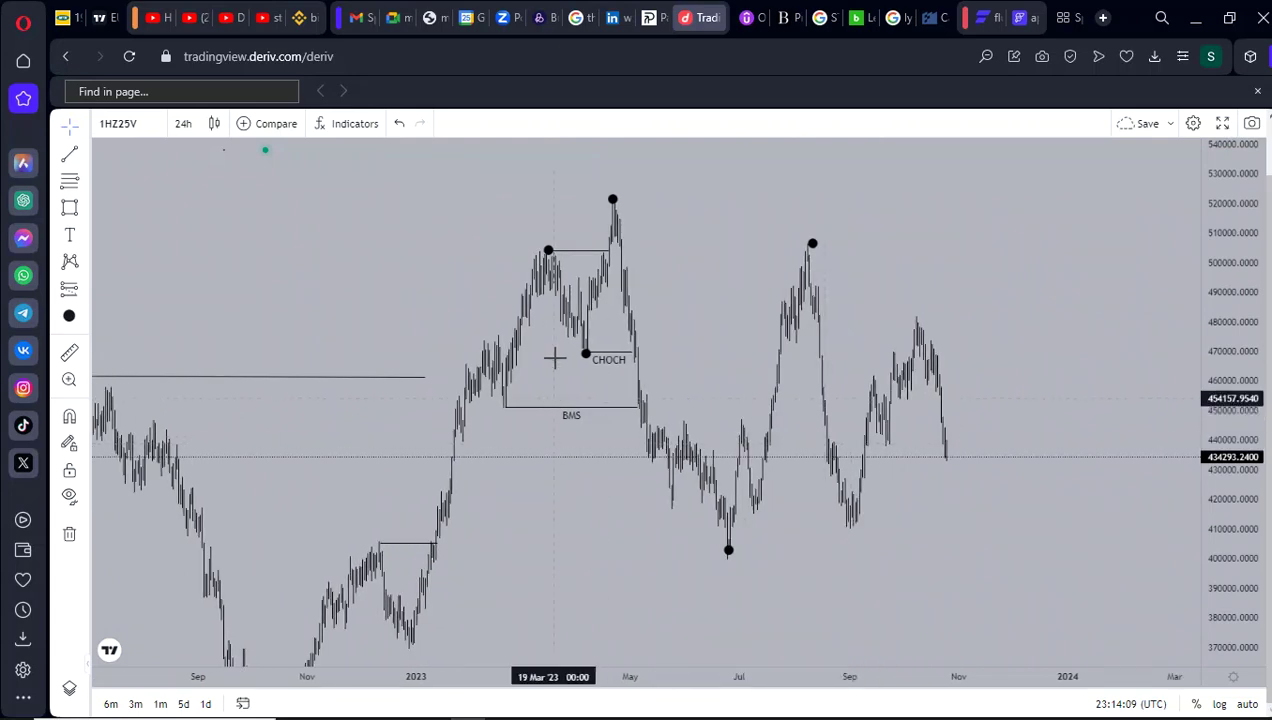
scroll(701, 483, down, 5)
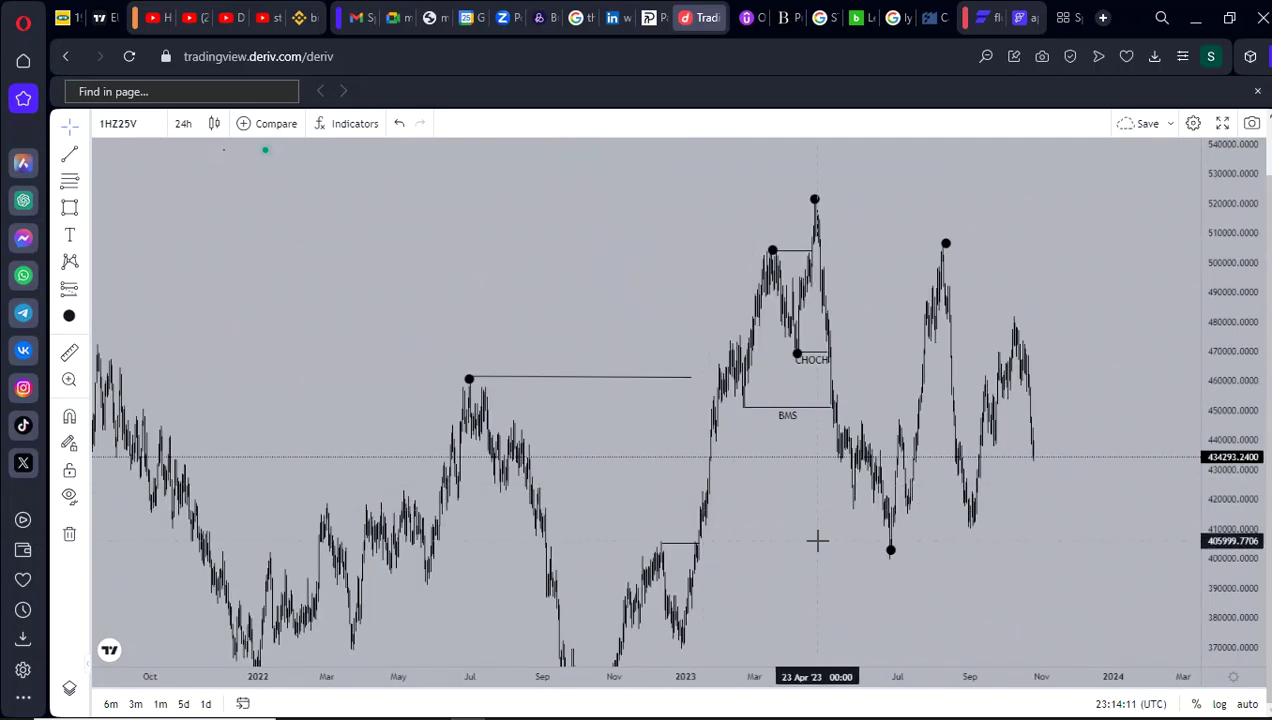
drag(866, 483, 861, 382)
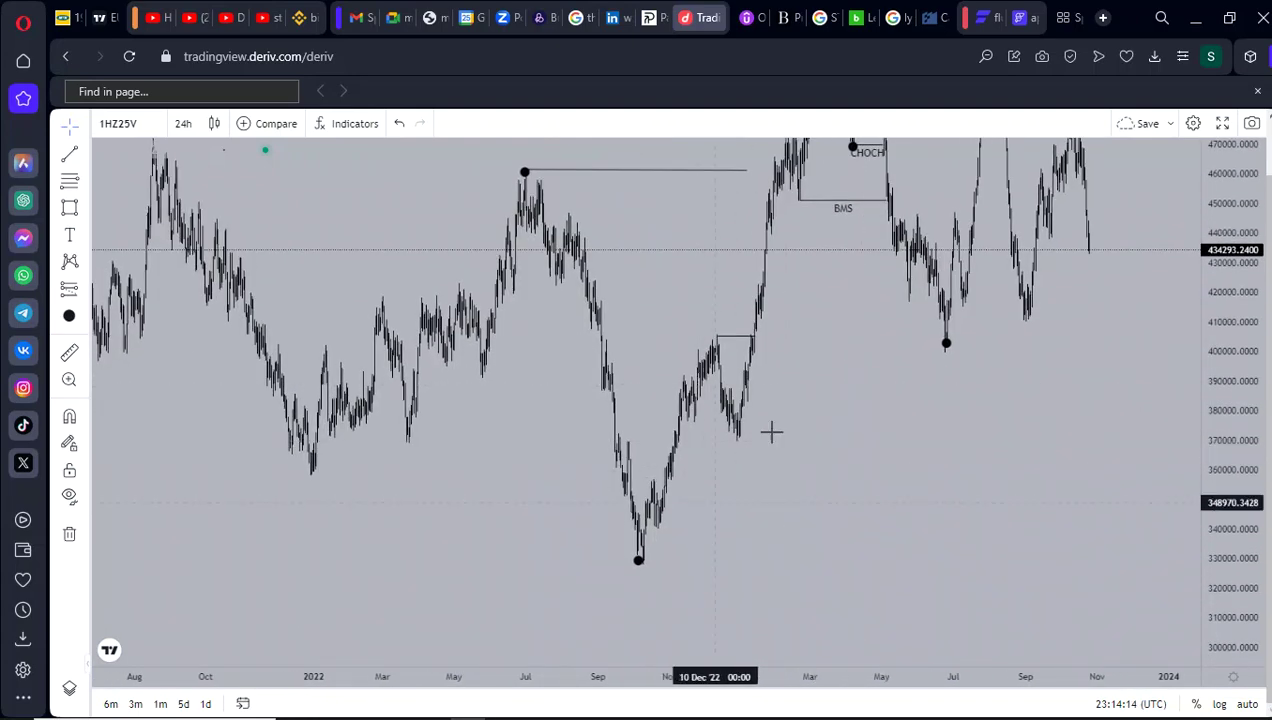
drag(772, 449, 752, 583)
drag(798, 488, 571, 511)
scroll(800, 515, up, 3)
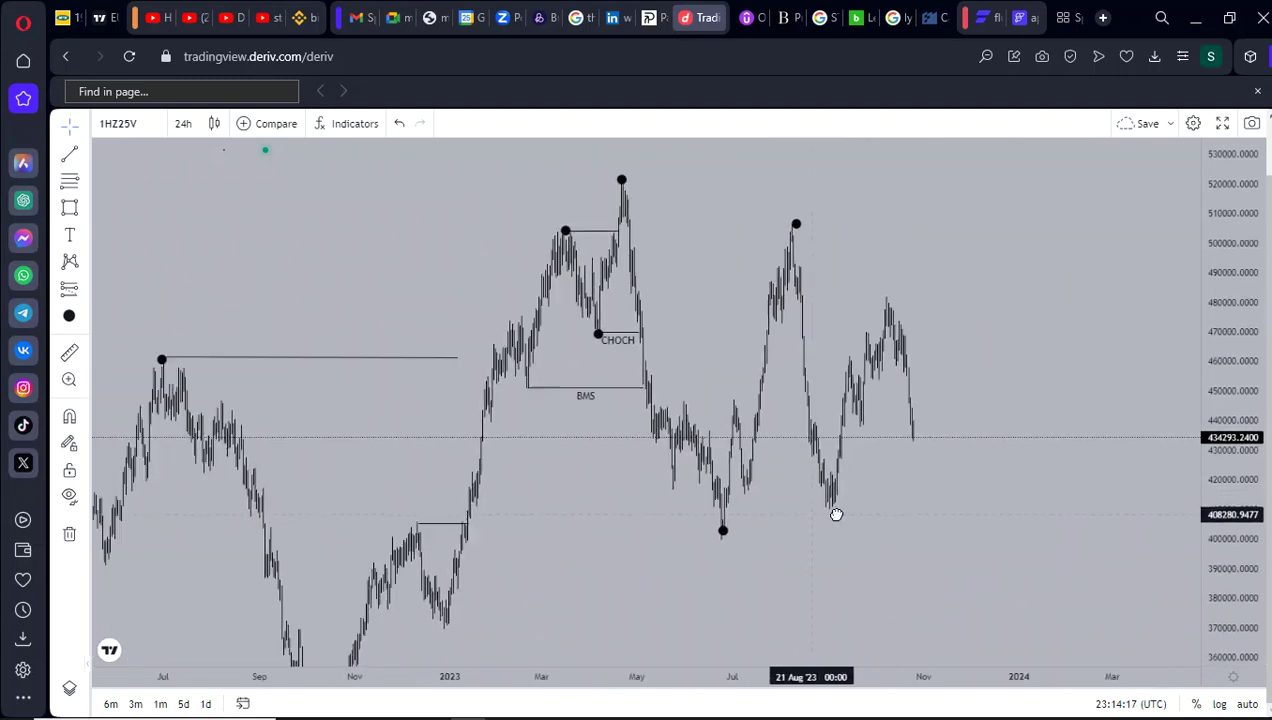
- Draw a horizontal trend line from the 24 May 2023 low near 416400 to the mid-June 2023 candles
drag(740, 492, 957, 460)
scroll(957, 460, up, 2)
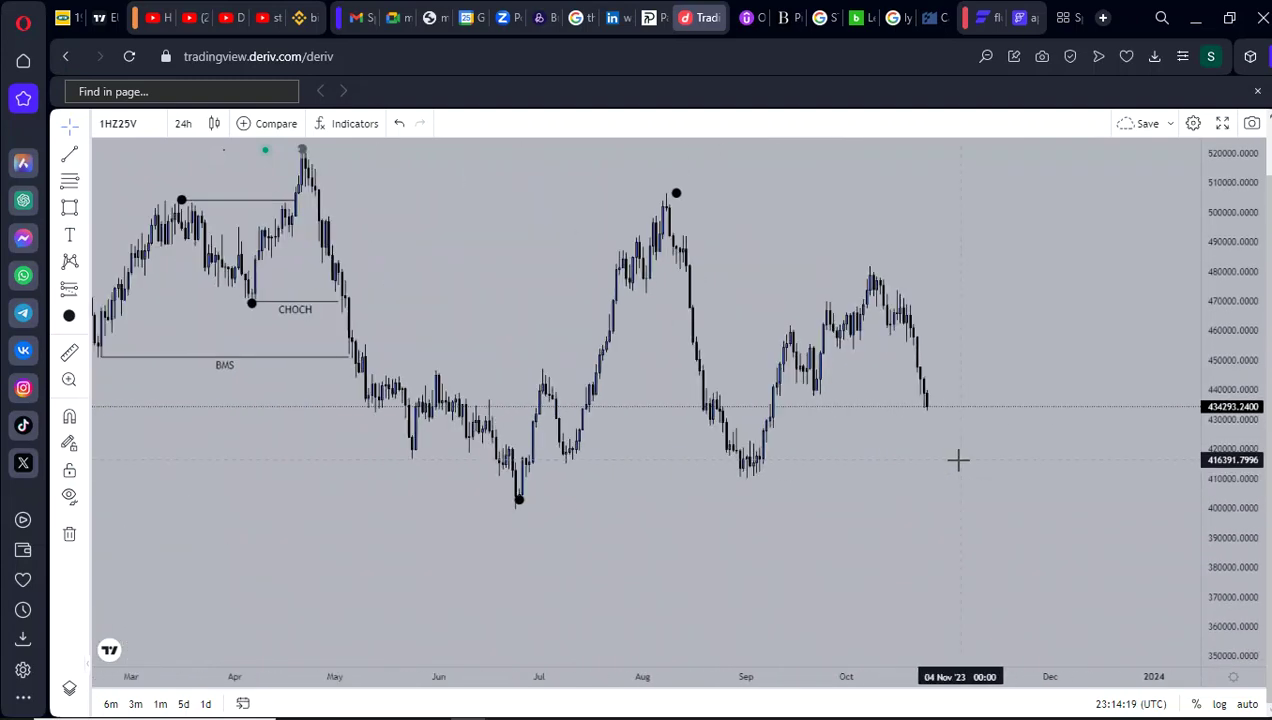
scroll(905, 461, up, 2)
scroll(905, 461, up, 1)
drag(656, 488, 815, 457)
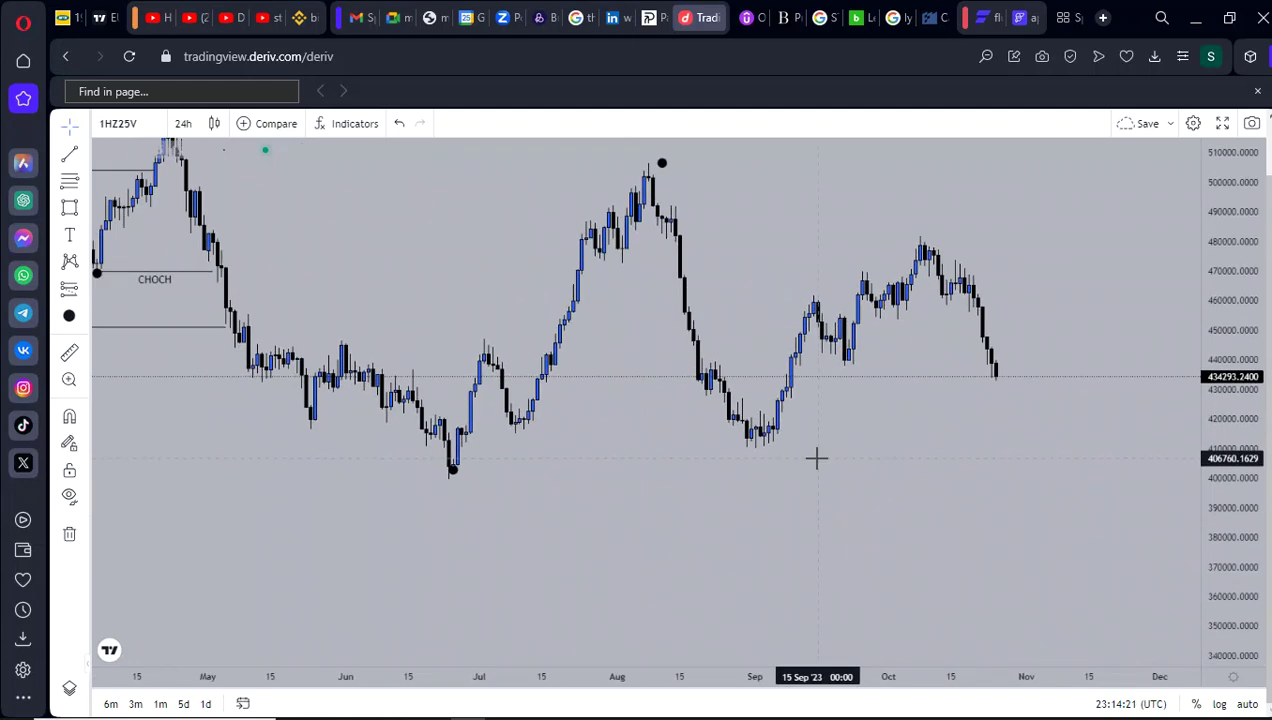
scroll(815, 457, down, 2)
drag(515, 488, 547, 481)
scroll(530, 468, up, 2)
drag(364, 432, 487, 406)
click(69, 155)
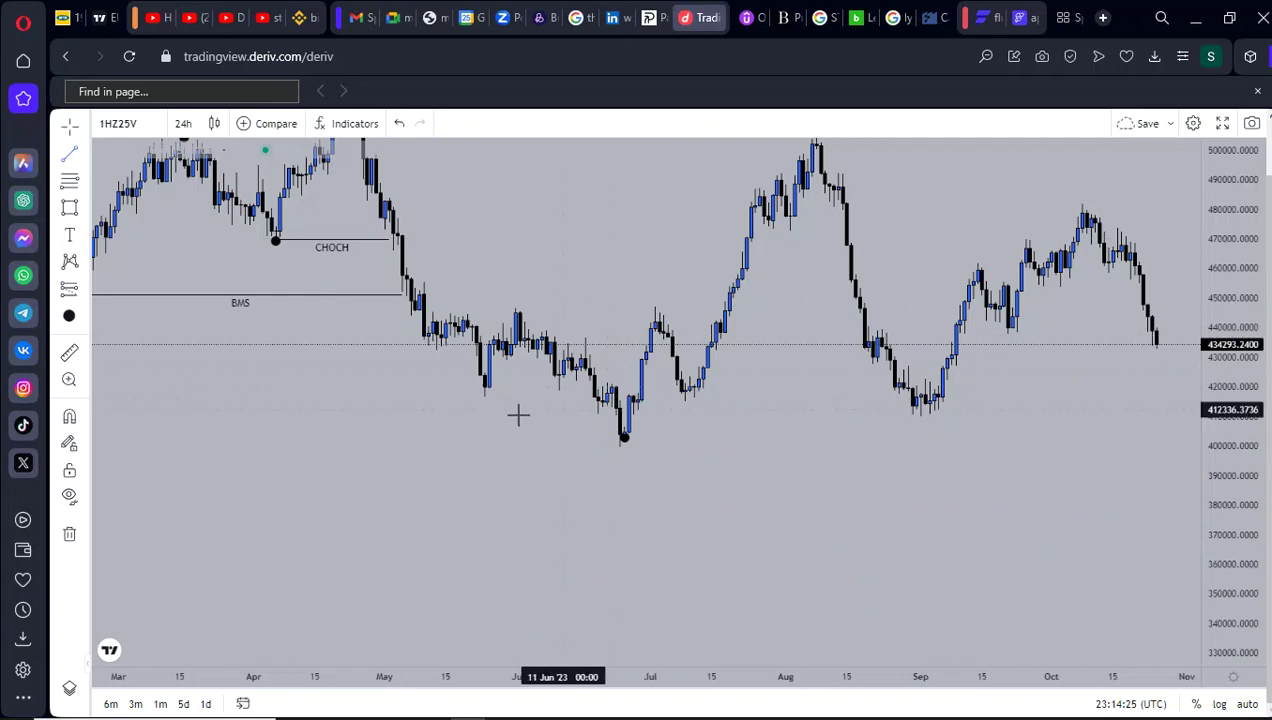
click(484, 397)
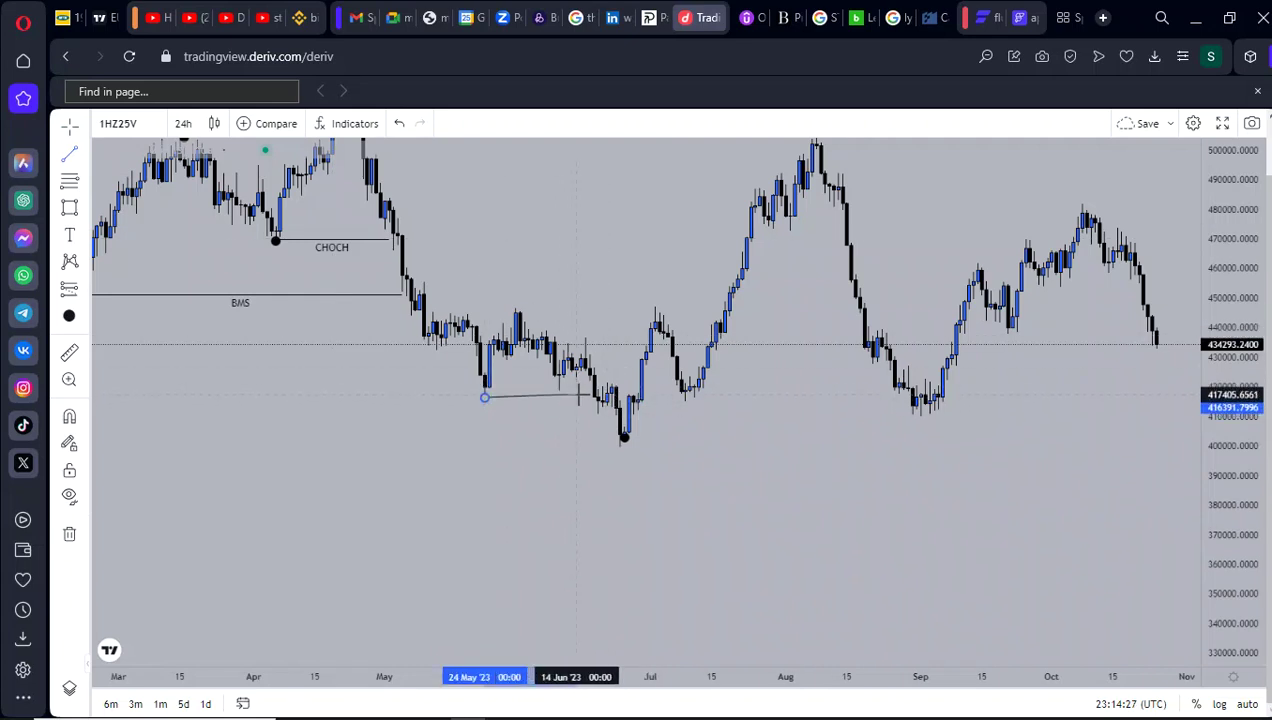
click(598, 398)
click(576, 439)
- Extend the May 2023 low's trend line to 23 June 2023, and shift the whole line slightly to end on 22 June near 416700
drag(540, 456, 515, 453)
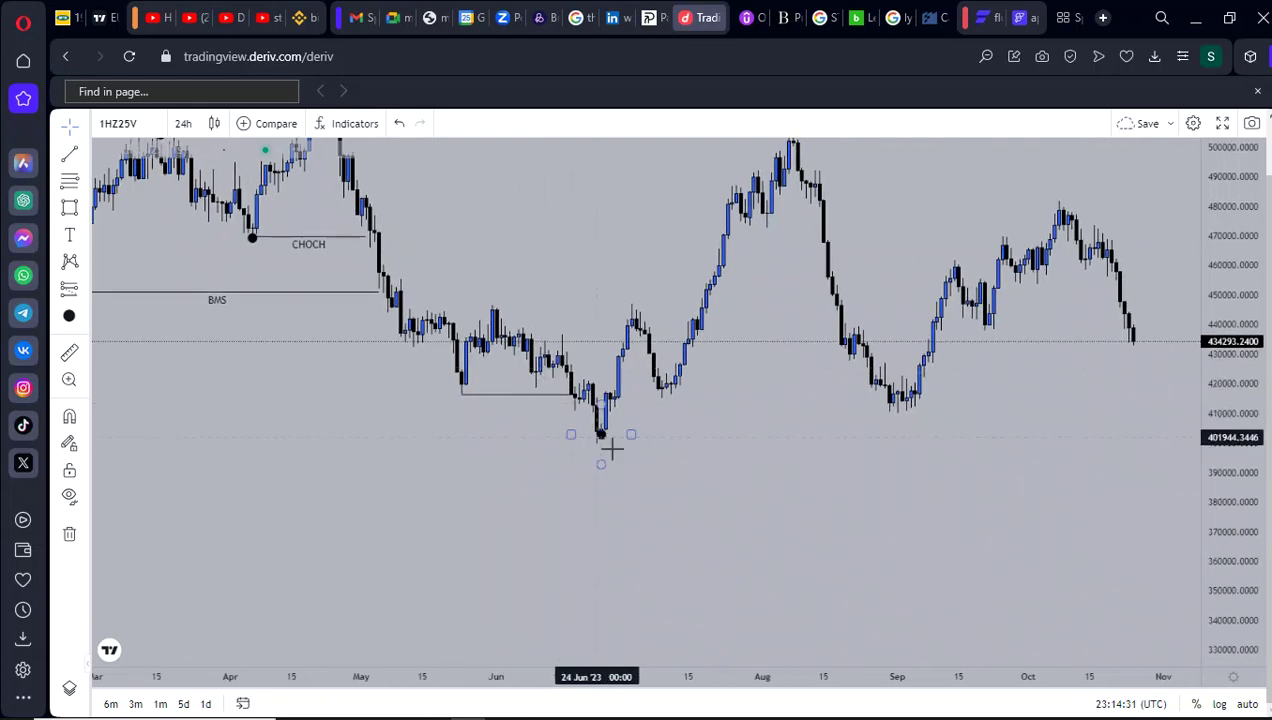
drag(1235, 614, 1234, 490)
drag(936, 512, 1098, 461)
scroll(803, 416, up, 7)
drag(324, 382, 470, 395)
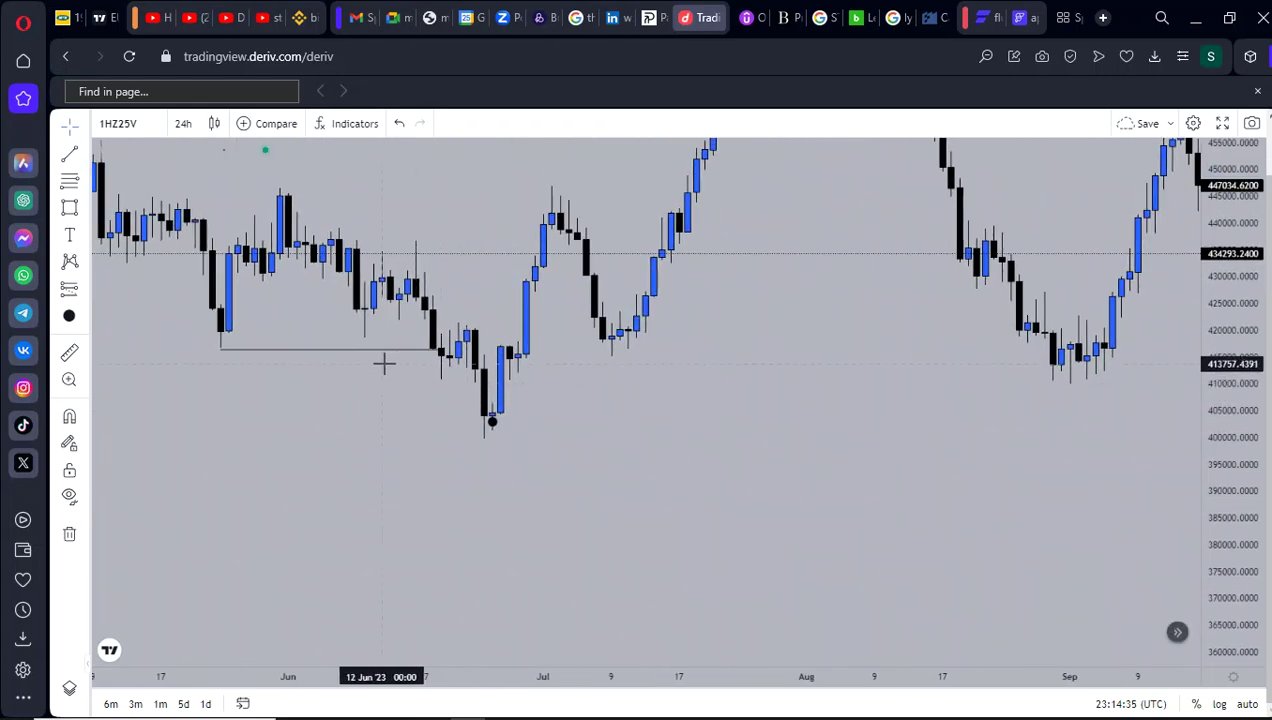
click(434, 348)
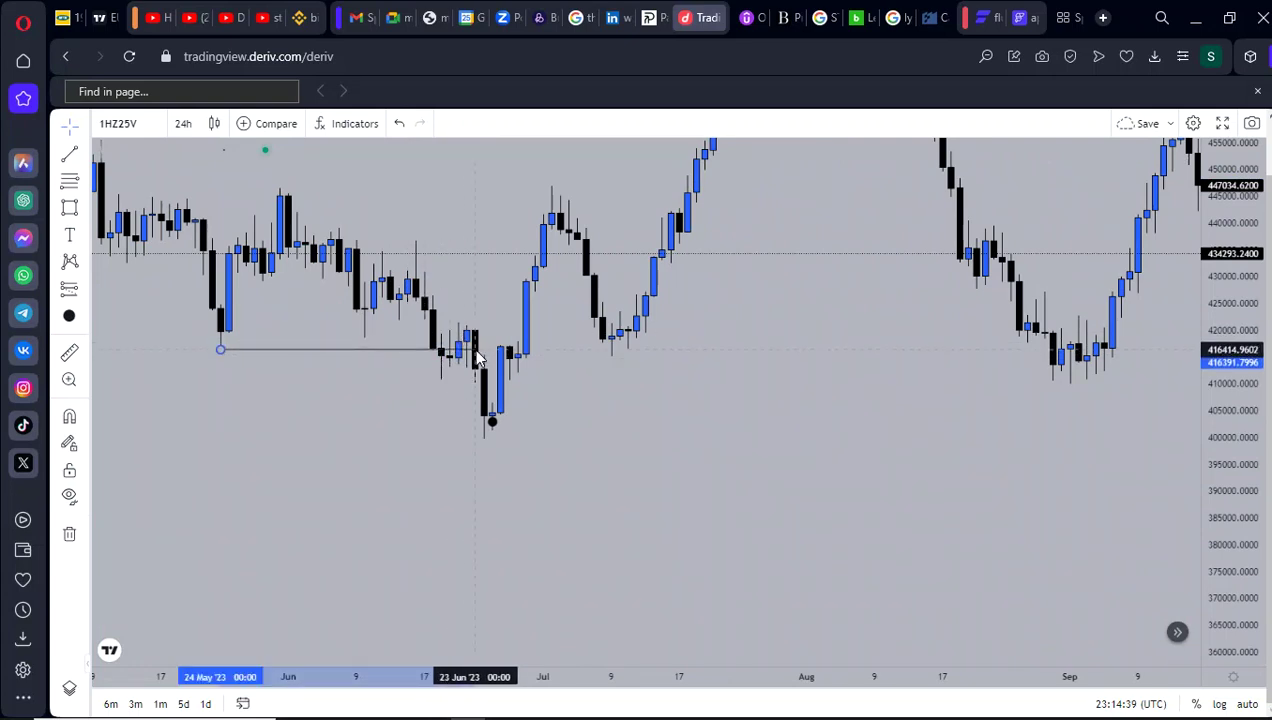
drag(476, 351, 475, 350)
click(455, 391)
drag(366, 423, 360, 415)
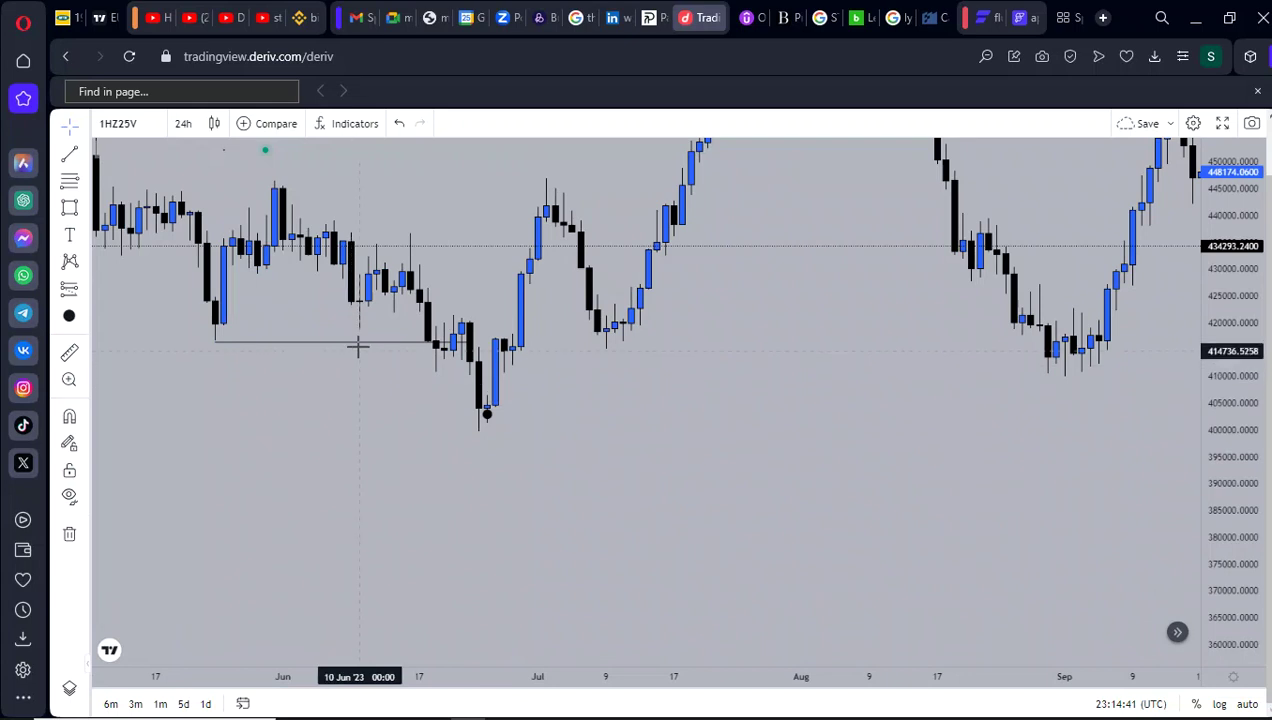
drag(354, 343, 346, 343)
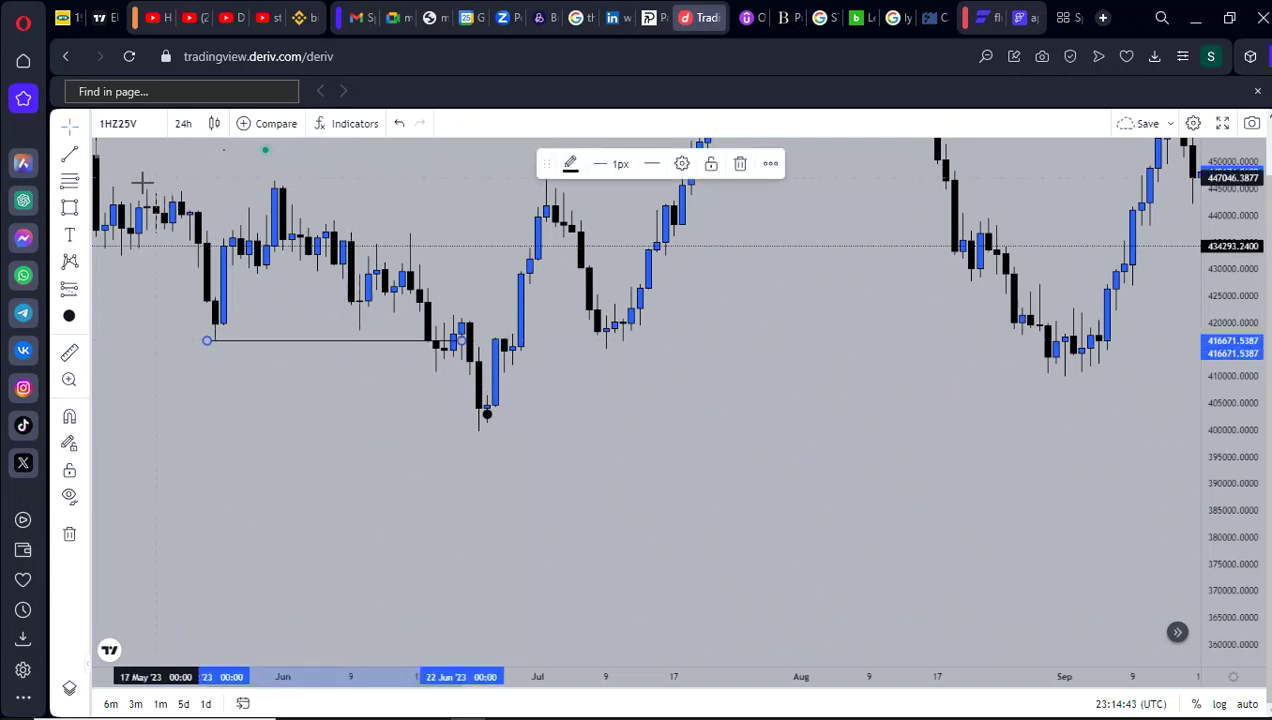
- Draw a short horizontal trend line from the 19 June 2023 low near 411400 to 23 June 2023
click(419, 374)
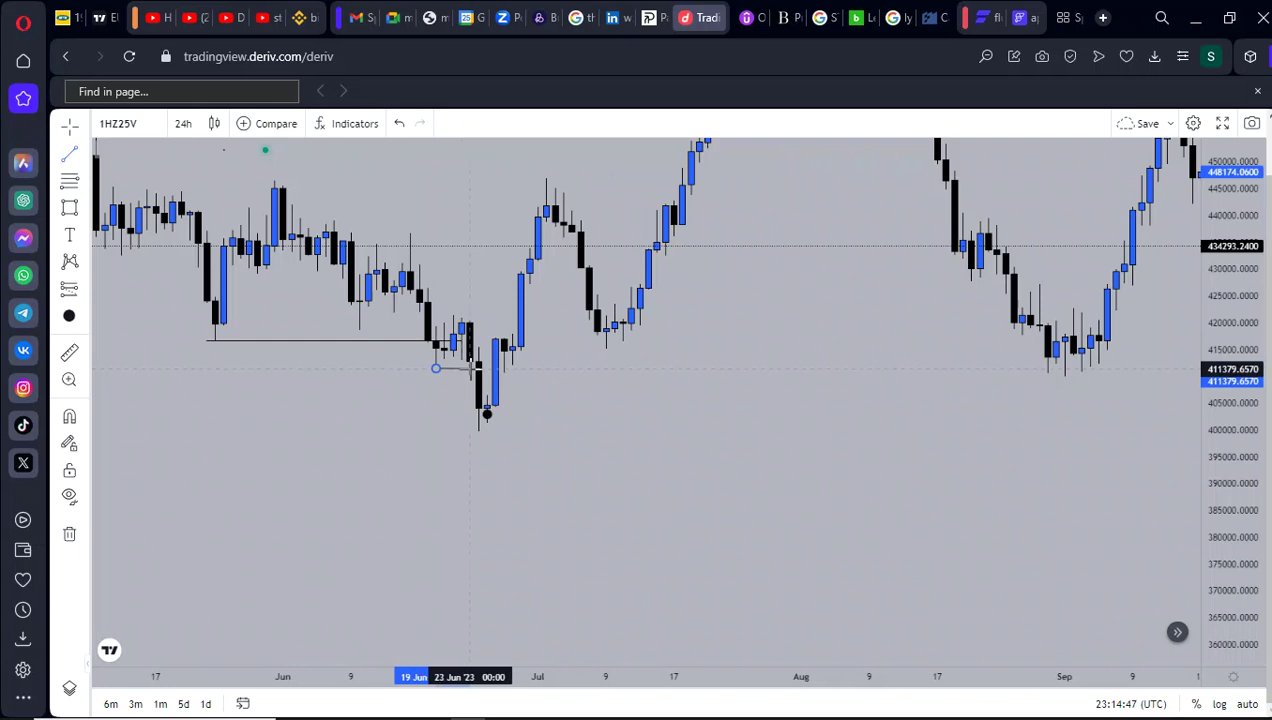
click(470, 368)
drag(458, 398, 411, 409)
scroll(366, 347, down, 4)
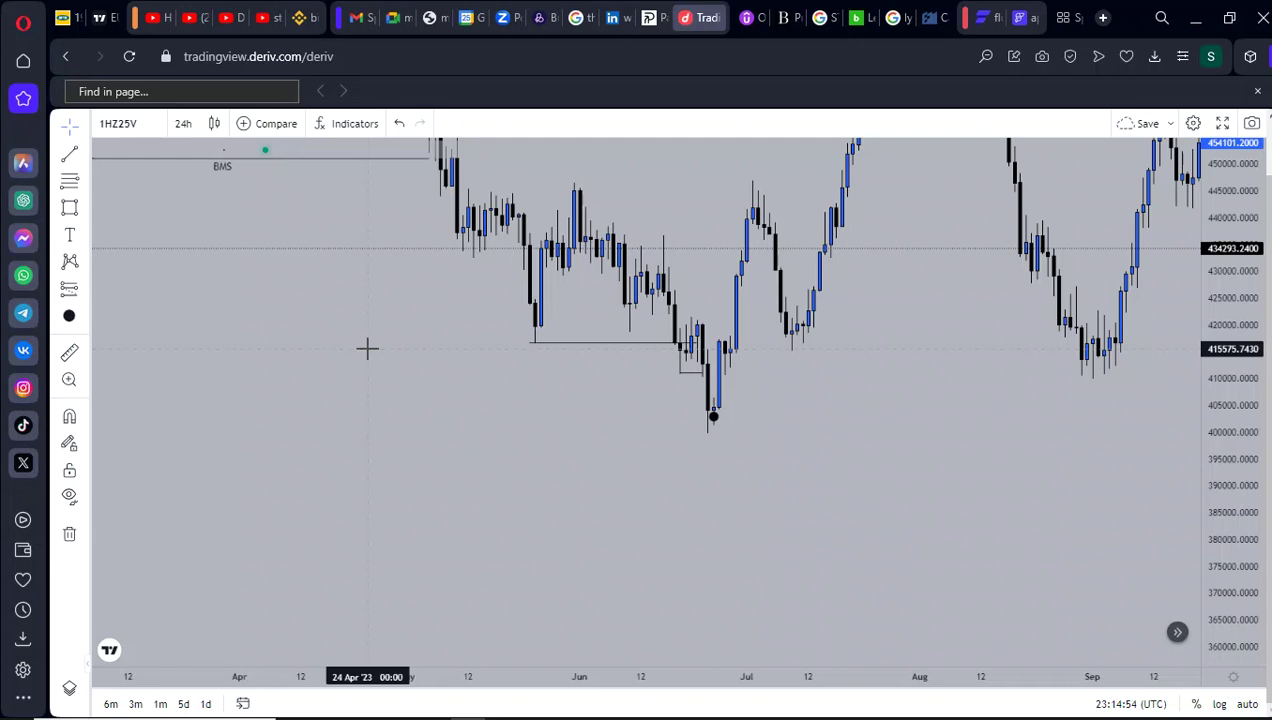
drag(489, 530, 349, 563)
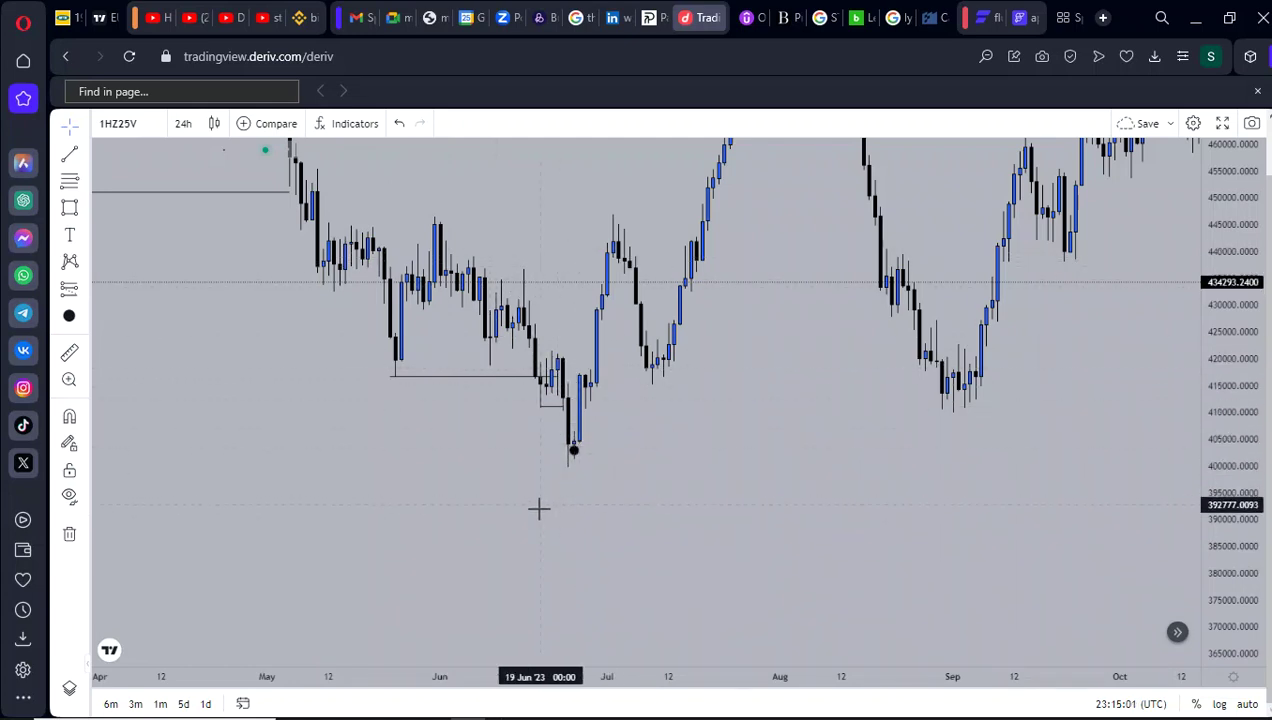
drag(539, 506, 541, 515)
scroll(596, 484, down, 6)
drag(602, 486, 505, 486)
scroll(500, 482, up, 5)
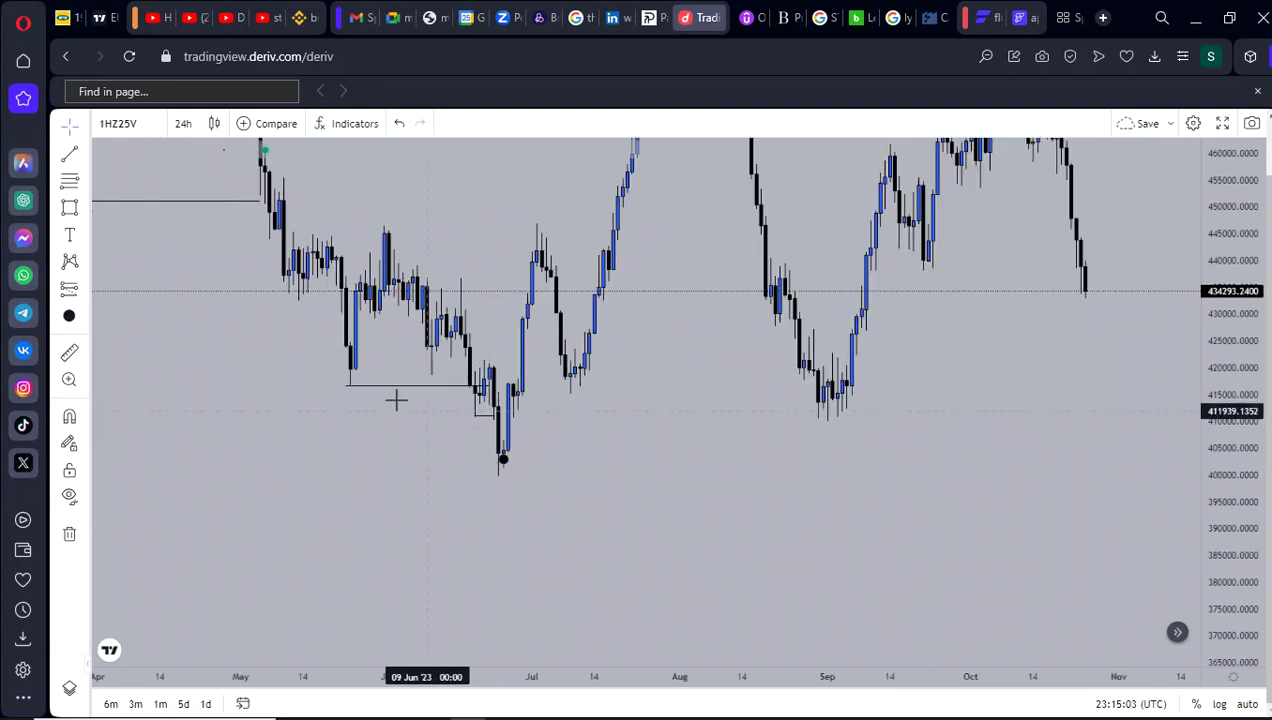
click(69, 210)
mouse_move(307, 252)
mouse_down()
mouse_move(347, 355)
mouse_move(508, 384)
mouse_up()
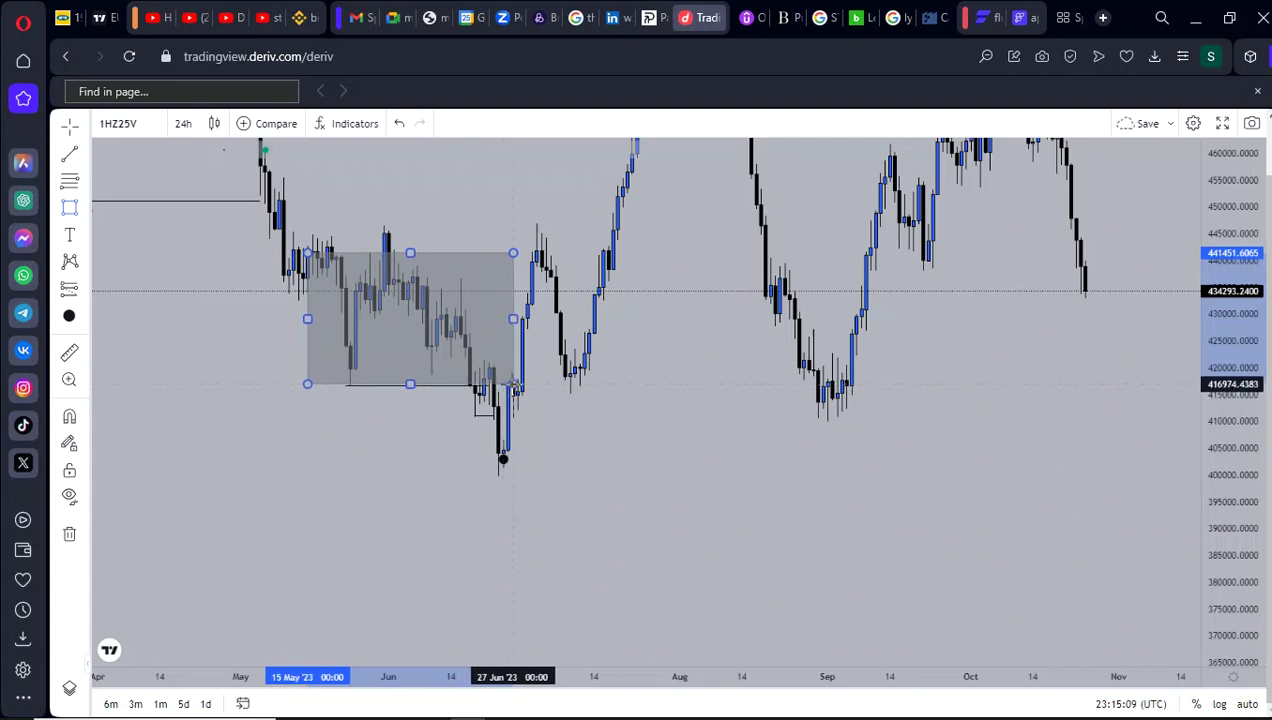
key(Escape)
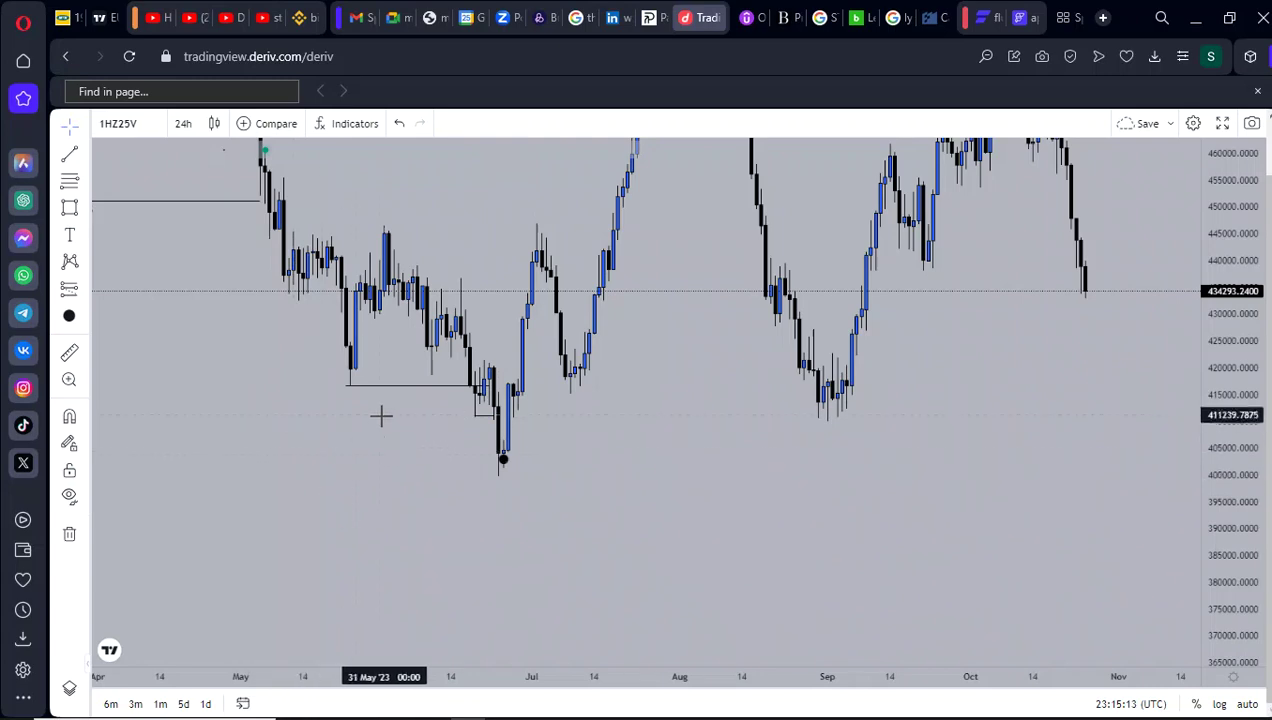
- Draw a small rectangle zone from 21 June 2023 just above the late-June low, between about 420600 and 414700
drag(413, 461, 458, 476)
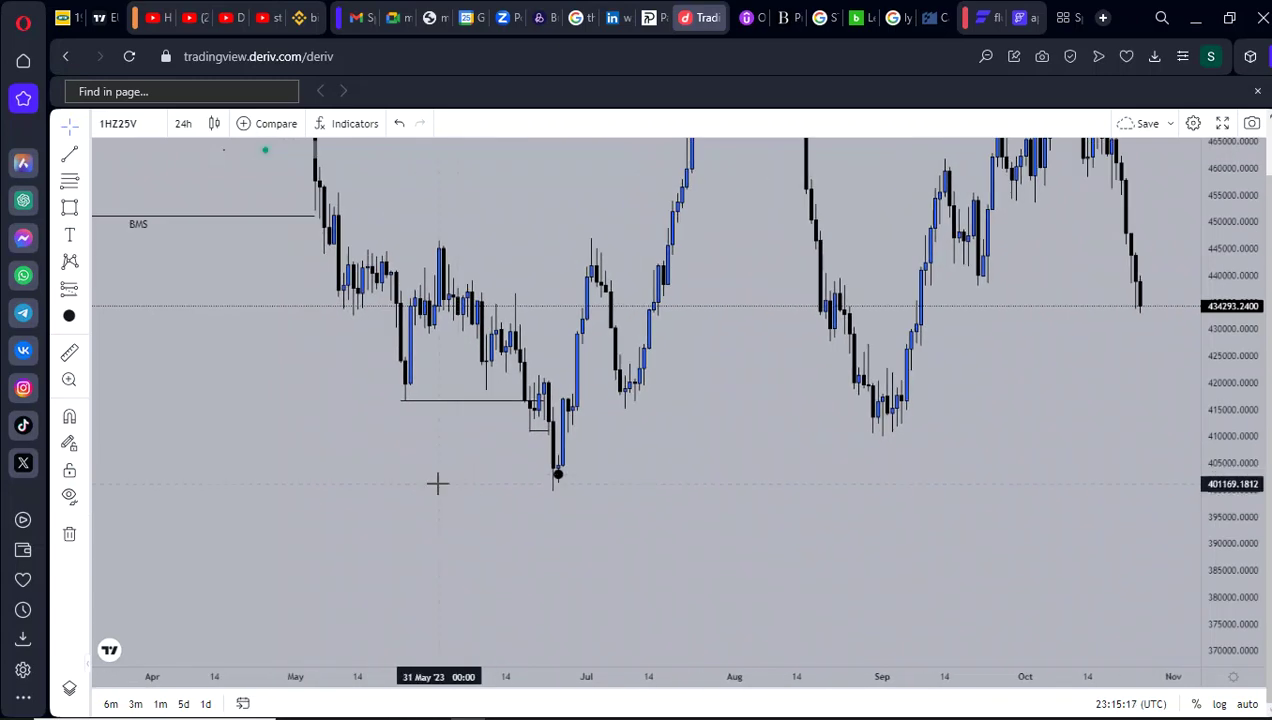
drag(465, 485, 290, 457)
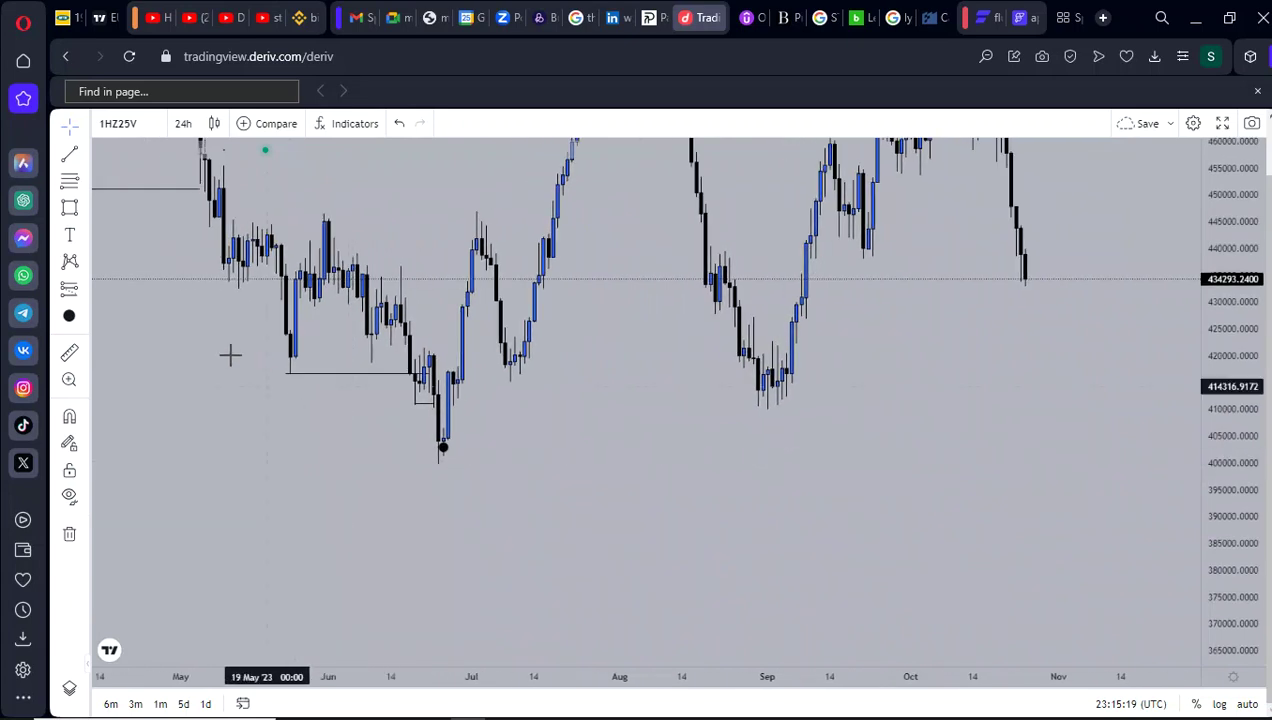
drag(425, 384, 455, 357)
click(453, 352)
click(508, 400)
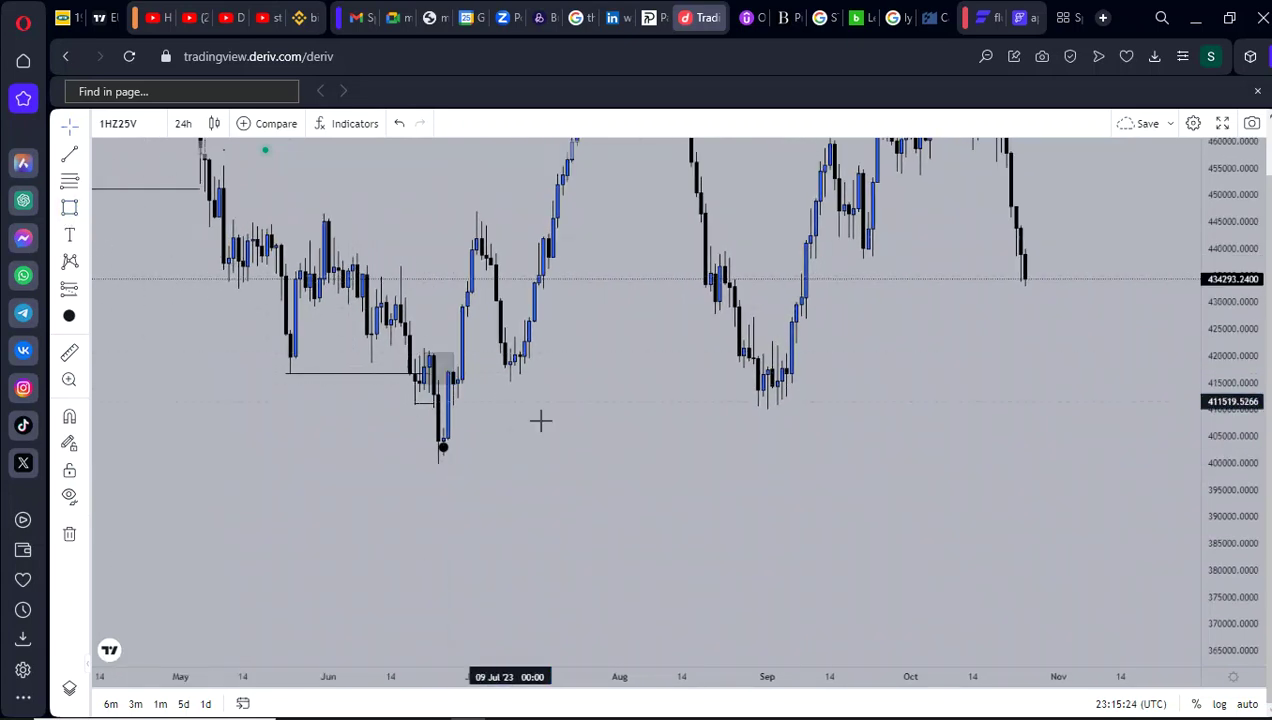
- Extend the small rectangle zone's end edge to 26 July 2023, past the mid-July pullback
drag(616, 448, 628, 452)
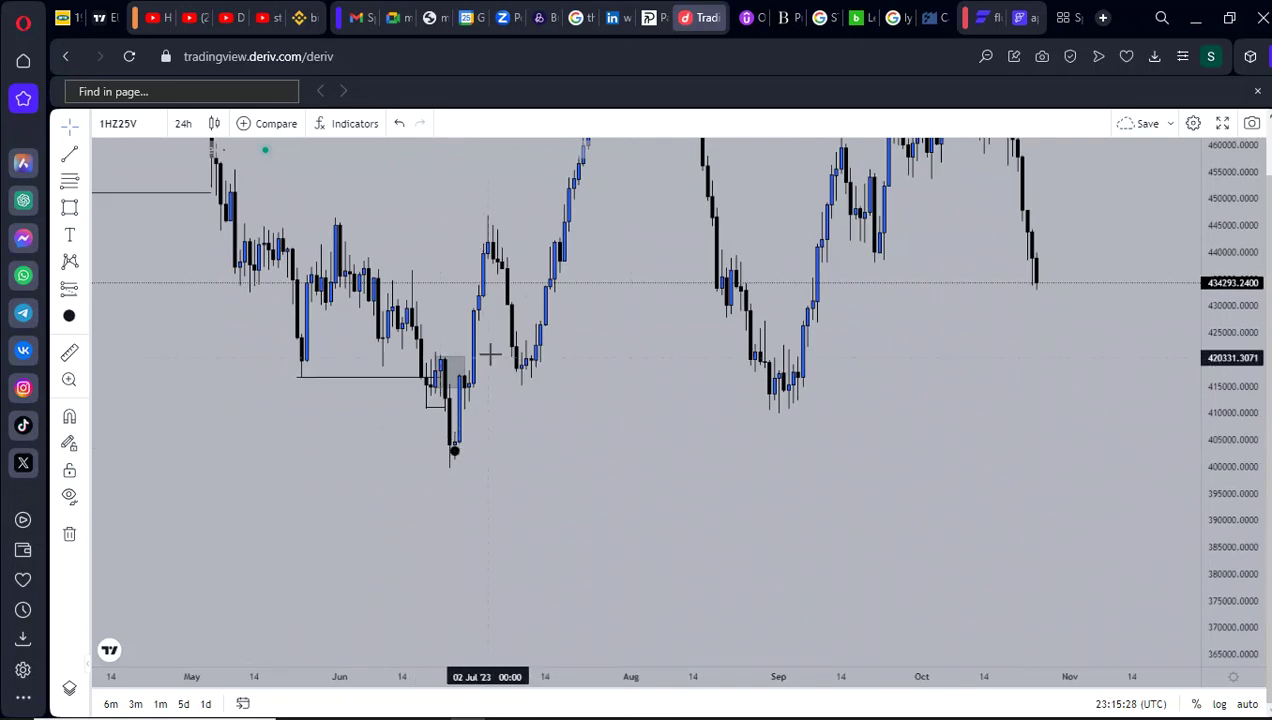
click(449, 390)
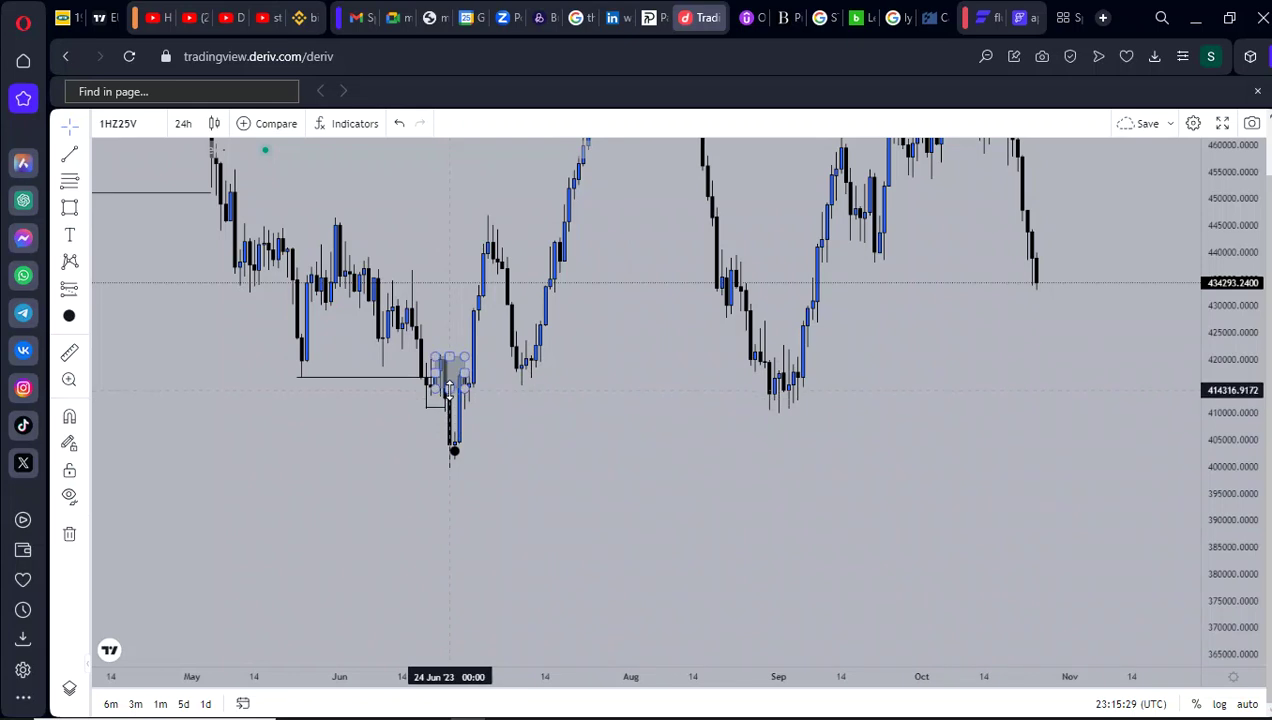
click(449, 390)
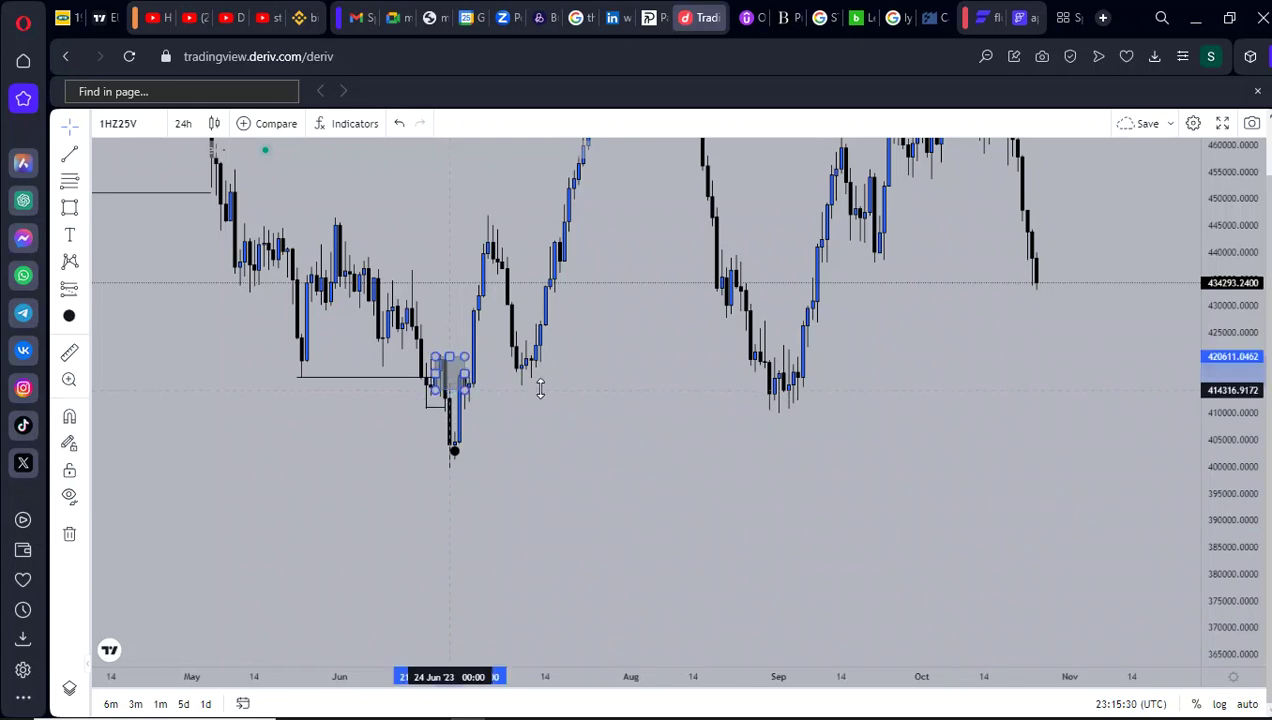
drag(471, 371, 602, 372)
click(447, 390)
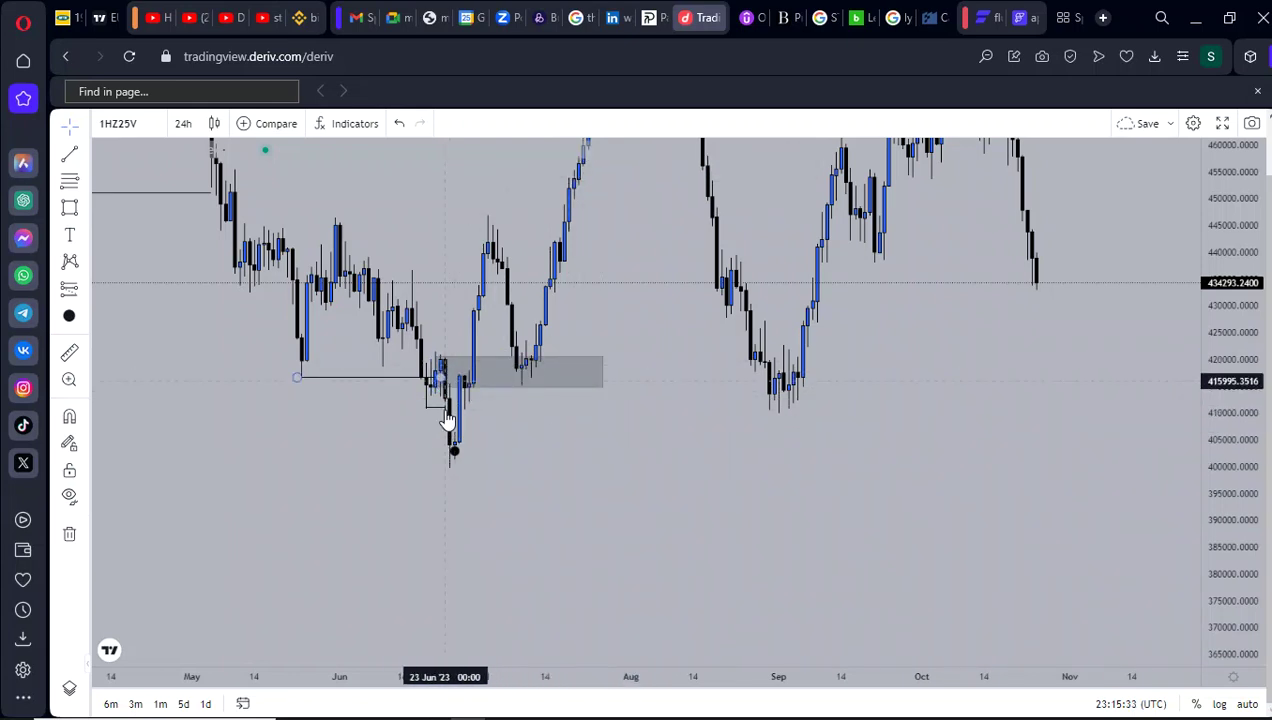
scroll(394, 446, left, 1)
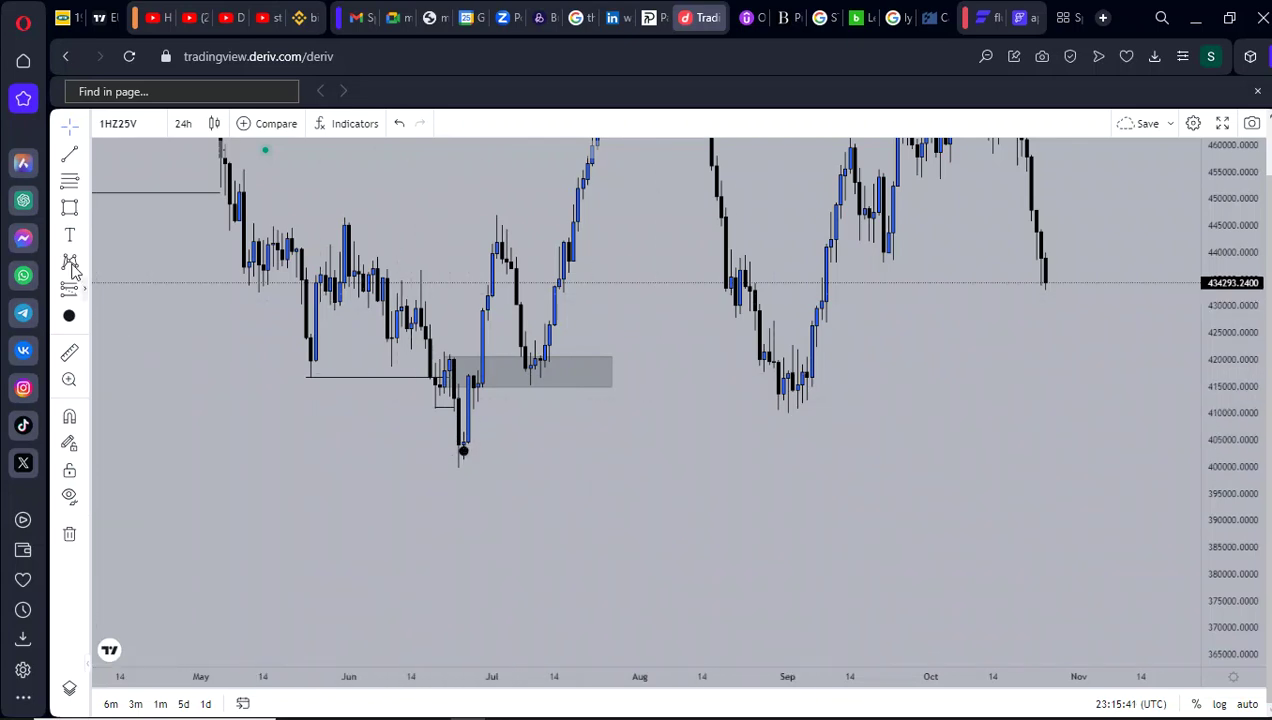
- Try a rectangle zone from 25 May to 24 June 2023 between about 412100 and 400600, and delete it
click(69, 208)
mouse_move(315, 402)
mouse_down()
mouse_move(463, 439)
mouse_move(463, 463)
mouse_up()
click(463, 463)
click(376, 516)
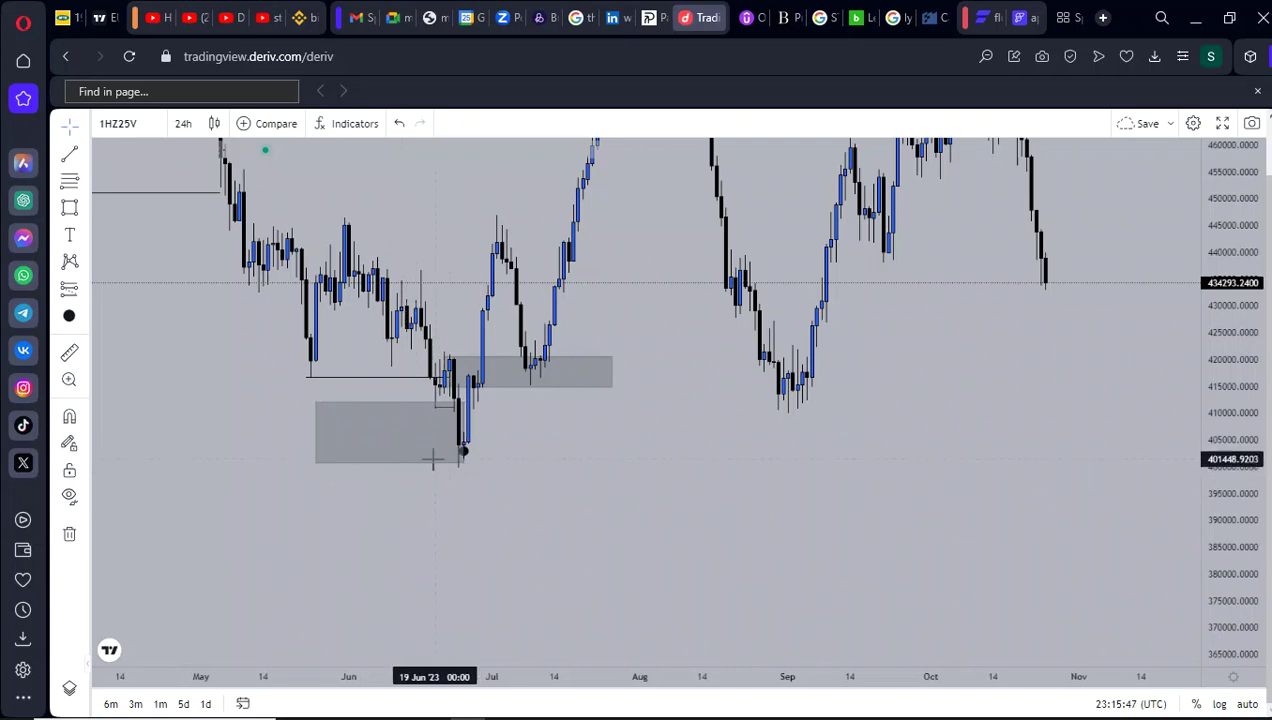
click(445, 452)
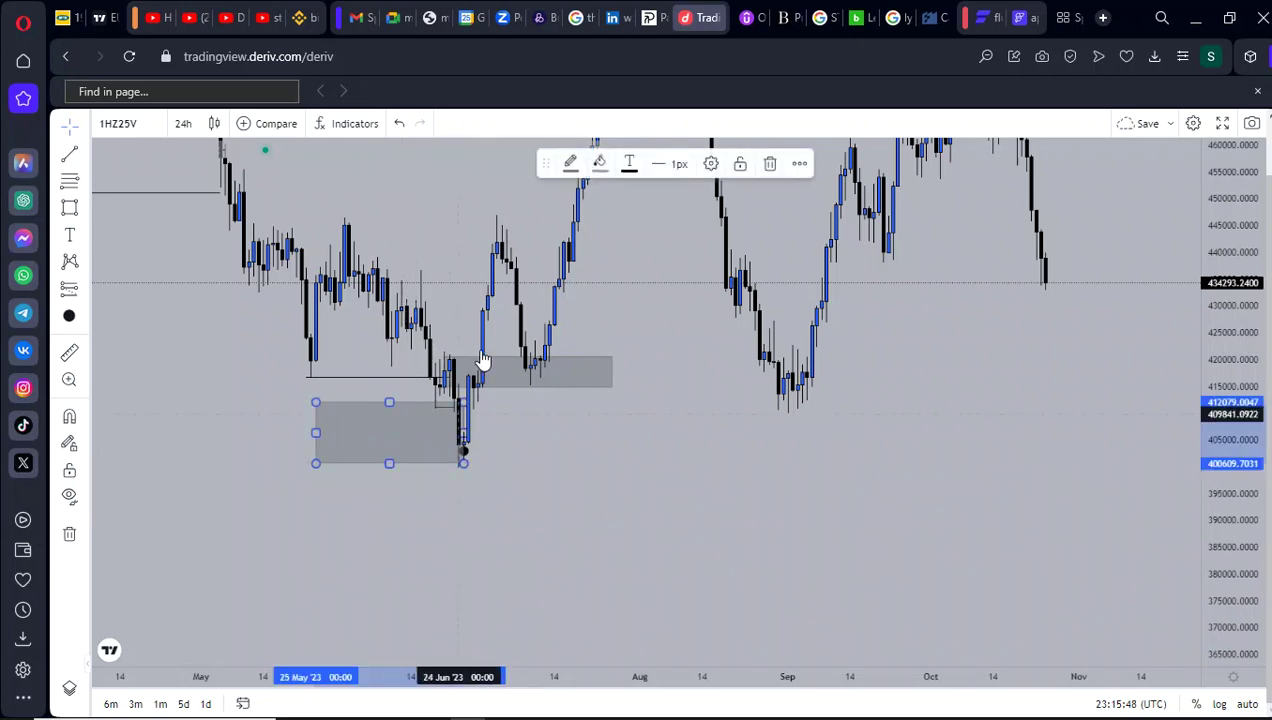
click(770, 163)
- Draw a horizontal trend line from the 12 May 2023 high near 445800 to about 13 July 2023
drag(645, 278, 733, 338)
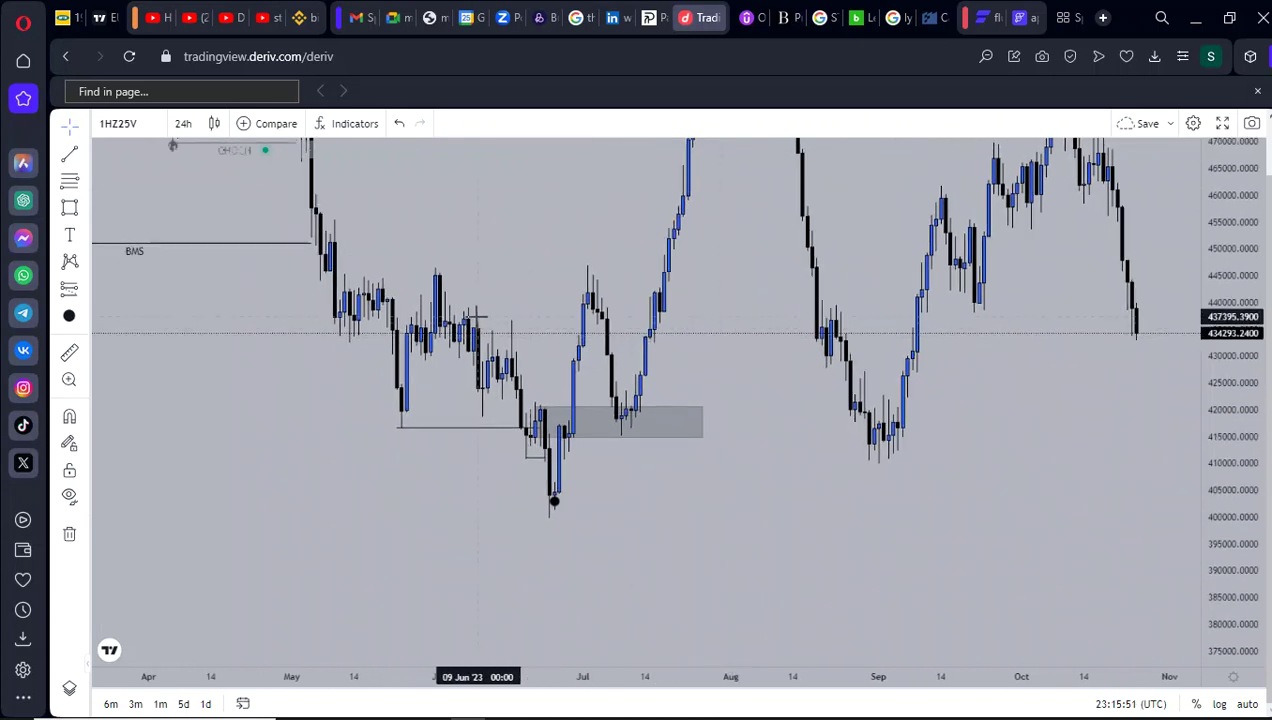
scroll(145, 209, up, 1)
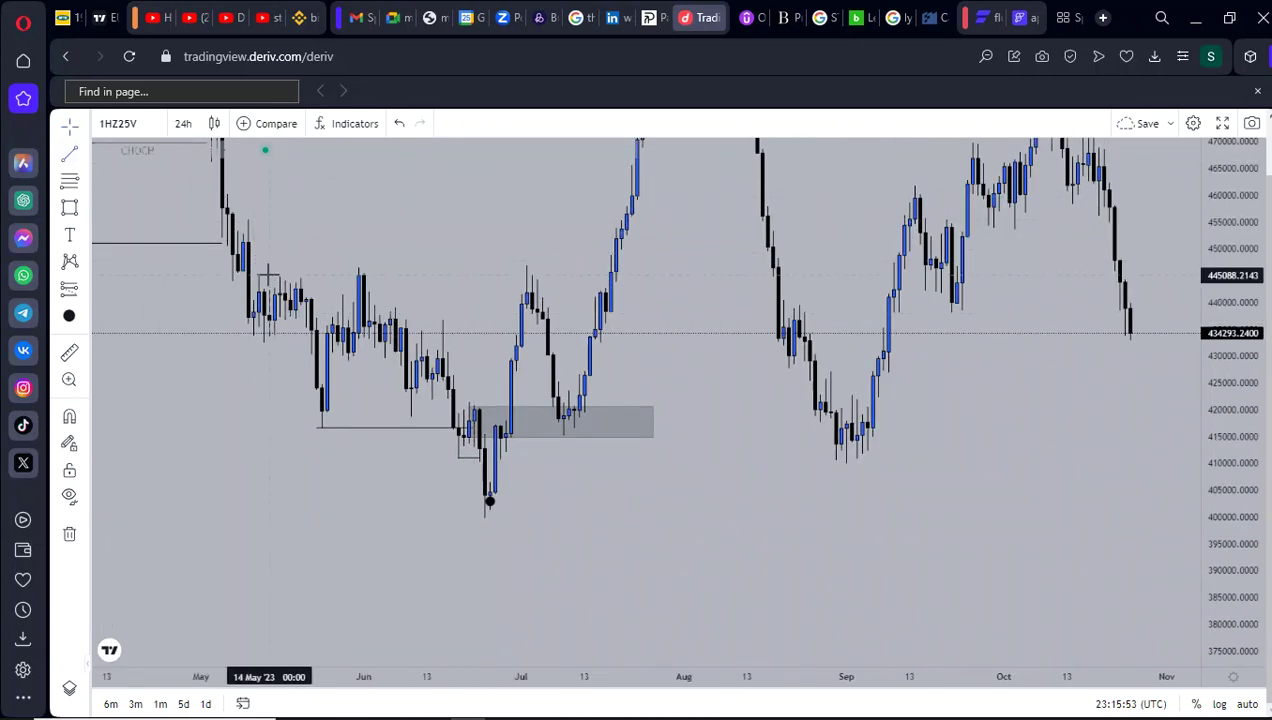
drag(260, 271, 584, 270)
drag(738, 343, 719, 333)
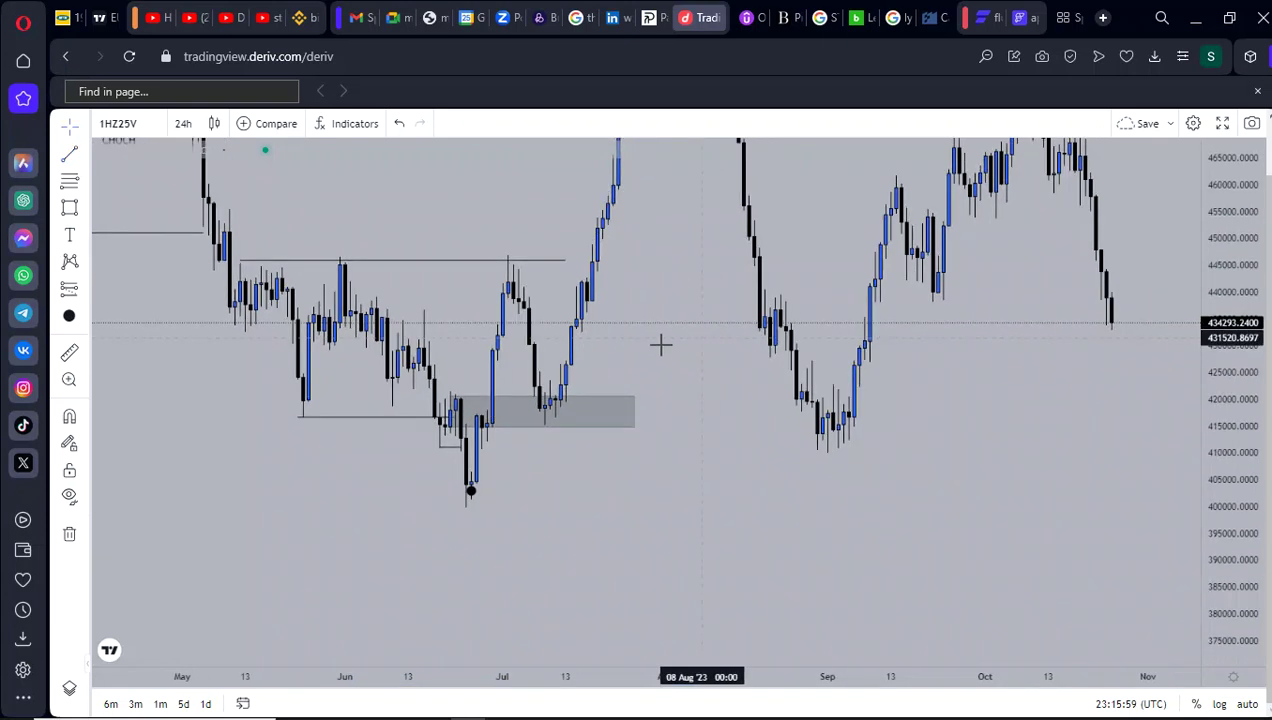
- Resize the rectangle zone to start on 23 June 2023 near 420050, and lower its bottom edge to about 401300
drag(449, 395, 459, 401)
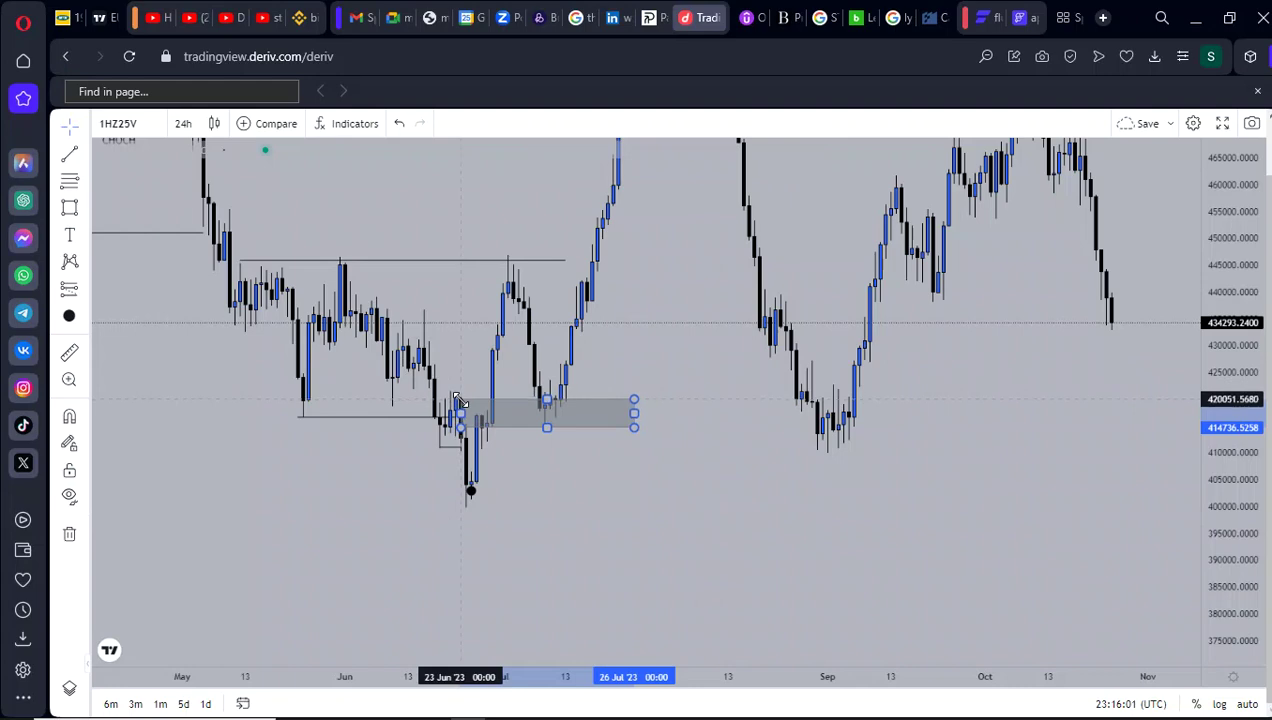
drag(634, 546, 698, 499)
scroll(672, 496, up, 2)
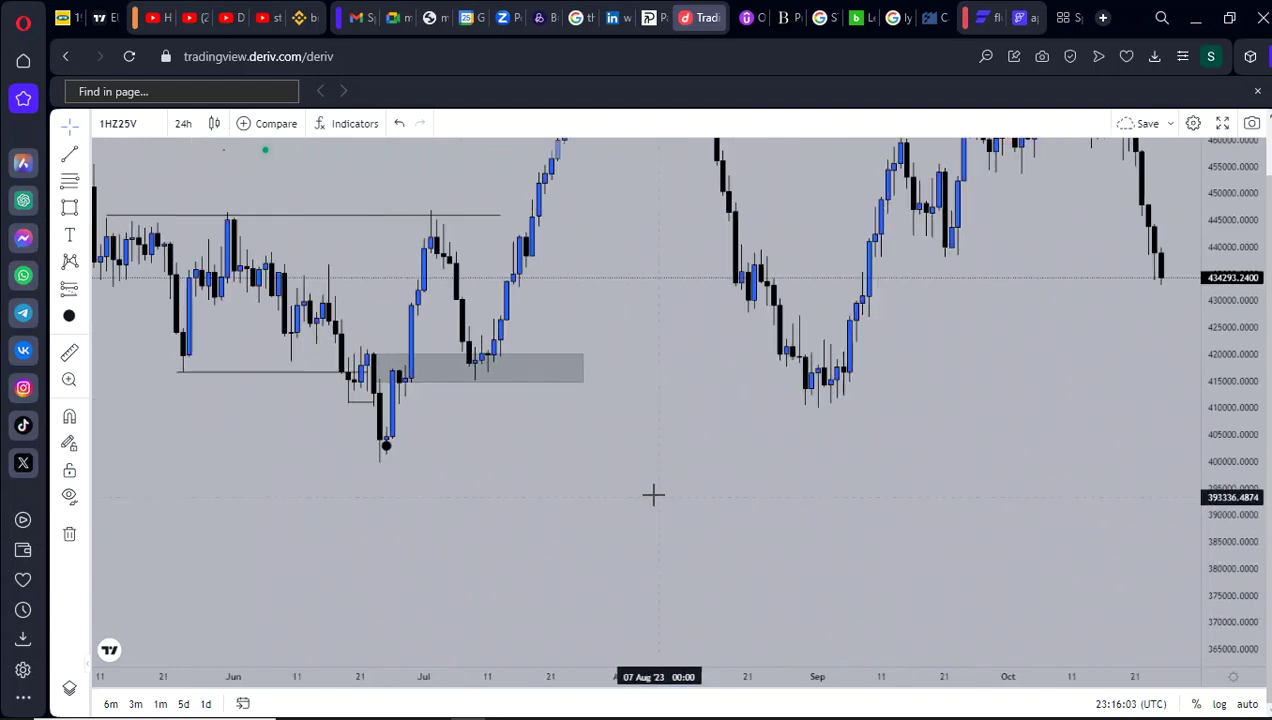
click(369, 378)
drag(372, 384, 373, 459)
click(325, 485)
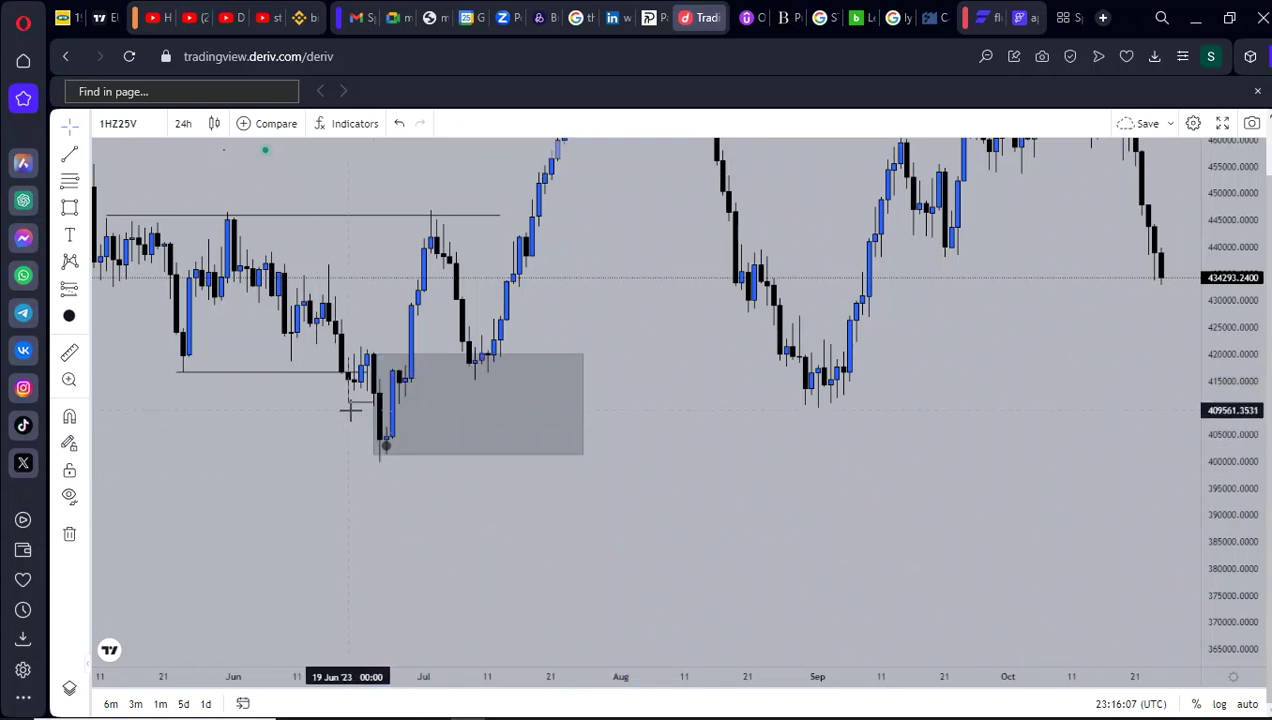
- Place a check mark icon at 21 June 2023 near 408000, just below the short mid-June trend line
click(385, 446)
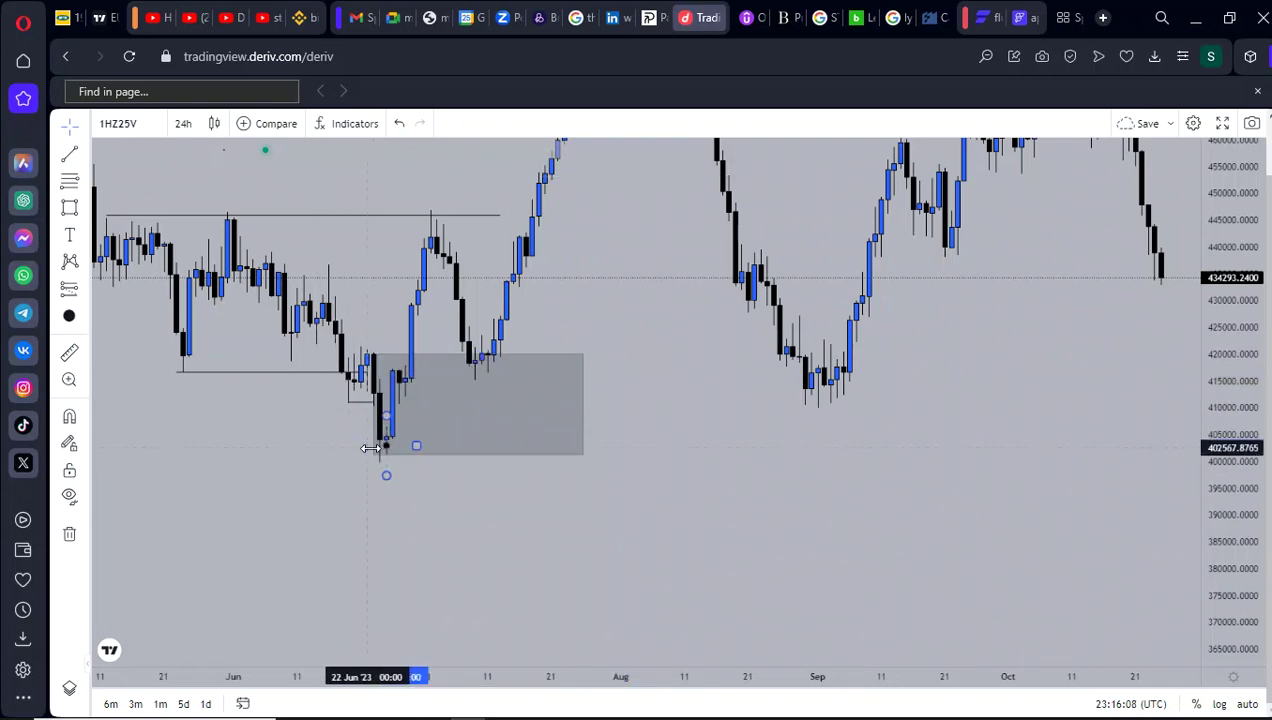
click(84, 238)
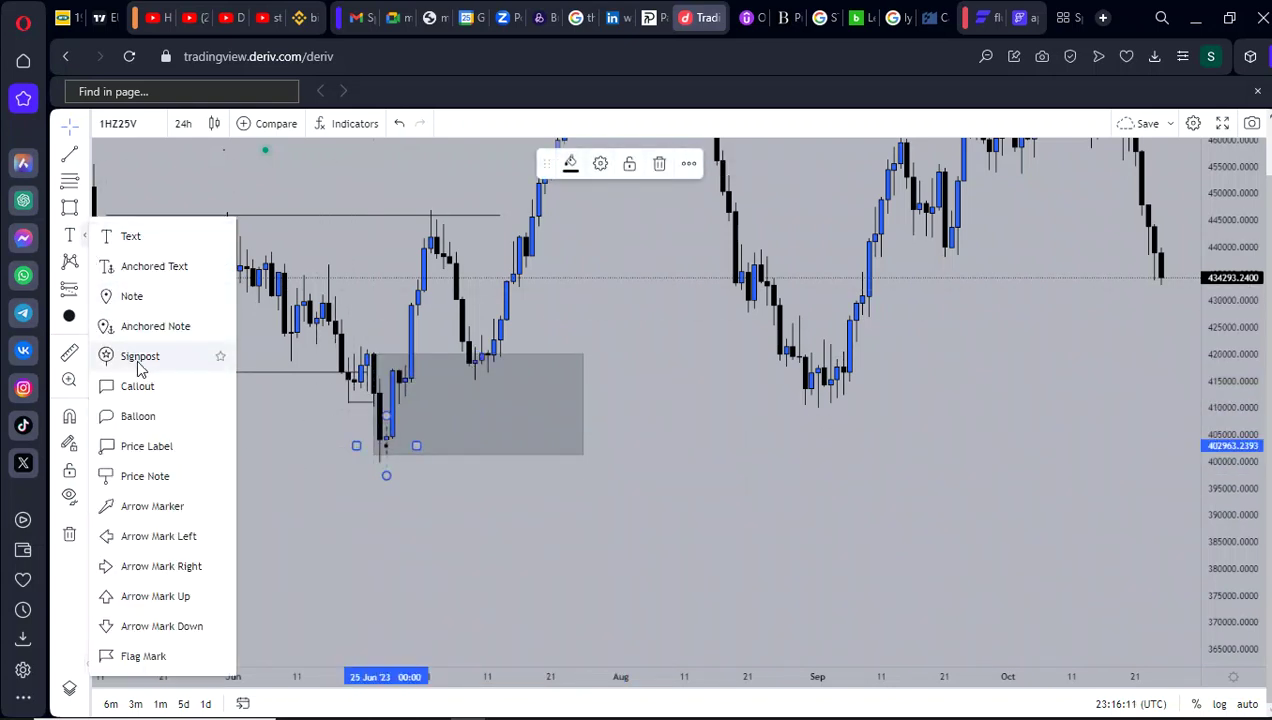
click(85, 318)
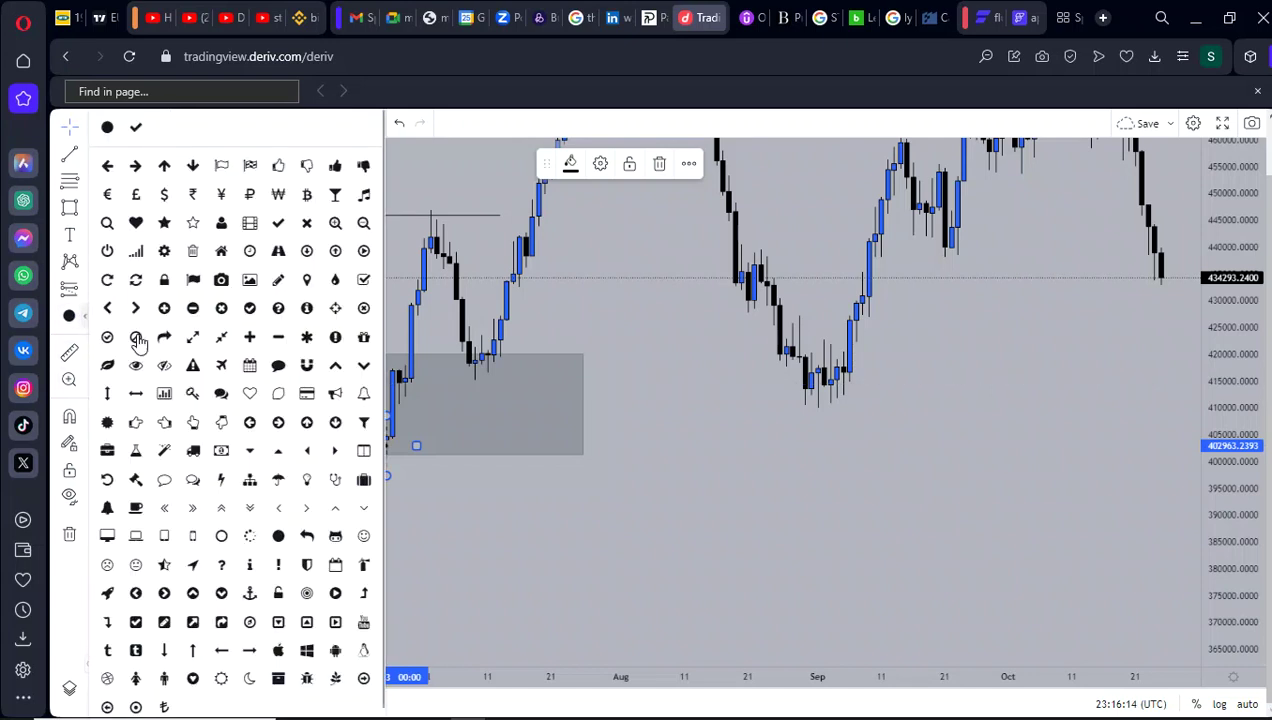
click(279, 223)
click(360, 418)
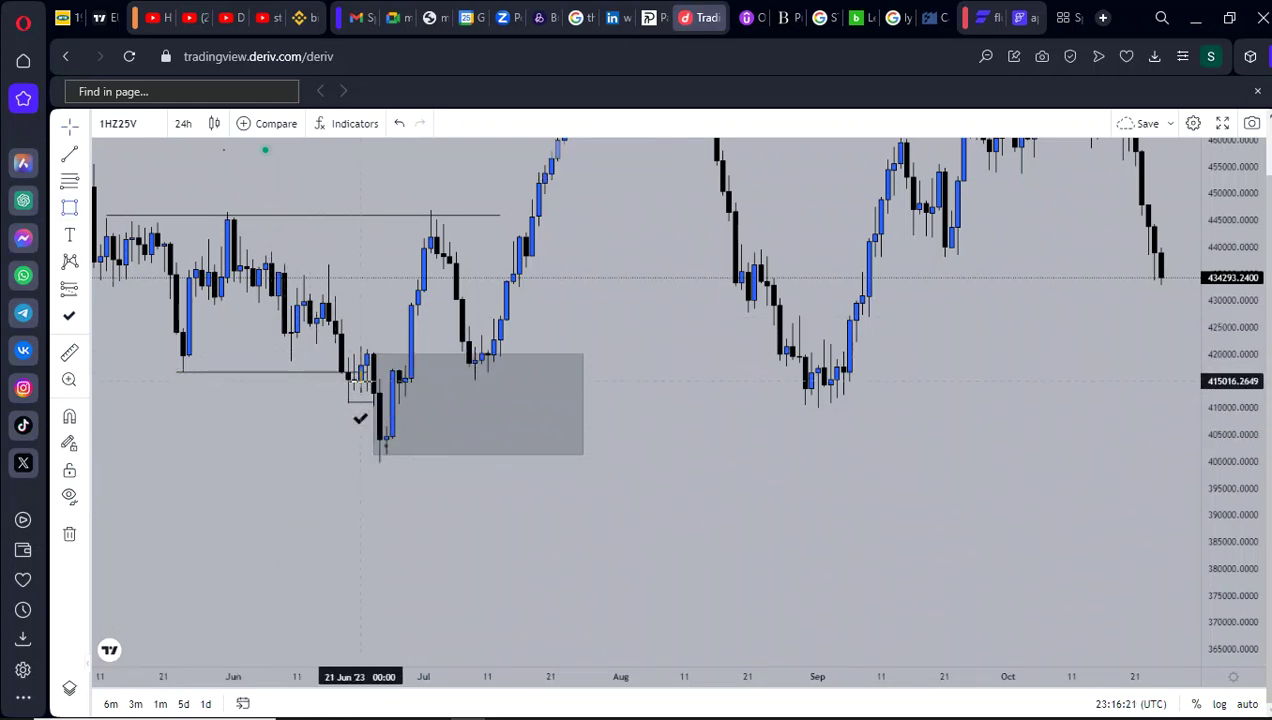
- Draw a short horizontal trend line from 21 June to 27 June 2023 near 421590, above the check mark
click(360, 380)
click(380, 349)
click(380, 326)
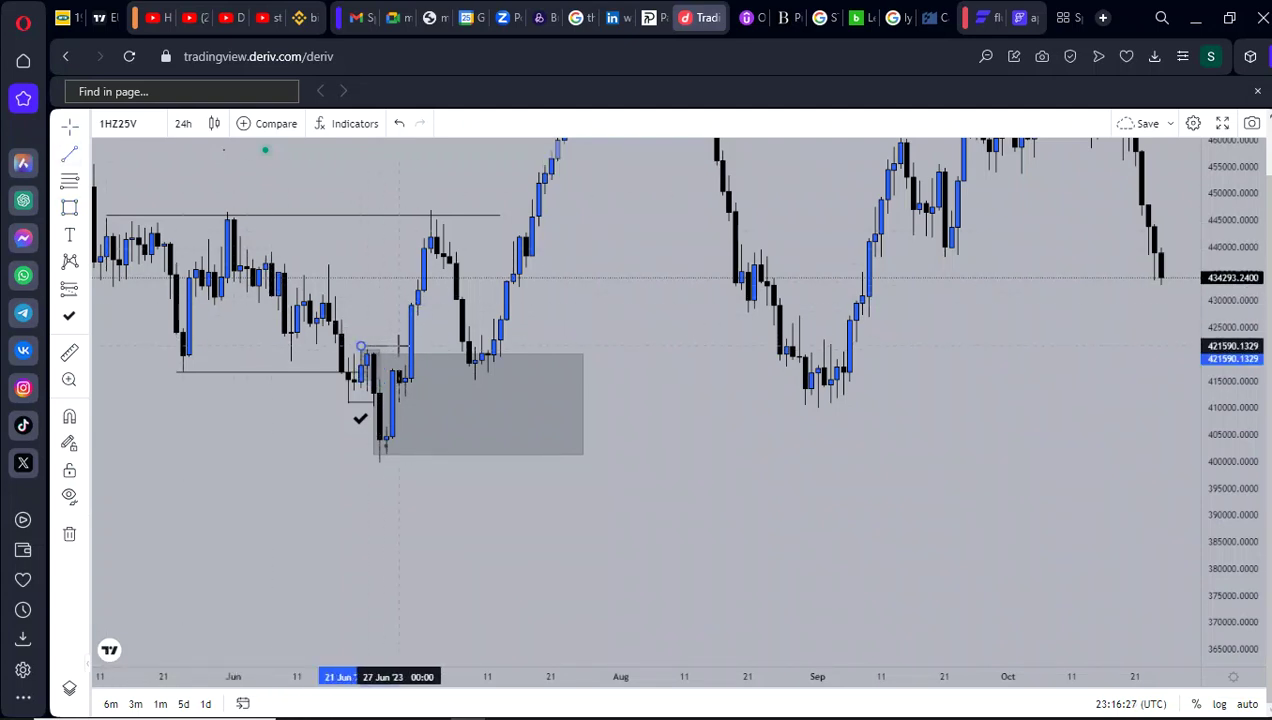
click(398, 346)
- Label the short line above the late-June swing "choch" and set its text alignment to Top
click(680, 175)
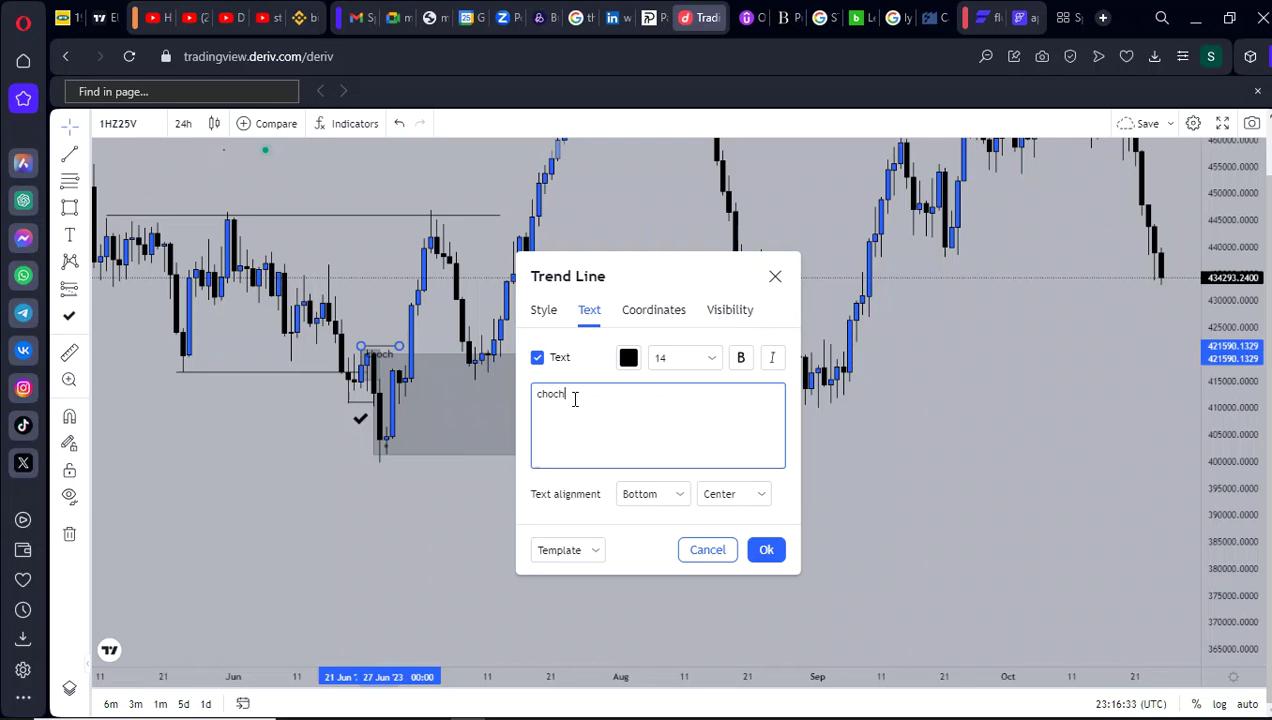
click(680, 495)
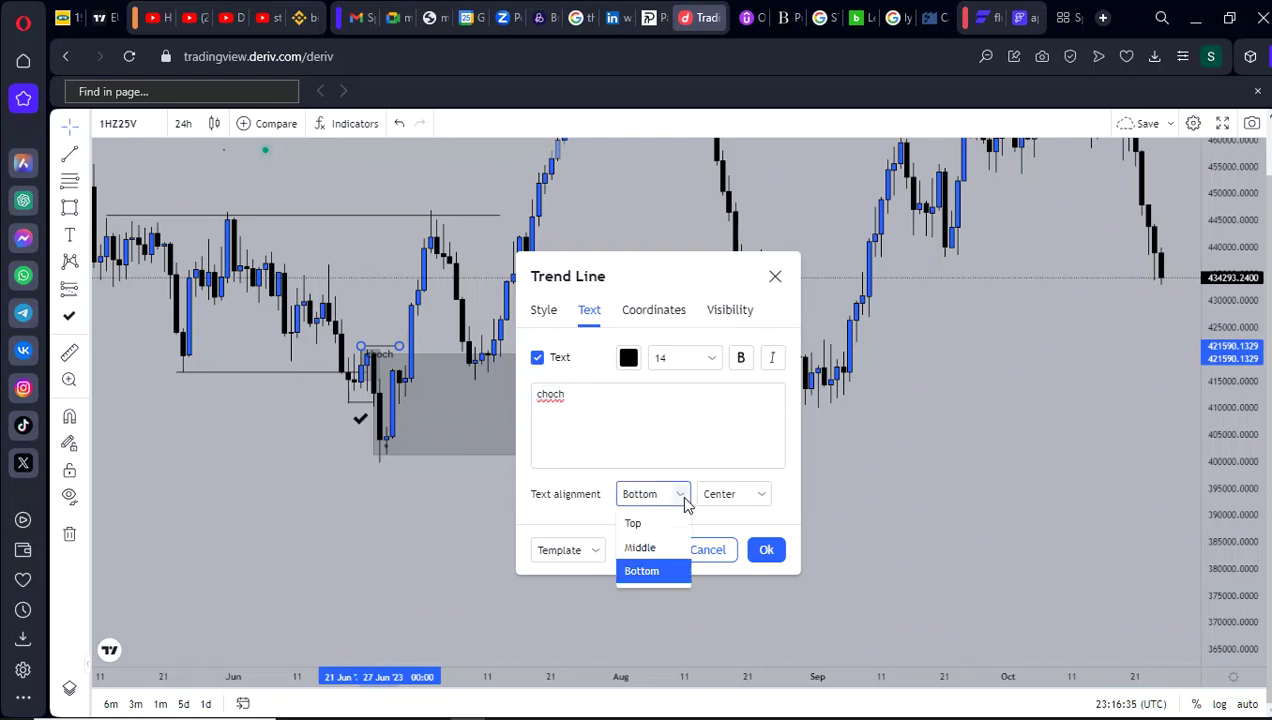
click(634, 524)
click(776, 551)
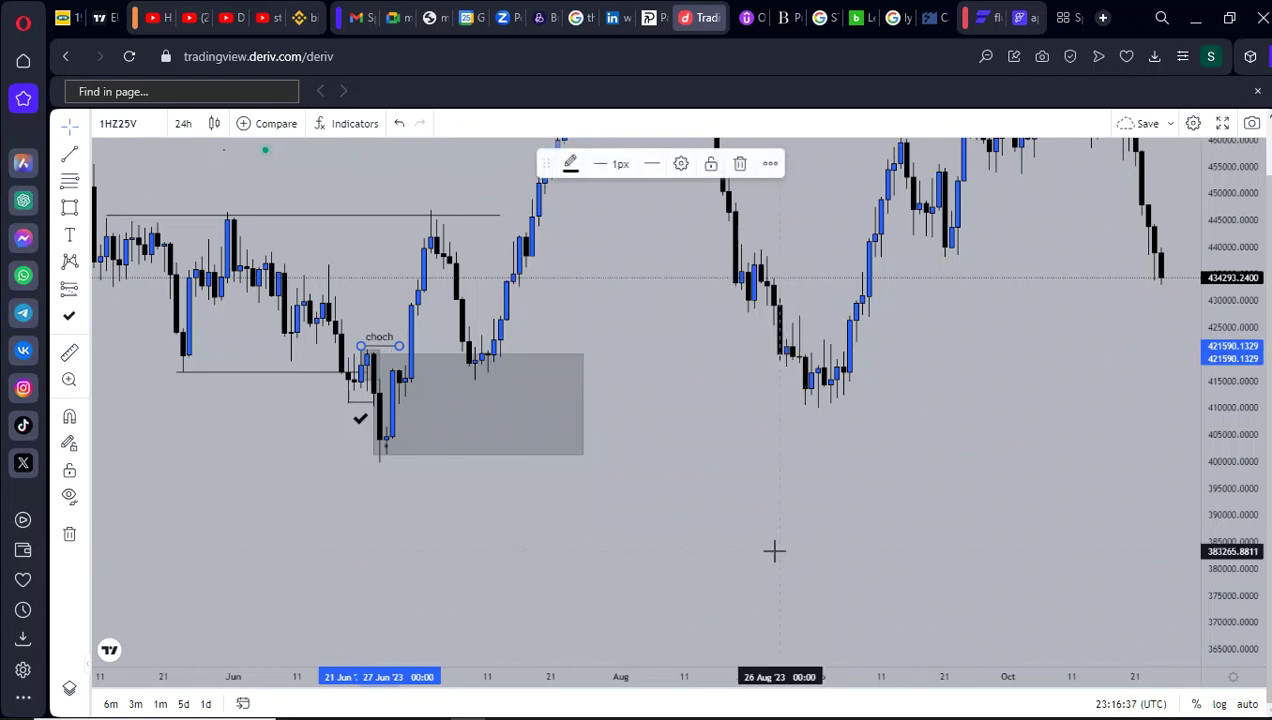
- Draw a trend line from the 16 June 2023 high to 28 June near 436700, and label it "bms"
click(70, 155)
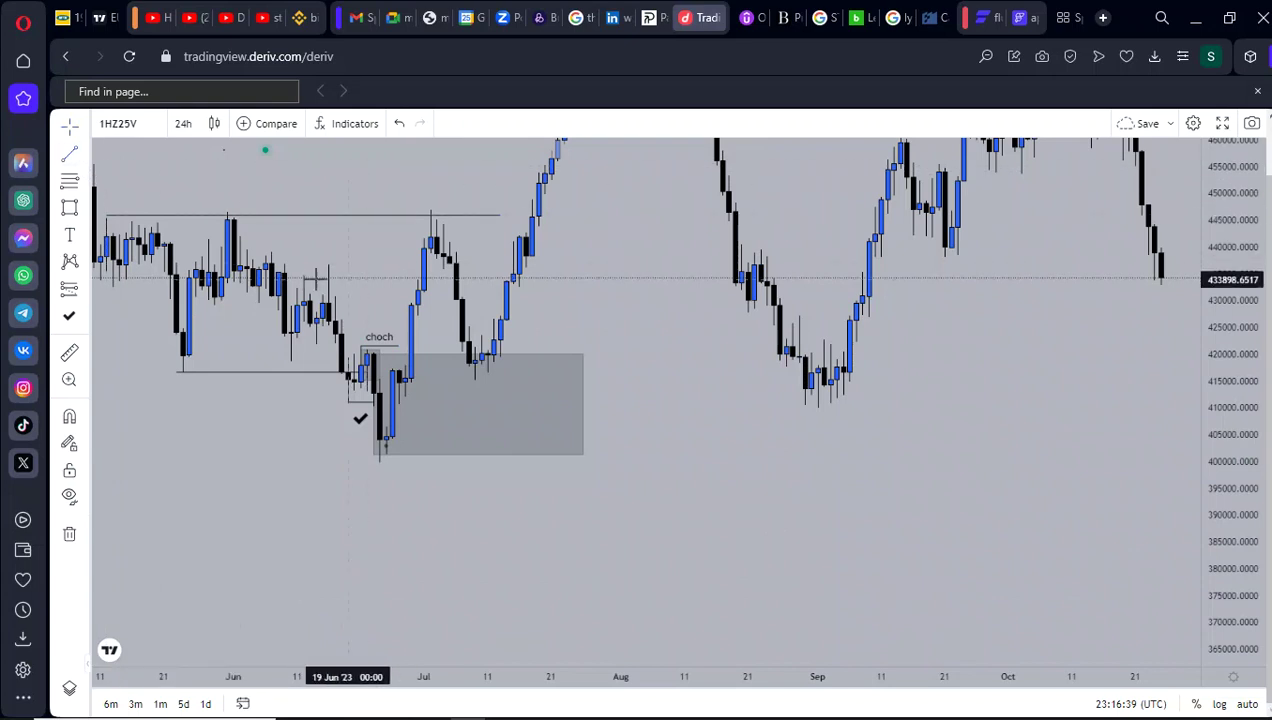
click(328, 265)
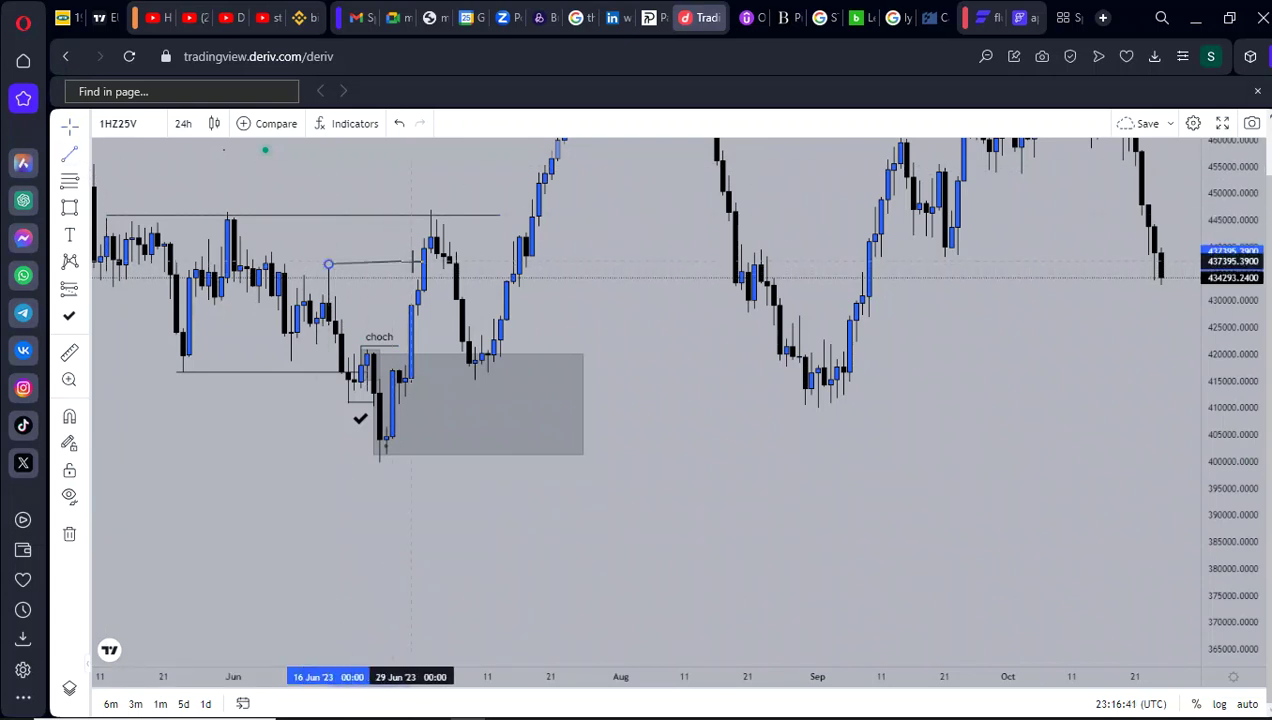
click(405, 265)
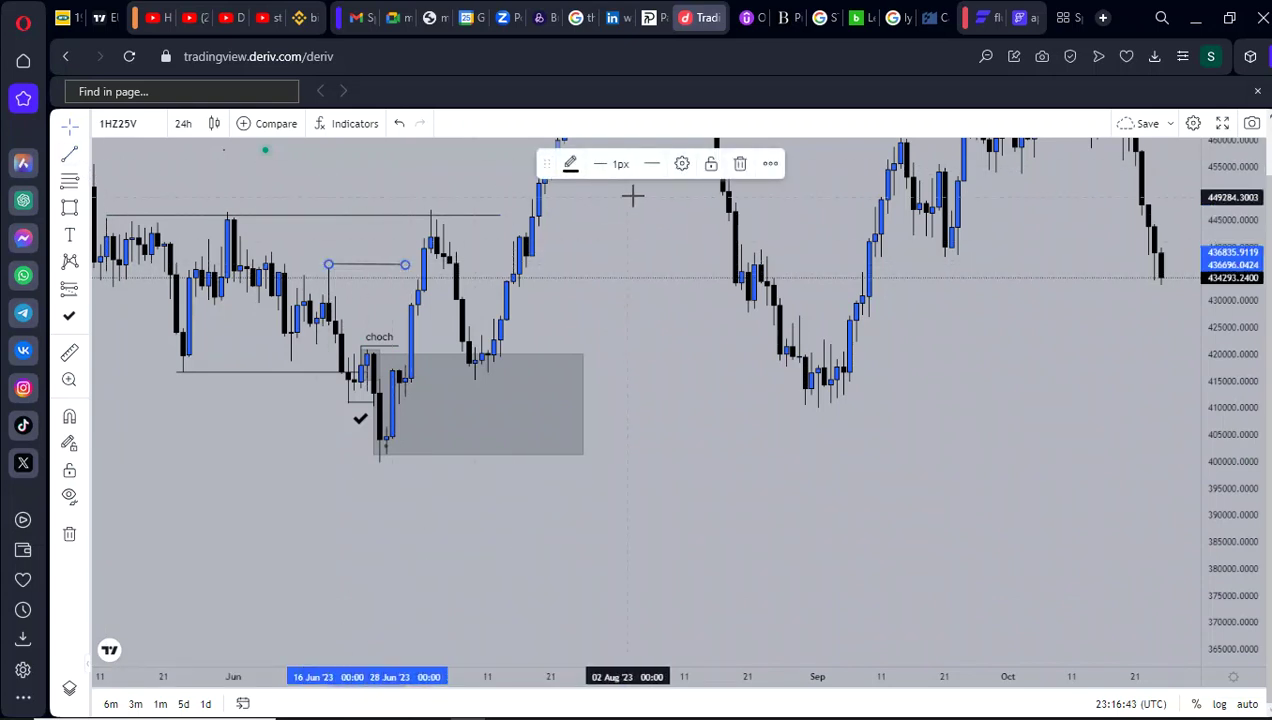
click(681, 166)
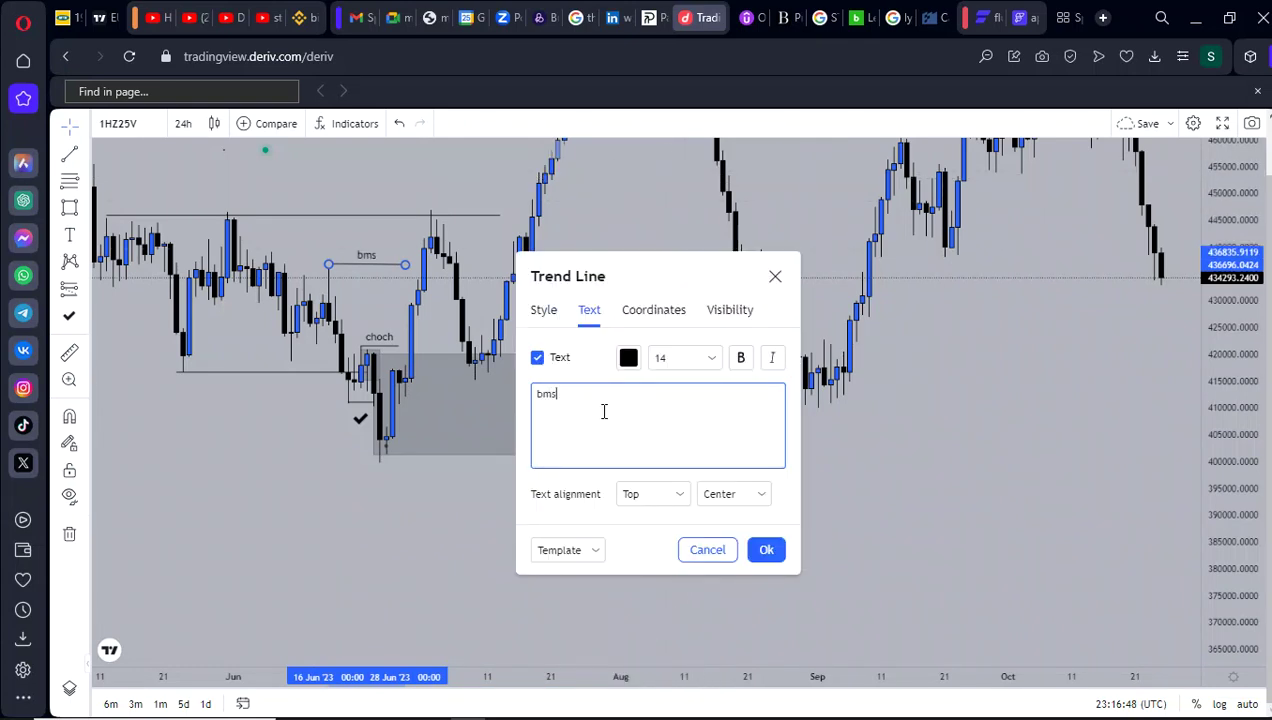
click(785, 561)
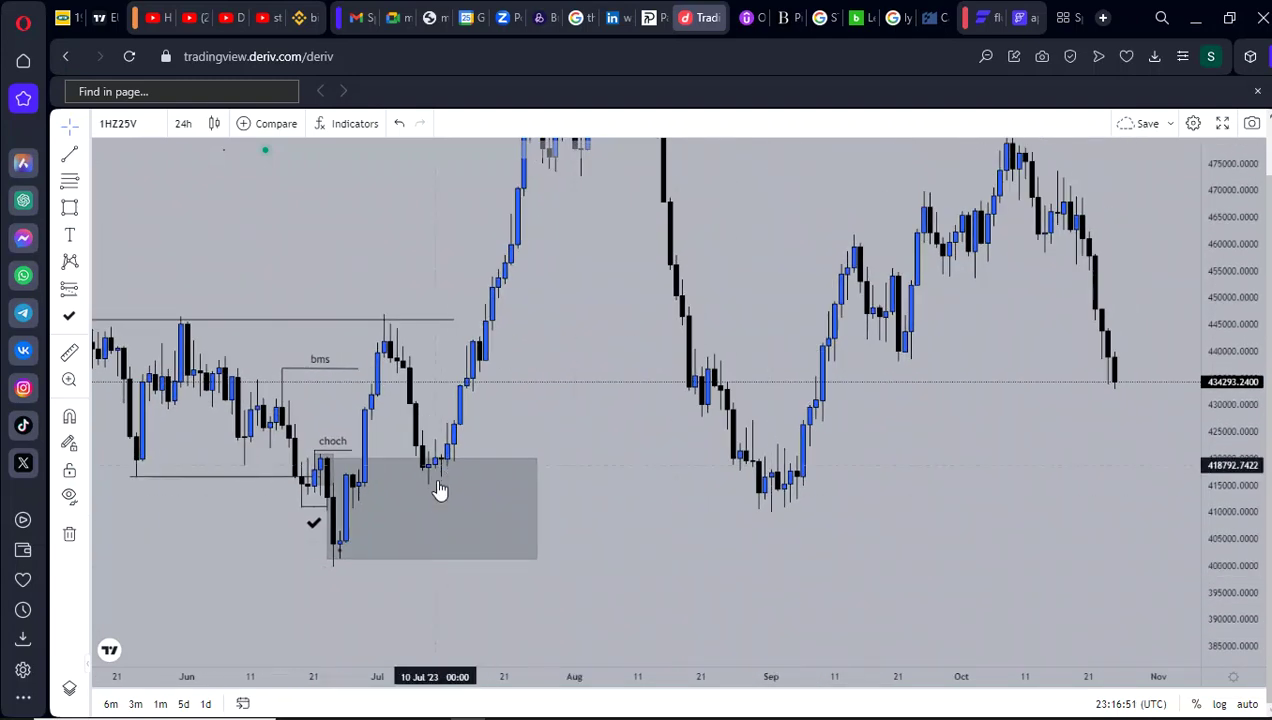
- Examine the marked highs, lows and structure breaks across the 2023 price action, from the April peak to the October decline
scroll(846, 531, down, 4)
drag(792, 408, 918, 426)
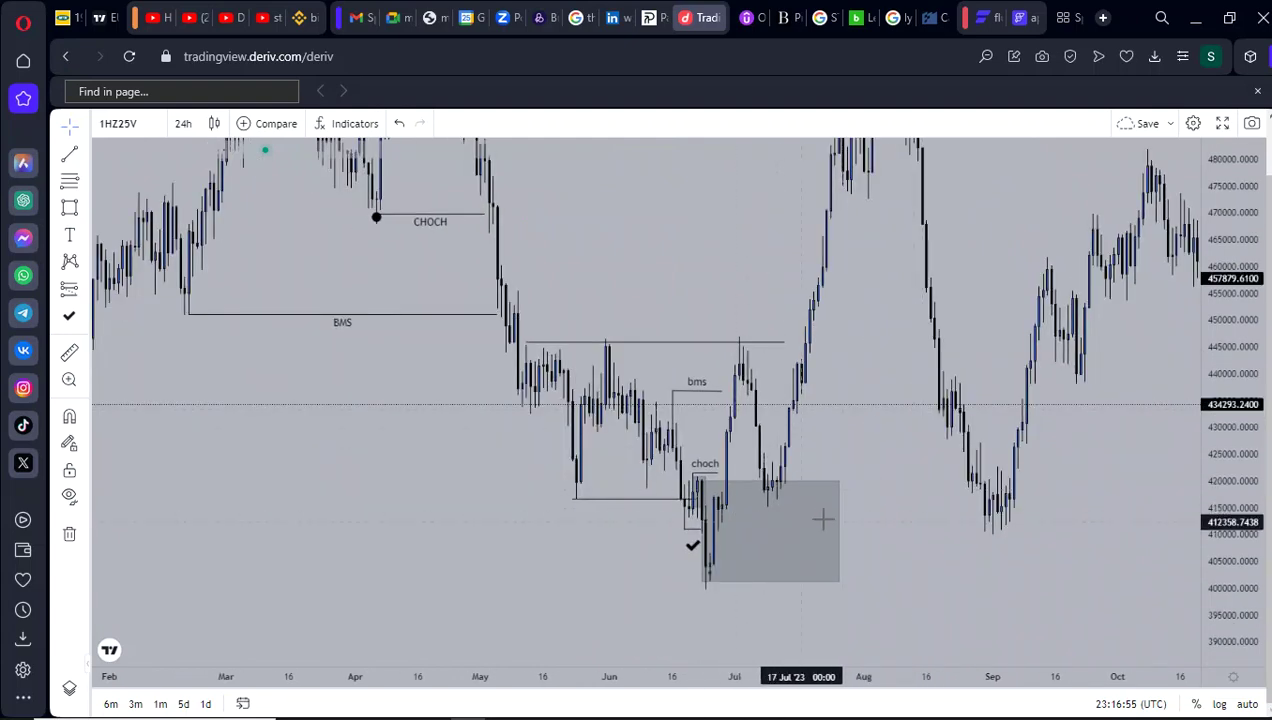
drag(962, 466, 913, 488)
drag(1222, 403, 1223, 572)
scroll(1011, 573, down, 3)
mouse_move(1012, 482)
mouse_down()
mouse_move(918, 519)
mouse_move(843, 465)
mouse_up()
click(627, 507)
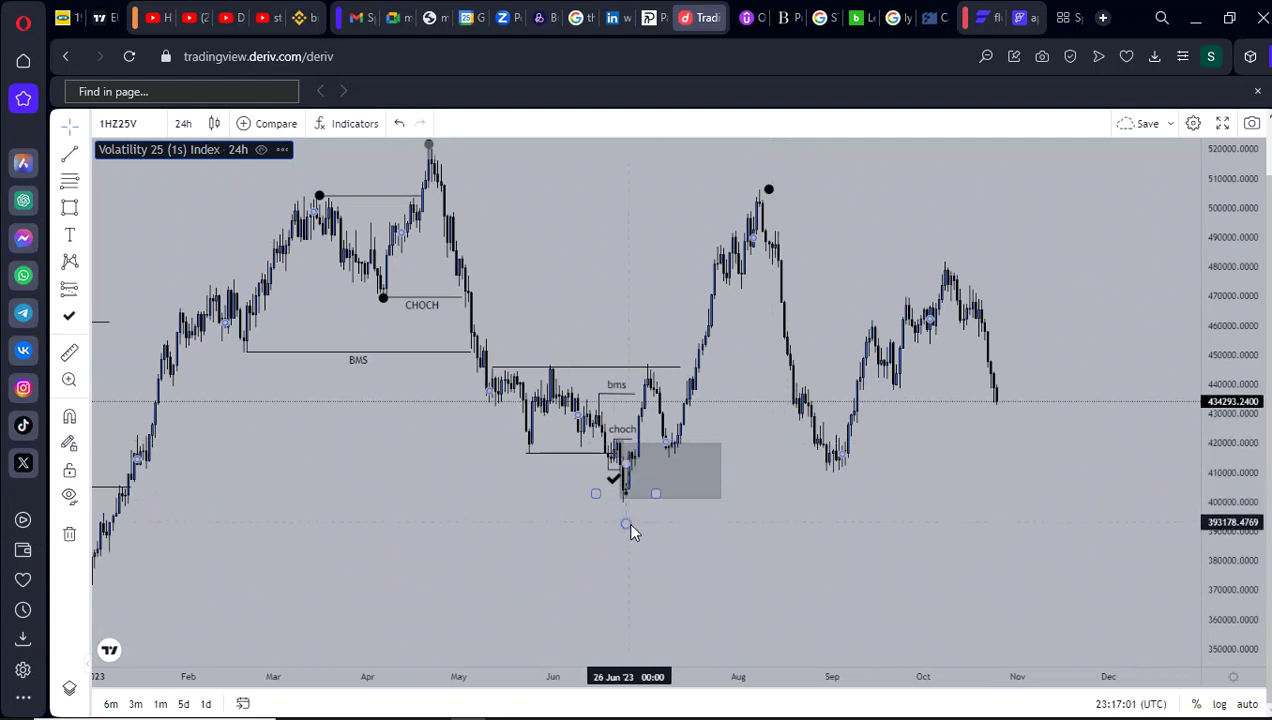
drag(498, 460, 572, 537)
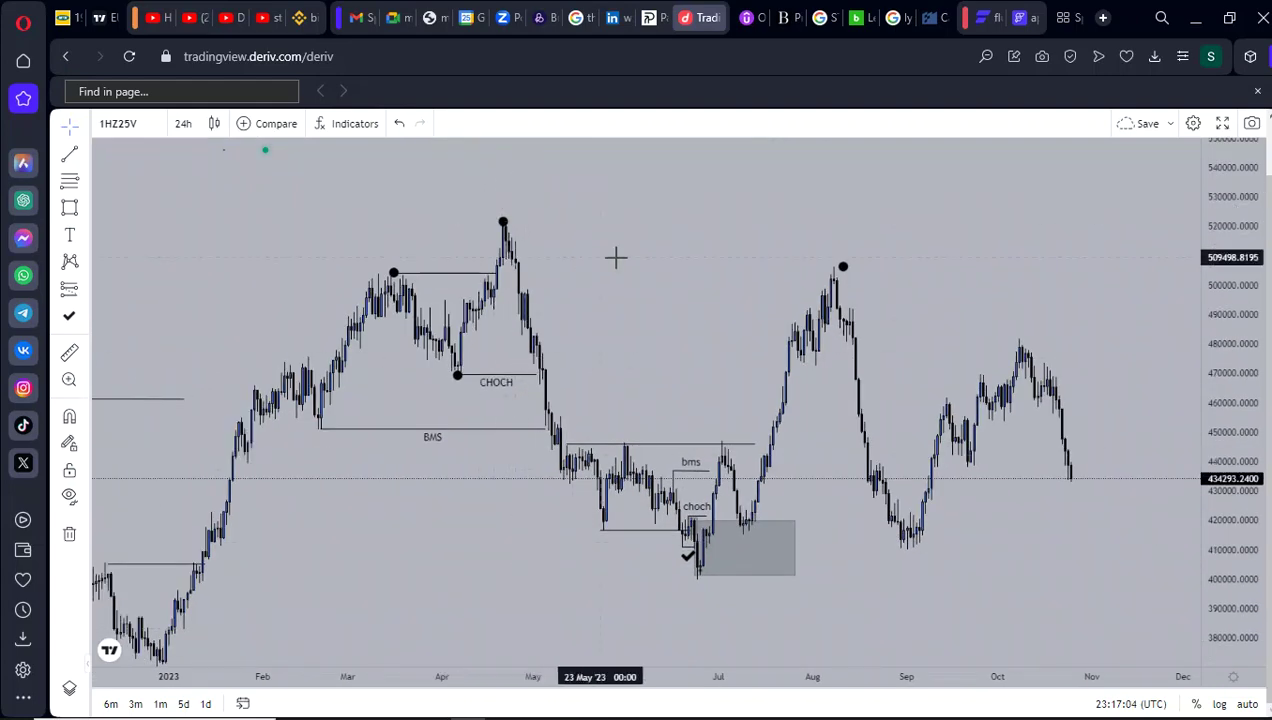
drag(577, 254, 505, 223)
drag(575, 297, 532, 350)
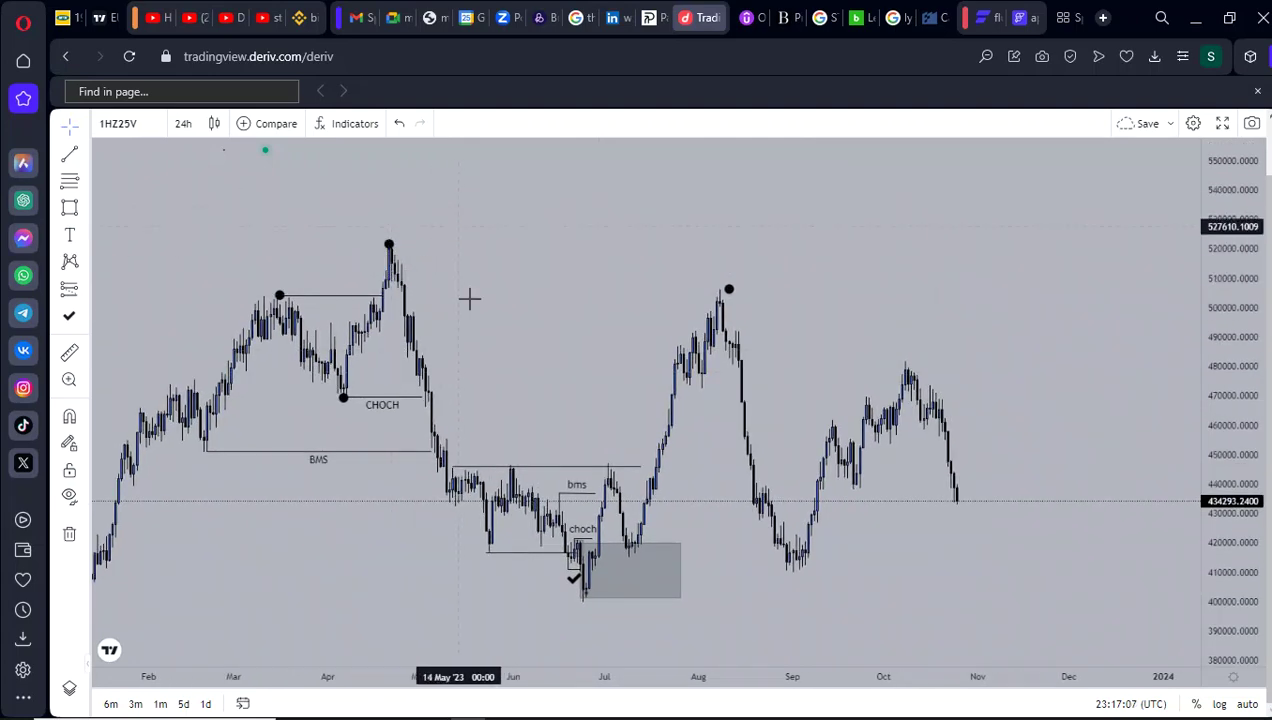
scroll(662, 337, down, 3)
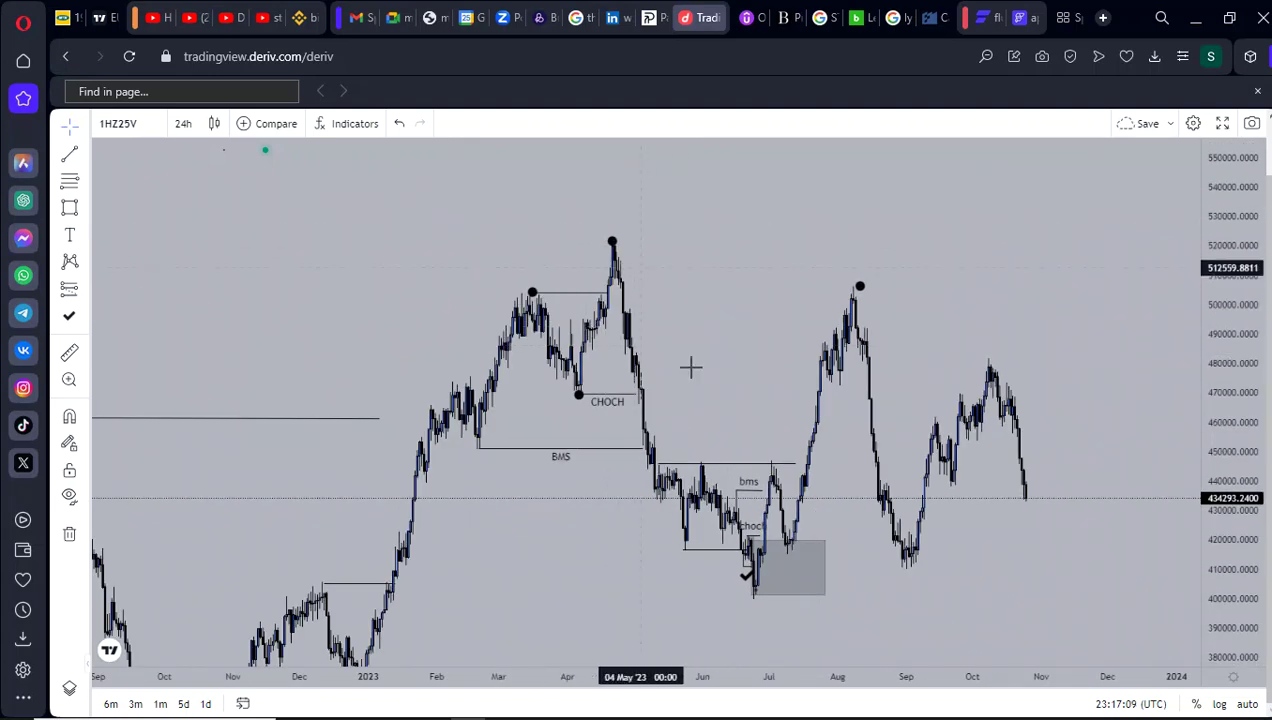
drag(896, 560, 758, 571)
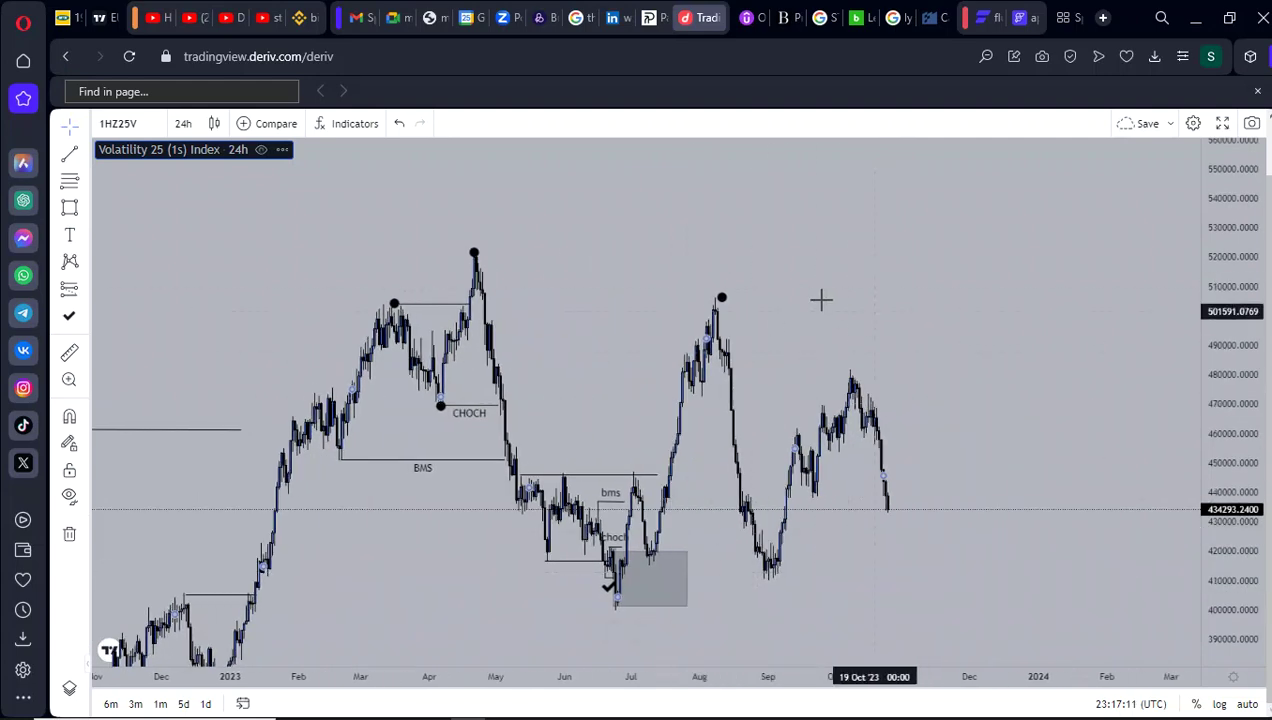
scroll(630, 285, up, 5)
drag(760, 407, 801, 405)
drag(754, 273, 742, 274)
- Draw a horizontal trend line from the 8 August 2023 high near 506950 to 6 December 2023, and label it "Failed high"
drag(872, 310, 720, 306)
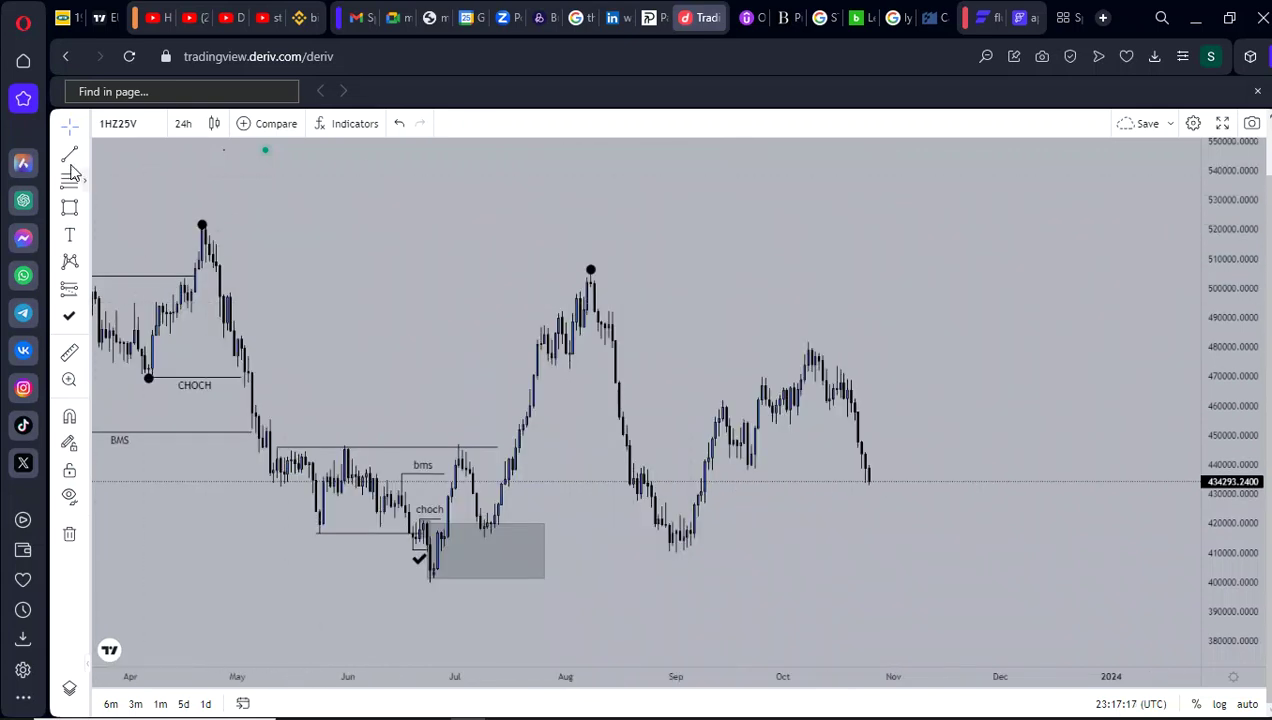
click(590, 267)
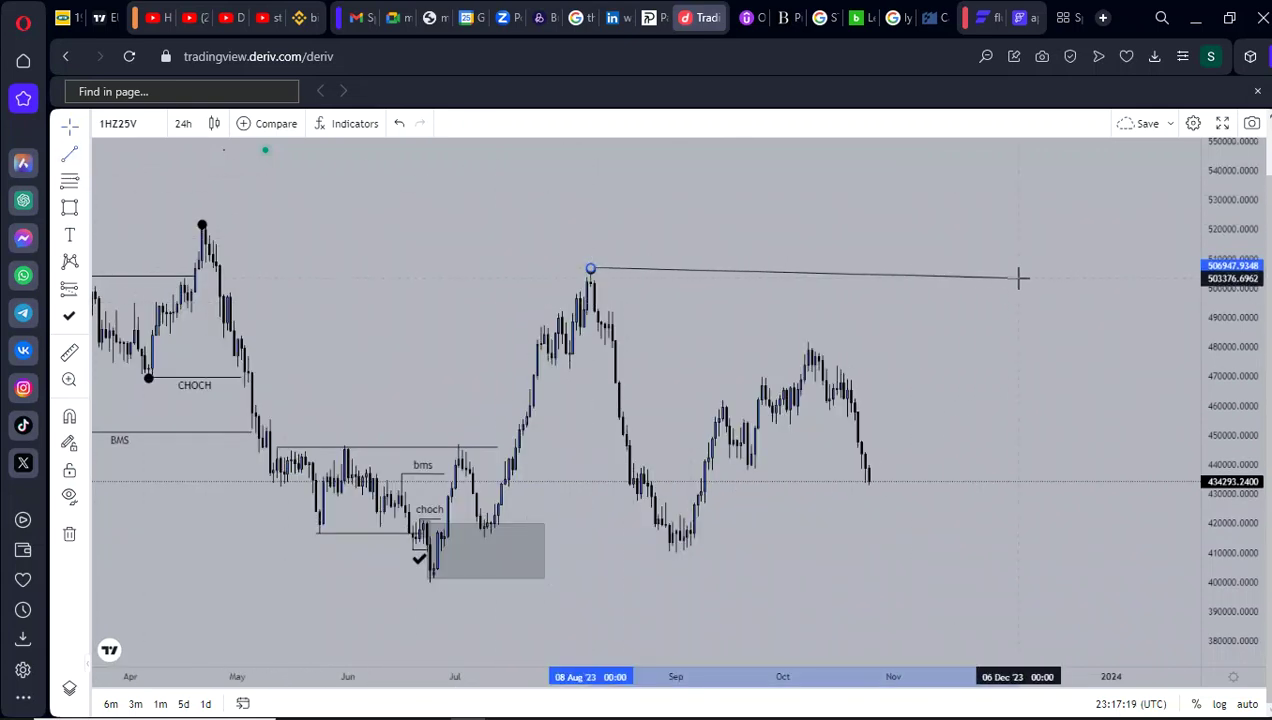
click(1019, 278)
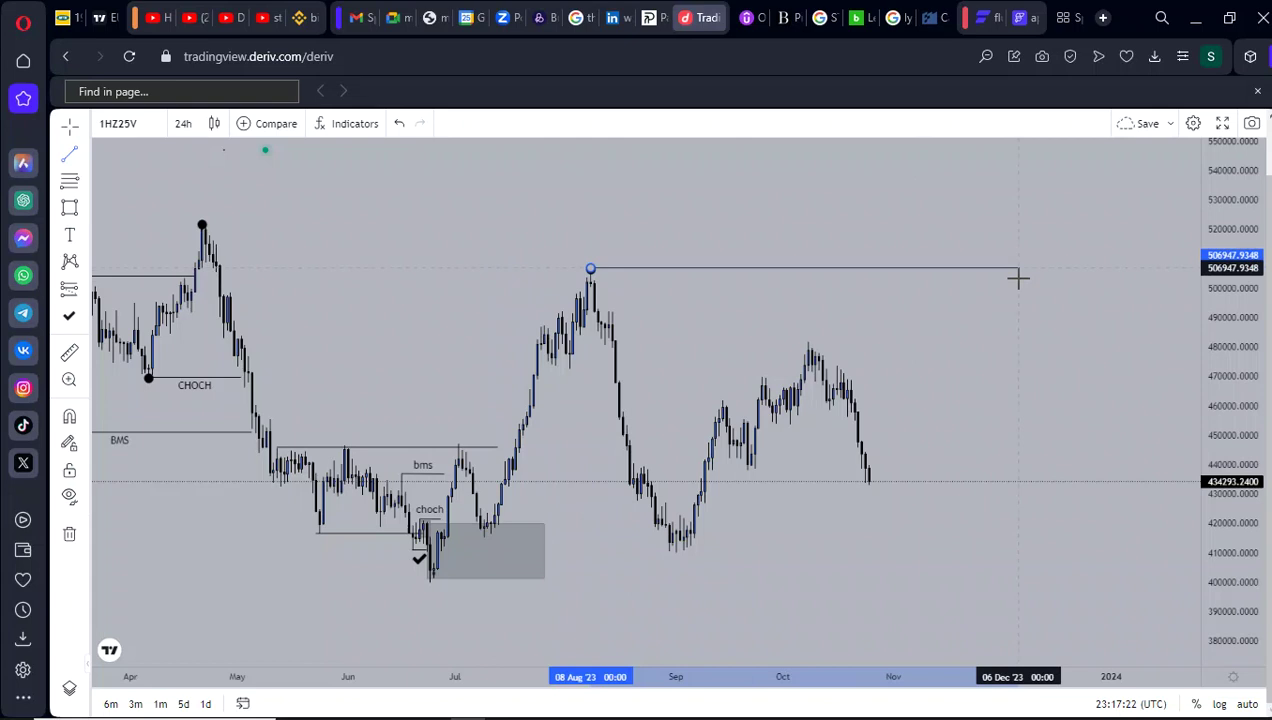
click(679, 172)
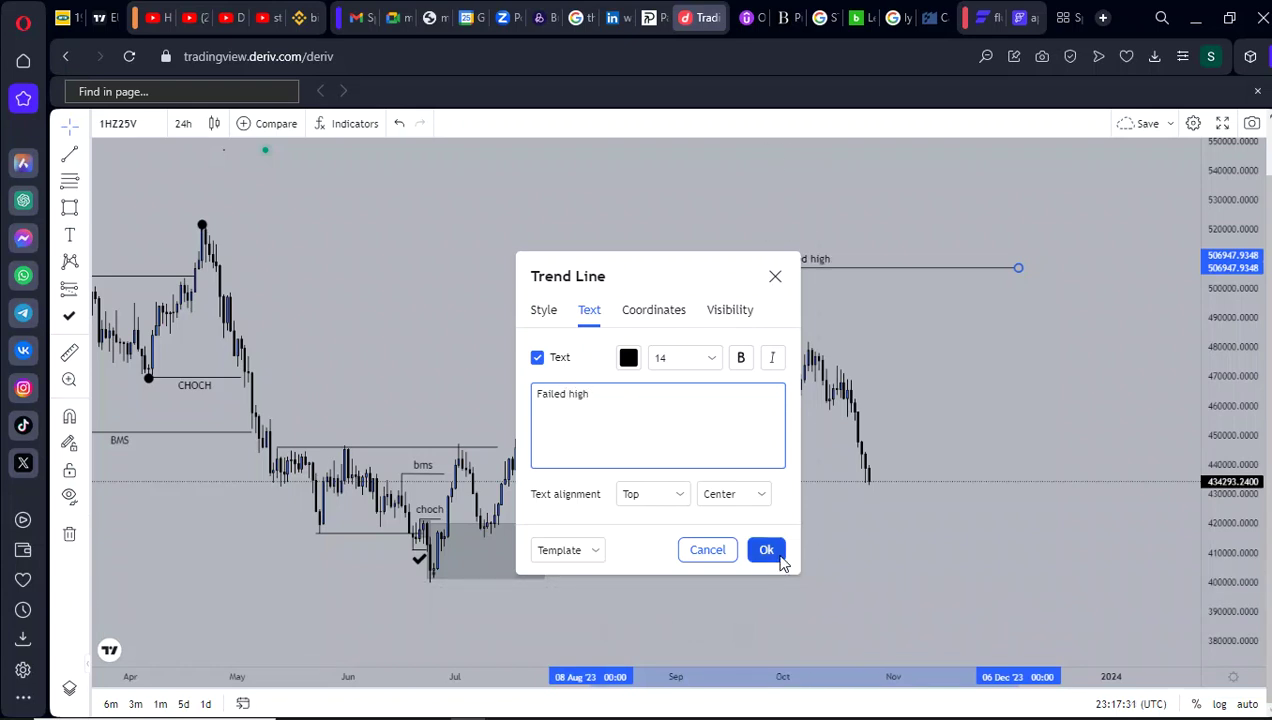
click(766, 549)
- Draw a rectangle zone from 21 April to 19 September 2023, between about 505930 and 521230
scroll(798, 485, down, 3)
mouse_move(865, 354)
mouse_down()
mouse_move(863, 366)
mouse_move(889, 354)
mouse_up()
scroll(648, 332, up, 1)
scroll(420, 312, up, 1)
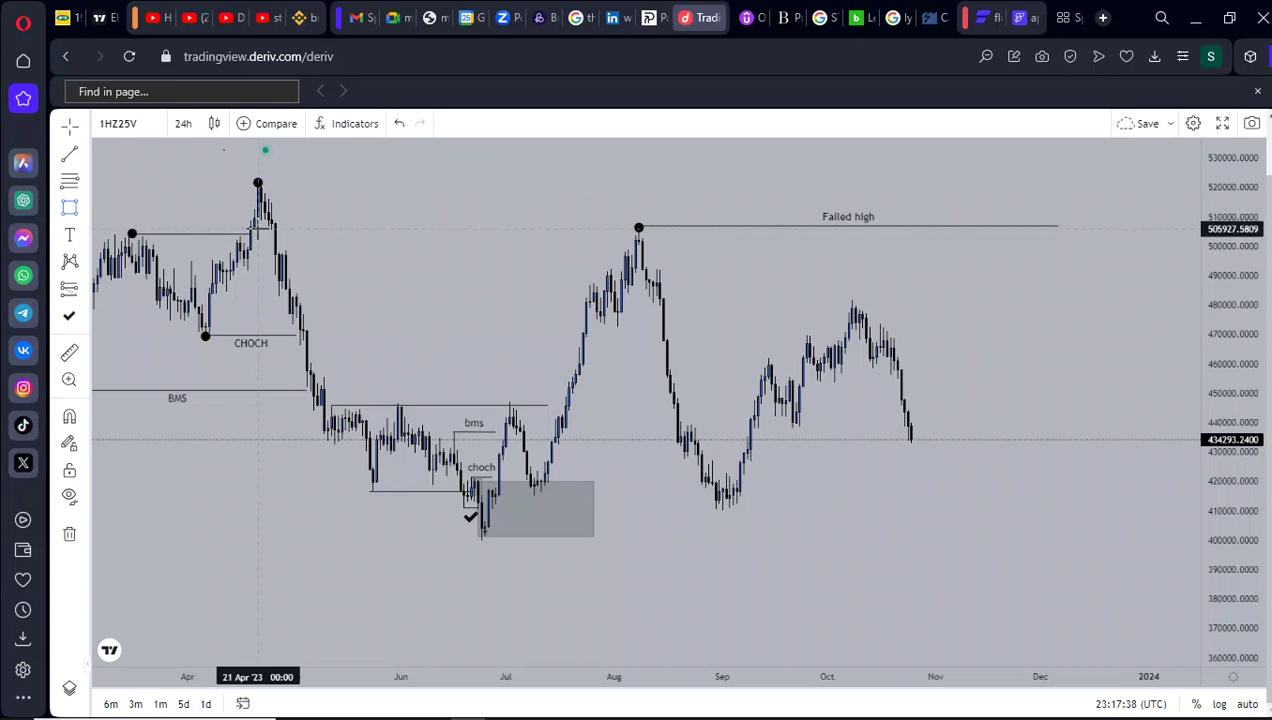
drag(258, 228, 786, 184)
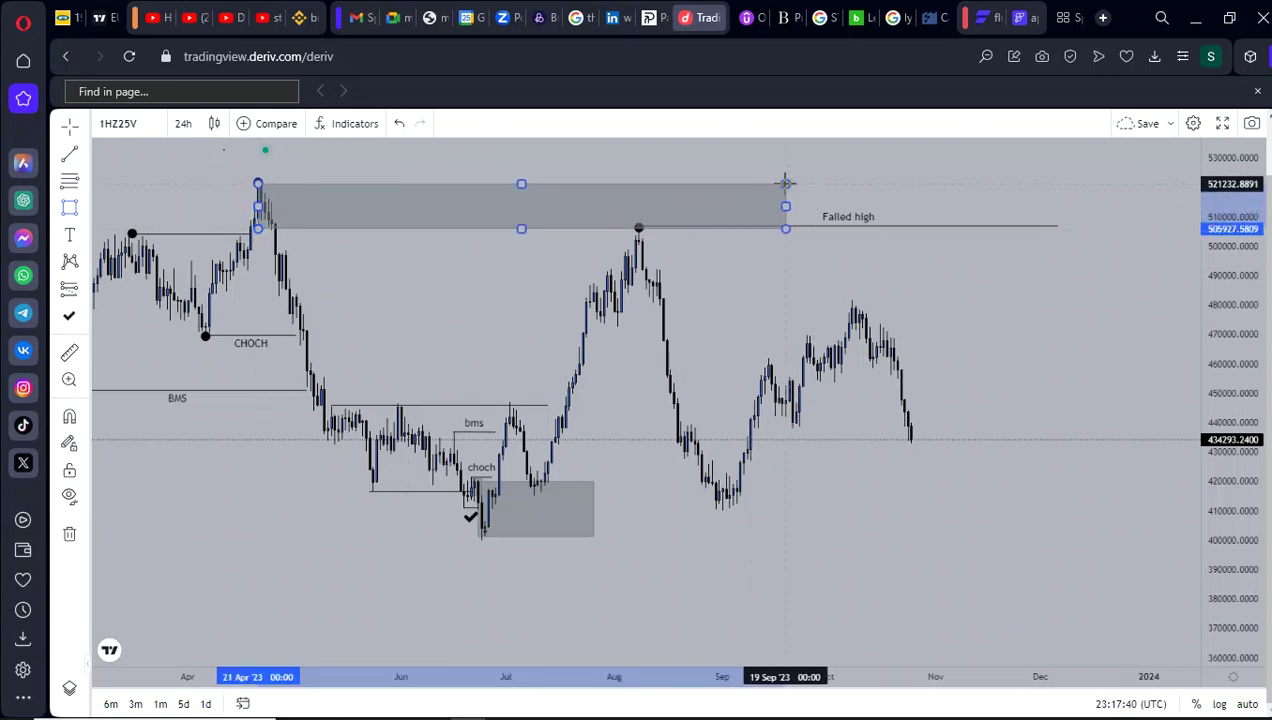
- Move the August dot marker down to about 485000, and reposition the "Failed high" line to start on 9 August 2023 near 505930
click(840, 226)
drag(860, 238, 1133, 238)
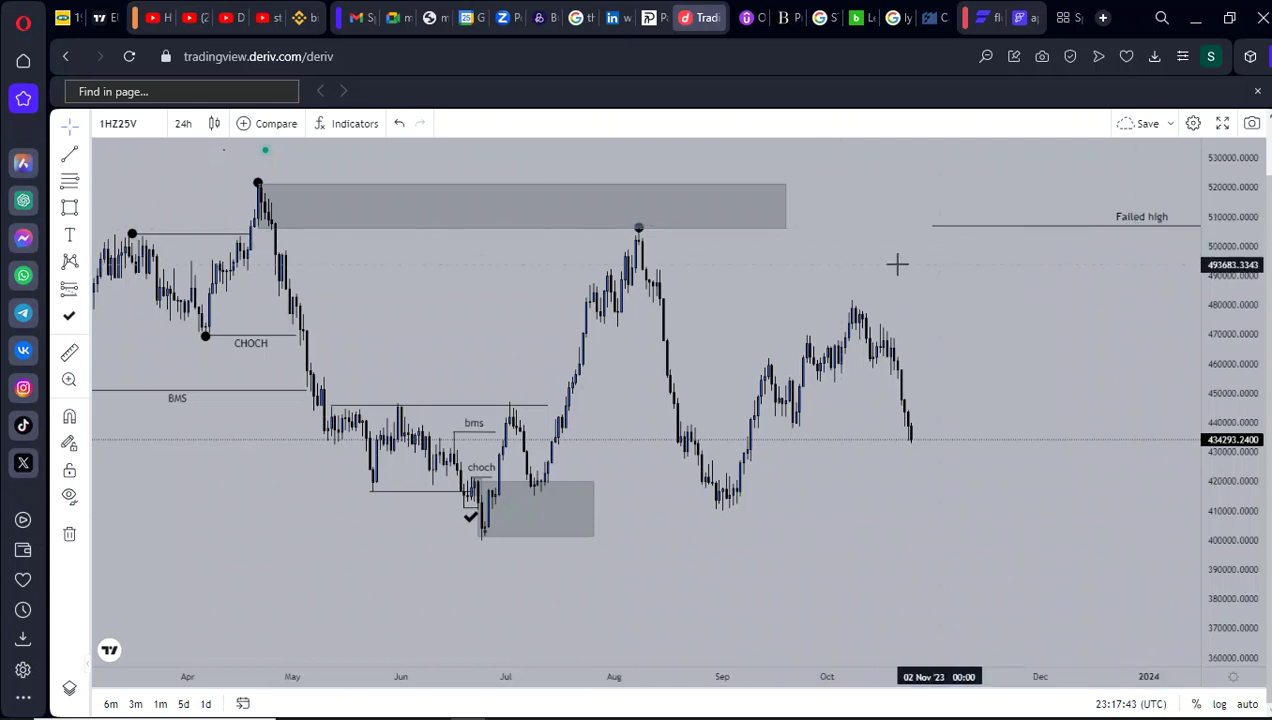
click(640, 236)
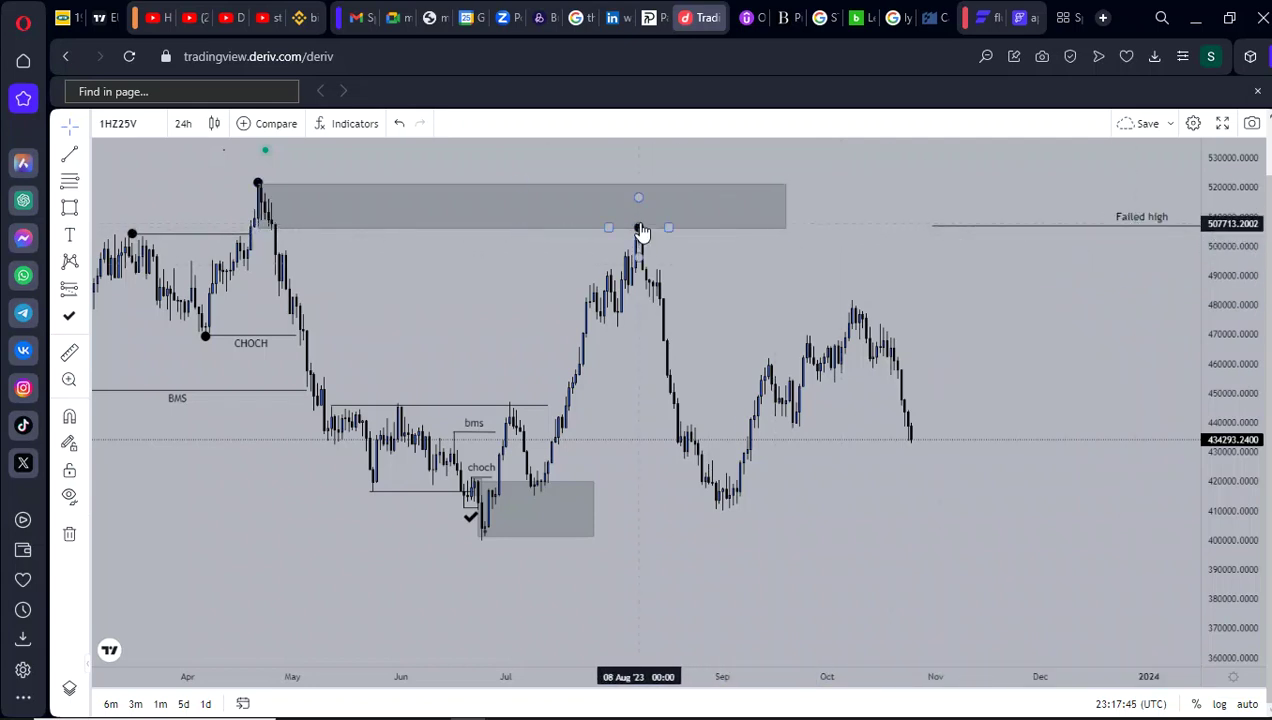
drag(641, 231, 662, 294)
drag(1052, 236, 760, 240)
- Resize the upper rectangle zone to start on 24 April 2023 and span from about 505930 down to 497510
click(285, 215)
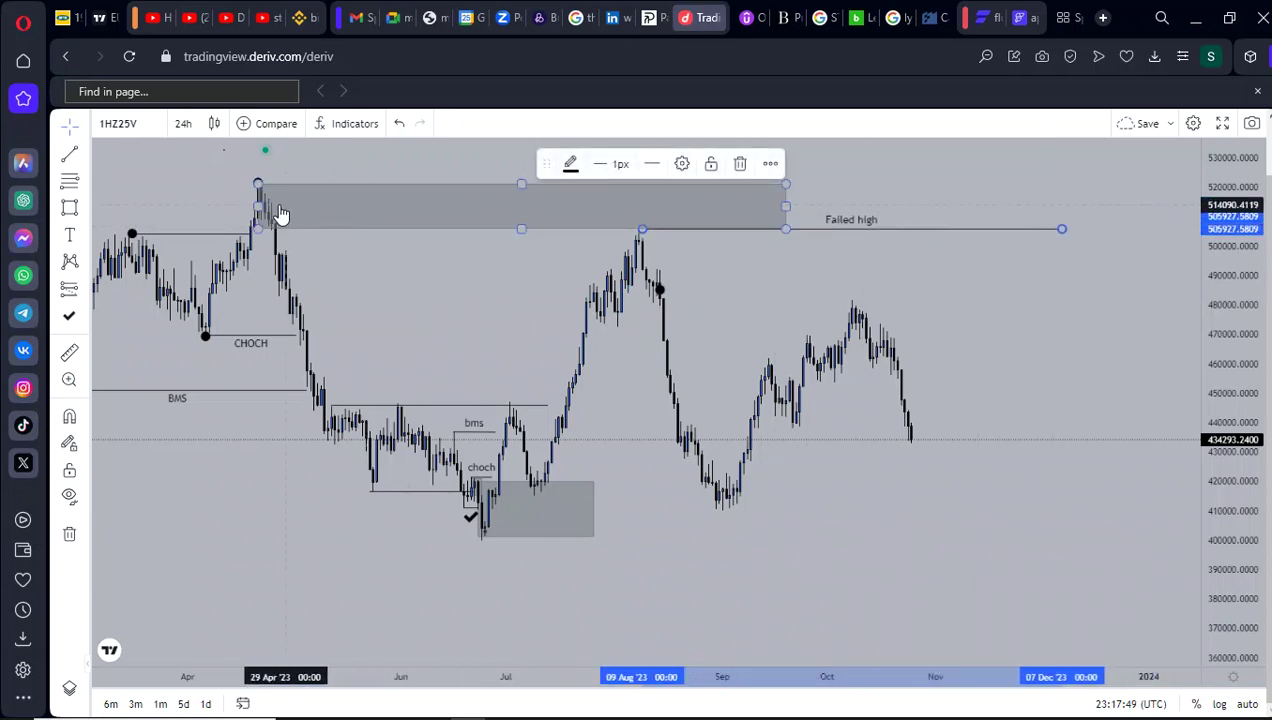
drag(257, 186, 270, 253)
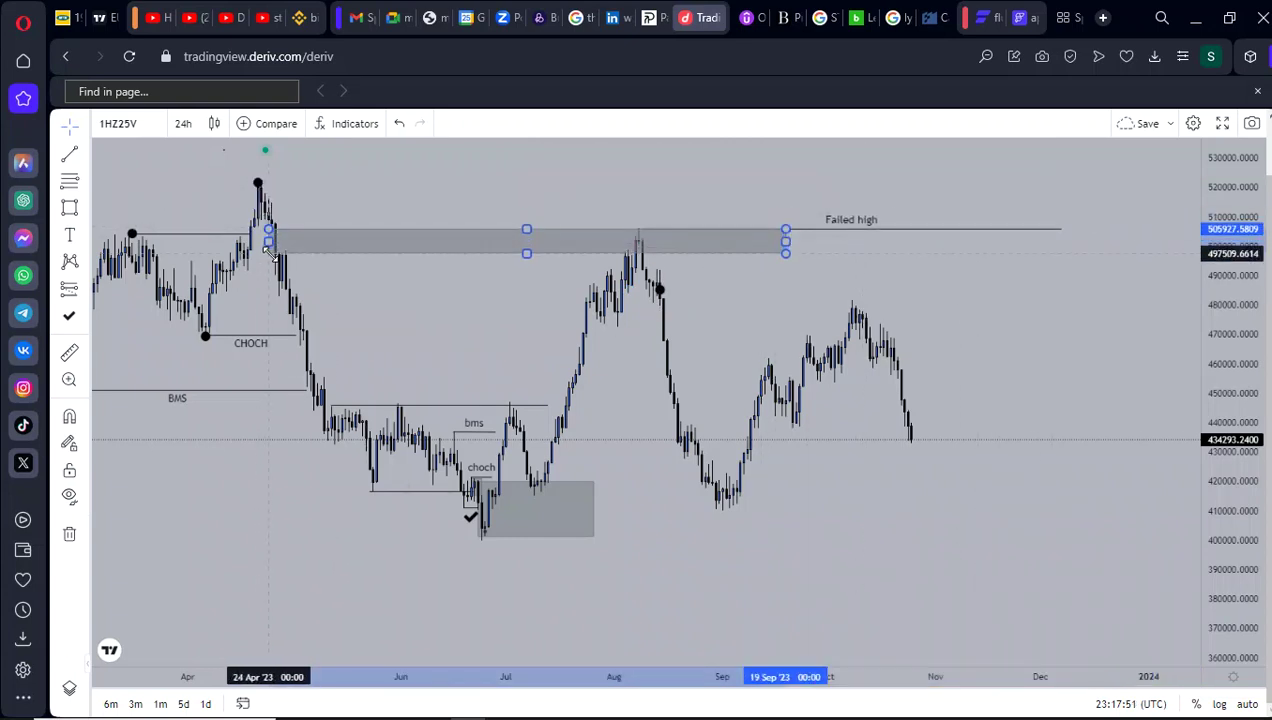
click(534, 335)
- Extend the horizontal trend line from the 16 March 2023 high to 12 December 2023, near 504210
scroll(534, 335, down, 3)
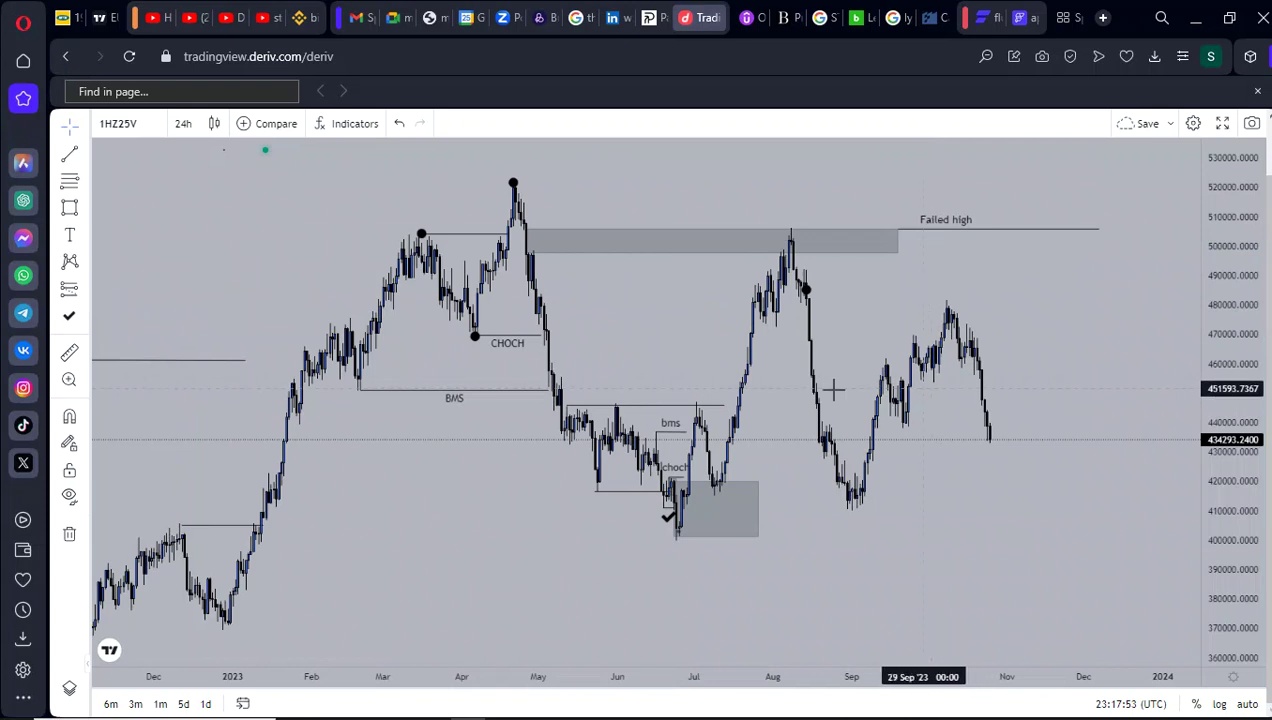
drag(512, 234, 1112, 235)
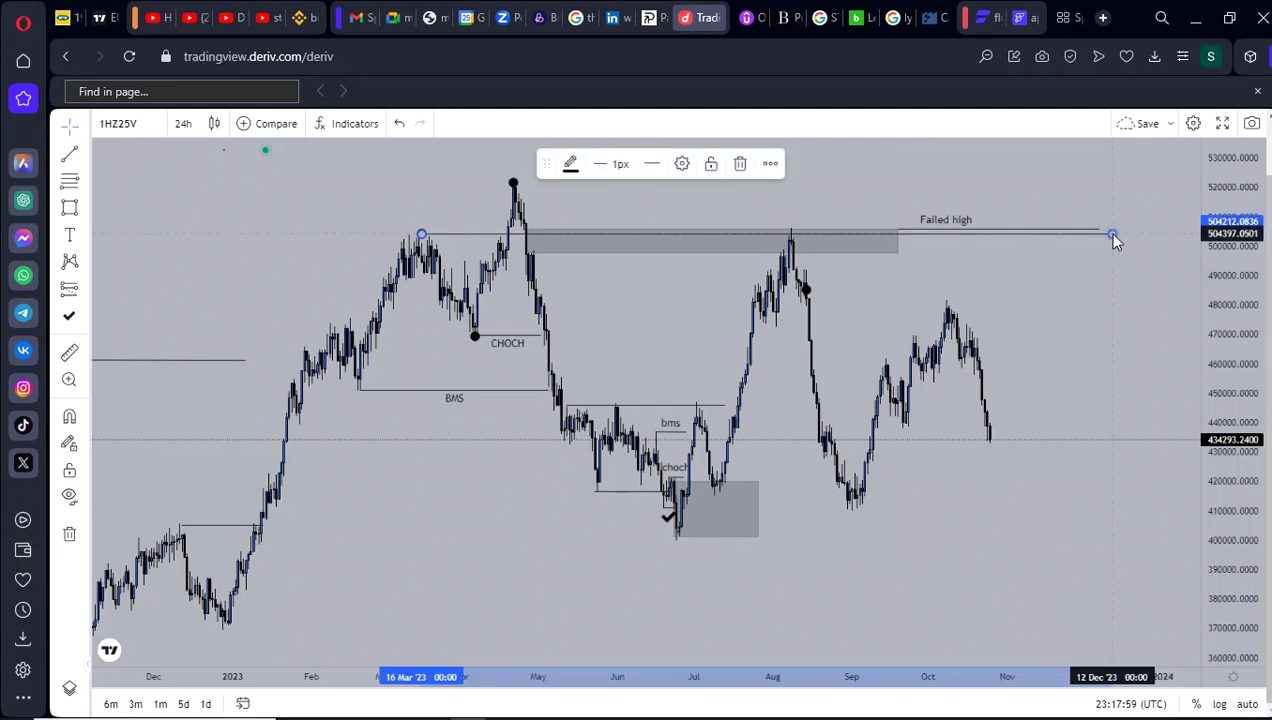
click(1079, 327)
scroll(1079, 328, down, 2)
scroll(341, 338, up, 2)
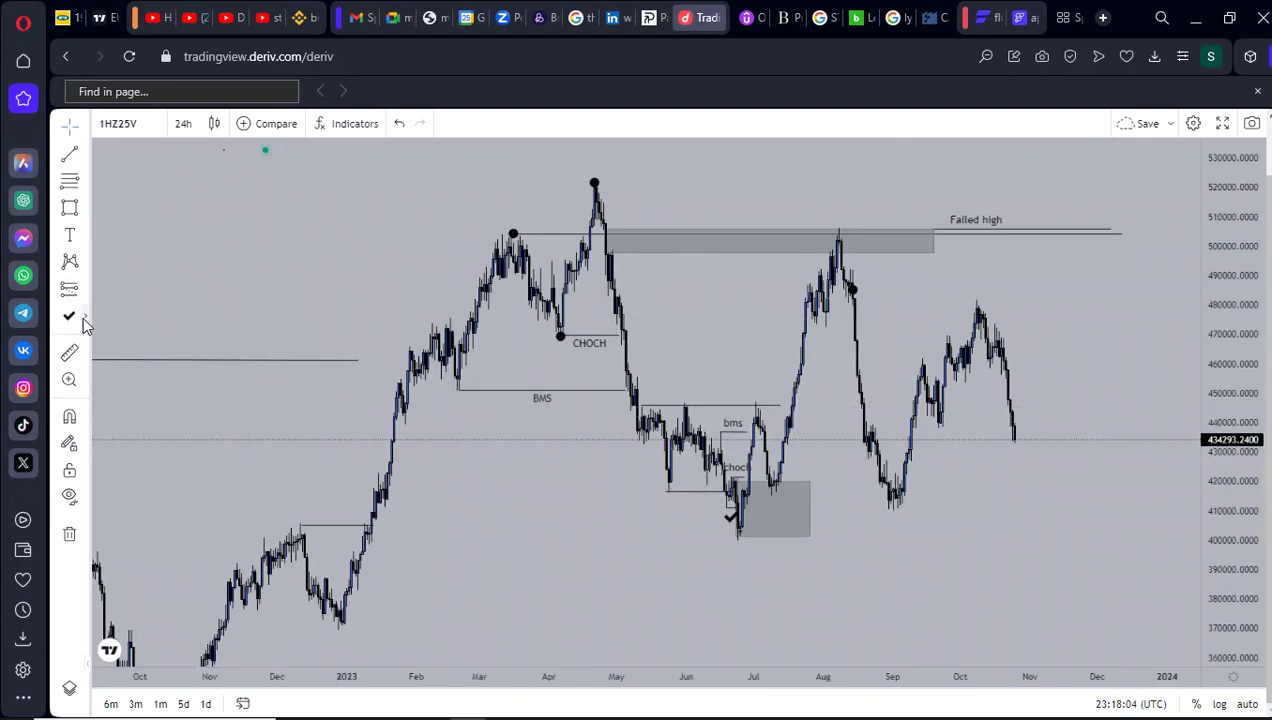
- Draw a Path from the February 2023 low through the March high, early-April low and April peak down to about 402000 in June
click(85, 240)
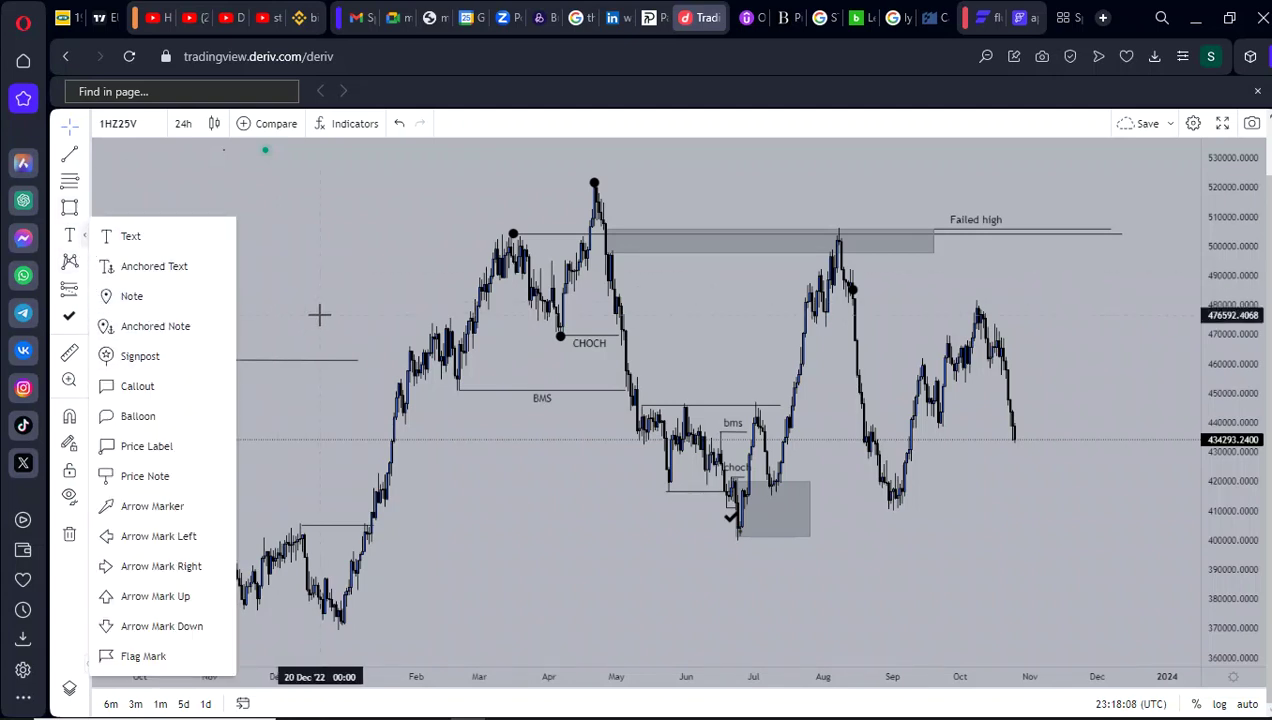
click(324, 231)
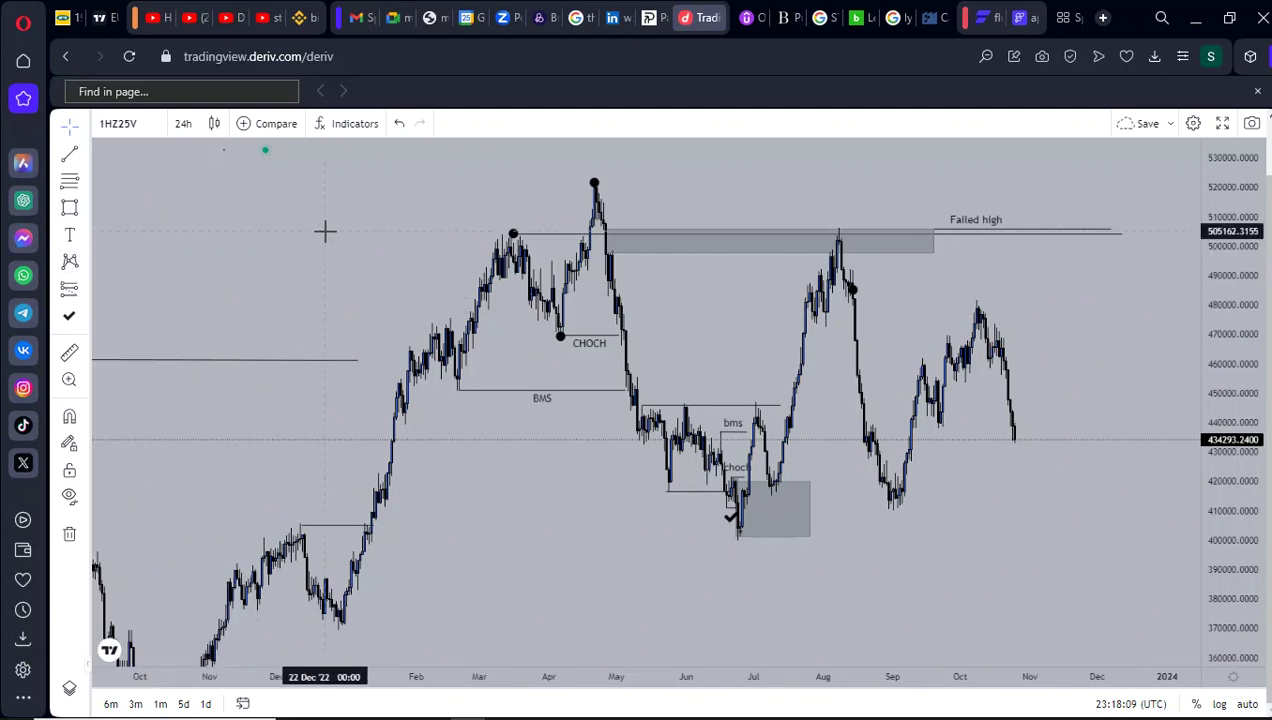
click(84, 156)
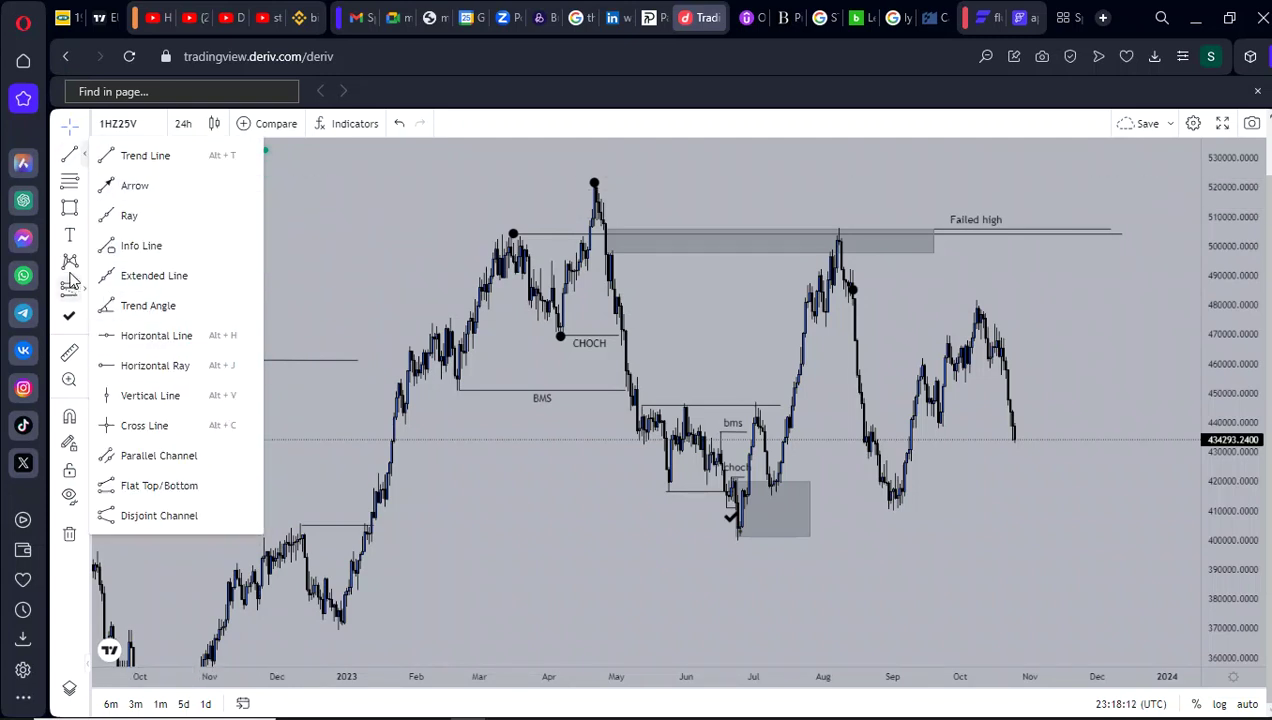
click(85, 210)
click(132, 358)
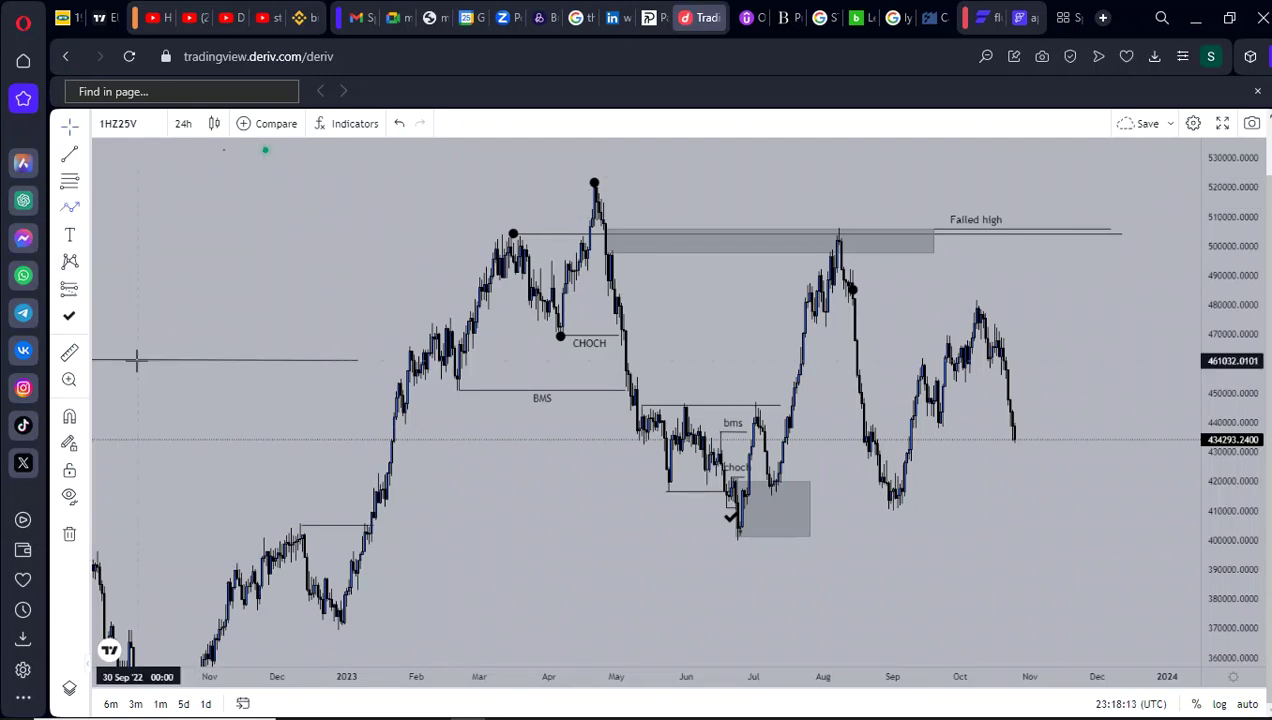
click(461, 393)
click(513, 231)
click(561, 338)
click(598, 178)
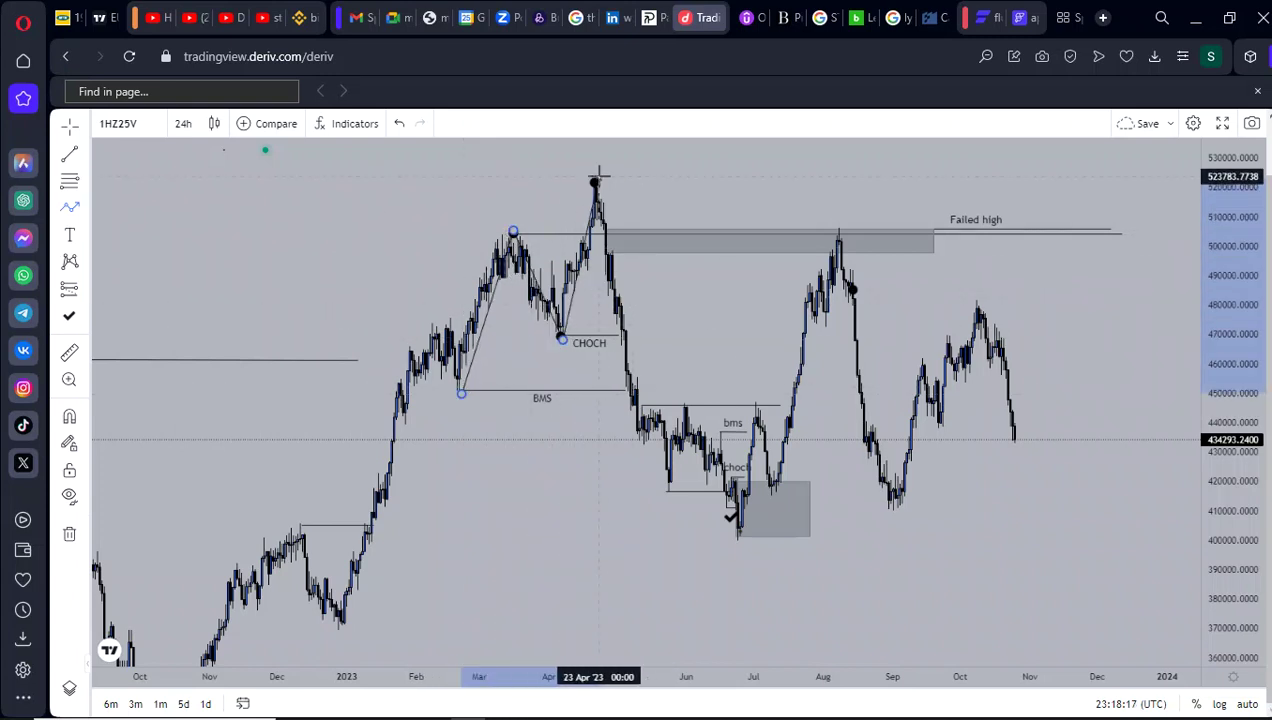
double_click(724, 536)
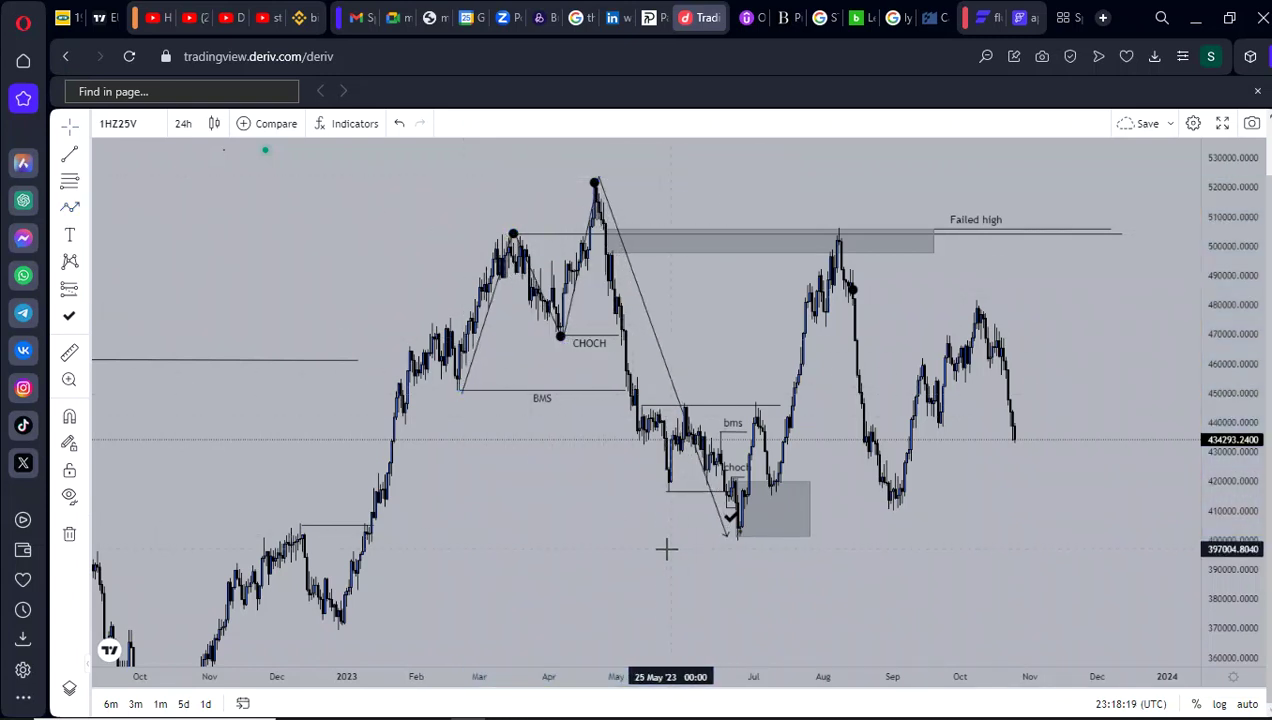
- Draw a diagonal trend line from the April CHOCH low near 469000 down to about 398000, just below the June 2023 low
drag(585, 531, 483, 512)
click(64, 163)
click(455, 318)
click(628, 528)
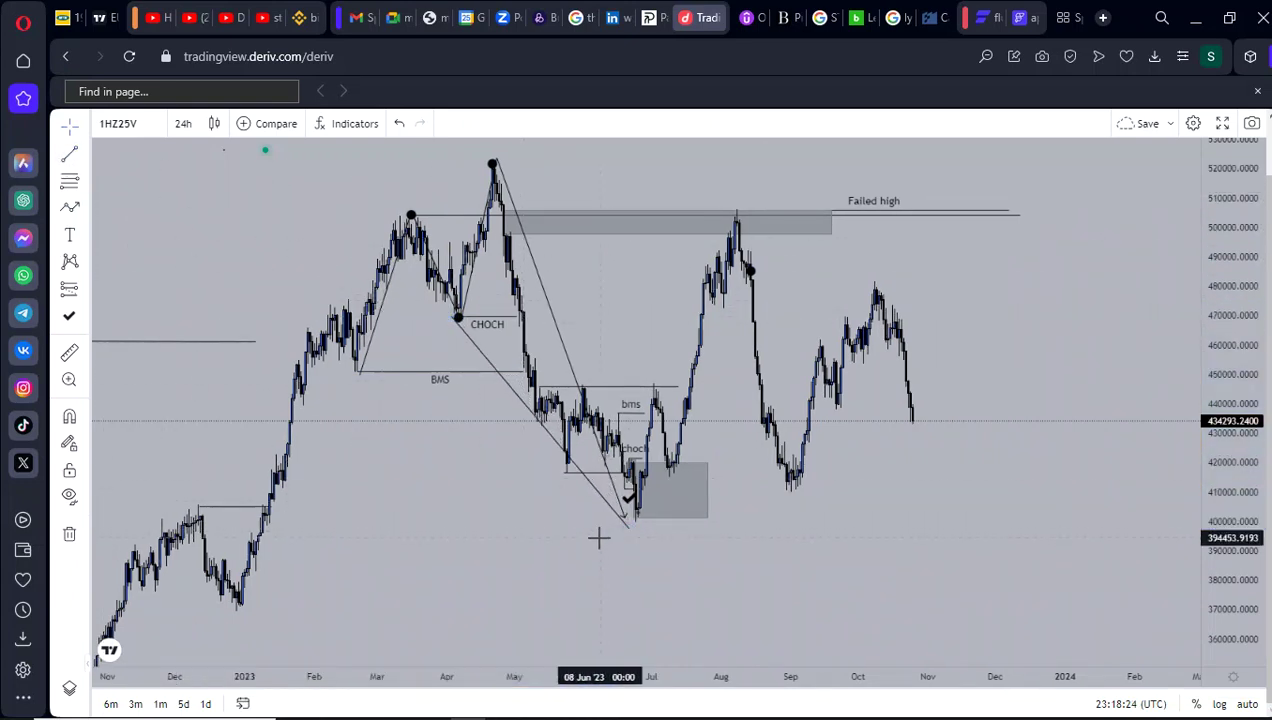
- Delete the diagonal trend line from the April CHOCH low and the Path drawn through the February to June 2023 swings
click(540, 430)
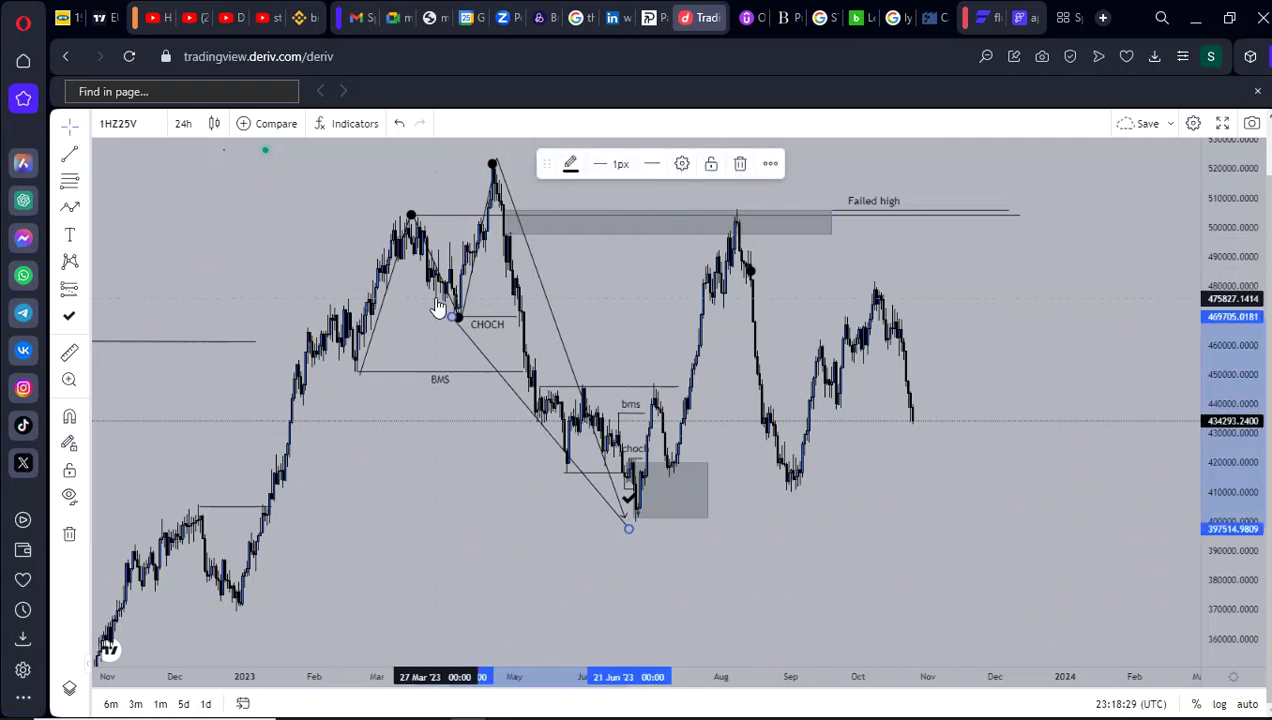
click(739, 167)
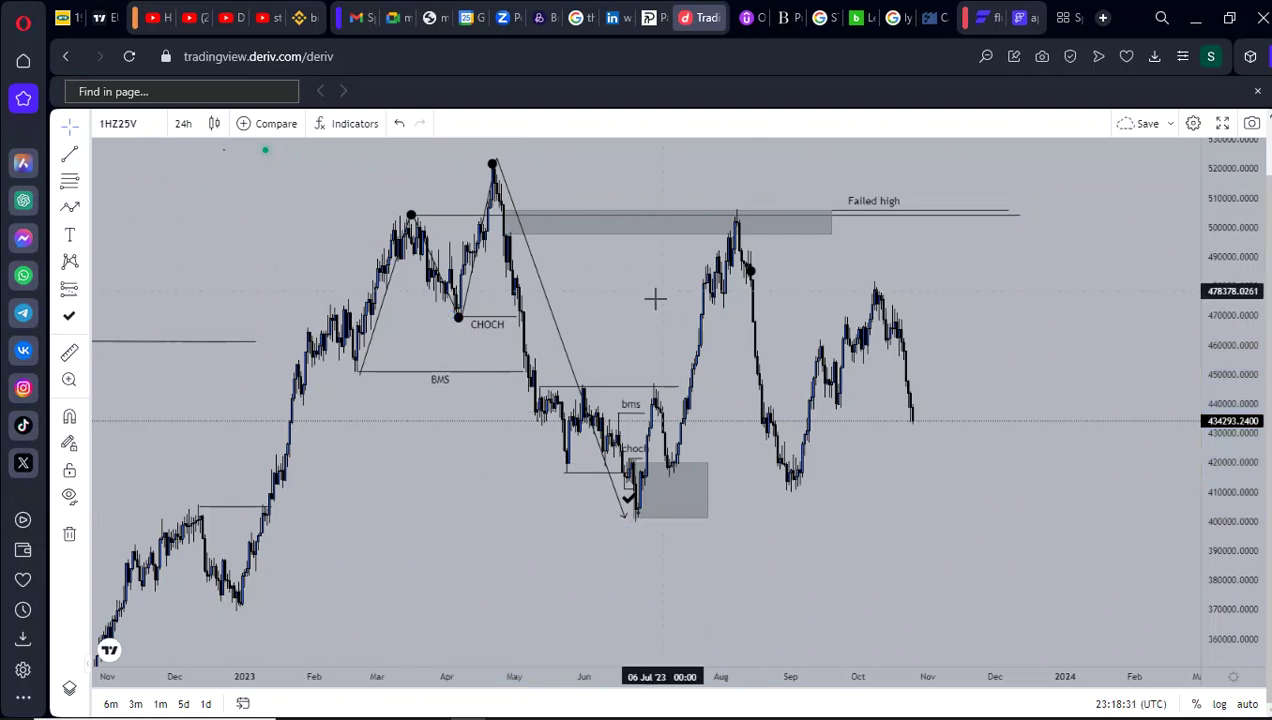
click(541, 288)
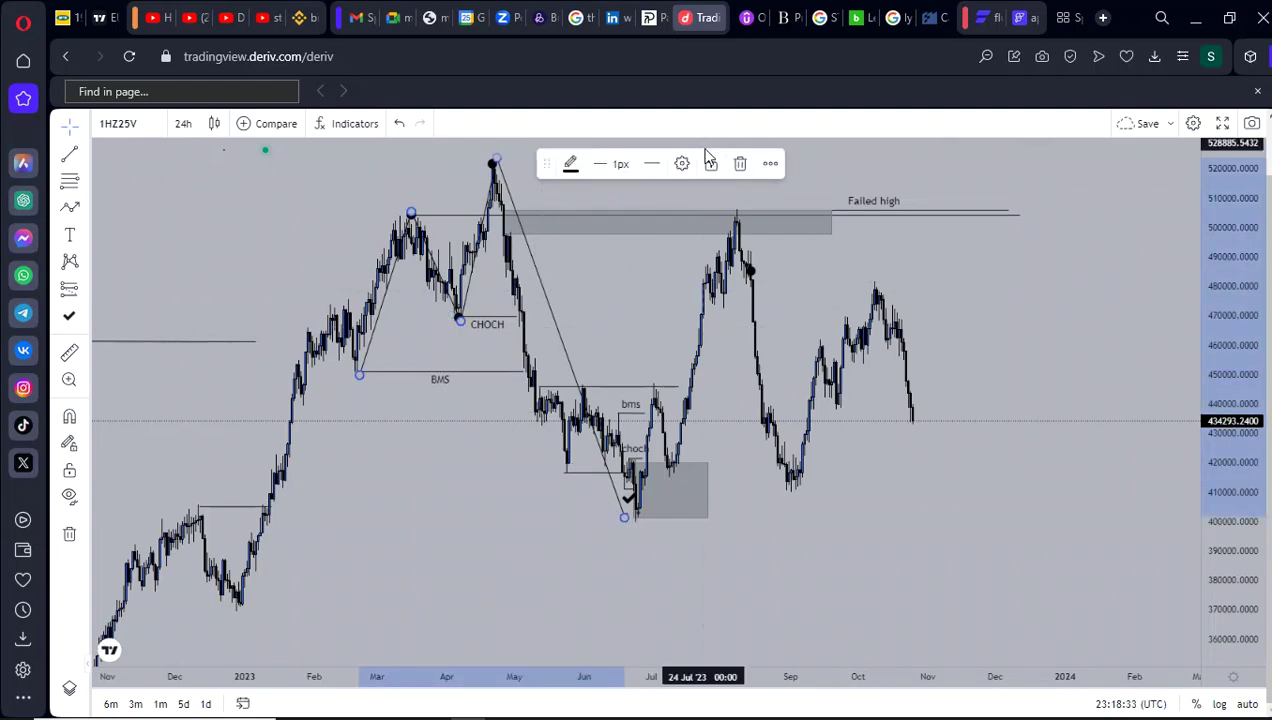
click(739, 167)
scroll(625, 330, up, 3)
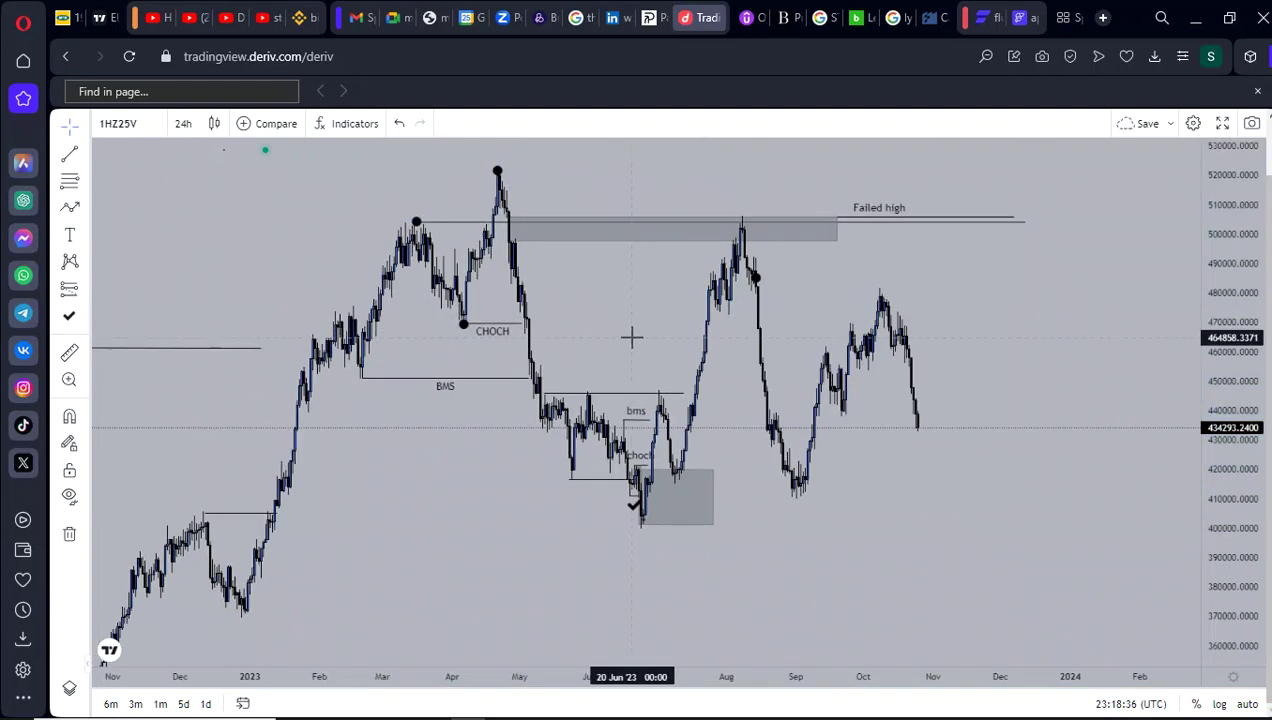
- Examine the upper rectangle zone and the price swings between the April 2023 peak and October 2023
click(582, 223)
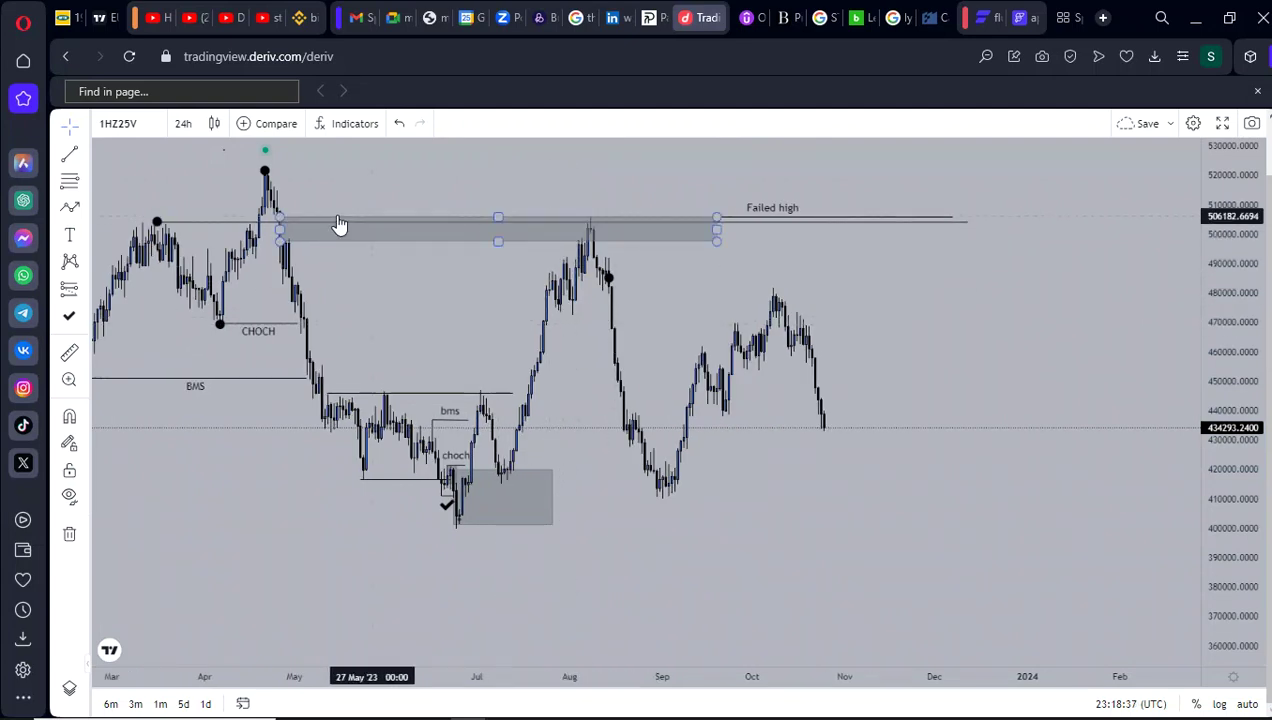
click(280, 234)
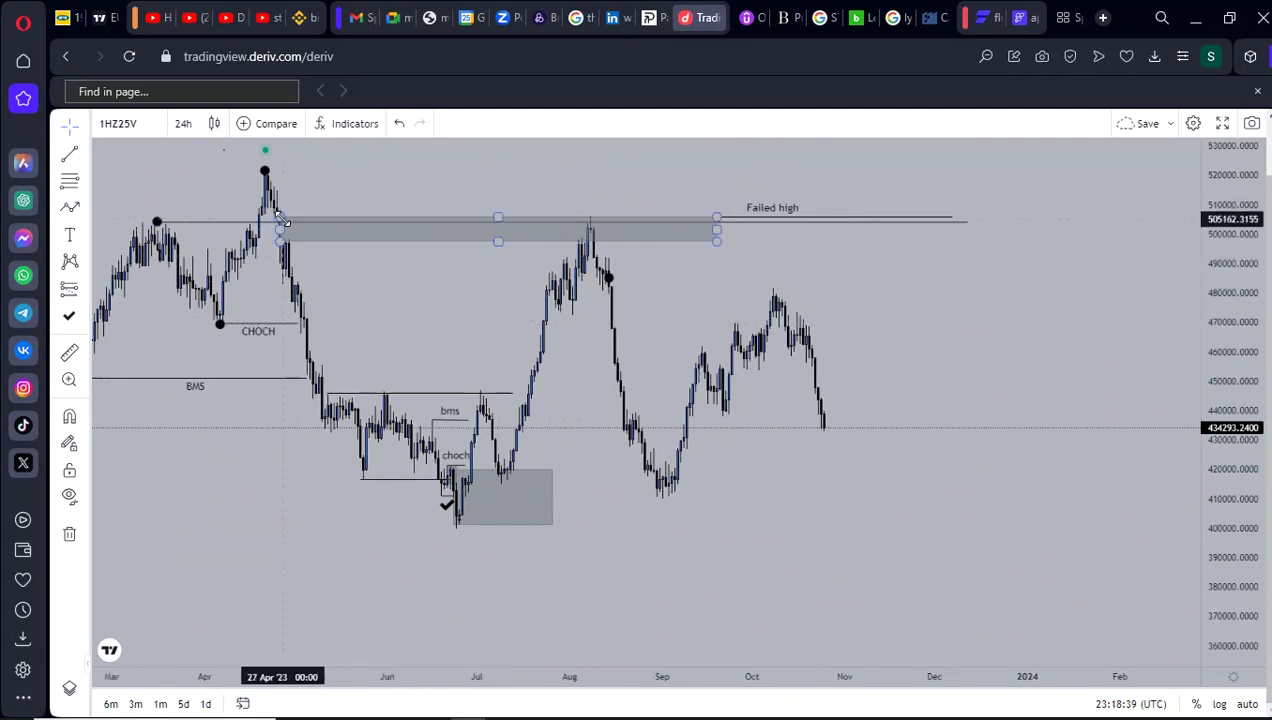
click(416, 309)
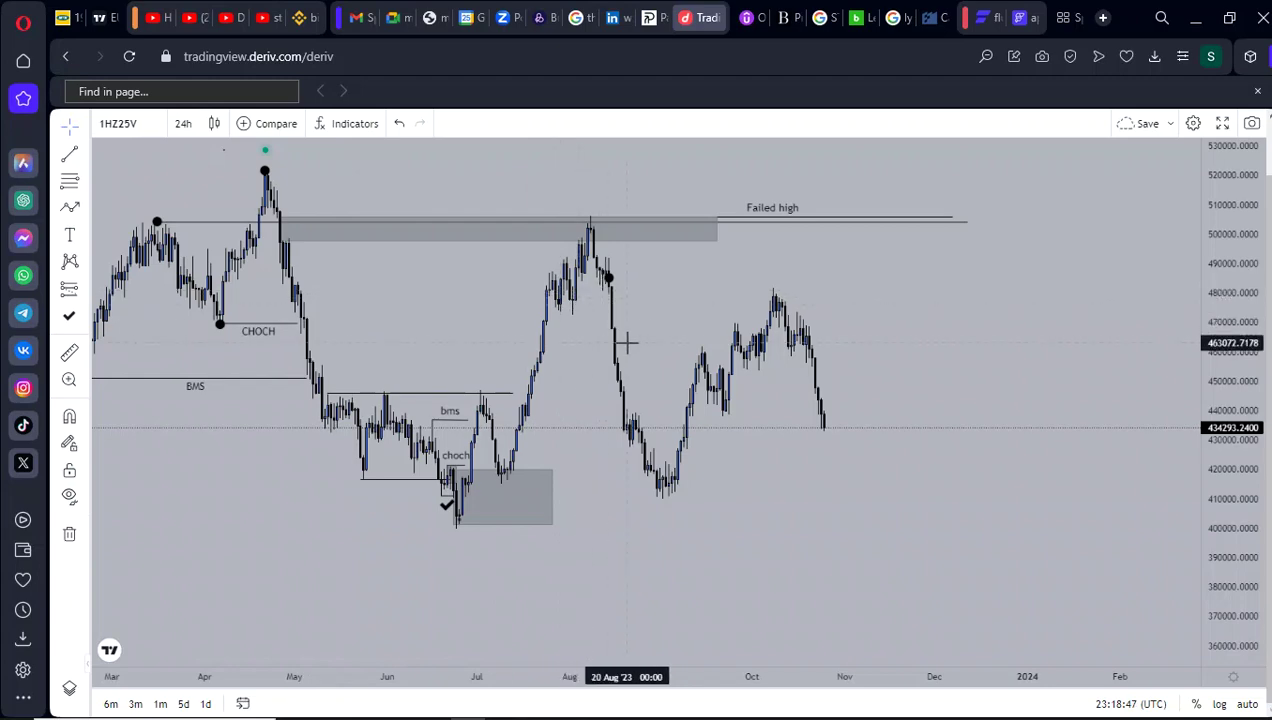
drag(643, 320, 647, 316)
drag(603, 368, 580, 367)
scroll(386, 324, down, 5)
drag(551, 409, 513, 392)
scroll(525, 503, up, 3)
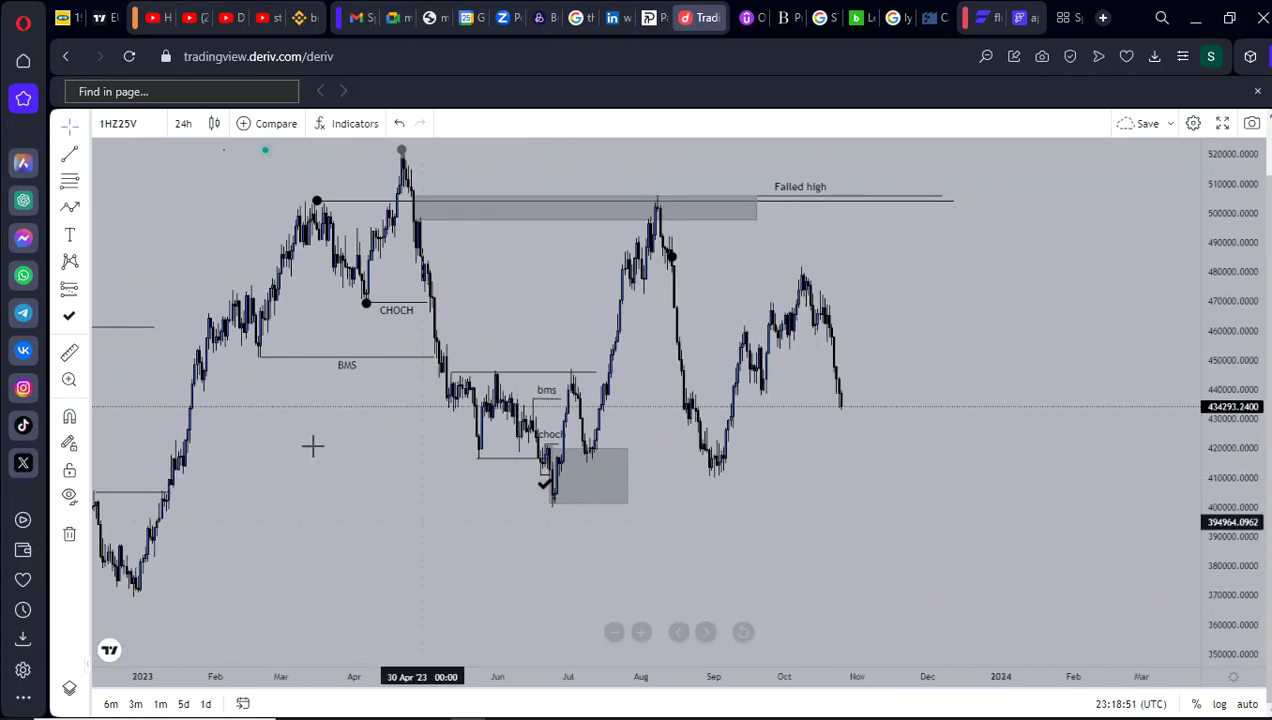
- Draw a rectangle zone at the July 2023 low from 10 July to 3 October 2023, between about 430170 and 415630
click(84, 210)
click(112, 266)
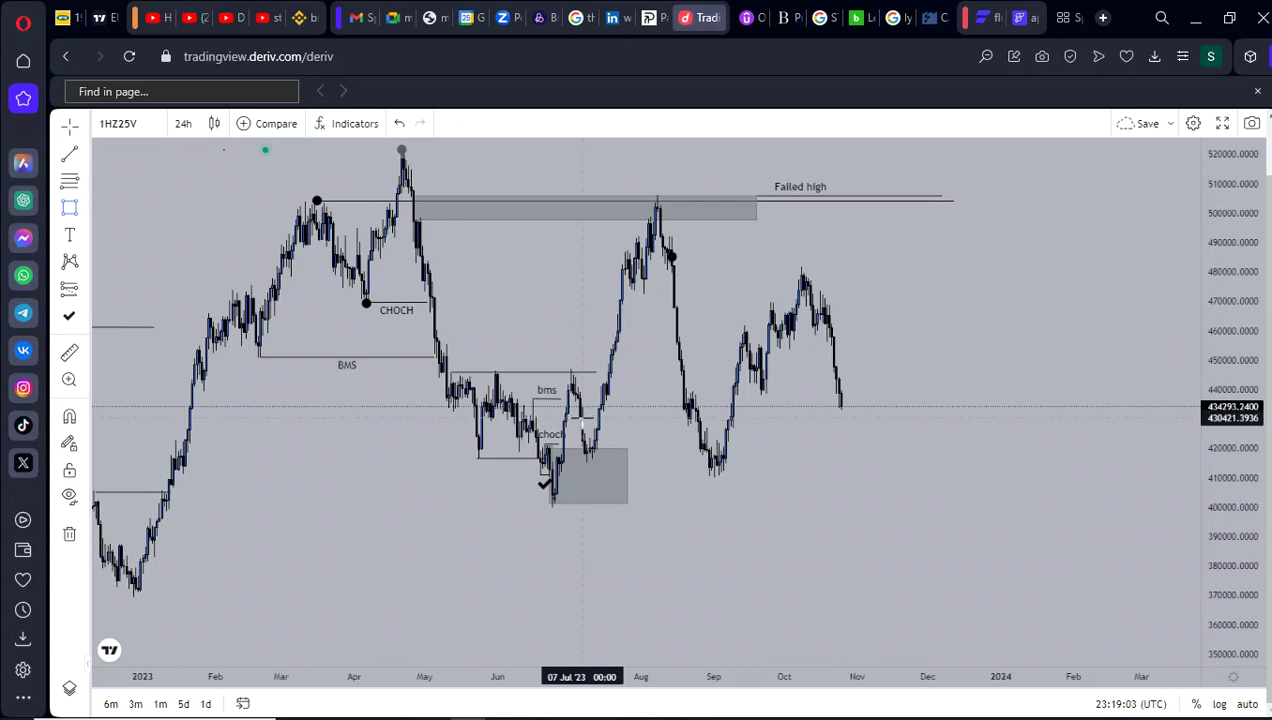
click(789, 461)
click(760, 485)
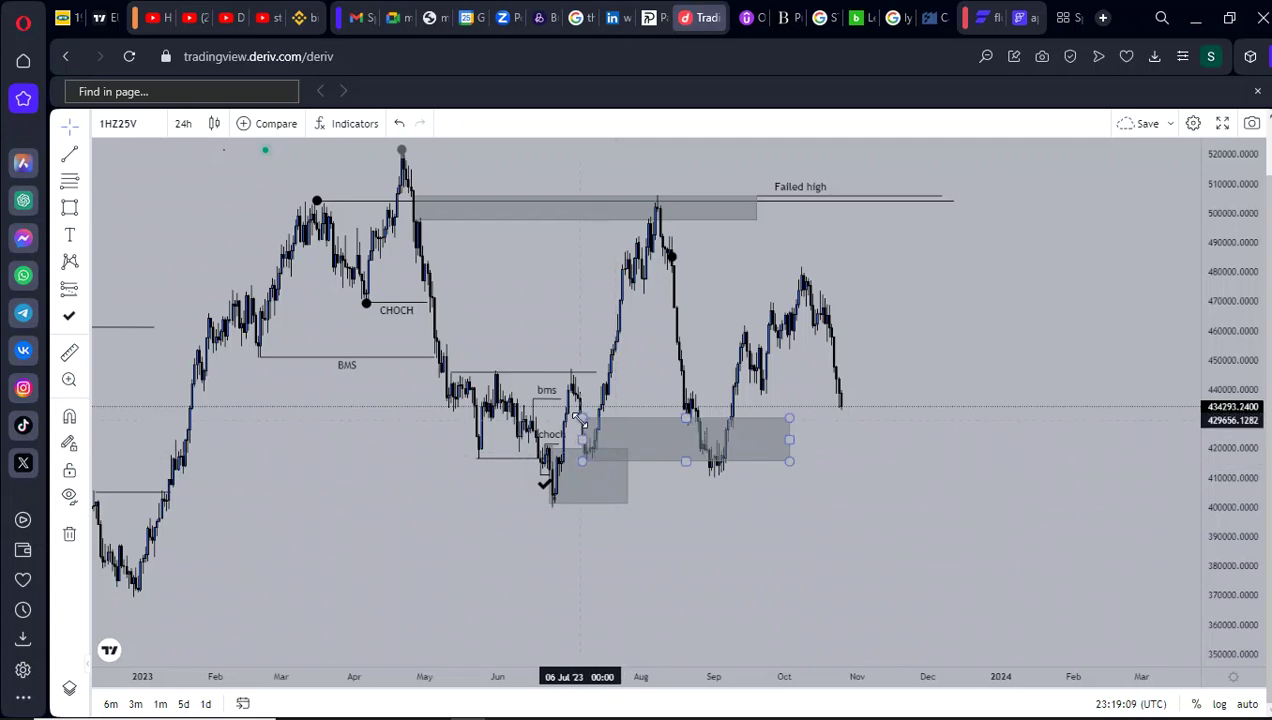
click(578, 418)
drag(578, 418, 572, 418)
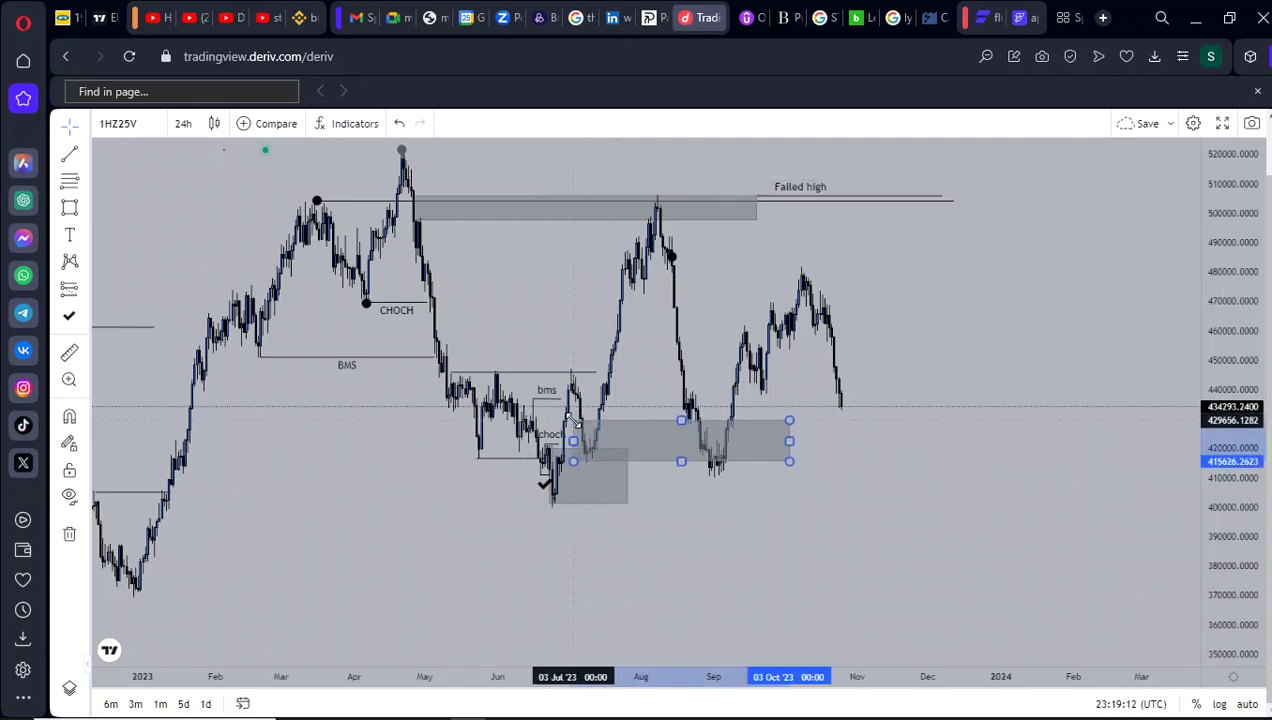
click(636, 416)
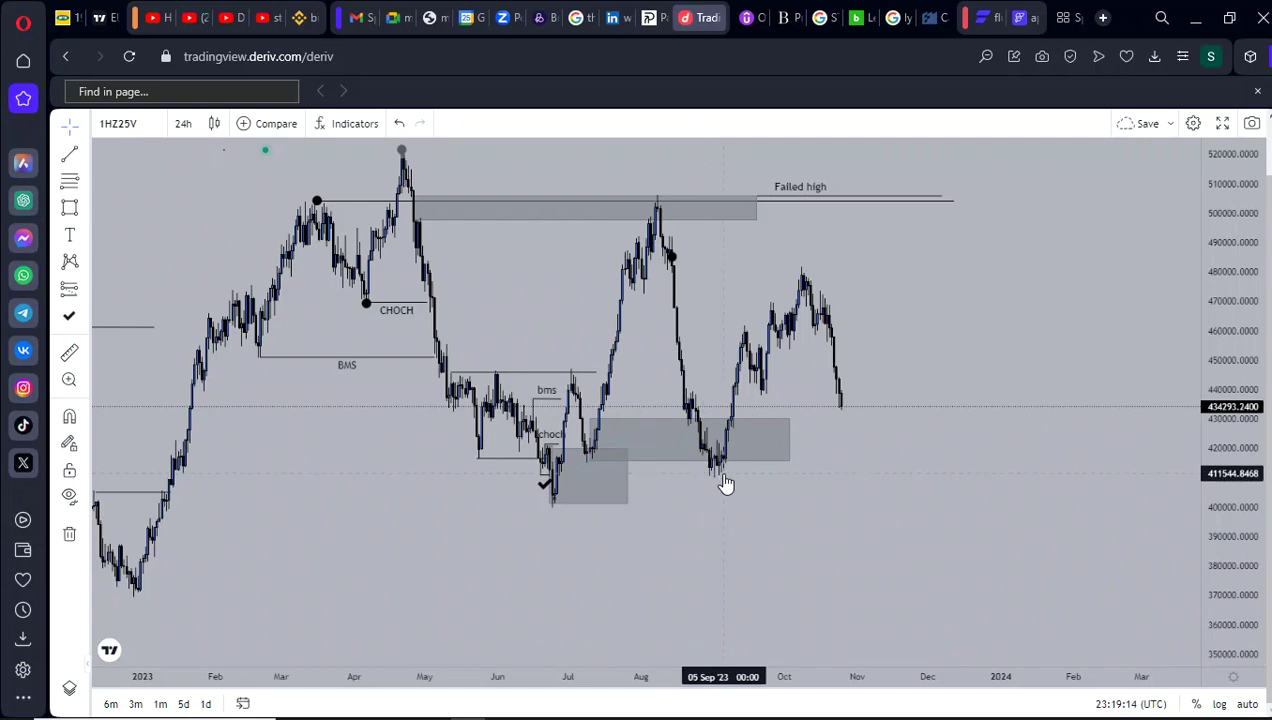
- Extend the lower rectangle zone to 25 October 2023 with its upper edge at about 412310, and delete the rectangle above it
drag(627, 450, 841, 471)
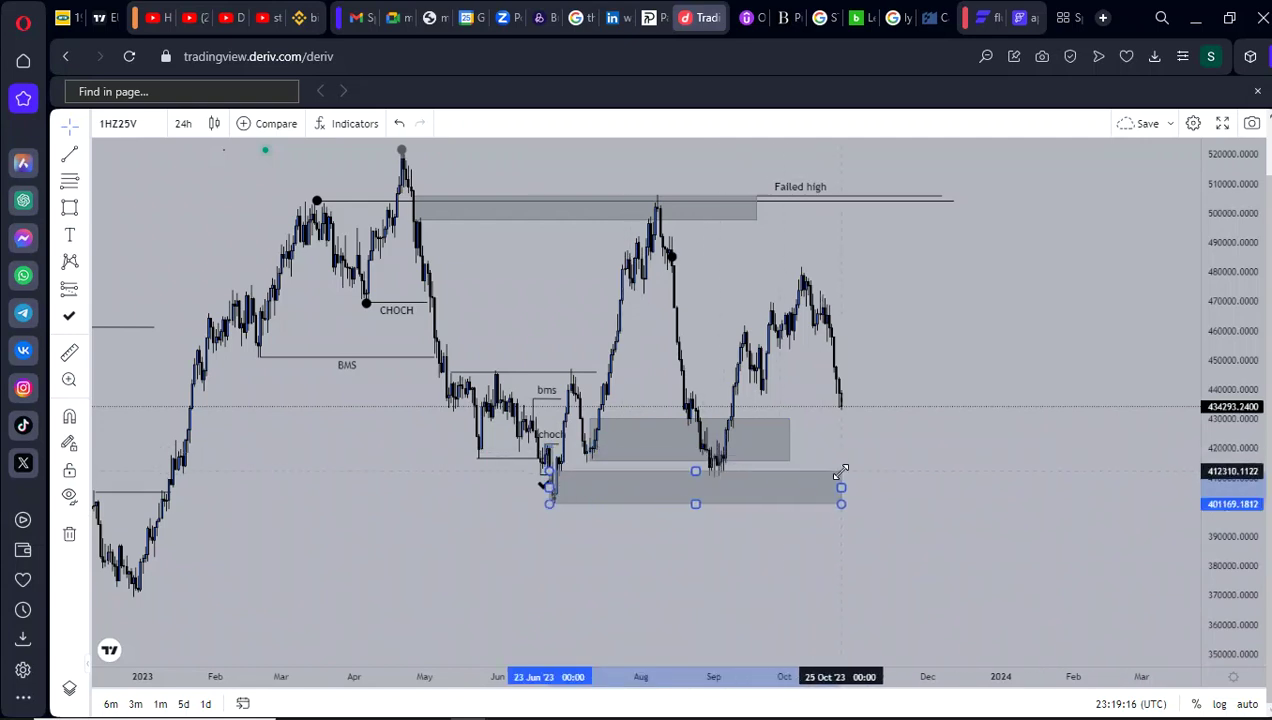
click(891, 511)
scroll(665, 508, up, 3)
click(654, 439)
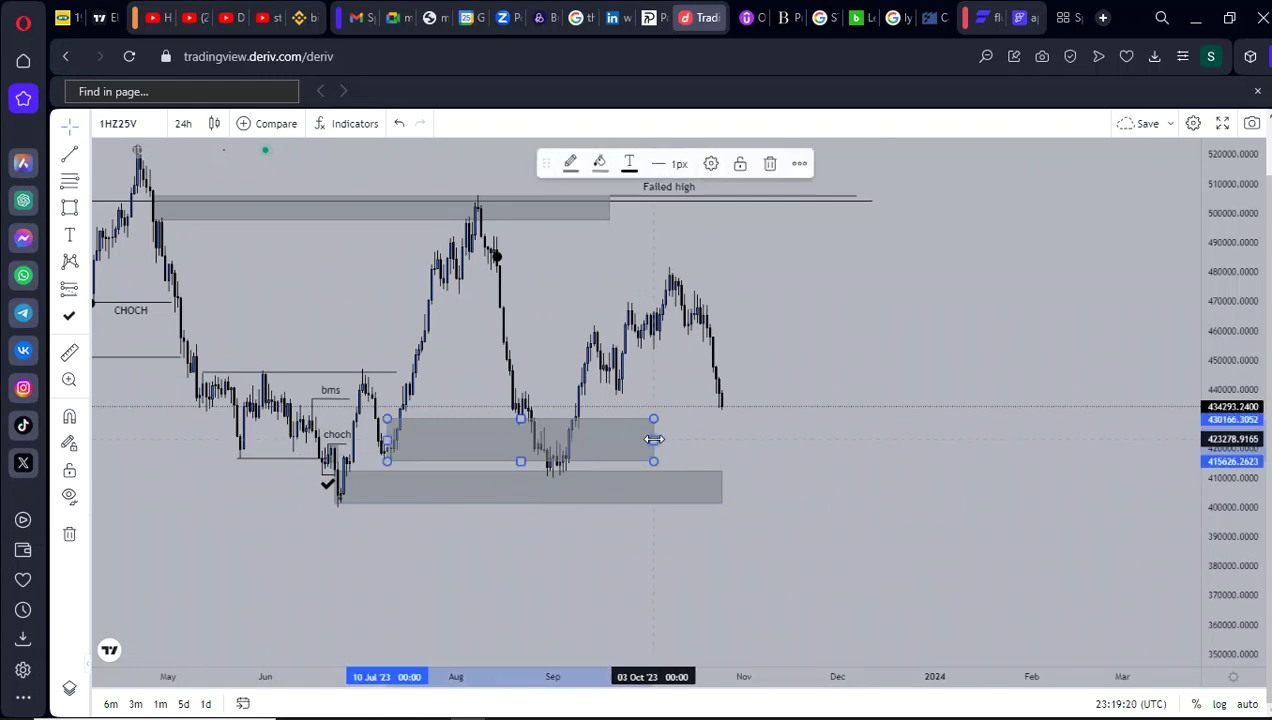
click(761, 168)
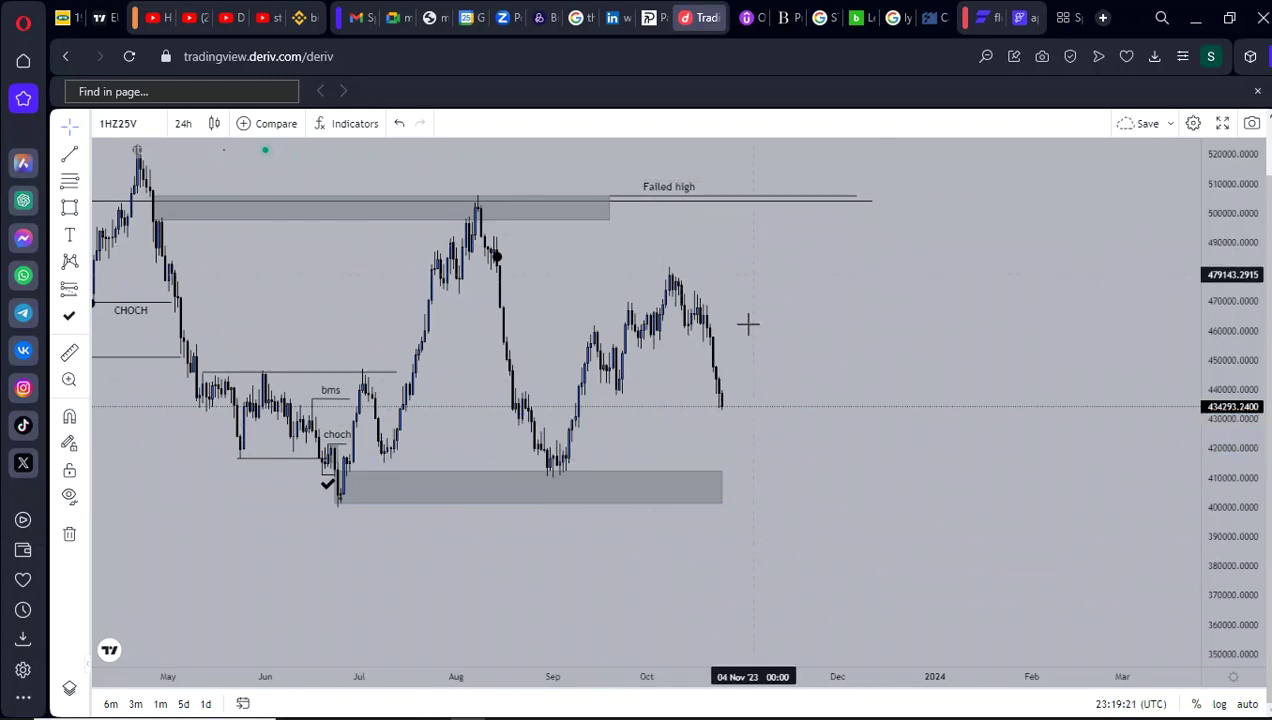
- Raise the lower rectangle zone's upper edge slightly to about 412700, keeping its start at the June 2023 low
scroll(951, 383, up, 5)
drag(1027, 432, 1109, 410)
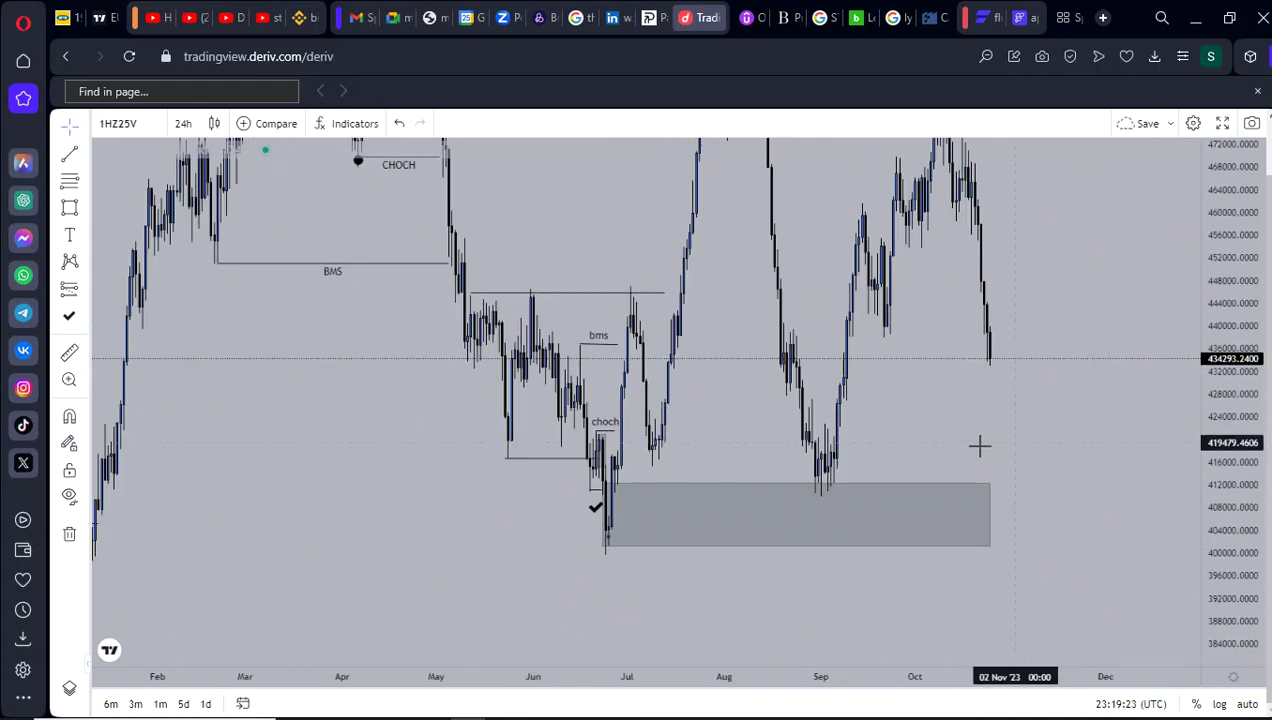
scroll(963, 450, up, 5)
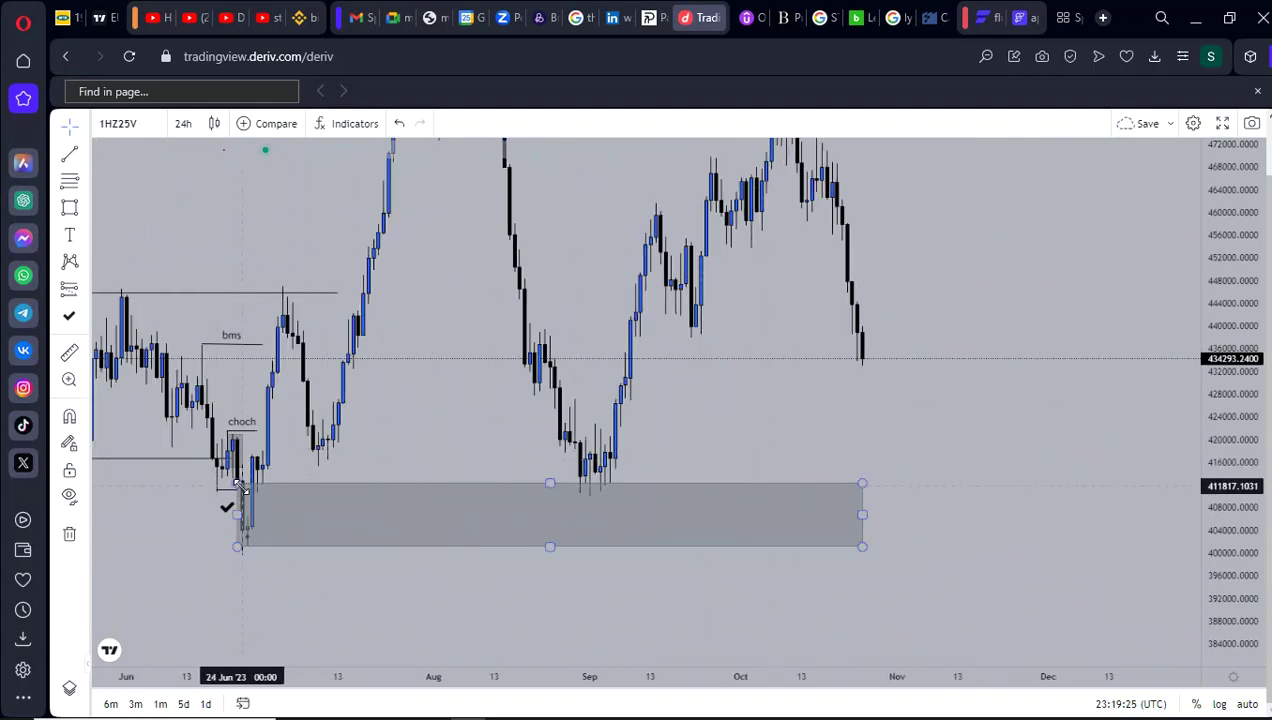
drag(240, 487, 236, 482)
click(335, 471)
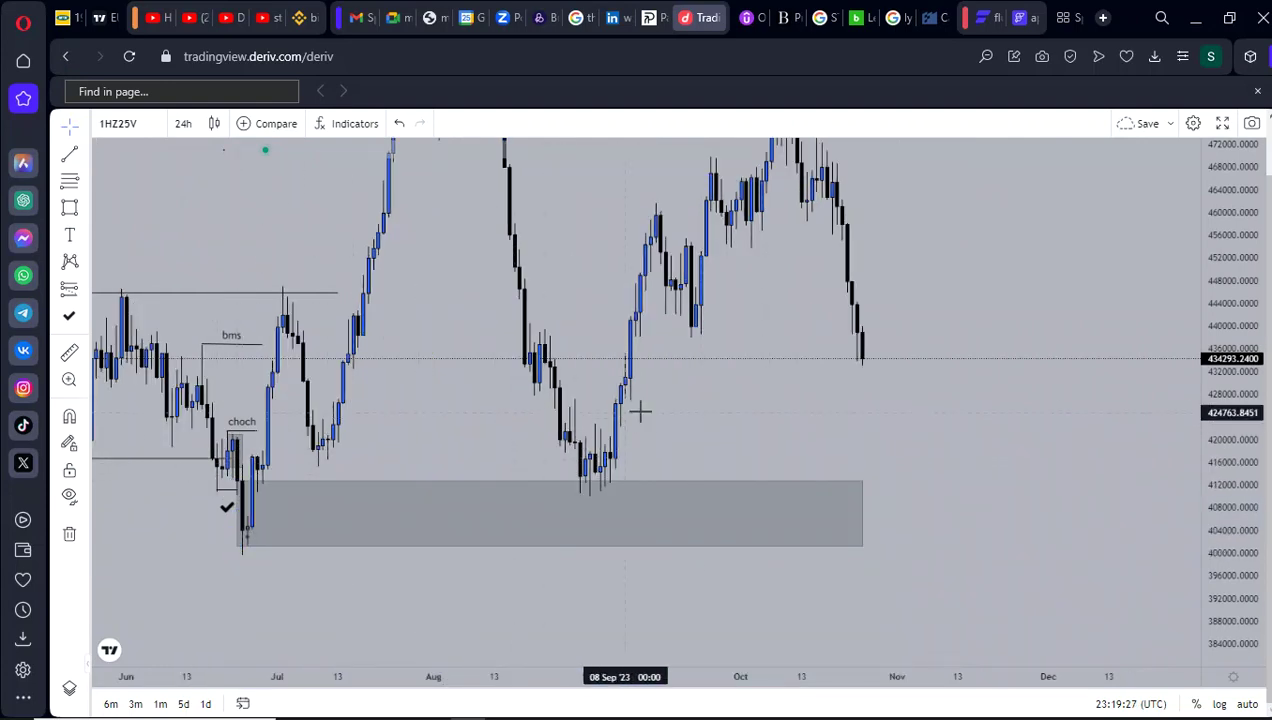
- Draw a horizontal trend line at about 415000 from the July 2023 low to the late-August candles
scroll(761, 417, down, 4)
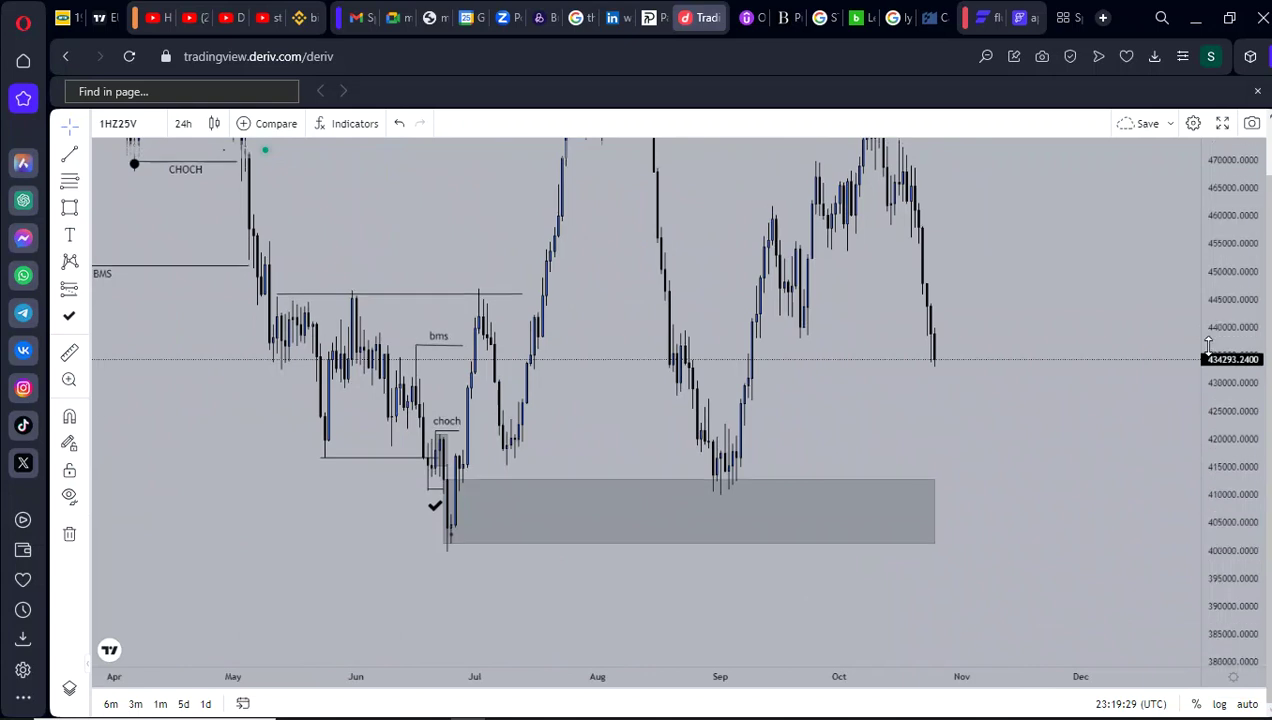
scroll(1198, 333, up, 3)
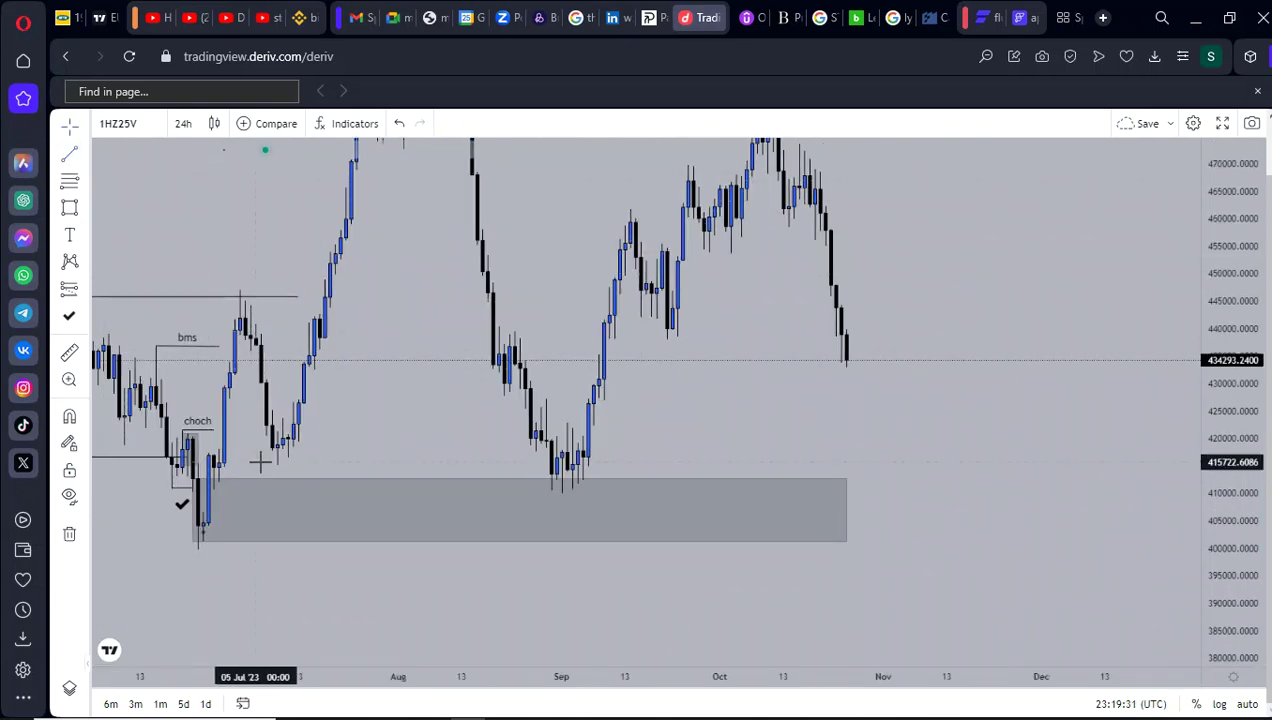
click(278, 466)
click(547, 466)
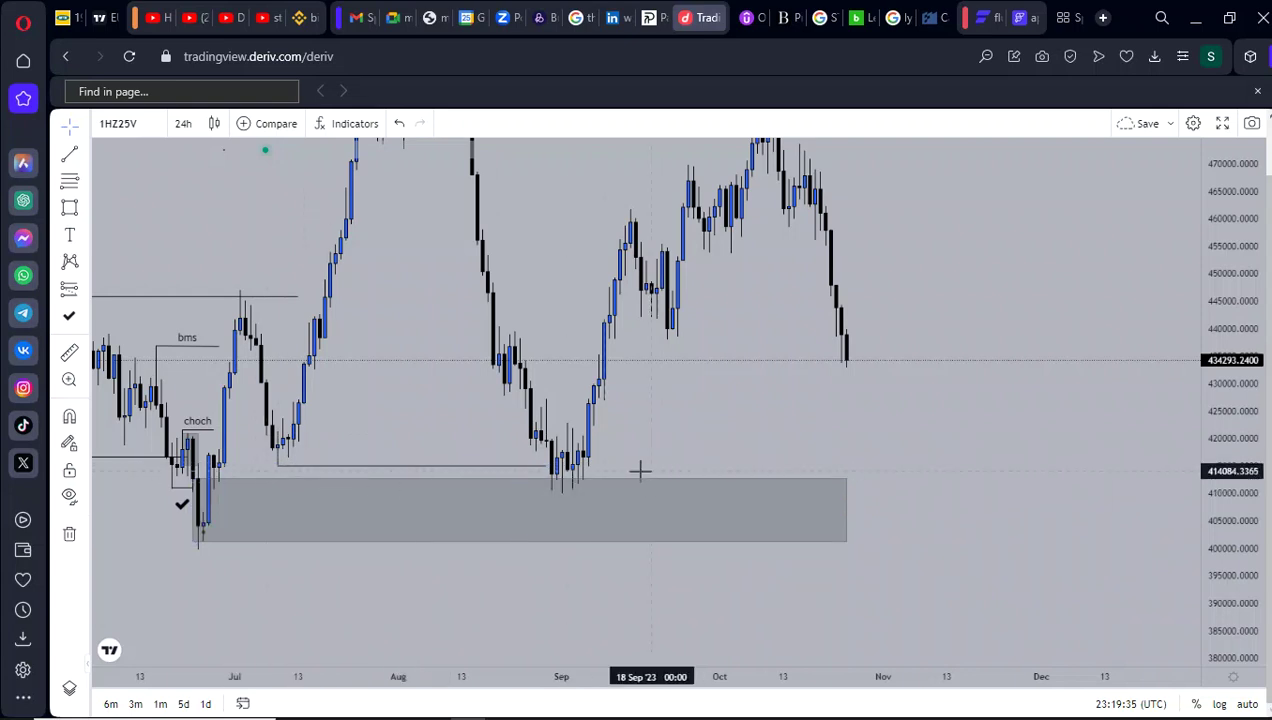
click(205, 488)
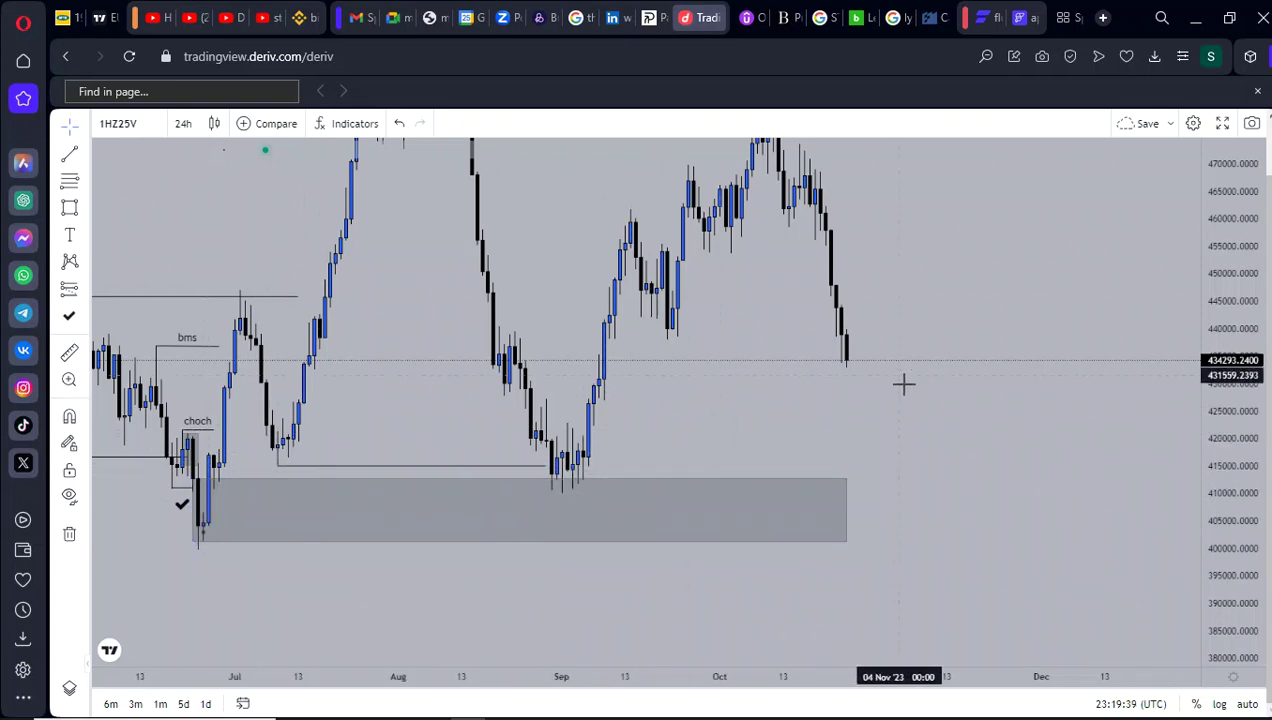
- Examine the price structure from 2022 to October 2023 around the failed high, the marked swing points and the lower zone
drag(897, 374, 904, 433)
drag(1242, 385, 1238, 456)
scroll(960, 473, down, 4)
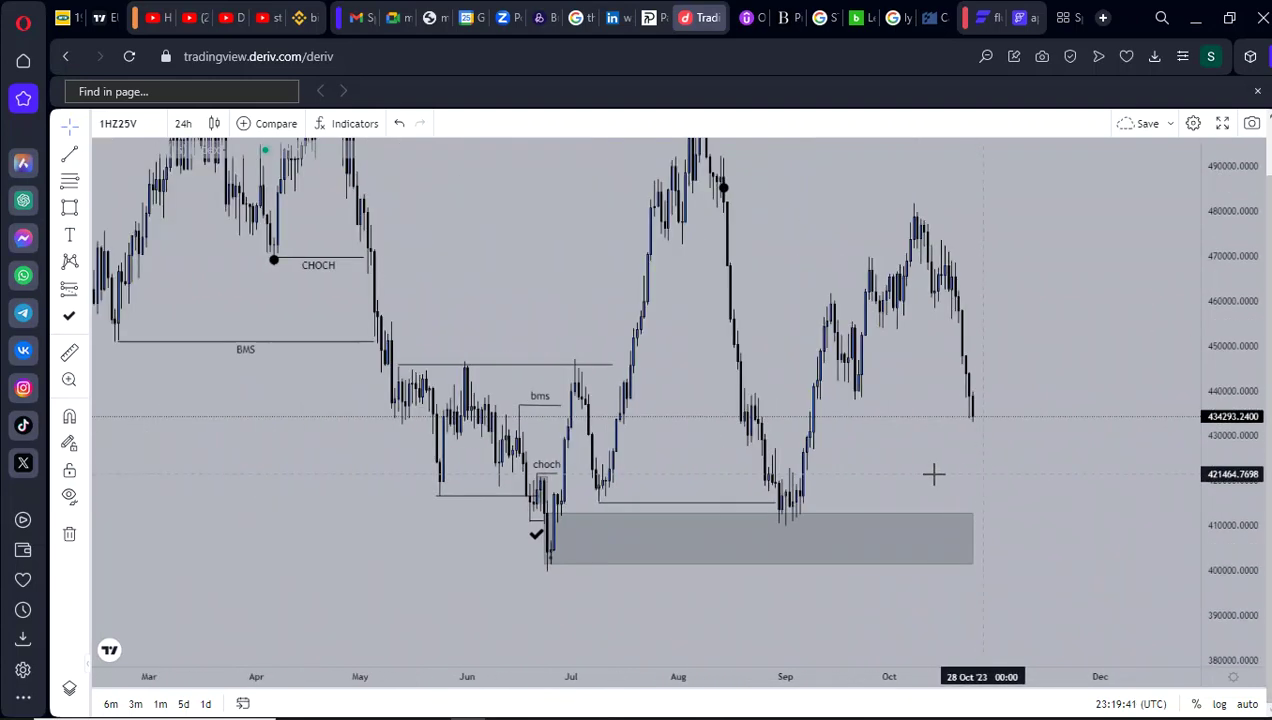
drag(940, 482, 935, 564)
scroll(936, 478, up, 3)
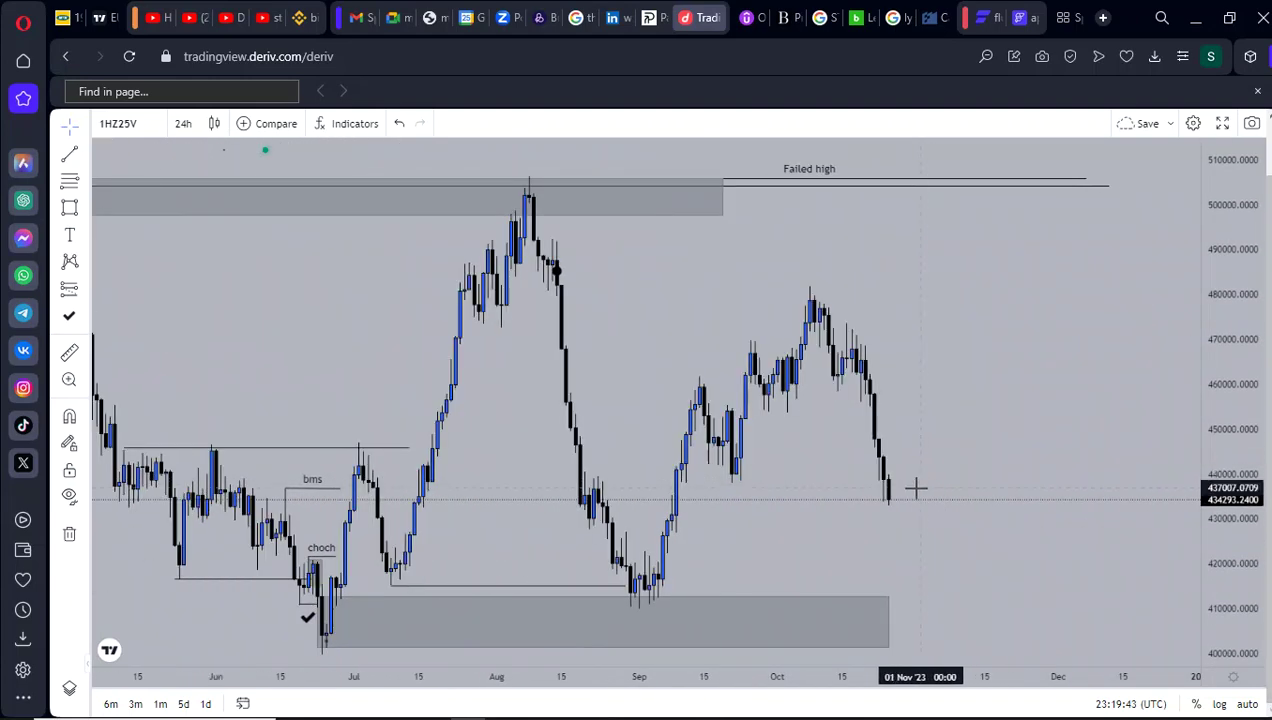
click(550, 198)
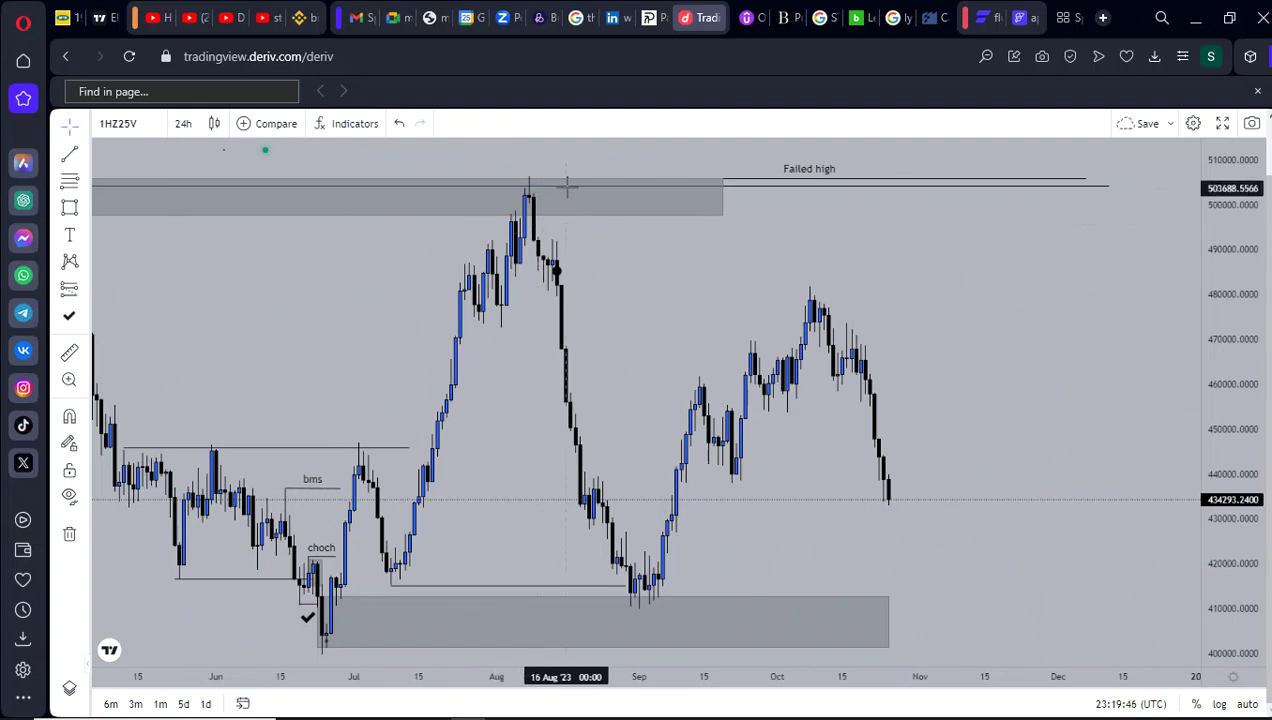
scroll(882, 398, down, 4)
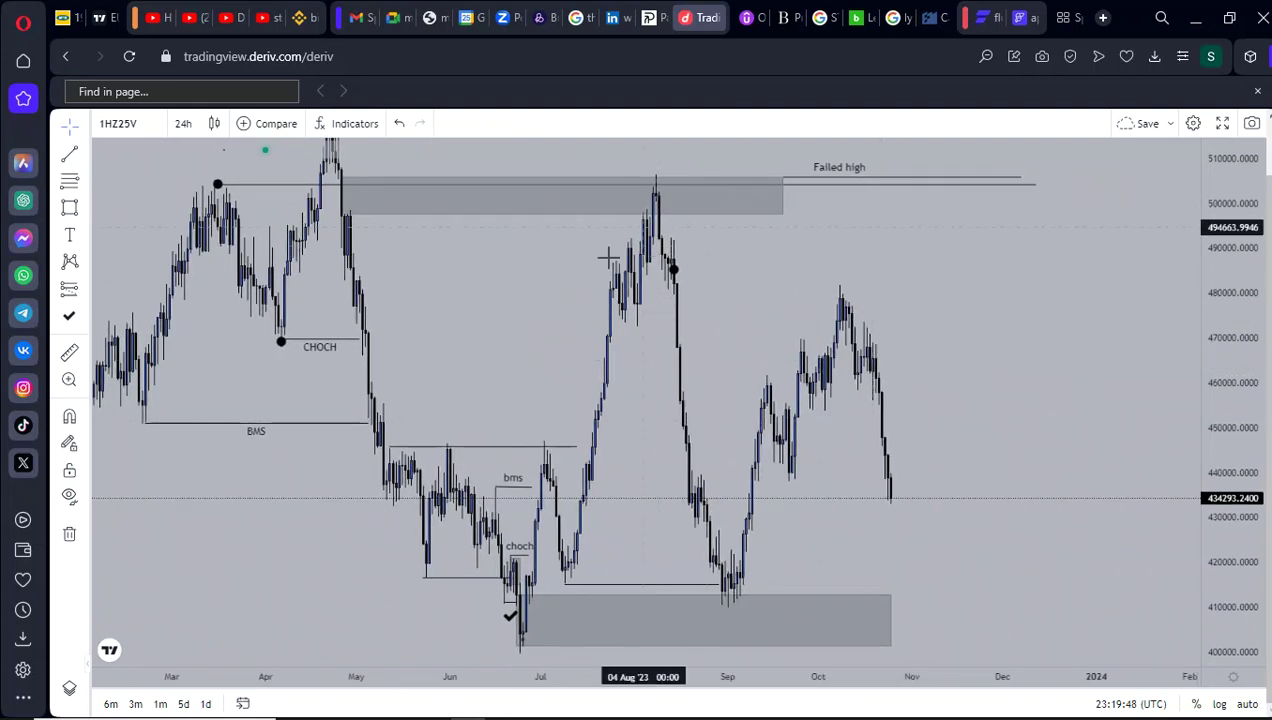
drag(798, 355, 736, 331)
scroll(902, 337, down, 5)
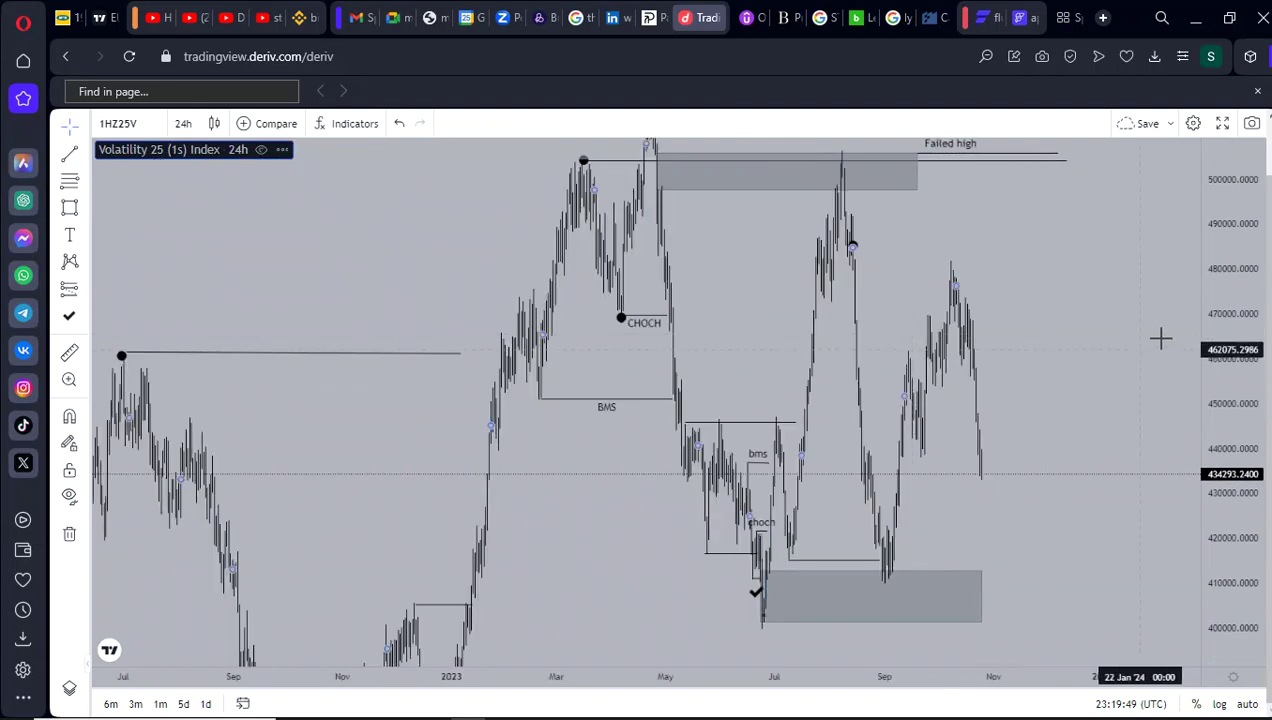
drag(1235, 299, 1233, 513)
drag(1129, 484, 1085, 337)
scroll(1070, 360, down, 6)
drag(974, 483, 795, 562)
scroll(945, 520, up, 2)
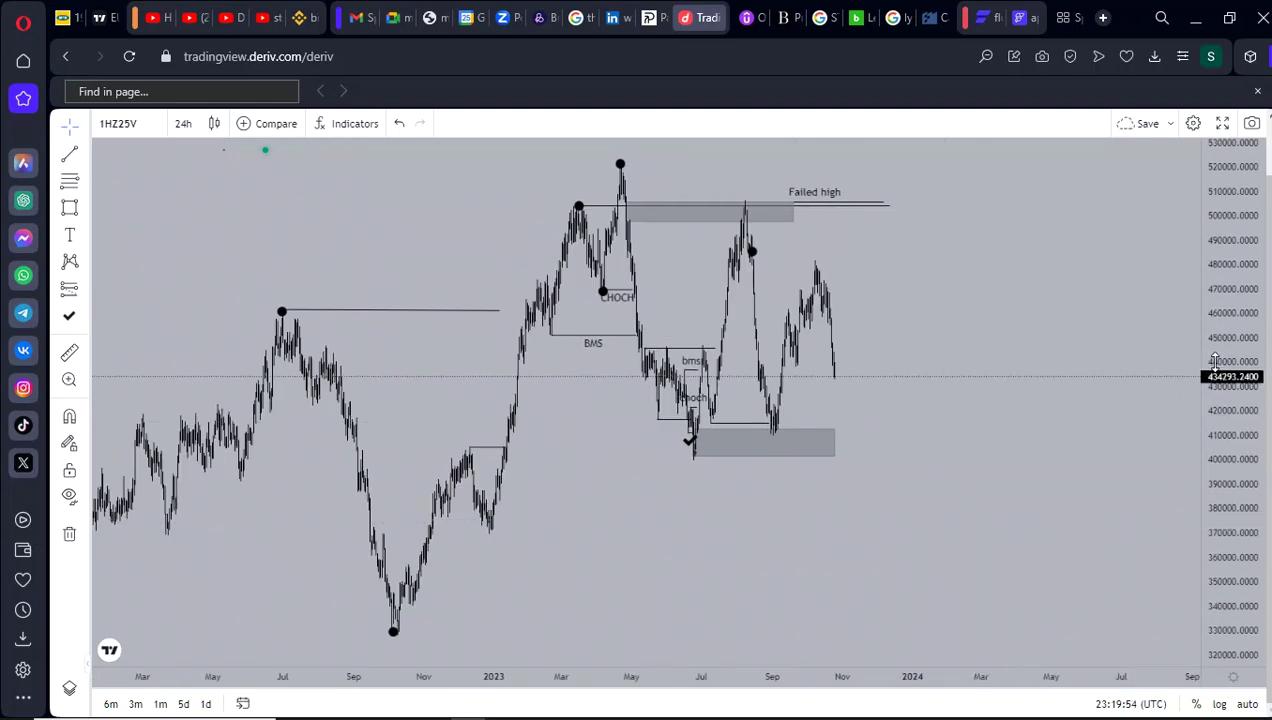
drag(1235, 362, 1232, 527)
scroll(1045, 527, down, 3)
scroll(877, 517, up, 2)
drag(1227, 629, 1225, 390)
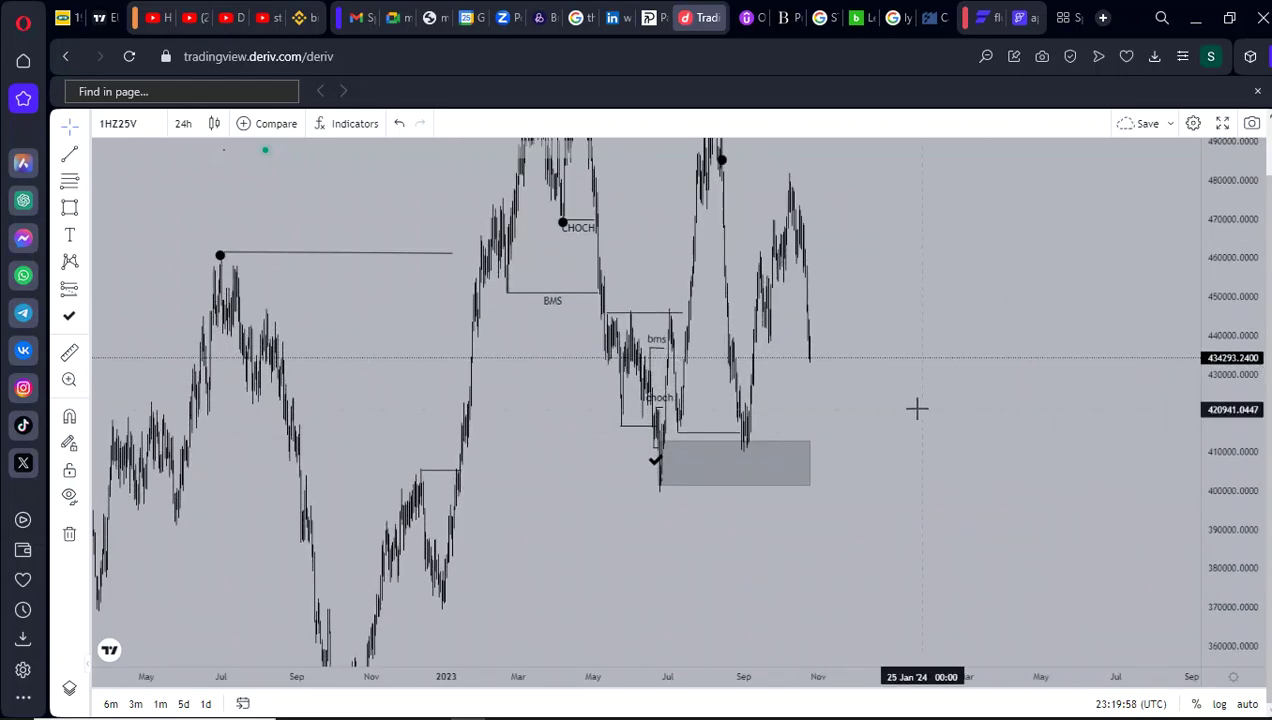
- Trace the upswing with a path from the early-September 2023 low through the September and early-October swing points to the October high
drag(912, 421, 1182, 537)
scroll(890, 465, up, 10)
scroll(846, 446, up, 1)
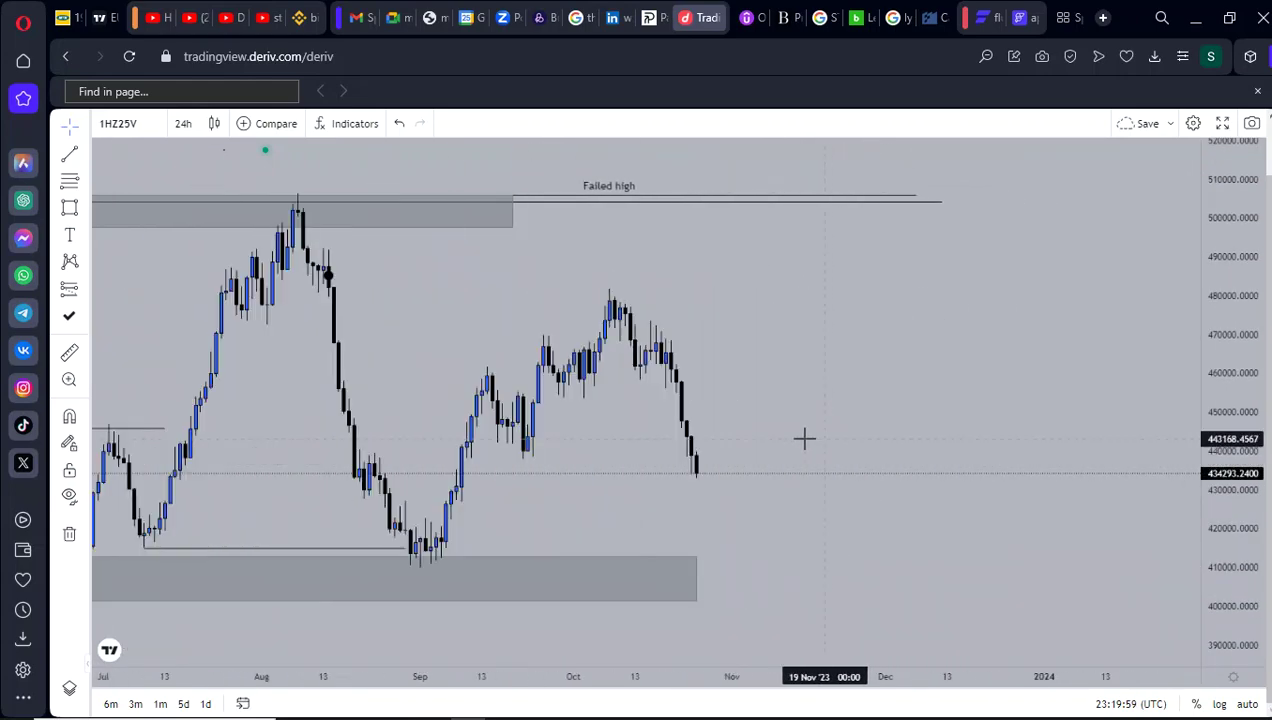
click(86, 216)
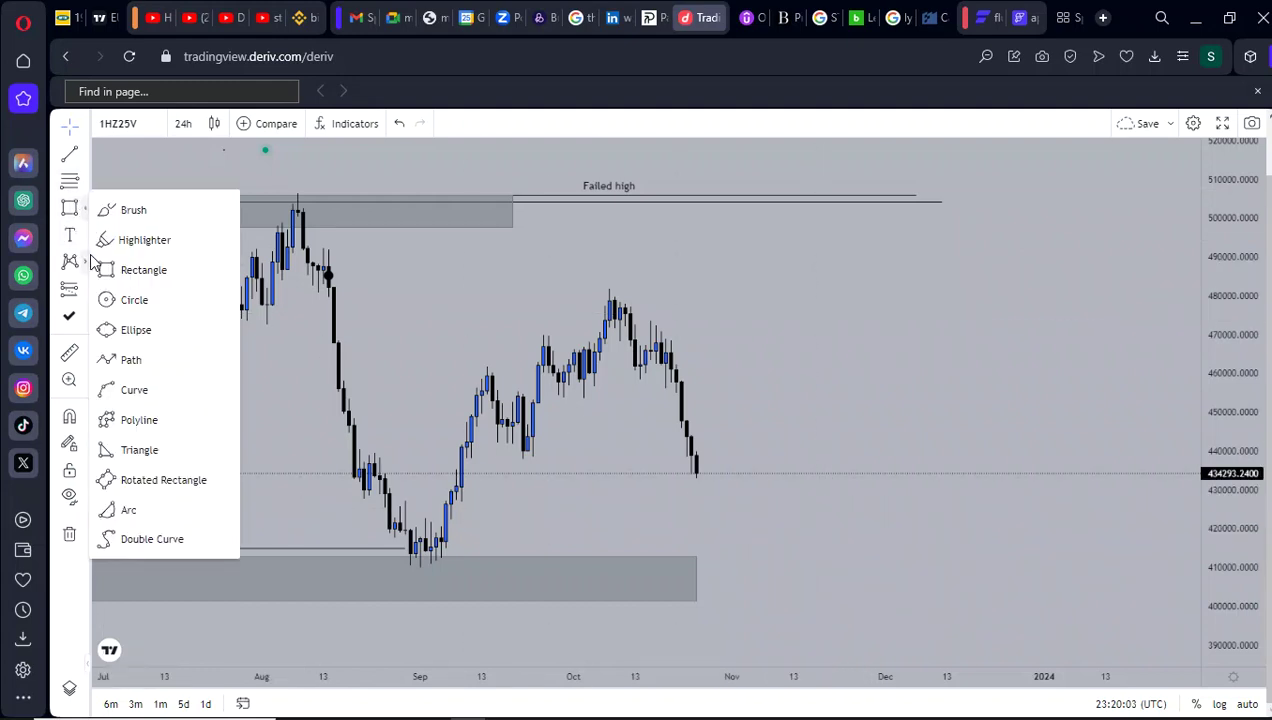
click(153, 348)
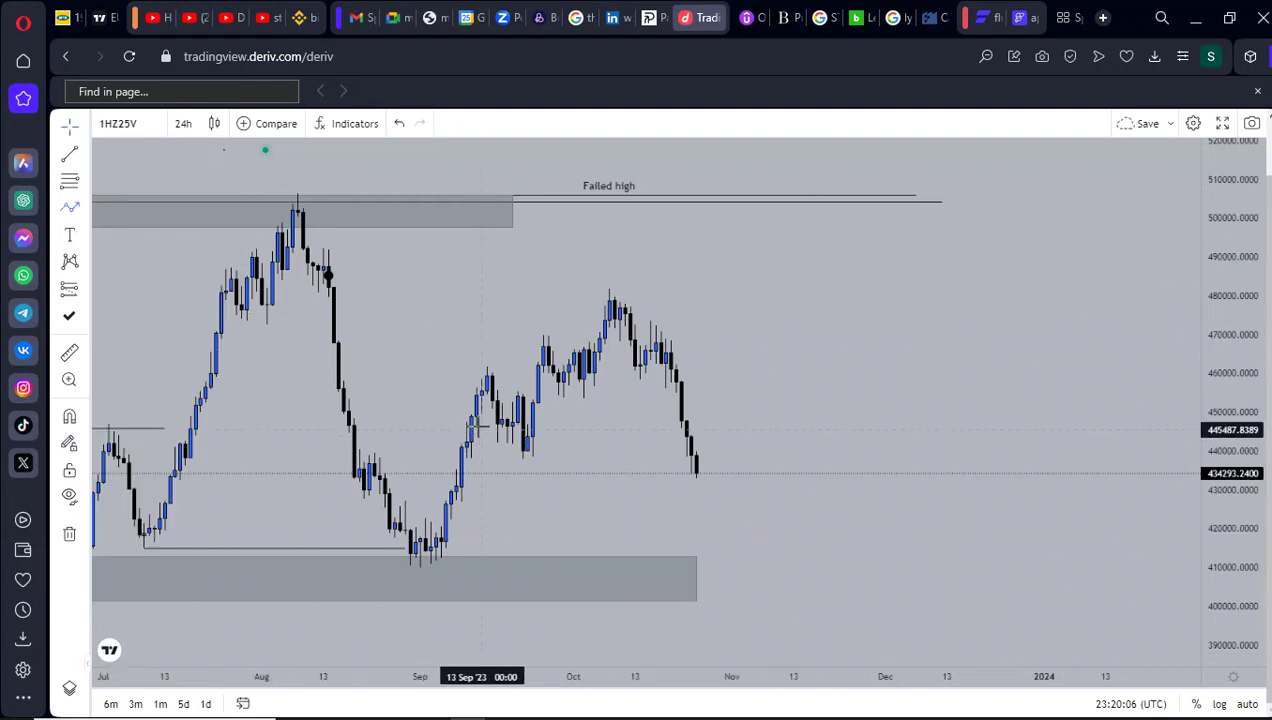
click(430, 558)
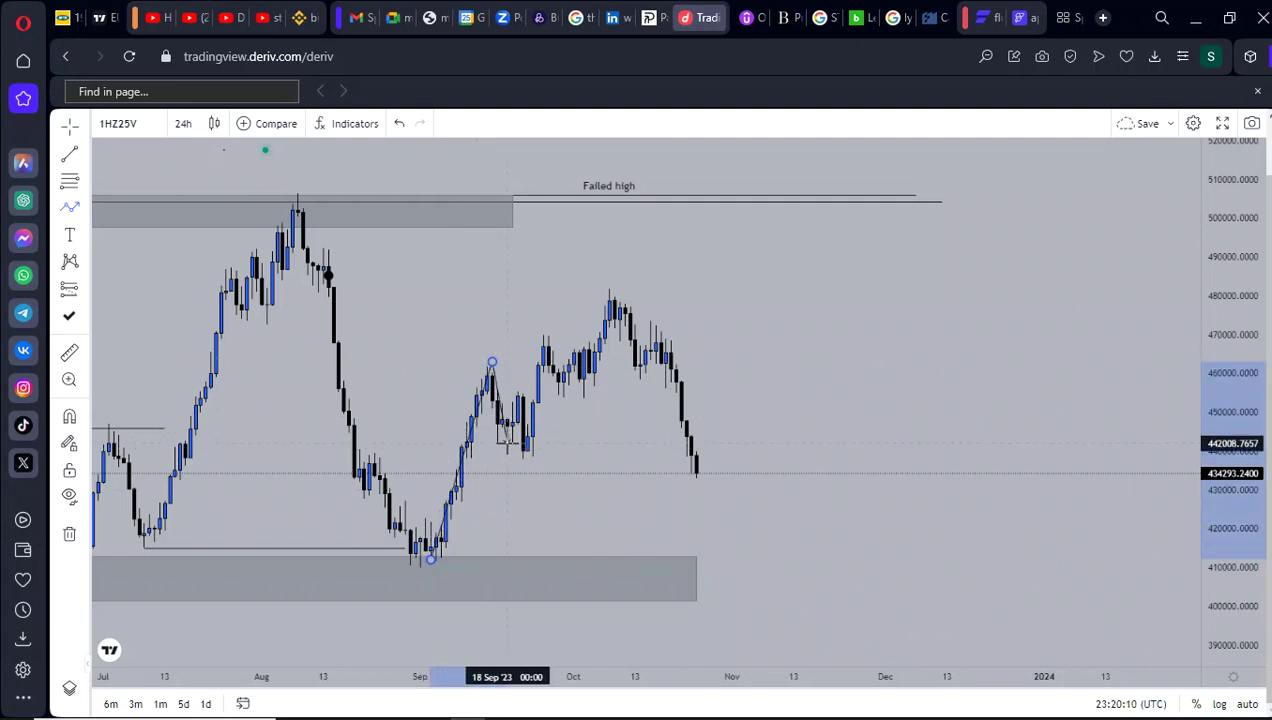
click(521, 455)
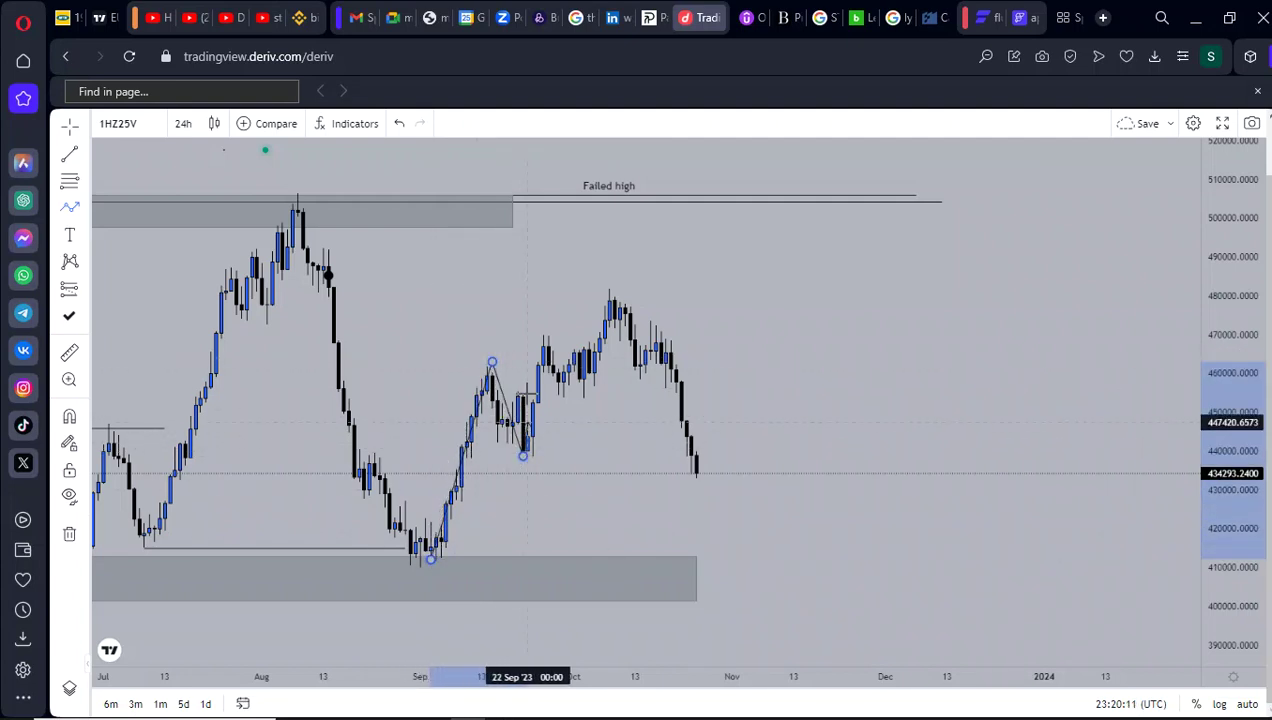
click(542, 331)
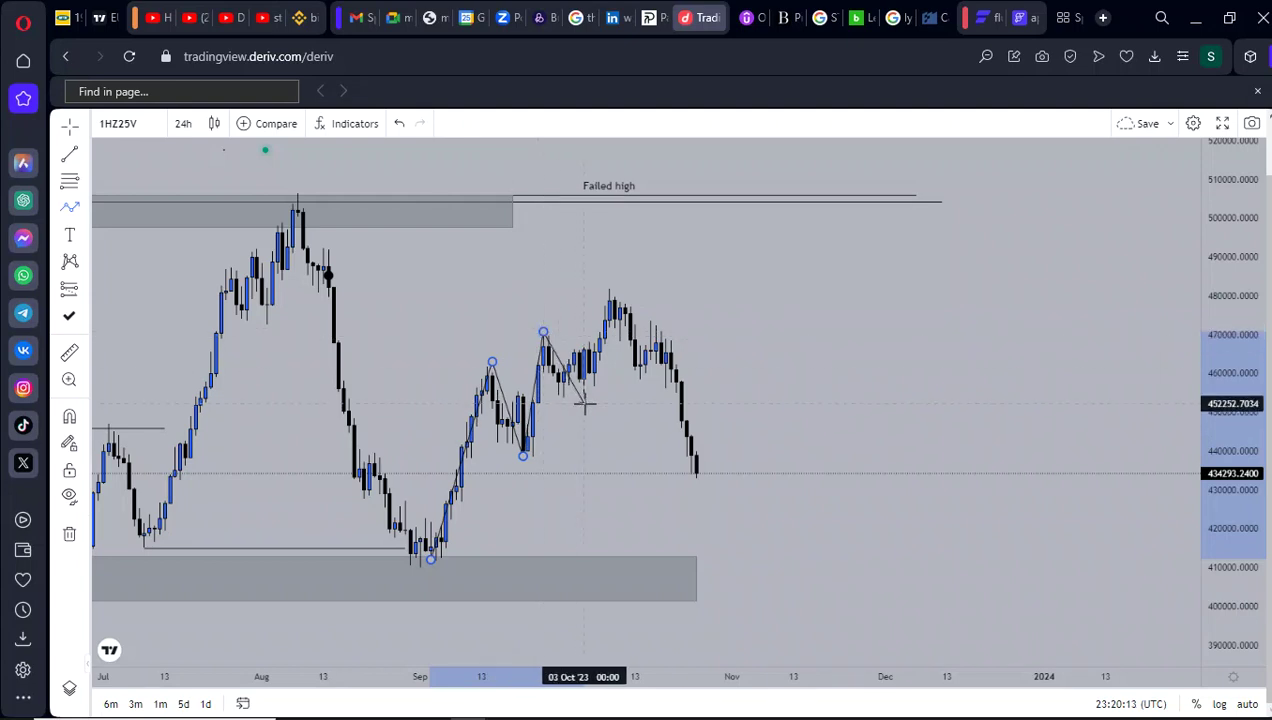
click(584, 404)
double_click(610, 292)
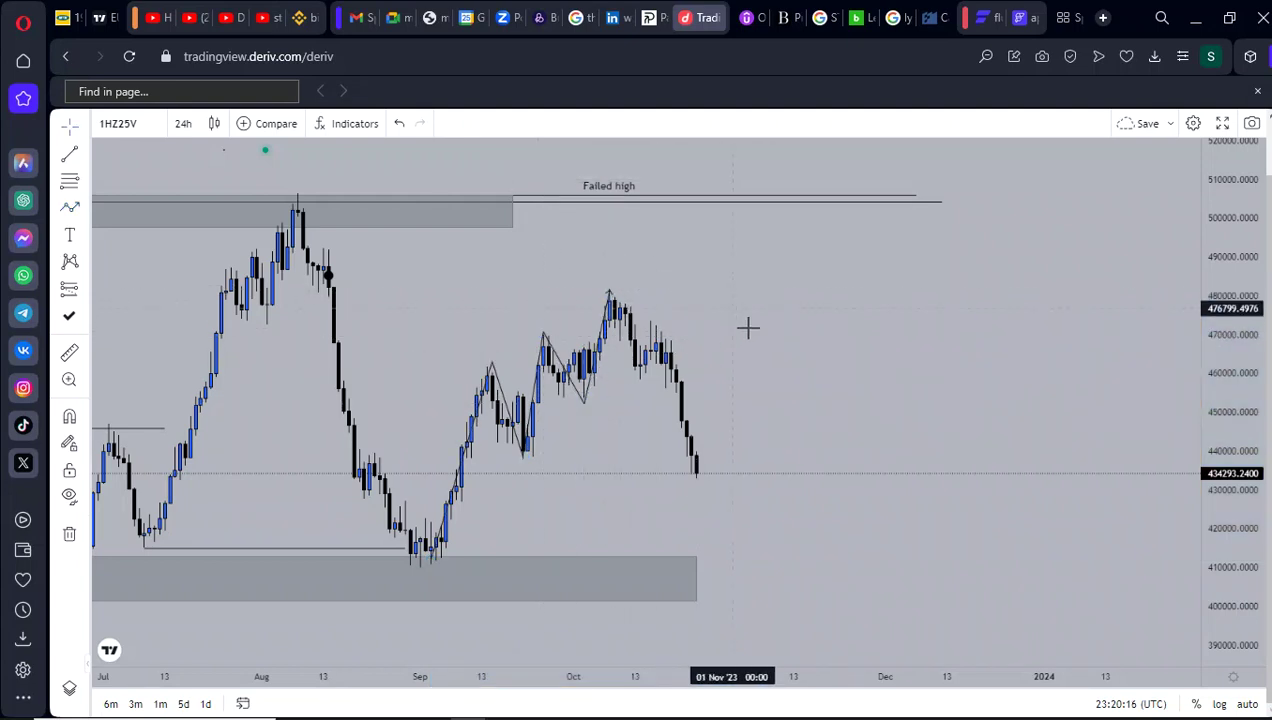
- Draw a rectangle zone from the 21 September 2023 candle to about 11 October, between about 454200 and 438900
scroll(730, 340, up, 3)
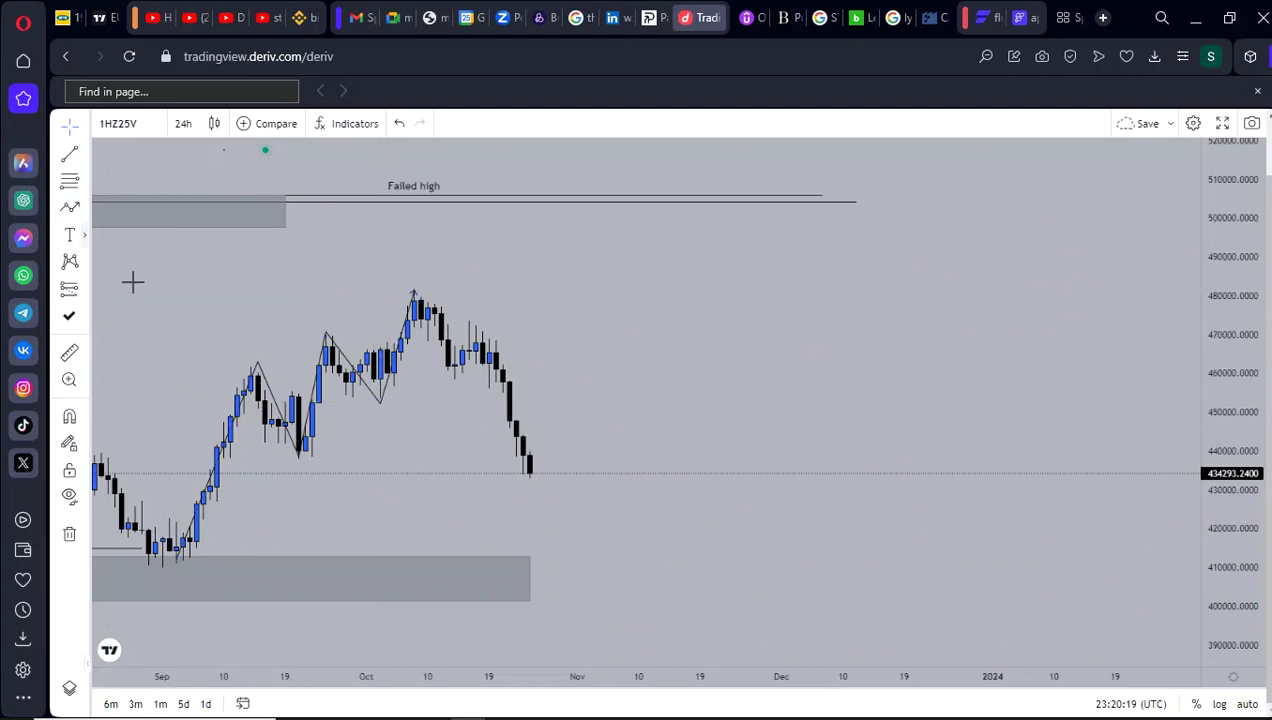
click(83, 211)
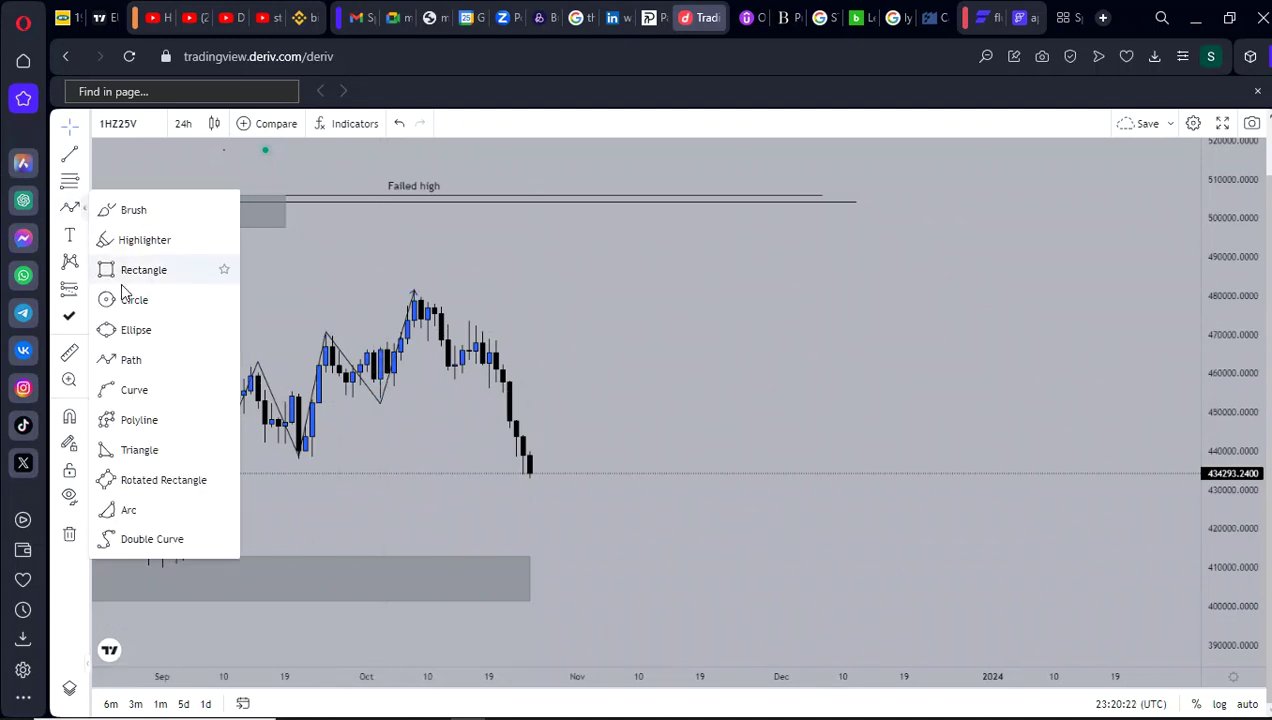
click(120, 270)
mouse_move(298, 396)
mouse_down()
mouse_move(434, 437)
mouse_move(434, 454)
mouse_up()
mouse_move(590, 553)
mouse_down()
mouse_move(677, 580)
mouse_move(855, 599)
mouse_up()
scroll(800, 589, up, 2)
drag(570, 585, 457, 561)
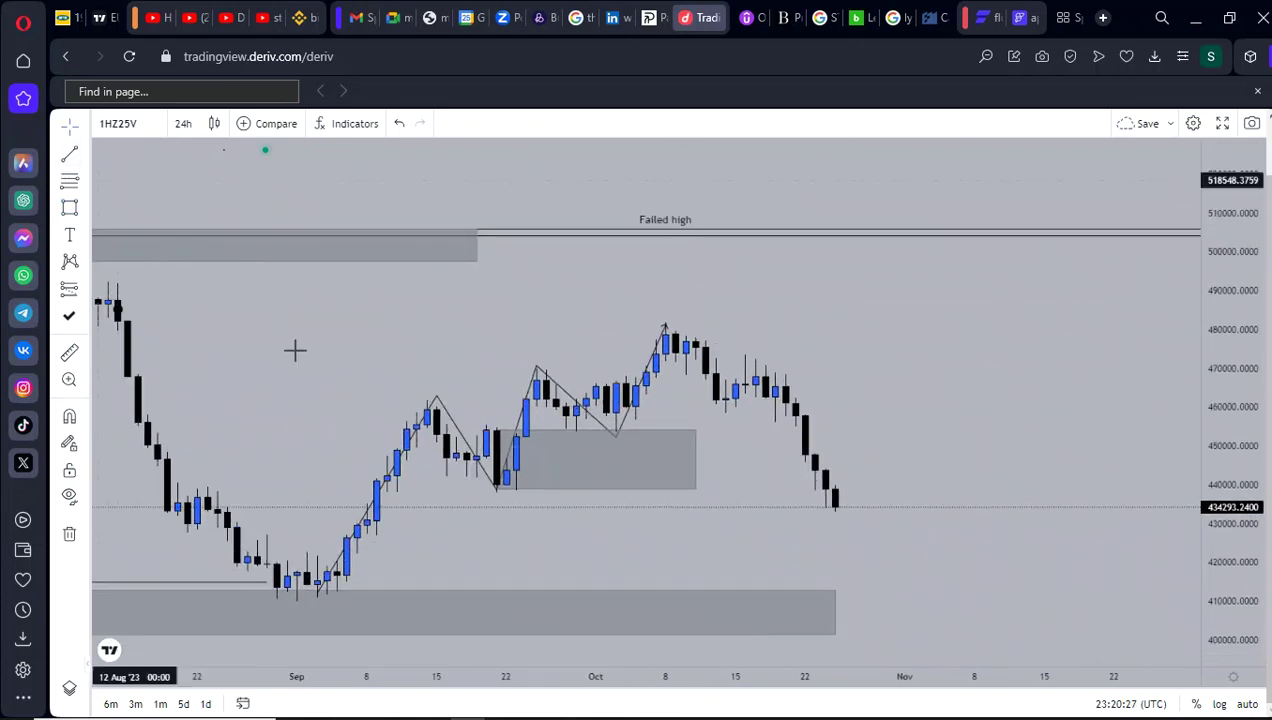
- Draw a short horizontal trend line at about 441600 from 16 to 20 September 2023, and delete the swing path
click(445, 479)
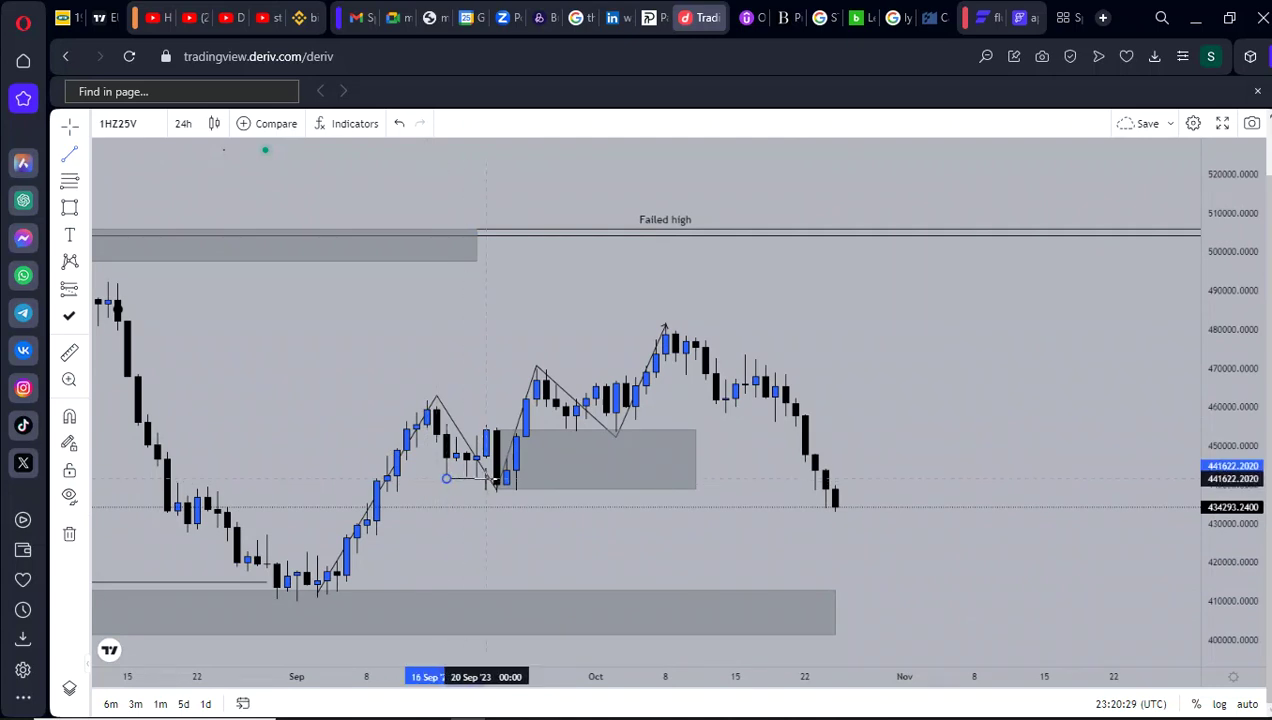
click(493, 479)
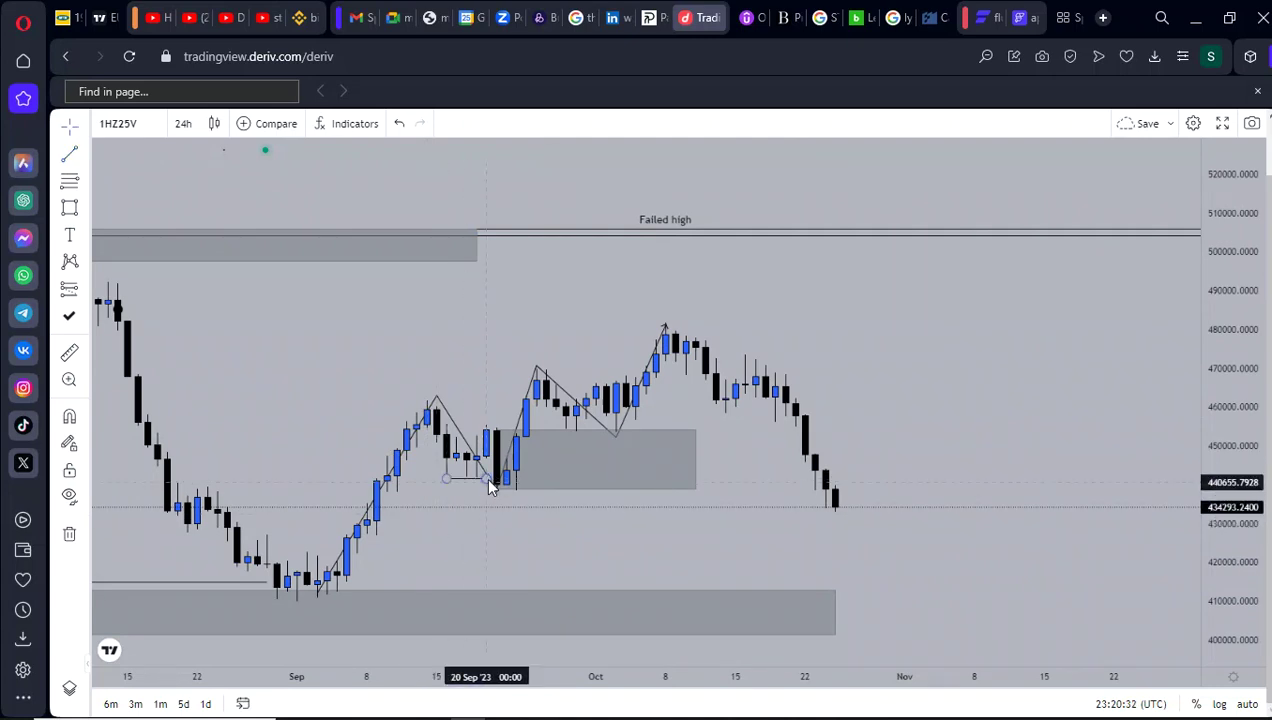
click(463, 446)
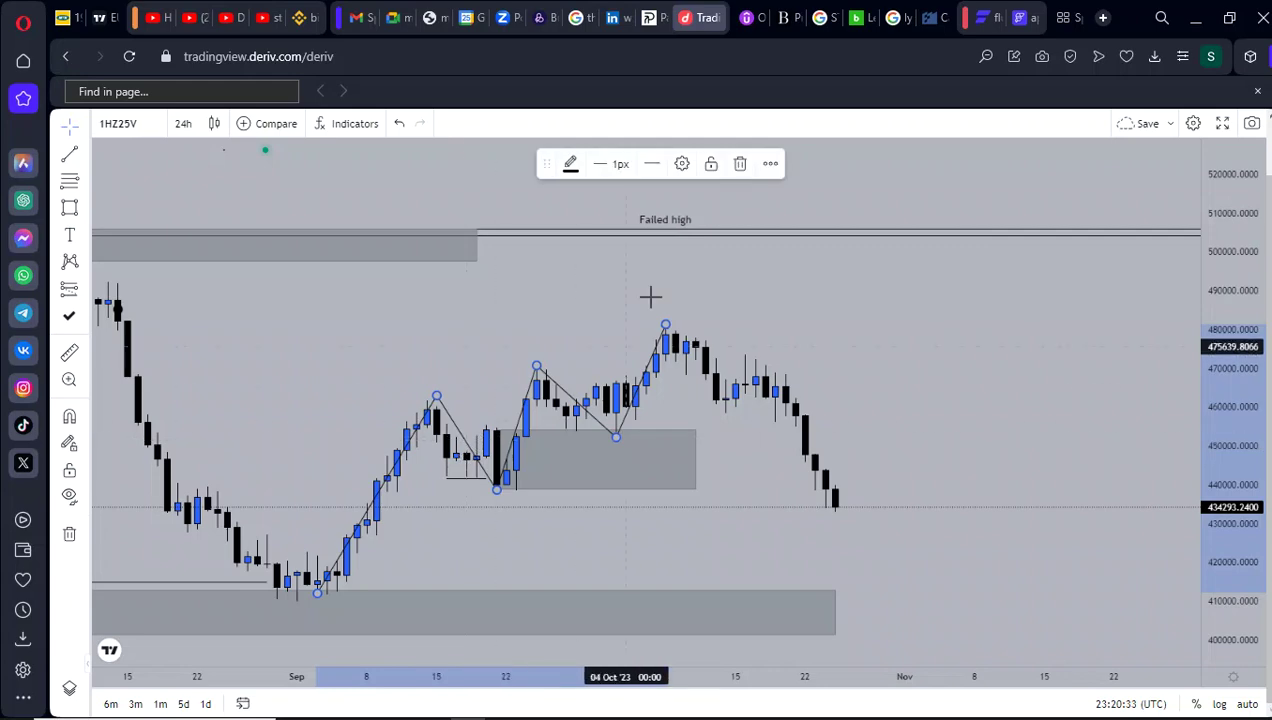
click(740, 168)
- Draw a short horizontal trend line at about 453600 under the lows from 29 September to early October 2023
scroll(682, 337, down, 4)
drag(682, 391, 484, 420)
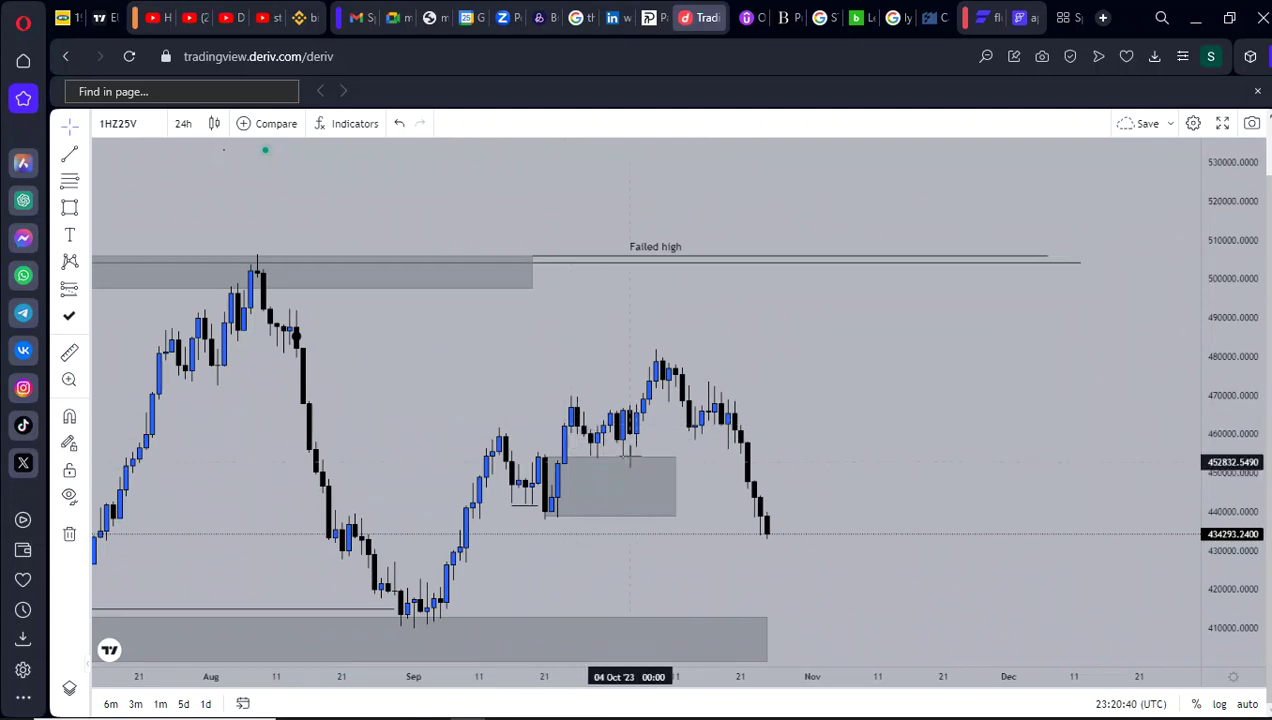
scroll(638, 469, up, 2)
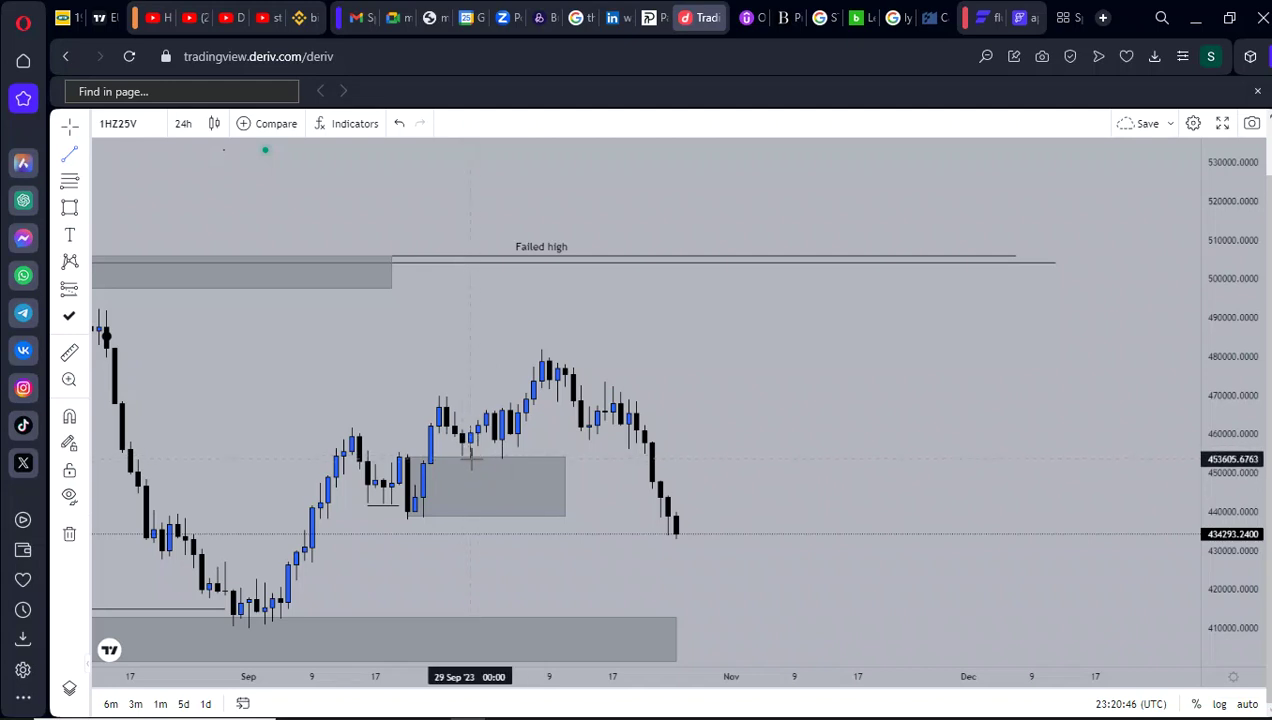
scroll(600, 405, down, 1)
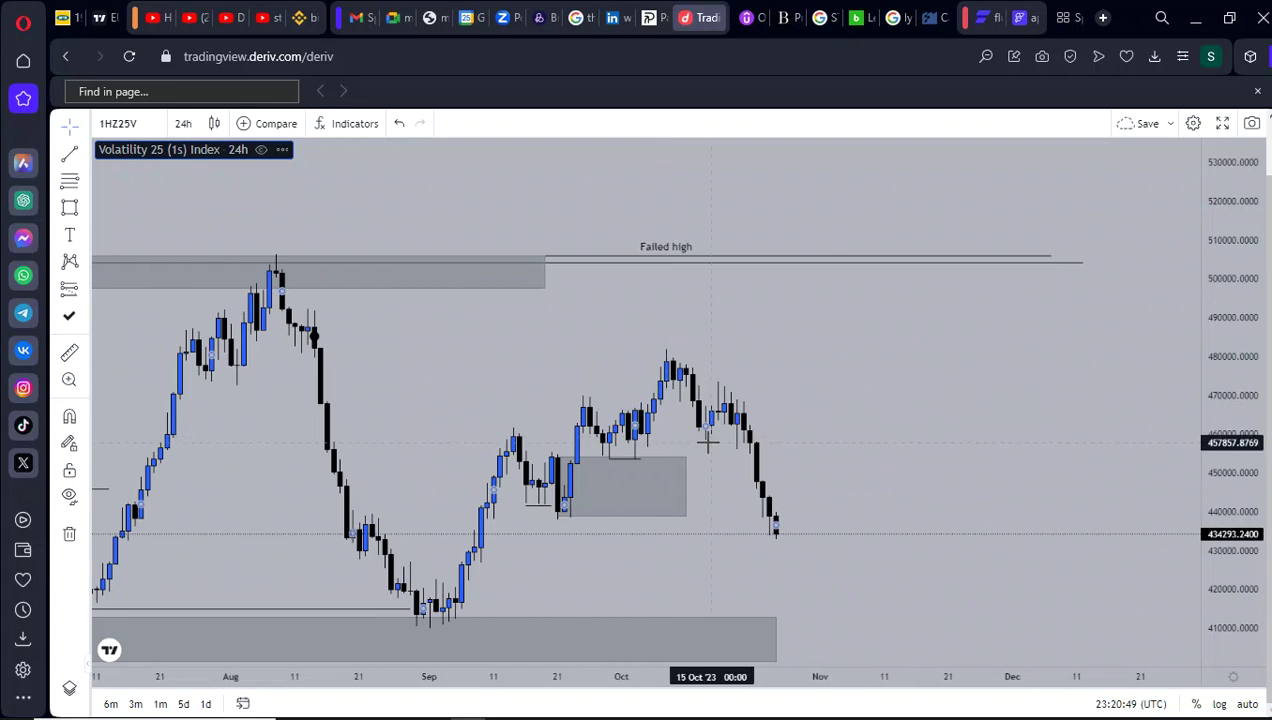
drag(708, 443, 691, 452)
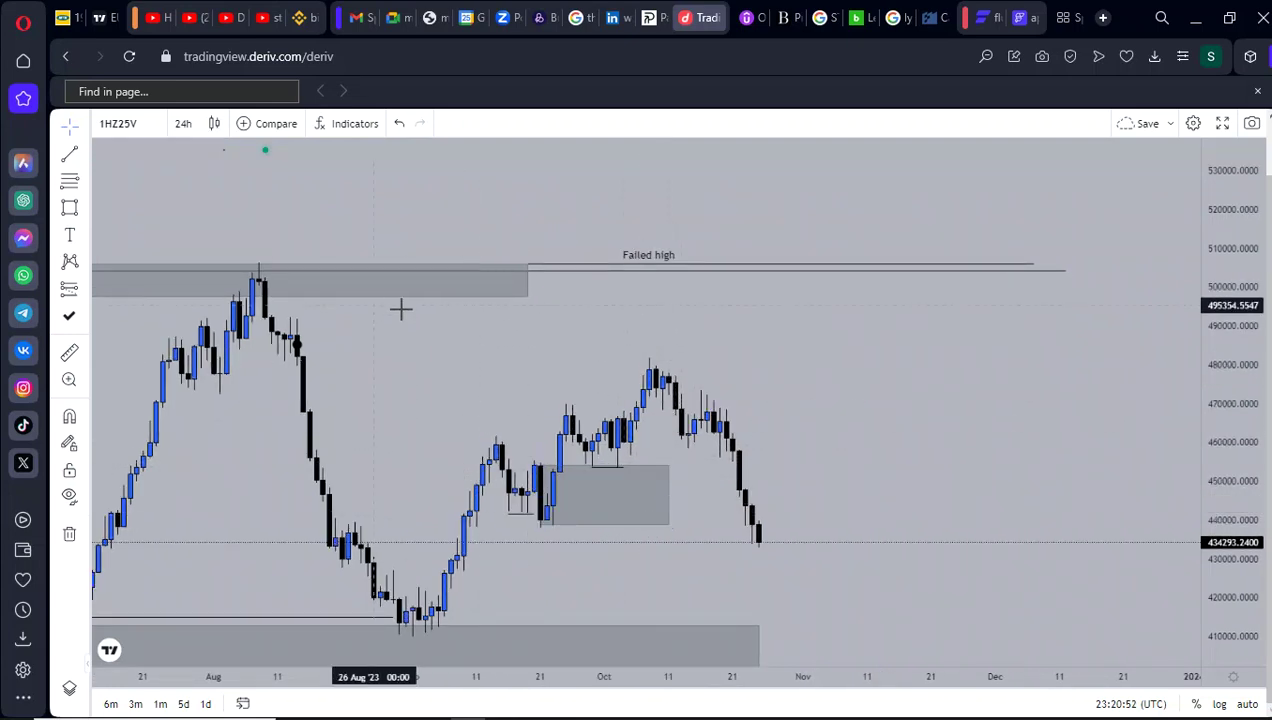
- Draw a horizontal trend line at about 470000 from the 26 September 2023 high to the early-October breakout candles
drag(1226, 600, 1120, 345)
scroll(803, 412, up, 1)
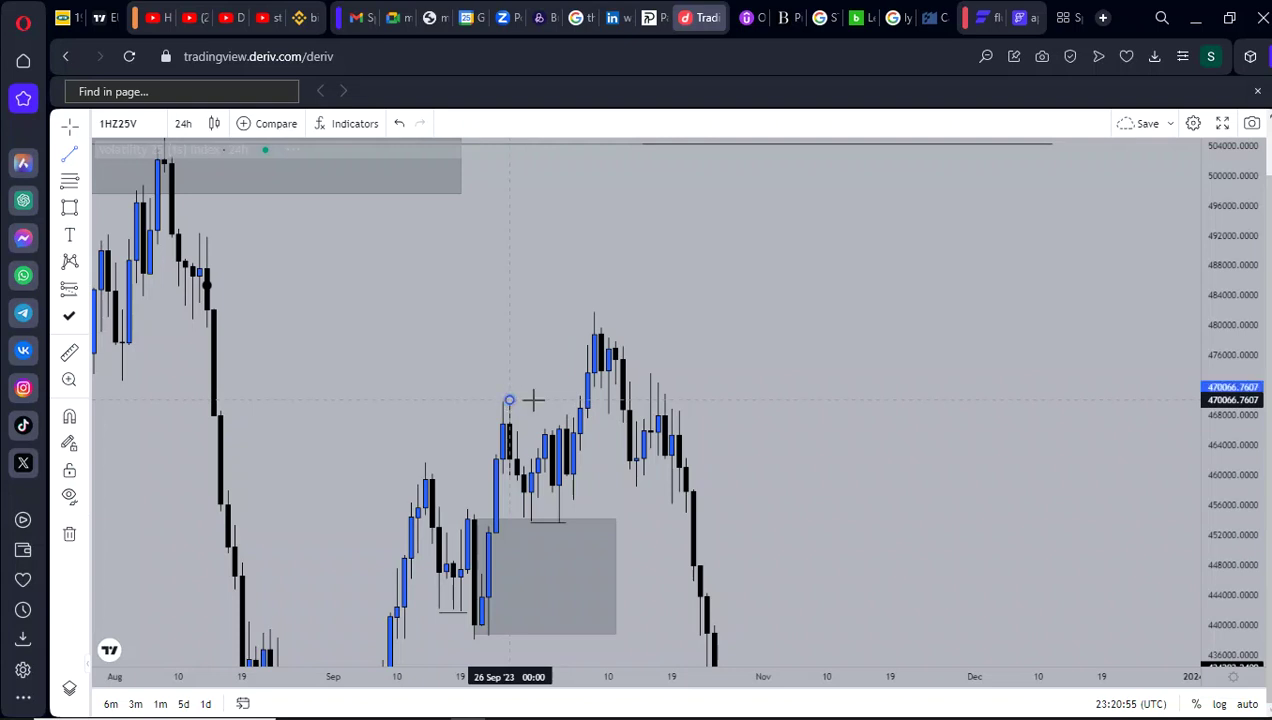
click(577, 400)
scroll(926, 447, down, 1)
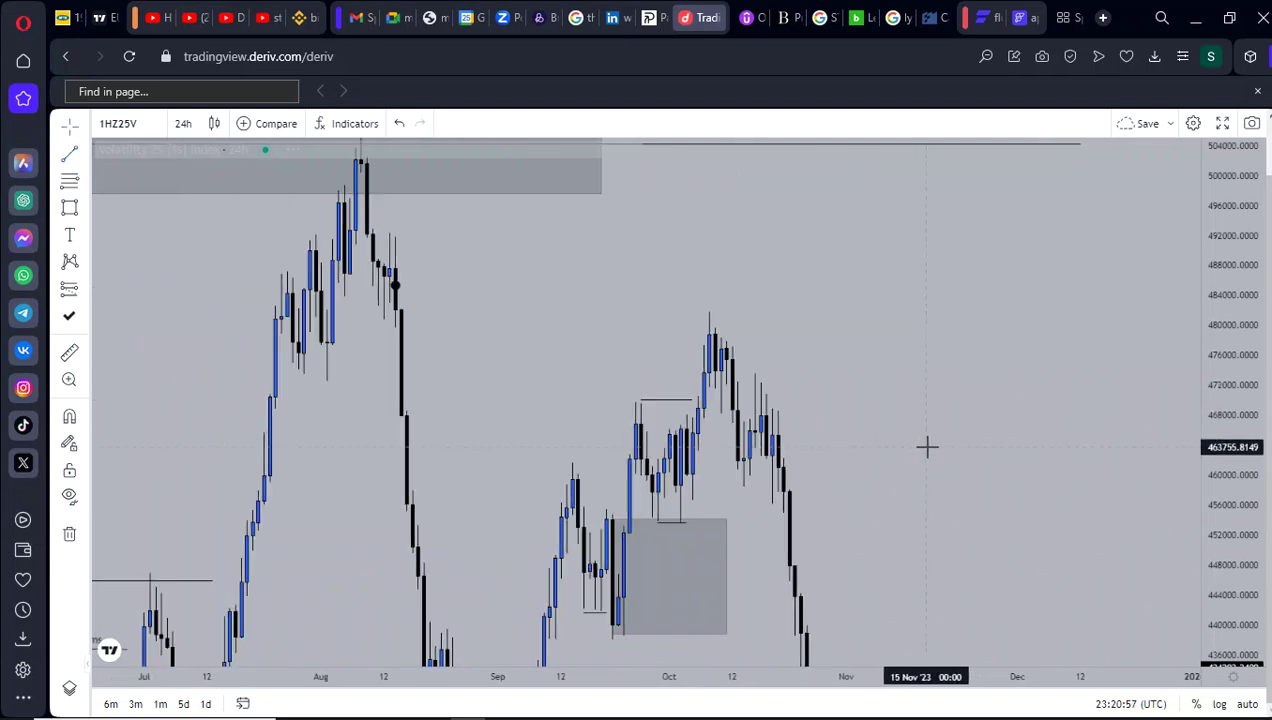
- Draw a rectangle zone from the early-October 2023 down candle to about 20 October, between about 466200 and 453000
drag(916, 444, 992, 525)
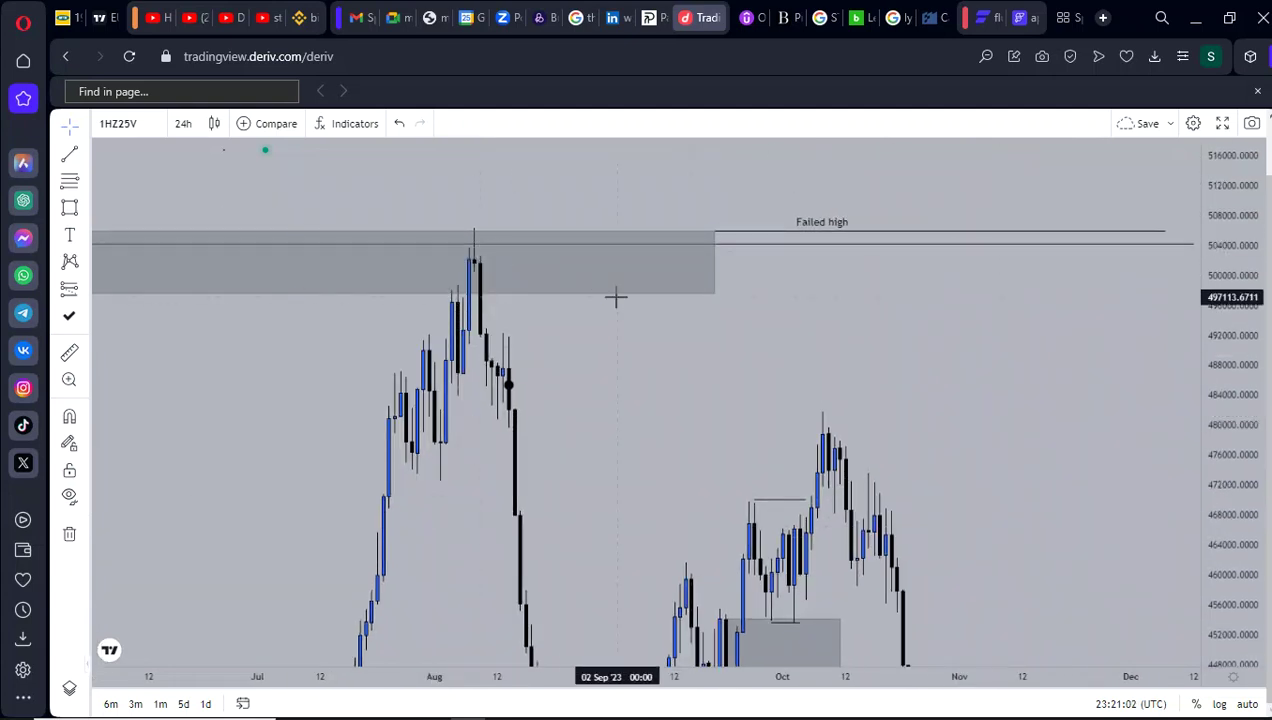
drag(704, 467, 708, 452)
scroll(622, 449, up, 5)
drag(446, 442, 242, 428)
click(70, 212)
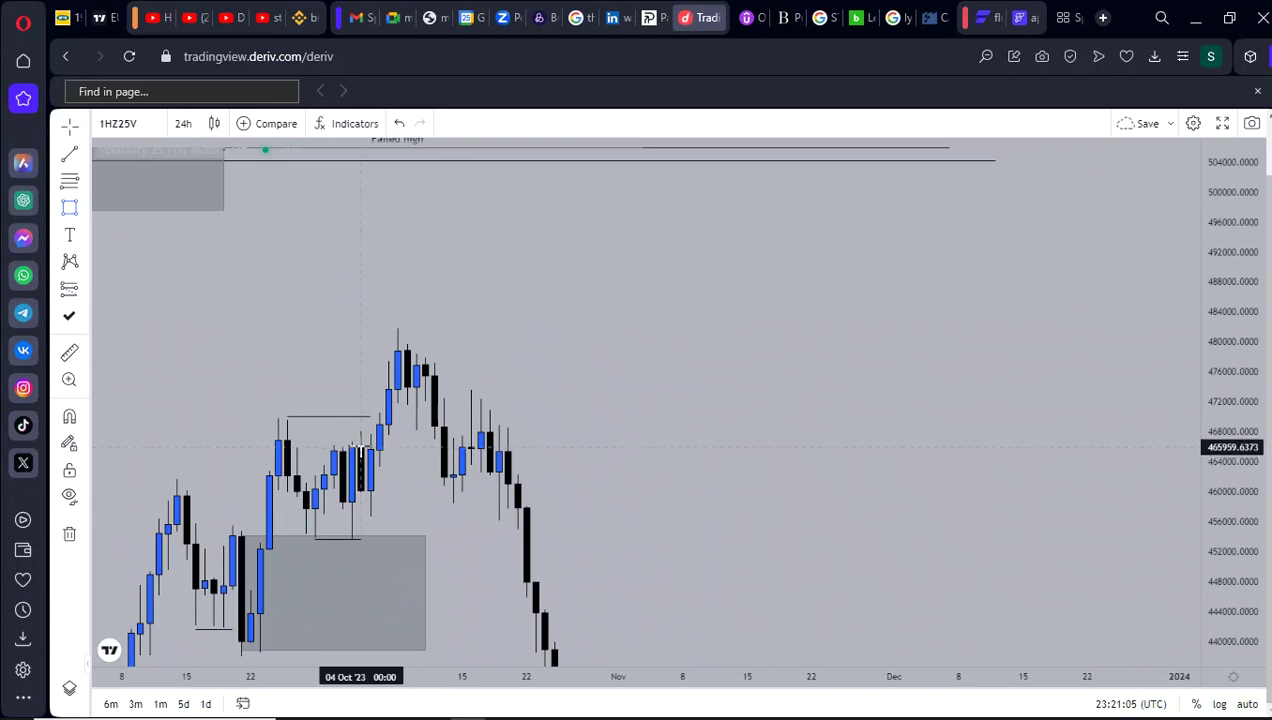
drag(352, 445, 517, 546)
drag(620, 526, 644, 516)
scroll(769, 454, down, 4)
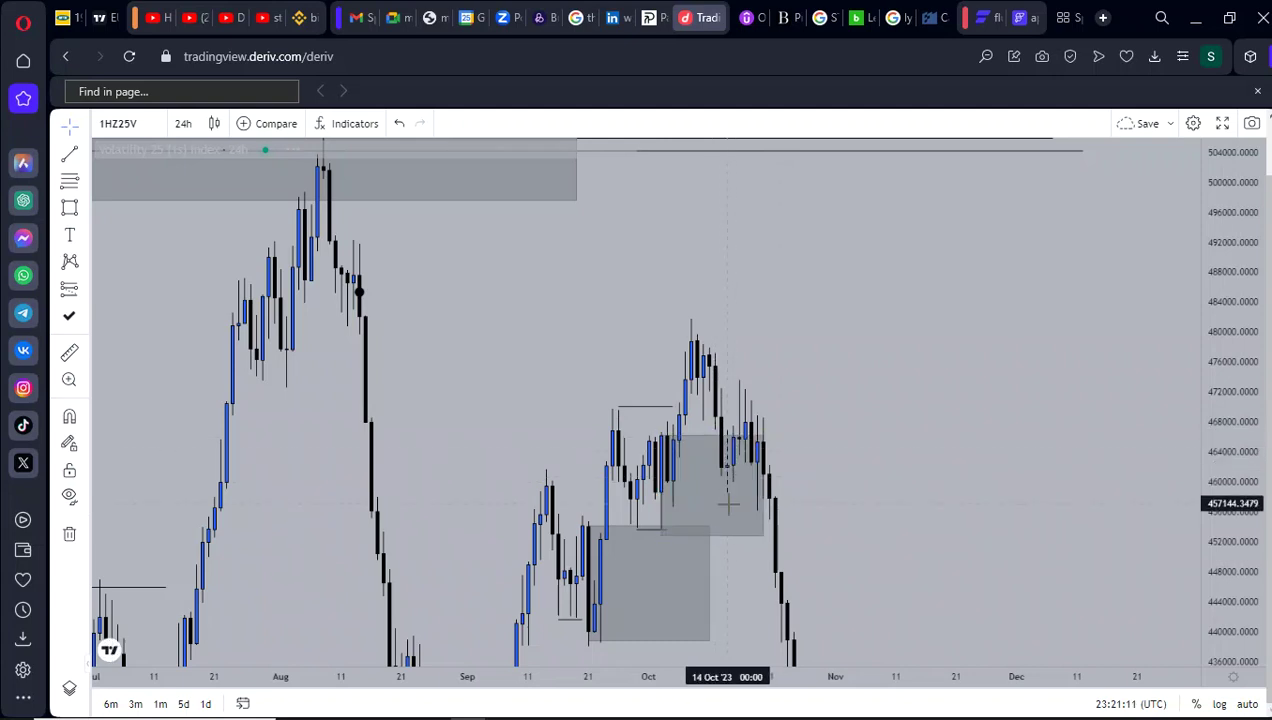
- Switch the chart timeframe to 8 hours
drag(903, 401, 389, 272)
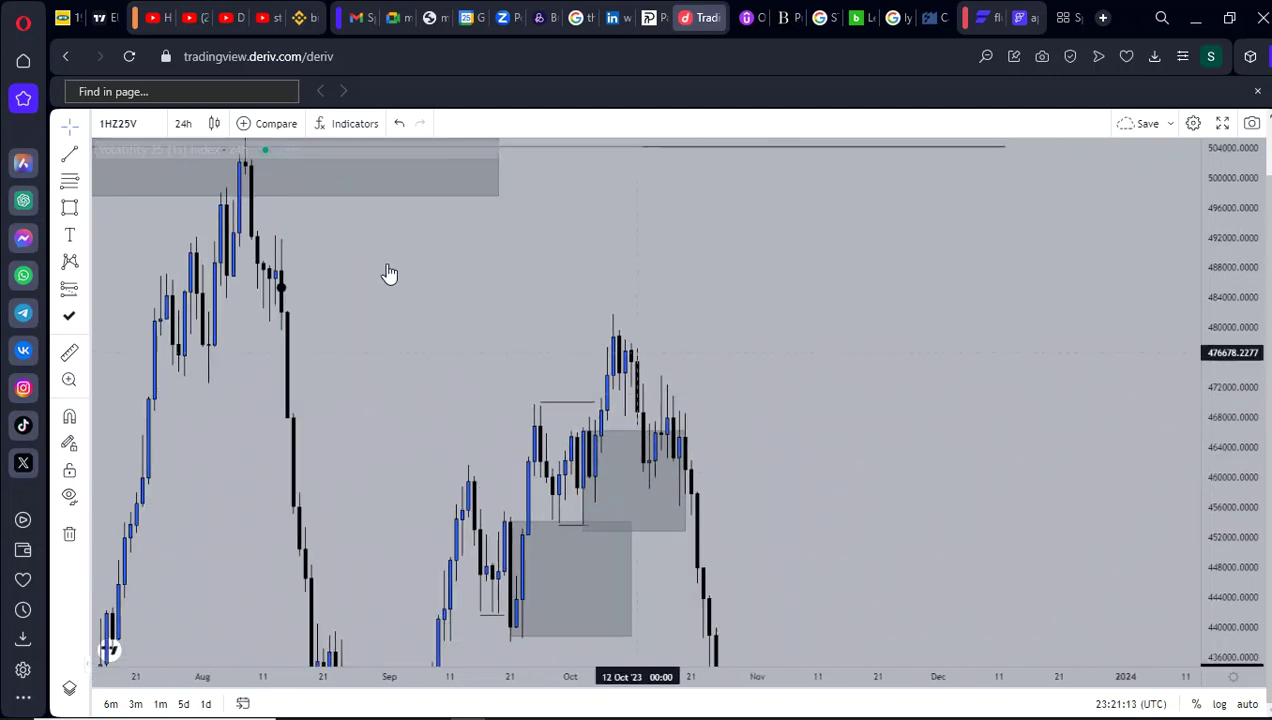
click(182, 125)
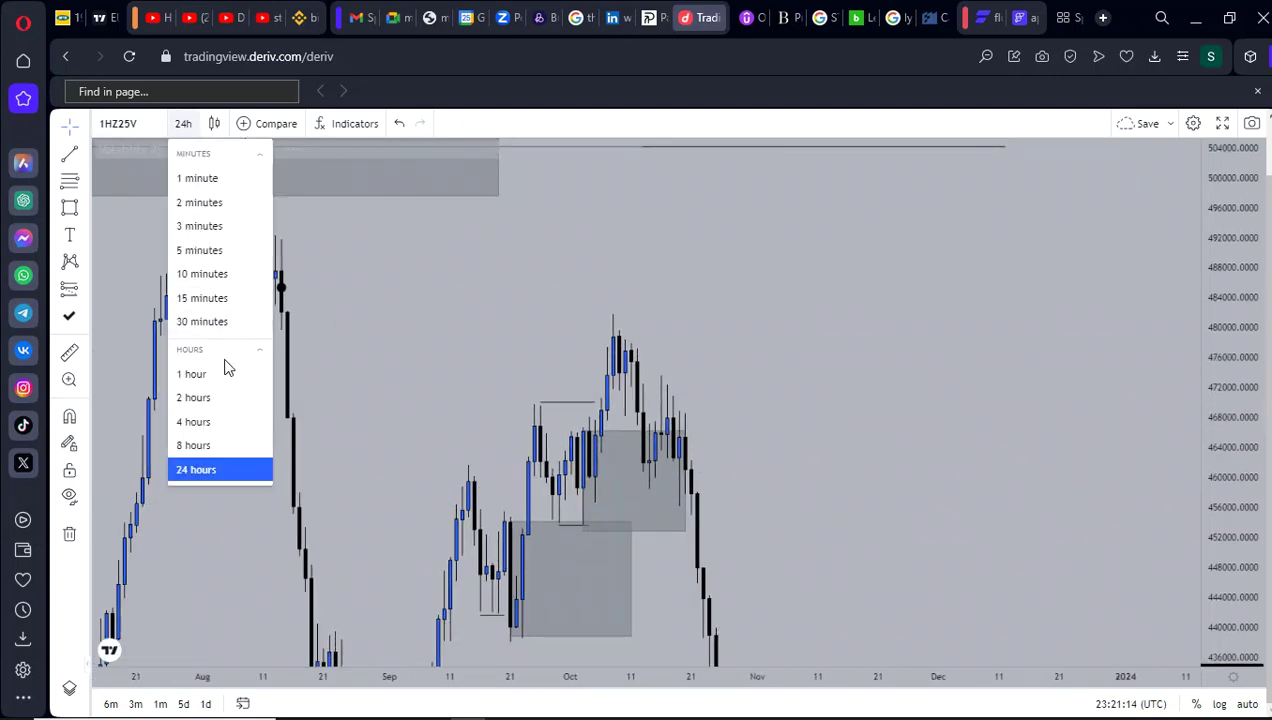
click(212, 443)
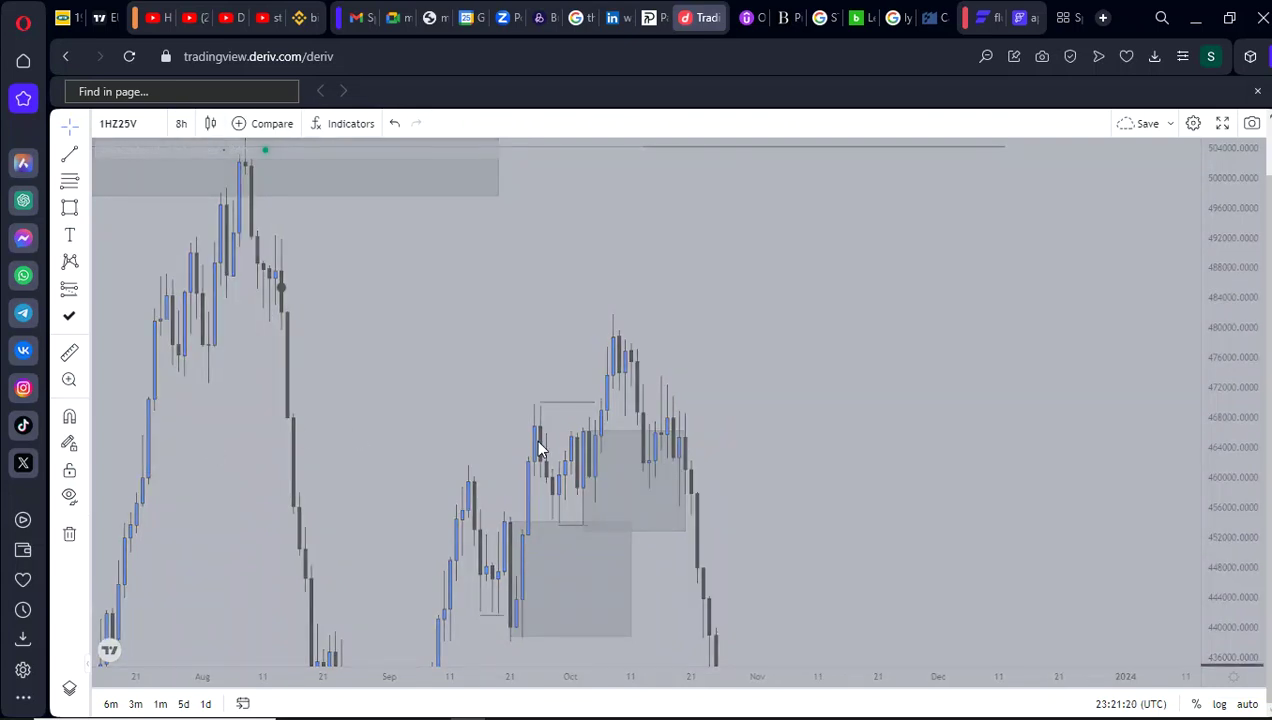
- Narrow the October rectangle zone to 5–16 October 2023, with its edges at about 460050 and 456140
scroll(537, 446, up, 3)
scroll(540, 452, down, 2)
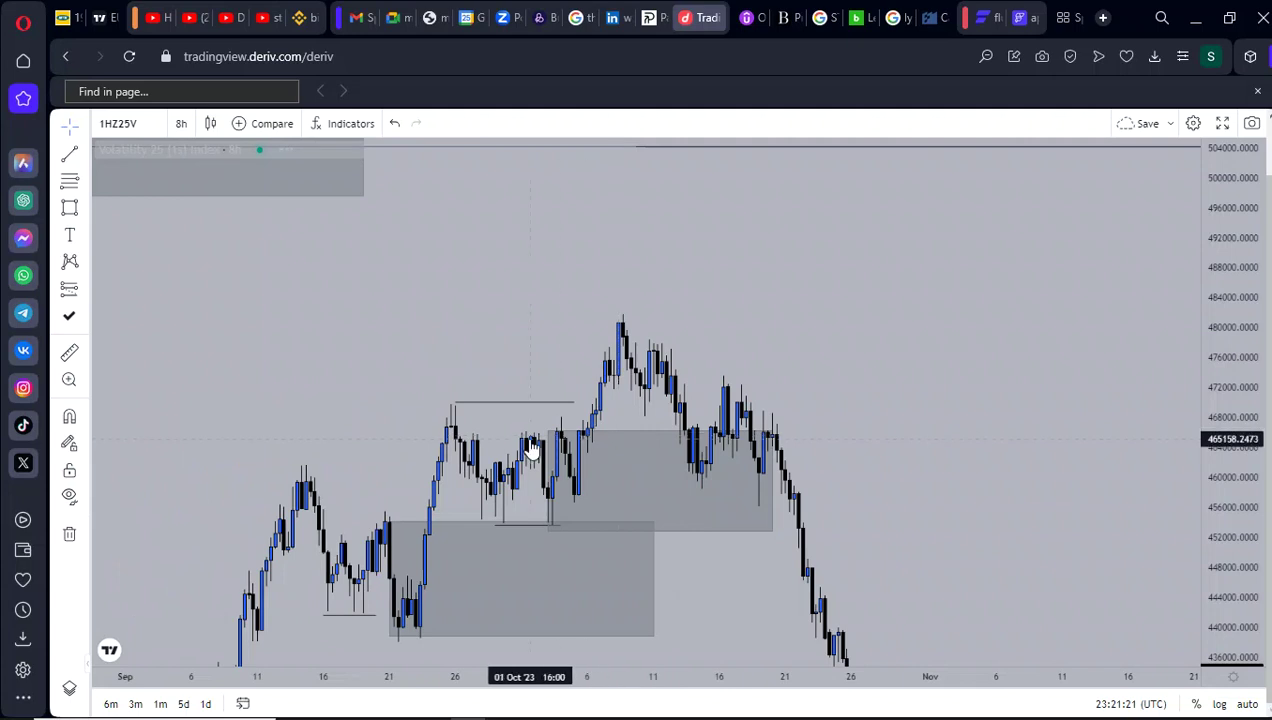
drag(548, 430, 566, 479)
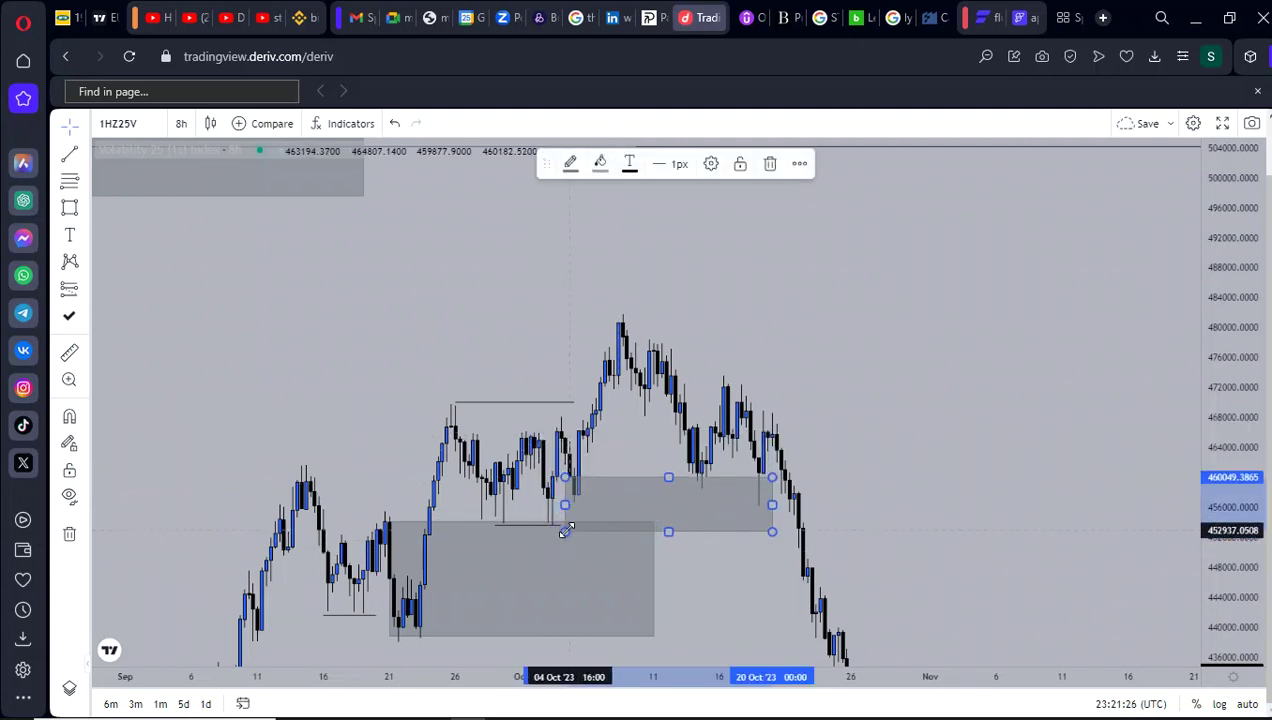
drag(561, 530, 576, 507)
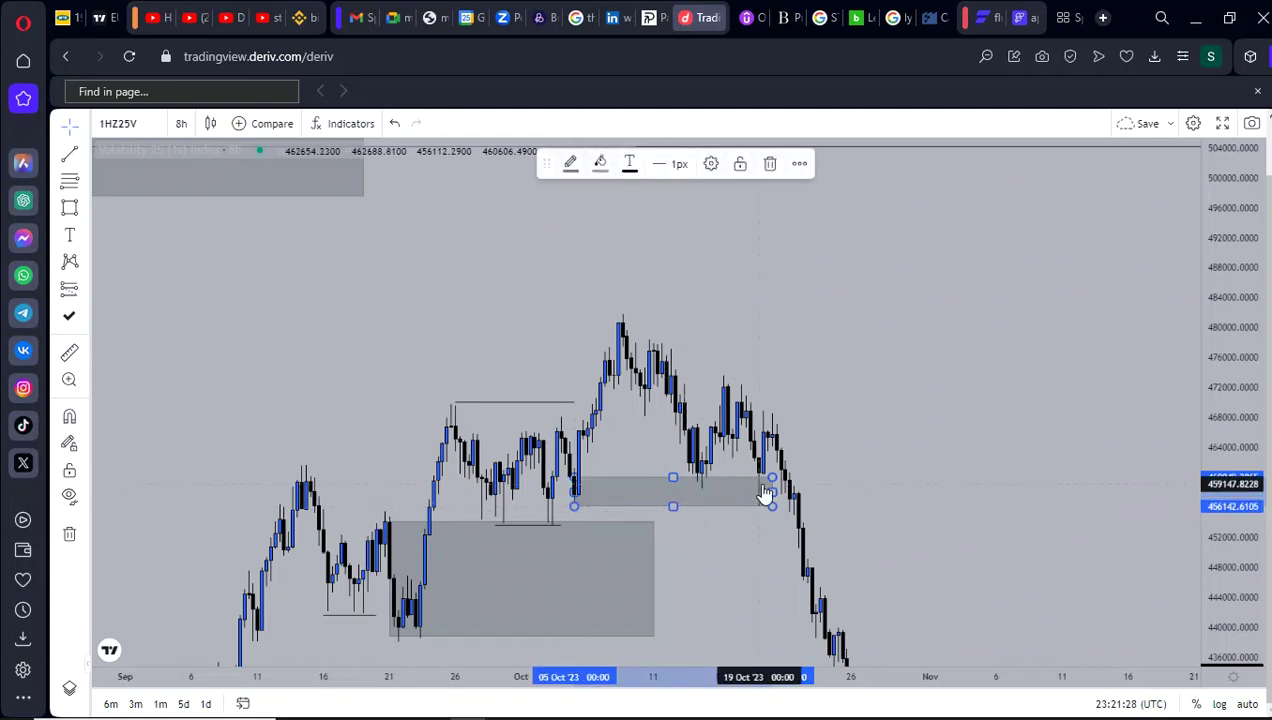
drag(773, 493, 729, 493)
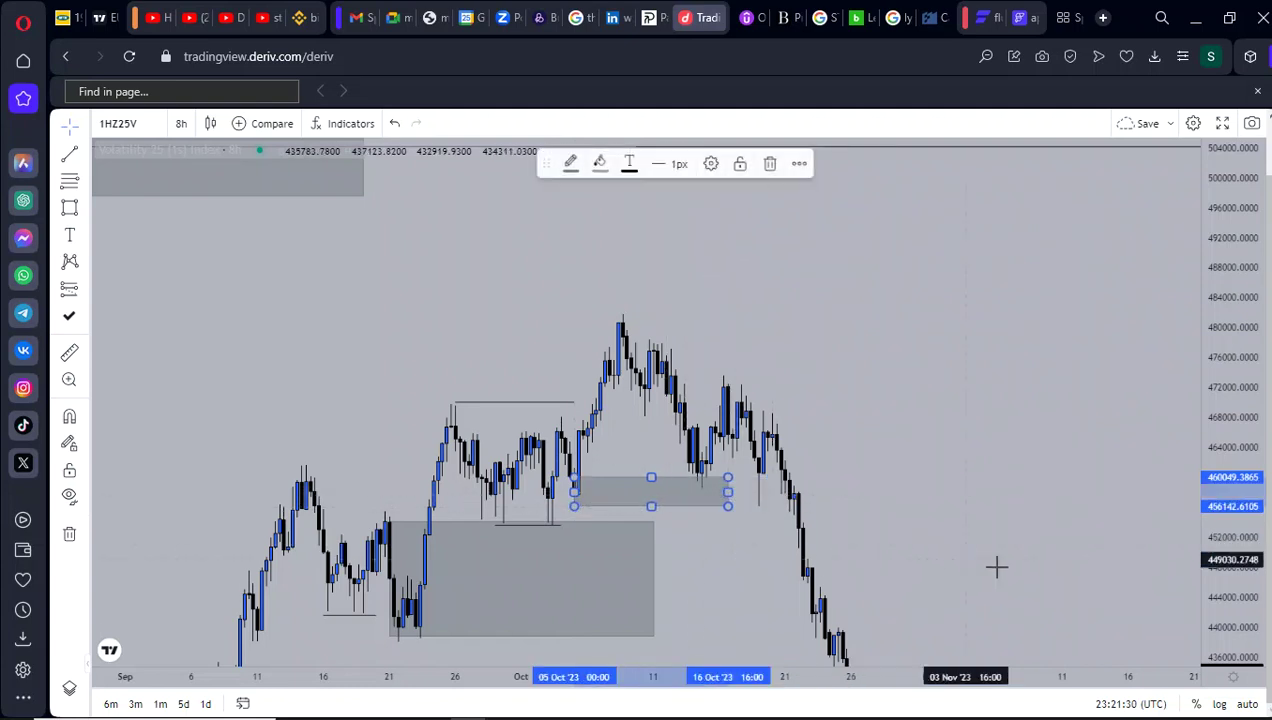
click(943, 556)
- Examine the 8-hour price action around the narrowed October zone, the trend lines and the mid-October swing highs
drag(1212, 602, 1212, 464)
drag(1055, 506, 1190, 454)
scroll(1140, 470, up, 5)
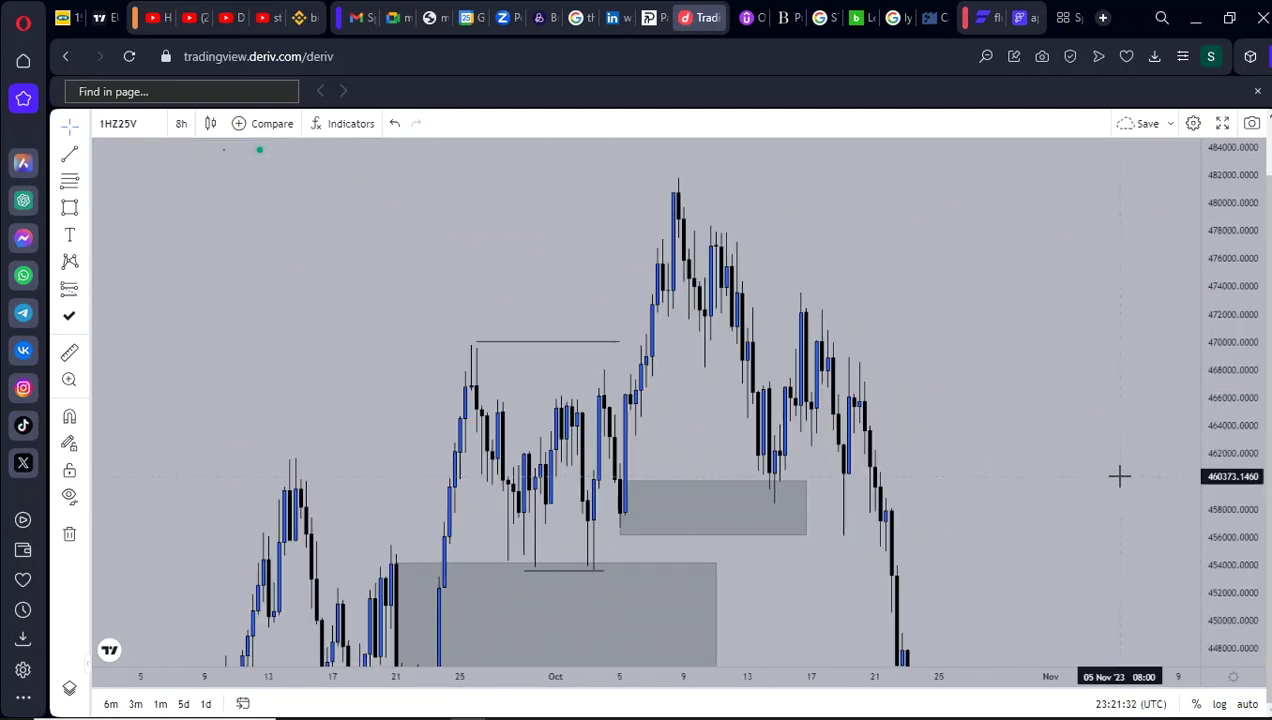
click(366, 570)
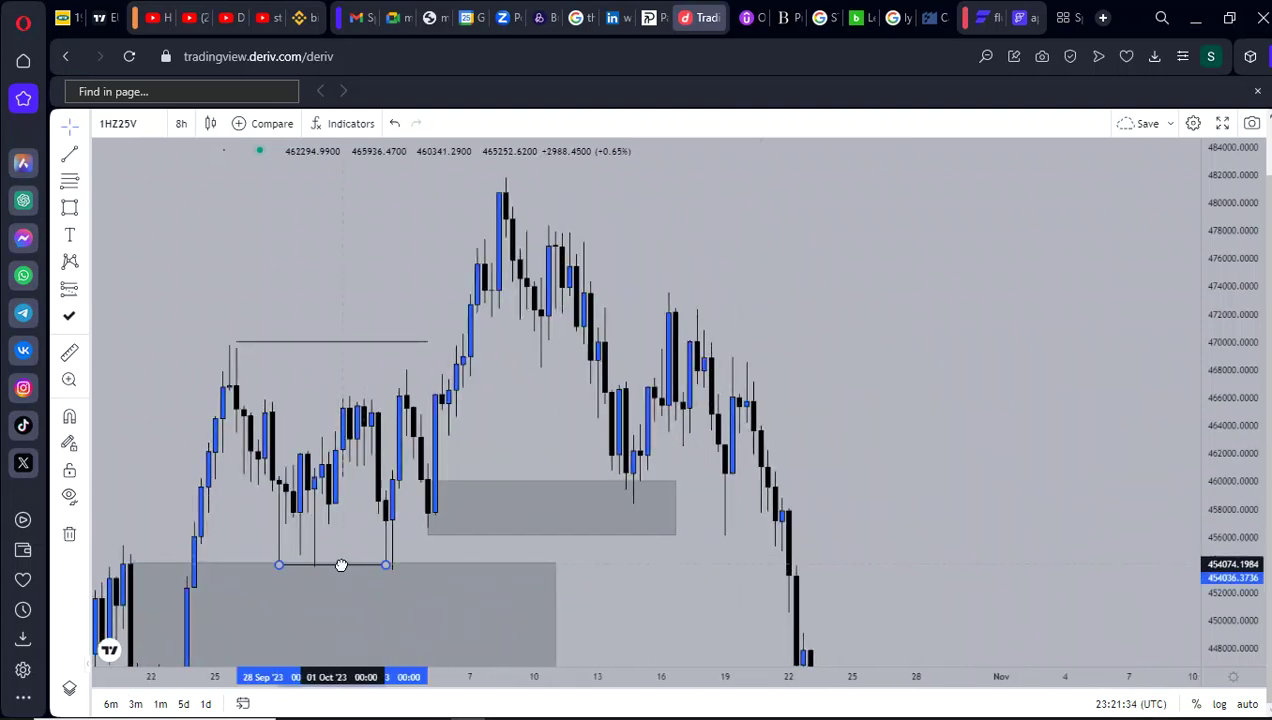
drag(389, 533, 500, 571)
scroll(510, 568, up, 3)
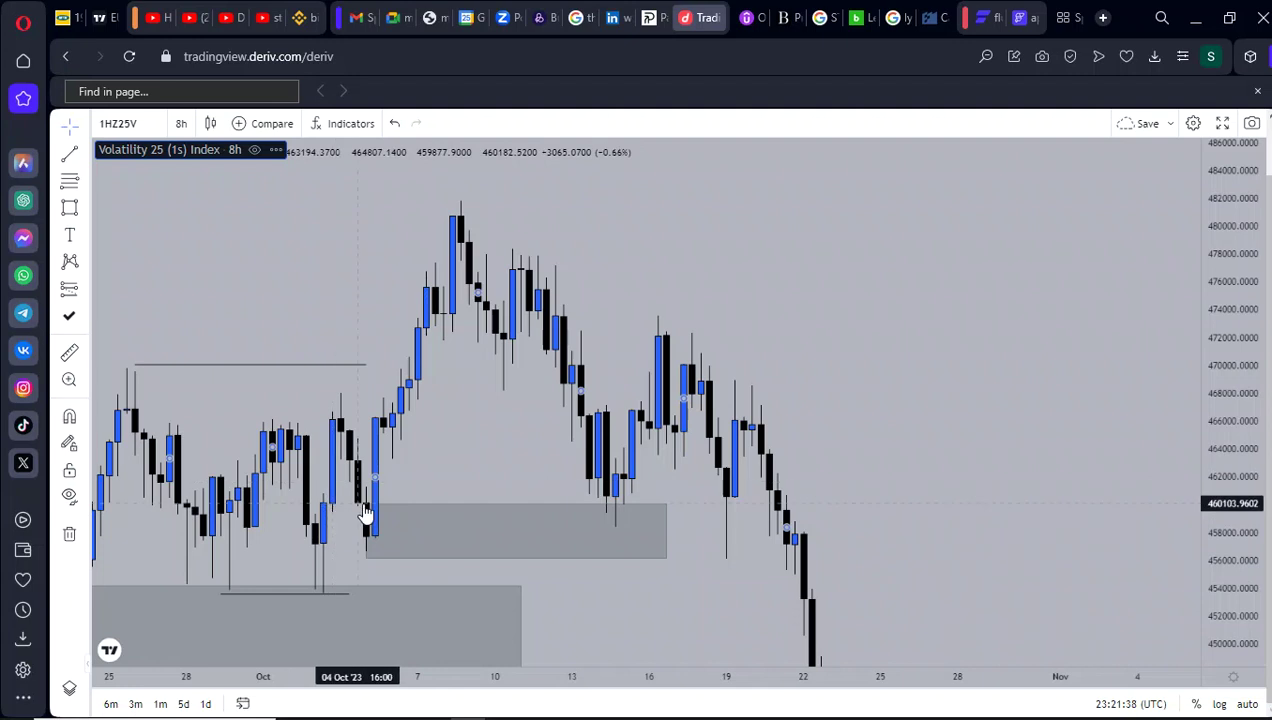
click(366, 504)
click(462, 467)
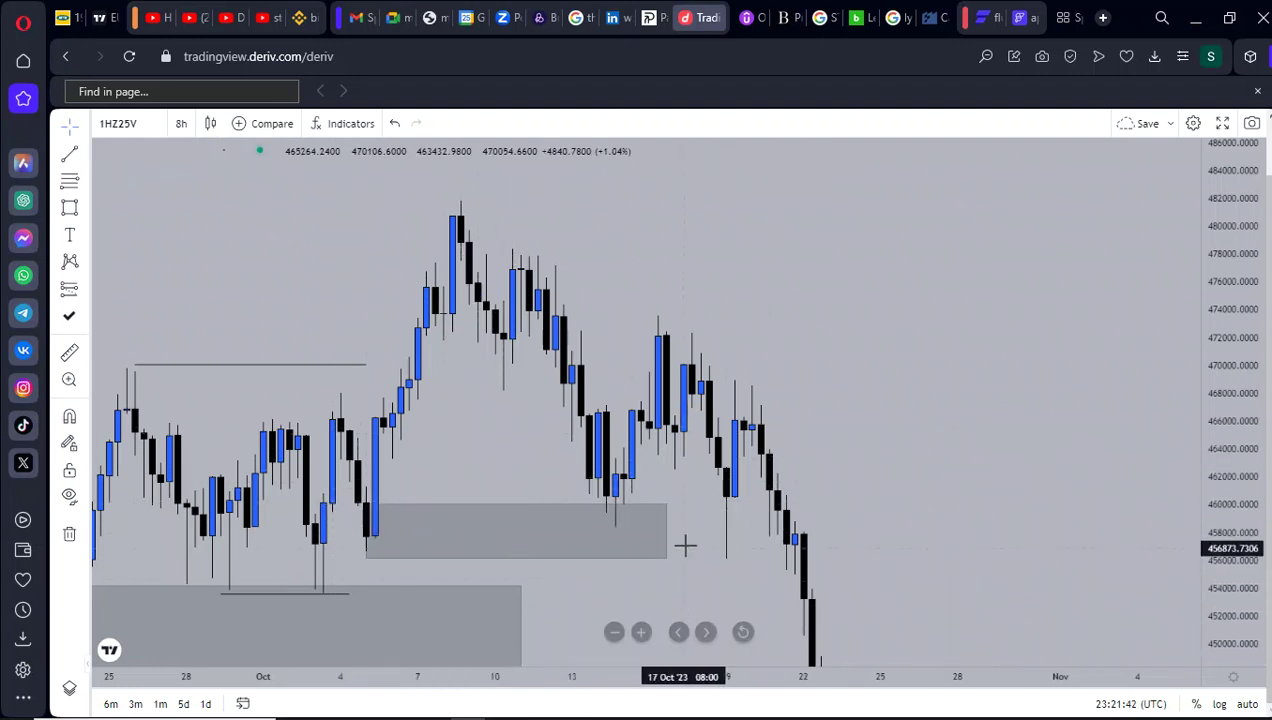
drag(682, 570, 723, 548)
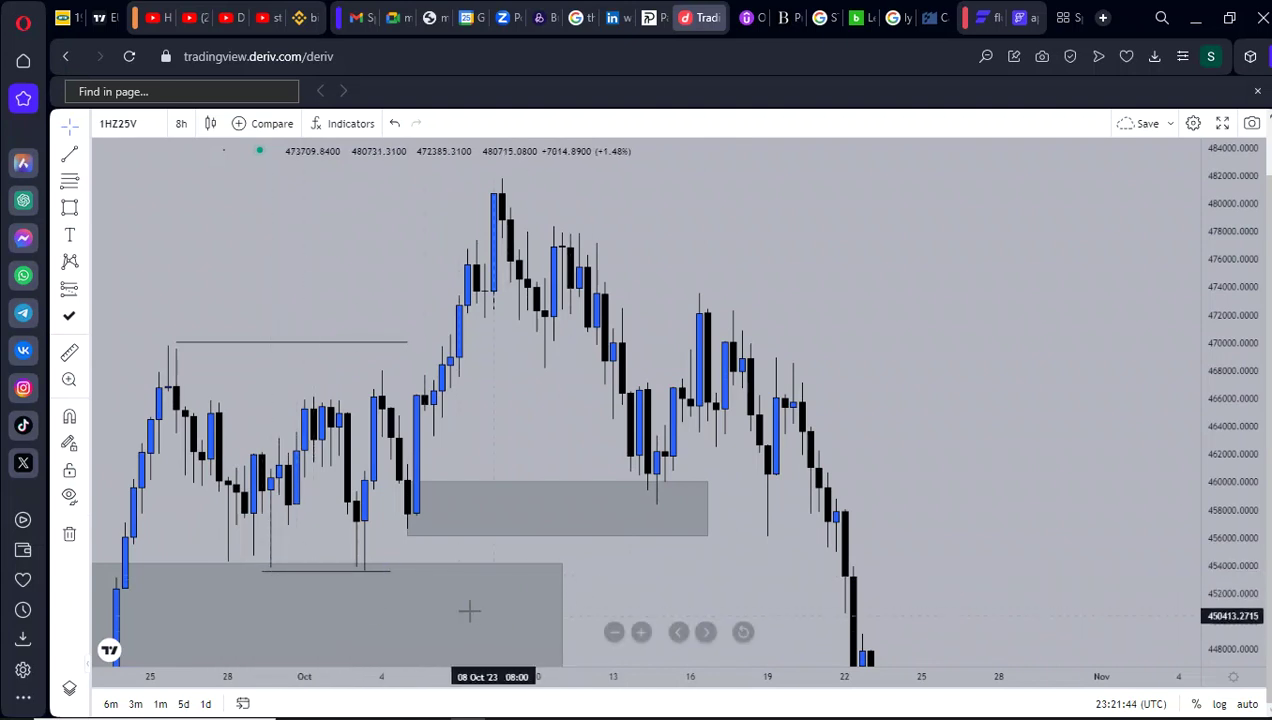
drag(702, 511, 673, 576)
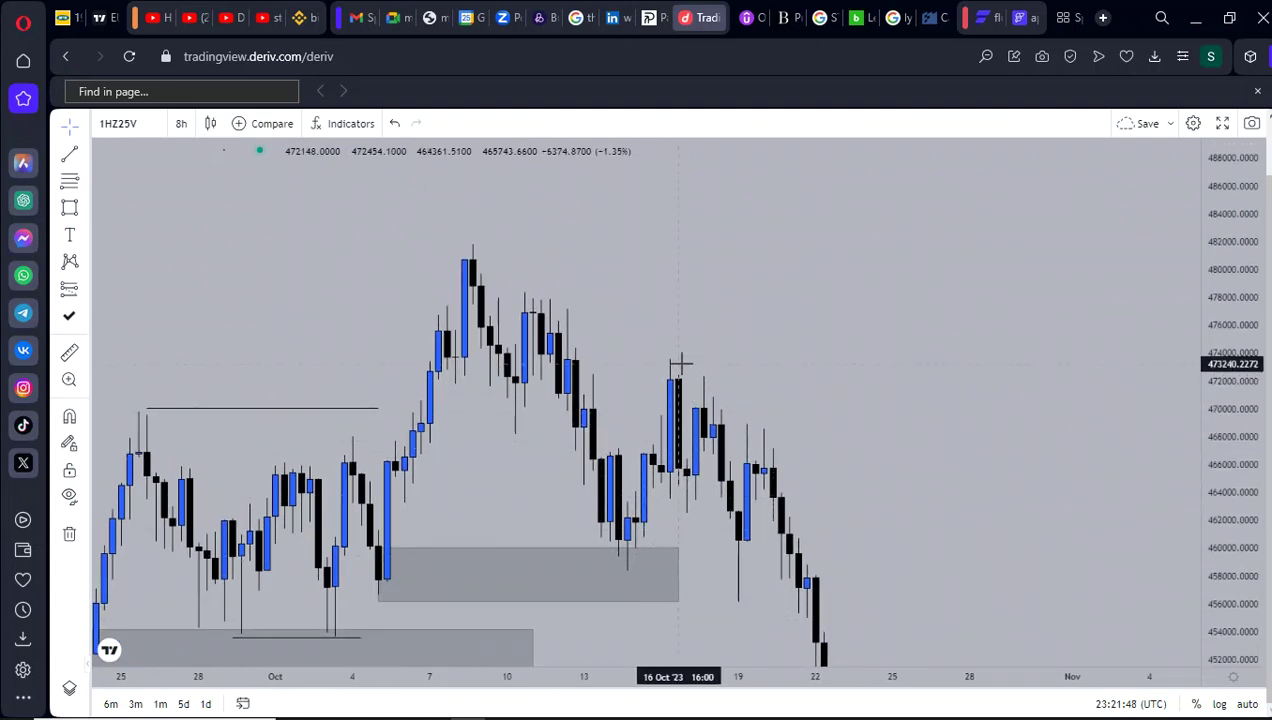
- Draw a level line at about 467200 across 14–15 October 2023, and a rectangle zone over 15–17 October between about 464200 and 459800
scroll(685, 523, up, 1)
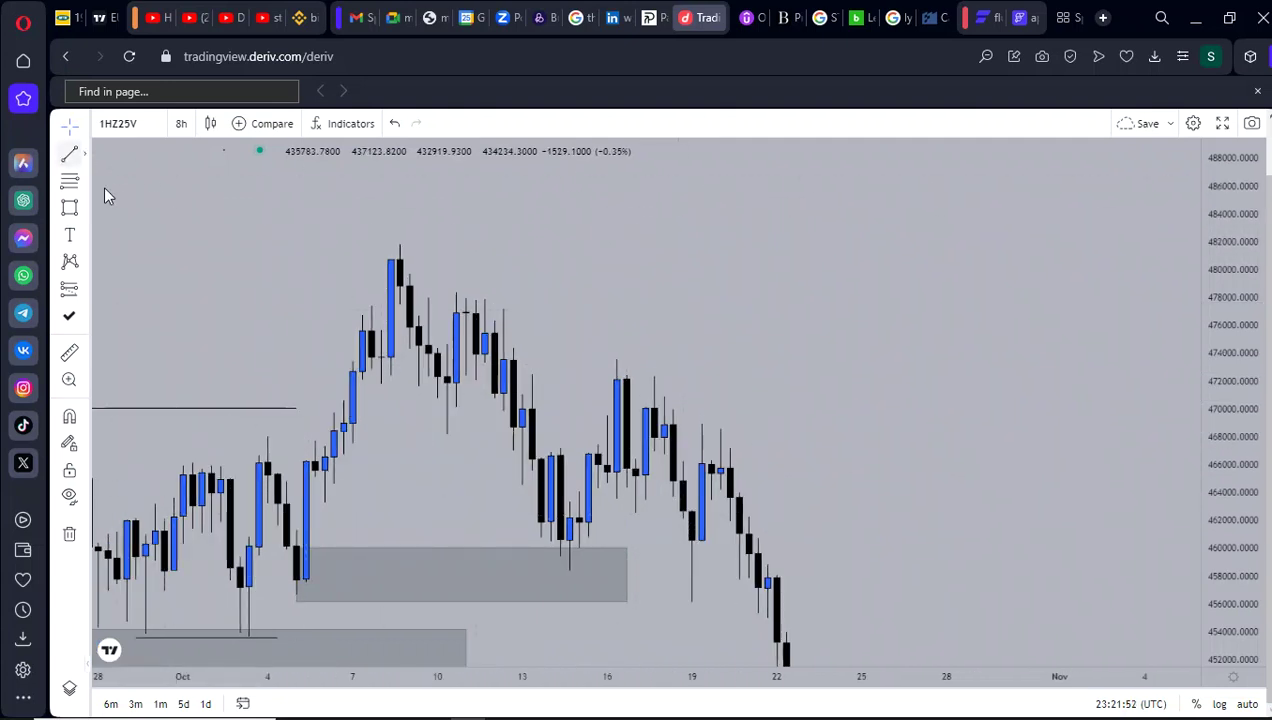
click(588, 448)
click(476, 420)
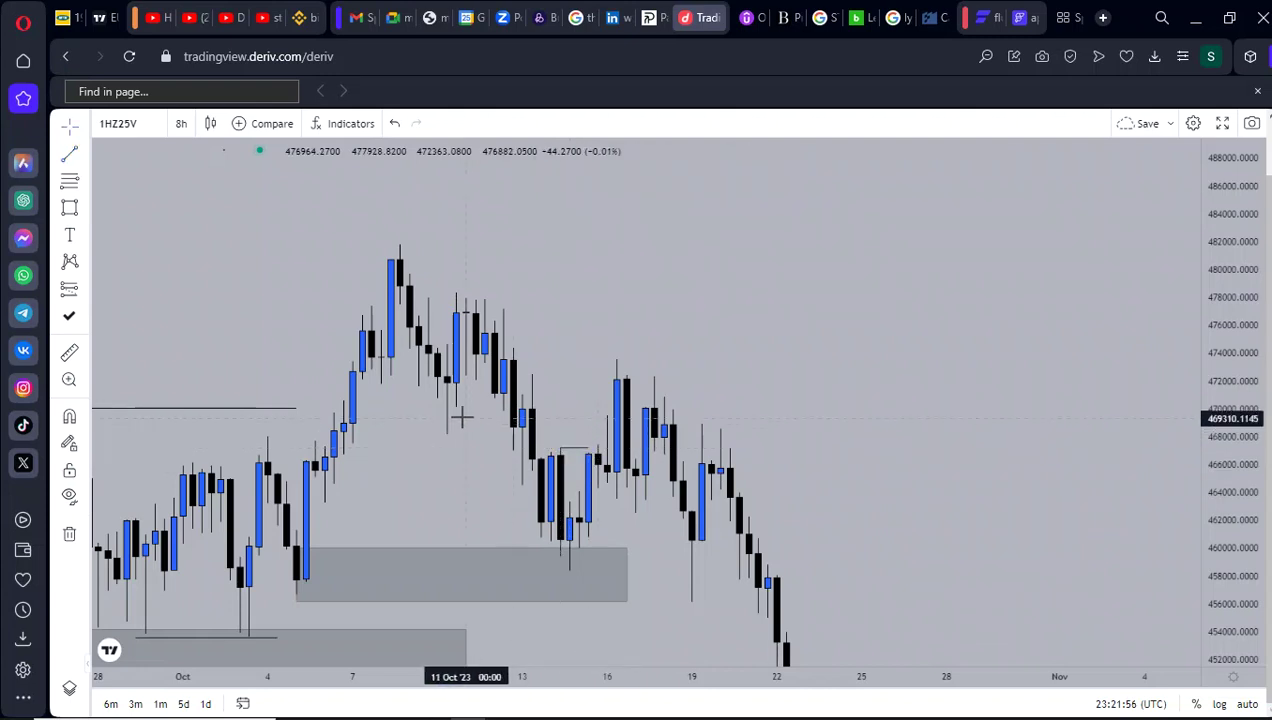
scroll(440, 410, up, 2)
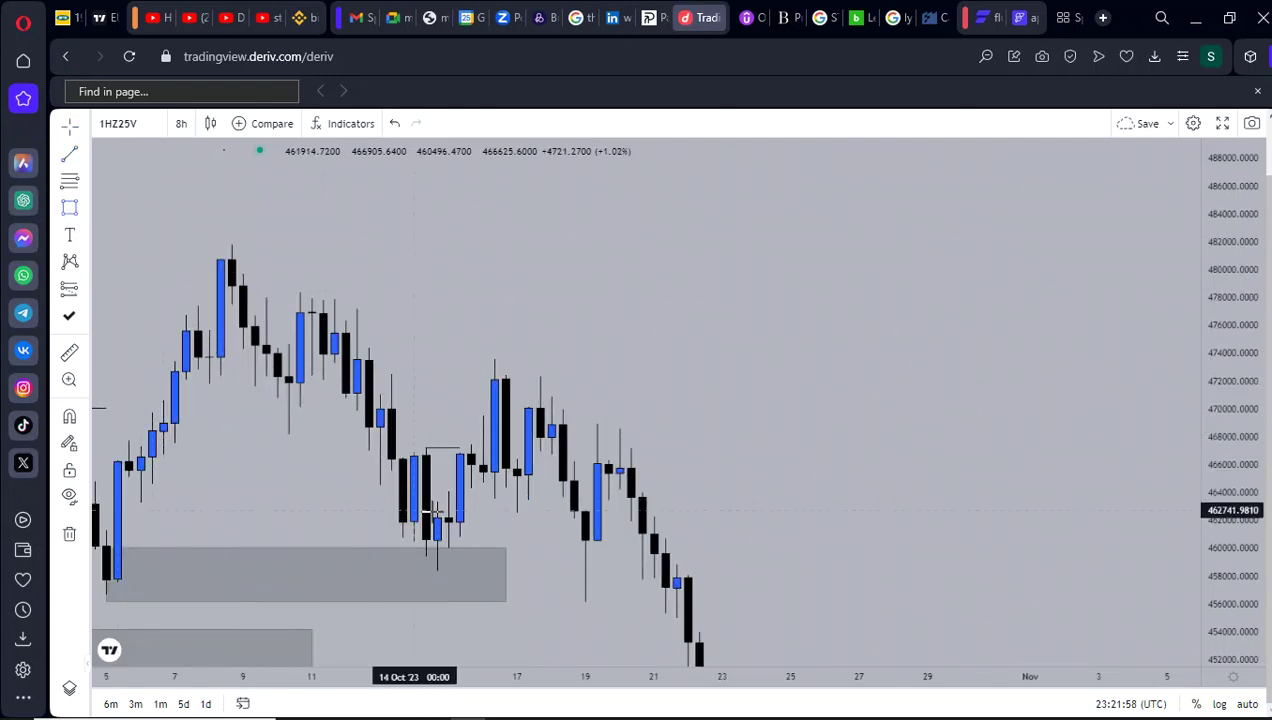
mouse_move(449, 490)
mouse_down()
mouse_move(483, 551)
mouse_move(517, 551)
mouse_up()
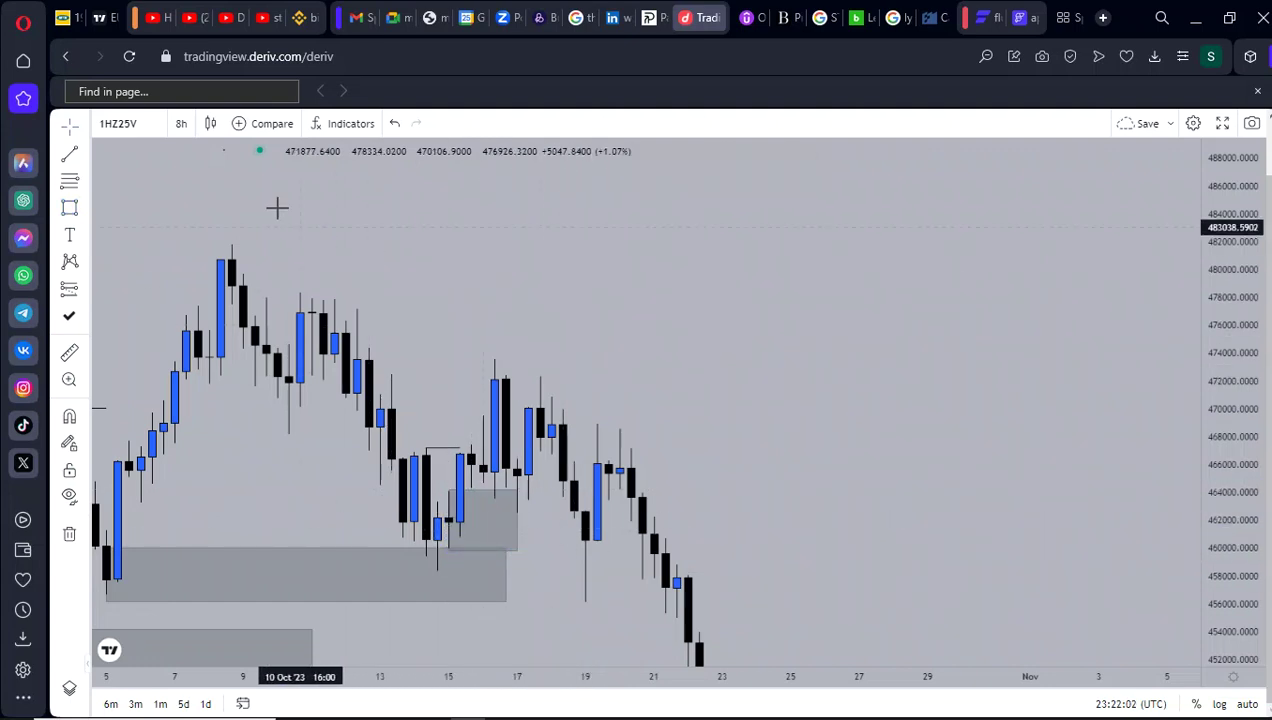
- Switch the chart timeframe to 4 hours and bring the October 2023 price action into view
click(181, 123)
click(194, 421)
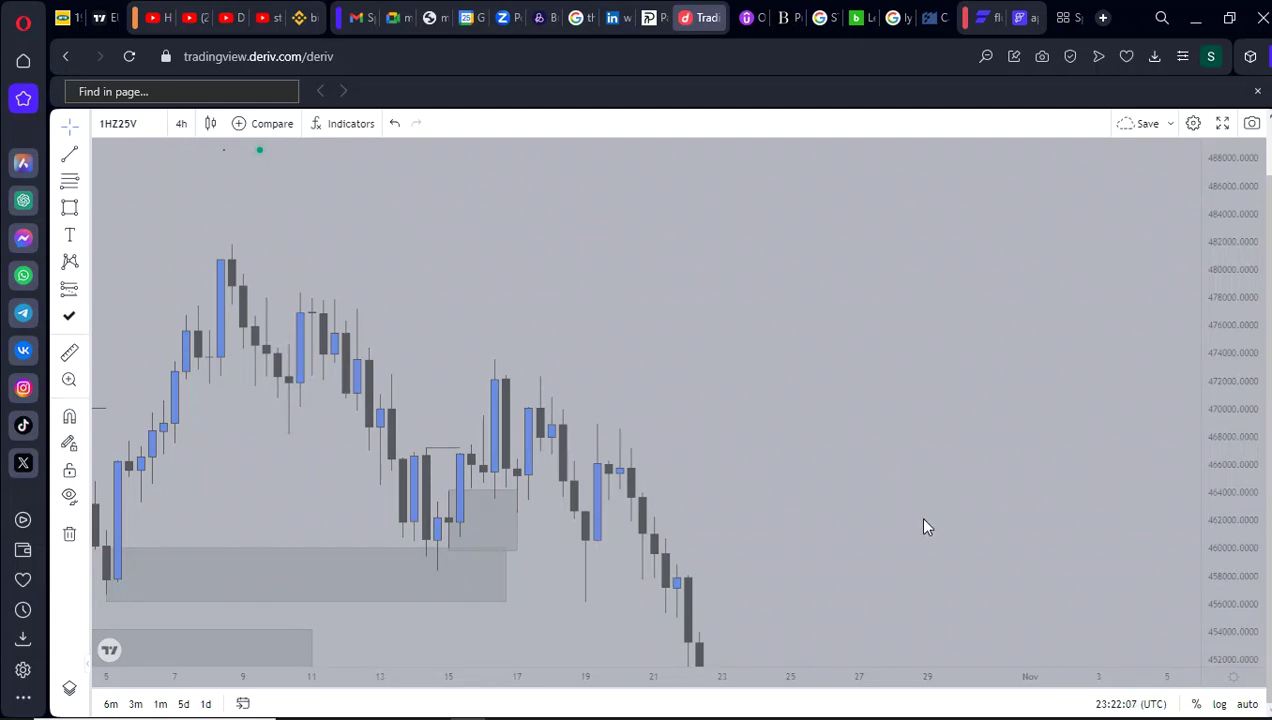
scroll(920, 520, up, 4)
drag(881, 527, 942, 529)
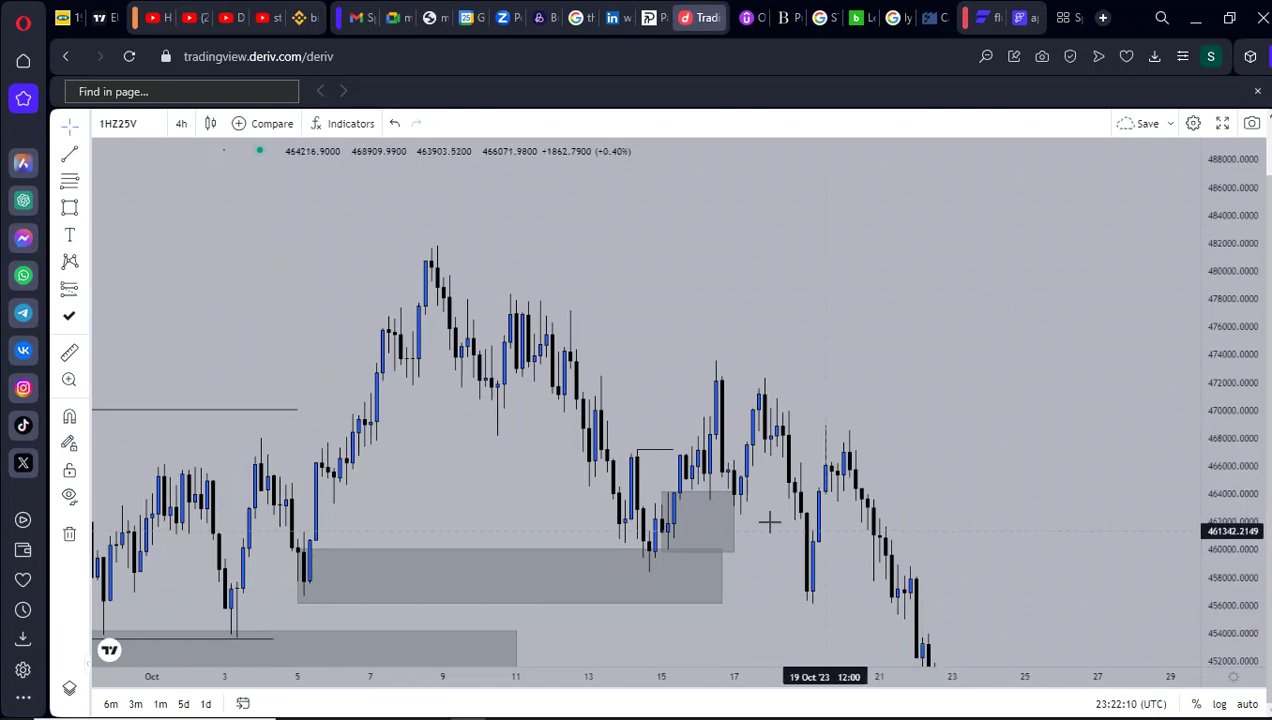
- Refine the small mid-October zone to span 15–18 October 2023, with its lower edge at about 460530
drag(664, 492, 672, 492)
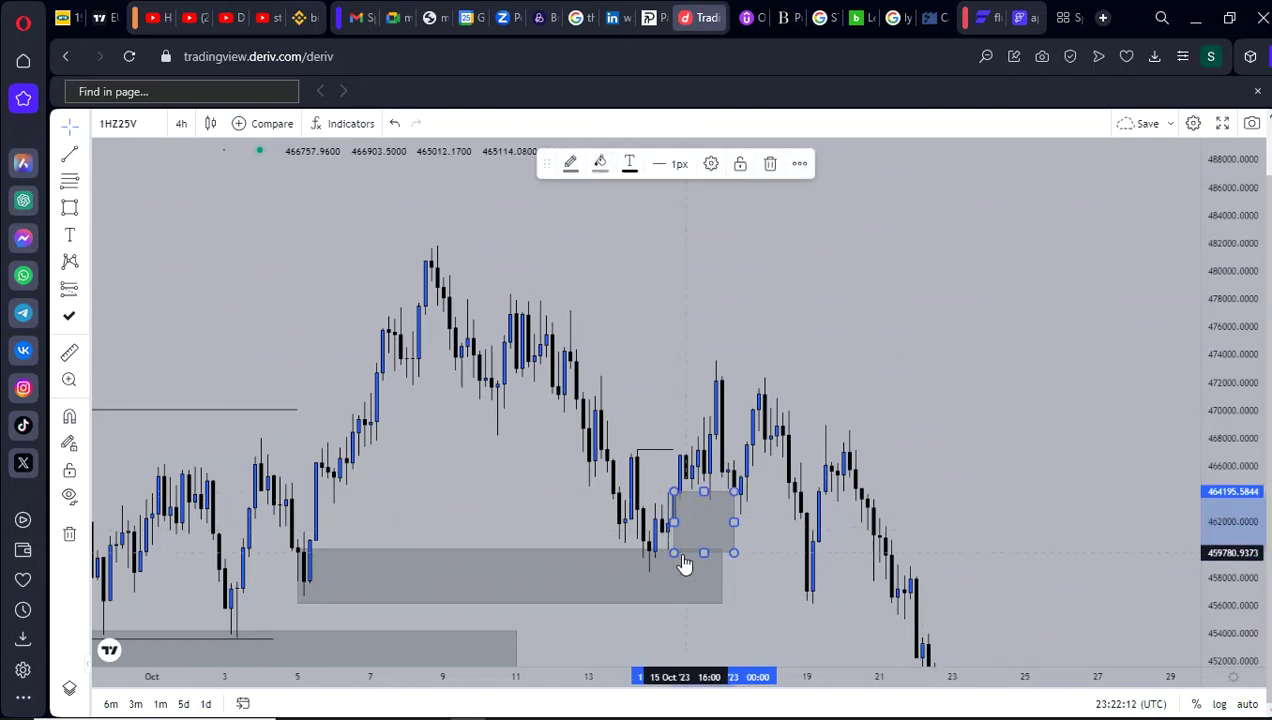
drag(673, 552, 674, 541)
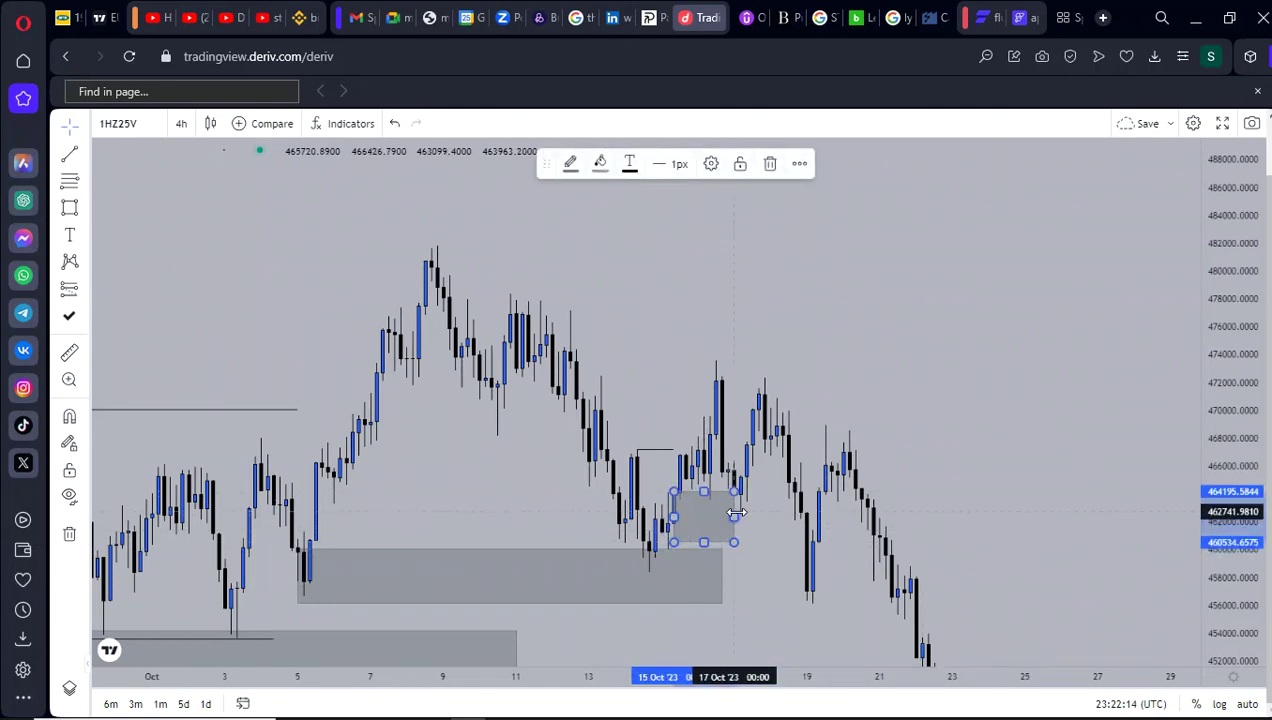
drag(743, 515, 817, 570)
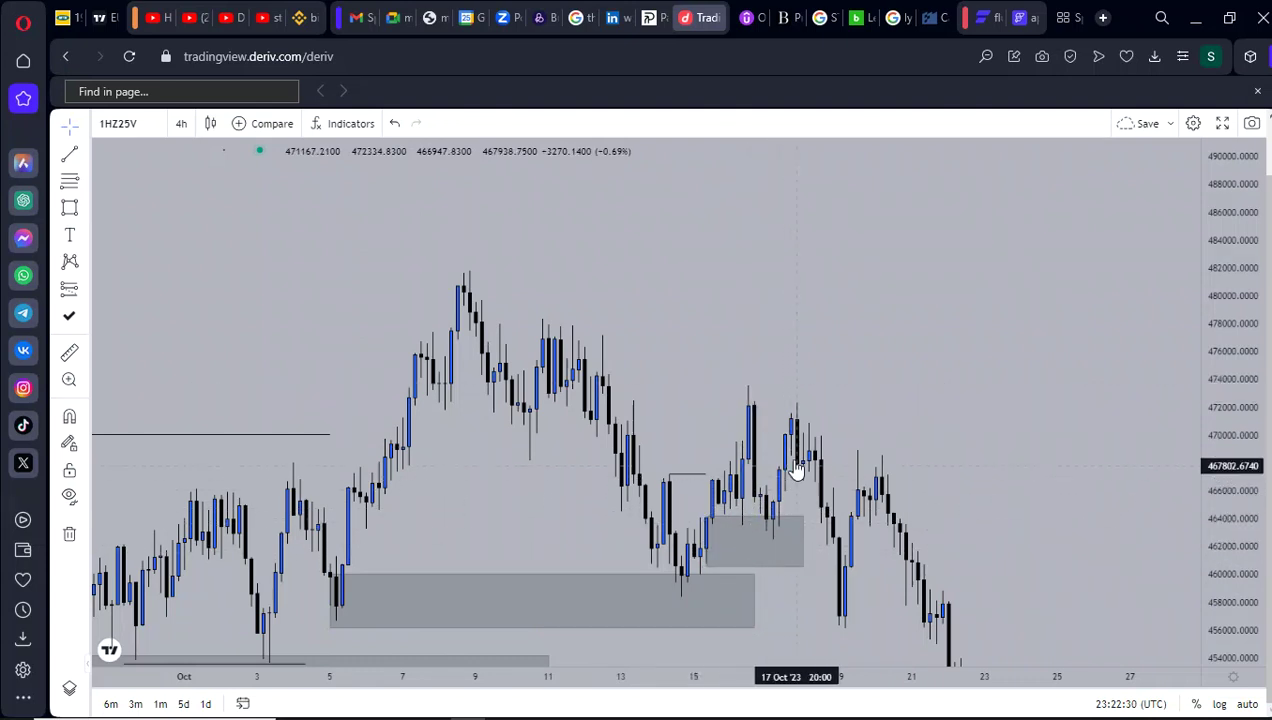
- Draw a trend line from the 13 October swing high to 16 October at about 472400, and place a check mark above it
drag(714, 443, 656, 463)
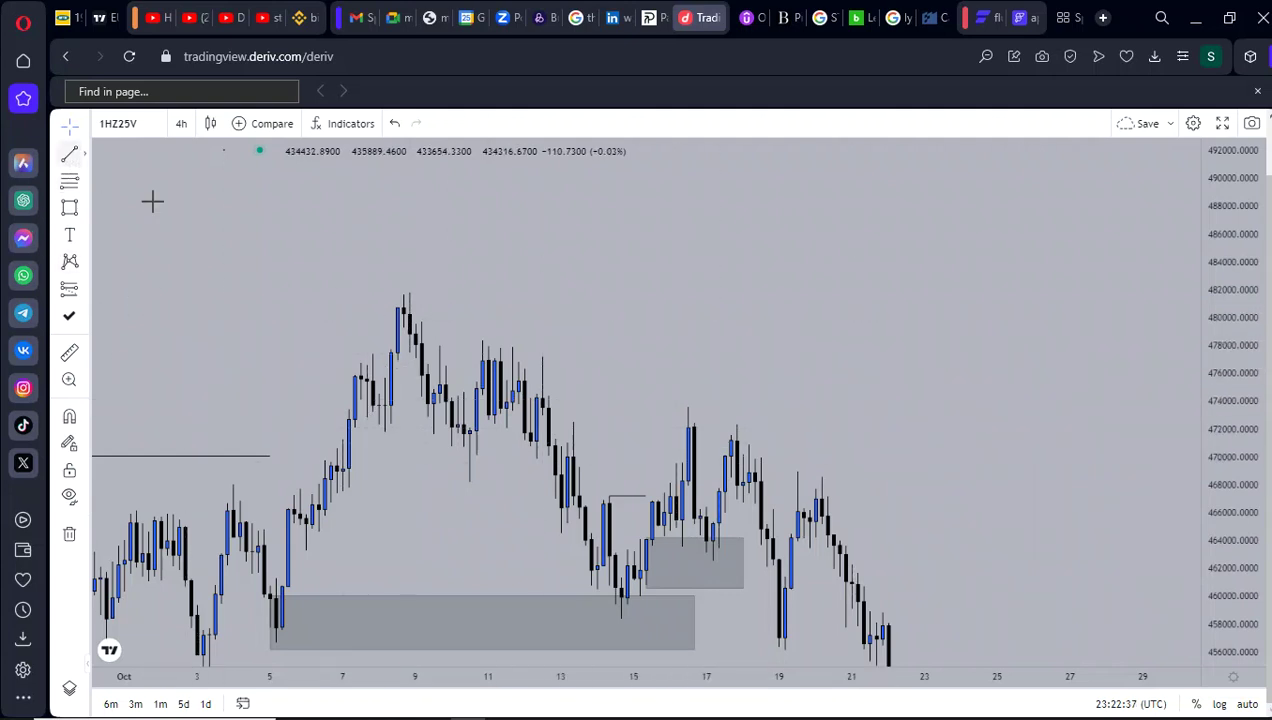
click(573, 422)
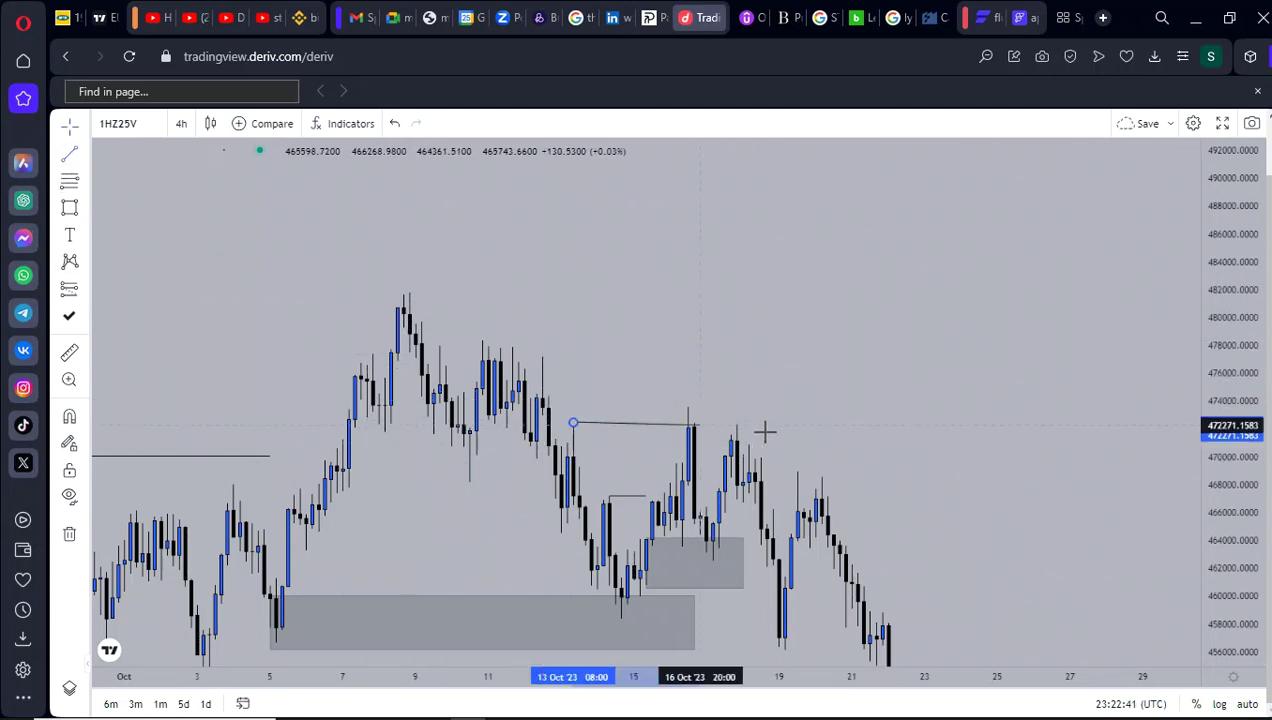
click(690, 422)
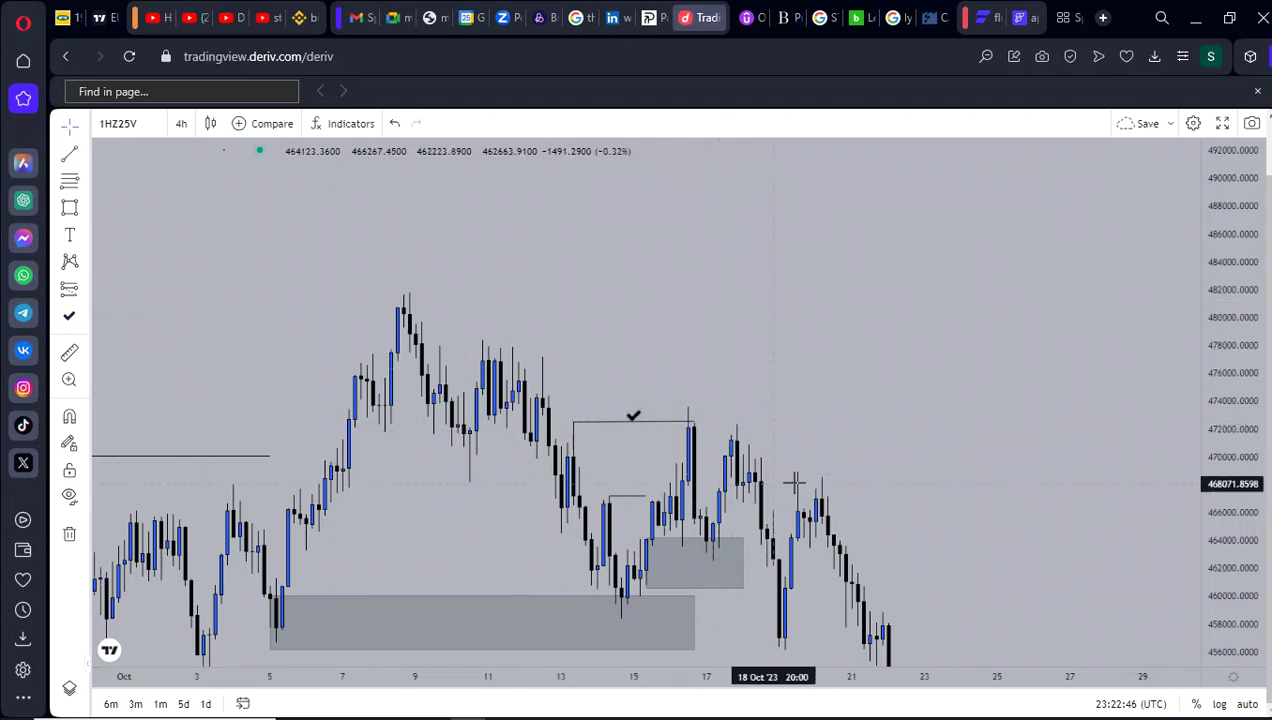
scroll(1070, 472, down, 2)
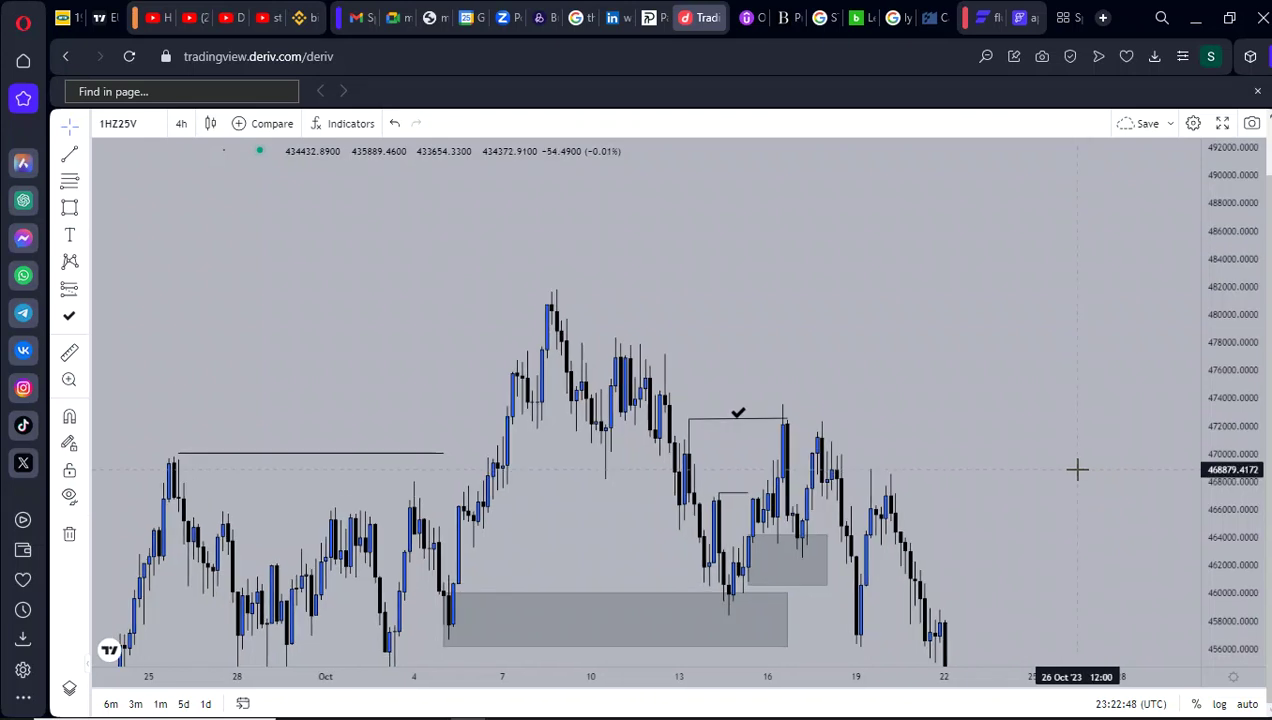
scroll(980, 490, up, 1)
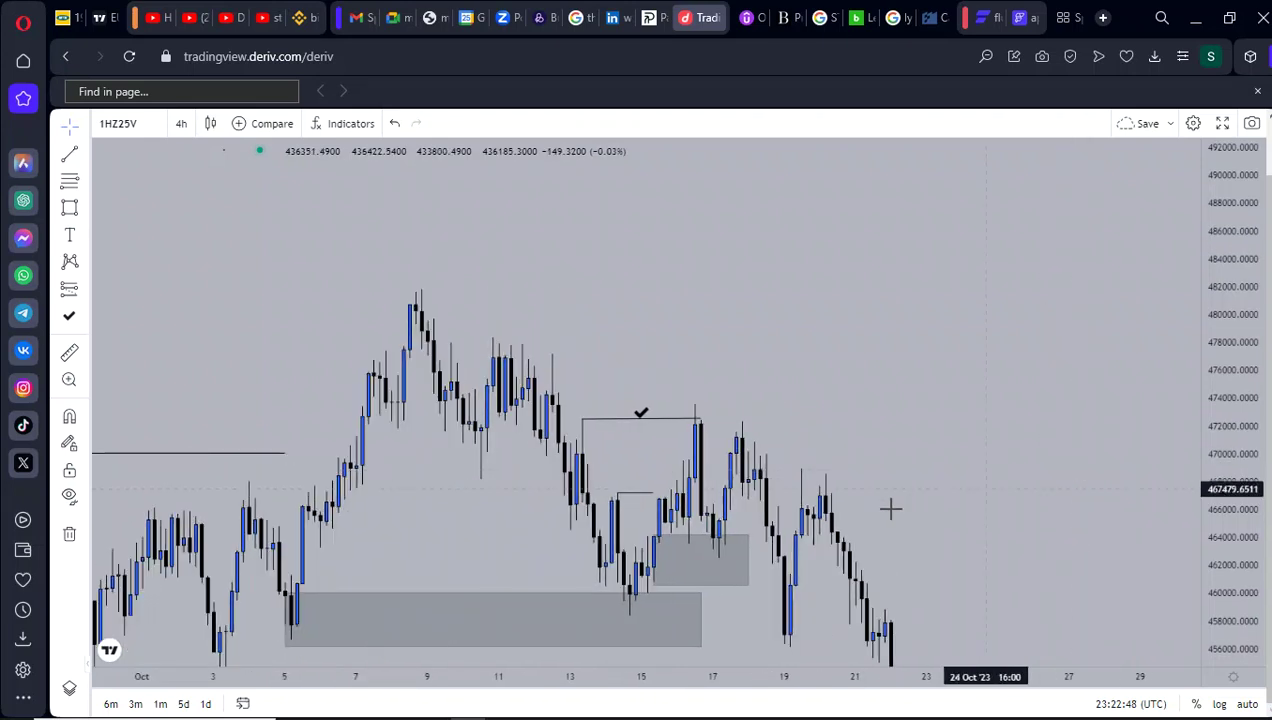
click(647, 539)
drag(645, 539, 646, 542)
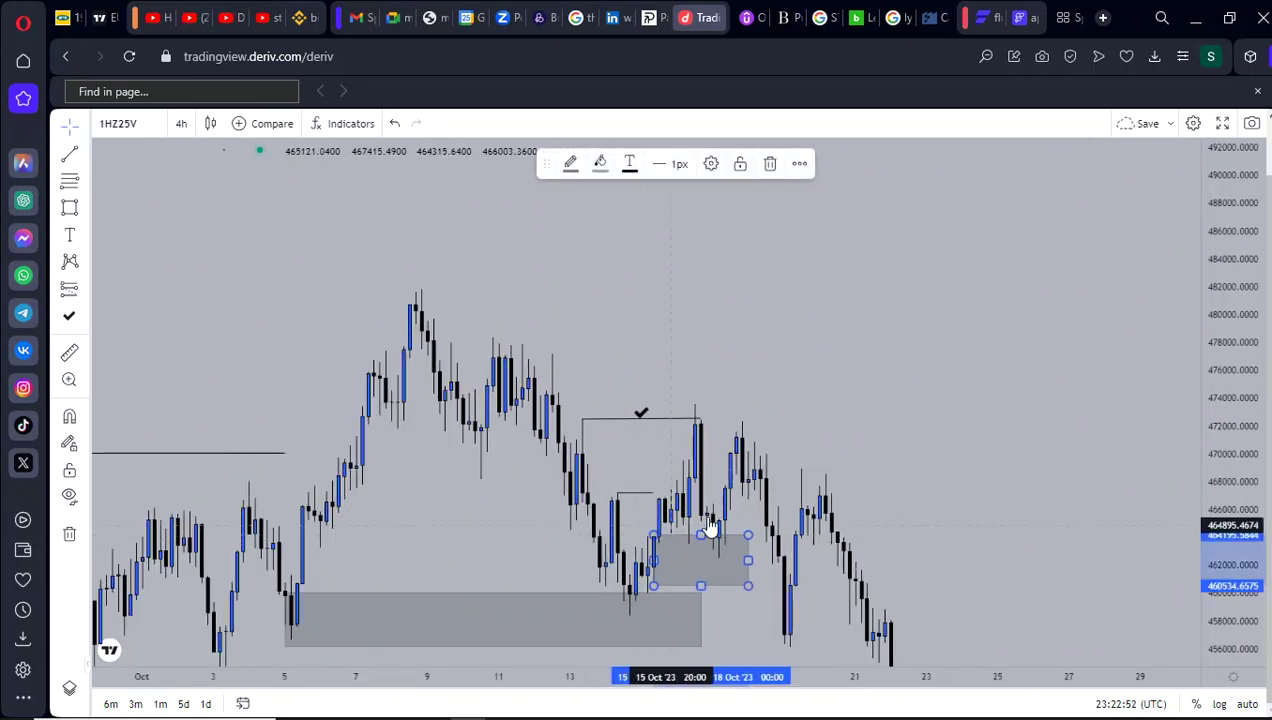
click(758, 420)
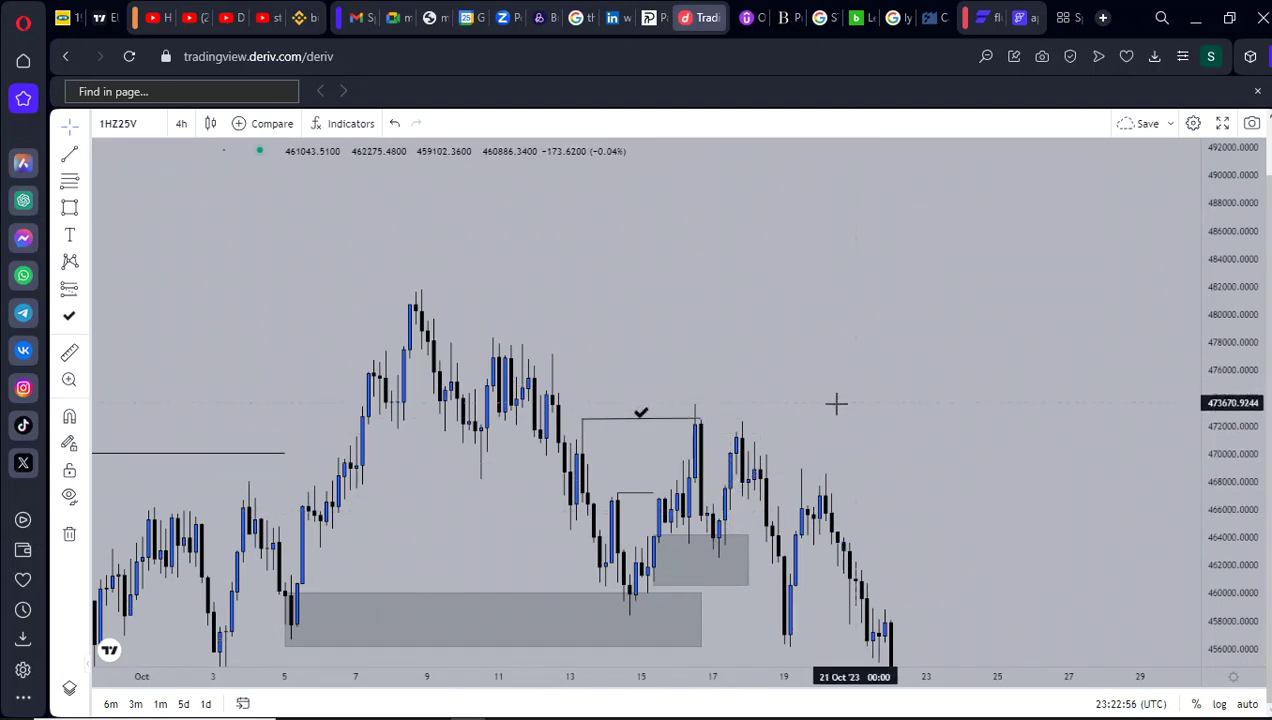
- Draw a near-horizontal trend line at about 472,300 from the 17 October high to 25 October and label it "failed"
scroll(614, 470, up, 2)
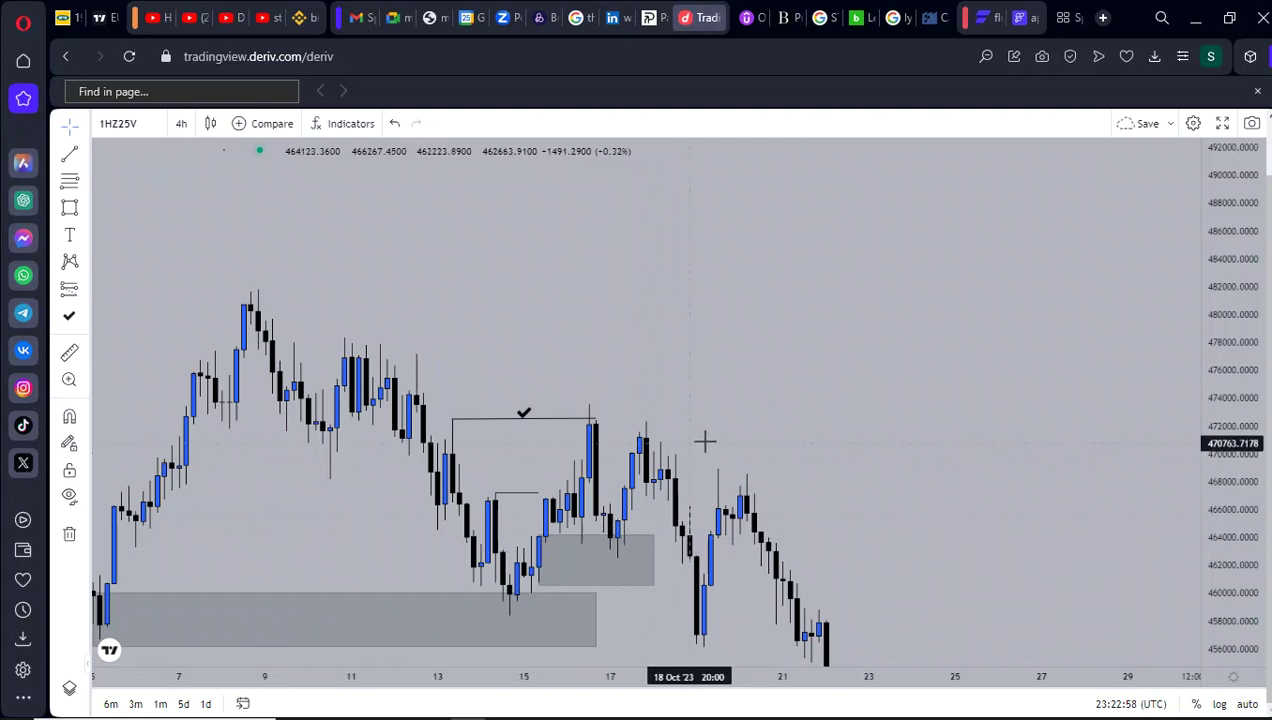
drag(757, 428, 568, 387)
scroll(240, 251, down, 3)
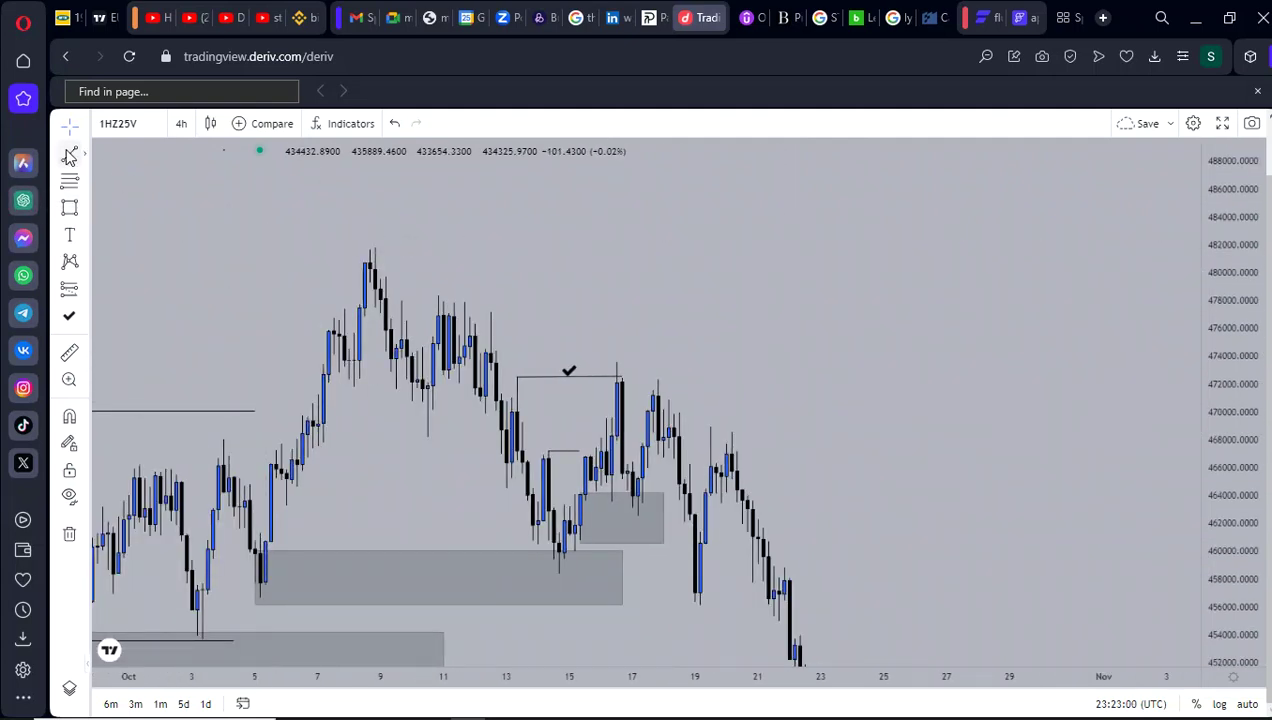
click(658, 378)
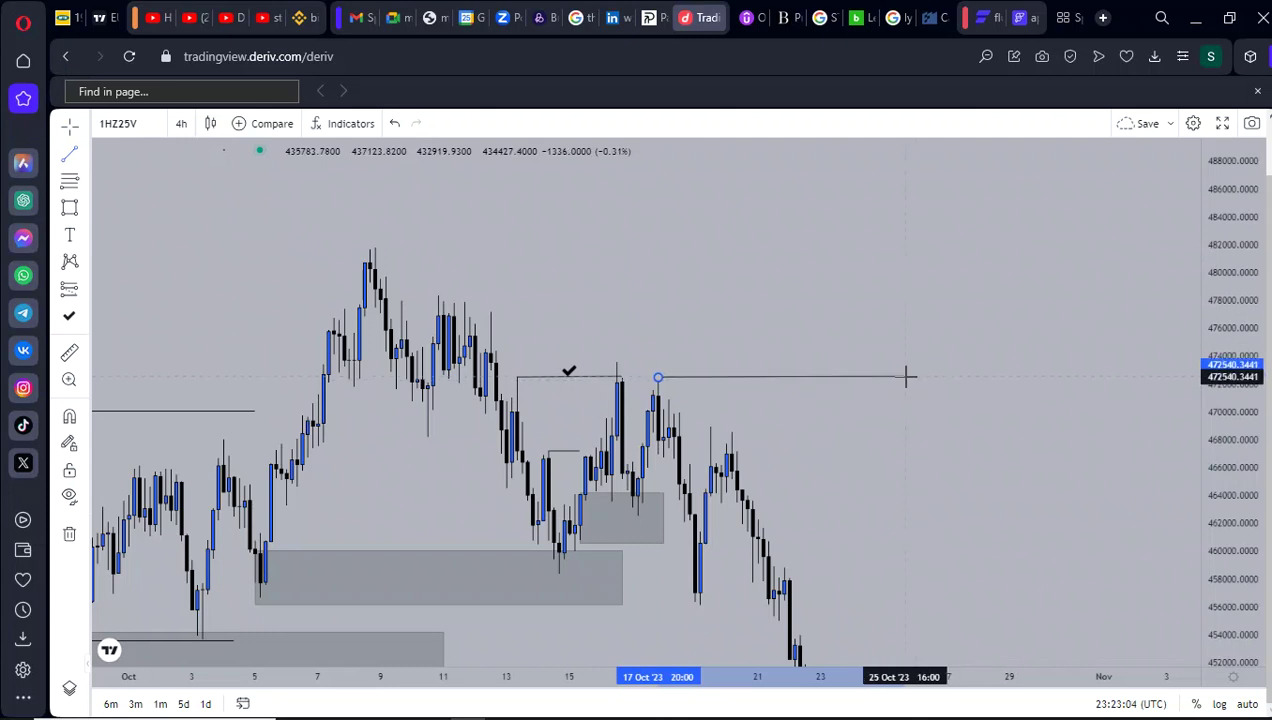
click(905, 378)
drag(846, 378, 844, 381)
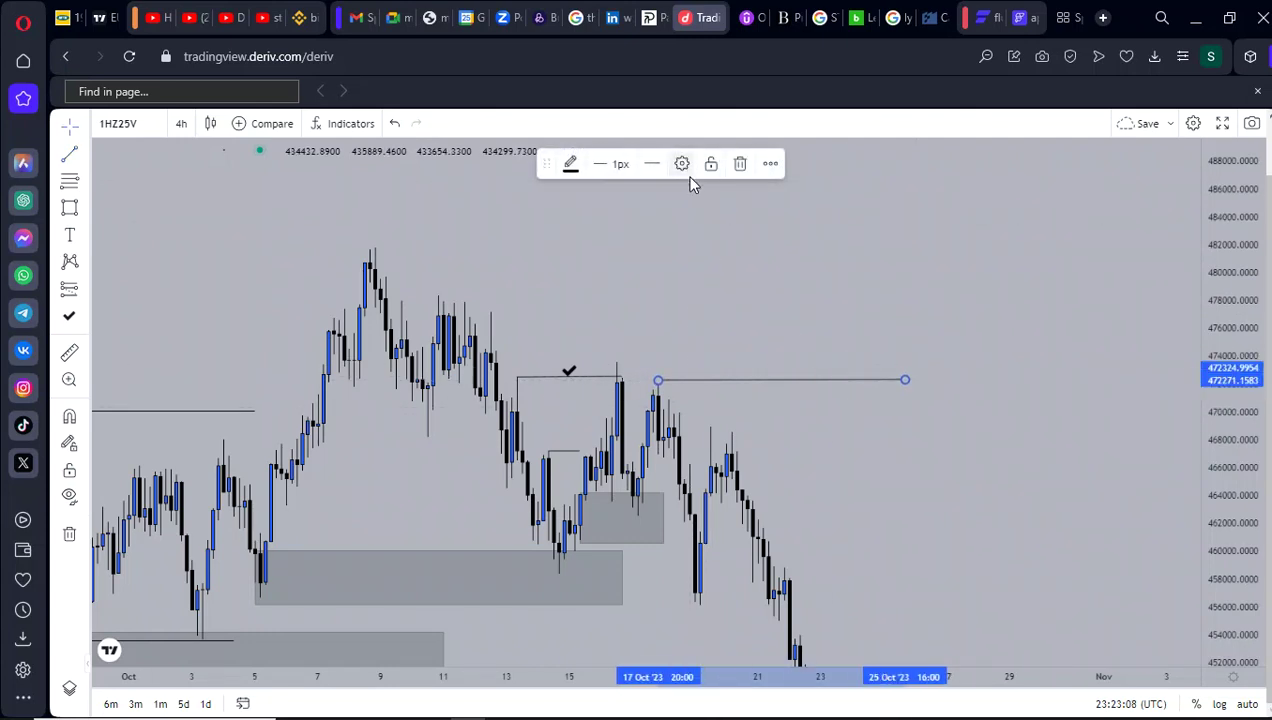
click(682, 163)
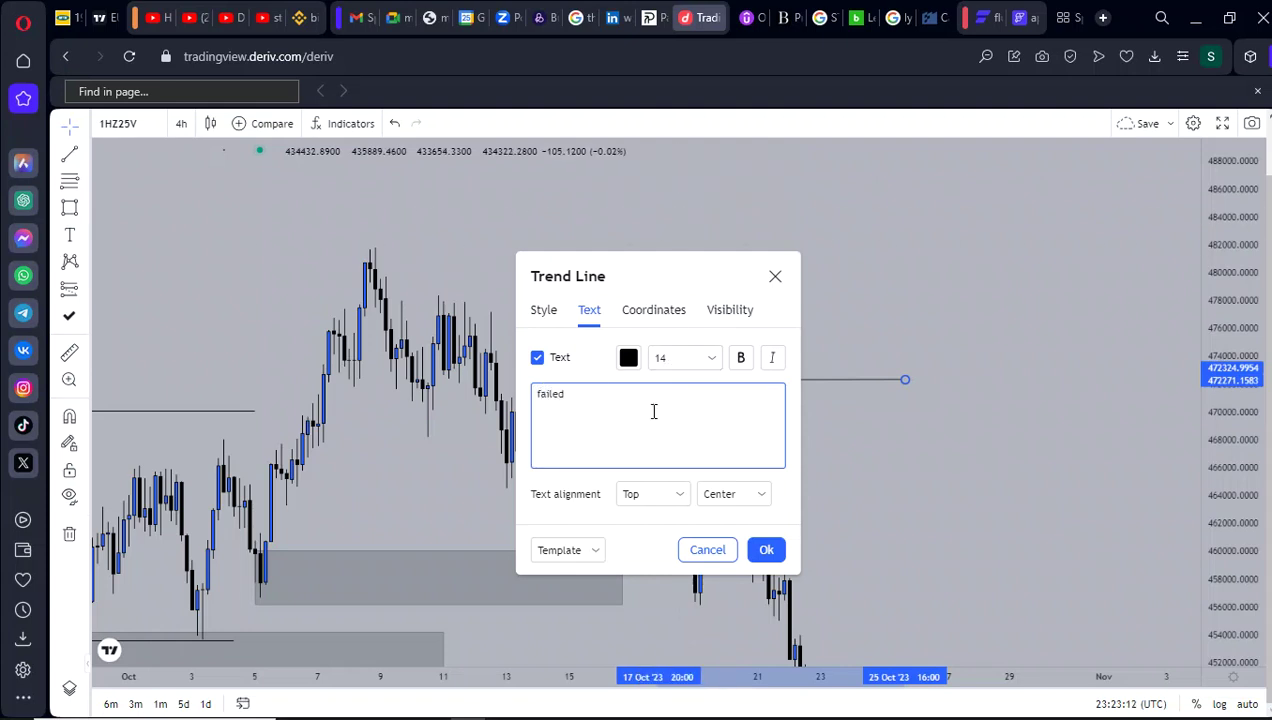
click(766, 551)
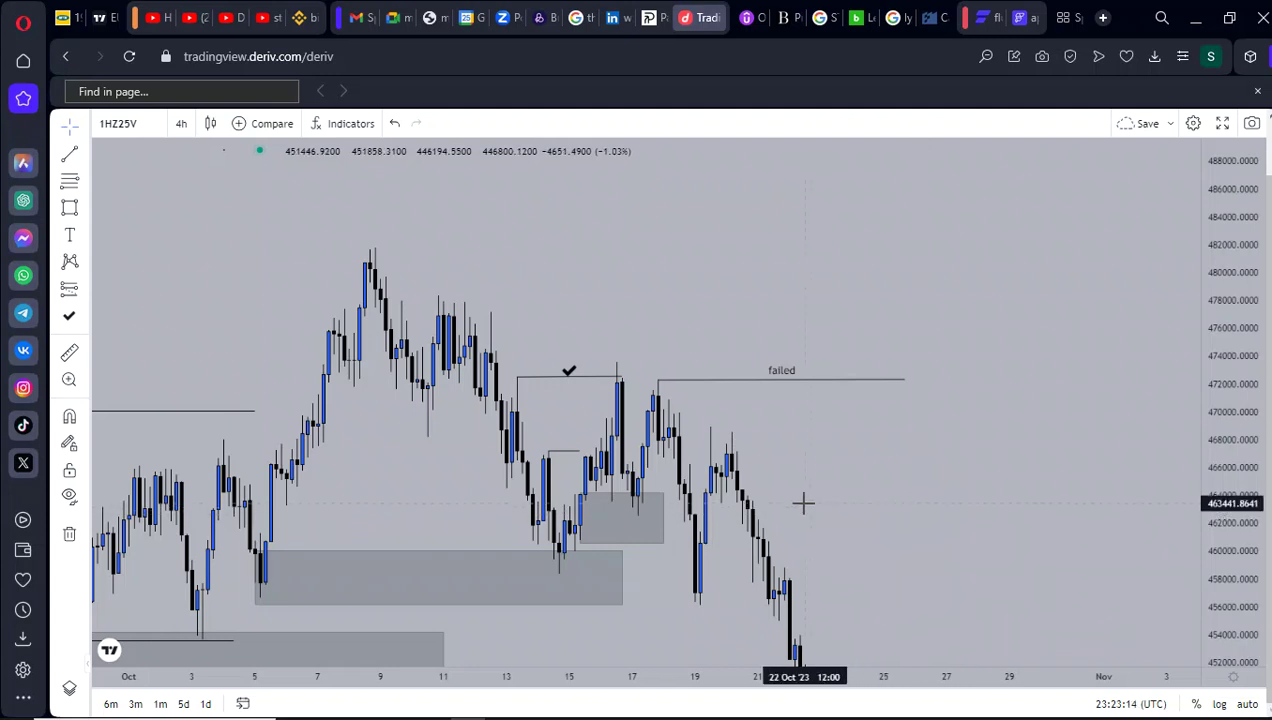
drag(788, 500, 694, 483)
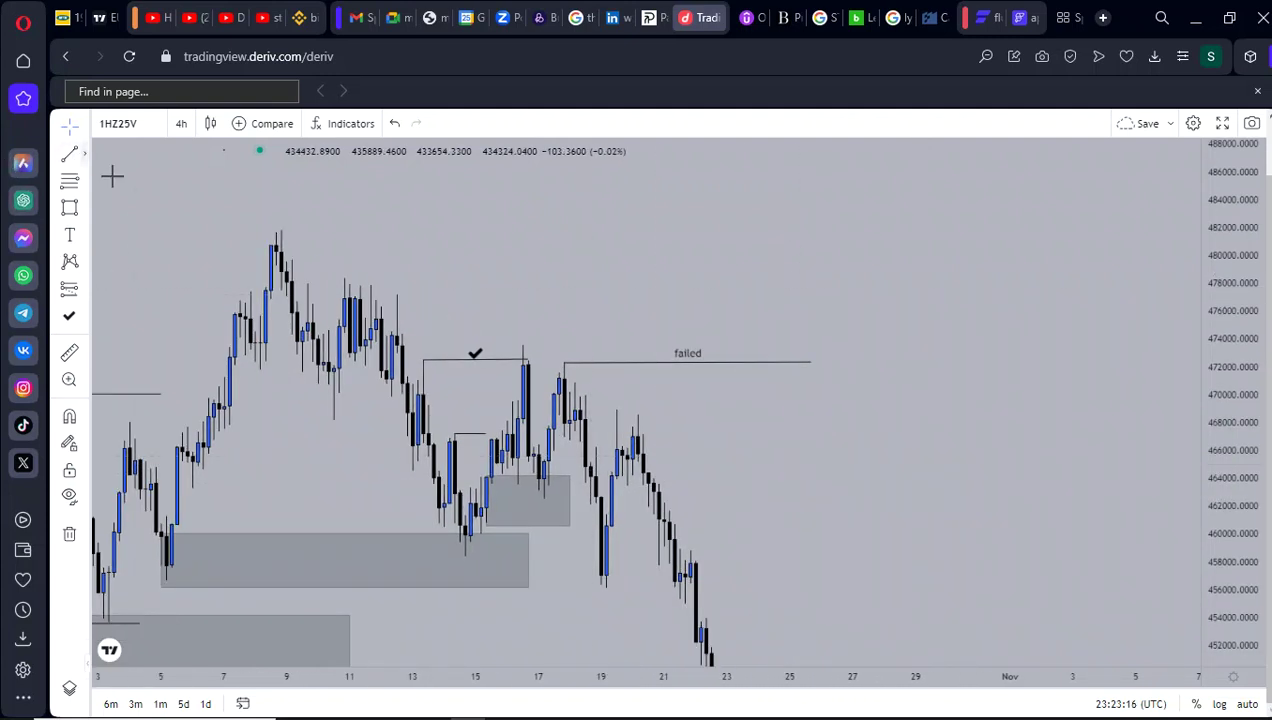
click(523, 345)
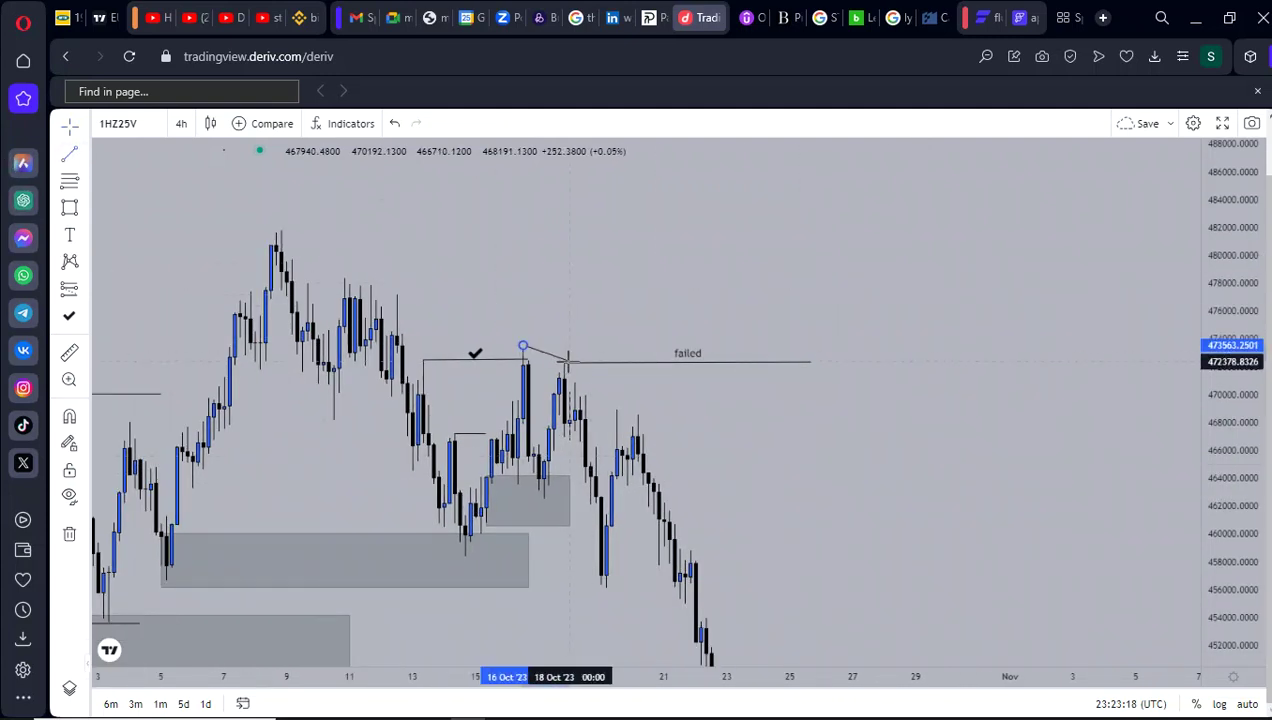
key(Escape)
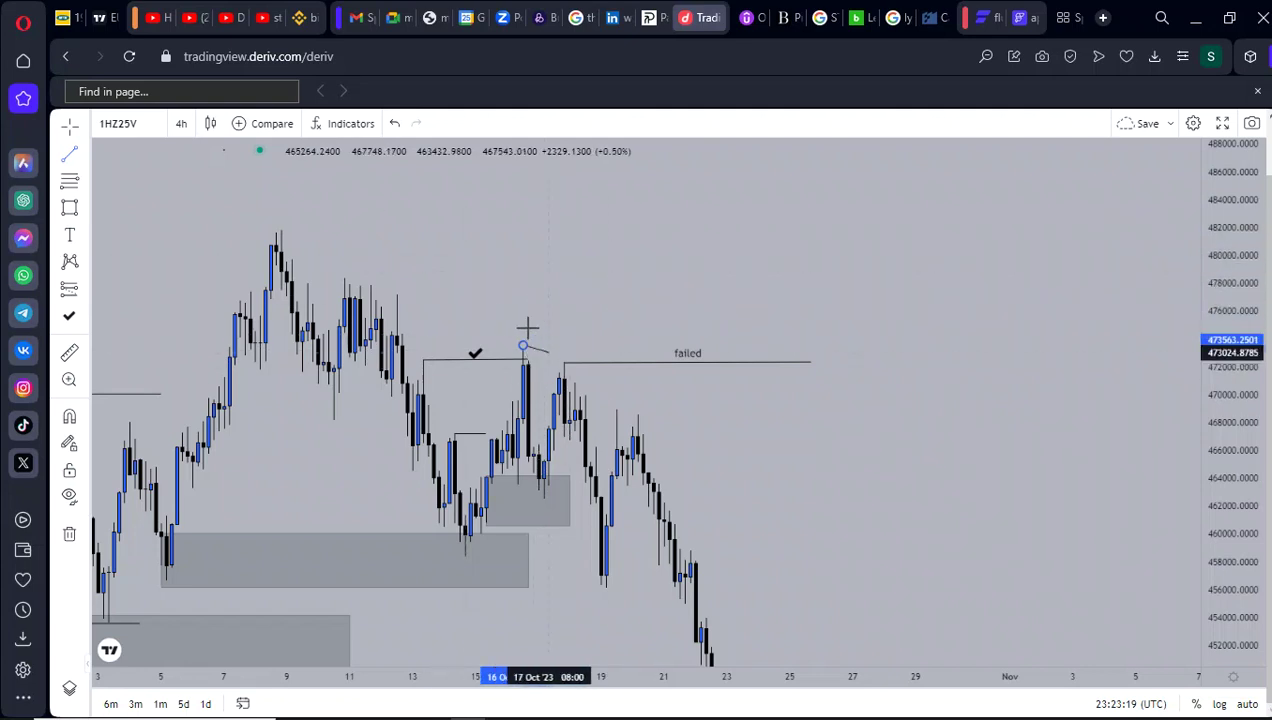
- Draw a horizontal trend line from the 17 October low to 18 October at about 462,500 and label it "choch"
scroll(650, 440, up, 1)
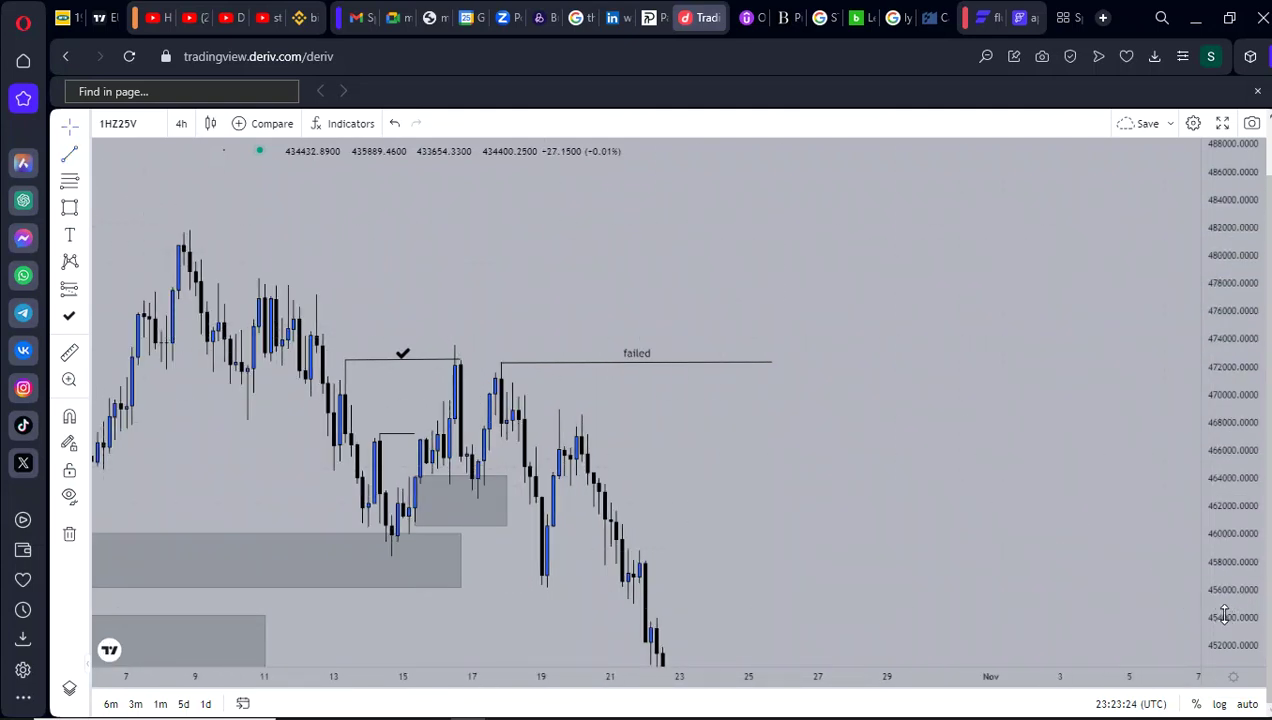
scroll(1000, 565, up, 2)
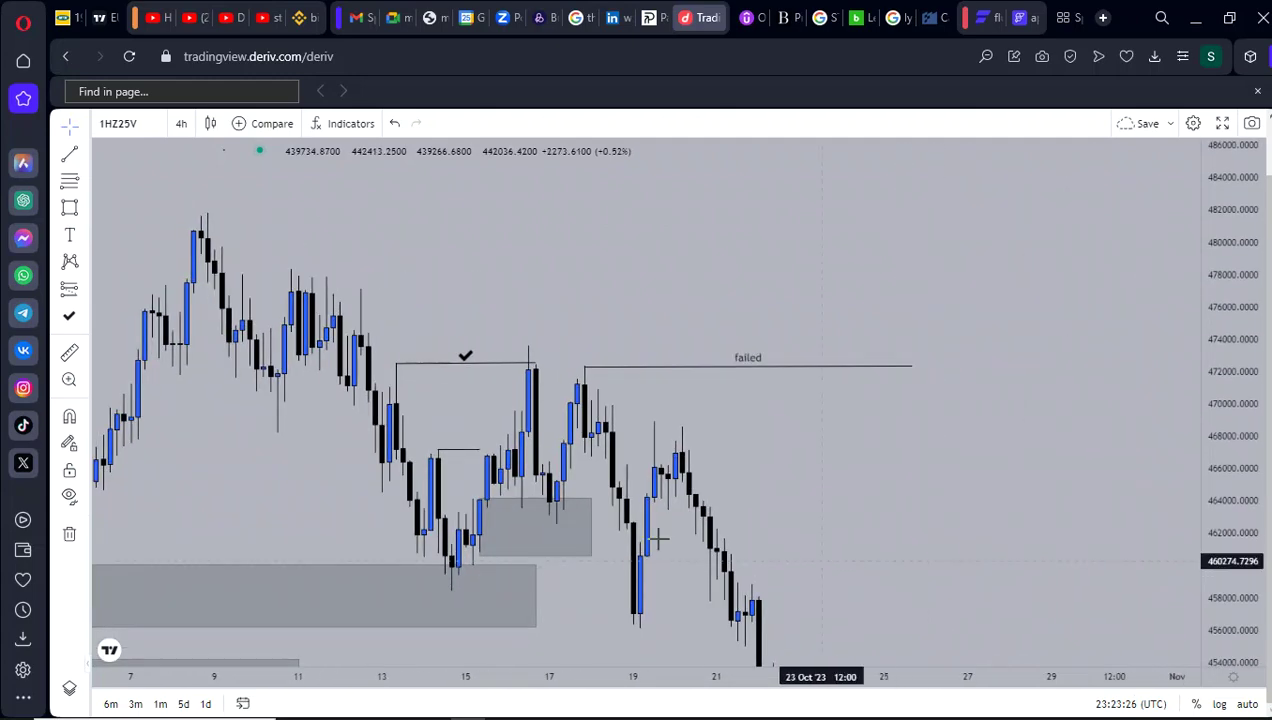
scroll(800, 540, down, 3)
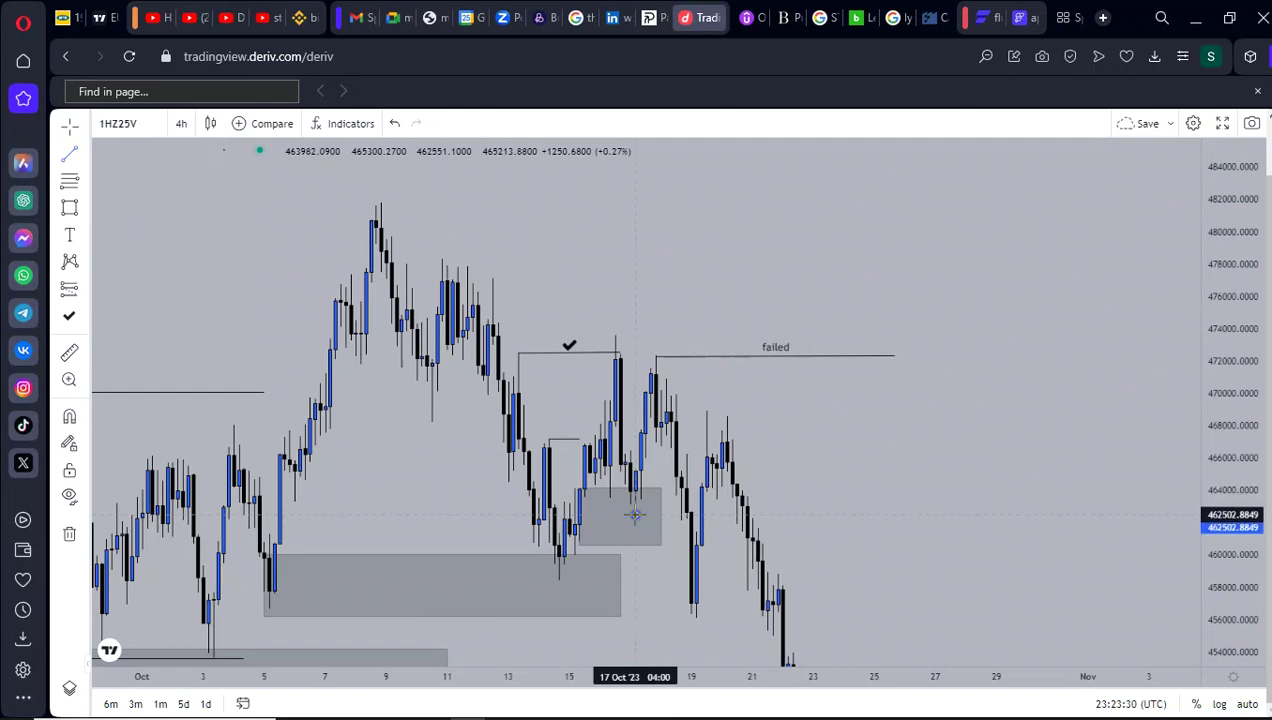
click(680, 516)
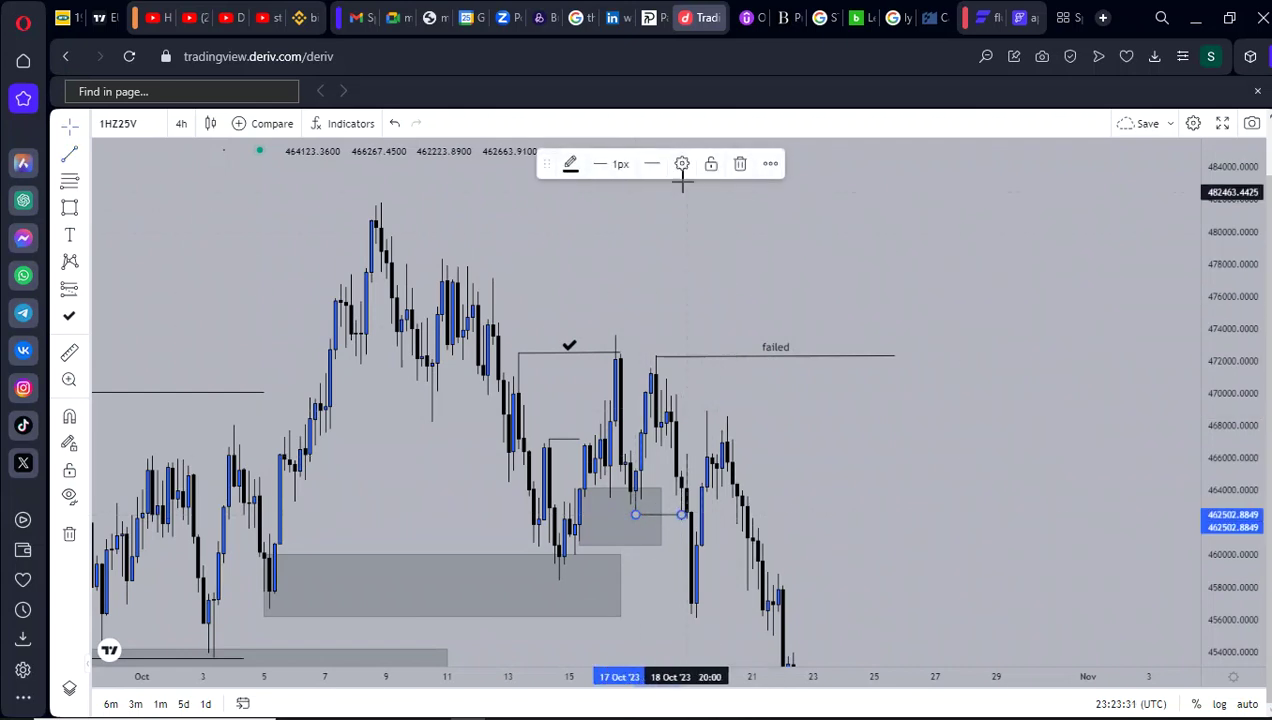
click(684, 166)
click(606, 409)
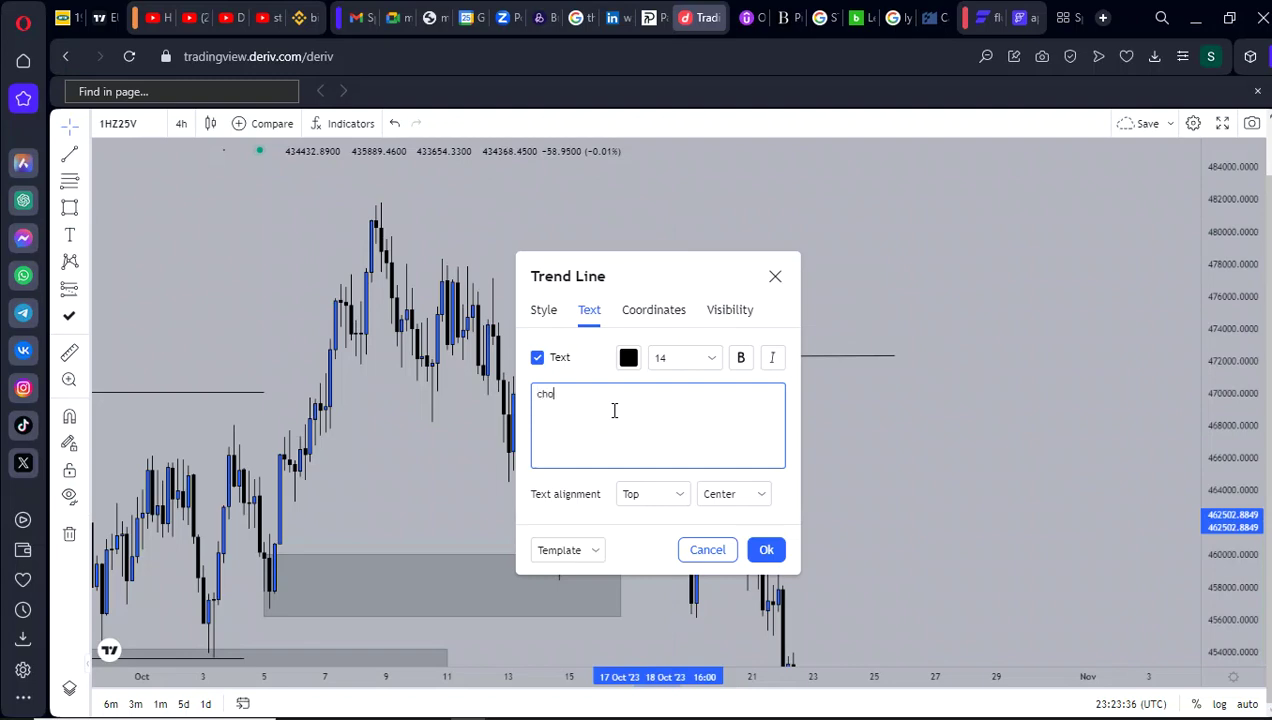
click(766, 549)
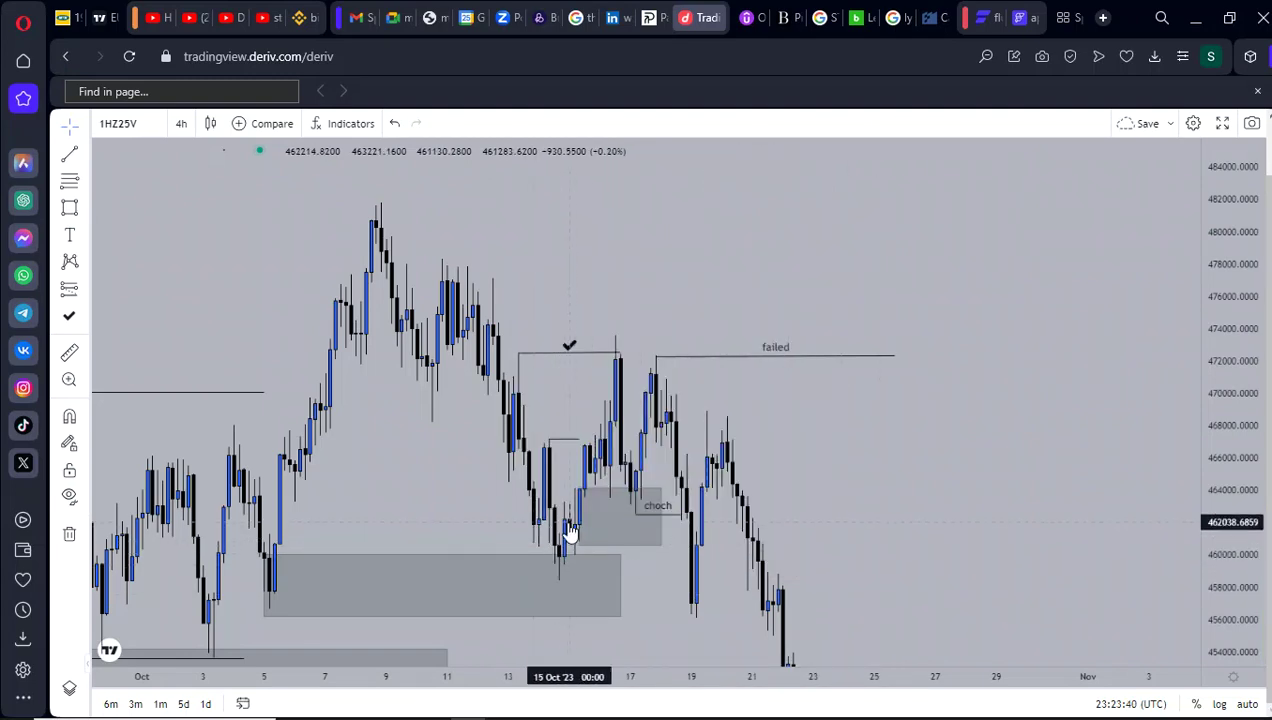
- Delete the small shaded zone that ends at 18 October beside the choch line
drag(574, 531, 540, 509)
click(527, 512)
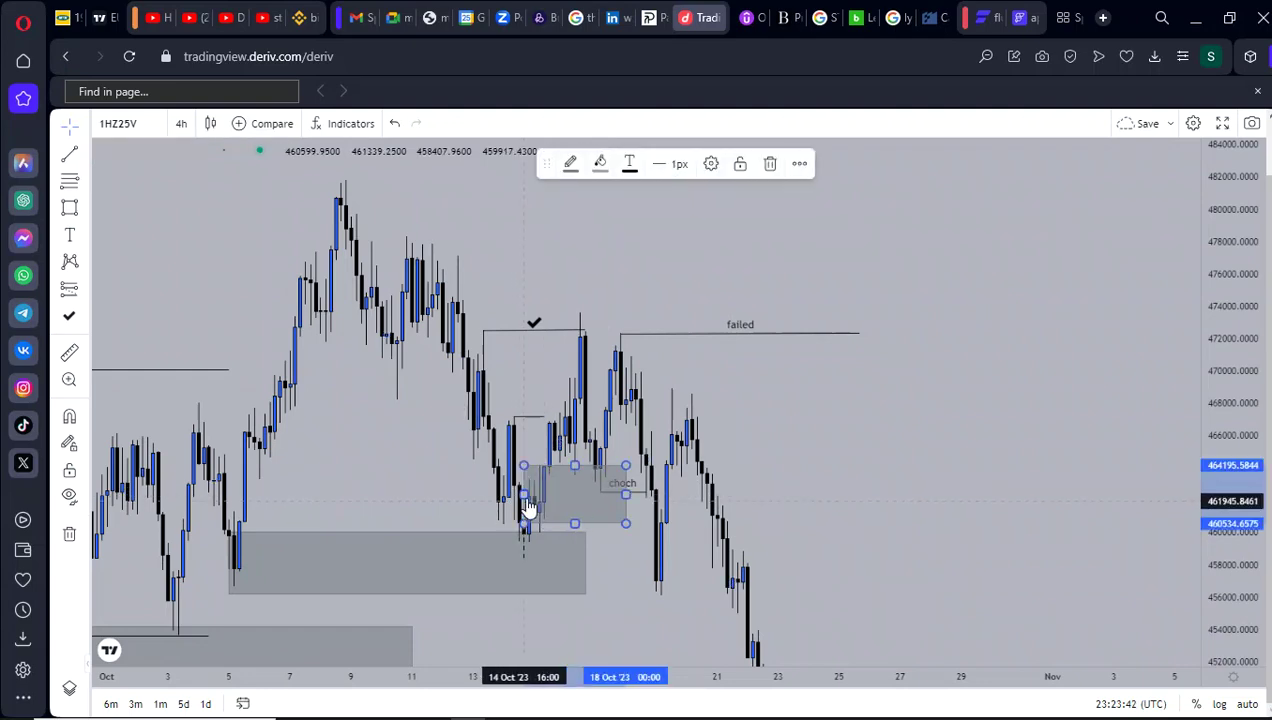
click(769, 164)
- Draw a horizontal trend line from the 14 October low to the 19 October candle at about 458,560
scroll(693, 375, down, 3)
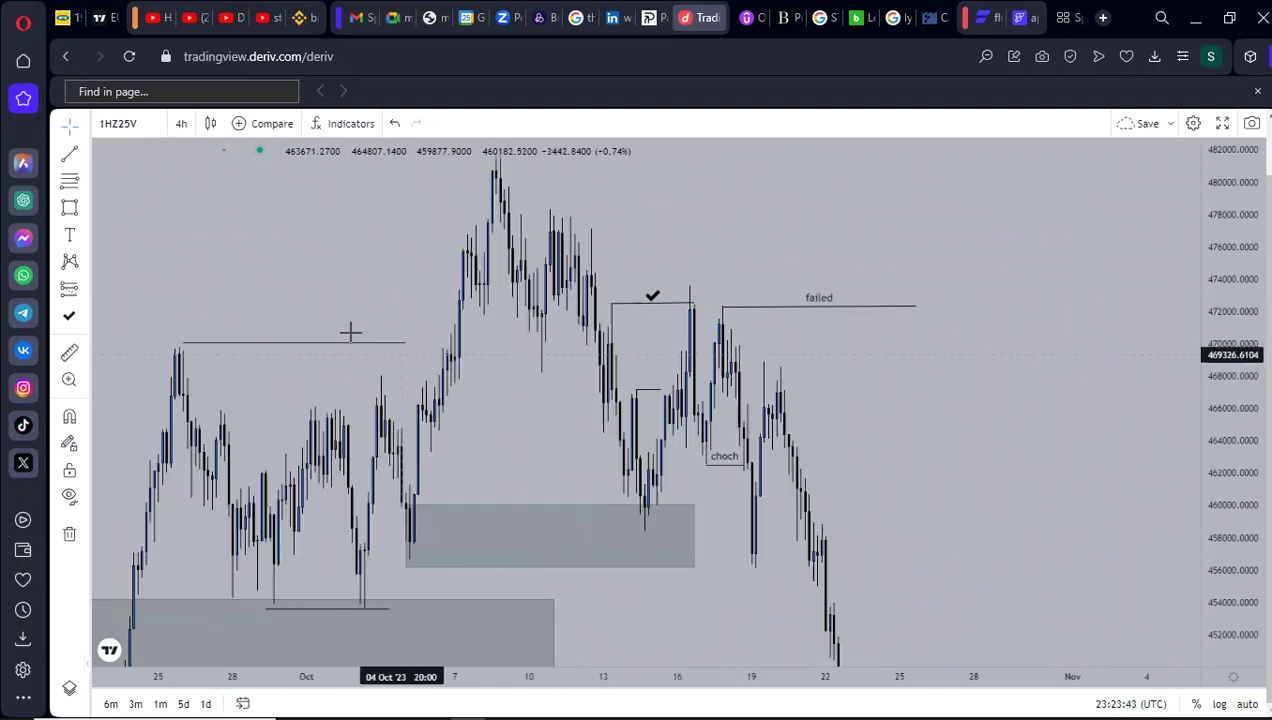
click(644, 528)
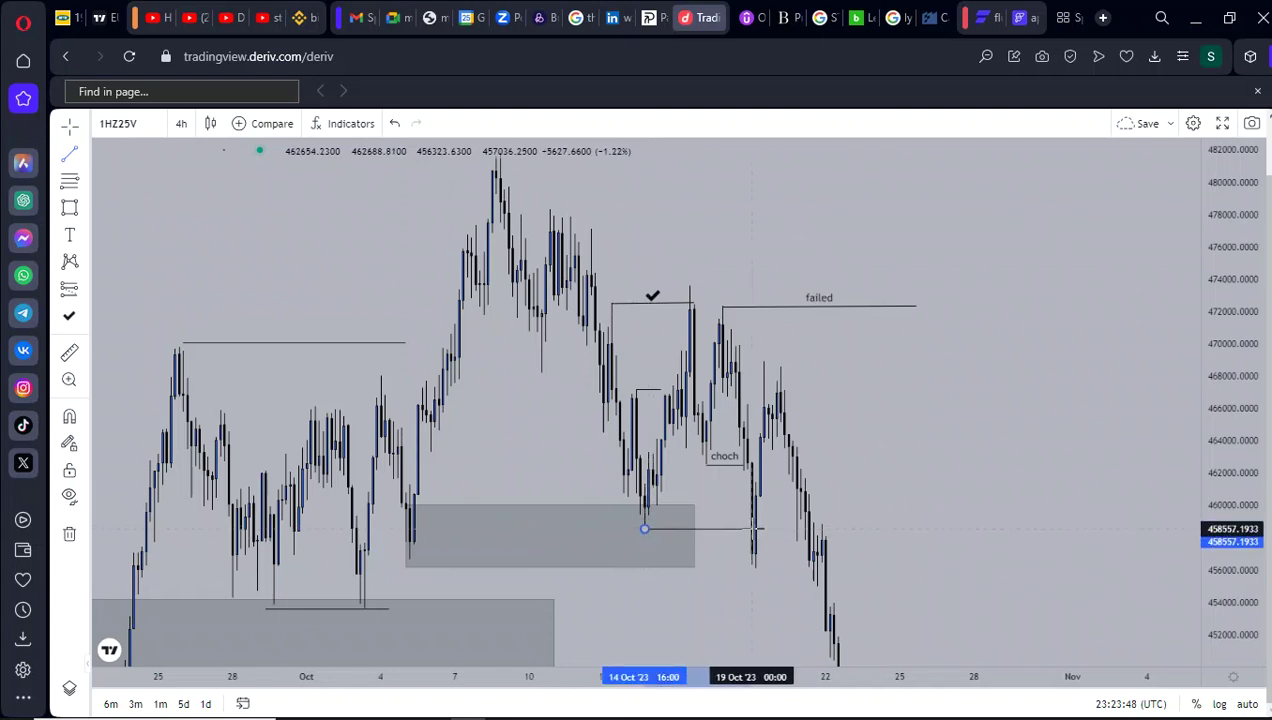
click(752, 528)
click(890, 518)
- Delete the shaded zone spanning 5 to 16 October and draw a trend line from the 5 October low to 19 October at about 456,600
scroll(892, 517, up, 2)
drag(892, 517, 944, 462)
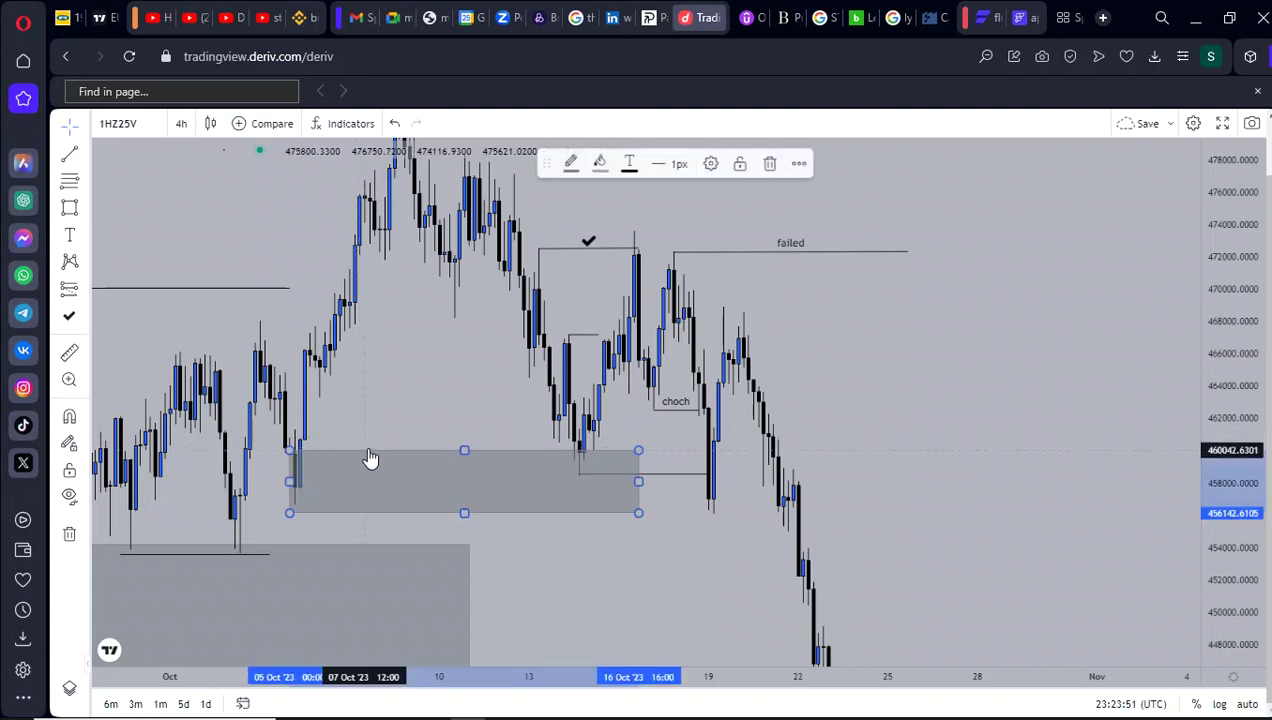
click(769, 163)
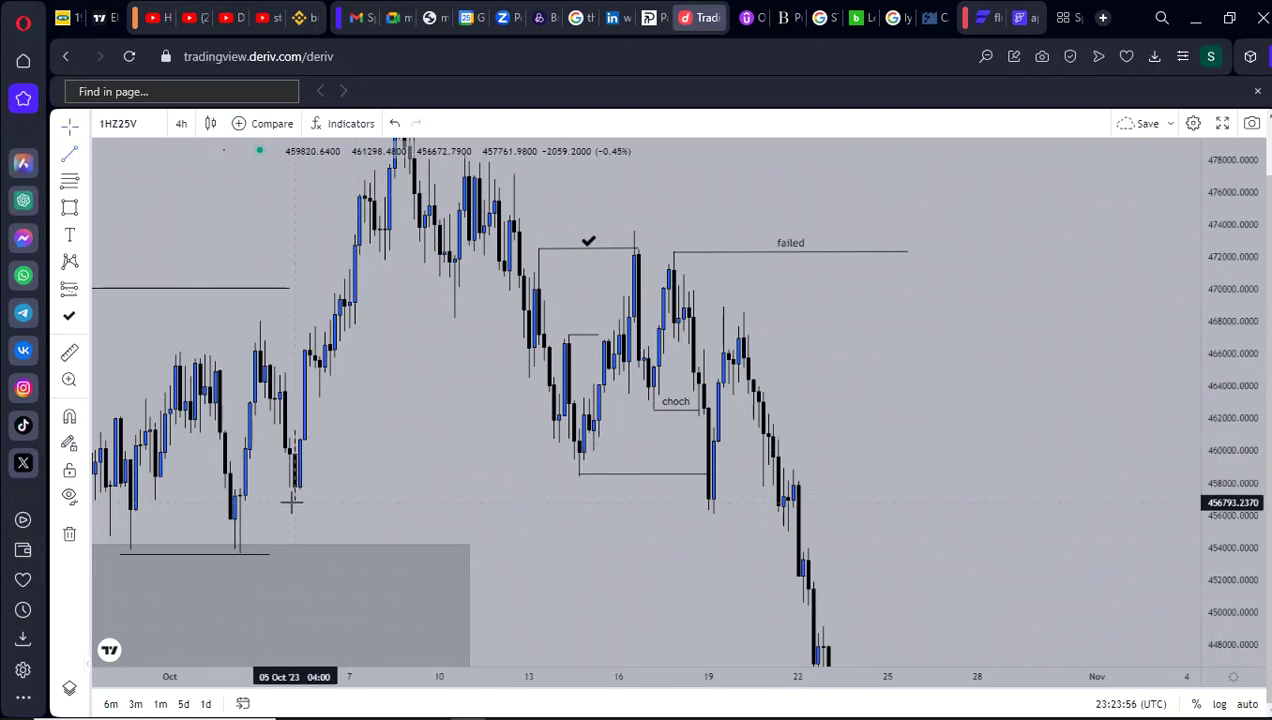
click(344, 508)
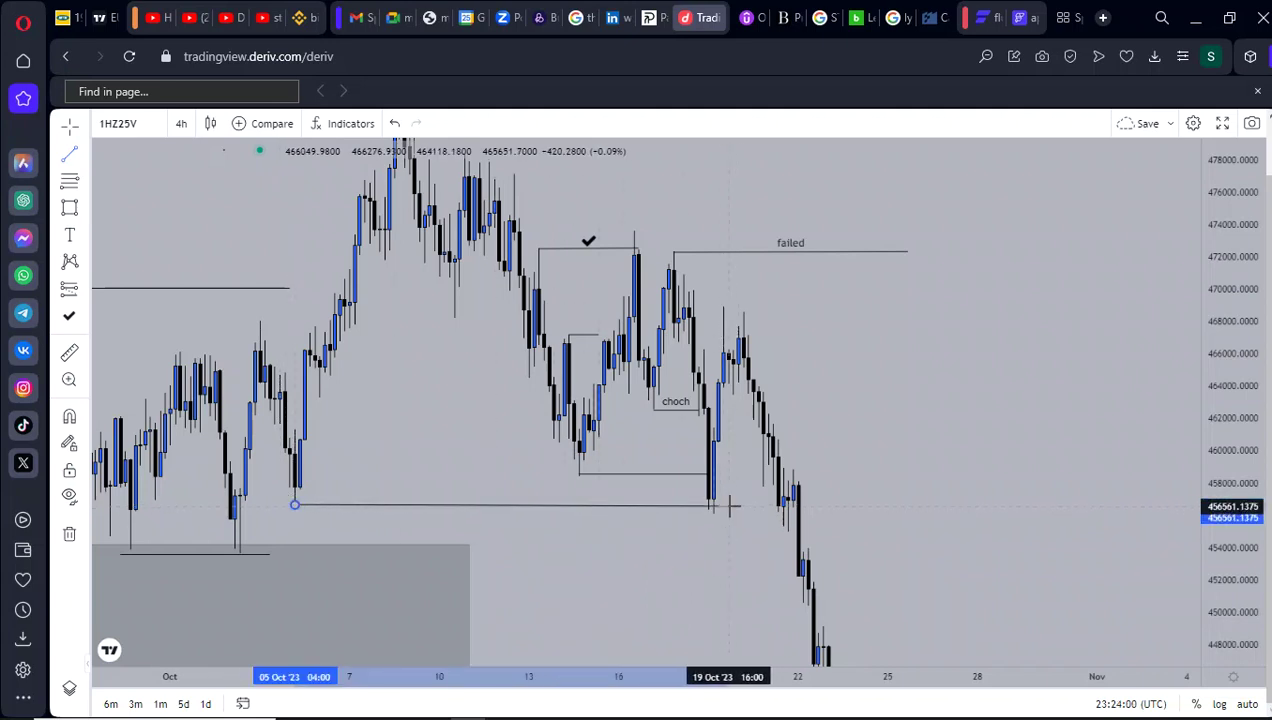
click(728, 506)
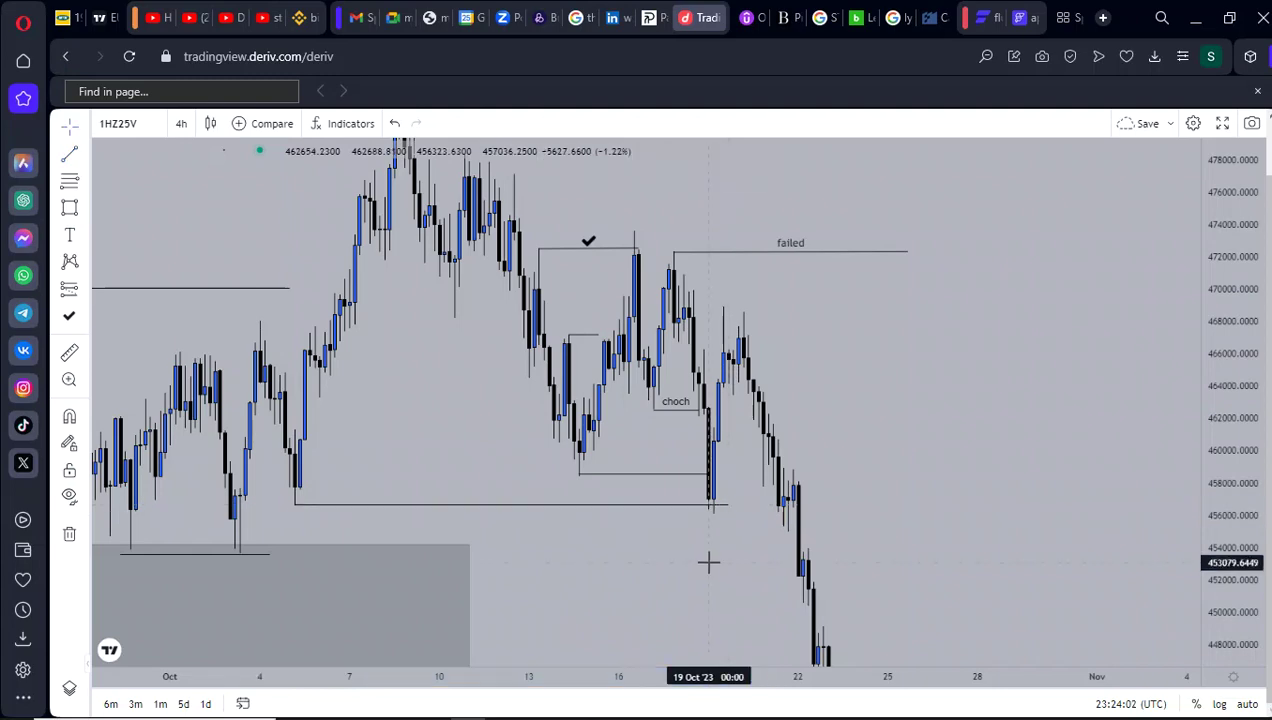
- Label the short horizontal line at the 14 October swing high "choch"
scroll(724, 571, down, 2)
scroll(715, 562, up, 3)
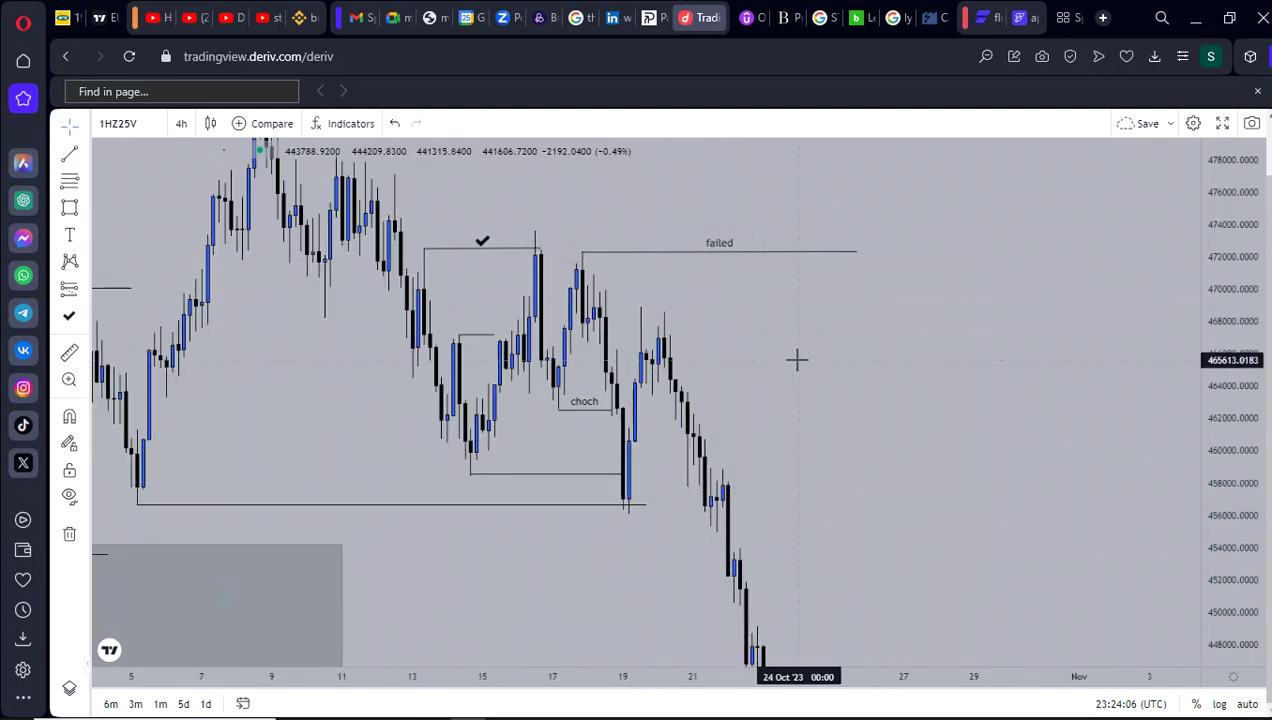
scroll(800, 360, down, 2)
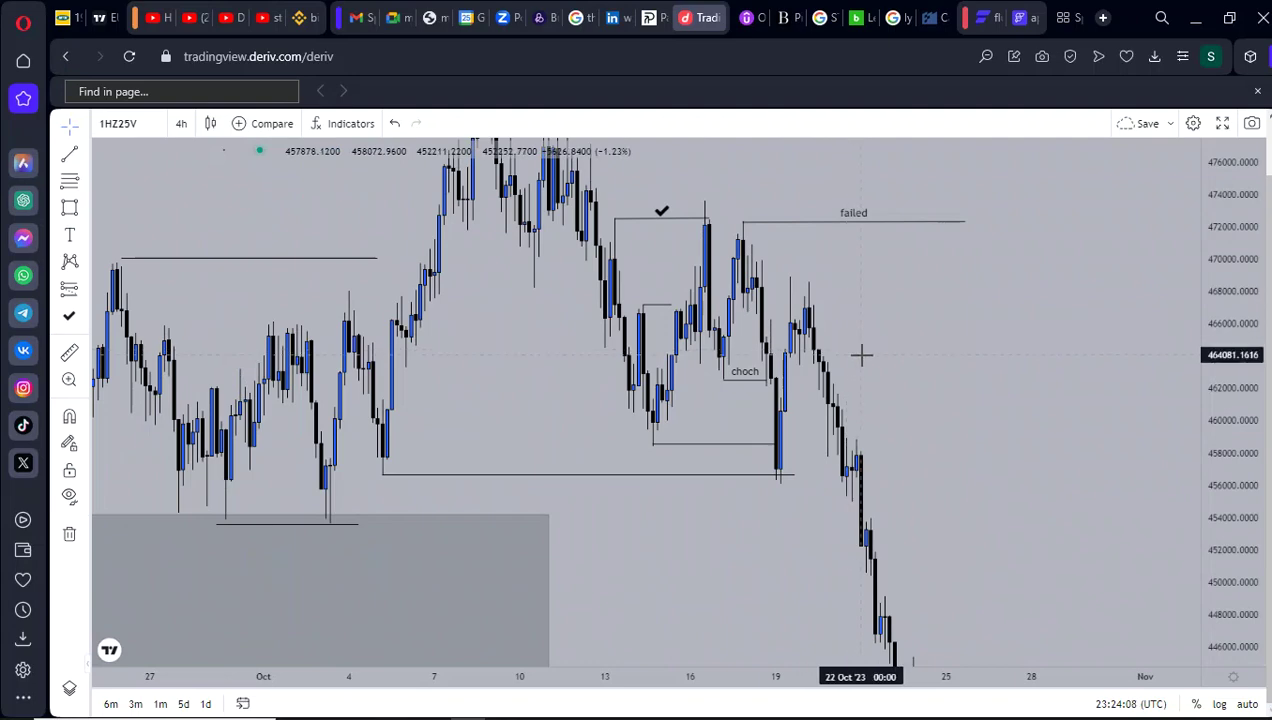
scroll(861, 354, down, 1)
scroll(1031, 386, up, 3)
drag(1151, 428, 730, 352)
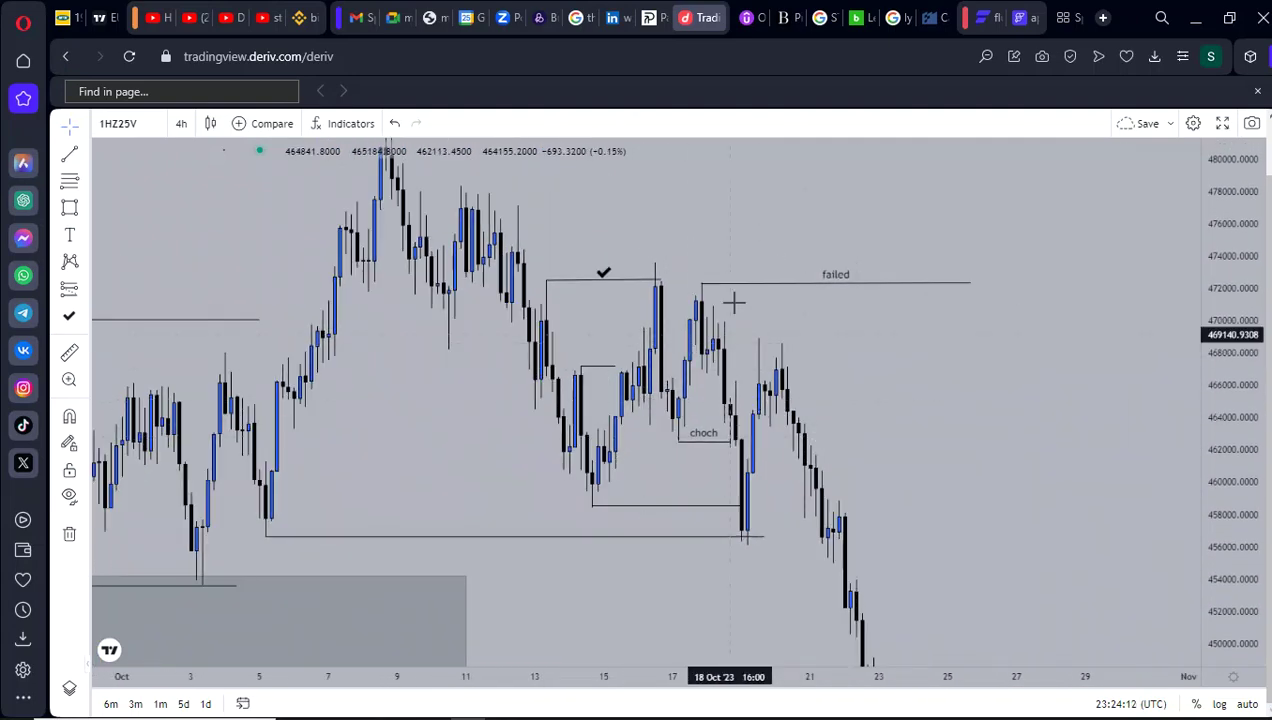
click(607, 378)
click(683, 163)
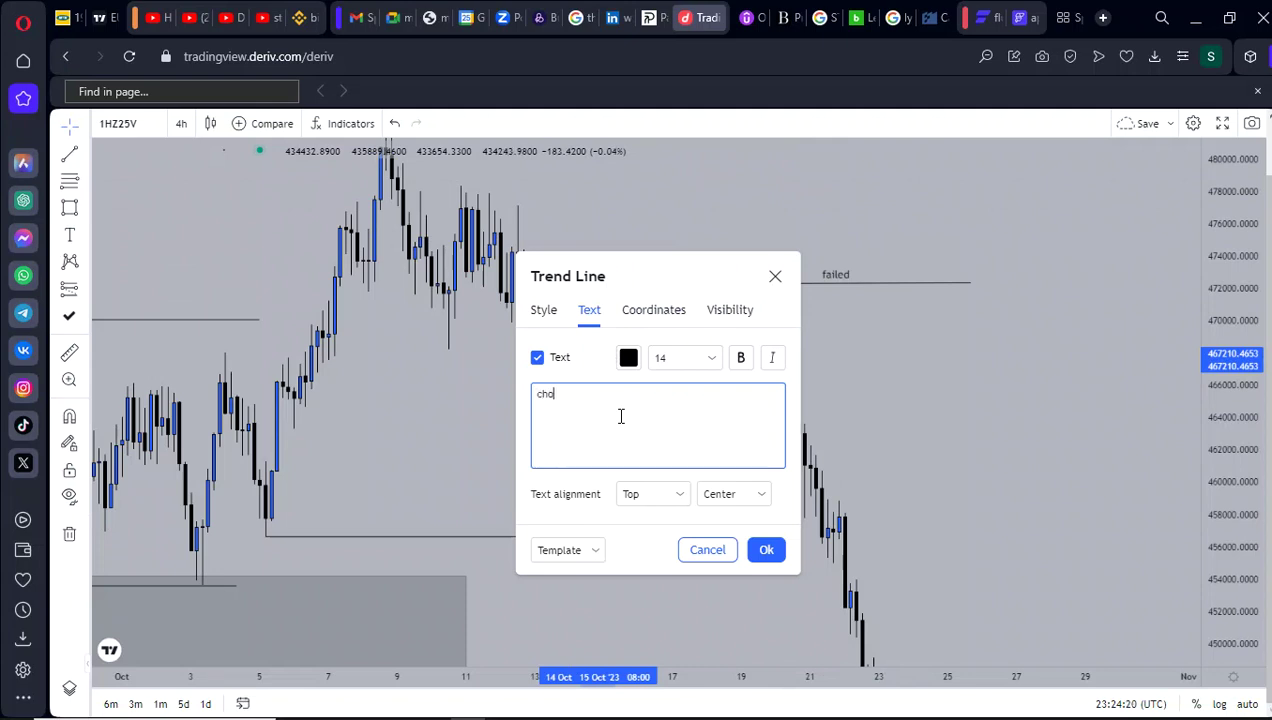
click(766, 549)
- Draw a small shaded rectangle over the 17 October low, just above the lower choch line and extending to 18 October
drag(907, 427, 792, 364)
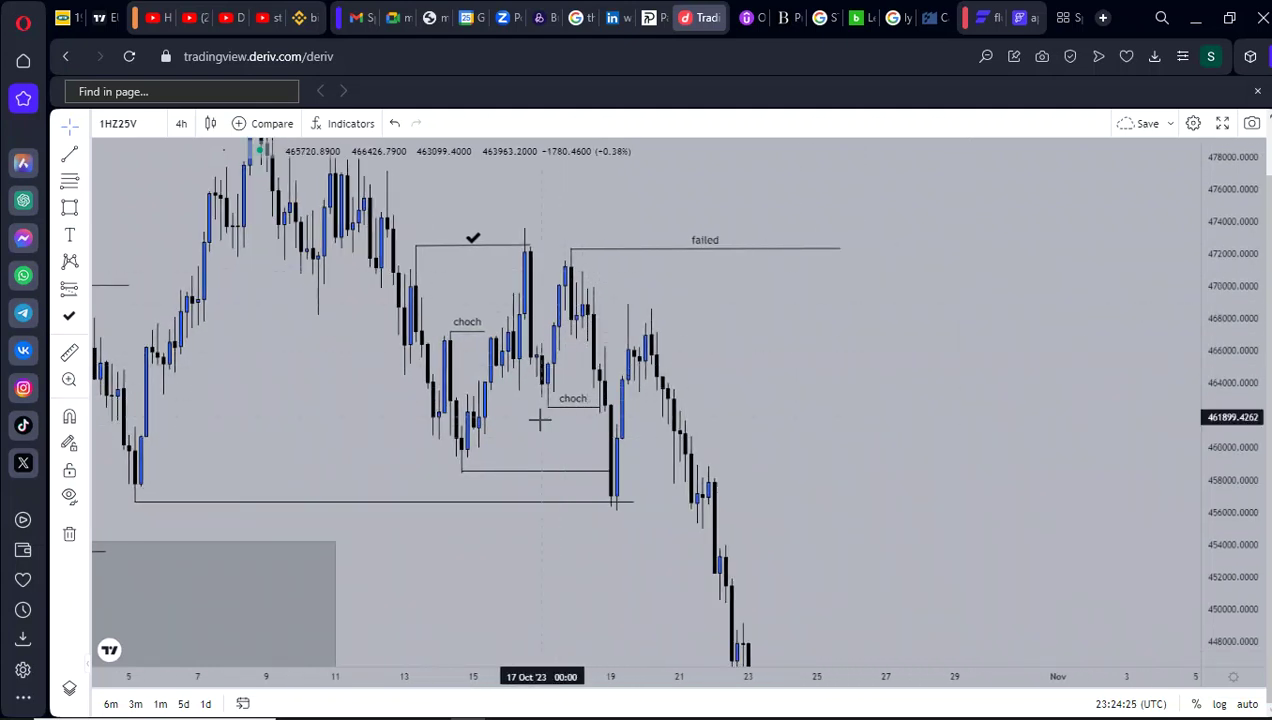
click(69, 207)
click(541, 357)
click(594, 398)
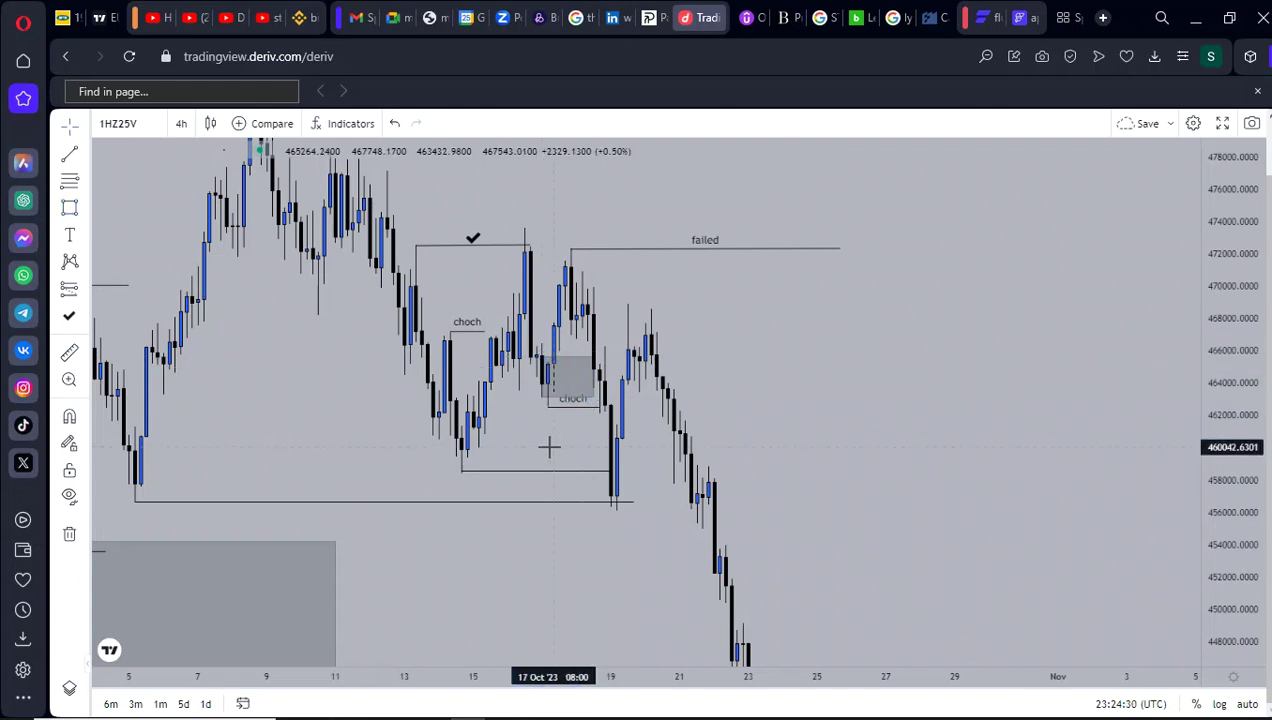
- Draw a shaded rectangle from 18 October to about 28 October, between about 468,000 and 471,000, below the failed line
scroll(610, 360, up, 1)
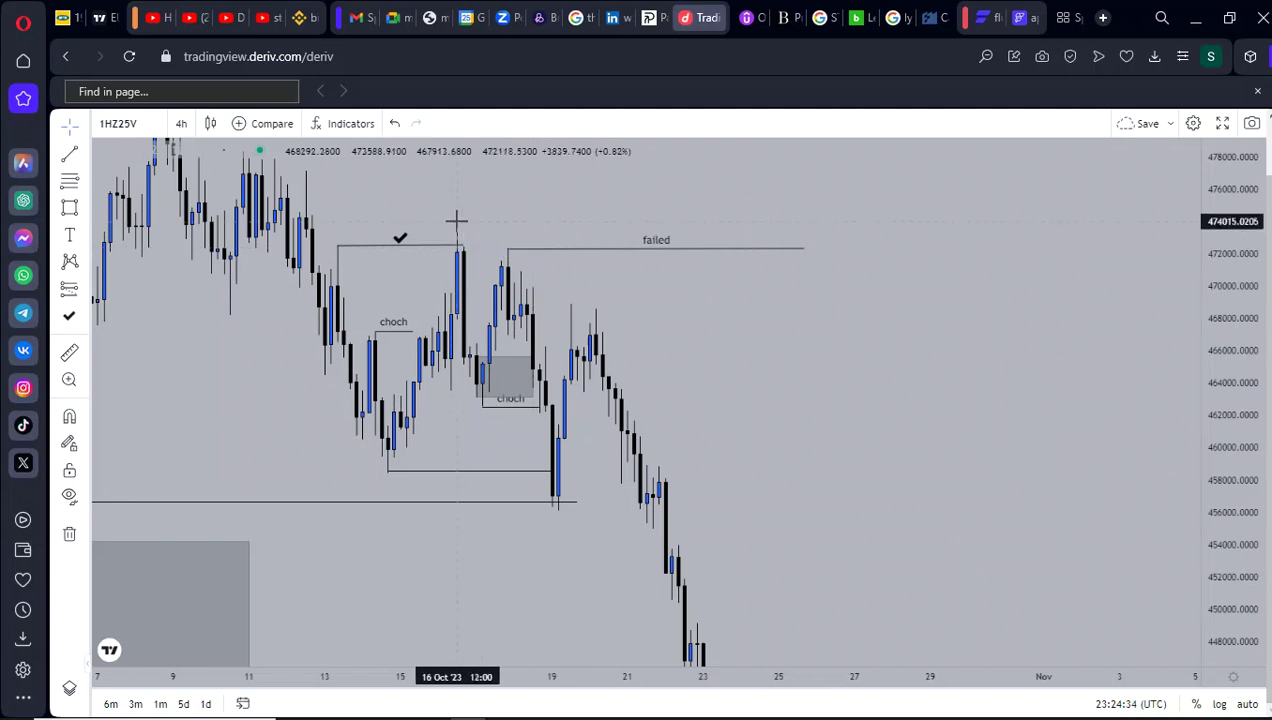
drag(822, 438, 844, 439)
scroll(843, 443, right, 3)
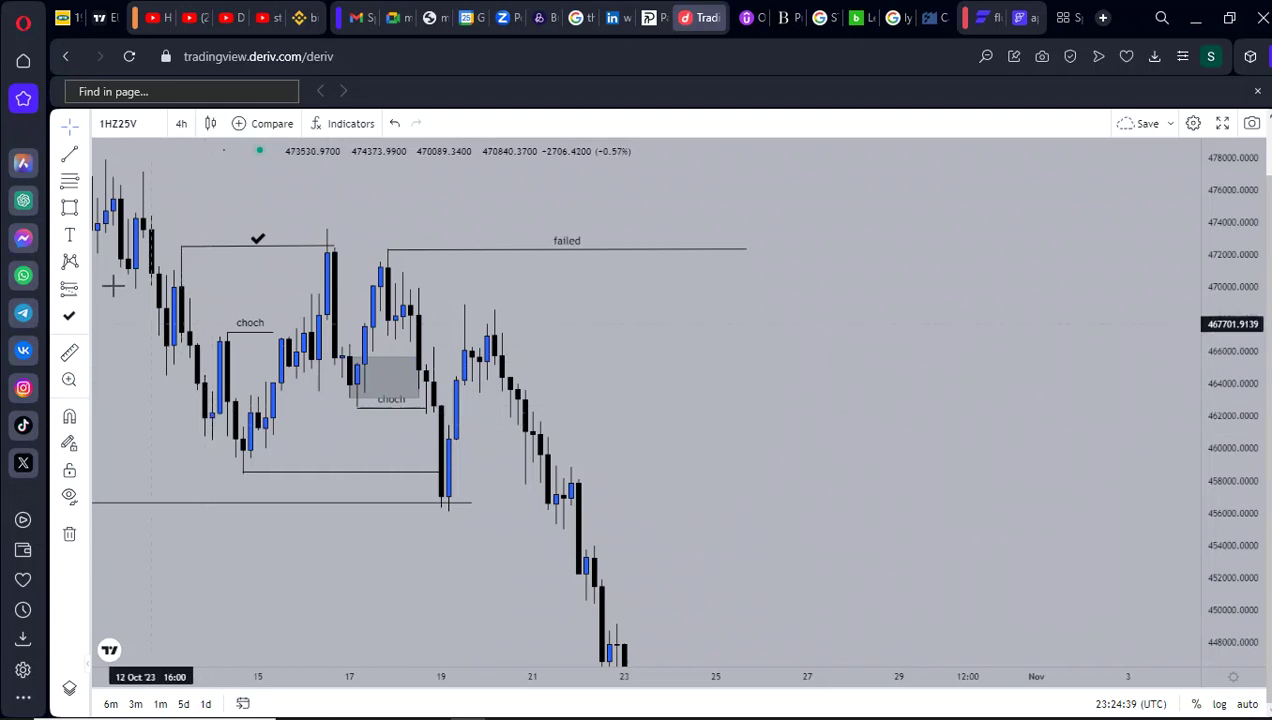
click(69, 212)
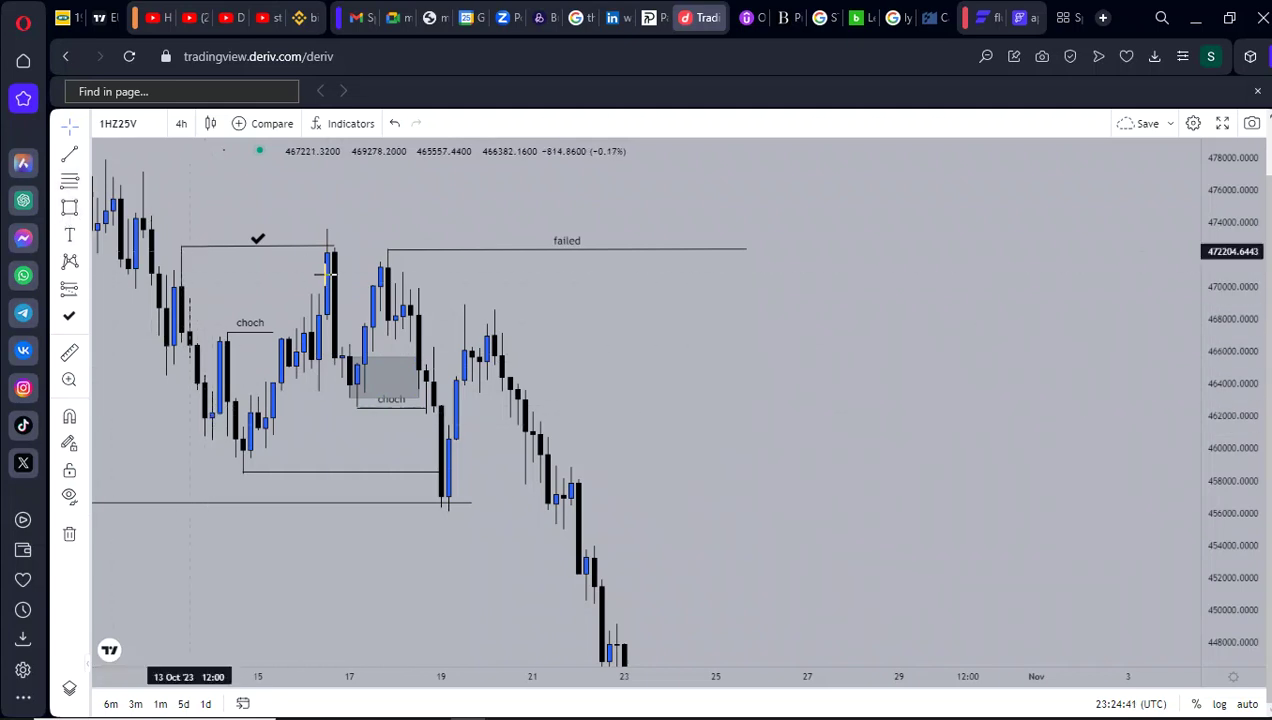
click(395, 319)
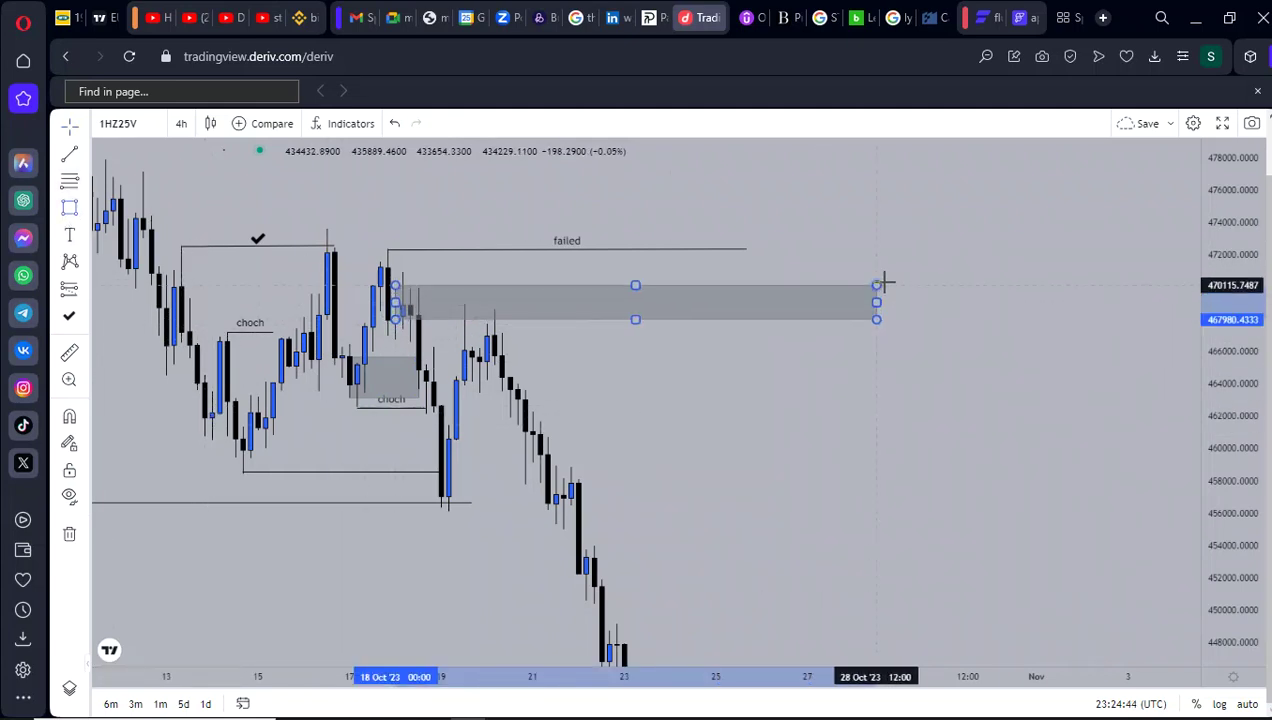
click(899, 271)
click(854, 324)
scroll(880, 389, down, 3)
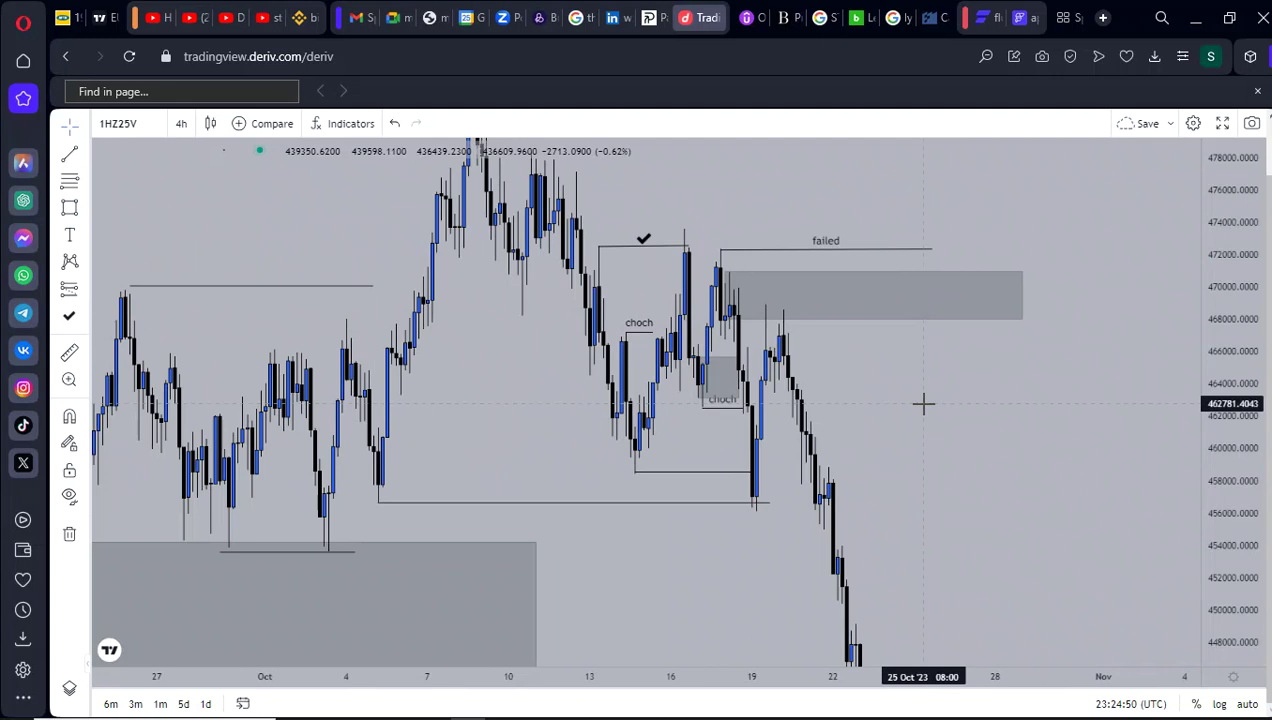
- Switch the chart to the 2-hour interval and draw a short horizontal line at about 466,300 from the 18 October high to 19 October
click(182, 125)
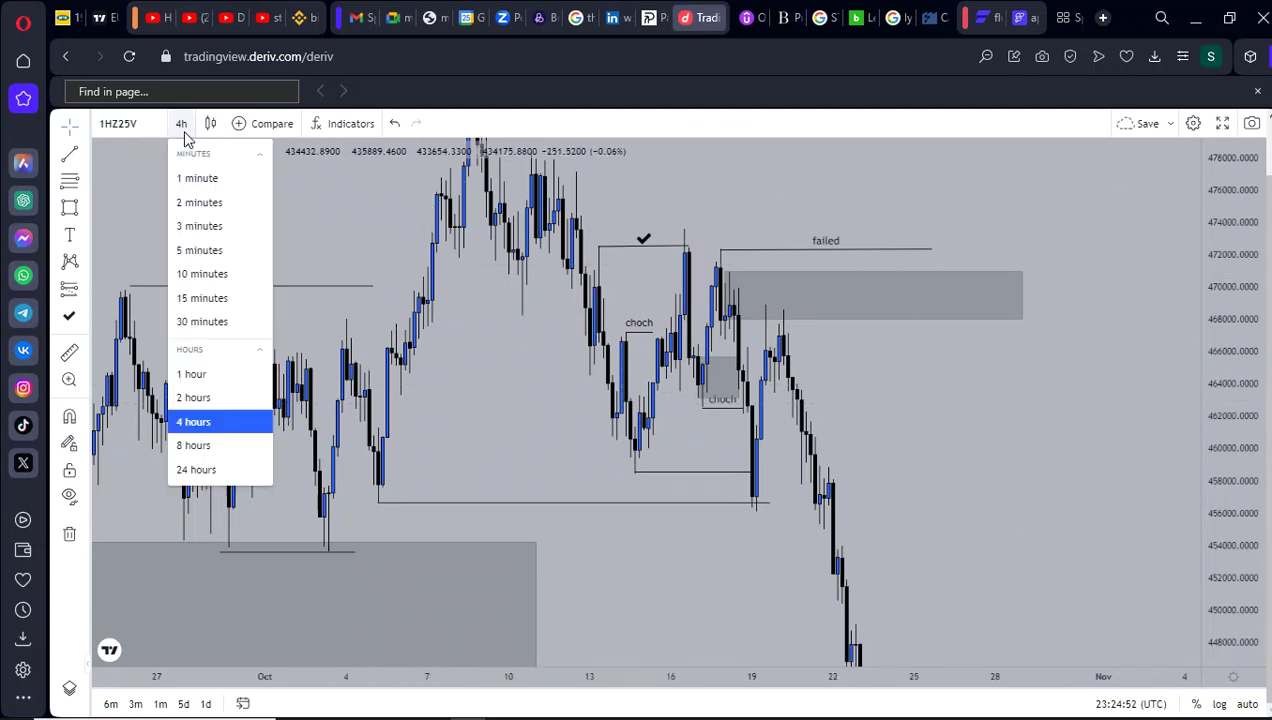
click(234, 398)
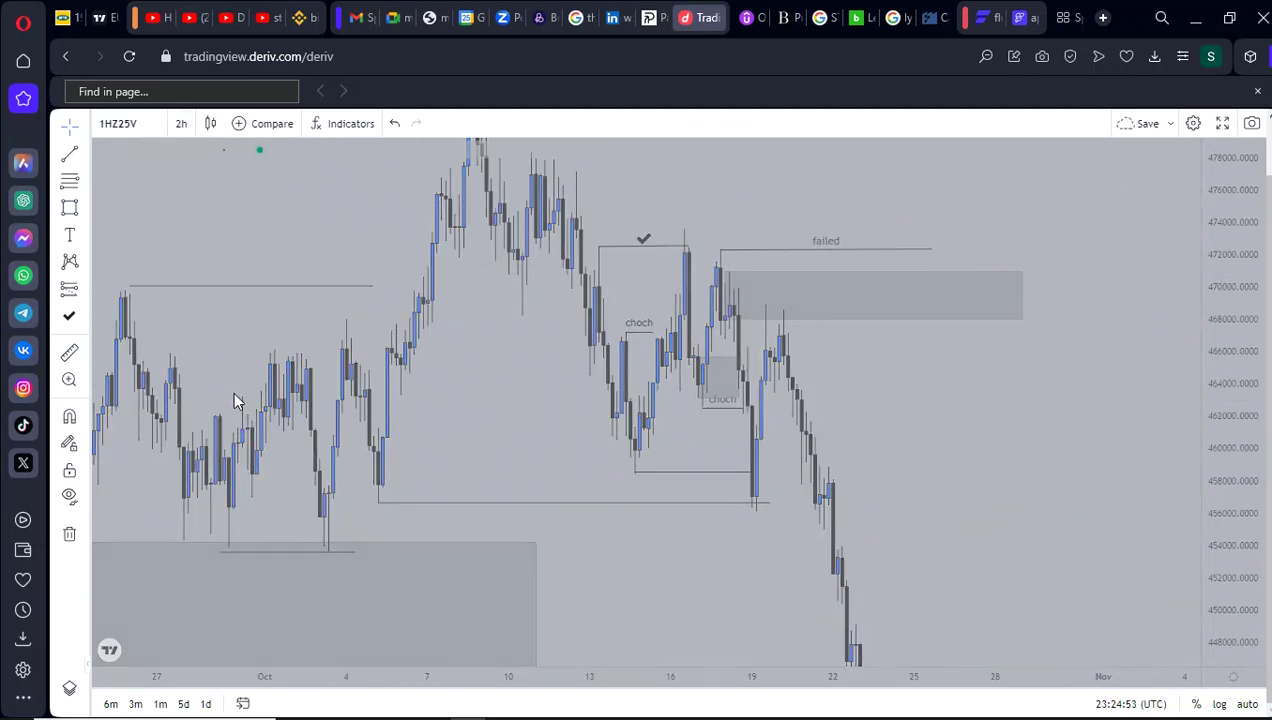
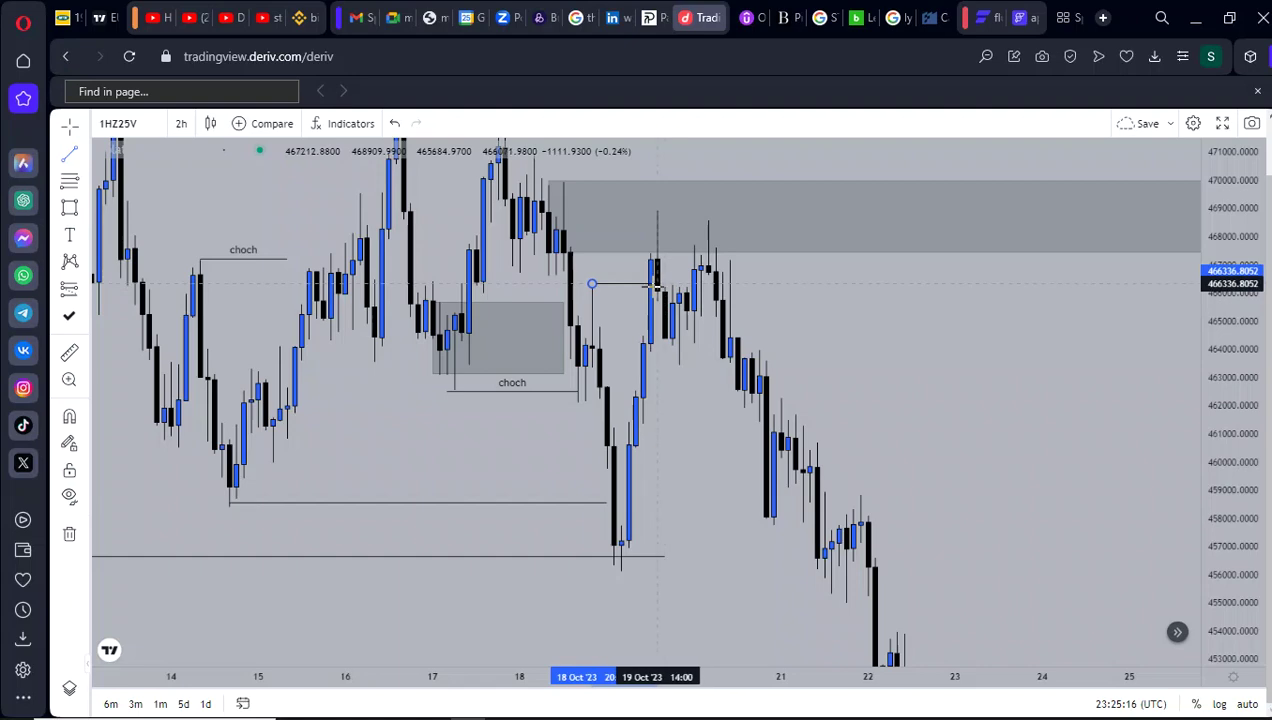
scroll(875, 343, down, 5)
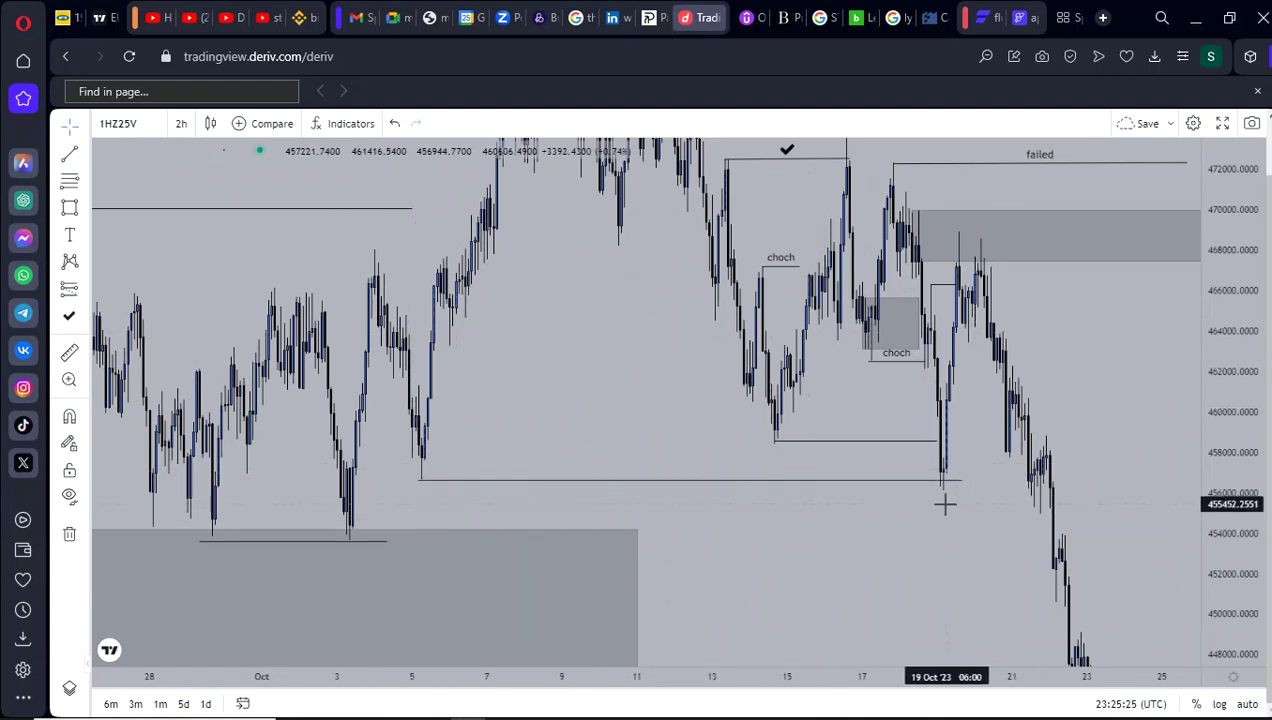
- Delete the large shaded zone spanning 21 September to 11 October between about 438,700 and 454,200
drag(945, 502, 840, 468)
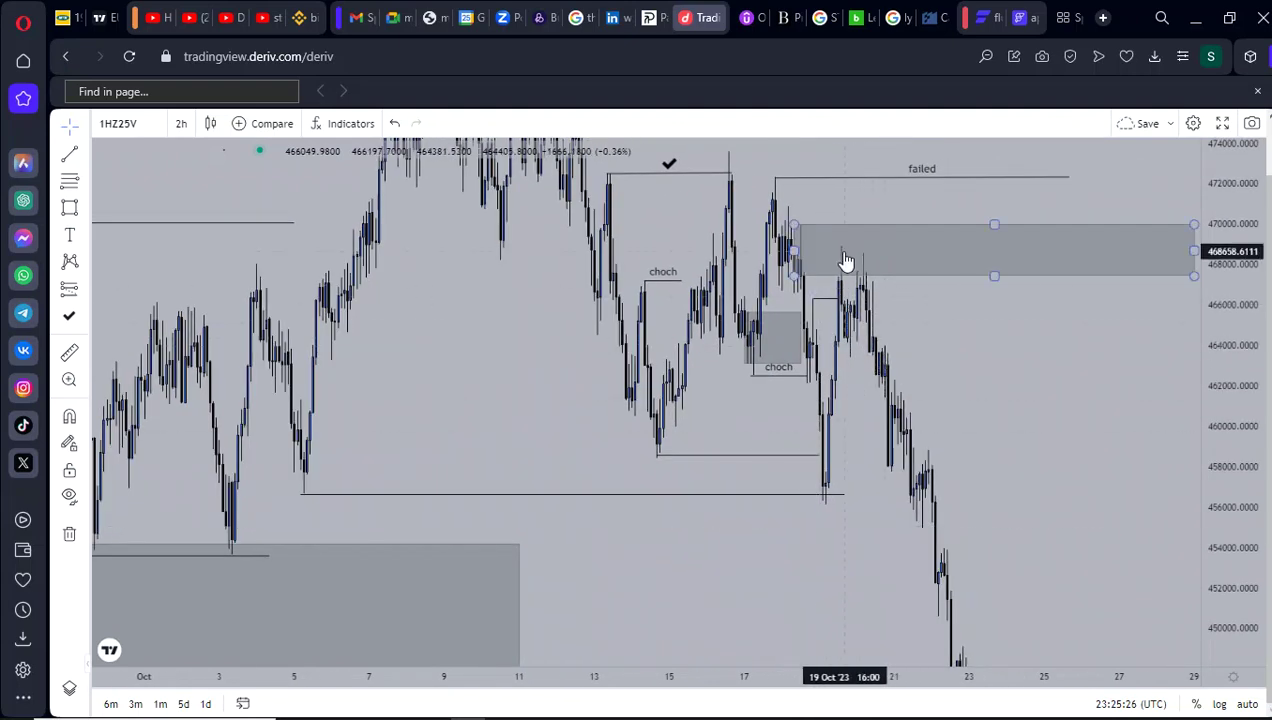
drag(889, 553, 820, 473)
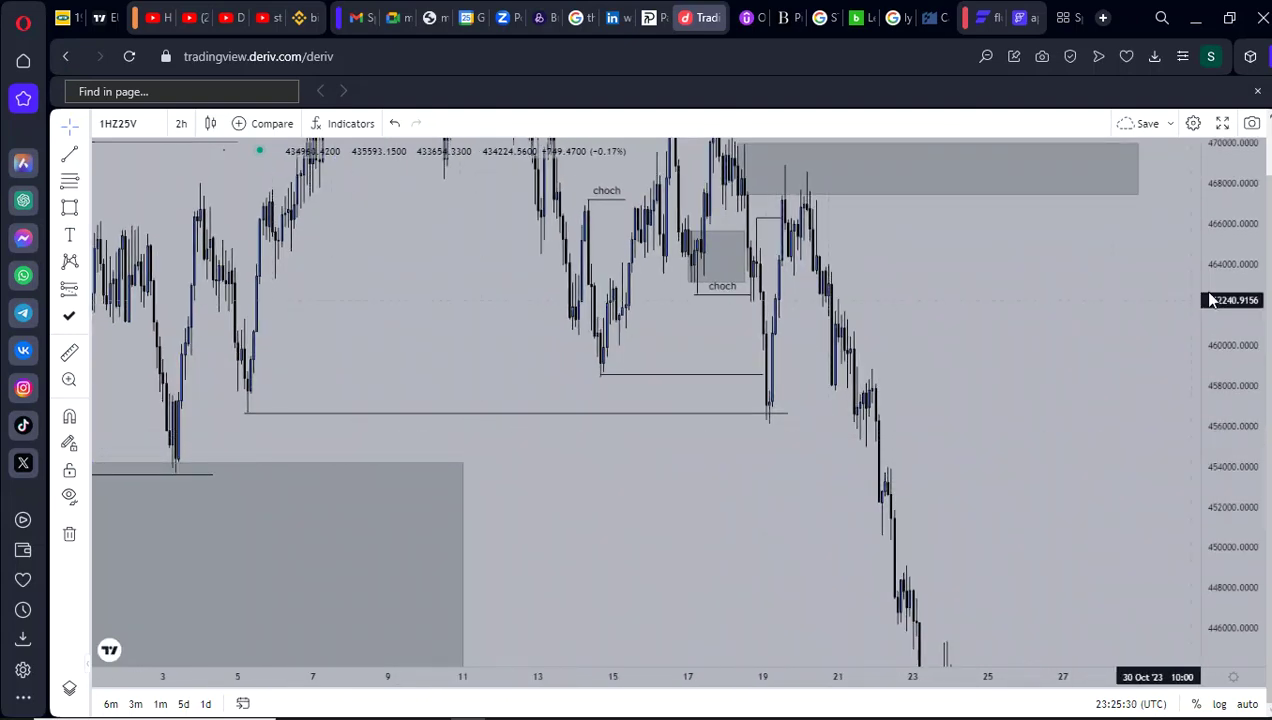
drag(1230, 300, 1233, 474)
scroll(1068, 434, down, 4)
drag(1074, 441, 1107, 346)
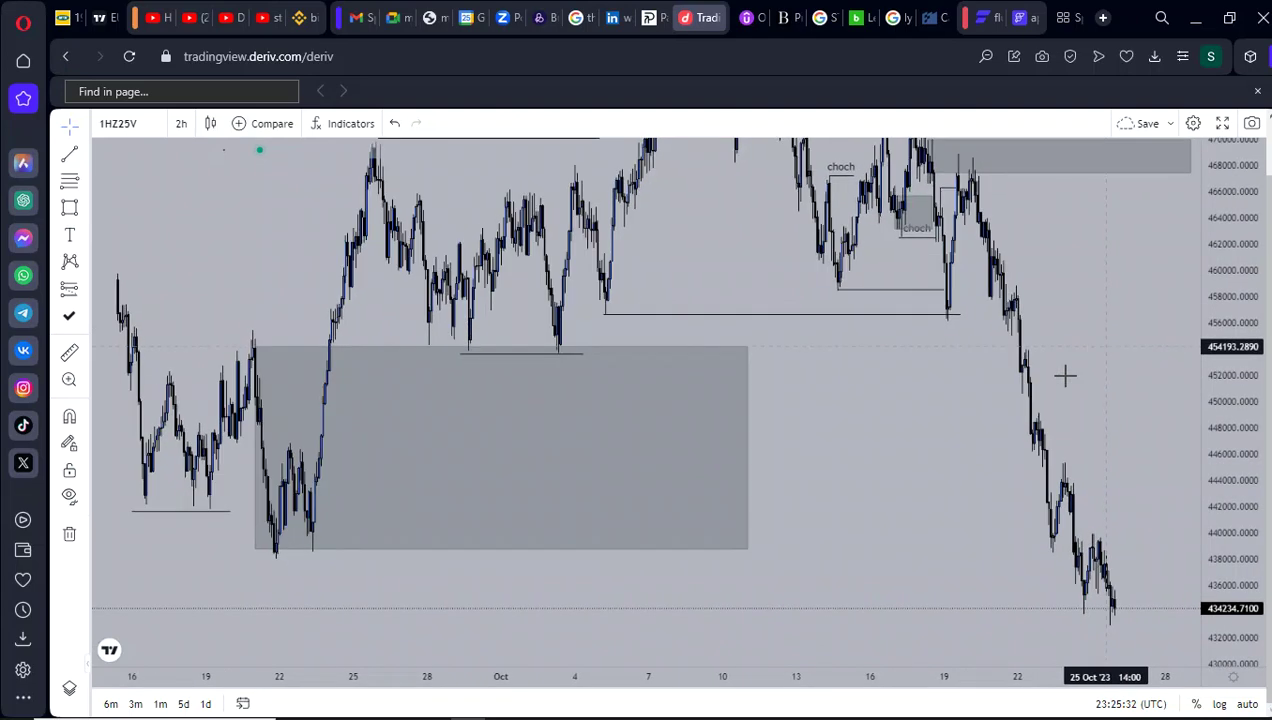
drag(1033, 411, 1120, 328)
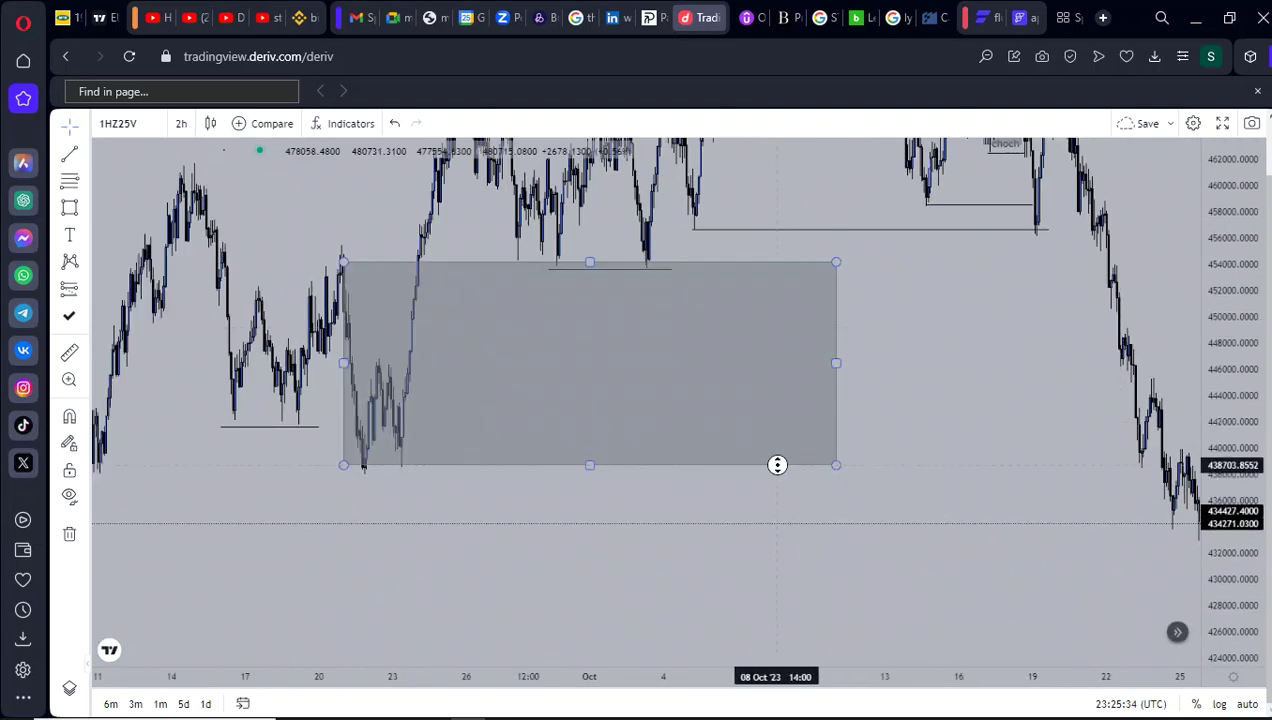
click(820, 461)
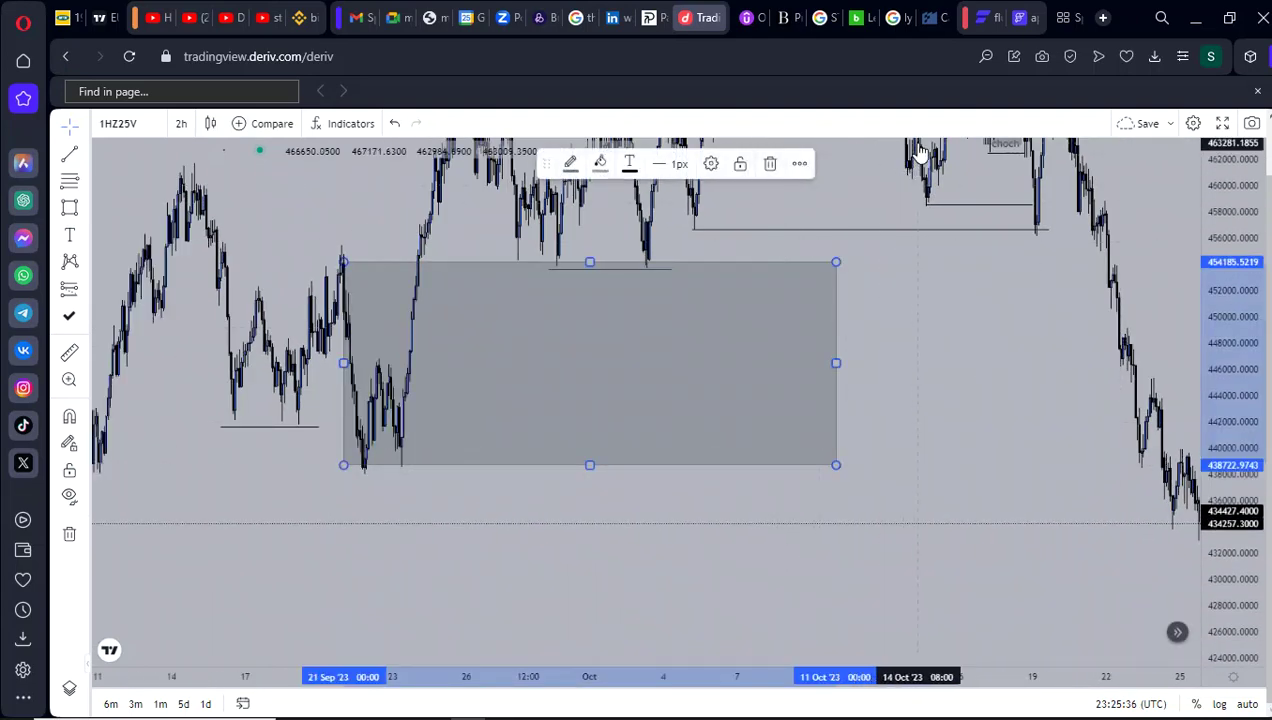
click(760, 171)
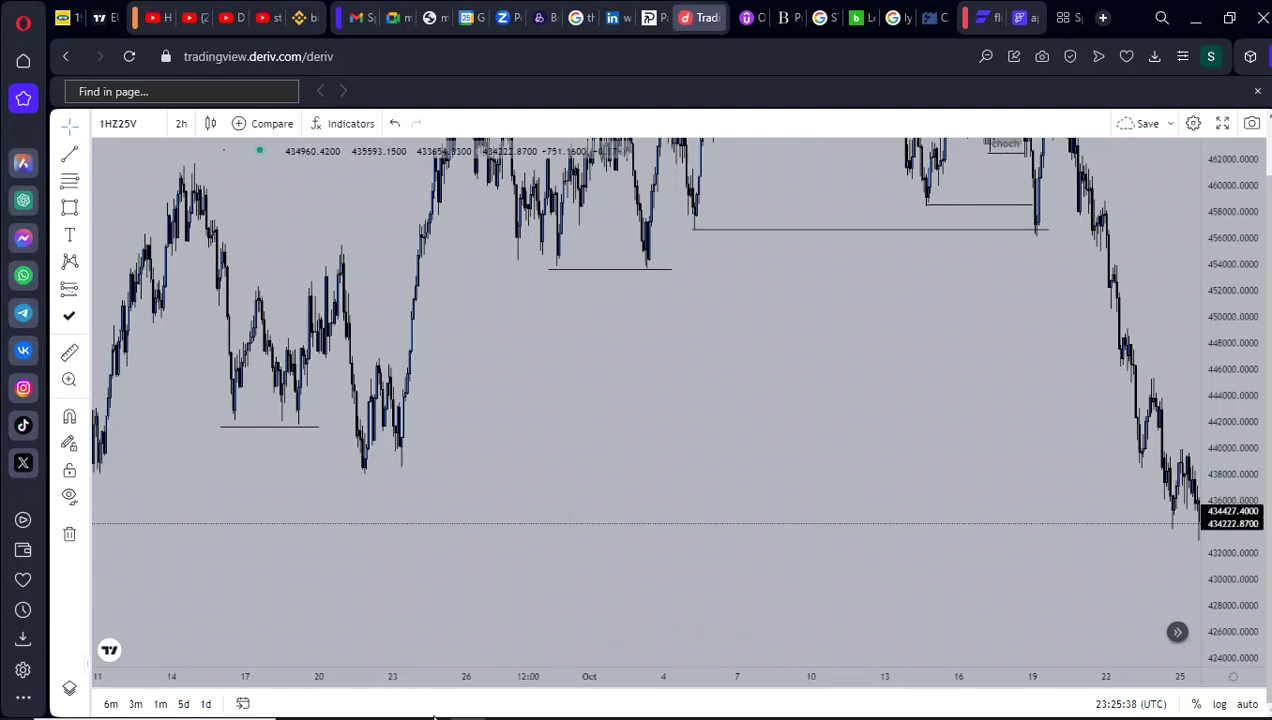
- Switch to the Facebook window to view the posted 1HZ25V reference chart, and return to the TradingView chart
mouse_move(437, 714)
click(606, 706)
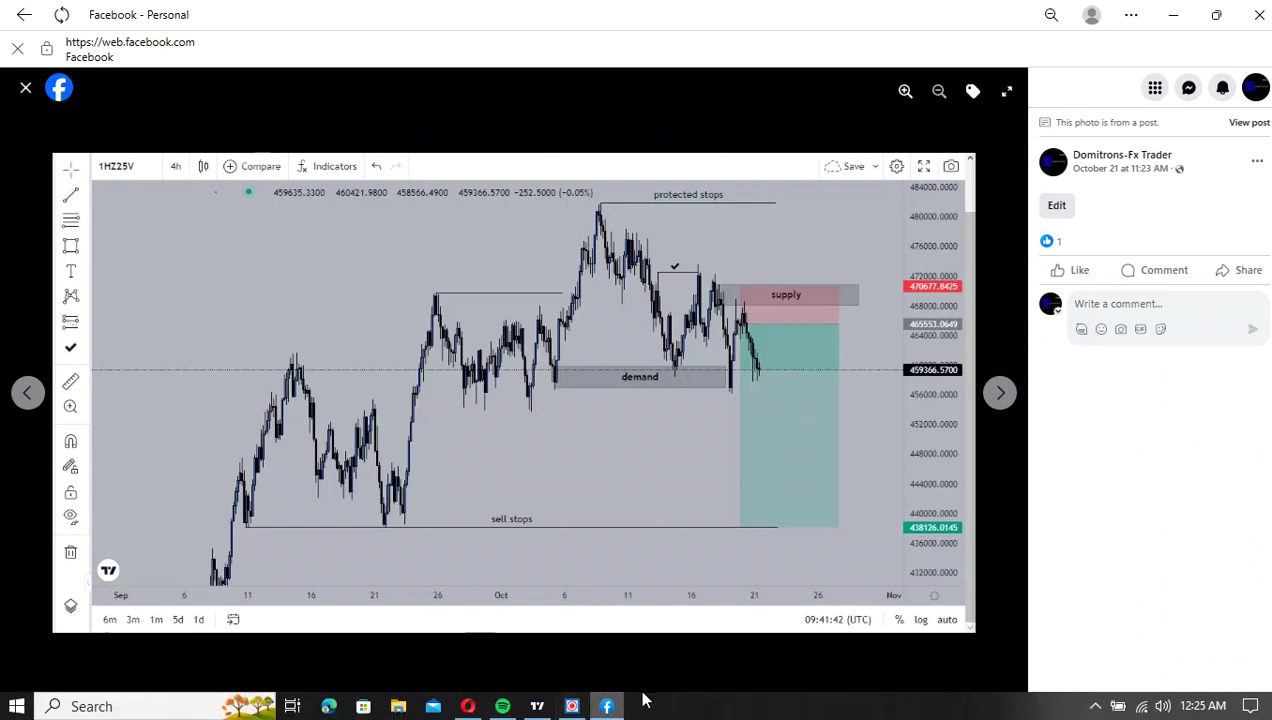
click(469, 706)
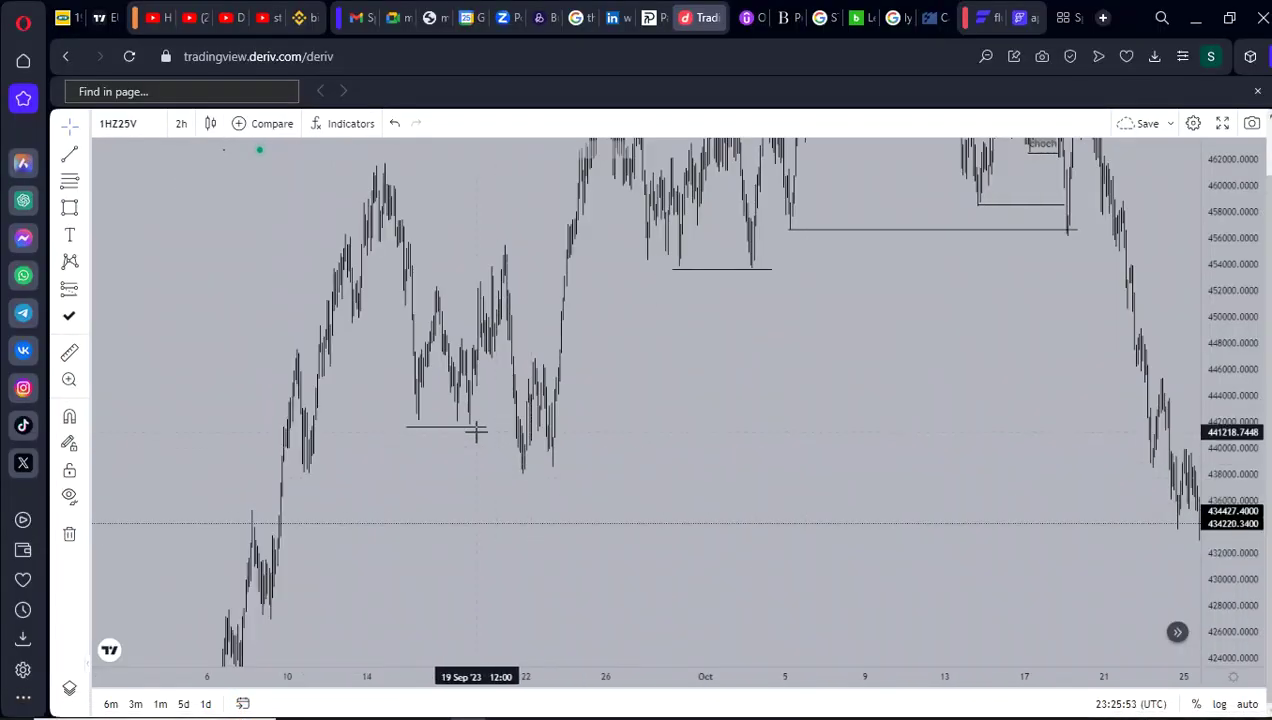
- Draw horizontal lines at about 438,000 from the 11 September low to 23 October, and at about 445,400 from the 23 October high to 30 October
mouse_move(470, 438)
mouse_down()
mouse_move(361, 482)
mouse_move(872, 482)
mouse_move(264, 434)
mouse_move(1101, 447)
mouse_move(1036, 426)
mouse_move(1048, 428)
mouse_up()
drag(988, 457, 792, 480)
scroll(792, 480, up, 5)
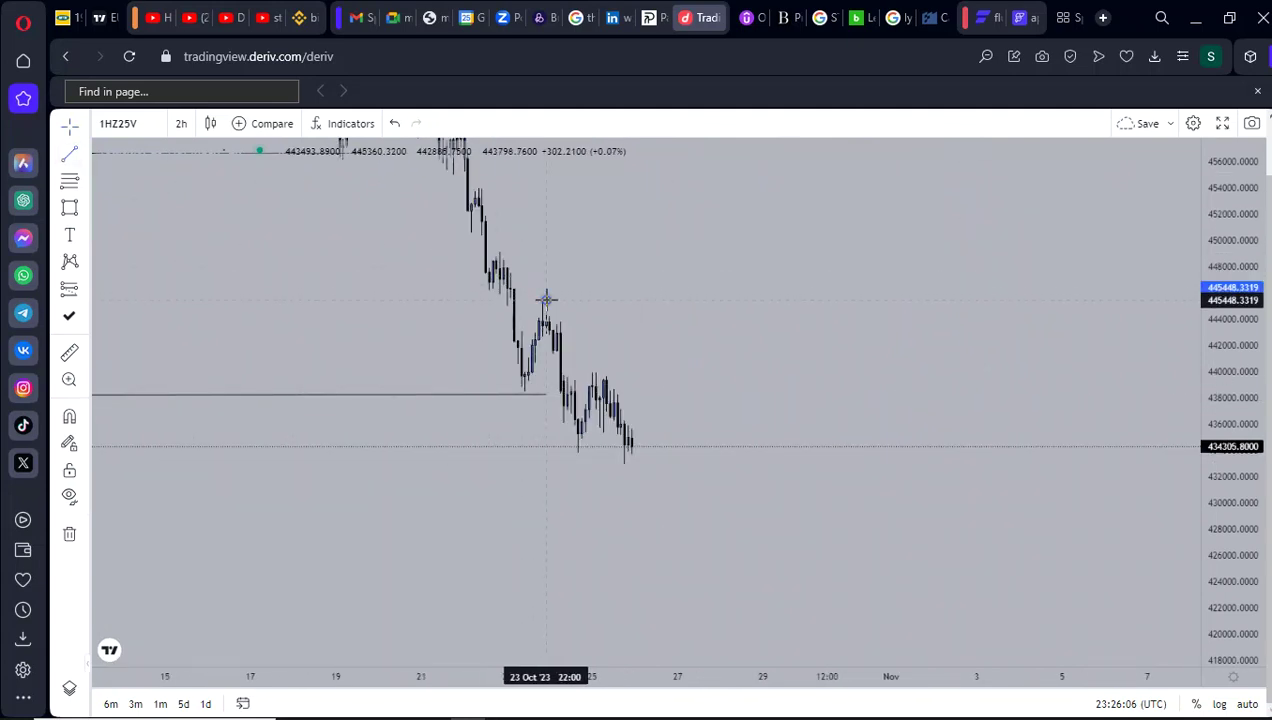
click(546, 299)
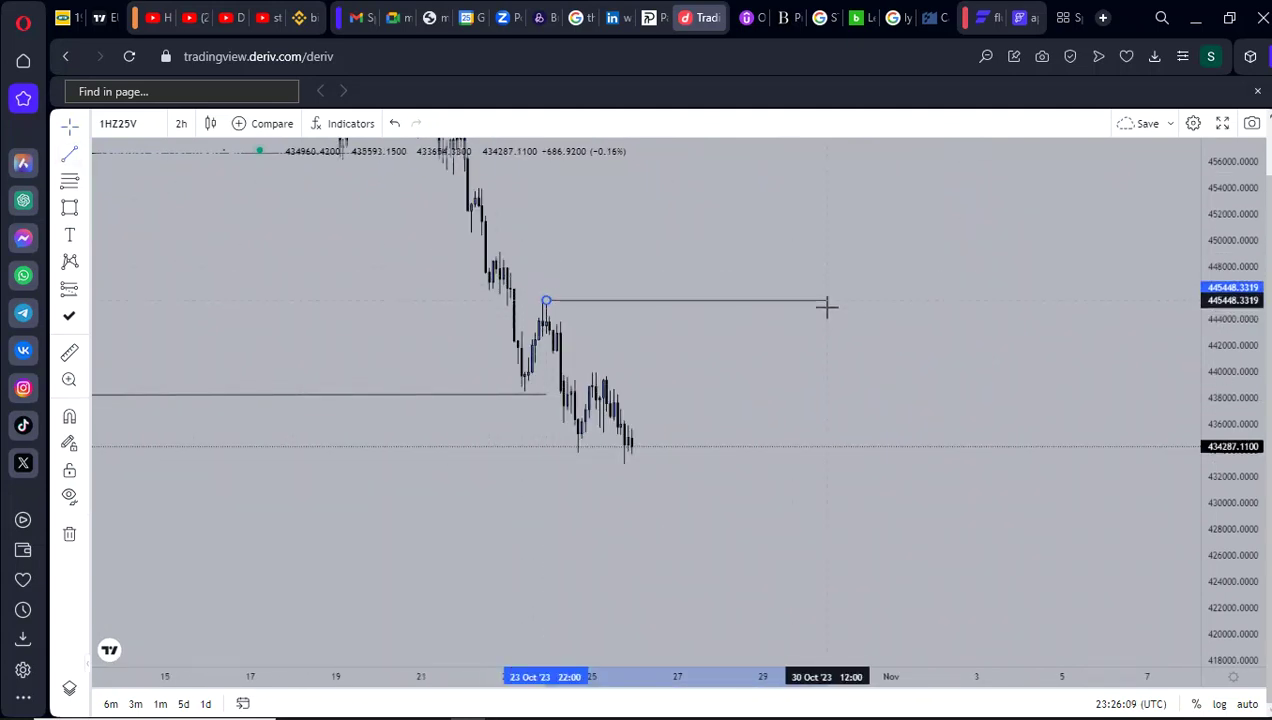
click(827, 306)
- Examine the new lines from the September lows to late October and the price reaction at the supply zone below the failed high
scroll(840, 380, down, 2)
drag(861, 403, 1012, 451)
drag(878, 500, 1040, 480)
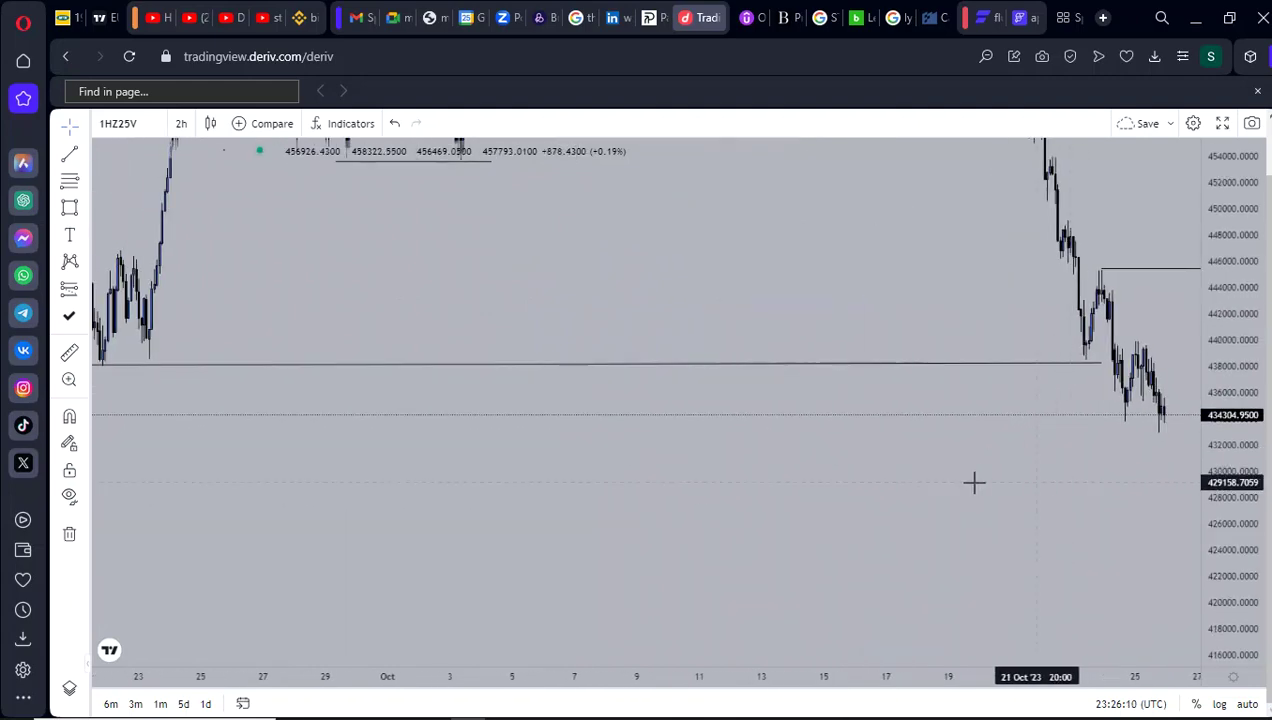
drag(180, 449, 573, 475)
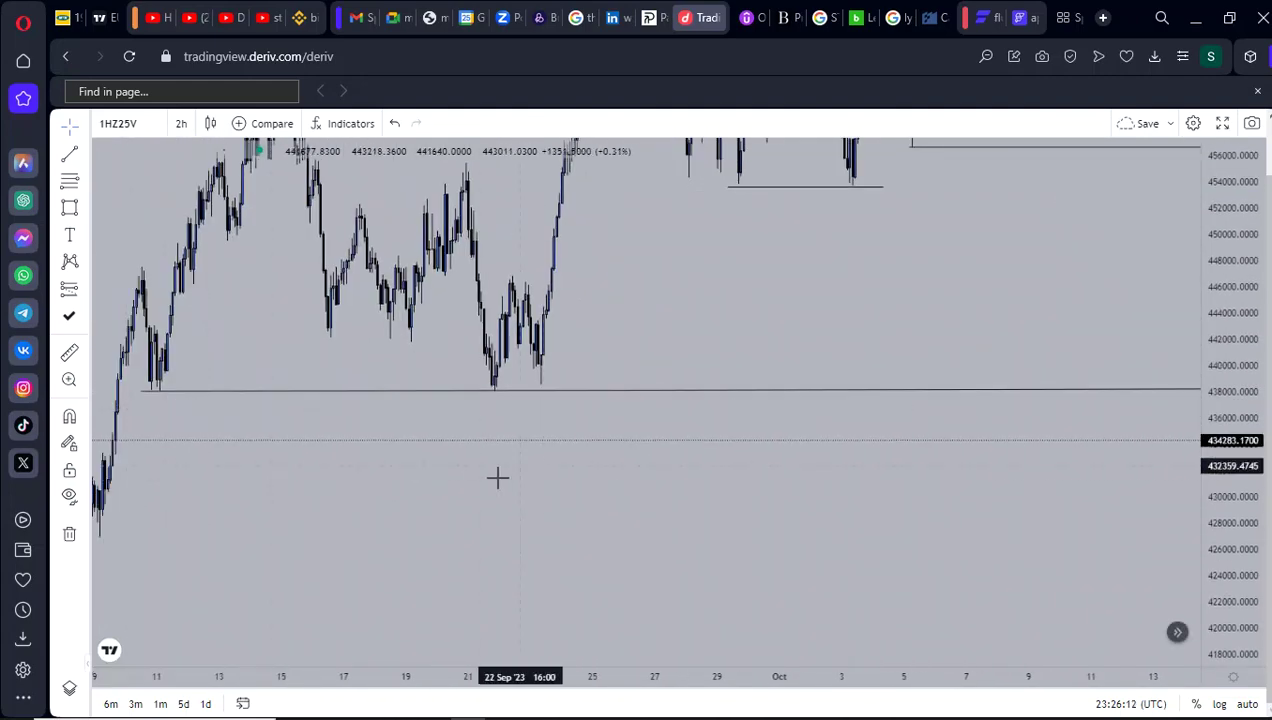
drag(495, 477, 126, 506)
drag(664, 510, 226, 475)
scroll(864, 400, up, 2)
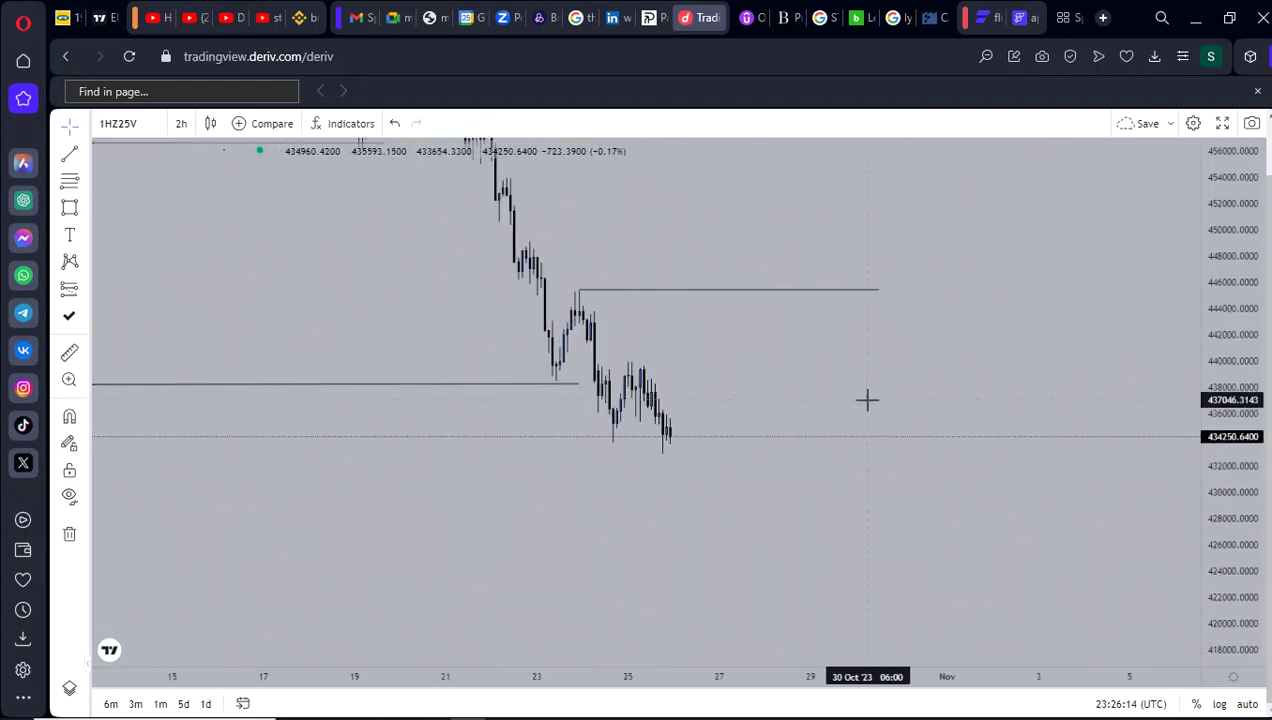
drag(862, 402, 842, 480)
drag(768, 463, 820, 655)
drag(513, 437, 710, 462)
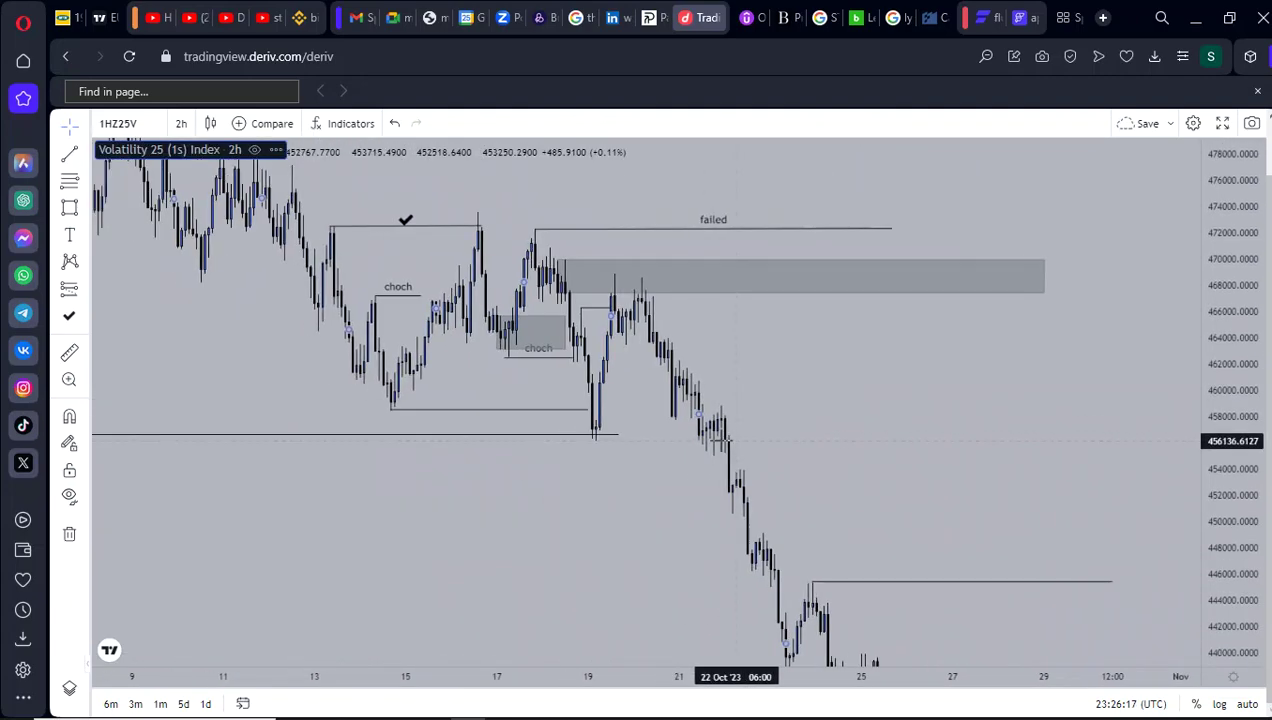
scroll(670, 426, up, 1)
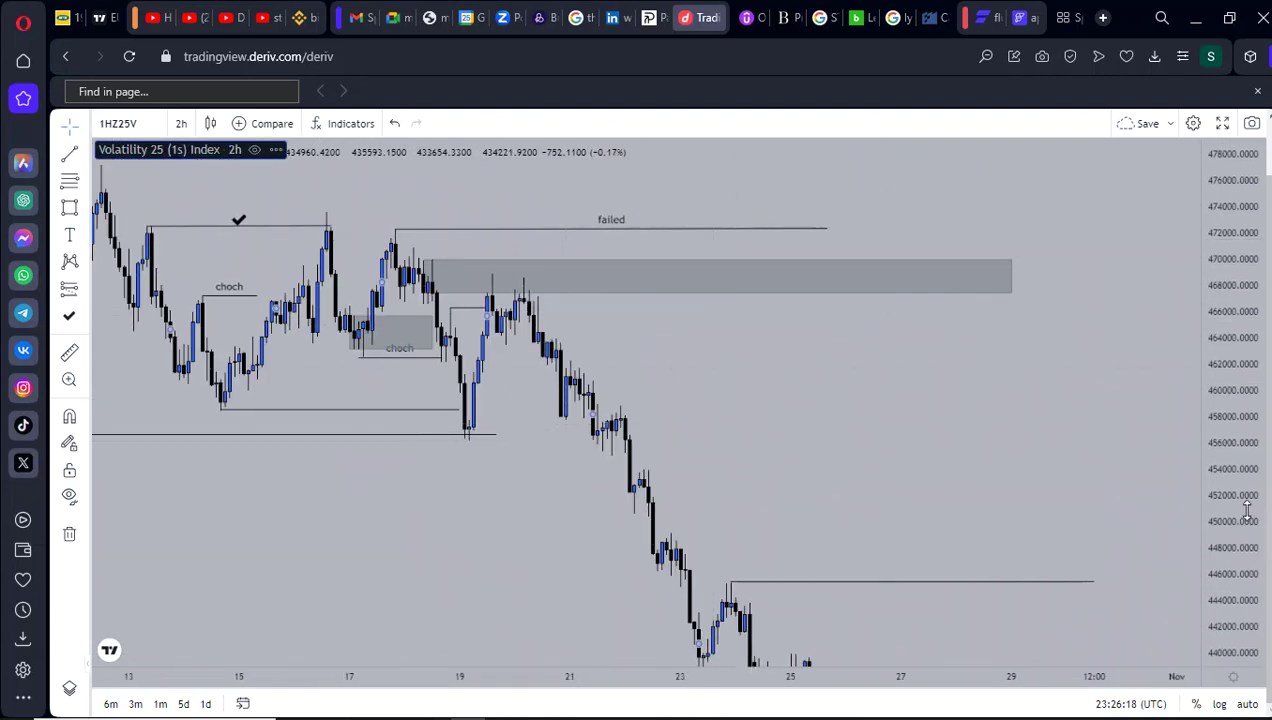
drag(1247, 511, 1243, 322)
drag(1014, 423, 1220, 628)
scroll(942, 417, up, 9)
drag(710, 422, 747, 448)
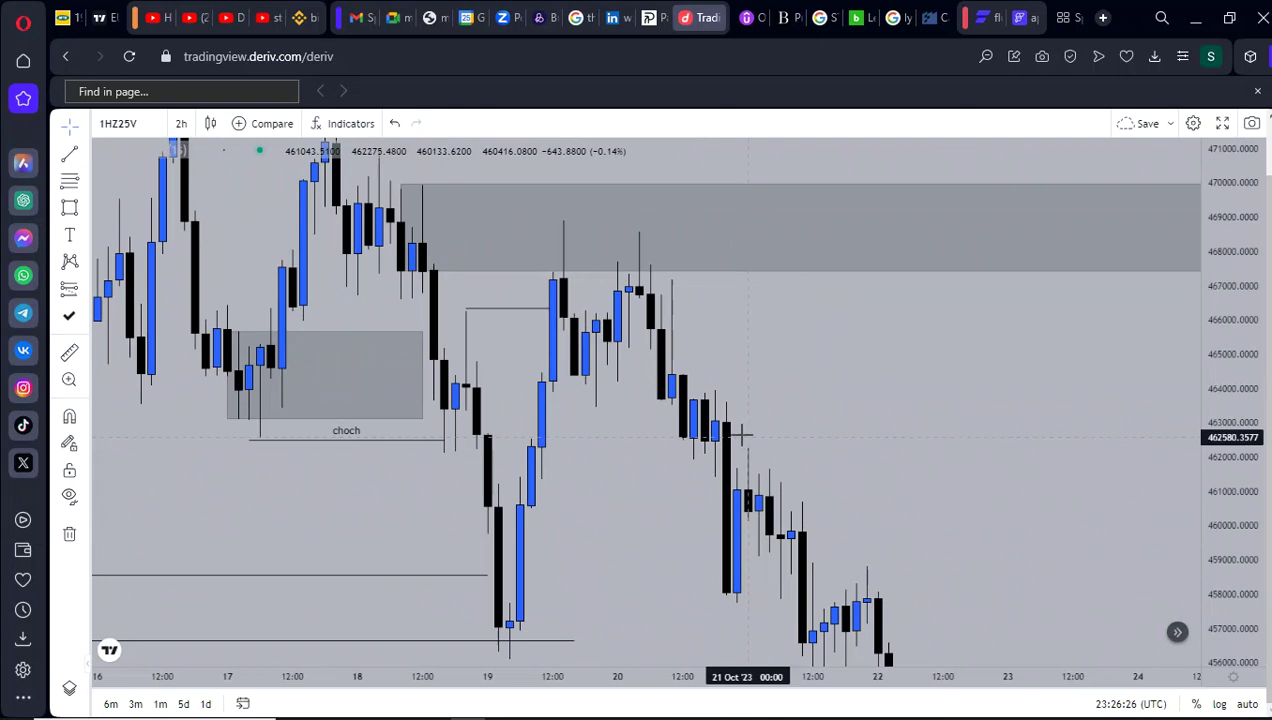
- Close the find-in-page bar and draw a short horizontal line at about 463,500 from the 19 October 20:00 low to 20 October 08:00
click(1257, 91)
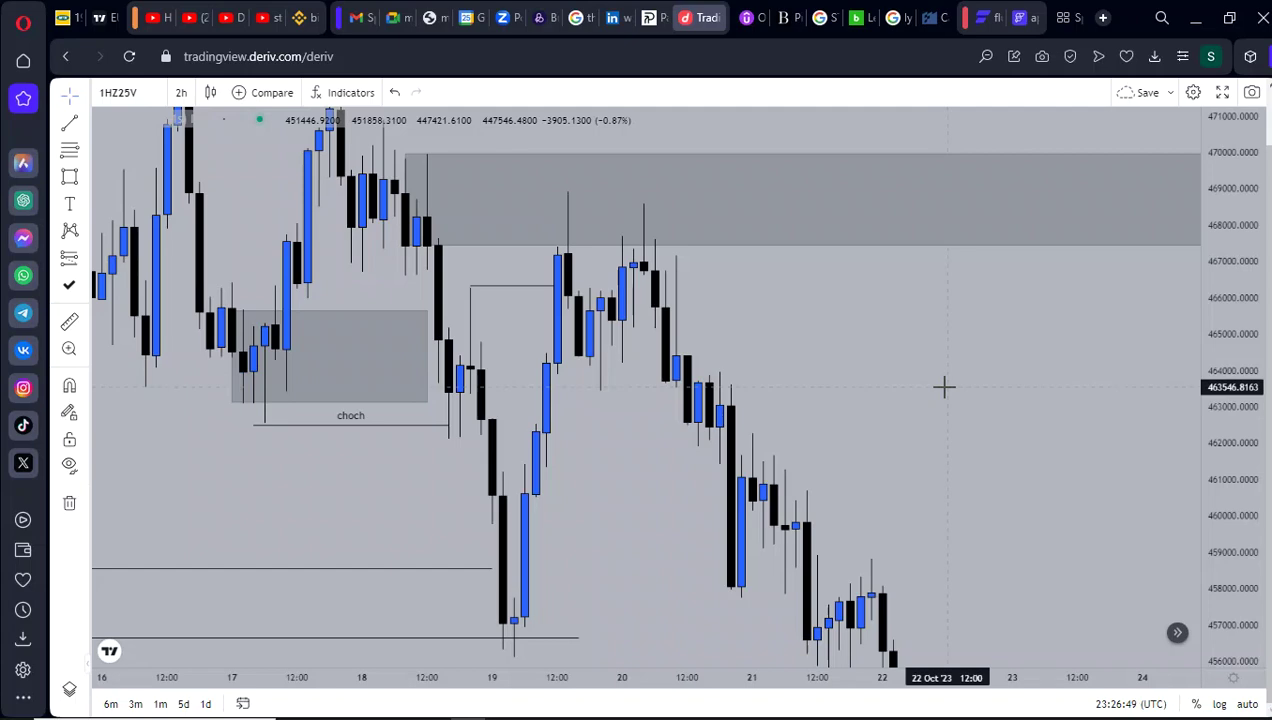
drag(959, 375, 858, 360)
scroll(762, 357, down, 5)
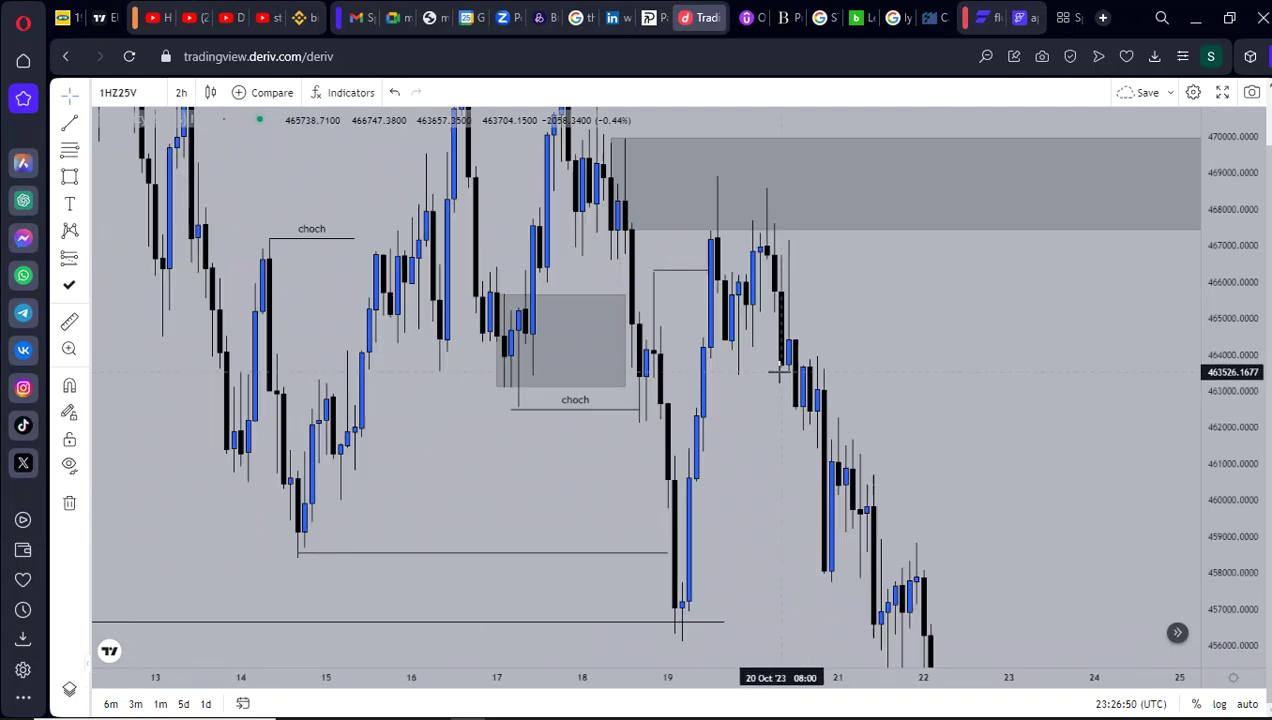
scroll(990, 395, up, 5)
drag(850, 421, 903, 431)
scroll(970, 403, up, 1)
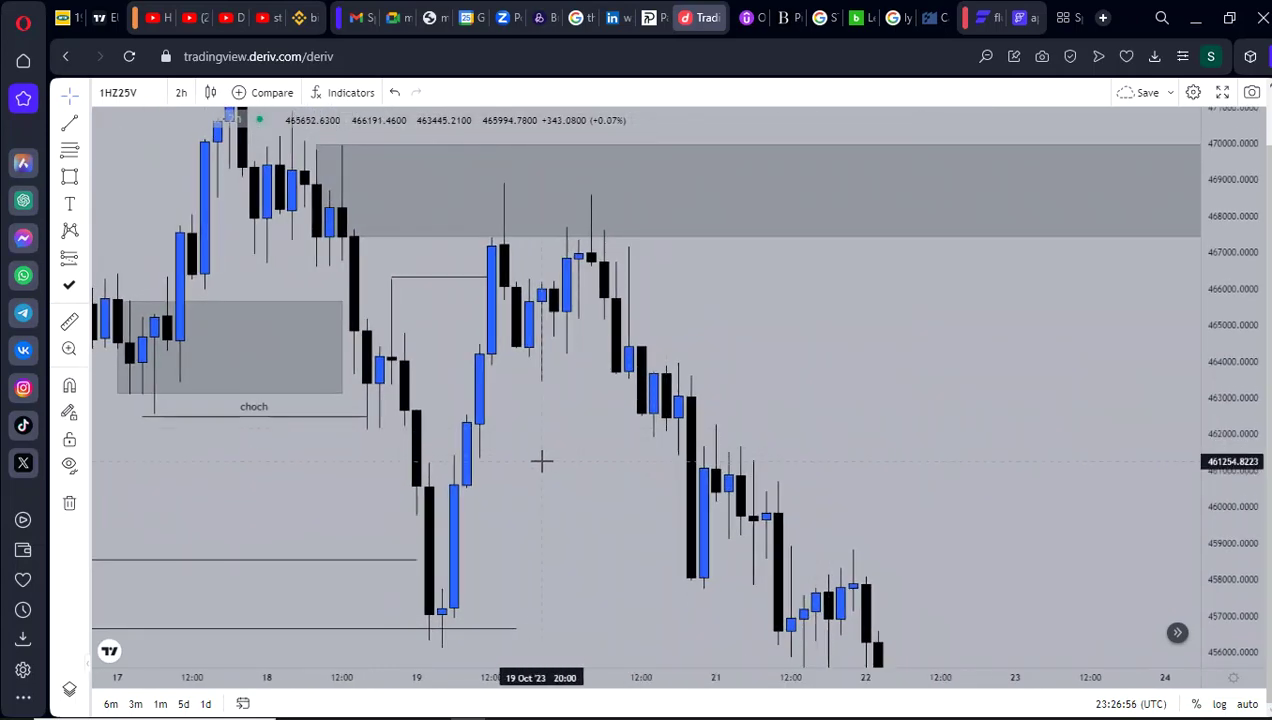
drag(670, 456, 764, 431)
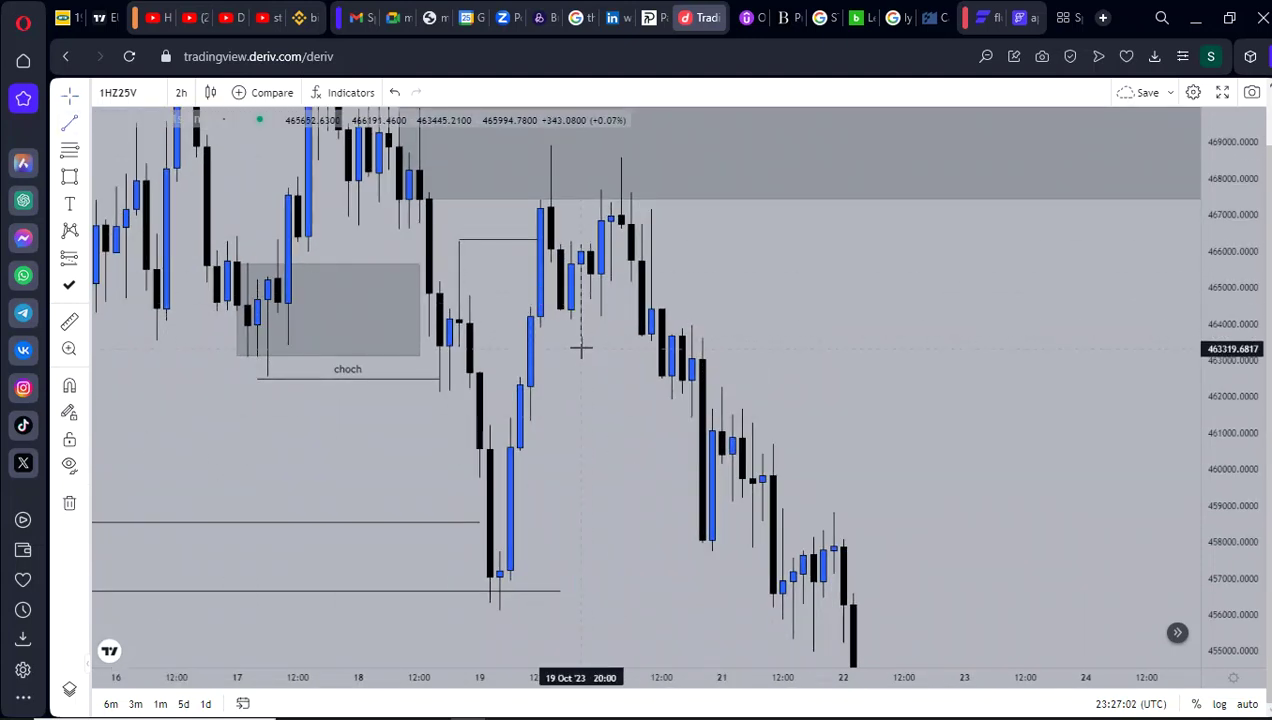
click(618, 341)
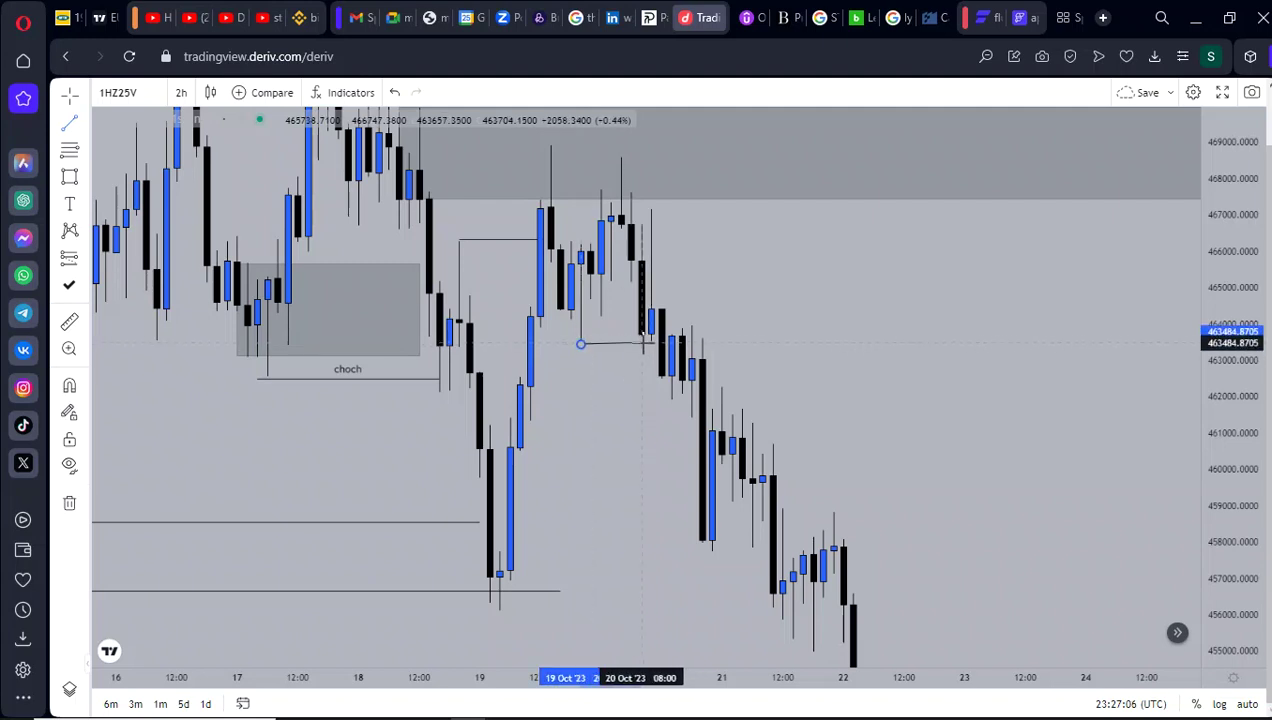
double_click(643, 345)
click(847, 299)
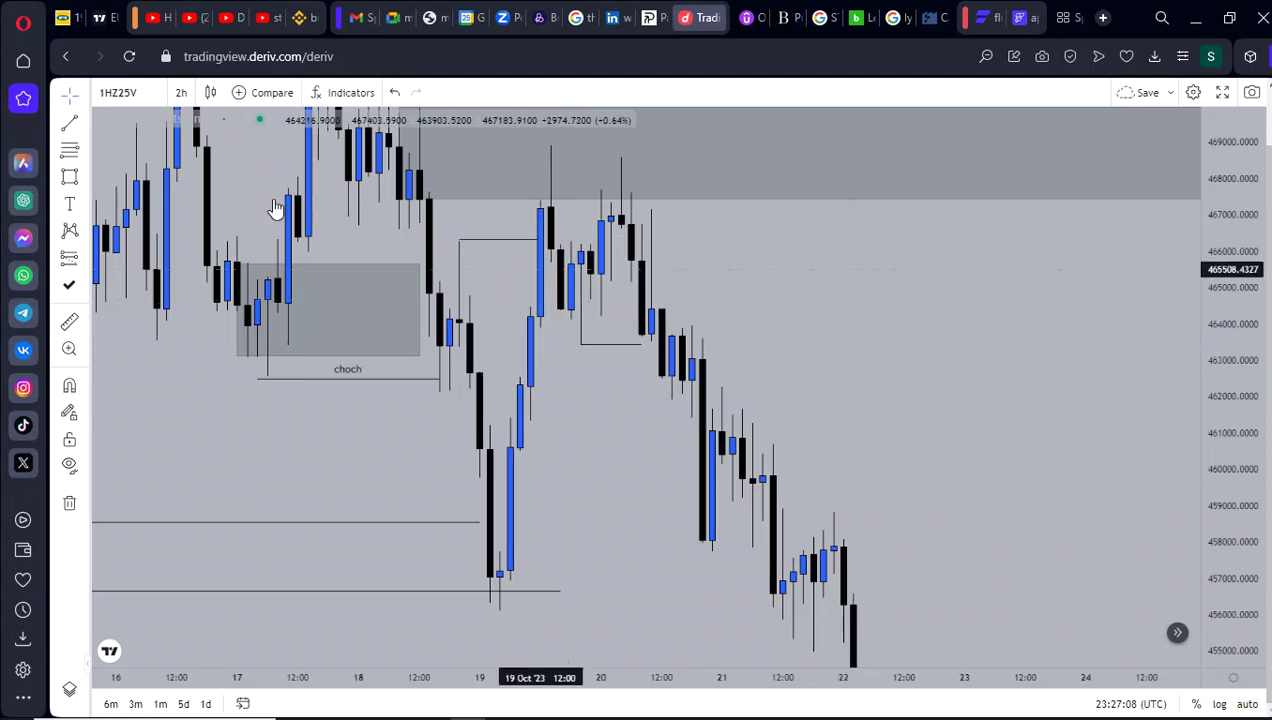
- Switch the chart to the 15-minute interval and examine the 19 to 20 October swings beneath the supply zone
click(181, 92)
click(195, 264)
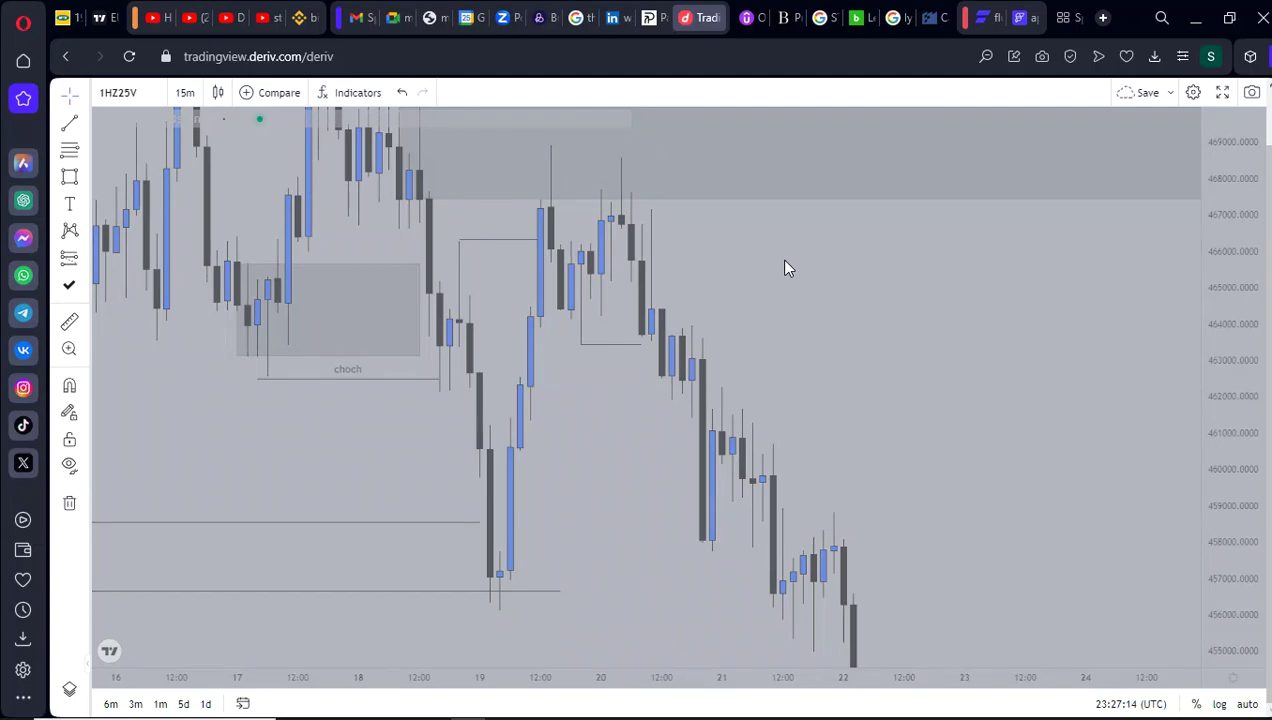
drag(610, 318, 976, 327)
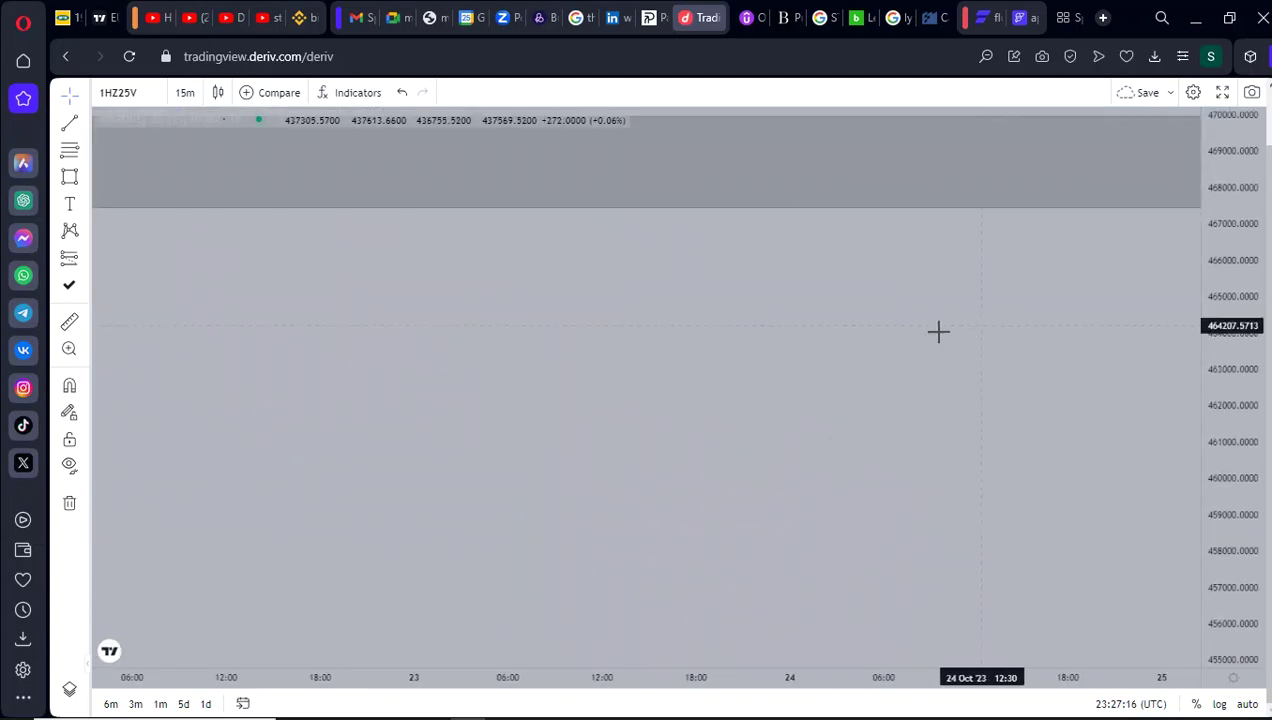
scroll(845, 338, down, 8)
drag(634, 341, 992, 345)
scroll(900, 342, up, 10)
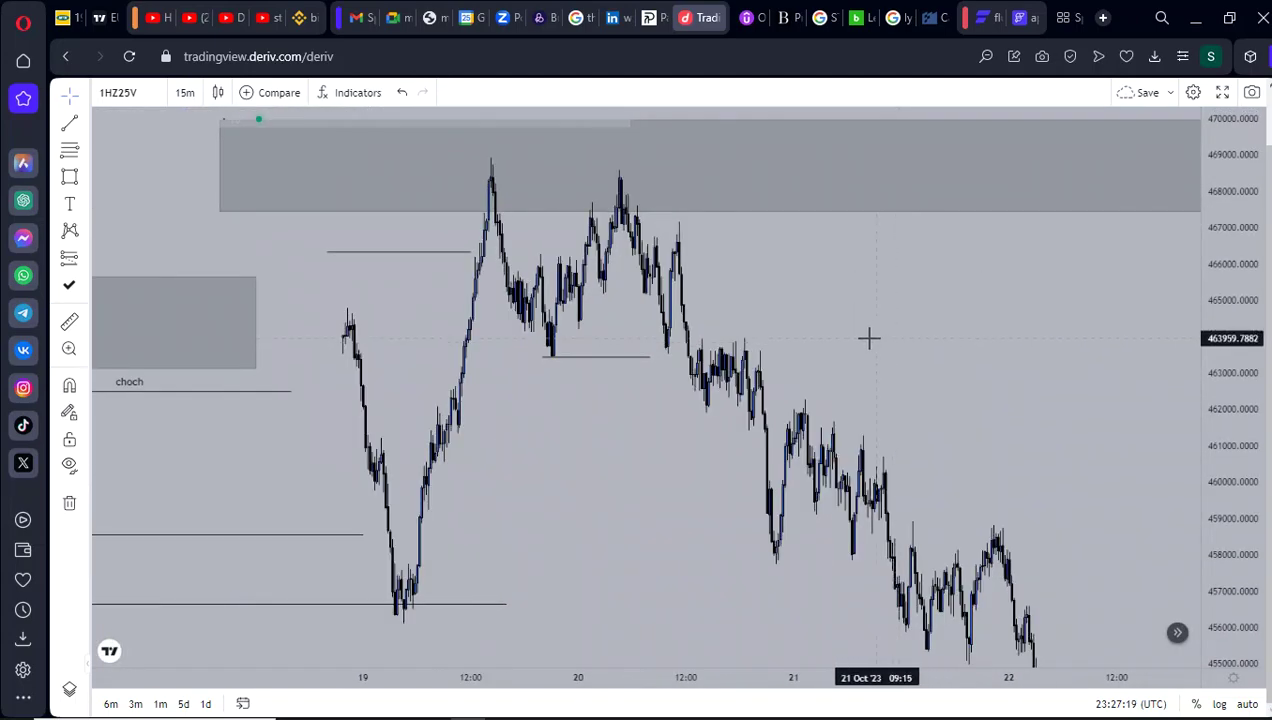
drag(580, 344, 1100, 369)
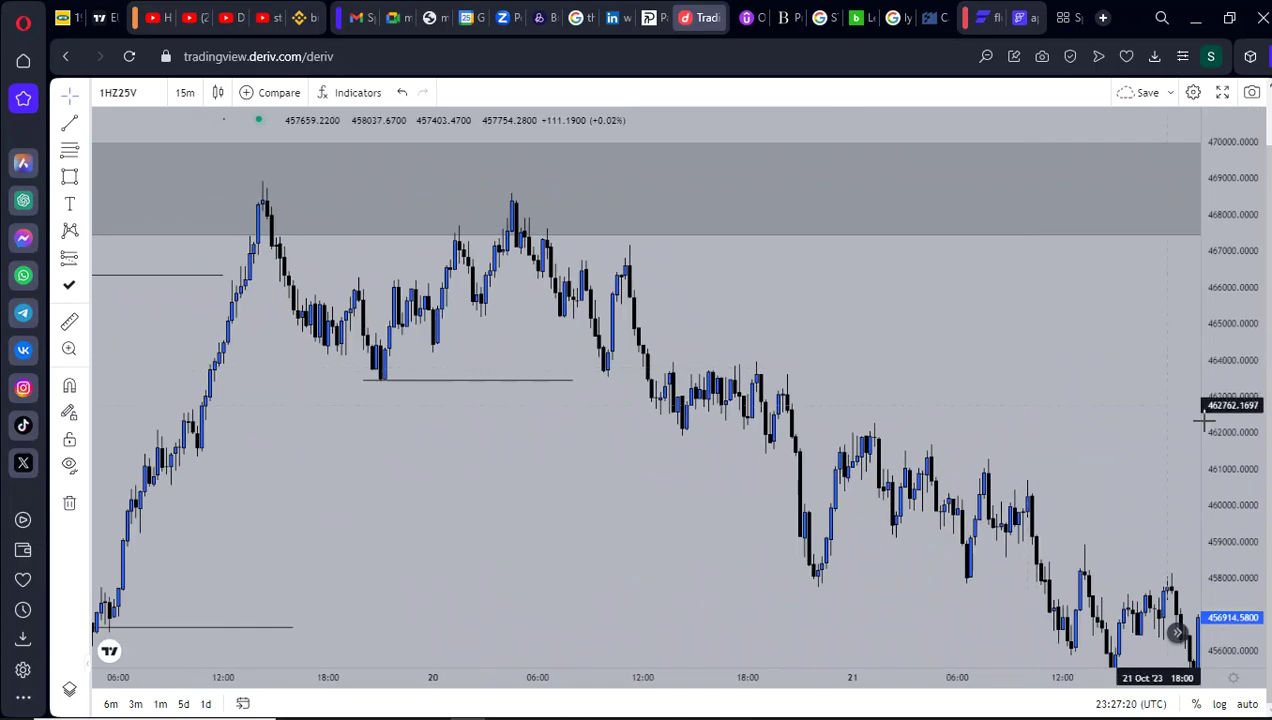
drag(1217, 484, 1215, 295)
drag(864, 340, 1062, 484)
scroll(807, 369, up, 4)
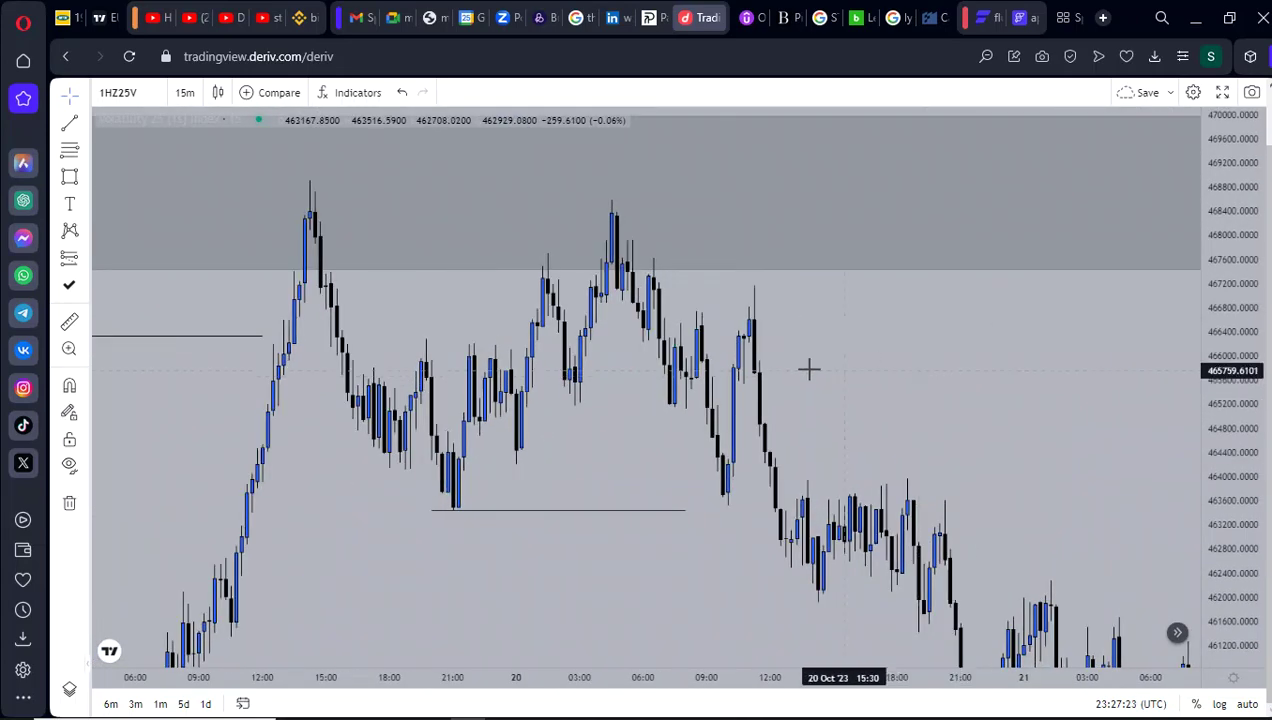
- Shift the short horizontal line under the 19 October low slightly forward in time so it starts at that low
drag(378, 377, 672, 408)
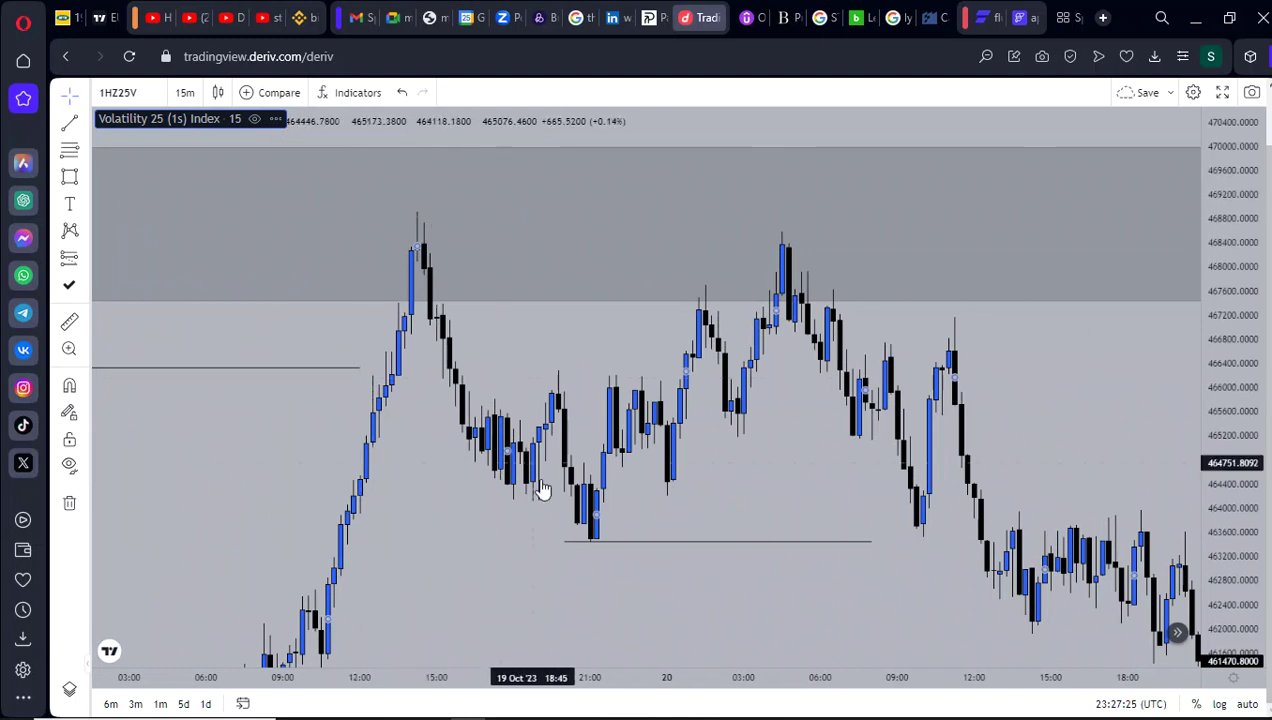
drag(590, 542, 615, 540)
drag(526, 429, 503, 393)
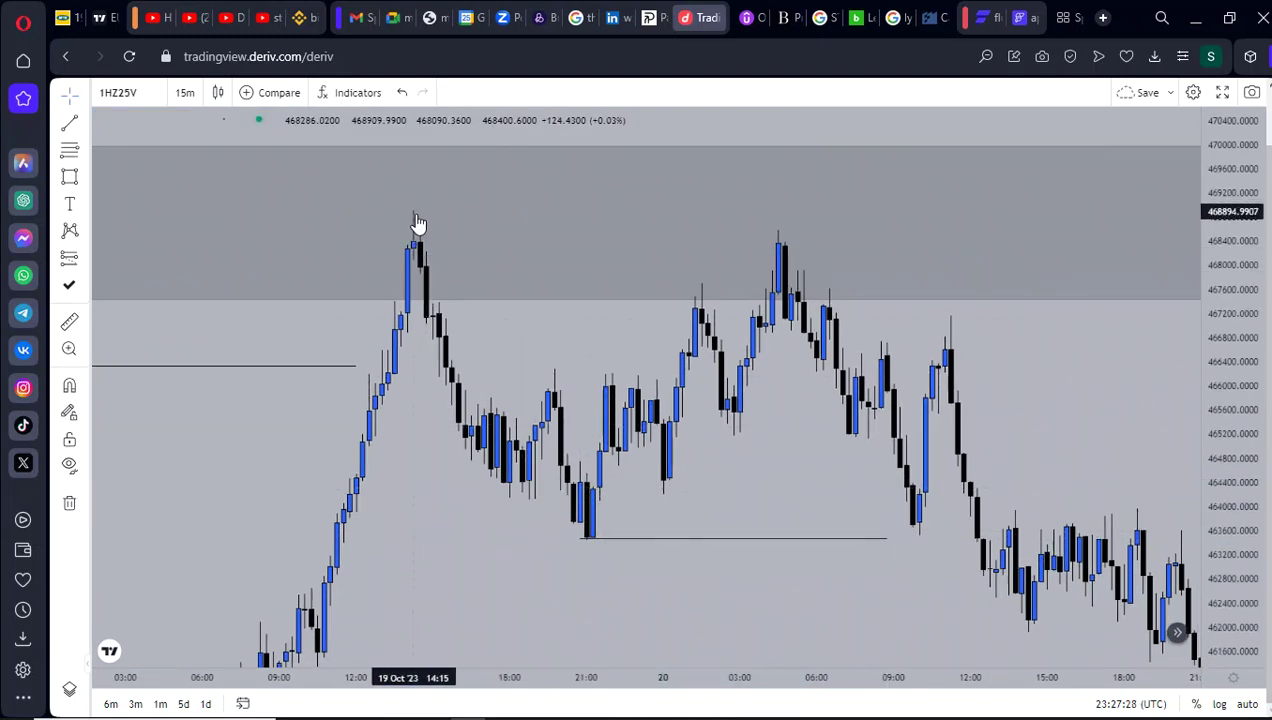
drag(700, 499, 608, 494)
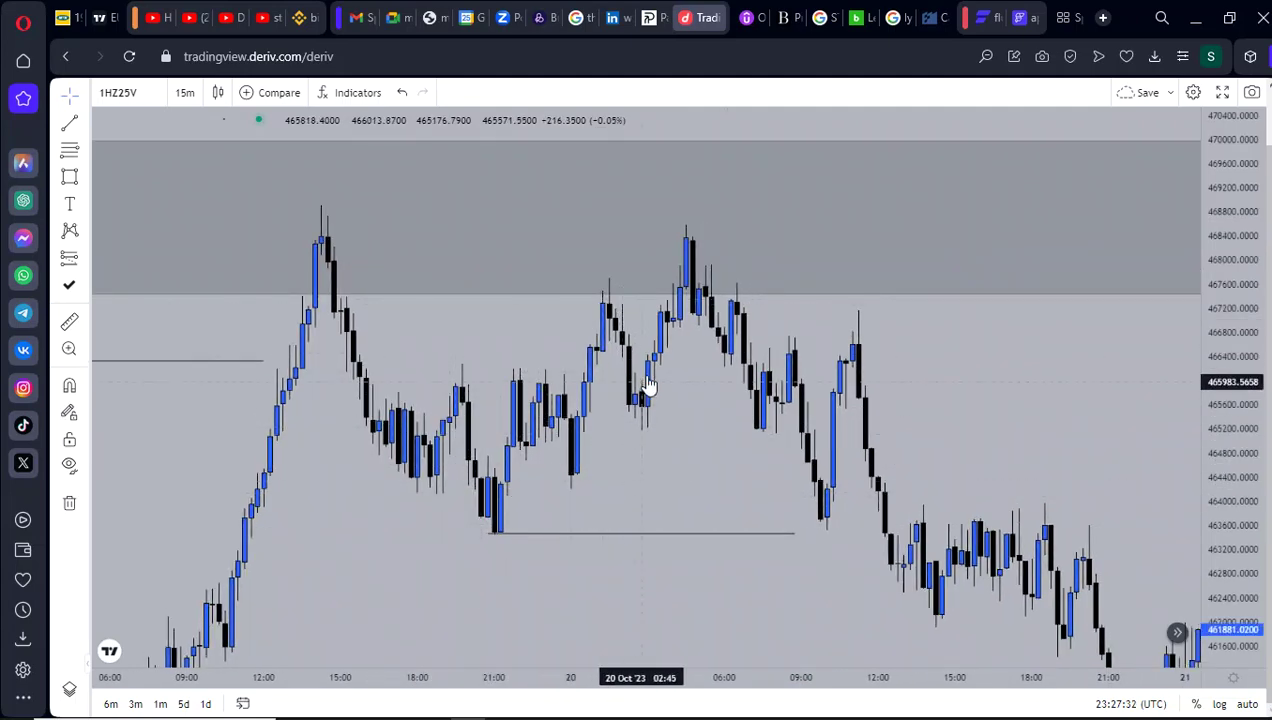
drag(698, 424, 730, 430)
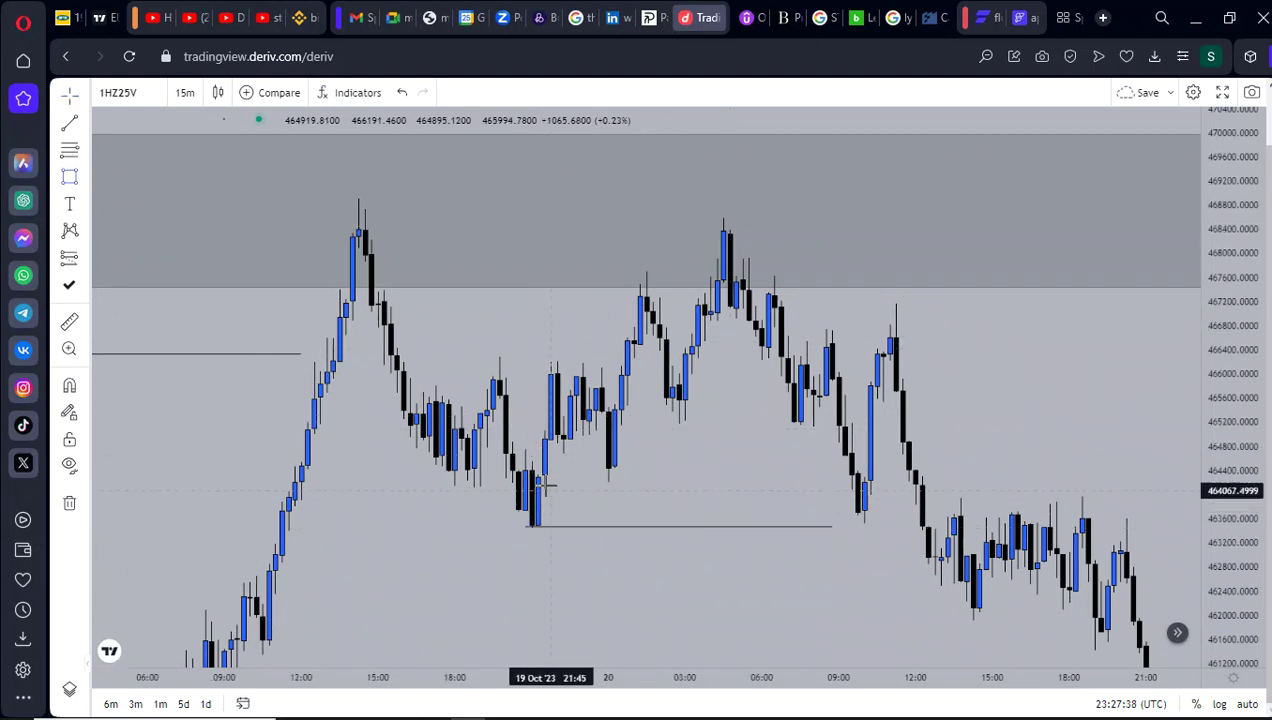
- Draw a demand zone rectangle at the 19 October 21:00 low to 00:15, about 463,430 to 464,380, plus a 466,220 line from 22:00 to 00:00
drag(533, 472, 614, 521)
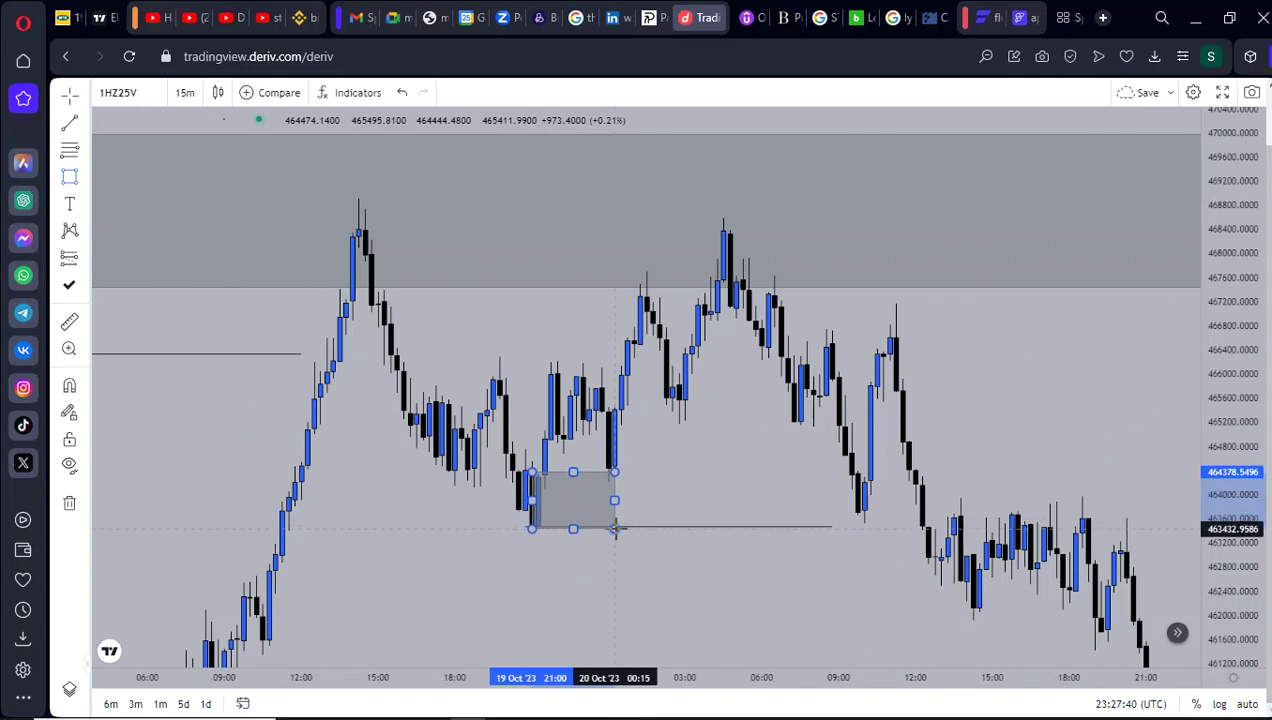
click(615, 528)
drag(766, 465, 639, 516)
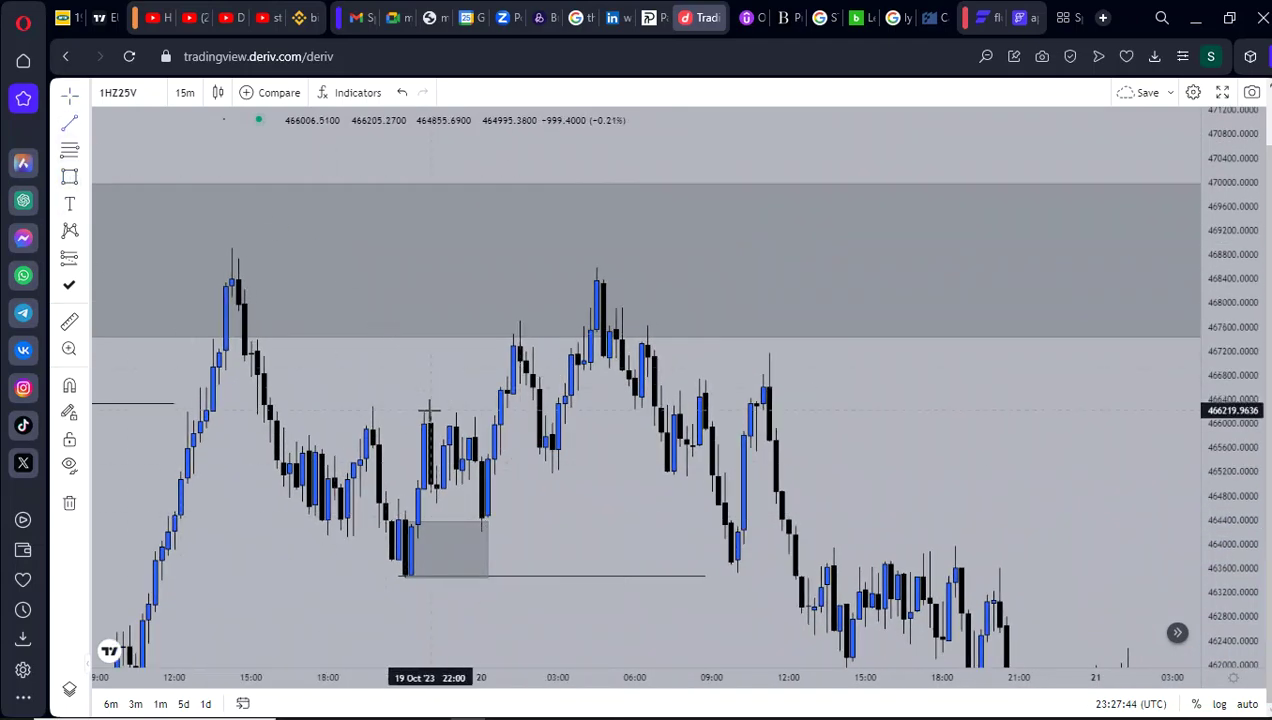
click(482, 410)
drag(614, 506, 696, 462)
scroll(520, 492, up, 1)
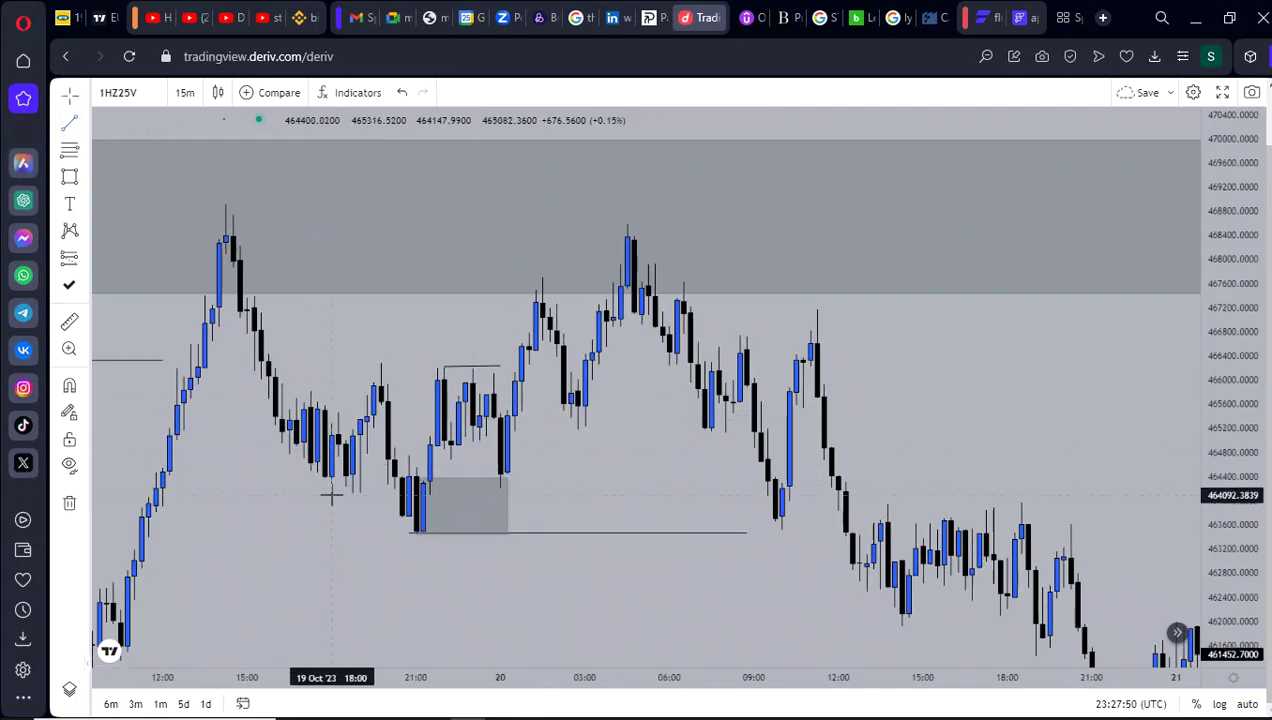
- Mark the 19 October 18:00 low with a line at about 464,090 and draw a supply zone from 19:30 to 00:00, about 465,450 to 466,280
click(395, 494)
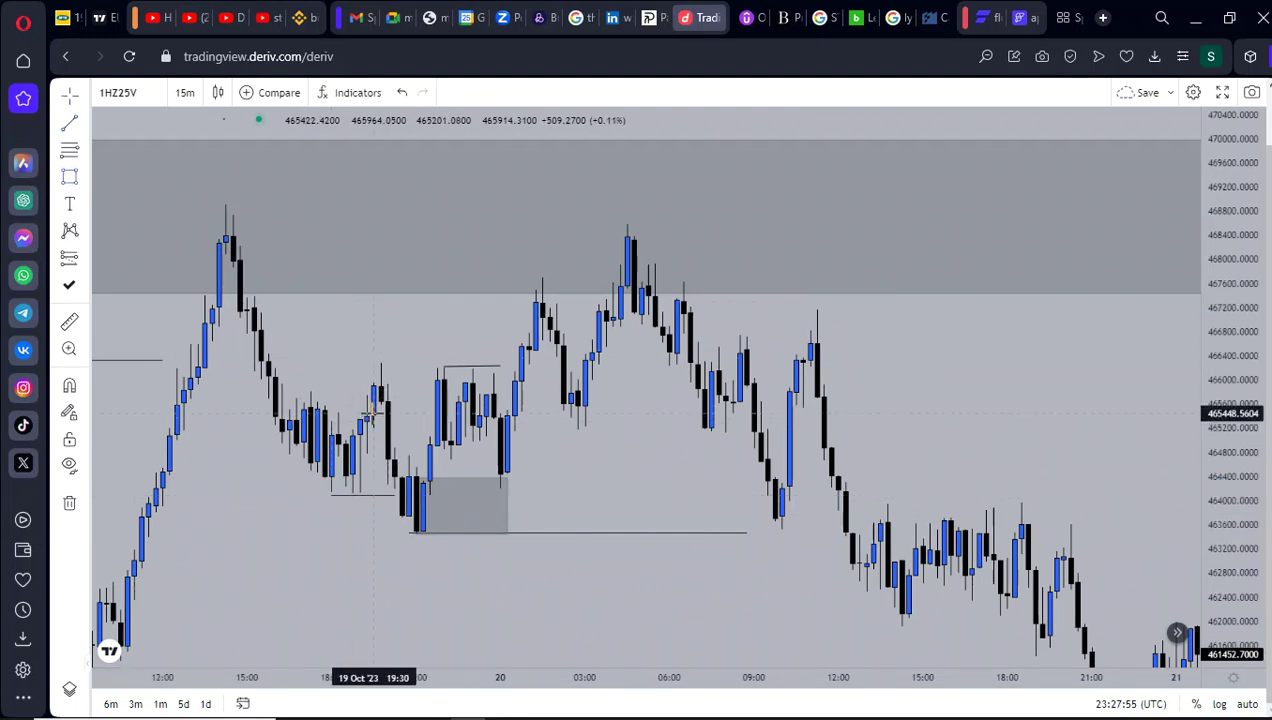
mouse_move(373, 414)
mouse_down()
mouse_move(410, 385)
mouse_move(493, 365)
mouse_up()
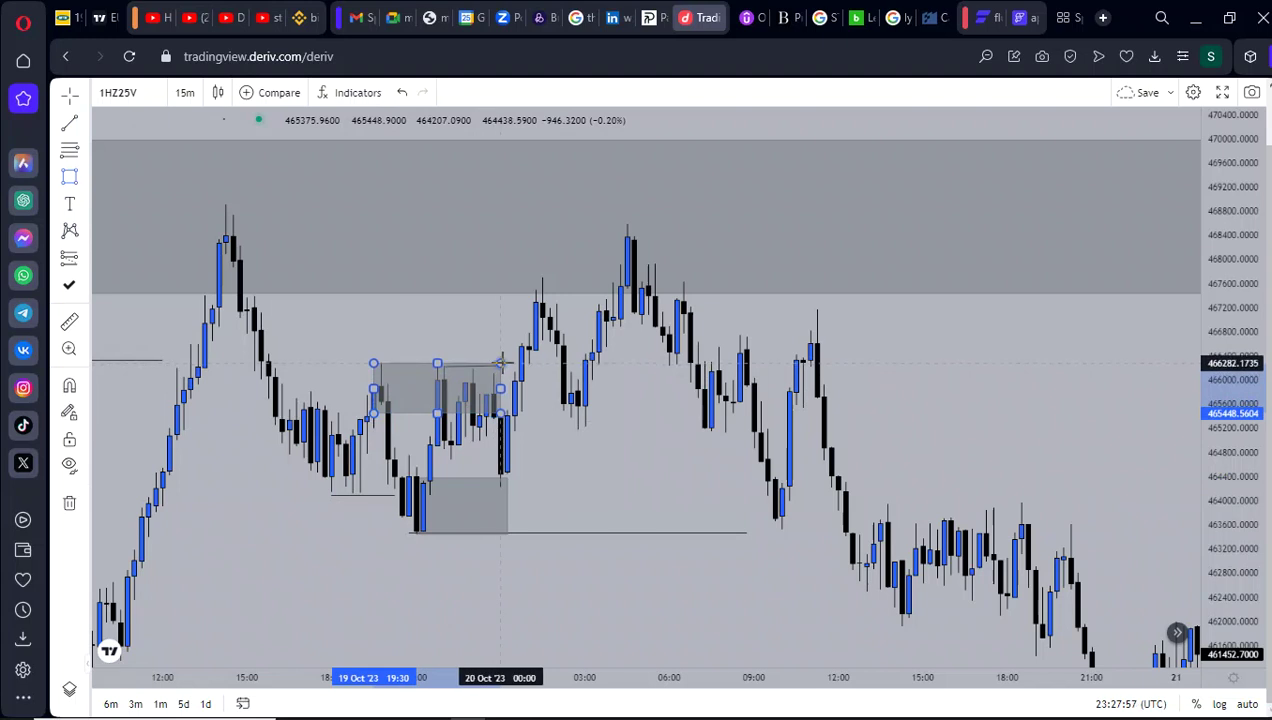
click(597, 441)
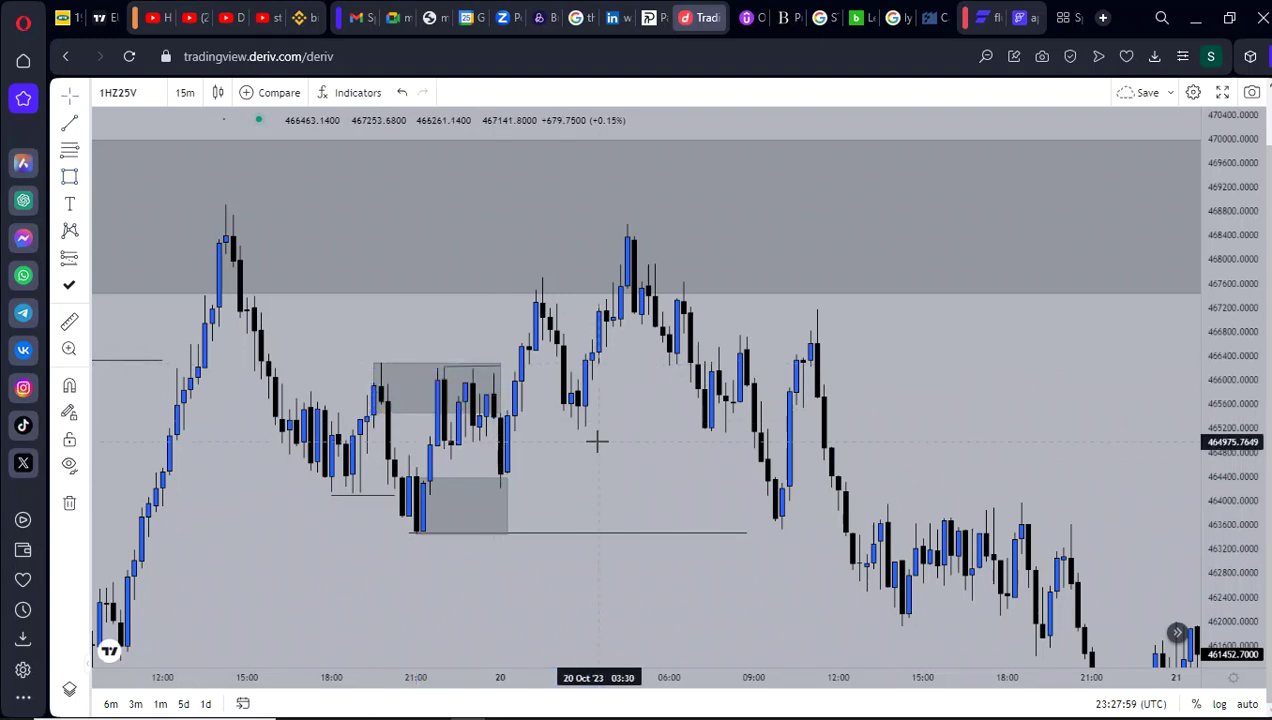
- Draw a short rising trend line under the lows between the two zones, from 19 October 22:15 at about 464,680 to 23:45
scroll(590, 441, up, 1)
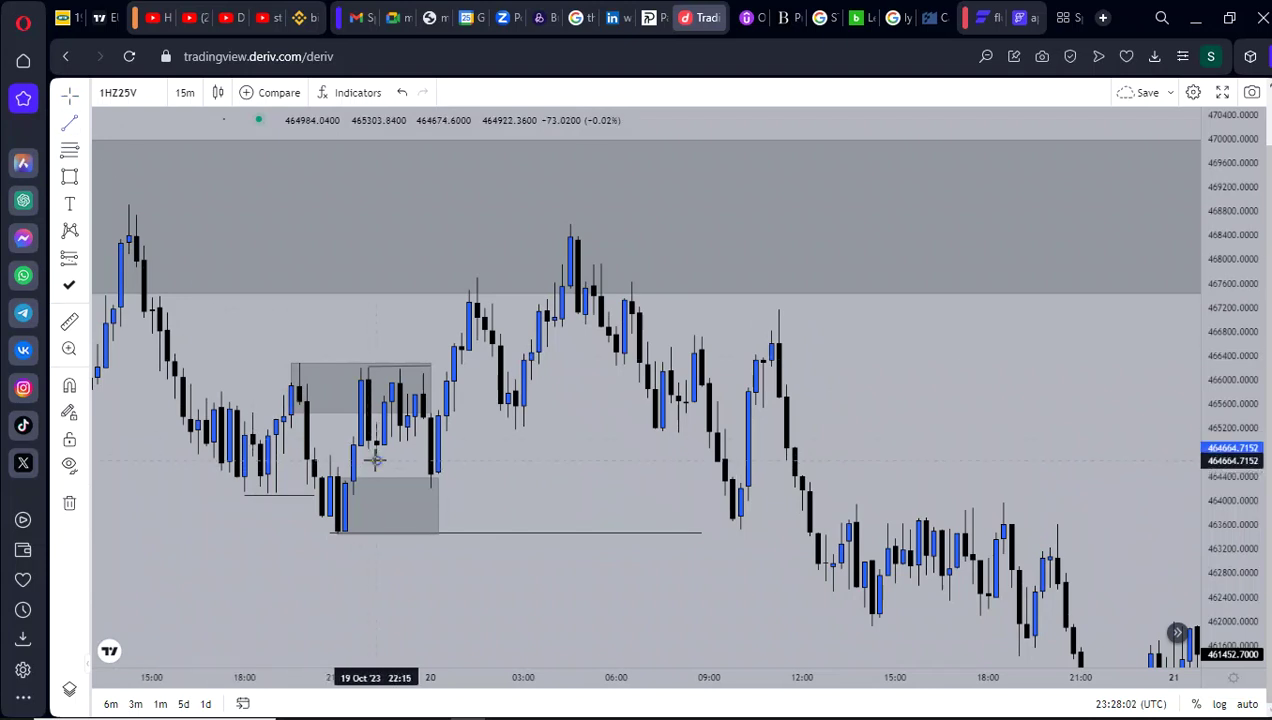
click(421, 437)
click(555, 456)
mouse_move(418, 445)
mouse_down()
mouse_move(481, 445)
mouse_move(415, 444)
mouse_up()
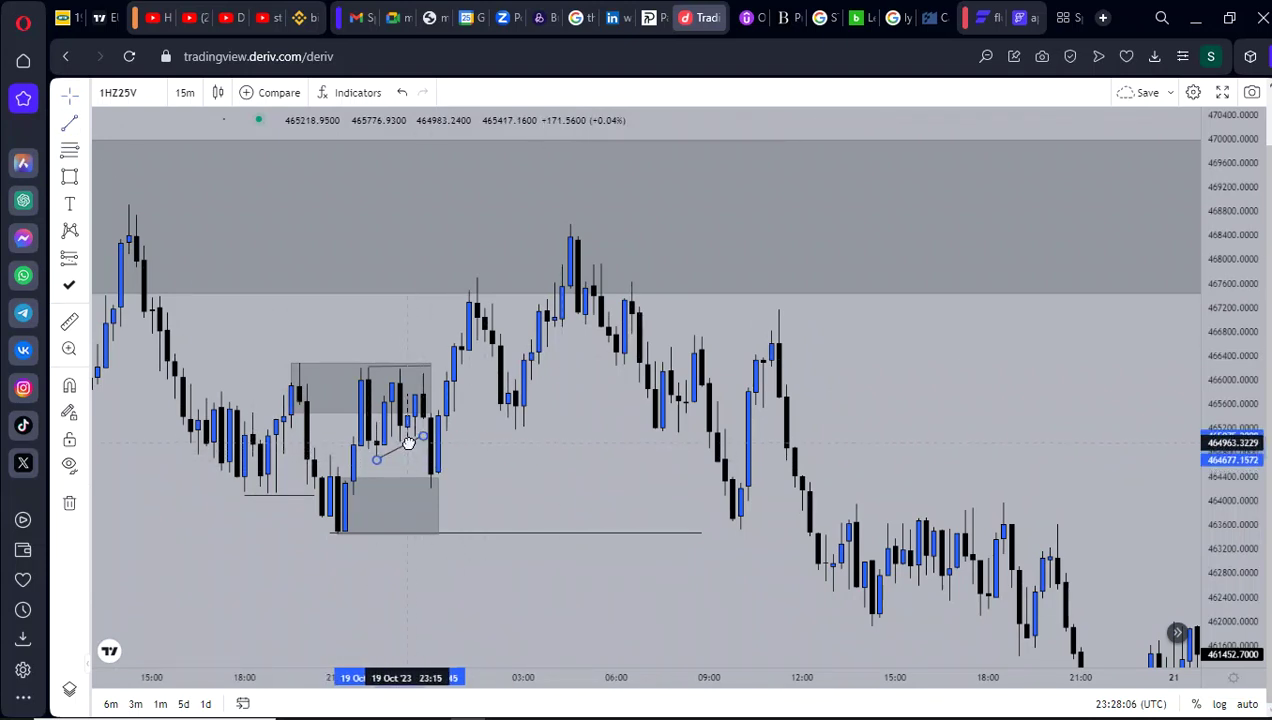
drag(525, 495, 526, 502)
scroll(556, 490, down, 2)
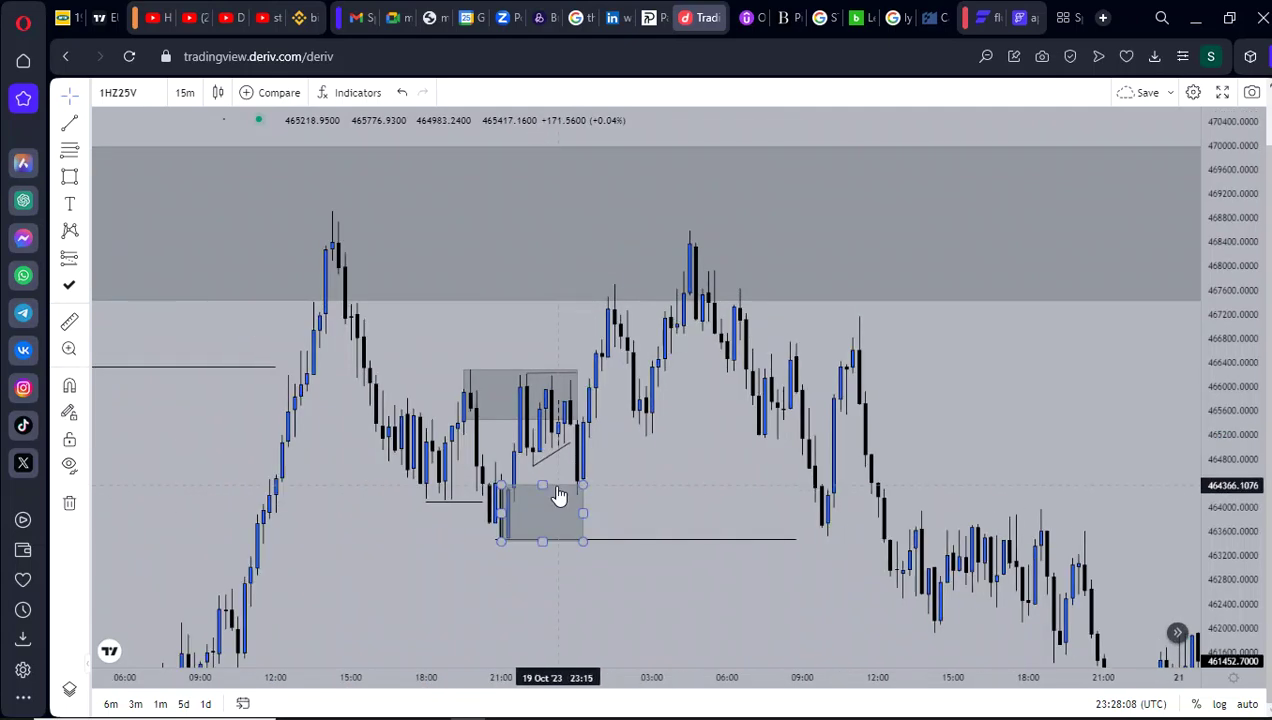
- Extend the small supply zone to 20 October 00:15 and draw a demand zone from there to about 03:15, roughly 464,250 to 465,350
drag(626, 497, 616, 515)
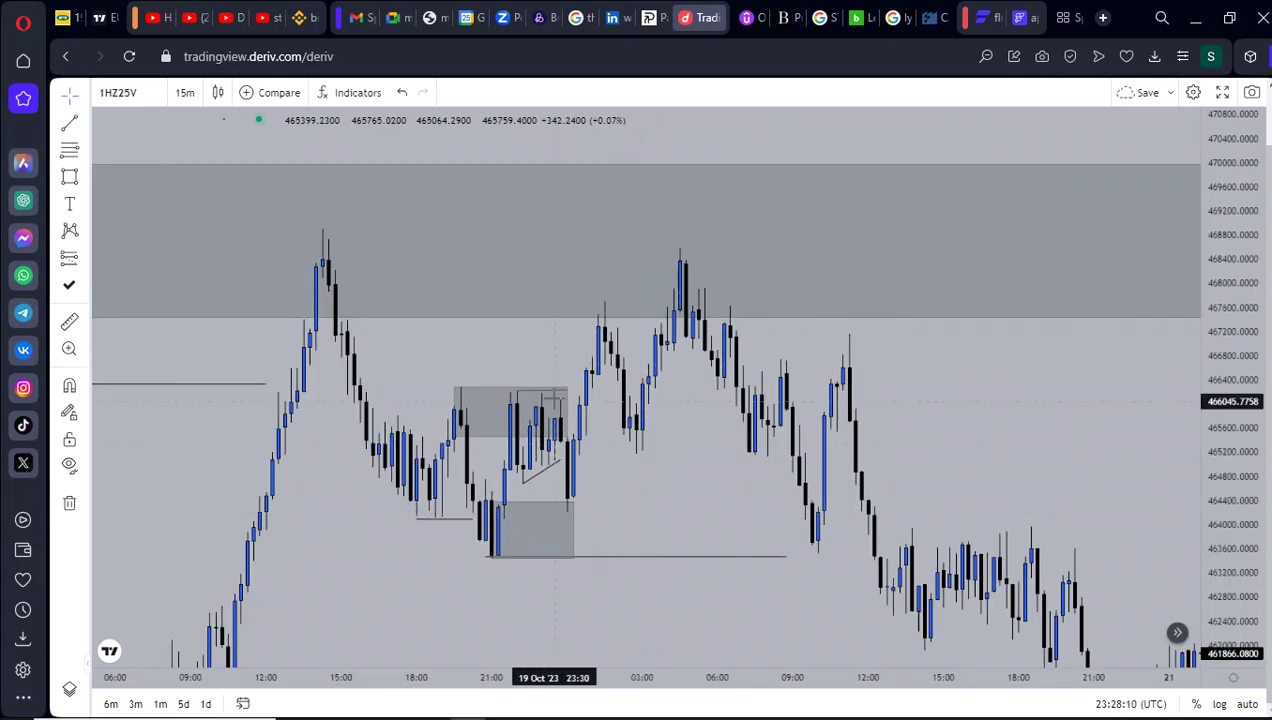
drag(565, 393, 575, 390)
drag(656, 452, 572, 436)
scroll(552, 427, up, 1)
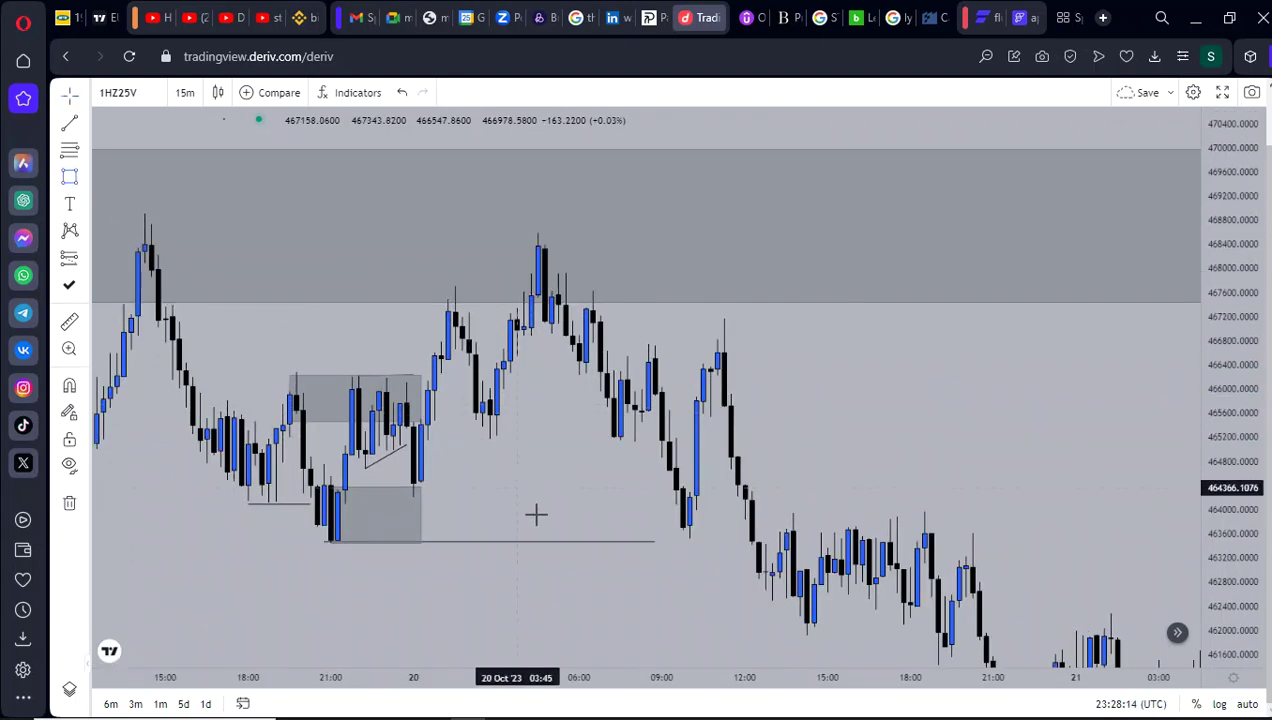
mouse_move(420, 428)
mouse_down()
mouse_move(441, 427)
mouse_move(503, 477)
mouse_move(504, 494)
mouse_up()
- Draw a short horizontal line at about 467,650 from the 20 October 01:30 high to about 04:00
scroll(737, 432, down, 4)
drag(906, 434, 1170, 443)
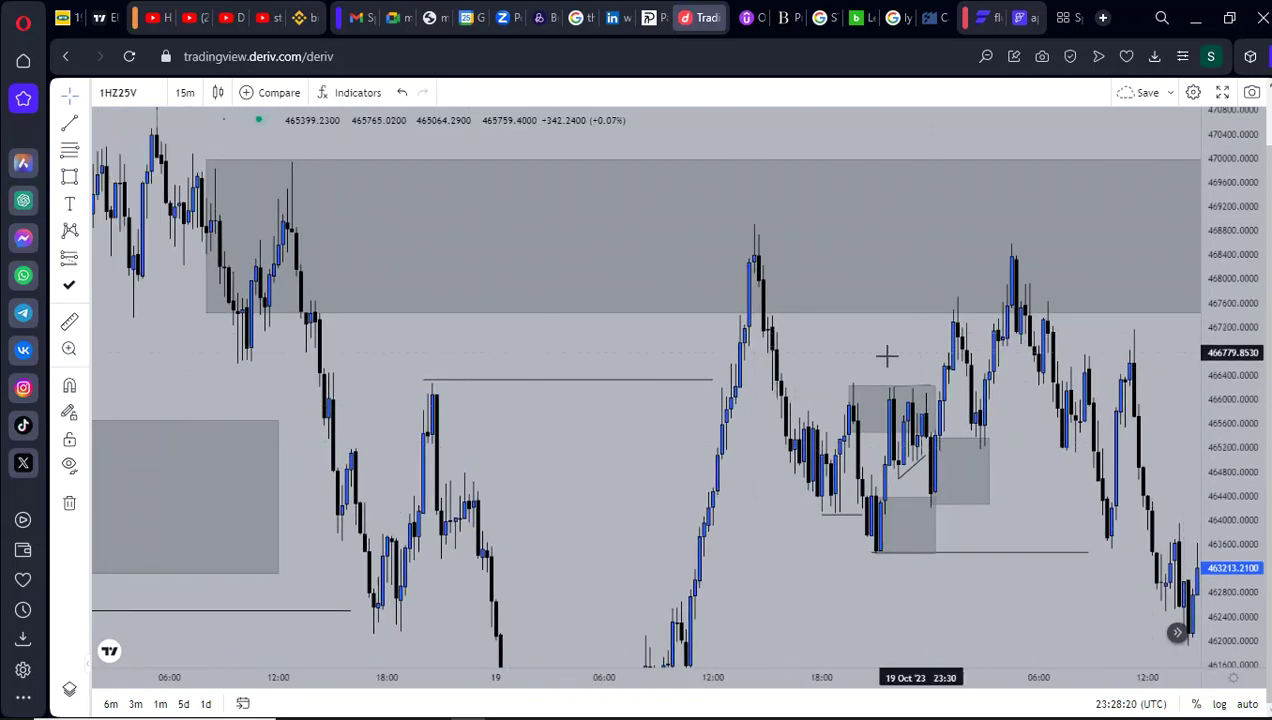
drag(886, 358, 718, 358)
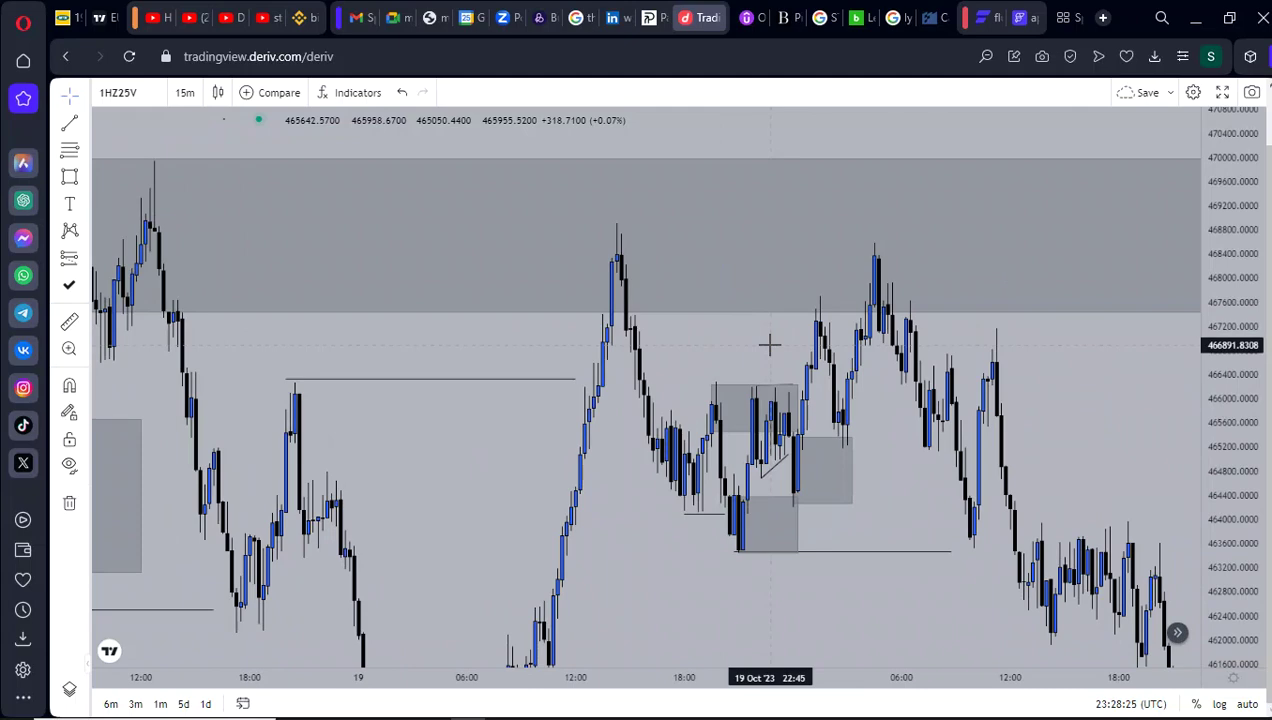
mouse_move(999, 412)
mouse_down()
mouse_move(797, 407)
mouse_move(1012, 409)
mouse_up()
scroll(1010, 413, up, 3)
scroll(775, 460, up, 2)
drag(756, 462, 687, 462)
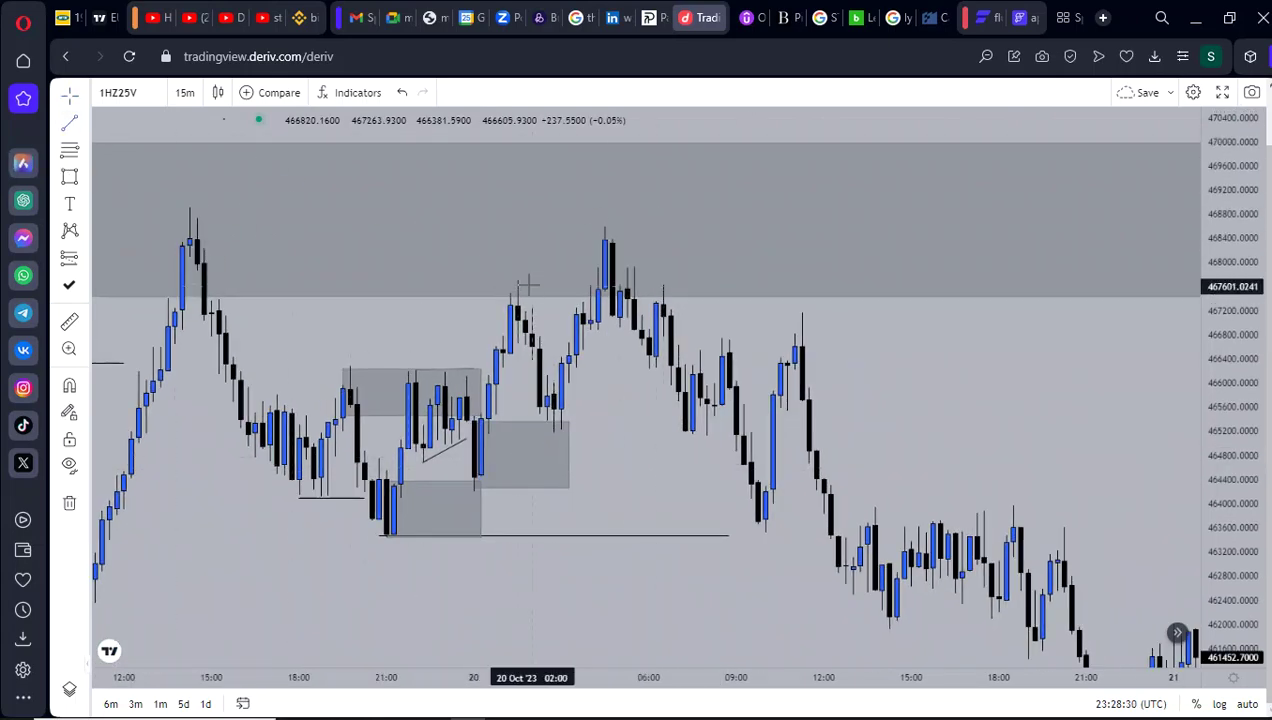
click(590, 286)
- Draw a zone rectangle from 20 October 02:15 to 06:30, between about 465,150 and 466,580, and check its fit
scroll(670, 398, down, 3)
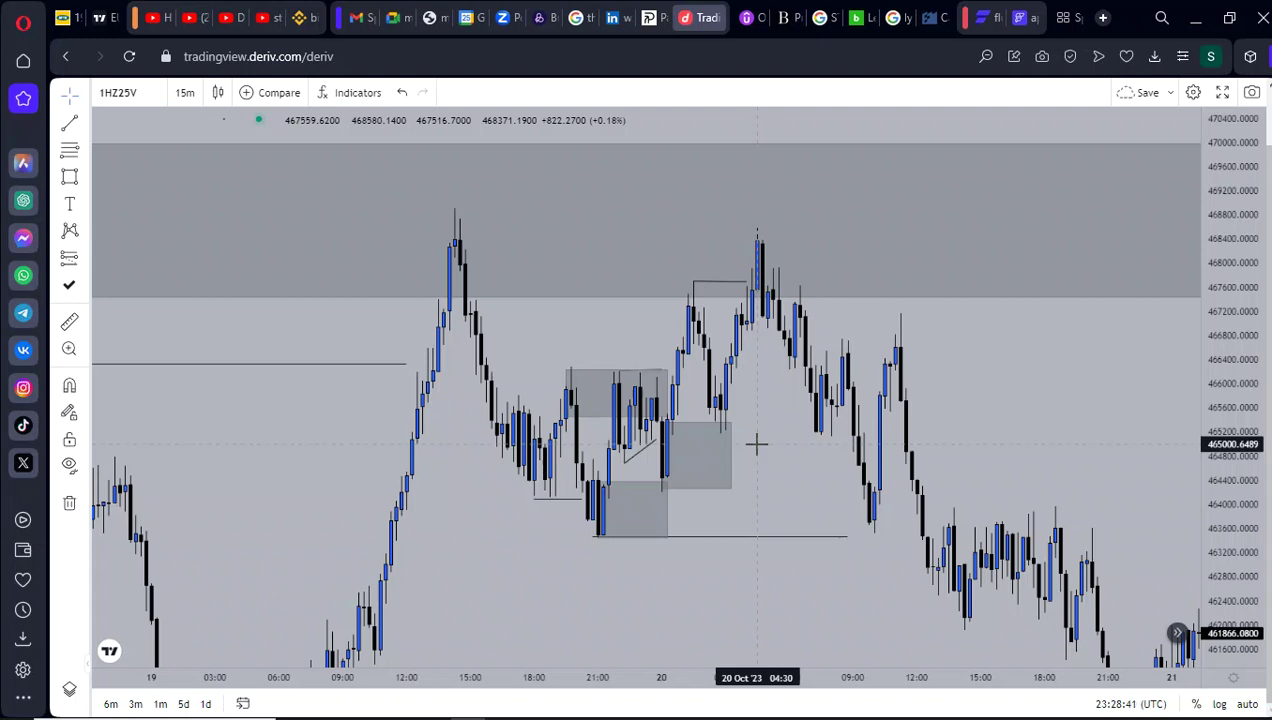
scroll(756, 444, up, 3)
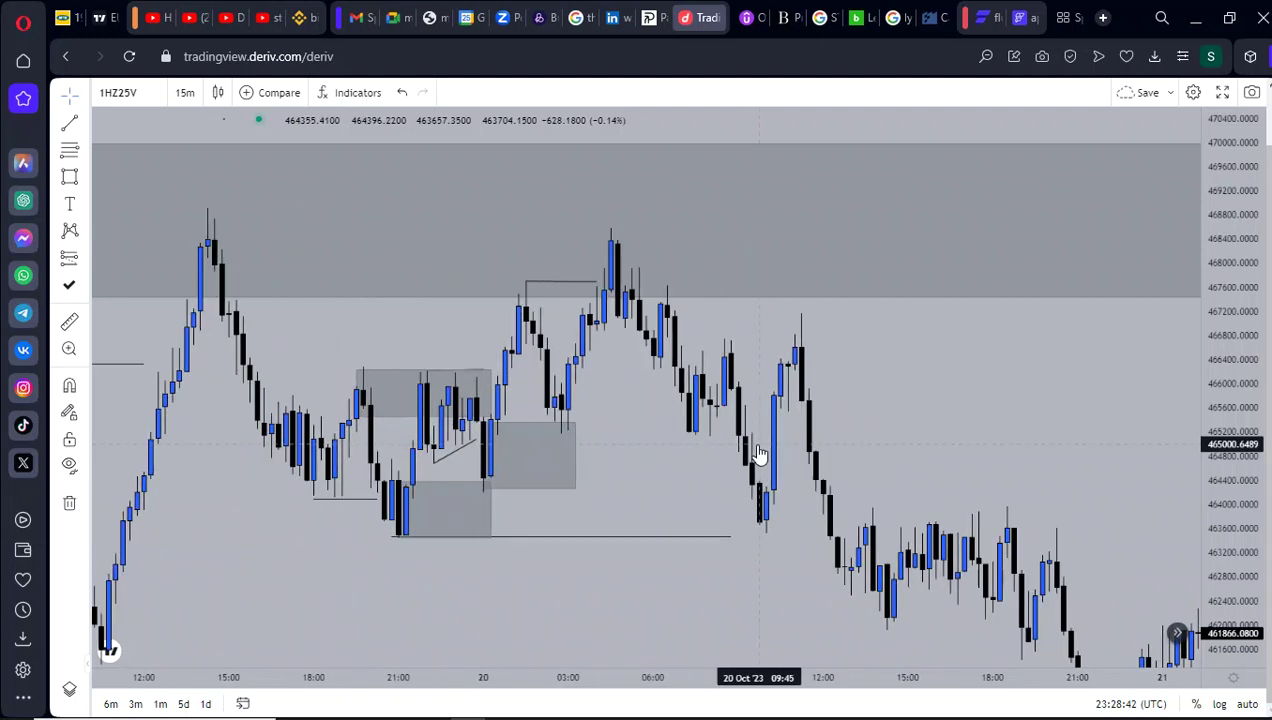
drag(659, 432, 772, 458)
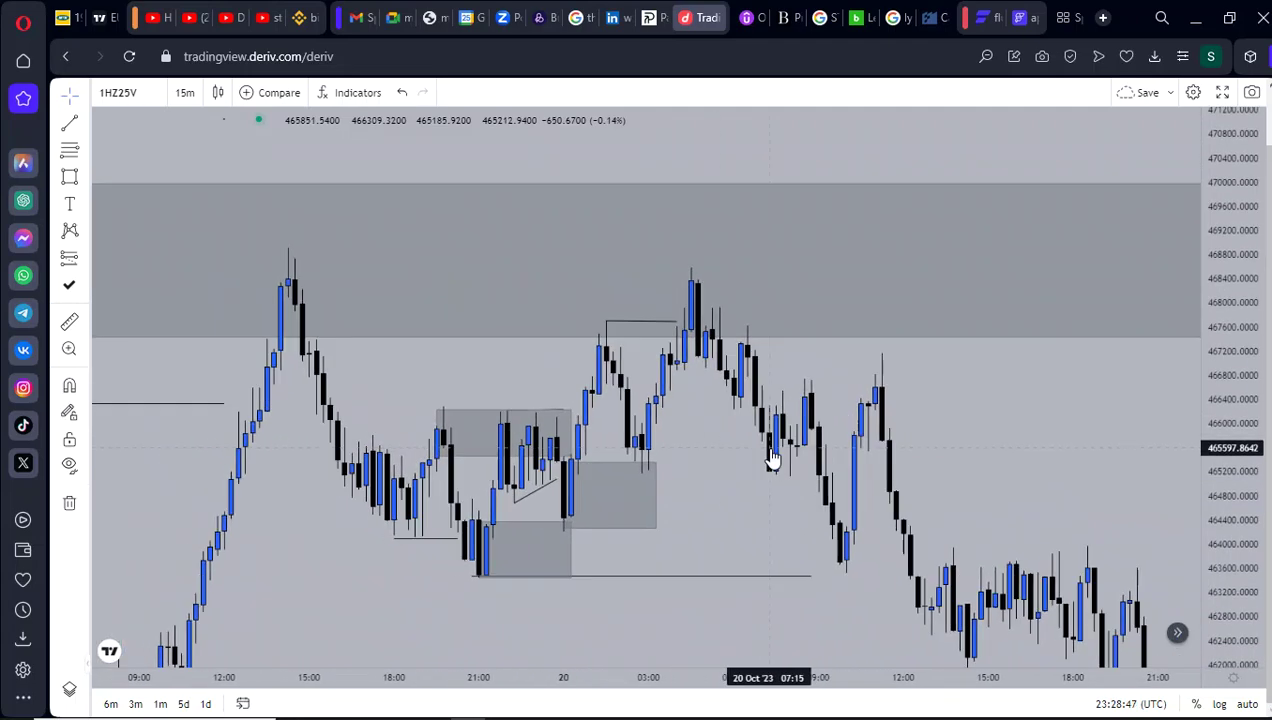
scroll(790, 445, down, 2)
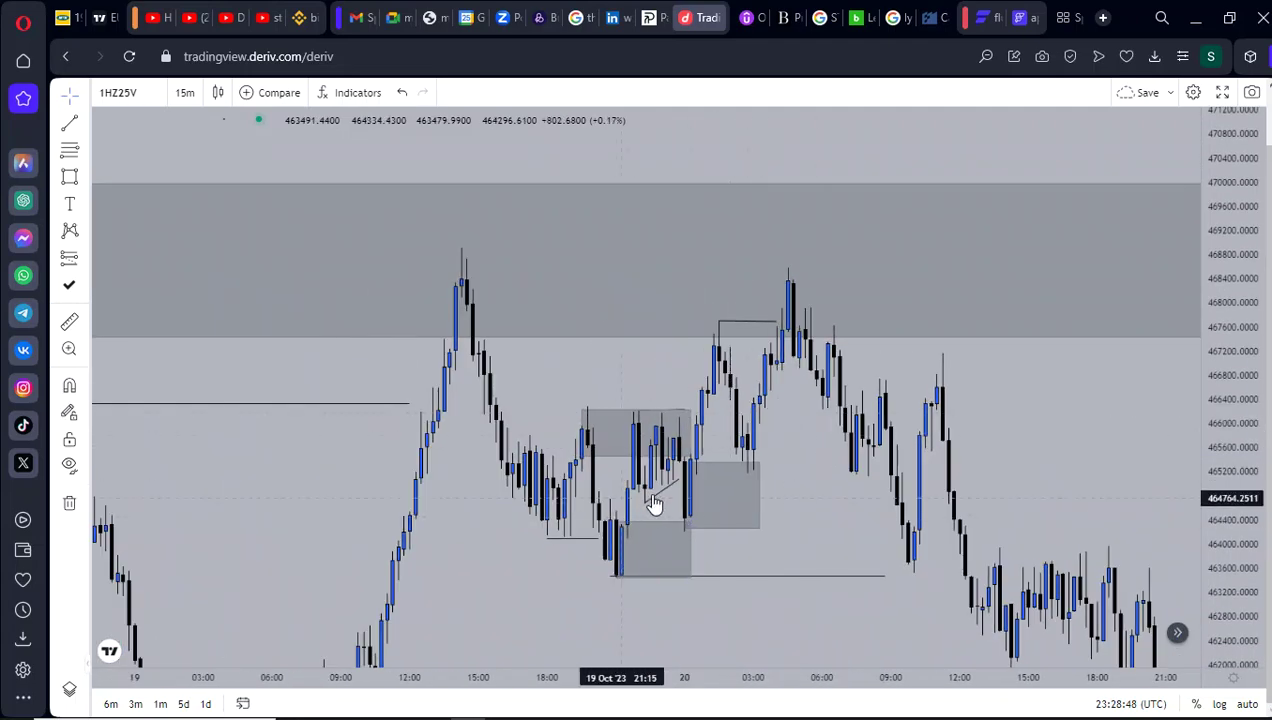
drag(838, 471, 819, 471)
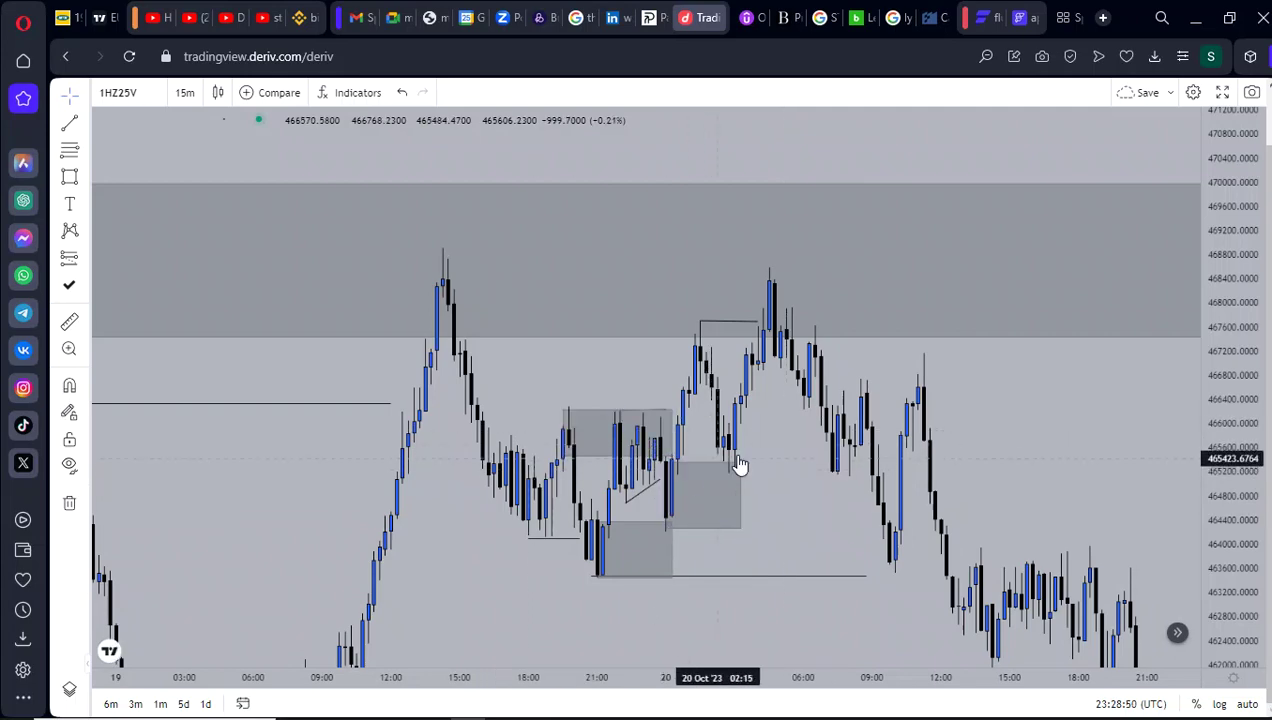
drag(848, 442, 690, 418)
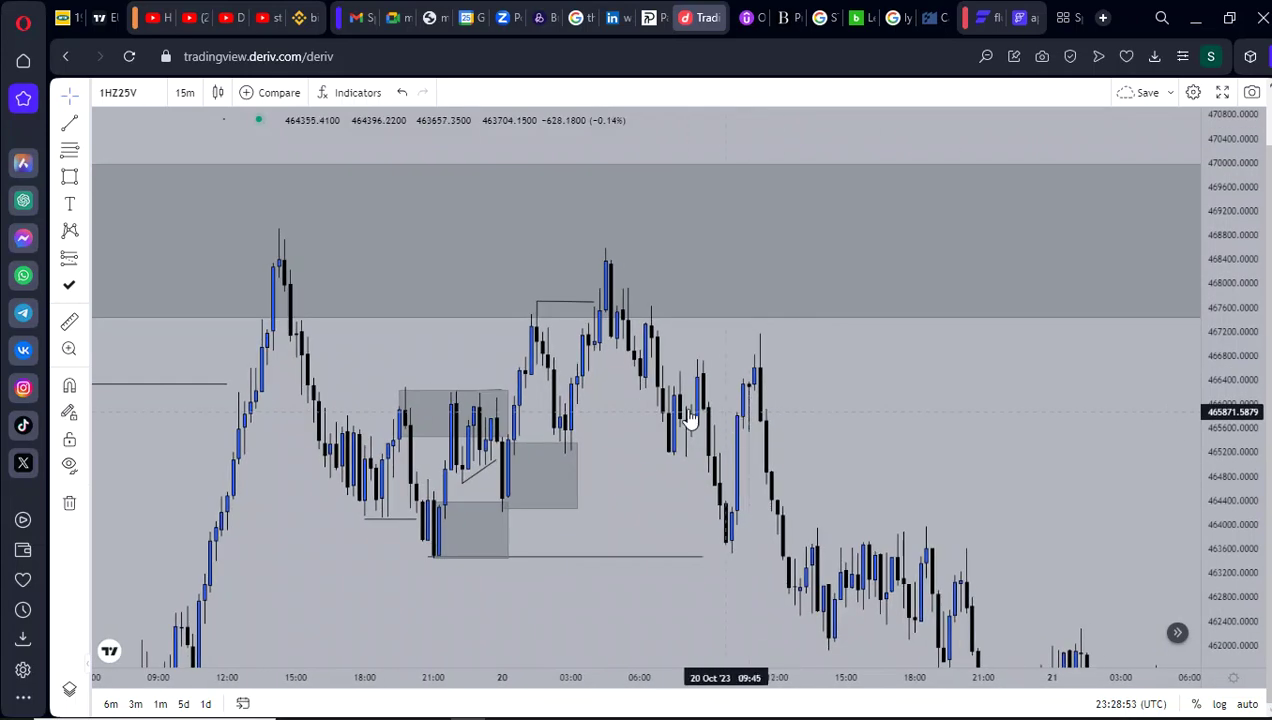
click(69, 178)
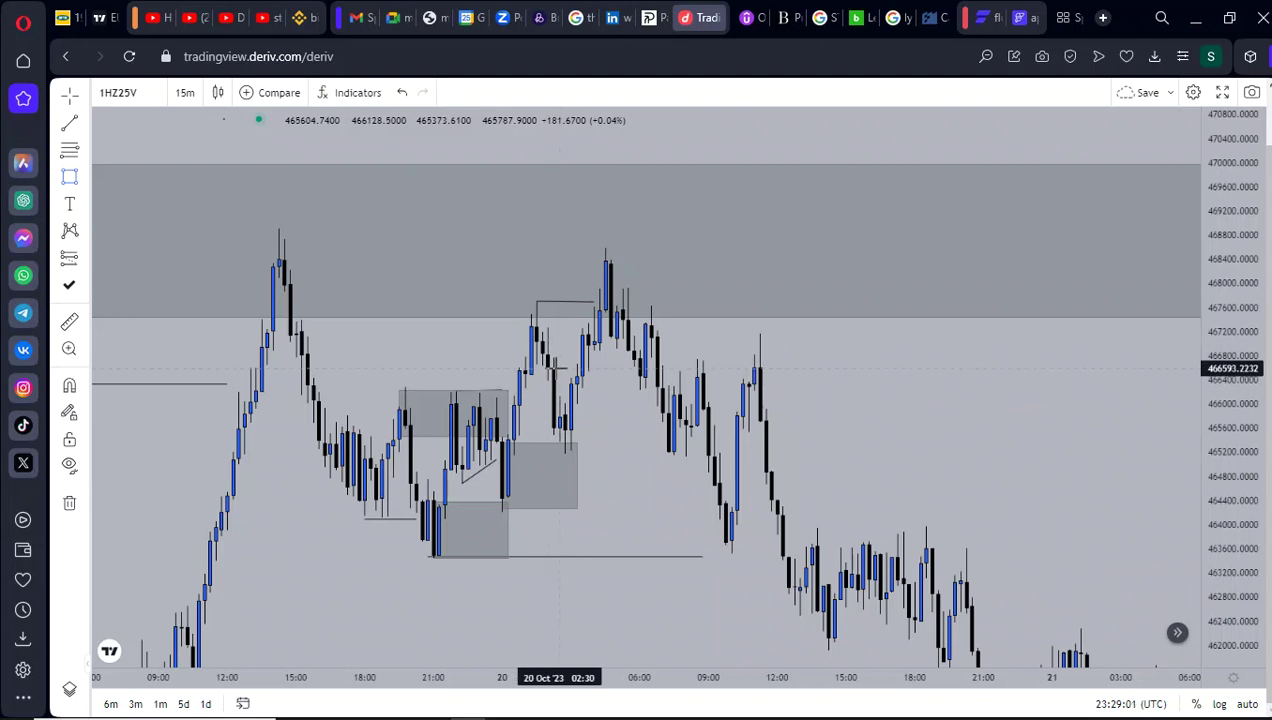
drag(553, 369, 651, 455)
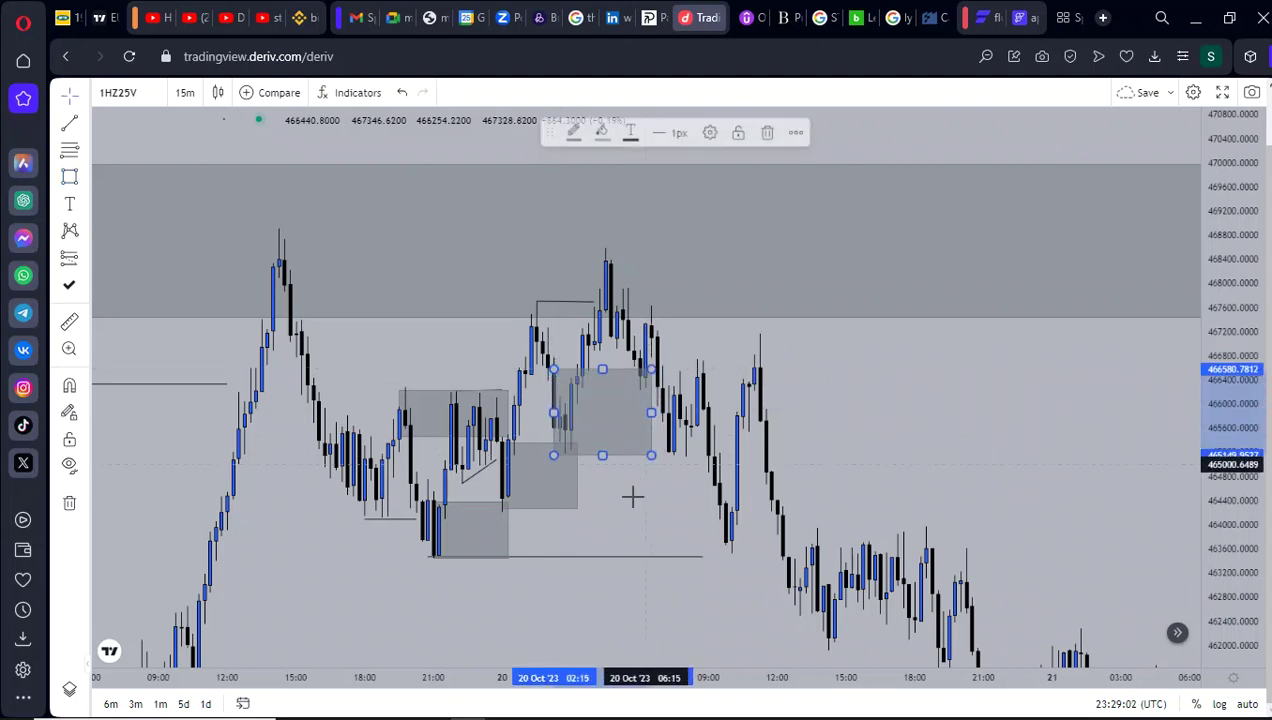
scroll(654, 502, up, 2)
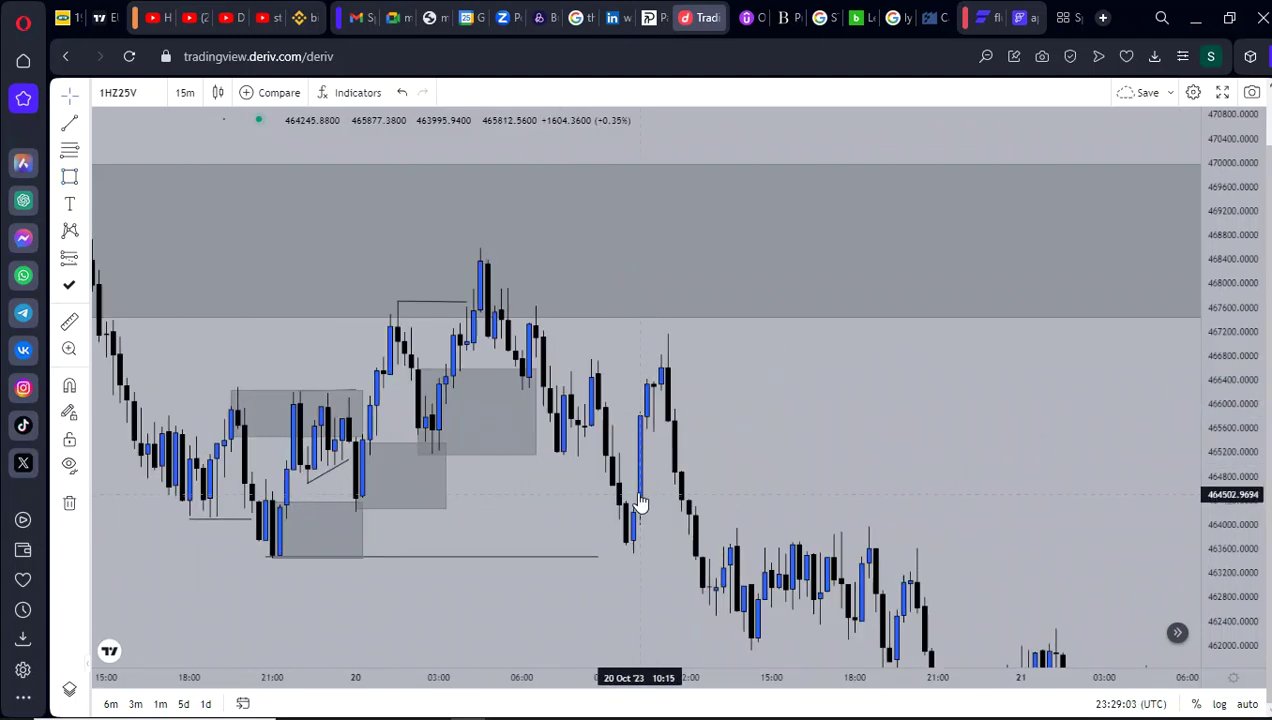
click(417, 372)
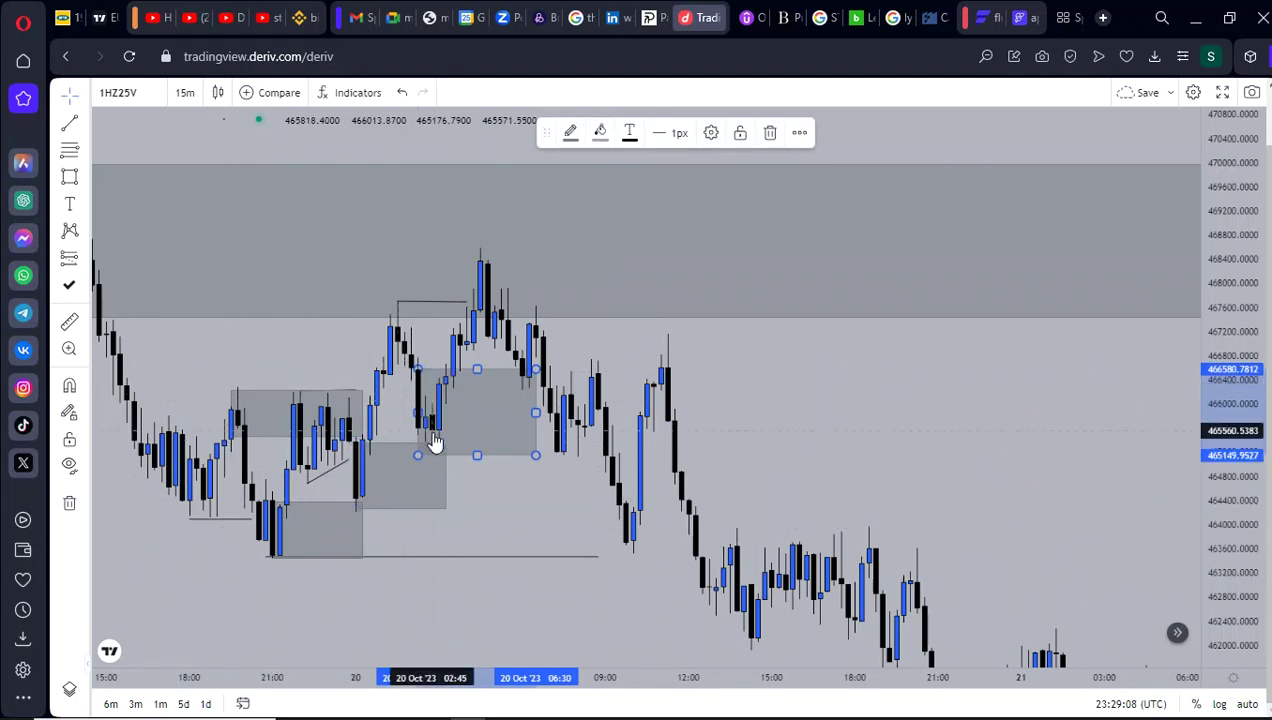
click(525, 505)
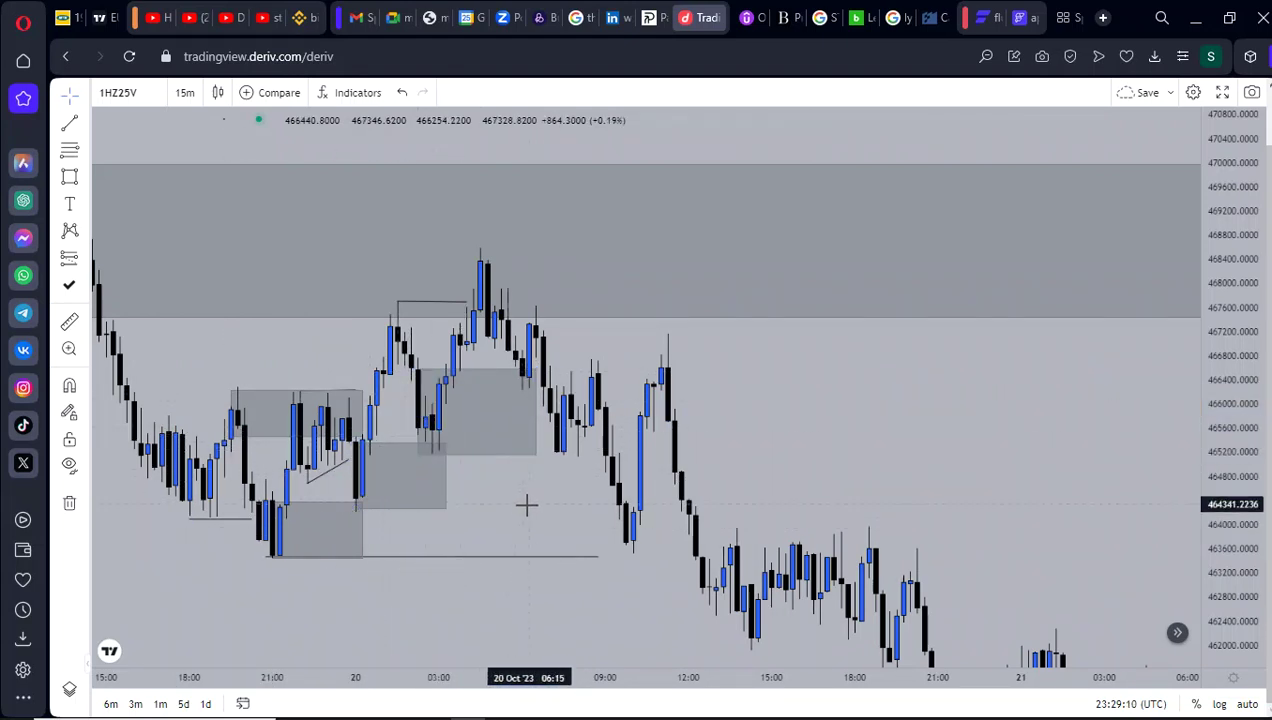
- Draw a long horizontal line at about 467,600 from the 20 October 06:30 high to about 21:00
drag(530, 512, 499, 544)
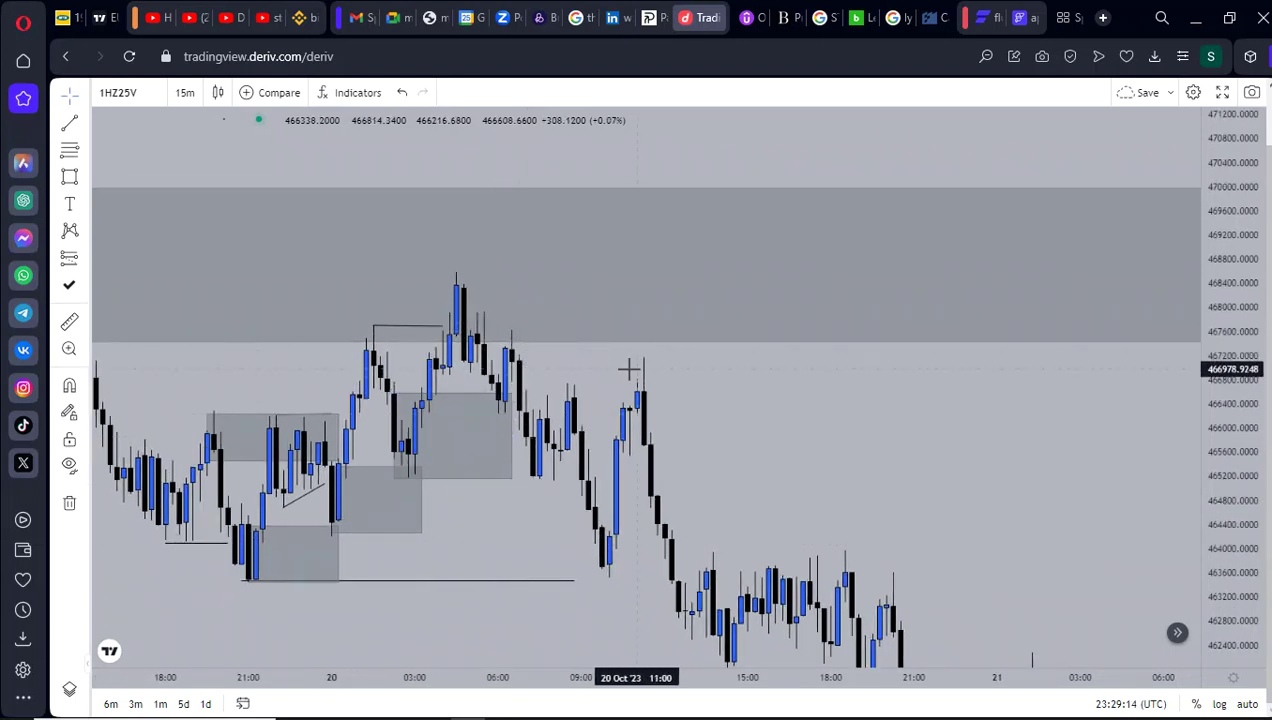
drag(630, 368, 507, 366)
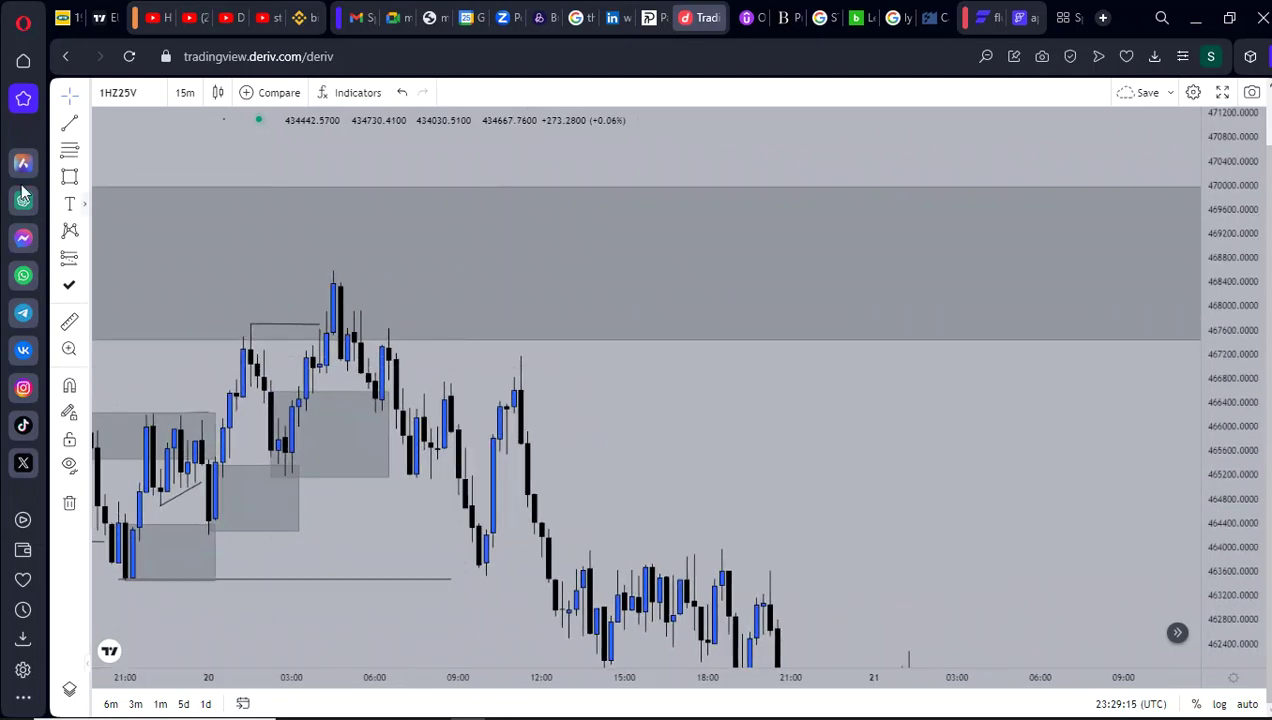
click(389, 327)
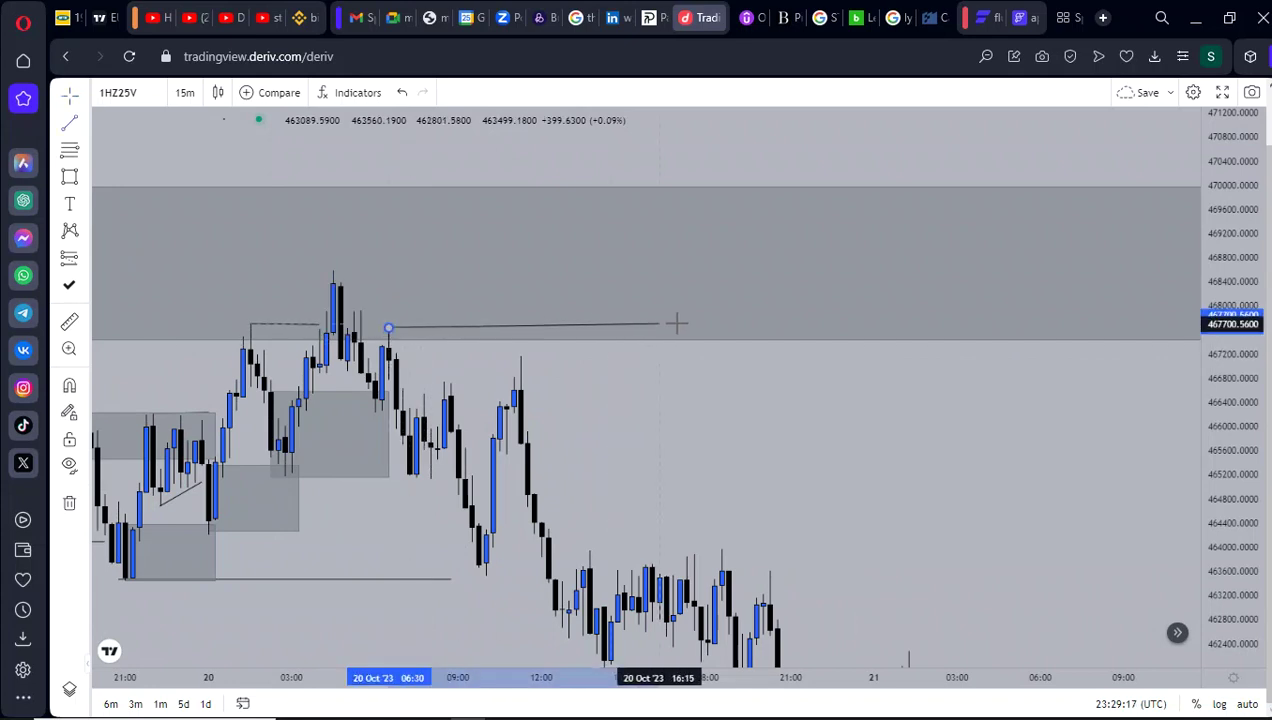
click(788, 328)
click(801, 406)
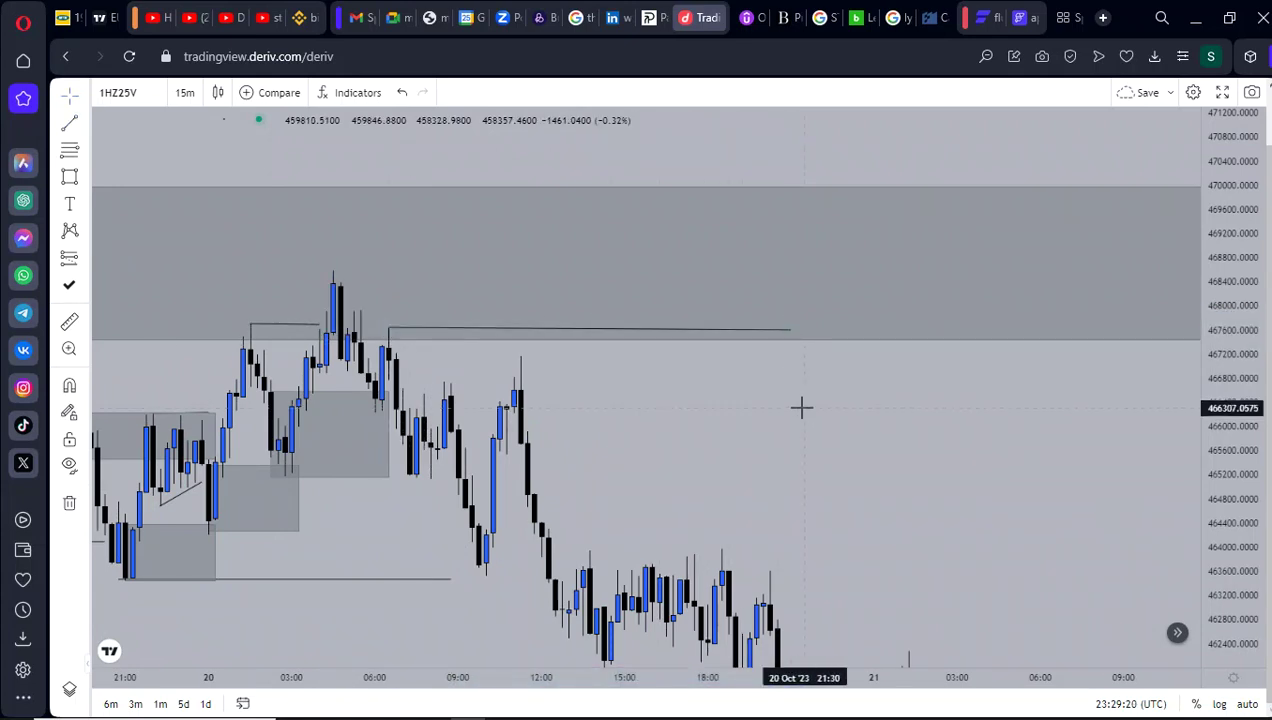
- Delete the zone rectangle spanning 20 October 02:15 to 06:30
drag(768, 471, 926, 443)
click(528, 449)
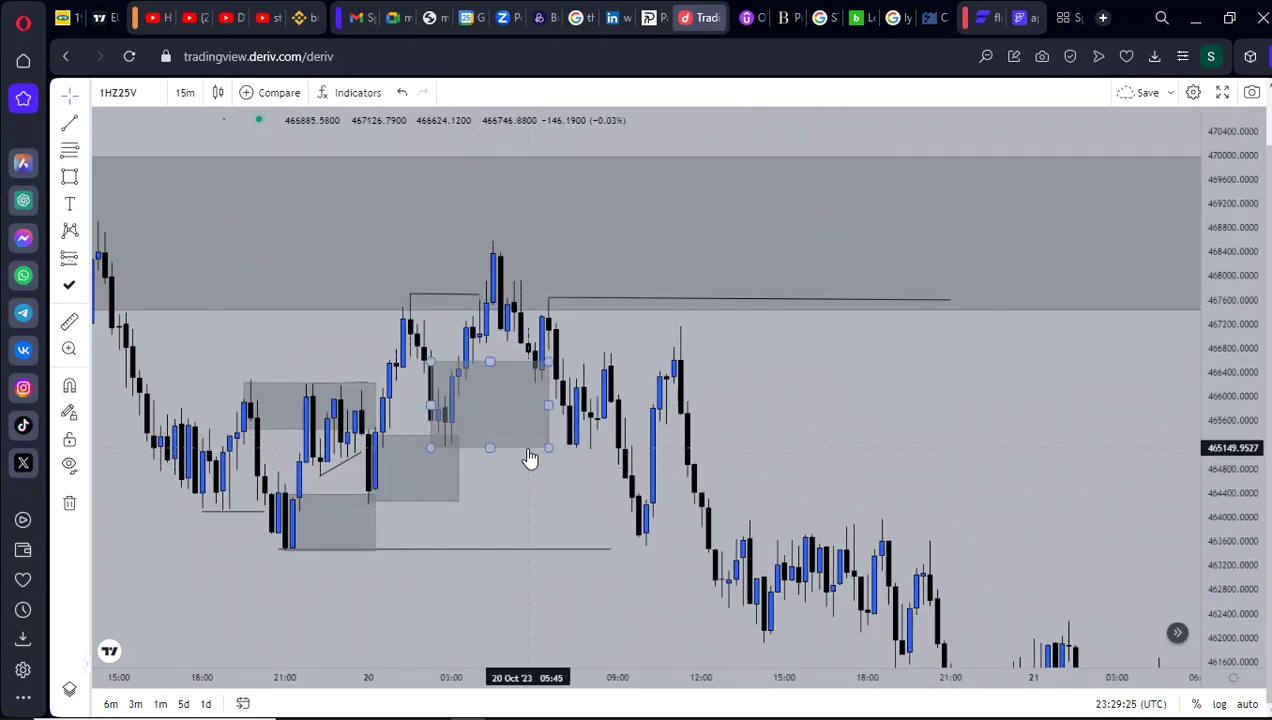
click(527, 448)
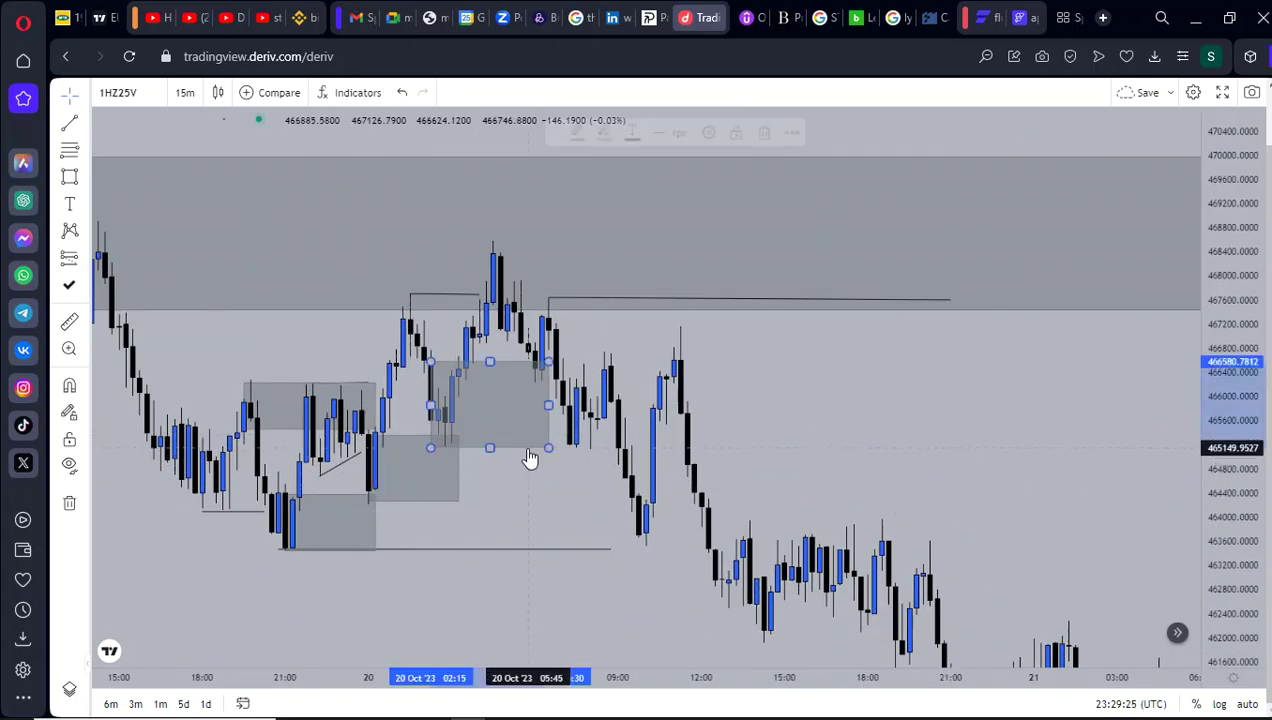
click(762, 140)
- Mark the 20 October lows with horizontal lines at about 466,200 from 06:00 to 06:45 and about 465,170 from 02:45 to 08:45
scroll(710, 219, right, 3)
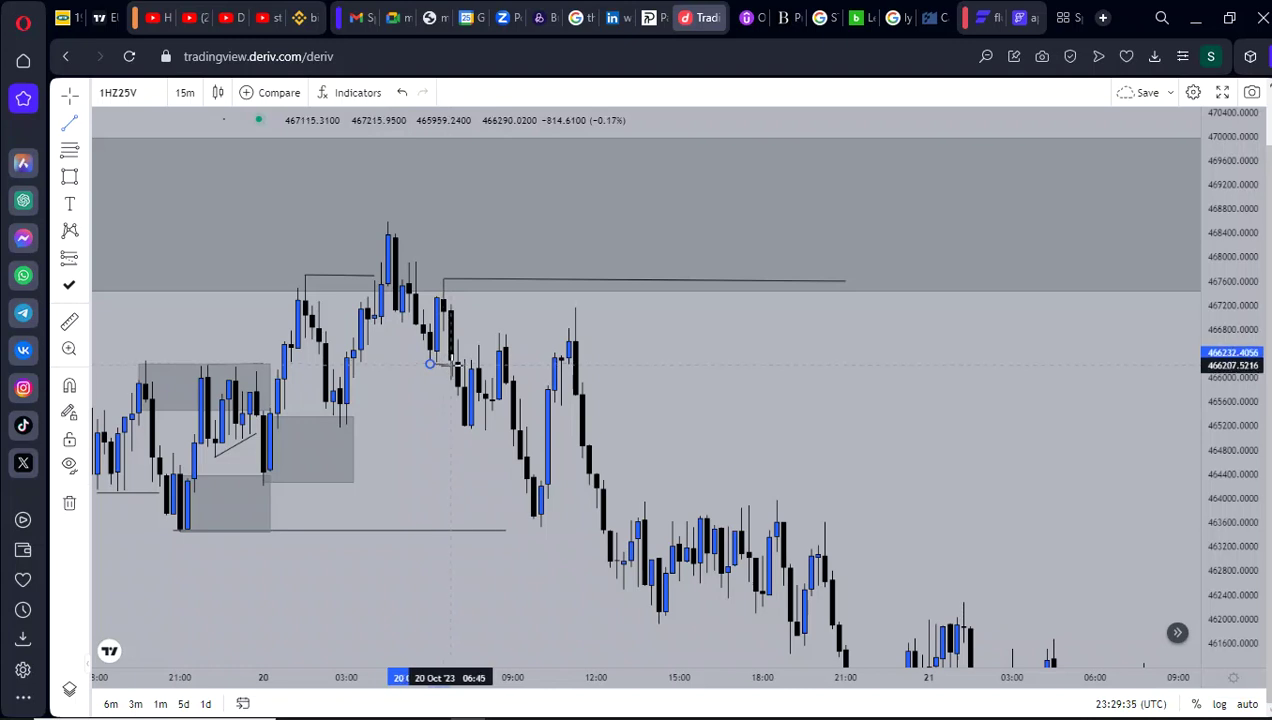
scroll(440, 378, right, 2)
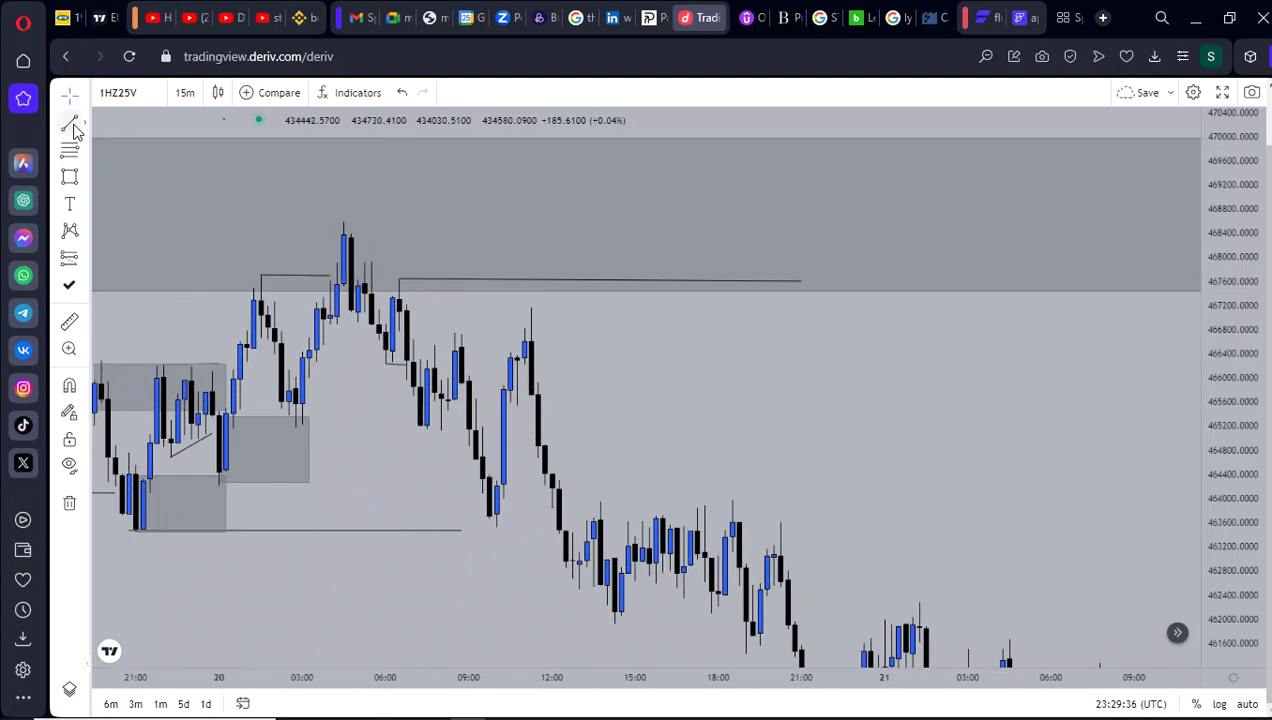
click(295, 428)
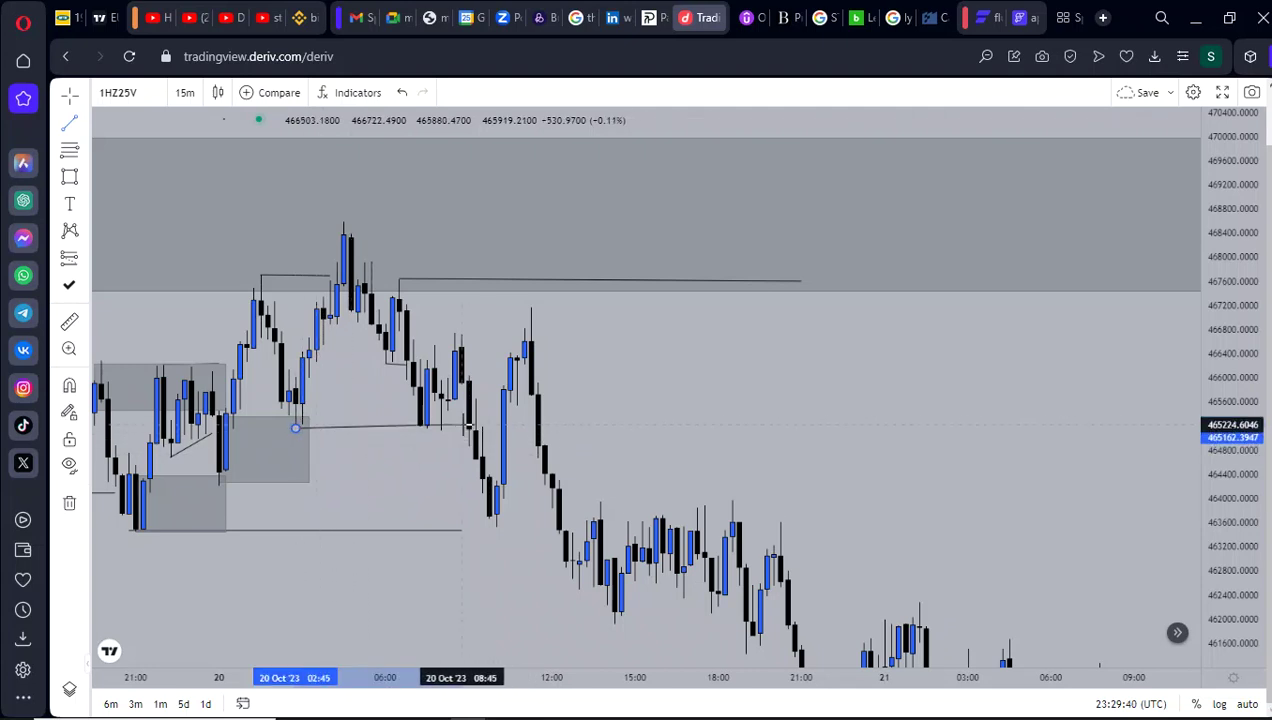
click(462, 428)
scroll(440, 463, down, 3)
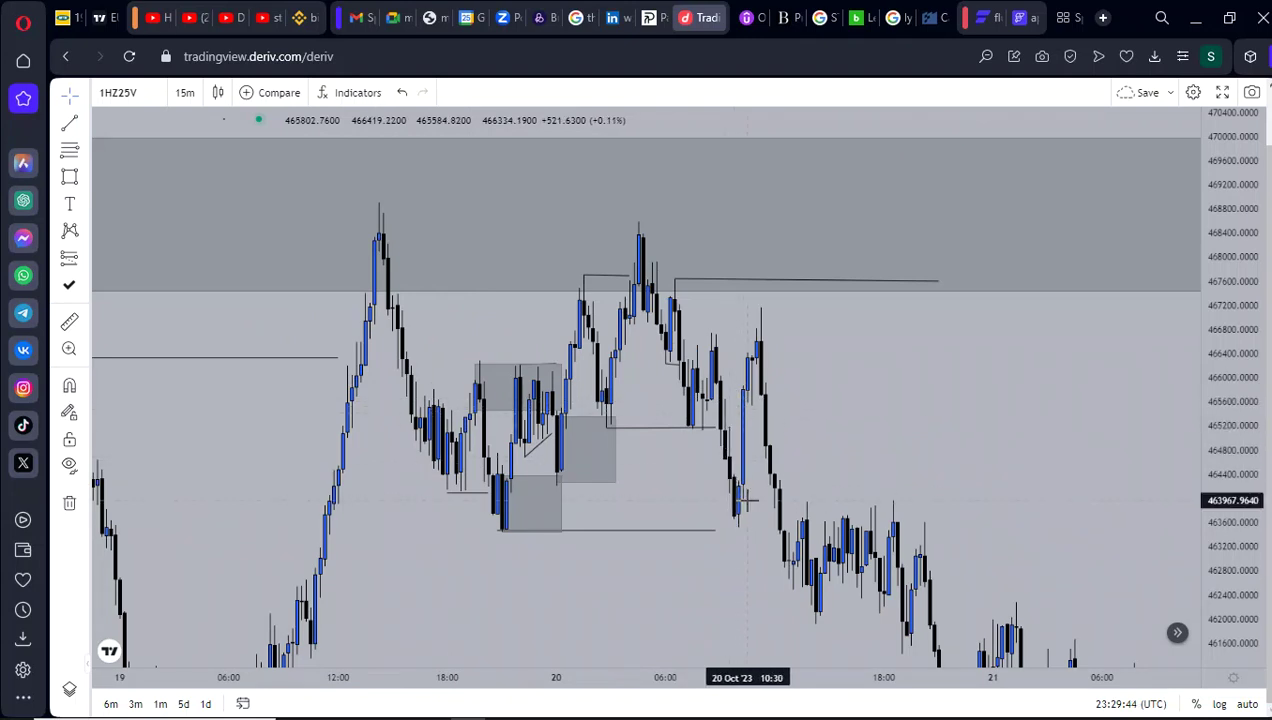
- Delete the horizontal line drawn from the 20 October 02:45 low and undo the deletion
drag(750, 500, 728, 491)
click(643, 420)
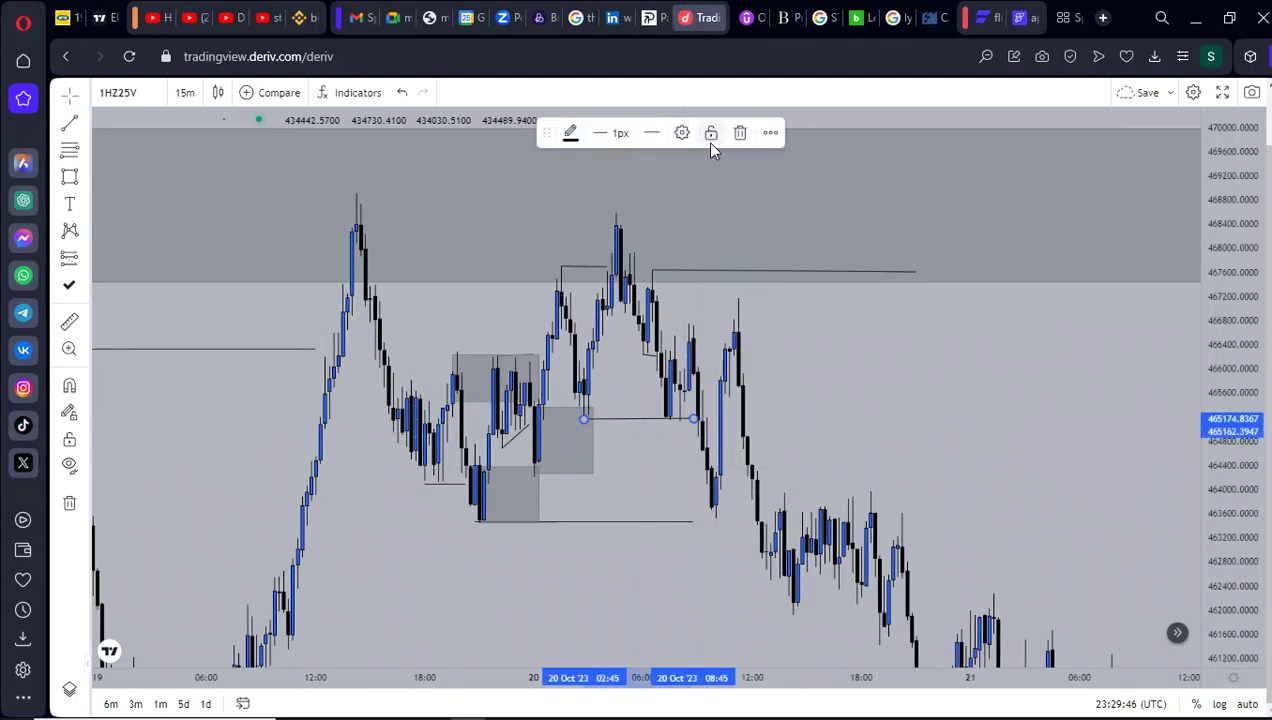
click(738, 137)
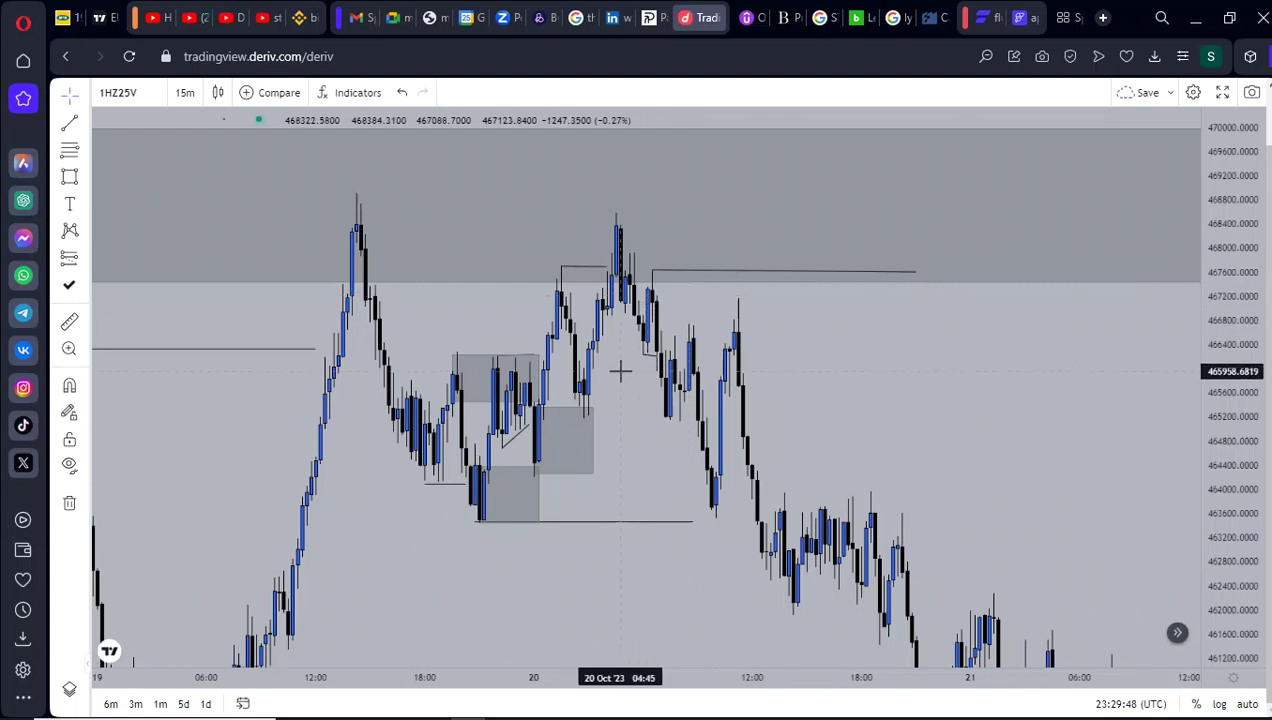
click(402, 92)
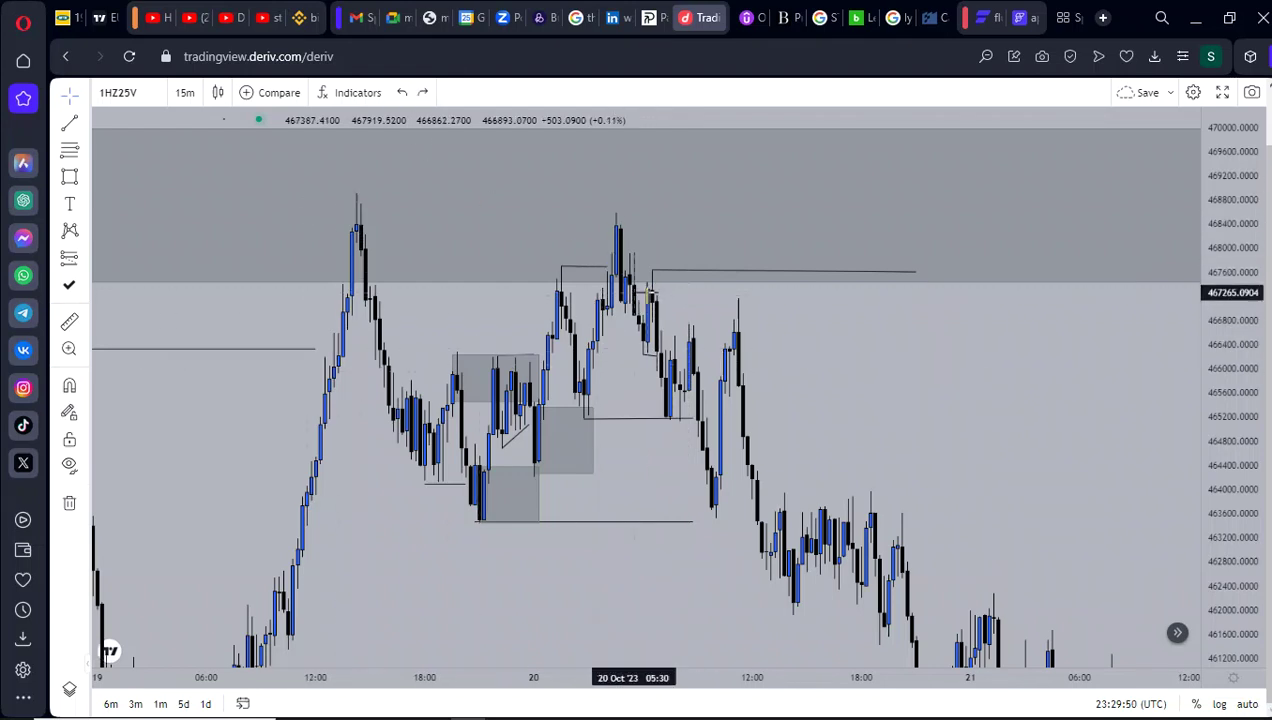
- Label the horizontal line running from 20 October 02:45 to 08:45 with the text "Ofra"
click(647, 427)
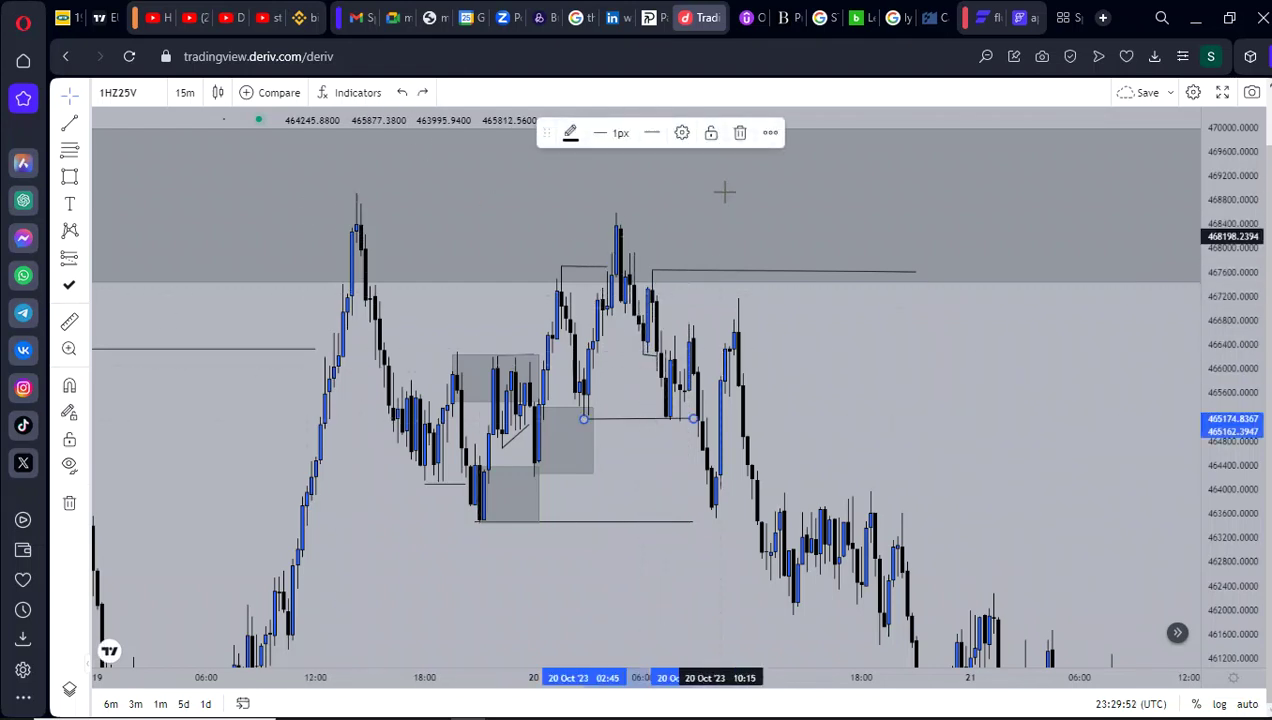
click(690, 134)
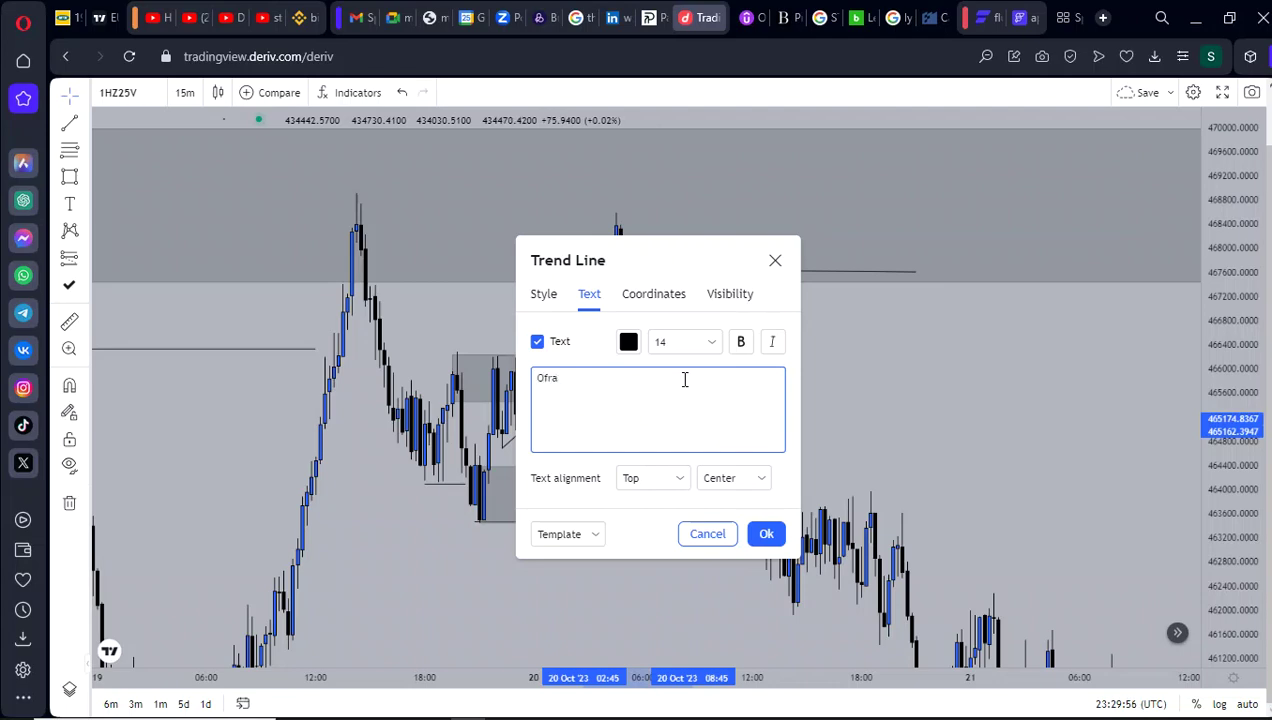
click(757, 536)
- Narrow the large supply zone so it starts at 18 October 12:00 with its lower edge at about 468,560
scroll(951, 449, left, 5)
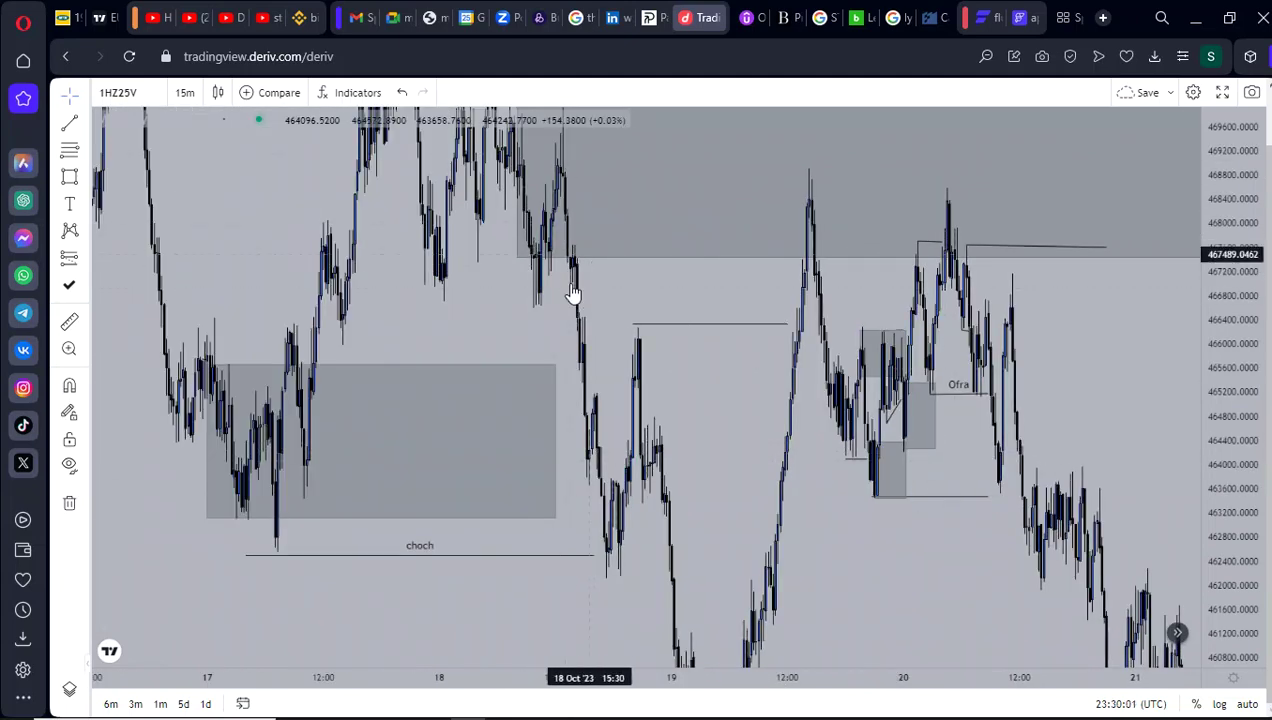
scroll(525, 488, up, 3)
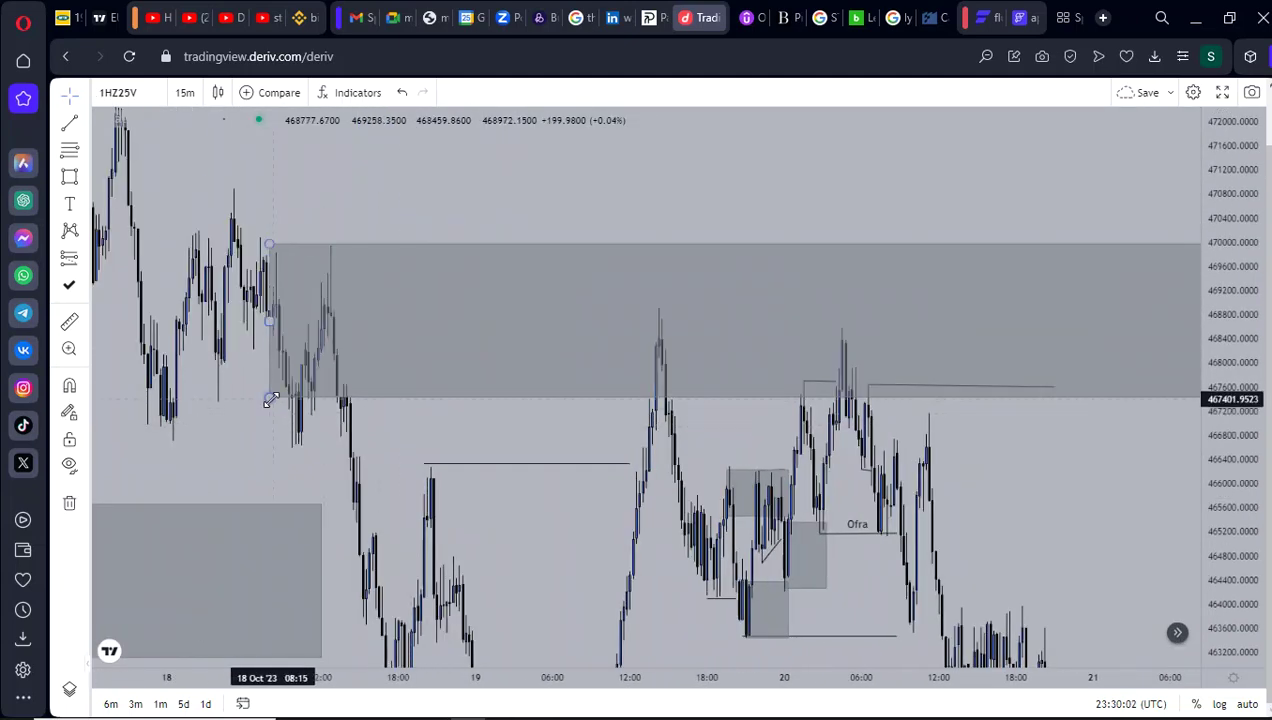
drag(269, 397, 321, 329)
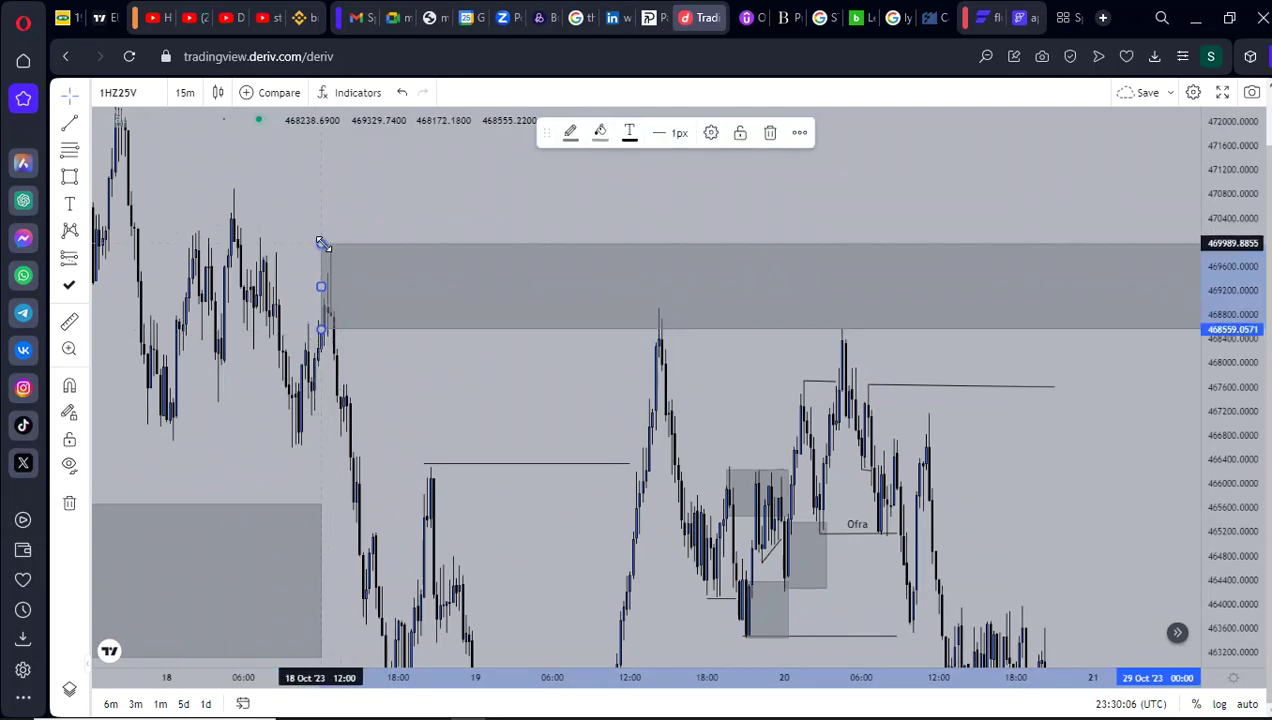
- Place a horizontal ray from the 18 October 11:00 high at about 468,630 and color it black
scroll(619, 372, up, 2)
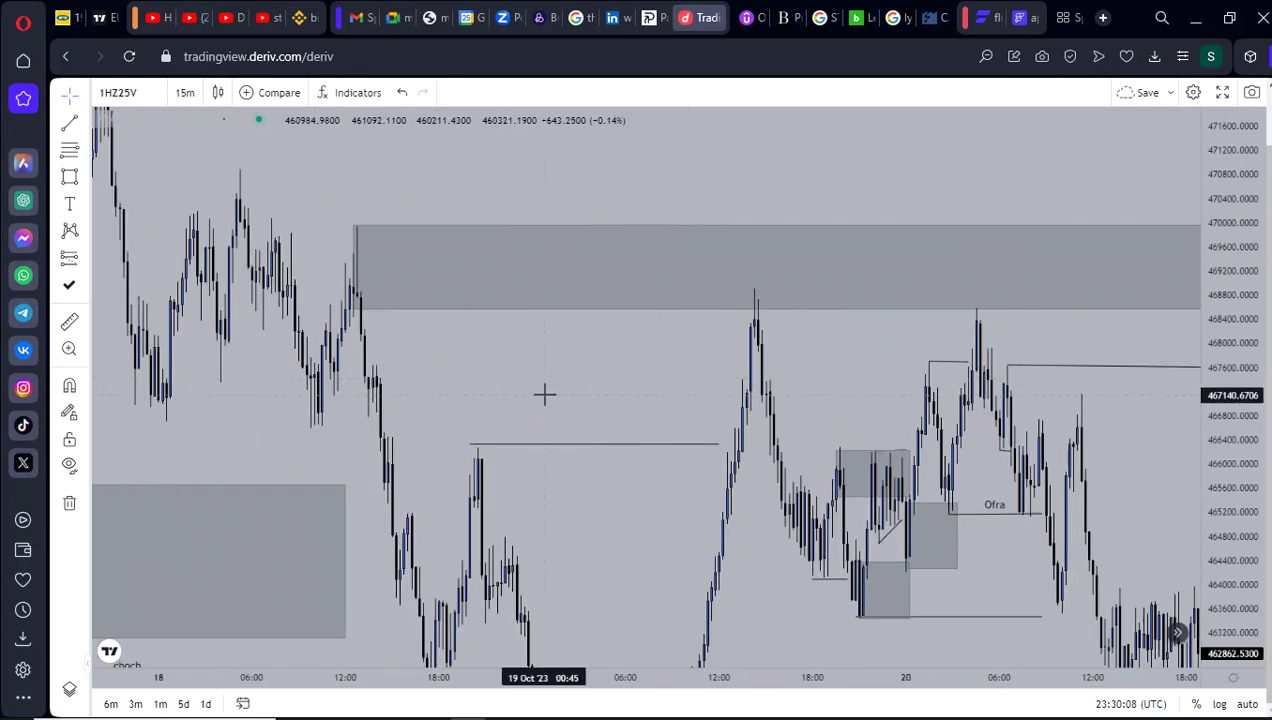
scroll(544, 394, up, 3)
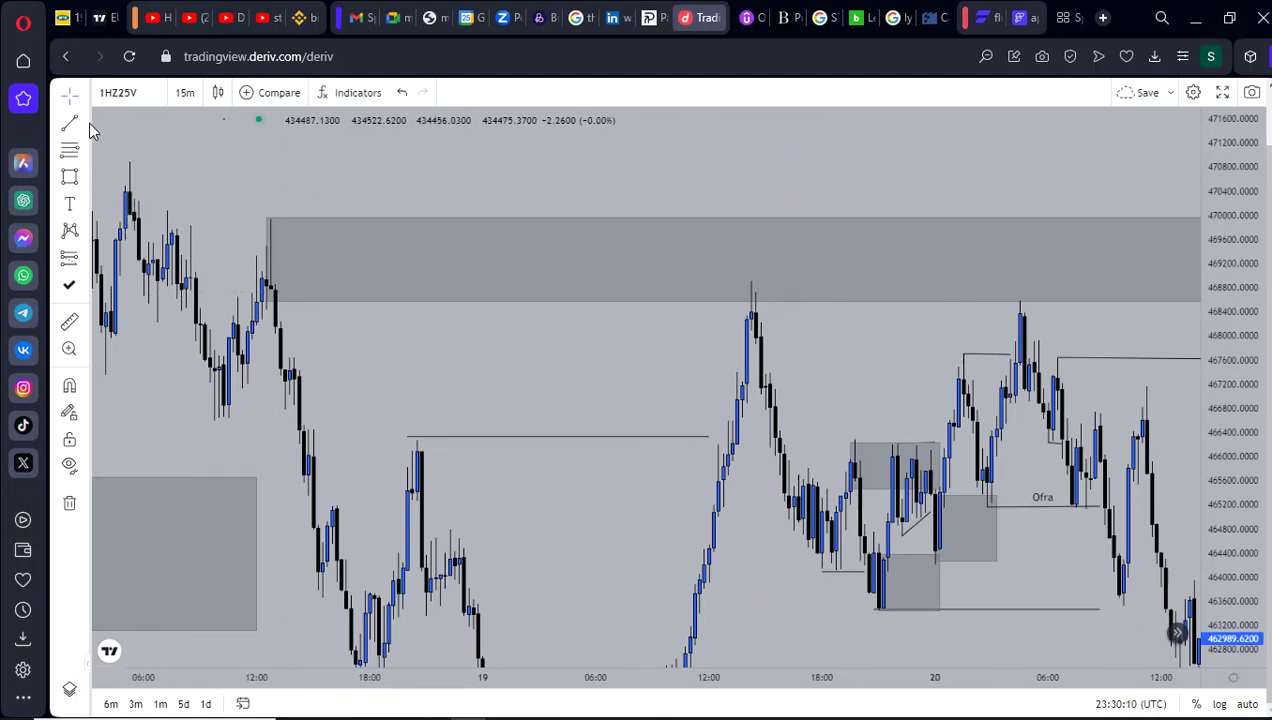
click(88, 122)
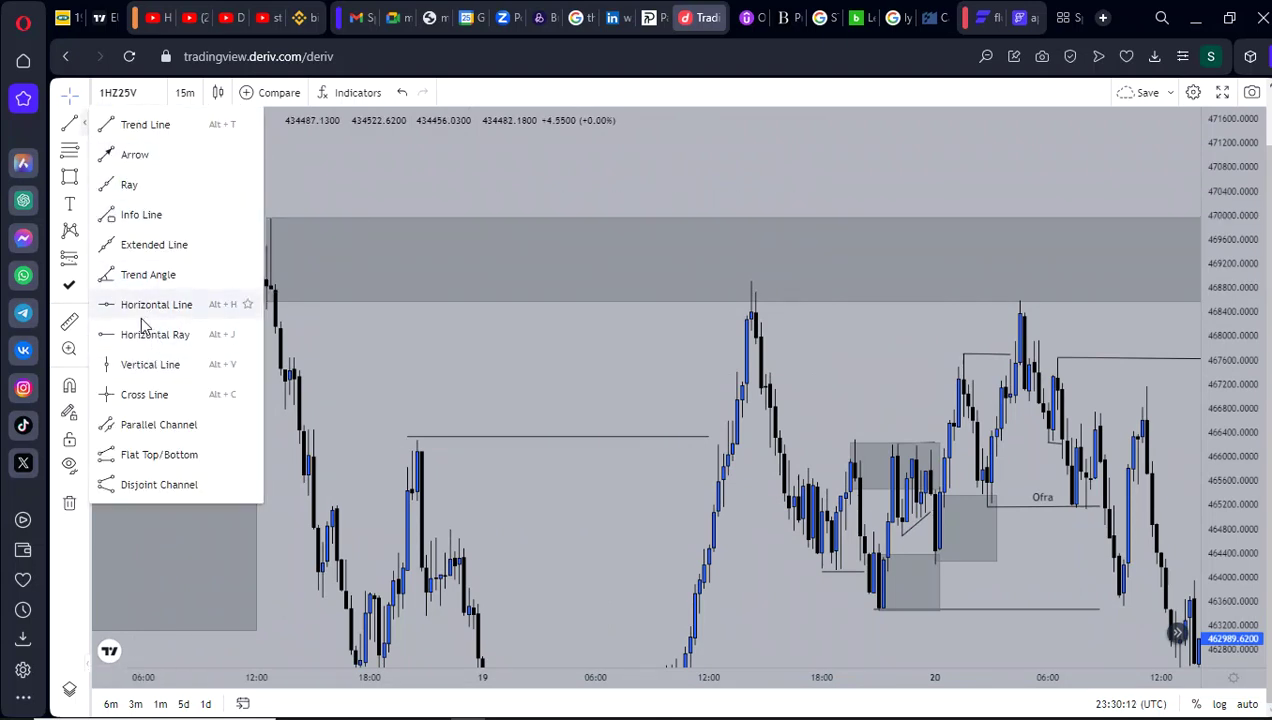
click(110, 334)
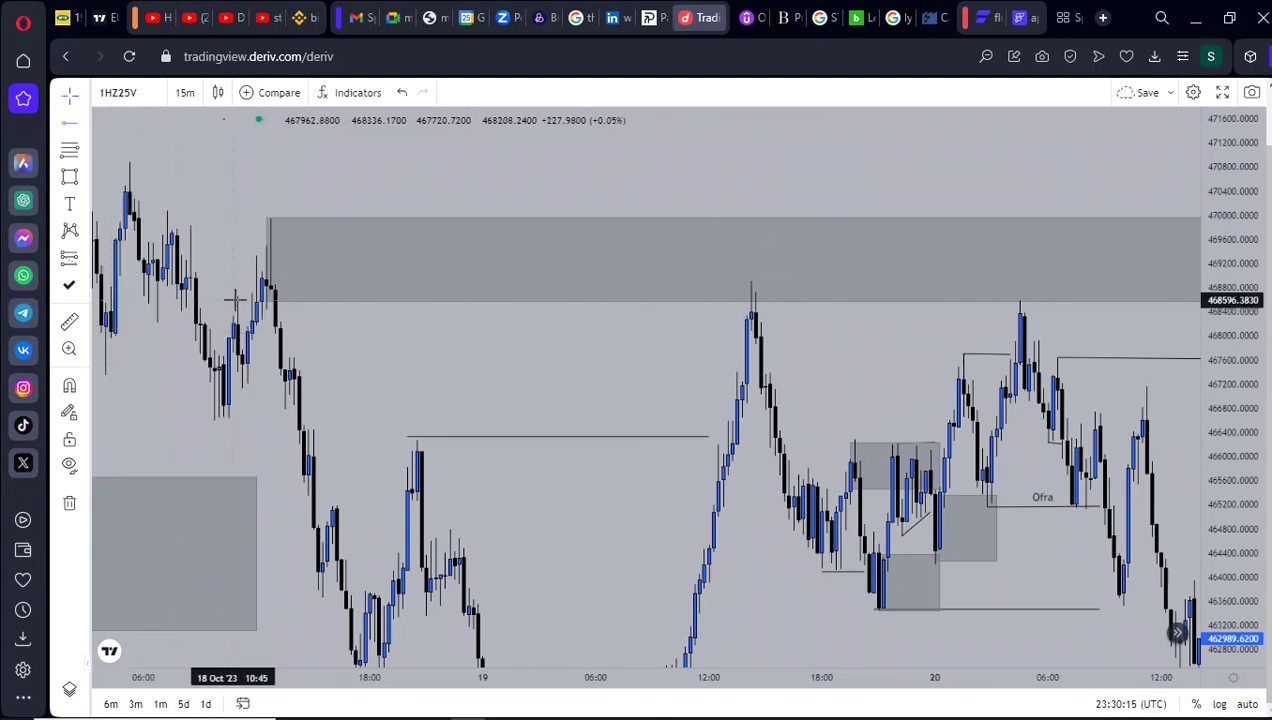
click(237, 298)
scroll(403, 349, up, 3)
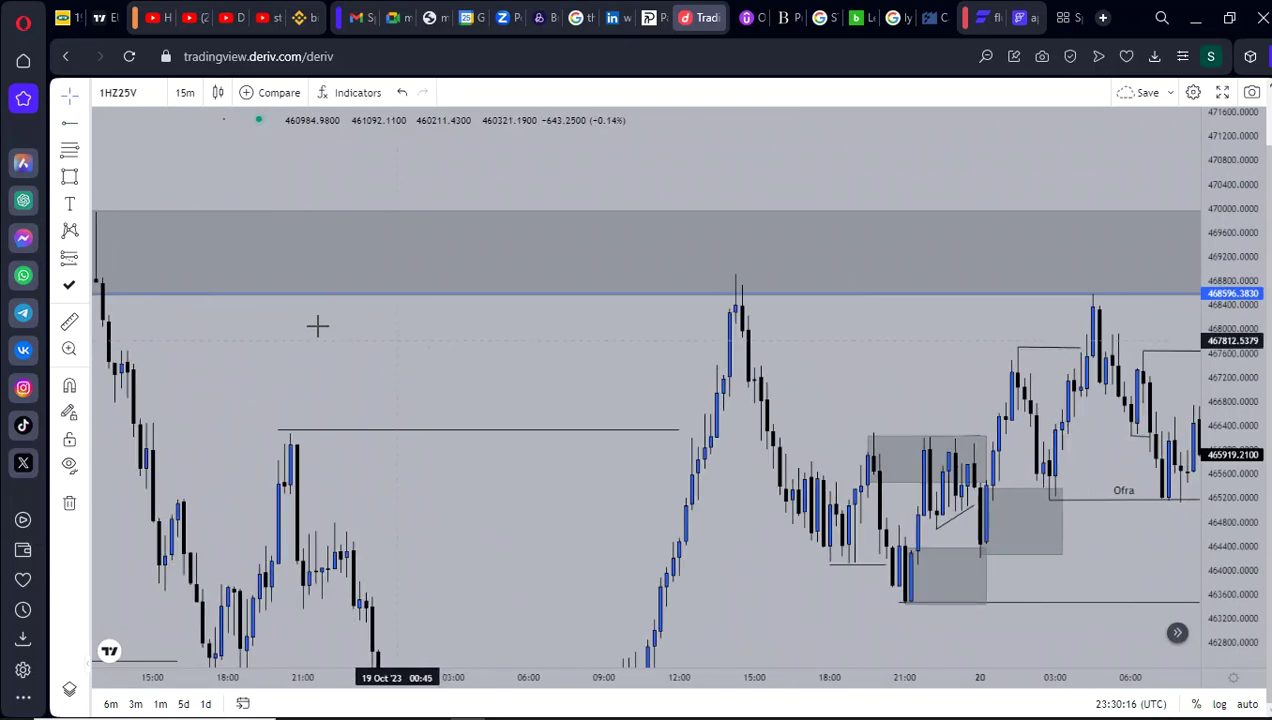
scroll(218, 383, left, 5)
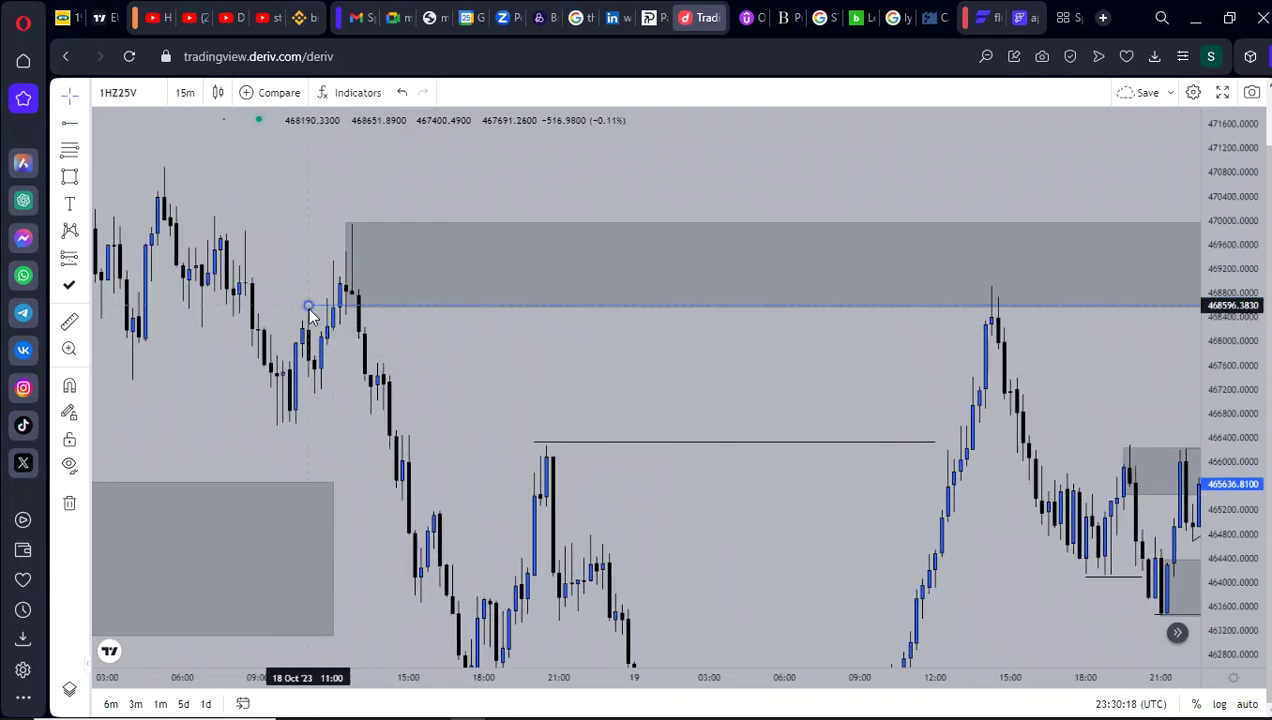
drag(310, 316, 307, 310)
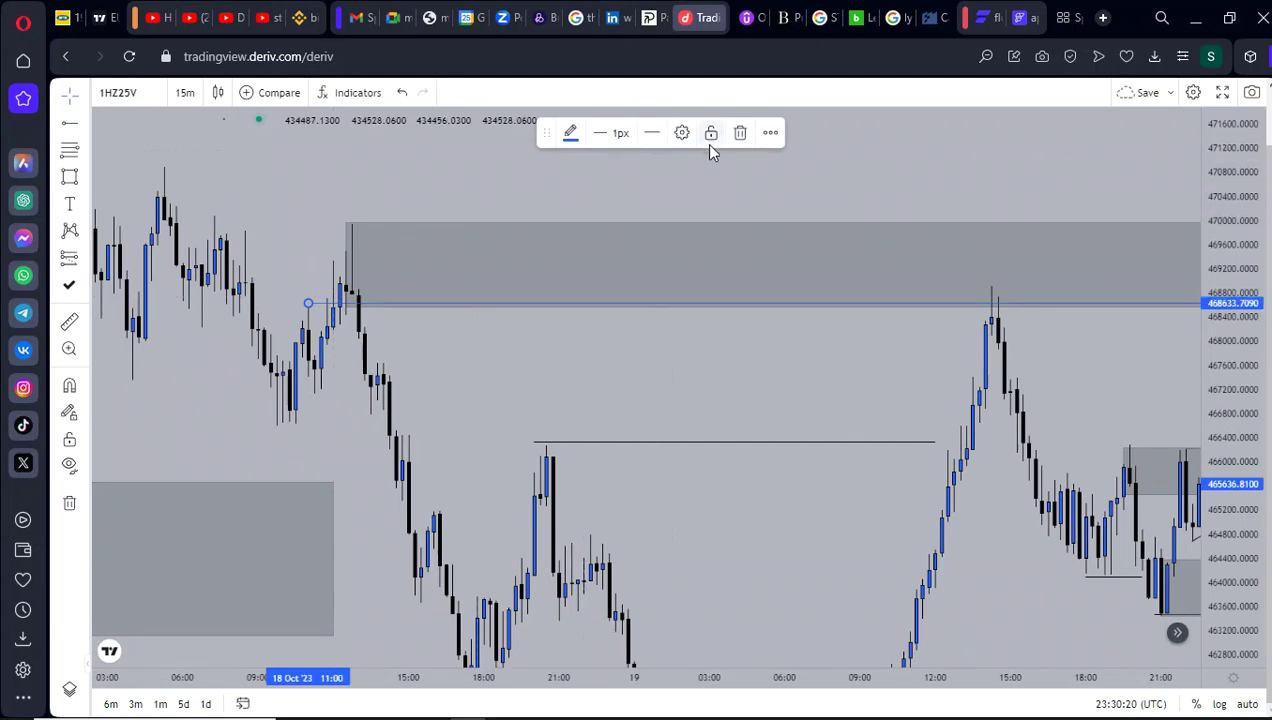
click(571, 134)
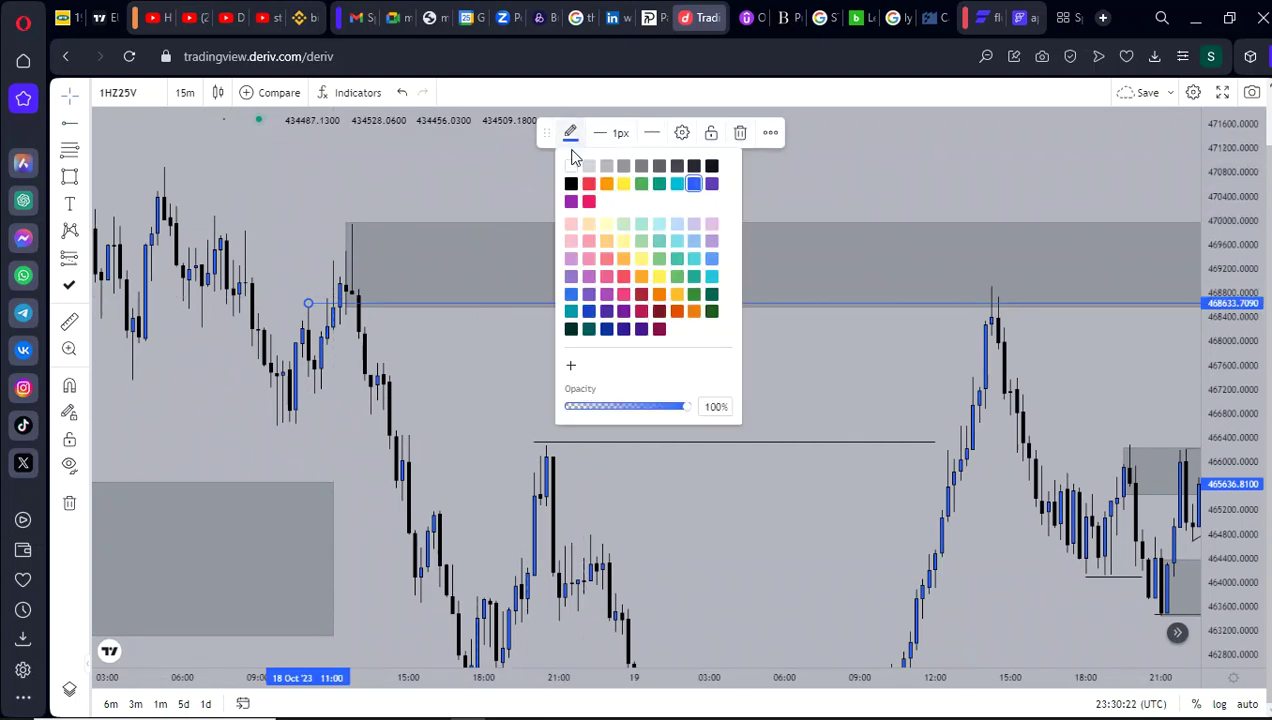
click(571, 184)
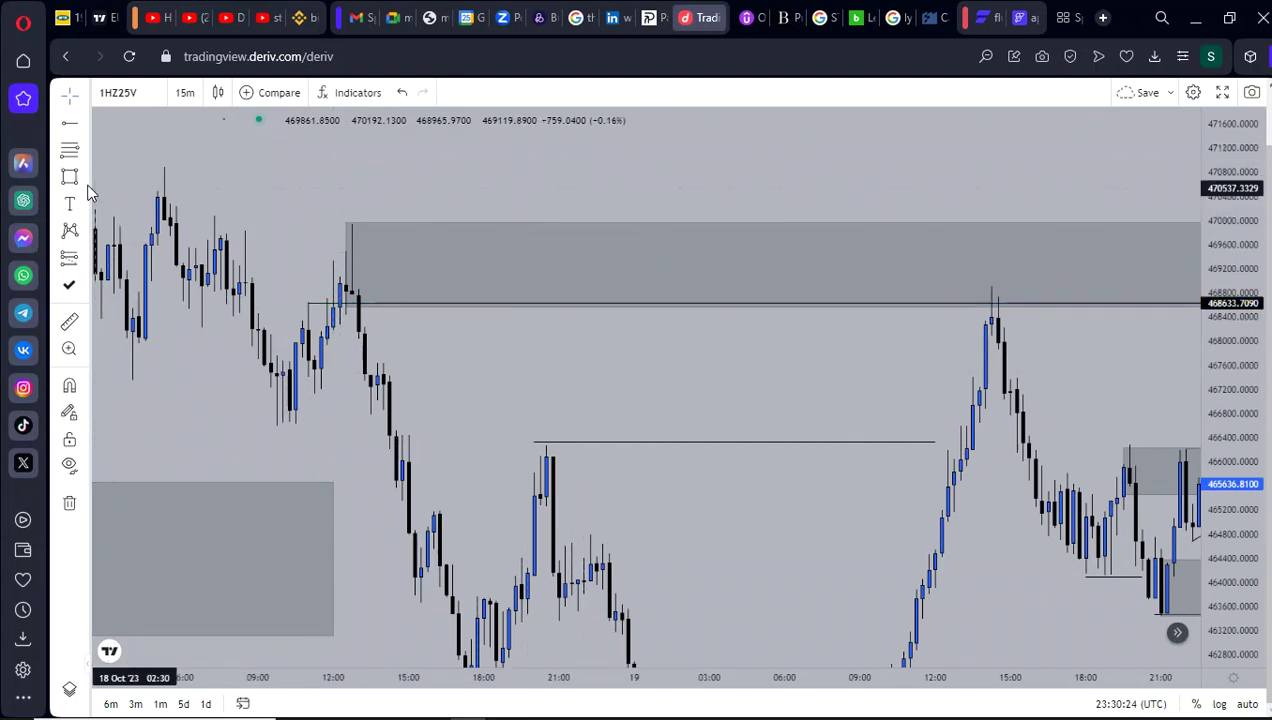
- Draw a small zone rectangle below the 18 October highs and refit the large supply zone to start at 12:15, spanning about 468,530 to 469,900
drag(313, 365, 368, 395)
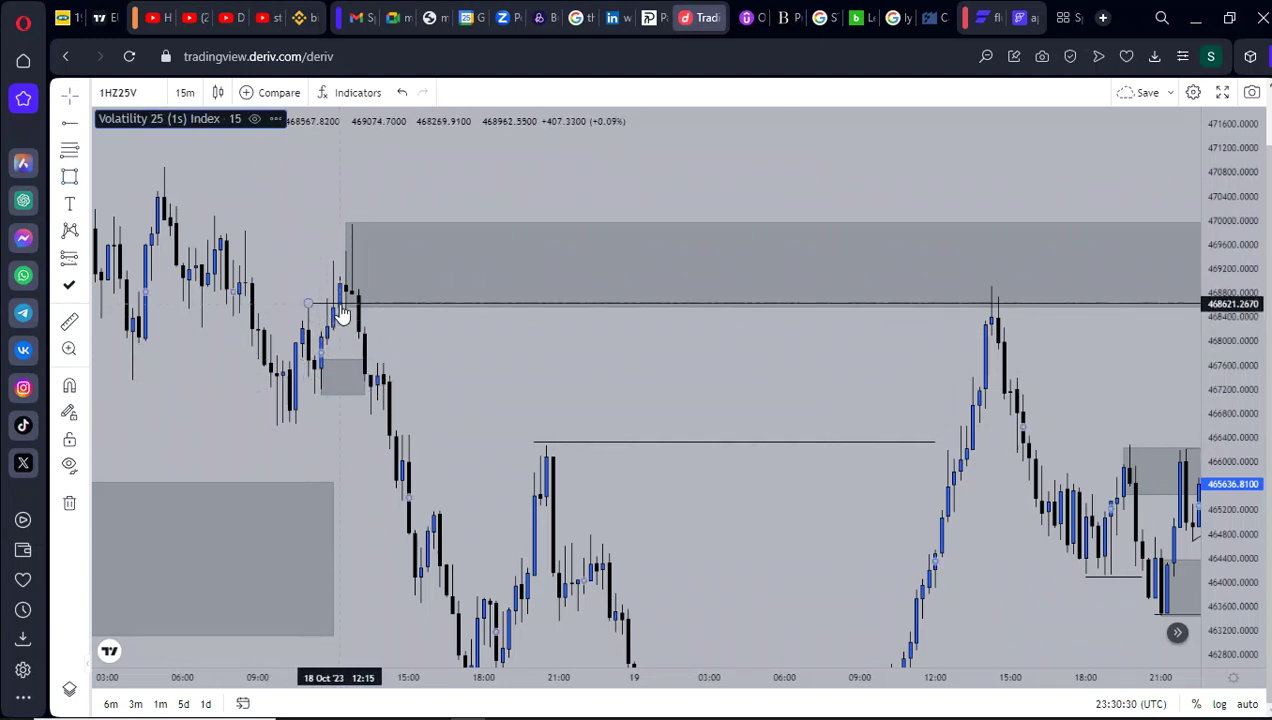
drag(346, 306, 357, 334)
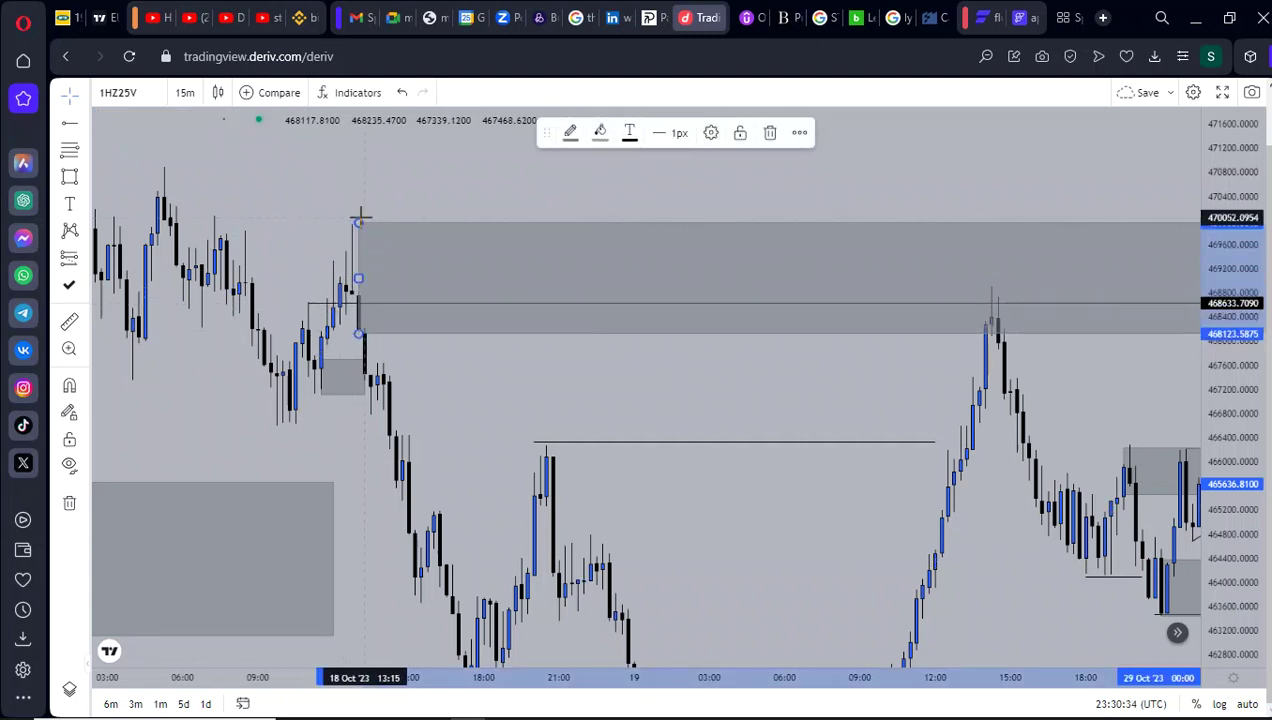
mouse_move(358, 222)
mouse_down()
mouse_move(362, 288)
mouse_move(346, 226)
mouse_up()
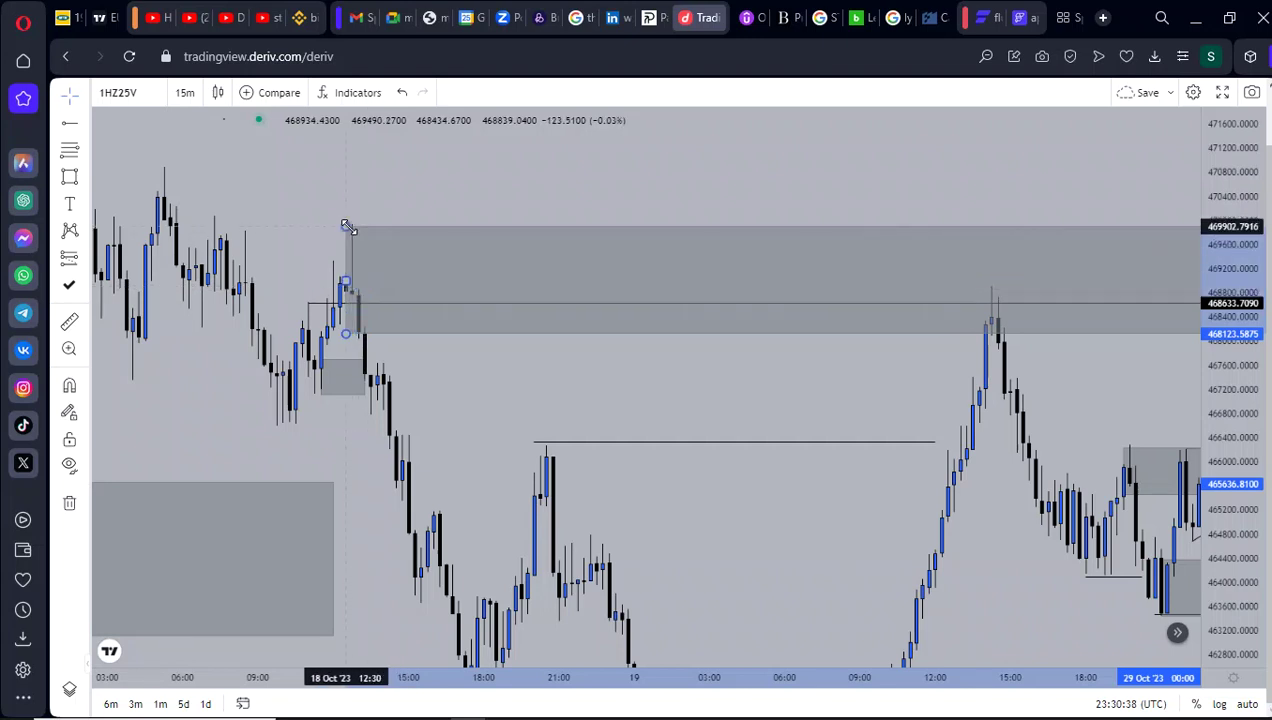
mouse_move(345, 331)
mouse_down()
mouse_move(352, 296)
mouse_move(331, 313)
mouse_move(345, 311)
mouse_up()
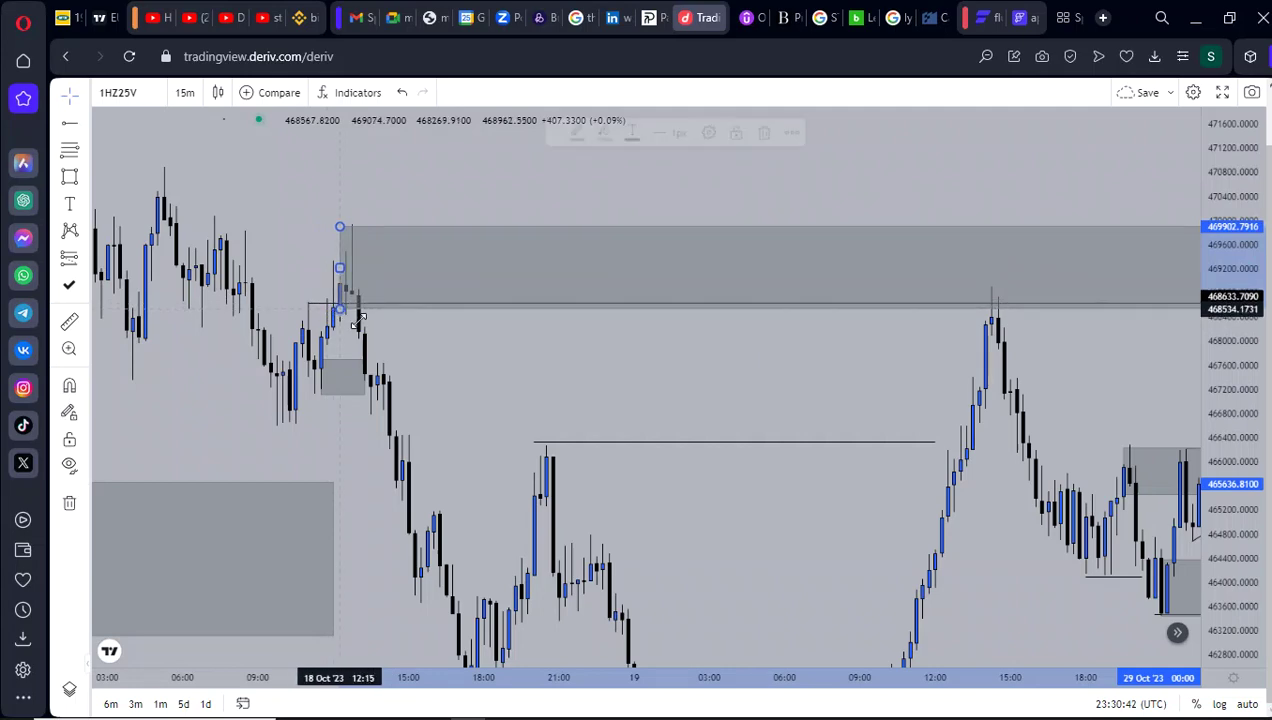
- Review the price action from the 18 October supply zone through the 20 October decline against the marked levels
drag(482, 339, 522, 349)
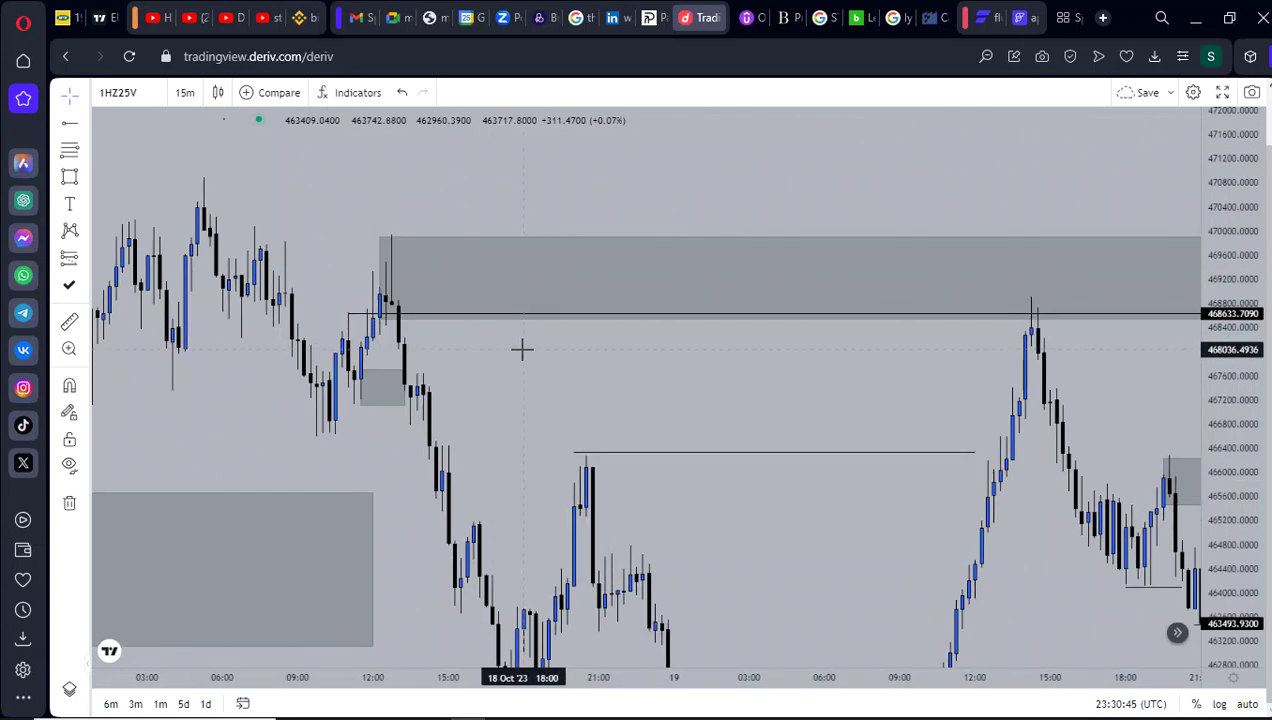
drag(634, 378, 533, 374)
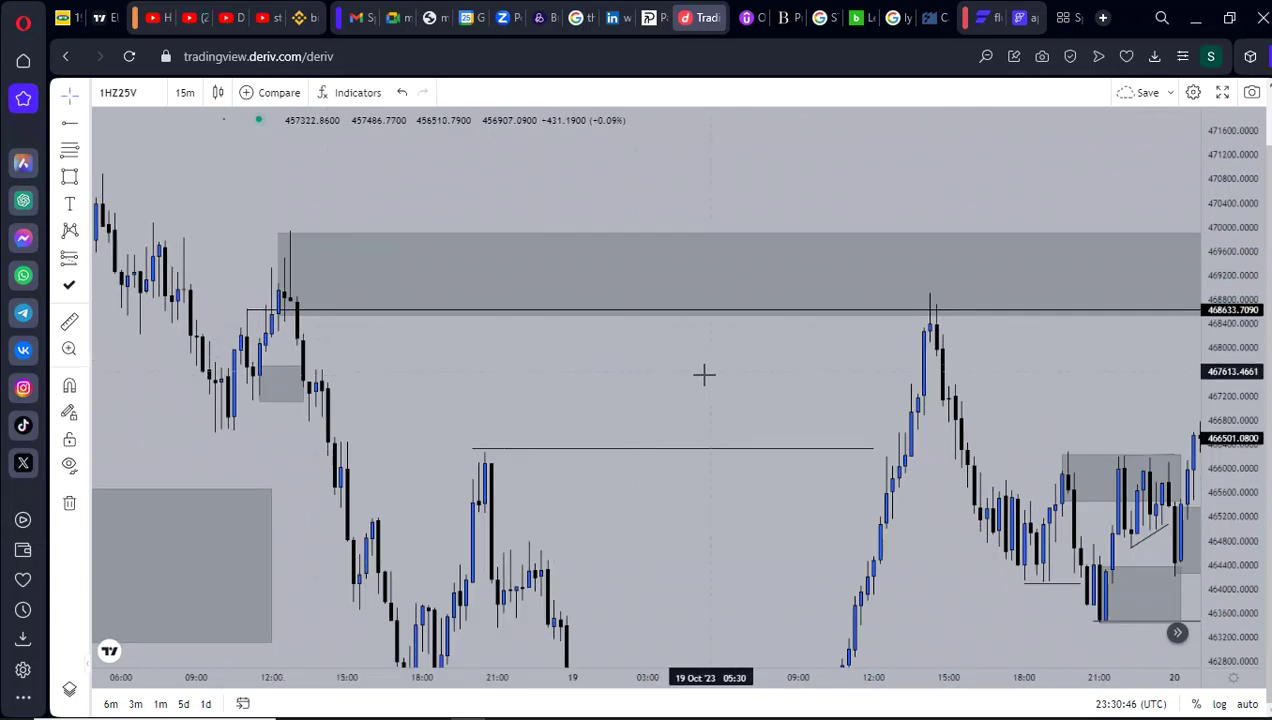
drag(888, 395, 565, 367)
drag(686, 362, 438, 346)
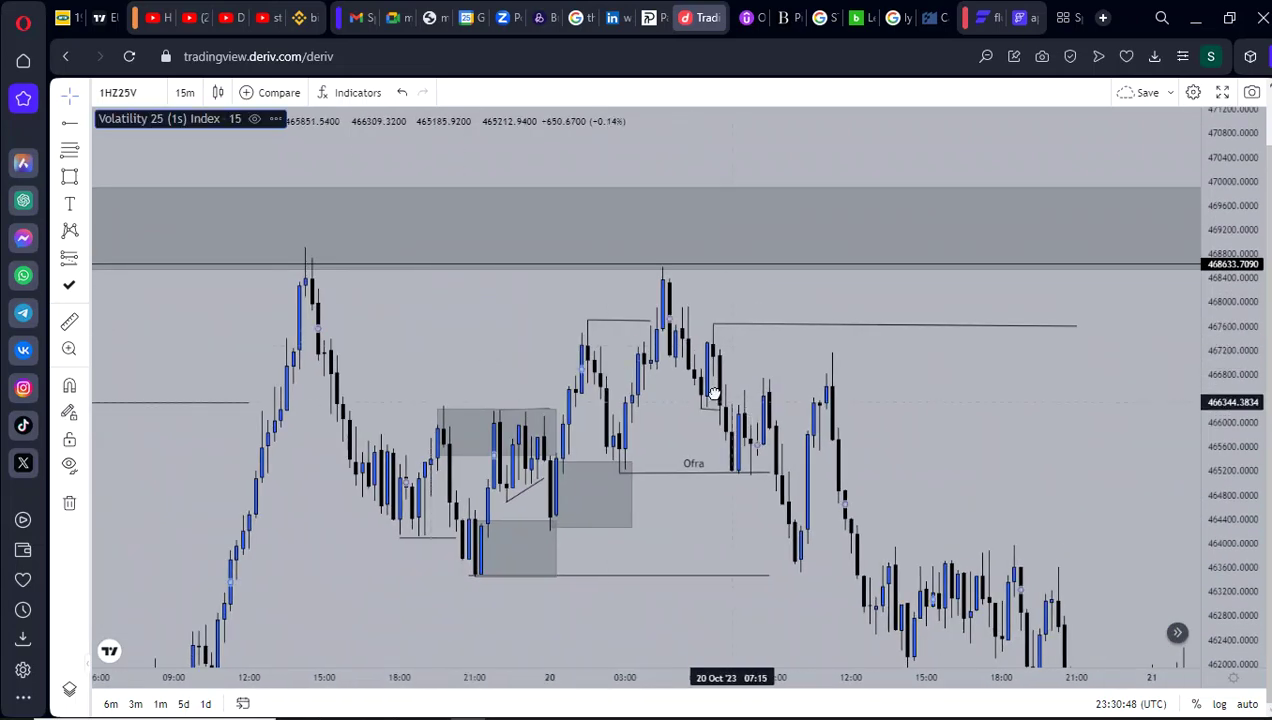
drag(726, 397, 664, 352)
scroll(858, 405, right, 8)
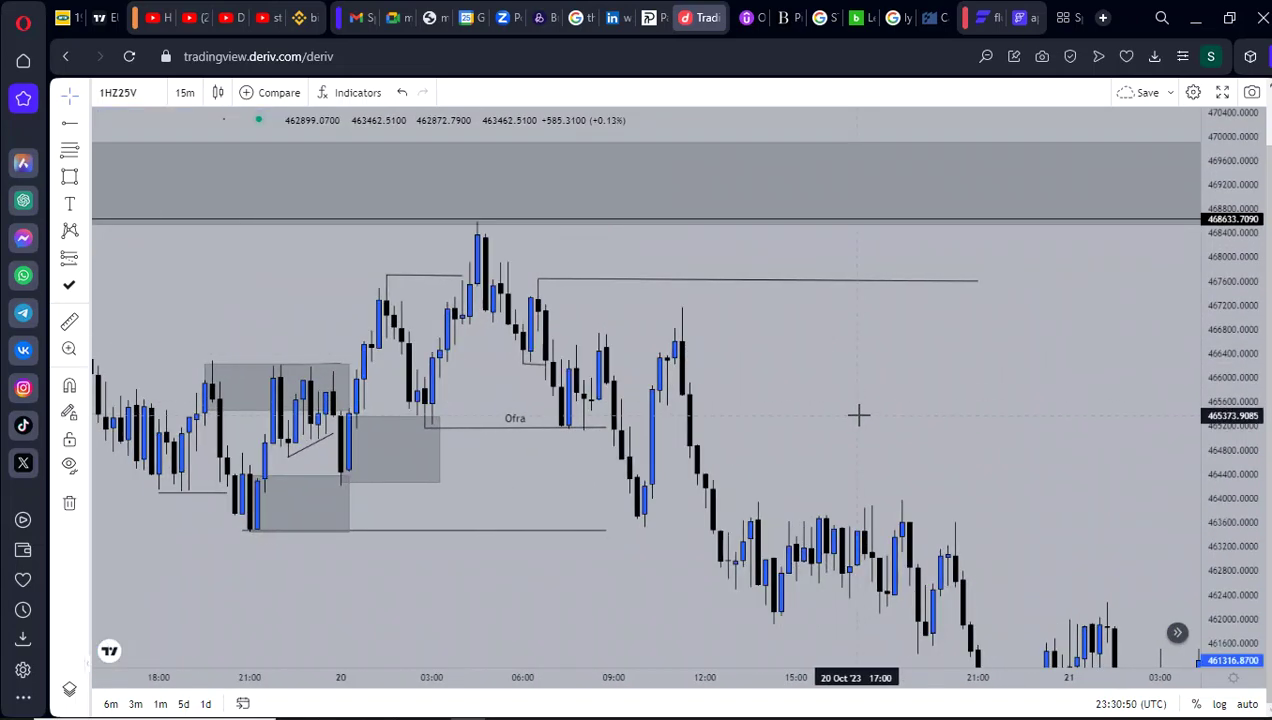
scroll(900, 420, left, 12)
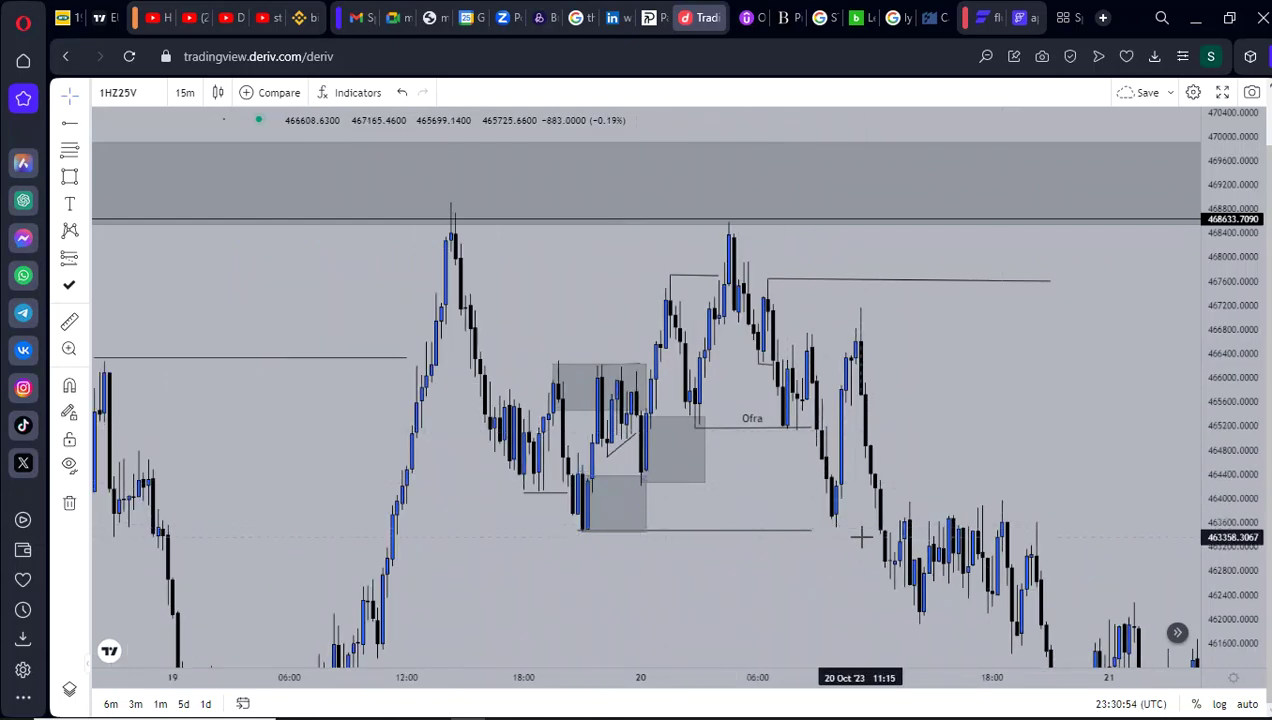
scroll(815, 539, right, 3)
scroll(913, 507, up, 2)
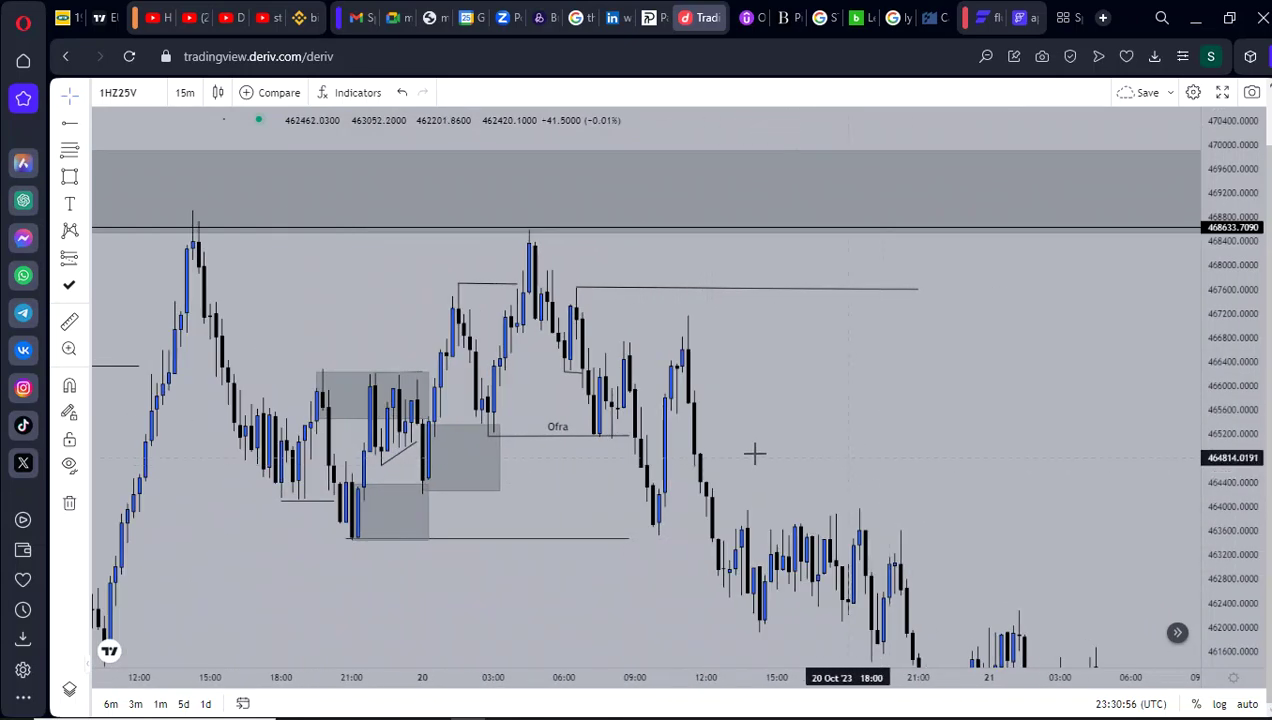
- Draw a horizontal trend line at about 466,620 from 20 October 07:00 to 10:45, without a text label
click(69, 122)
click(125, 124)
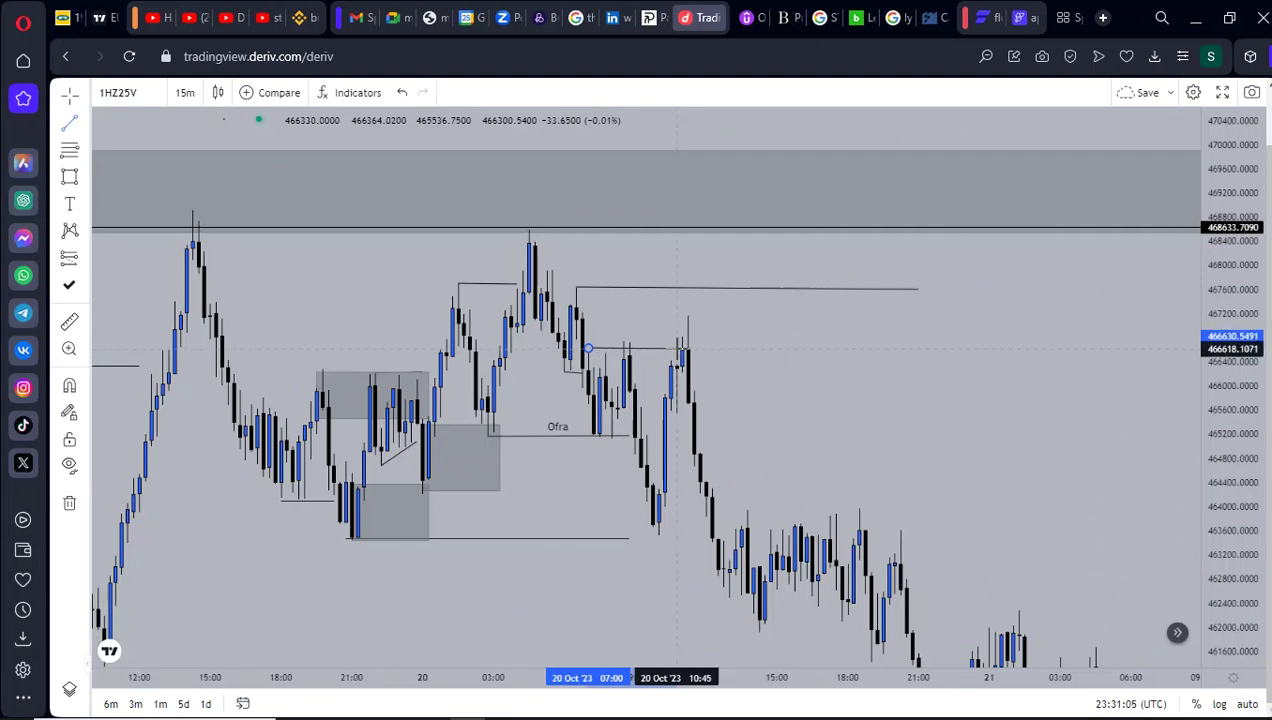
double_click(678, 348)
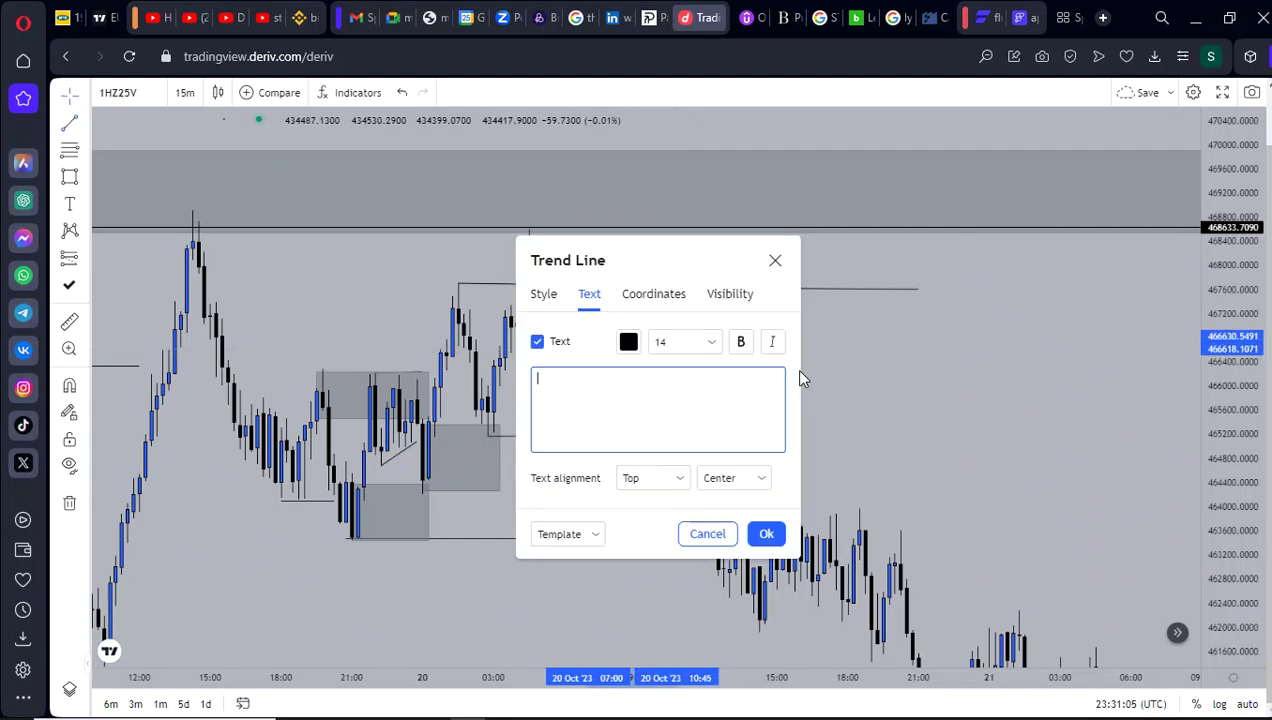
click(775, 261)
click(852, 362)
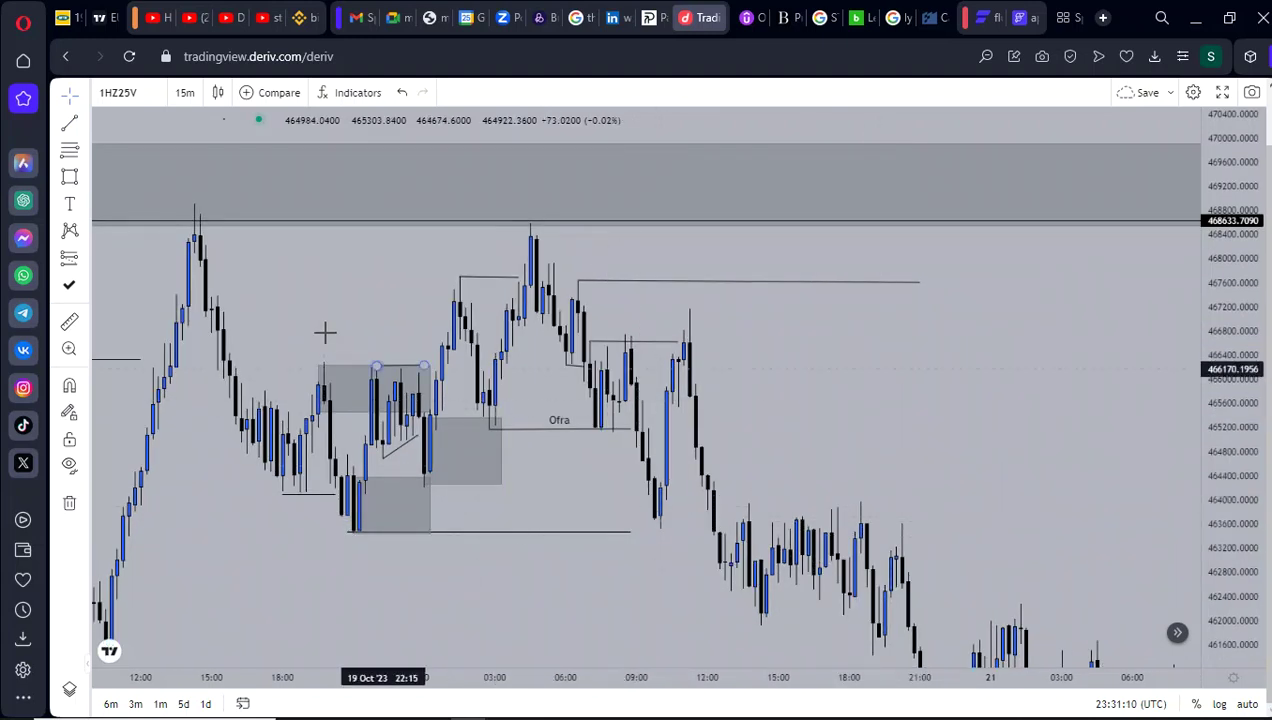
- Switch the chart interval to 10 minutes and bring the marked 20 October structure back into view
click(187, 94)
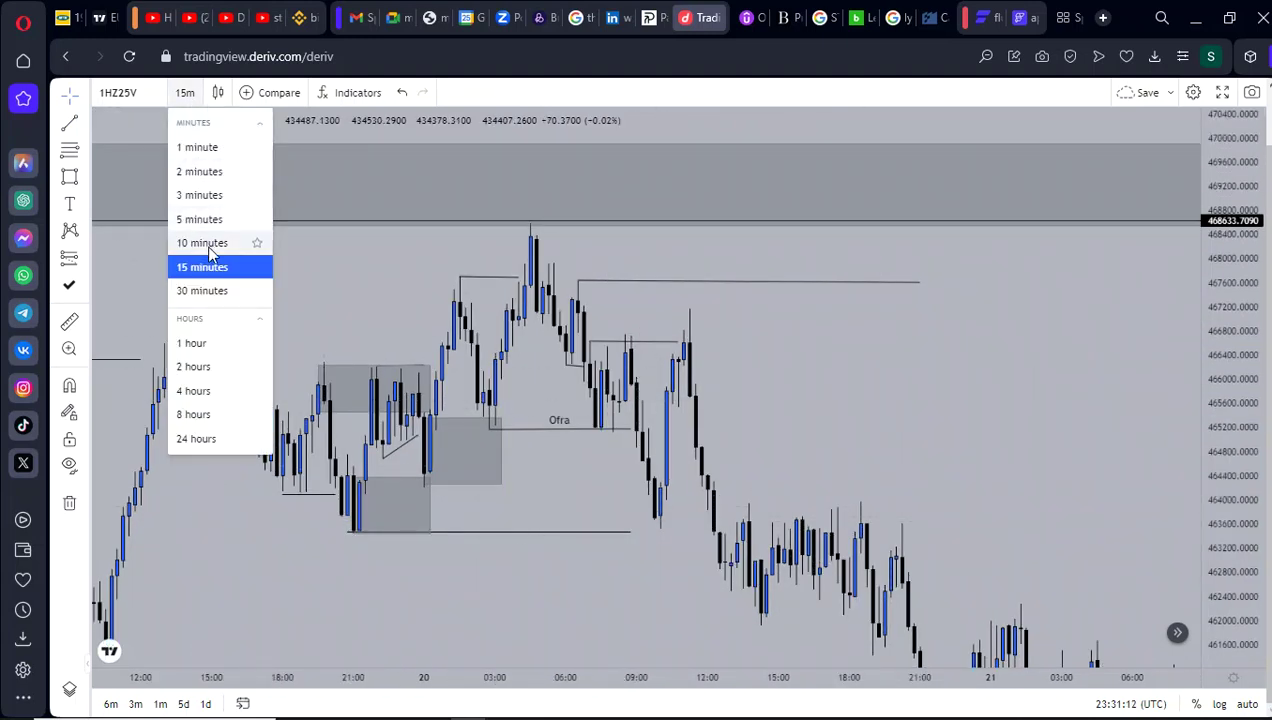
click(205, 244)
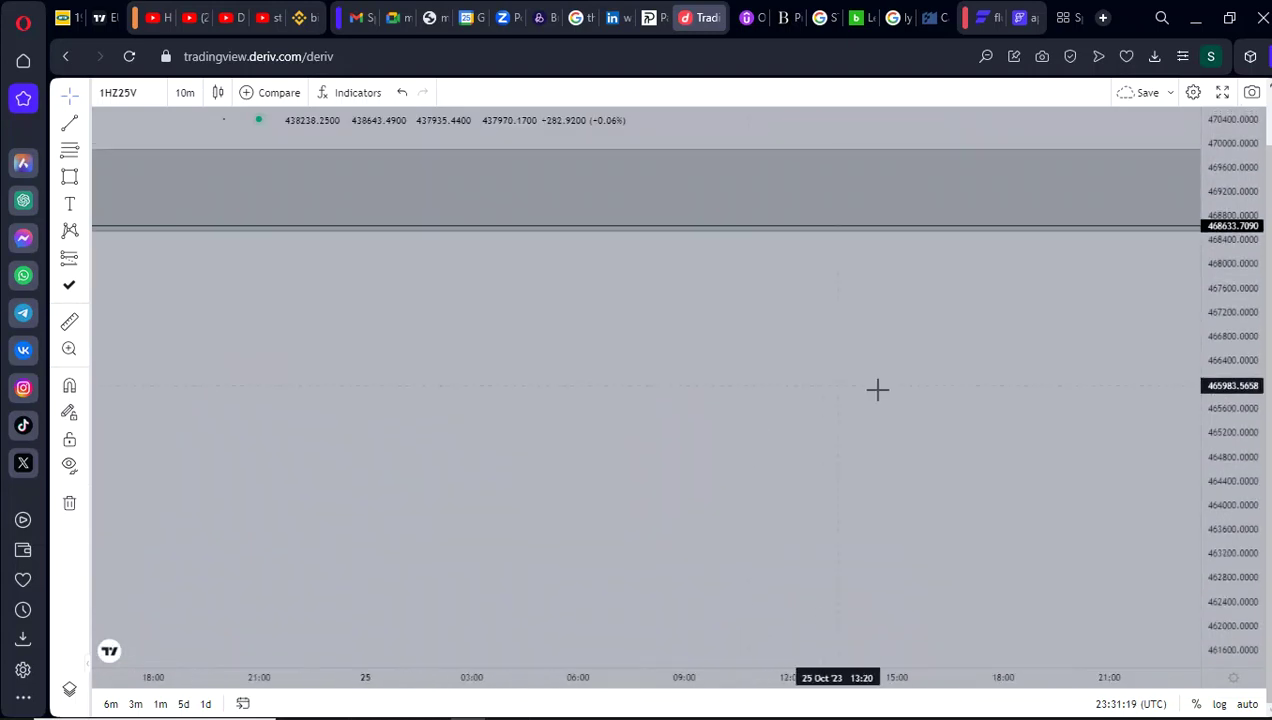
scroll(913, 403, down, 8)
drag(532, 403, 993, 415)
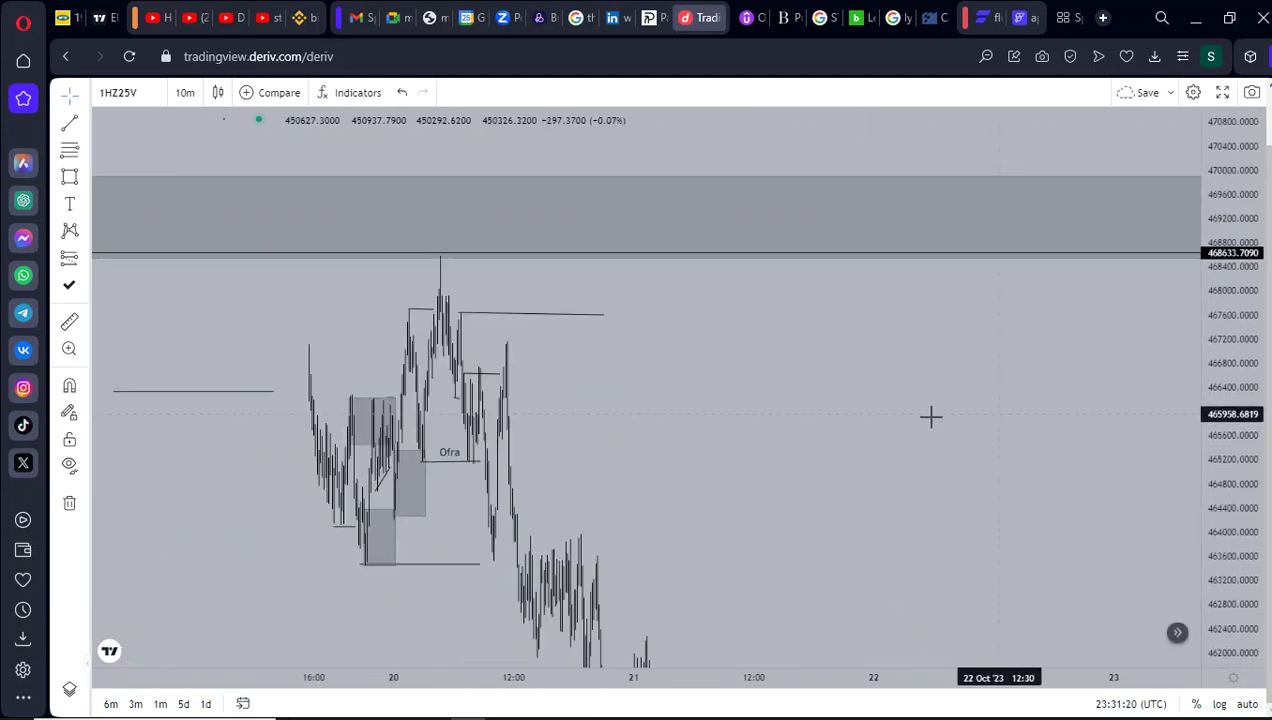
drag(698, 424, 1023, 383)
scroll(891, 385, up, 4)
scroll(849, 381, up, 7)
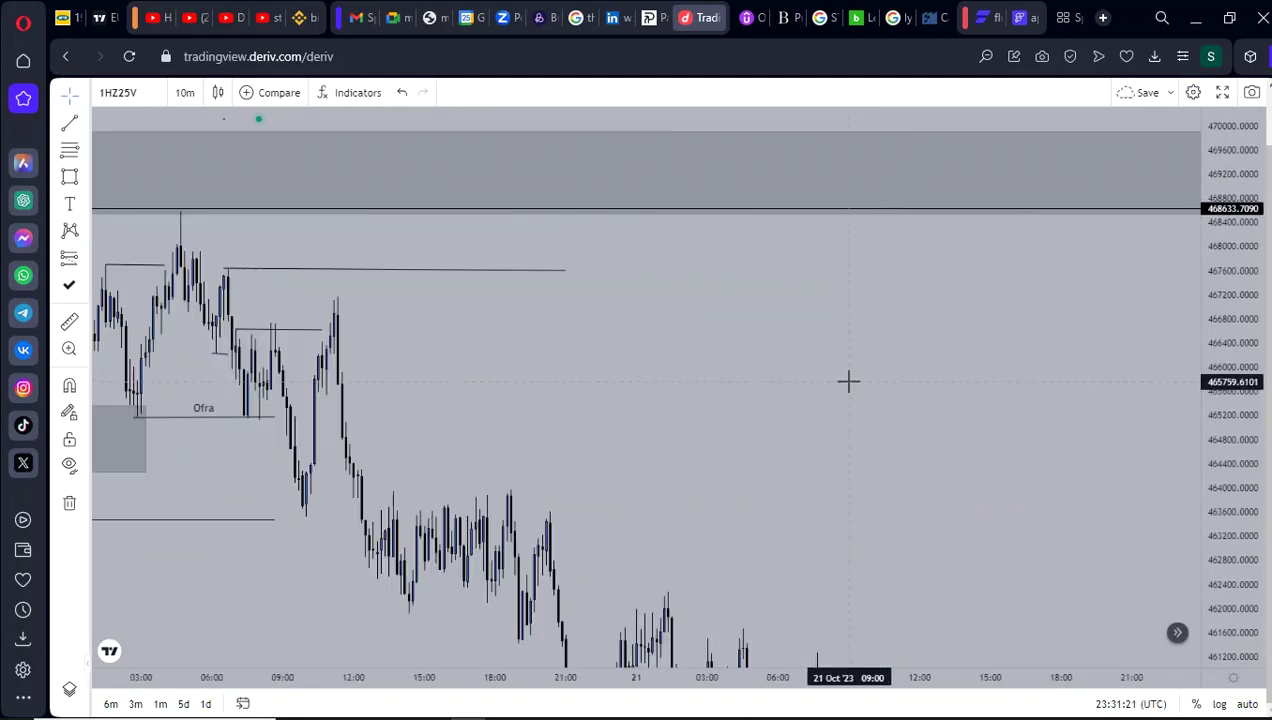
drag(532, 371, 1166, 386)
scroll(1150, 385, up, 4)
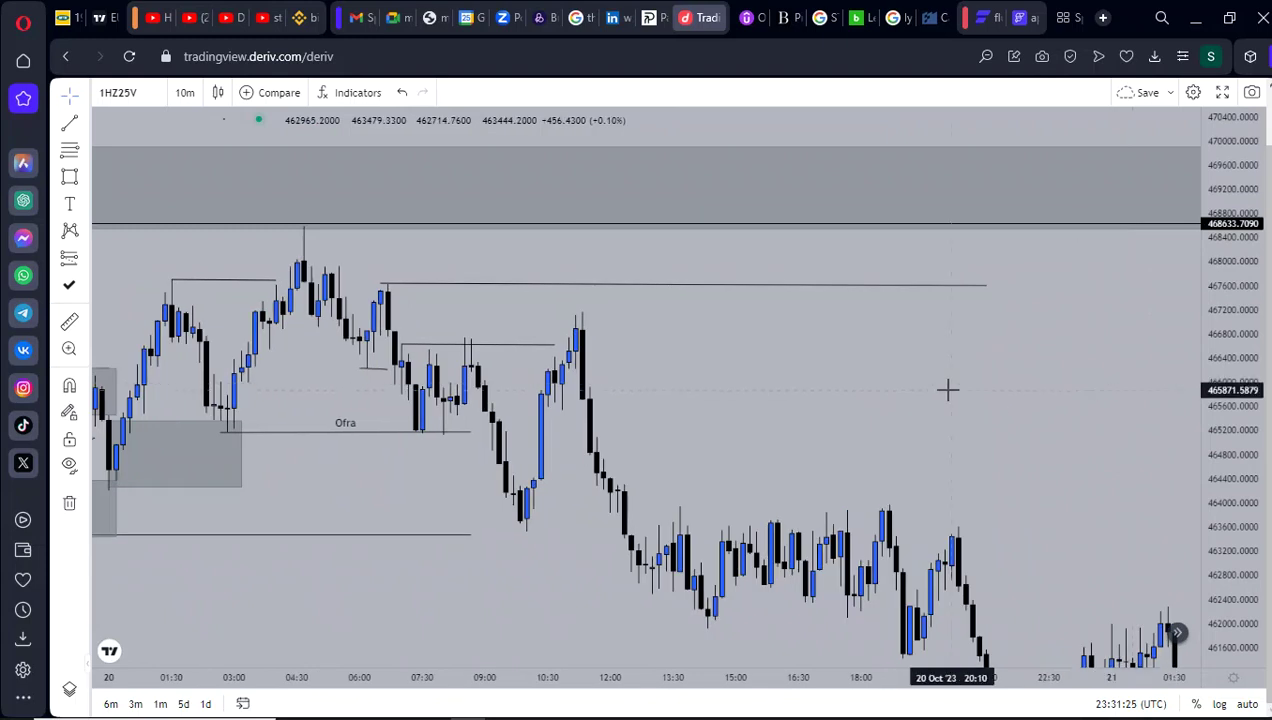
- Draw a supply zone rectangle from 20 October 06:20 to 12:40, spanning about 466,890 to 467,650, under the long upper trend line
drag(585, 437, 577, 451)
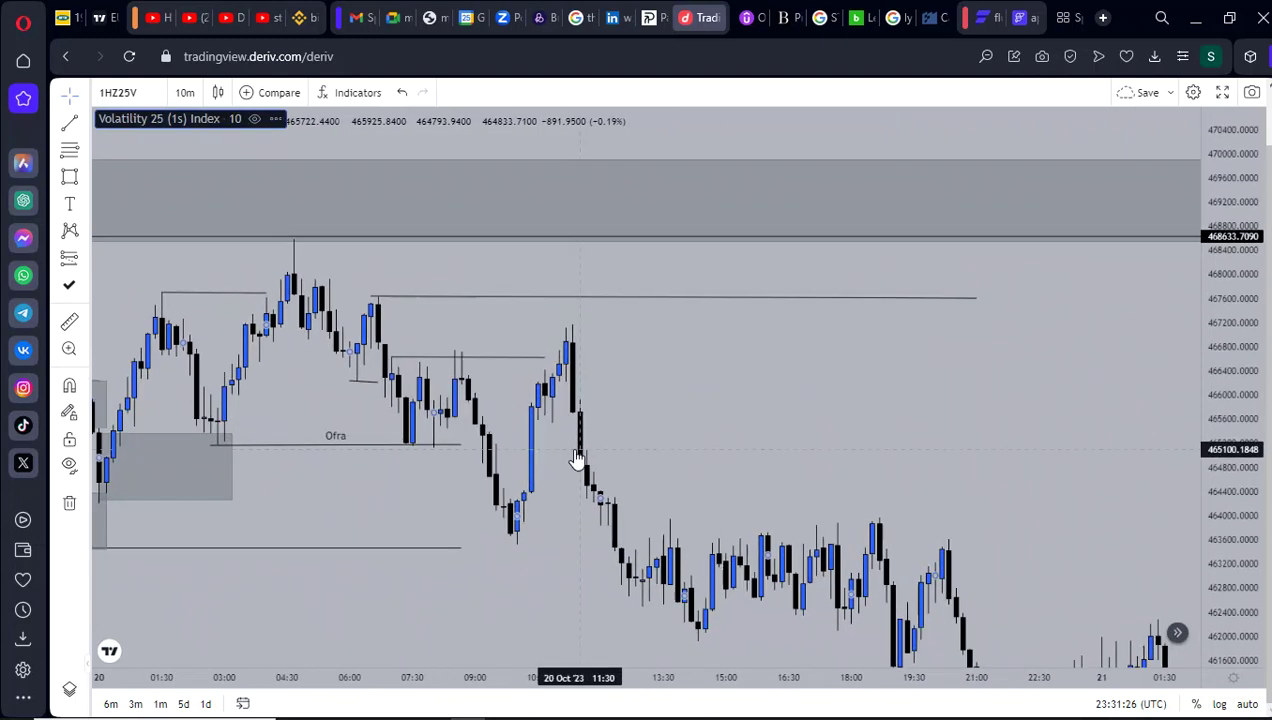
click(70, 177)
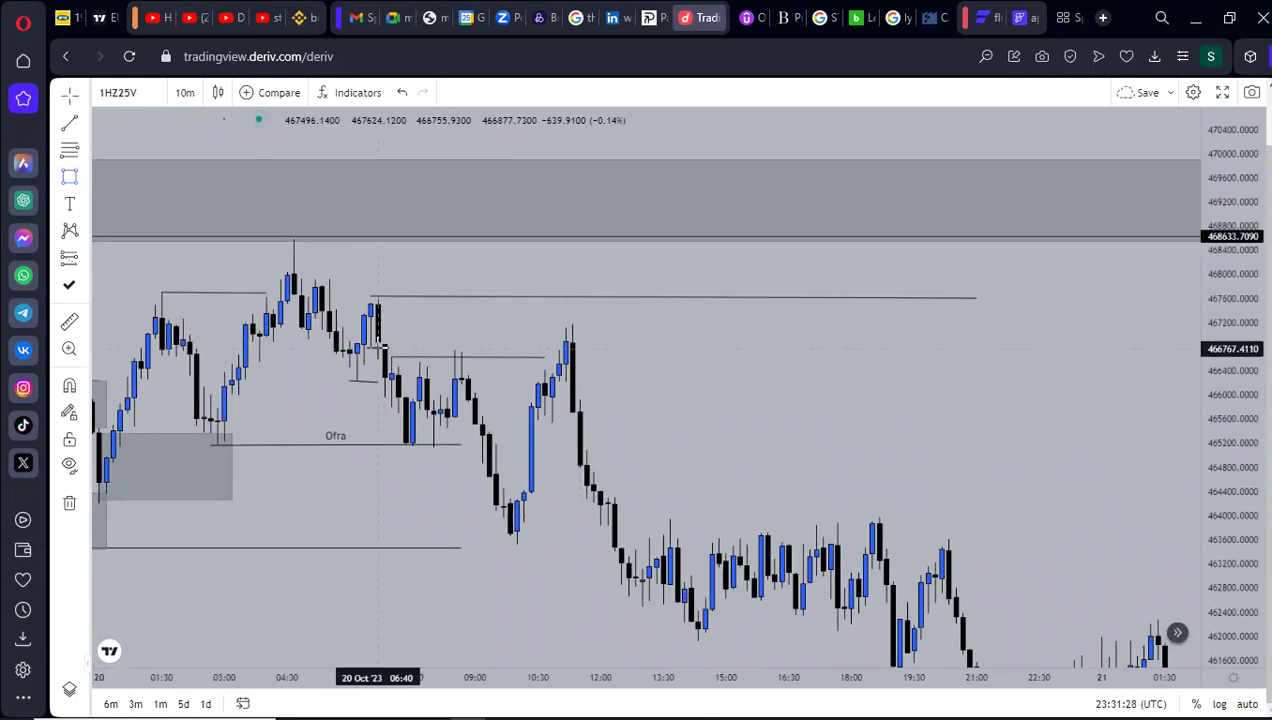
drag(376, 344, 621, 299)
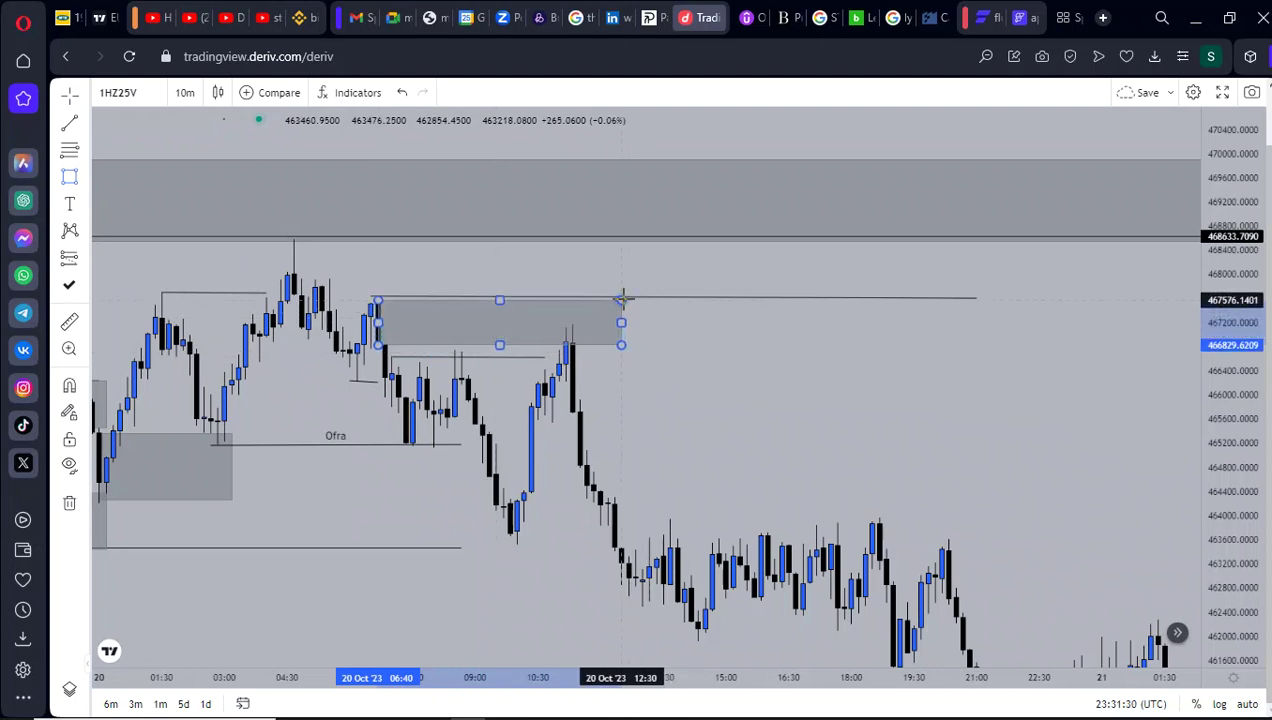
click(629, 295)
click(647, 380)
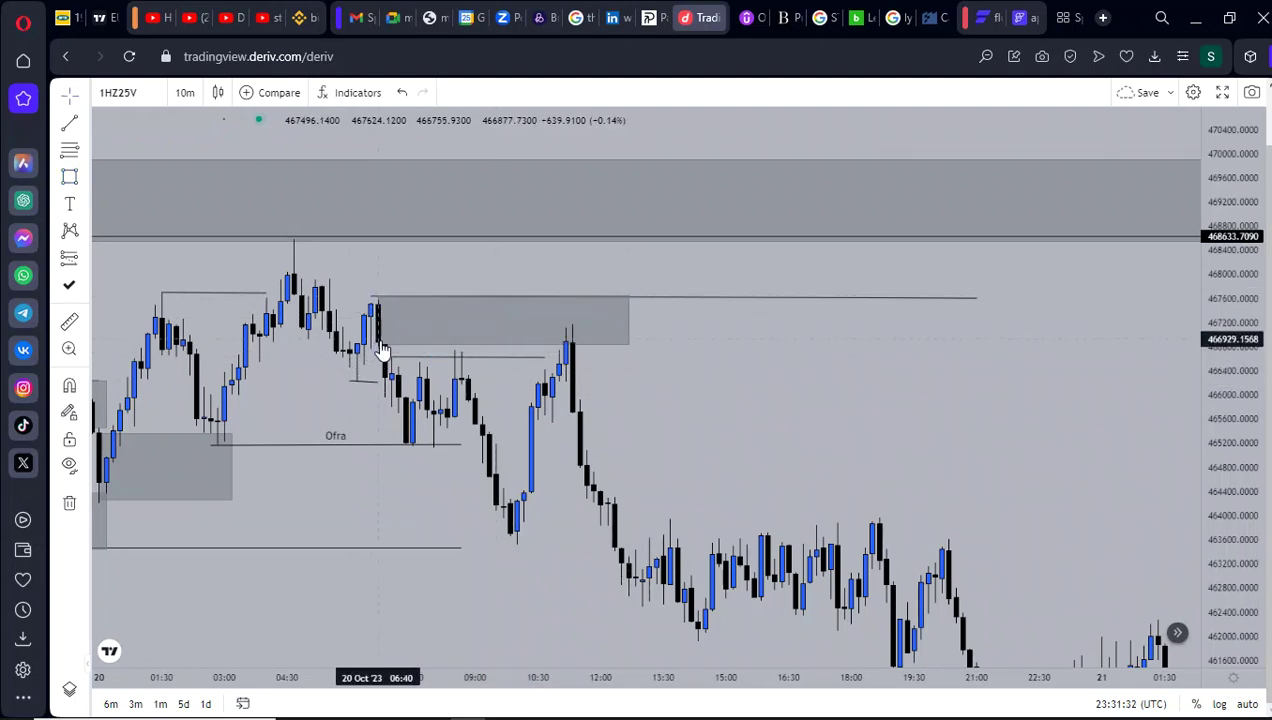
click(379, 344)
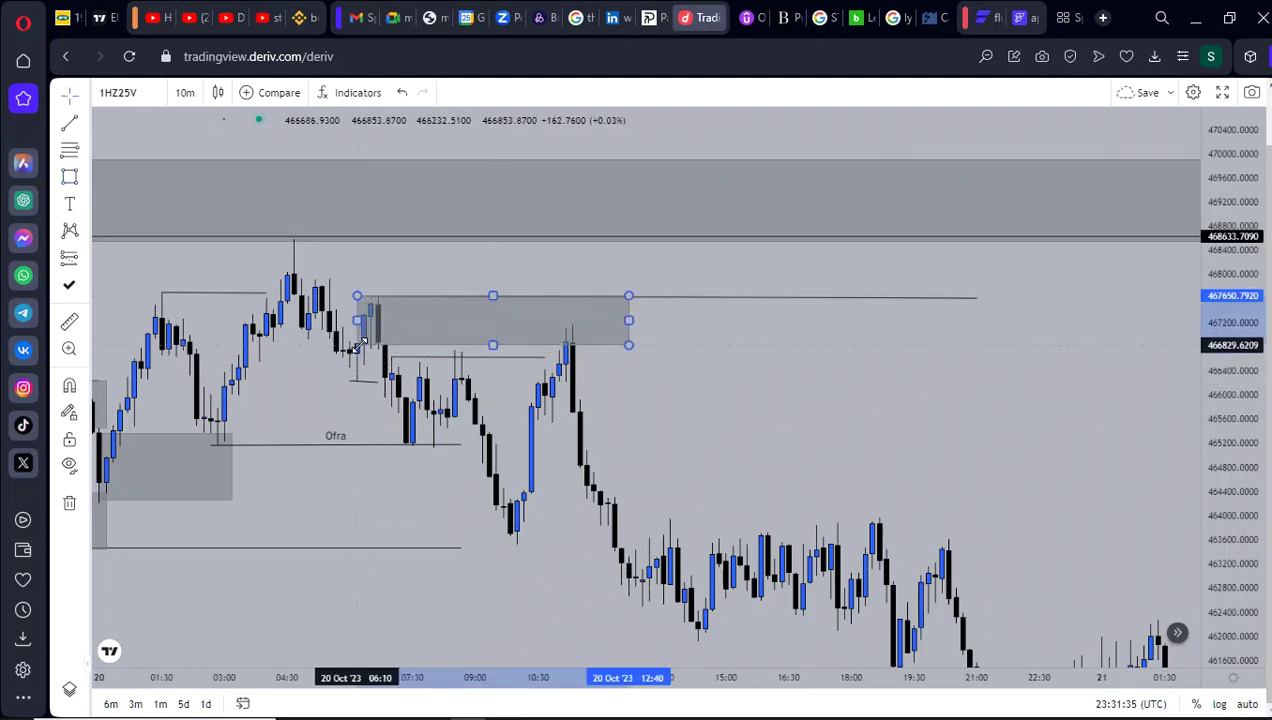
click(483, 378)
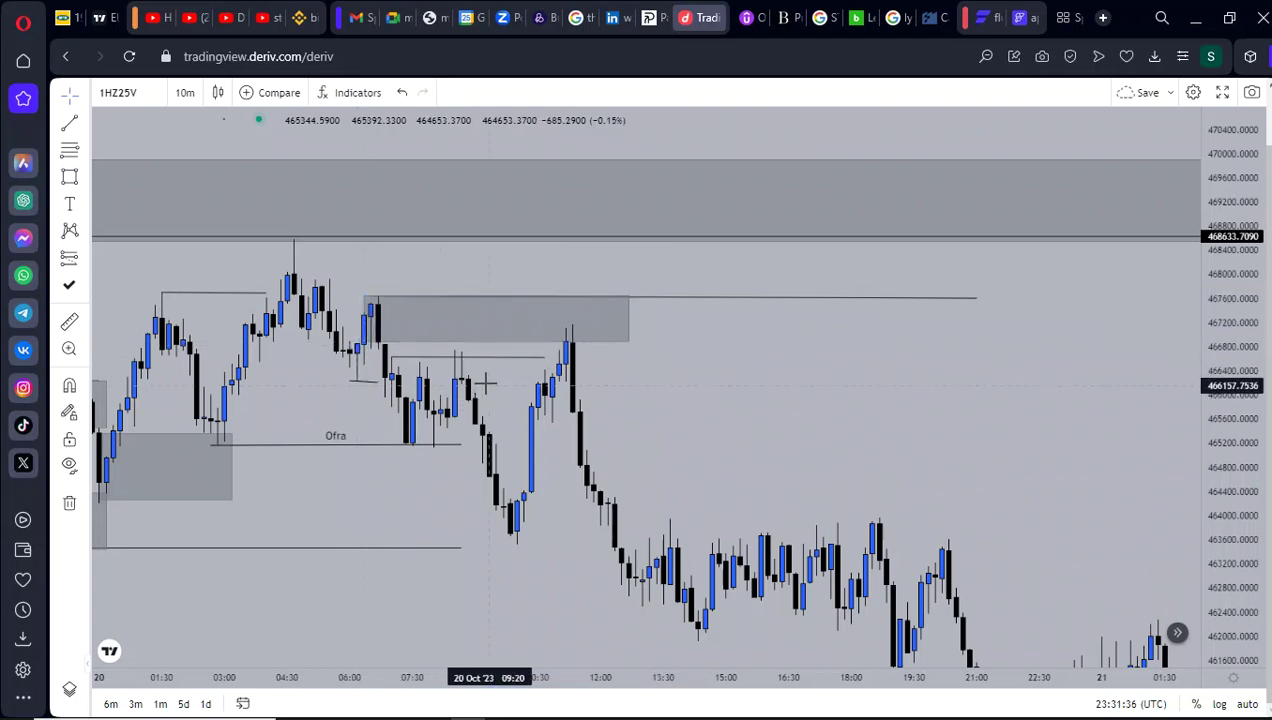
- Reposition the short trend line below the new supply zone at about 466,670, spanning 20 October 07:00 to 10:40
drag(464, 357, 485, 352)
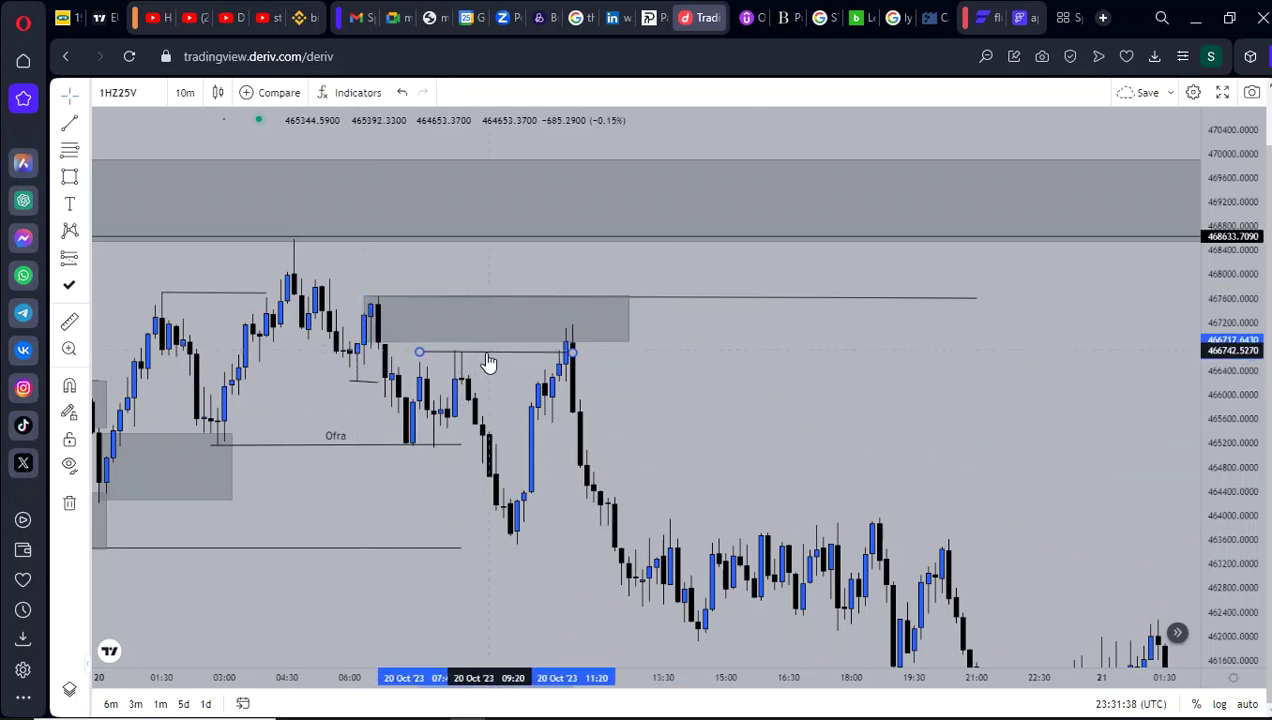
click(610, 425)
drag(829, 481, 815, 483)
scroll(828, 485, down, 3)
drag(914, 530, 956, 428)
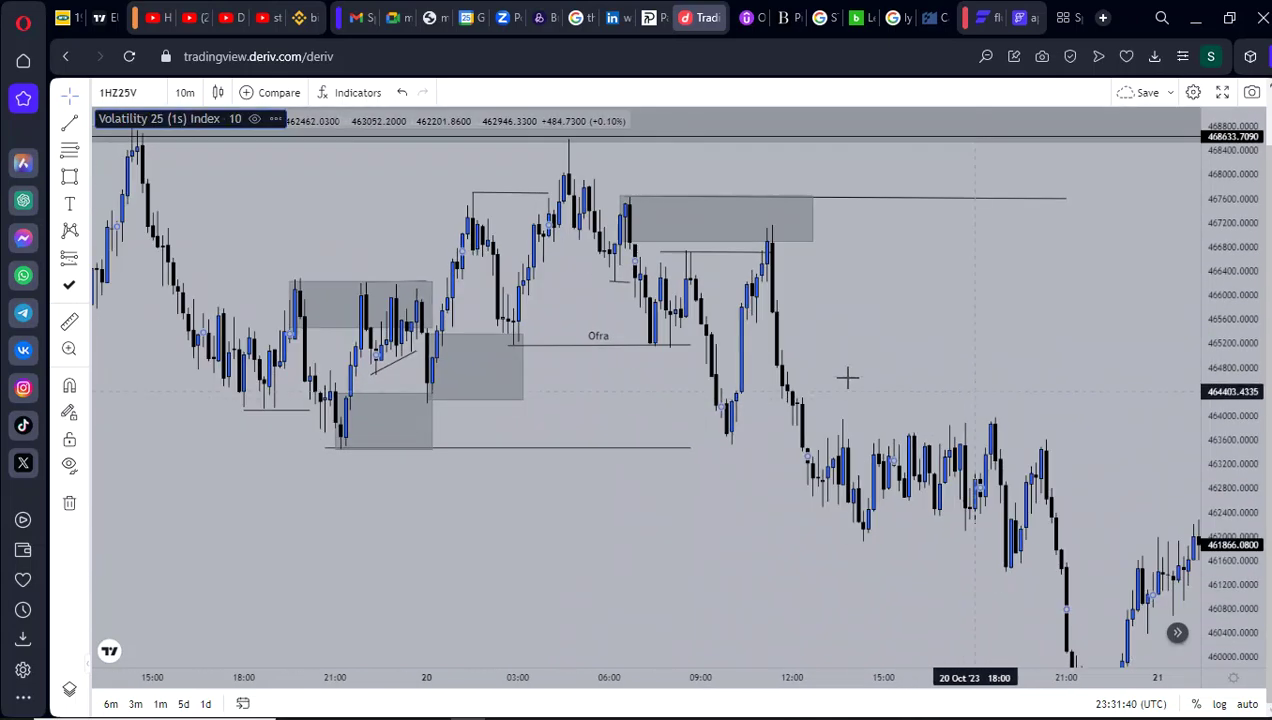
drag(846, 303, 504, 264)
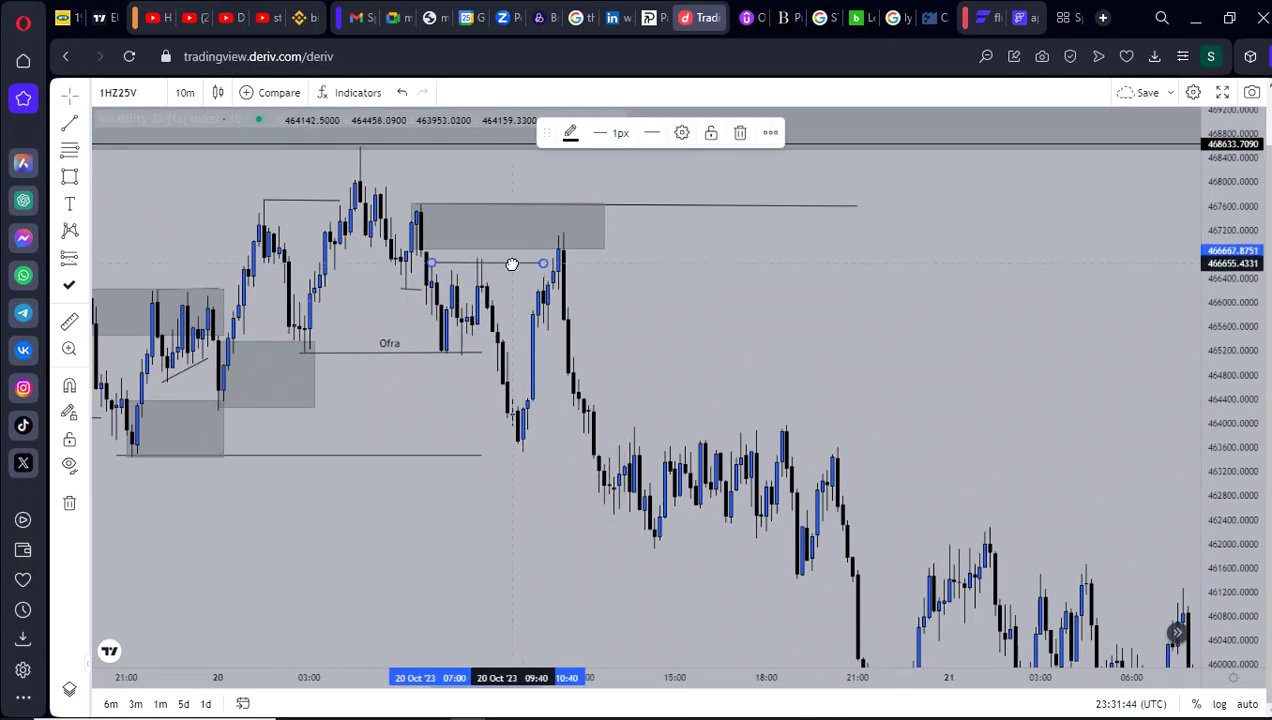
click(530, 298)
drag(690, 345, 666, 348)
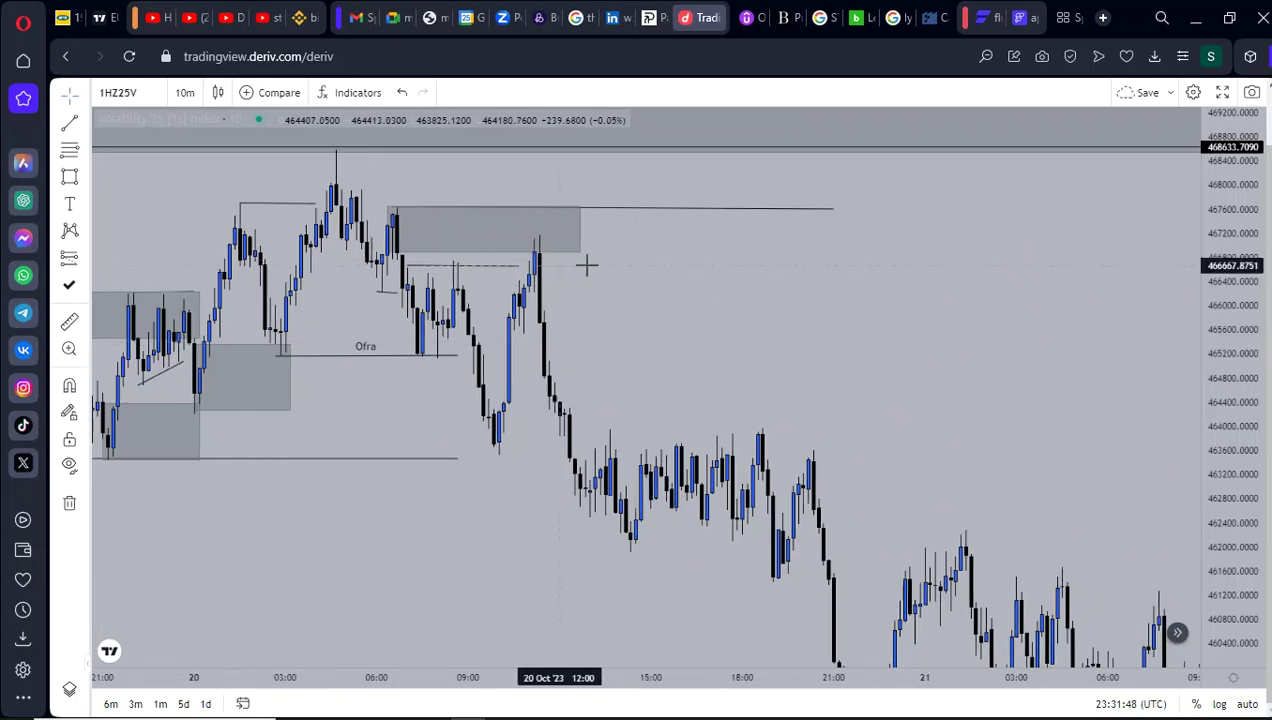
- Examine the decline from the 20 October supply zone down to the 23 October low for further structure
scroll(865, 306, down, 3)
drag(1020, 357, 946, 323)
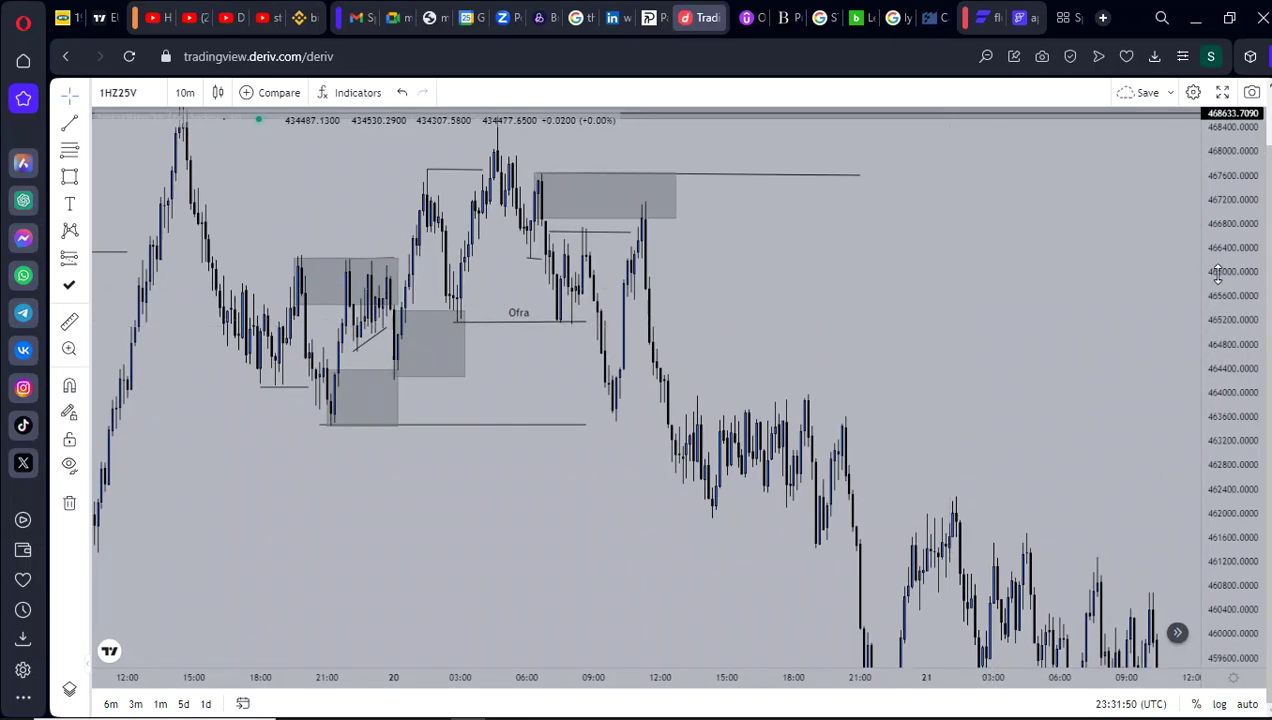
scroll(1019, 448, down, 5)
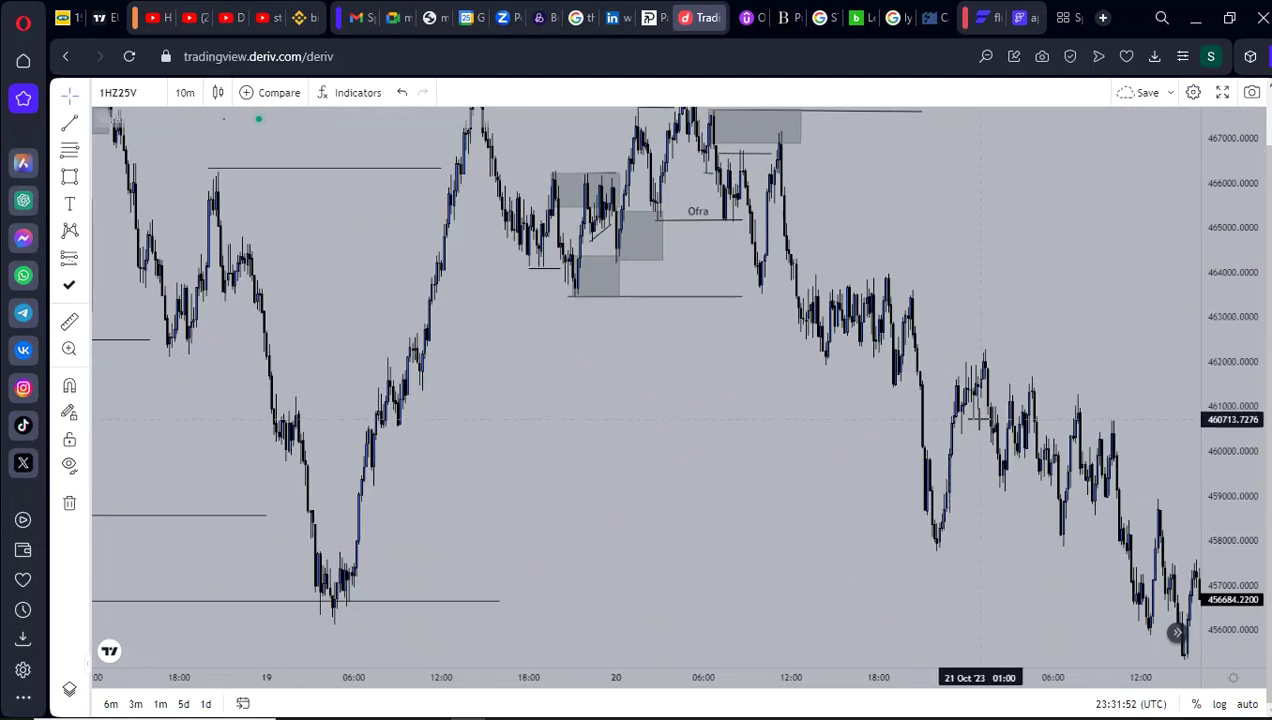
drag(978, 420, 765, 455)
drag(978, 475, 962, 187)
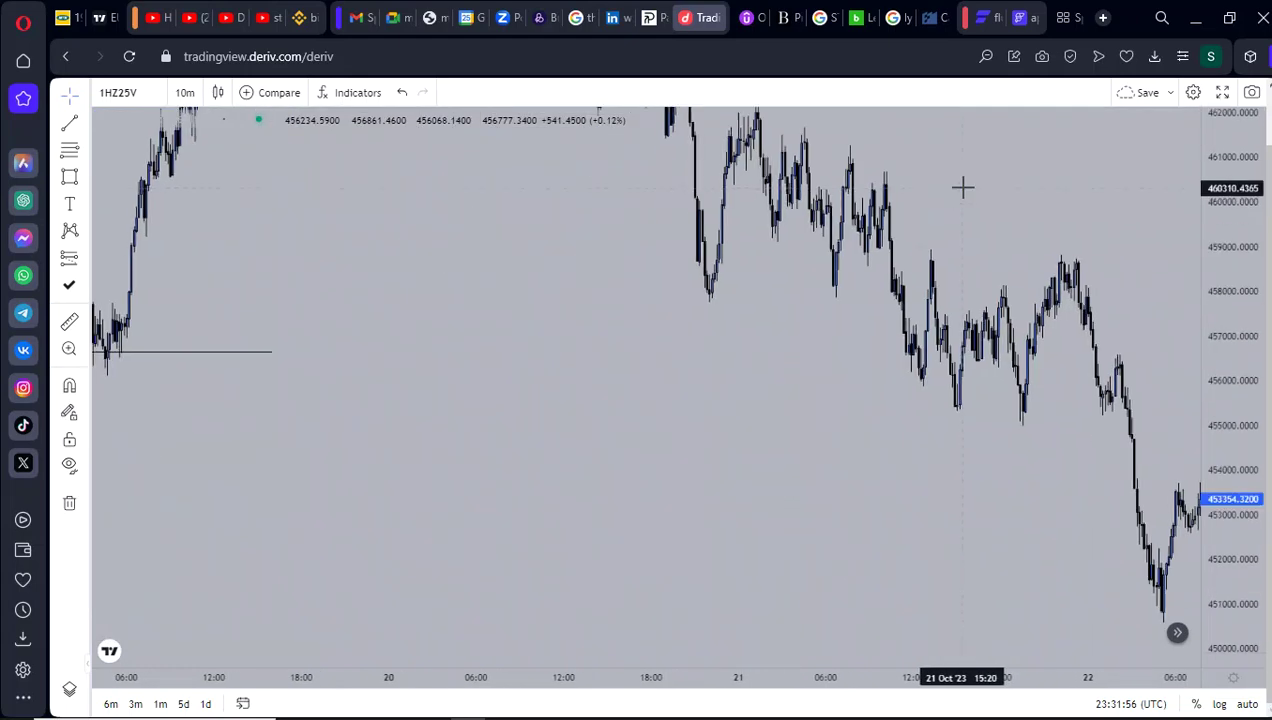
drag(1247, 198, 1190, 372)
drag(1024, 418, 506, 330)
drag(730, 403, 614, 274)
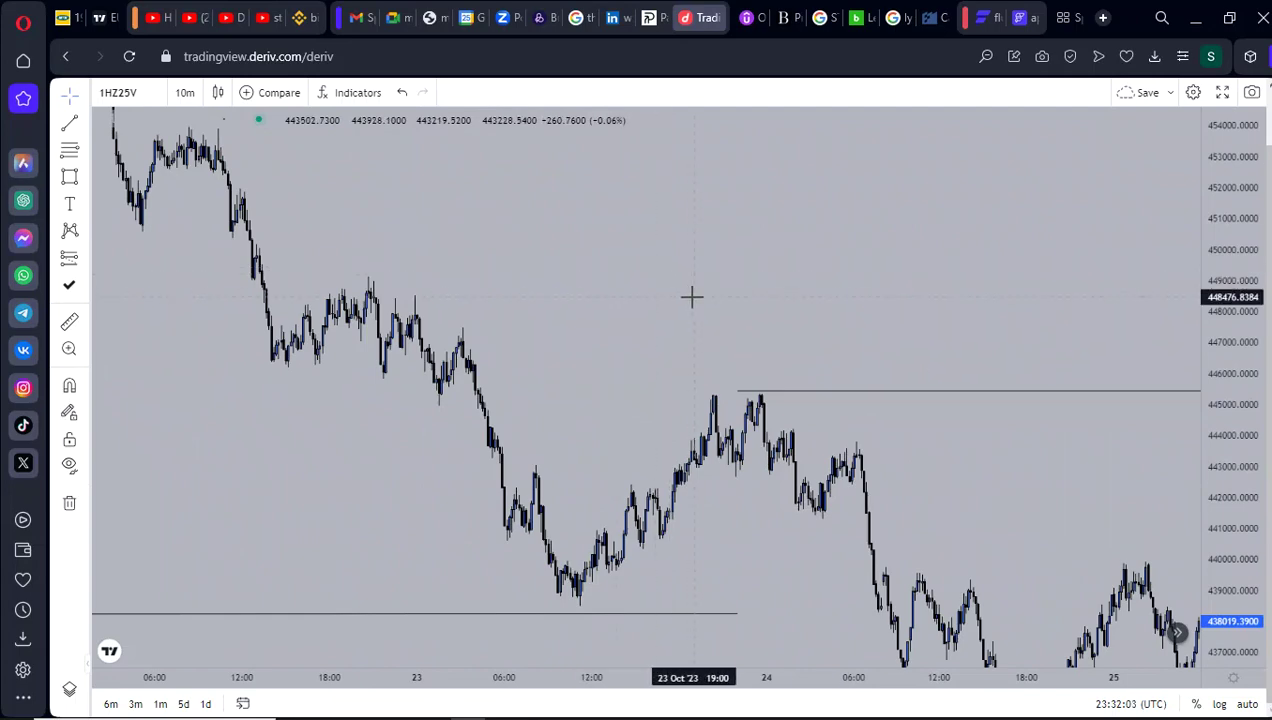
drag(692, 296, 1150, 535)
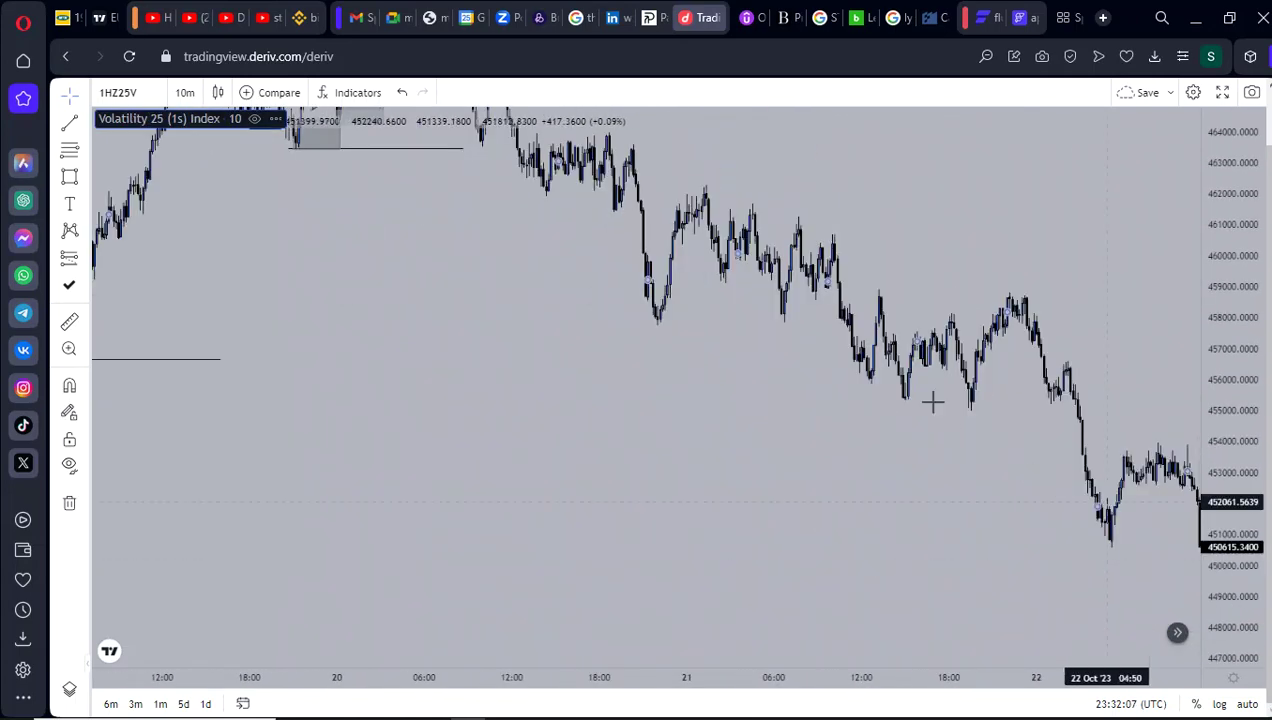
drag(968, 486, 977, 503)
drag(883, 402, 884, 464)
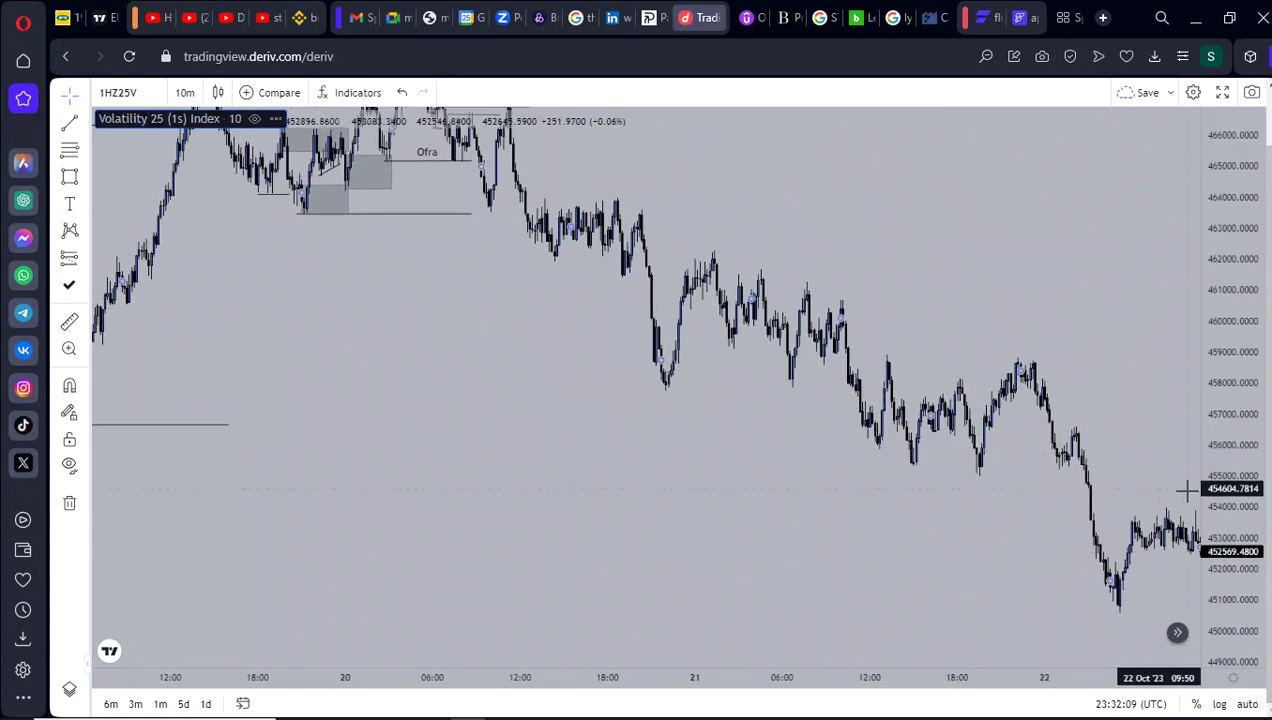
drag(1213, 468, 1212, 323)
drag(808, 351, 968, 417)
- Draw a horizontal trend line over the 20 October consolidation highs at about 463,930, from 13:40 to 20:30
scroll(860, 323, up, 3)
drag(744, 409, 756, 514)
scroll(534, 159, up, 4)
scroll(498, 324, up, 1)
drag(455, 332, 729, 335)
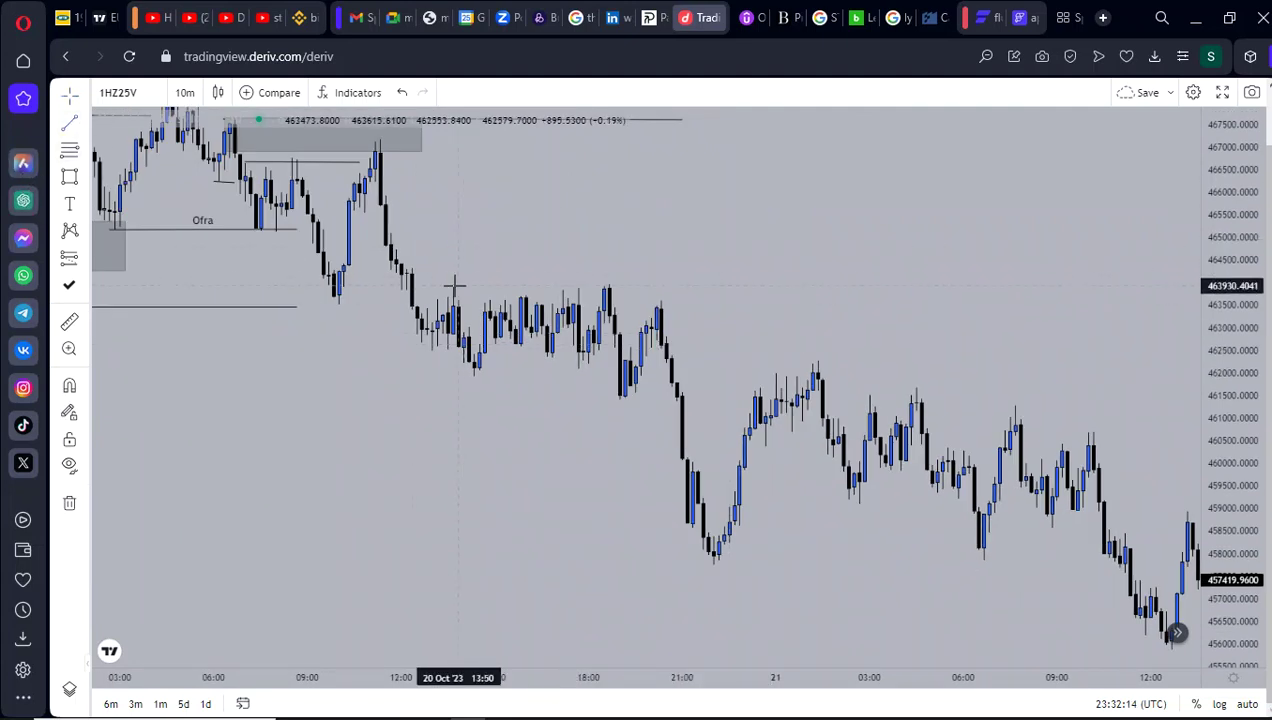
click(453, 286)
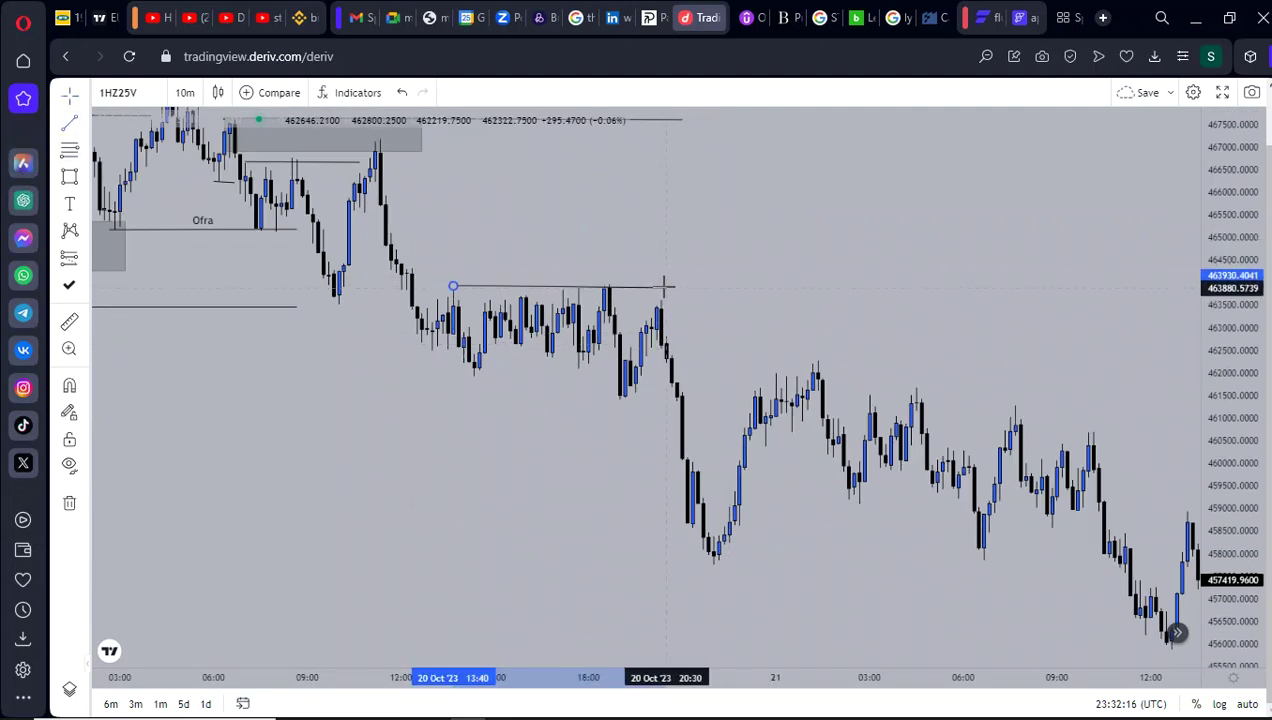
click(666, 287)
- Draw a trend line at about 461,505 from 21 October 03:00 to 05:20, from the first high across the following one
scroll(755, 324, down, 3)
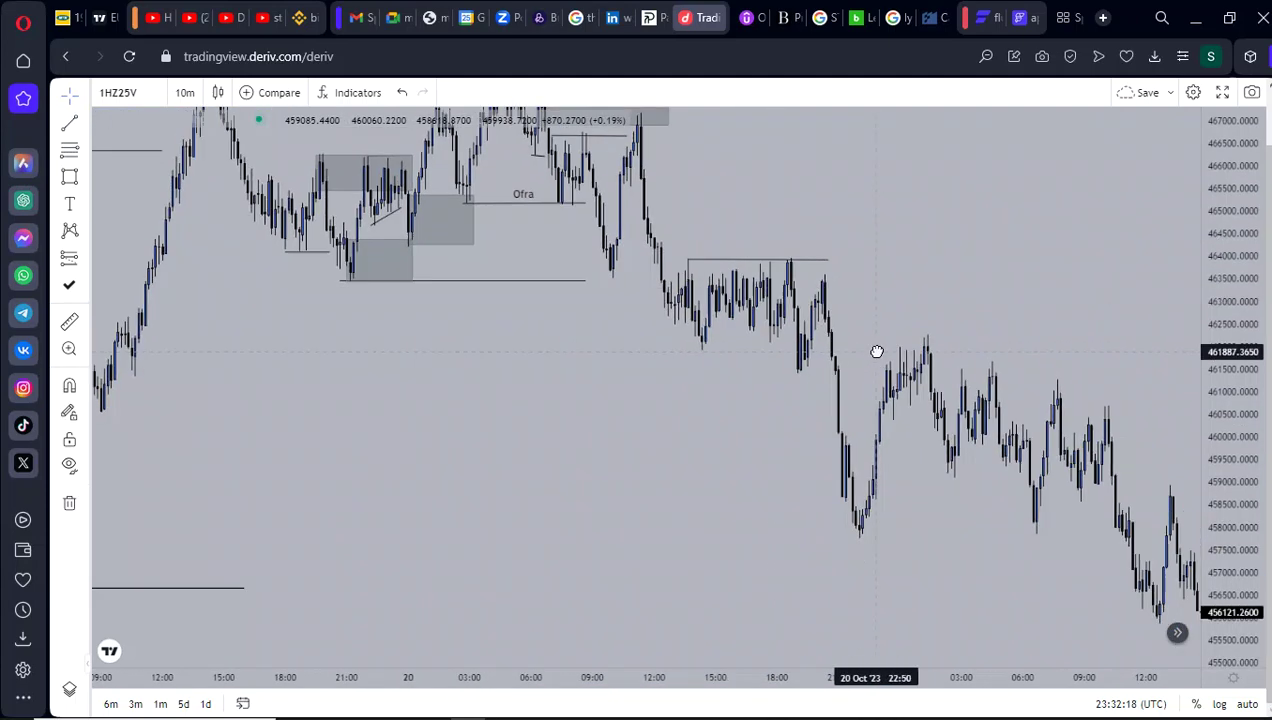
drag(712, 390, 495, 330)
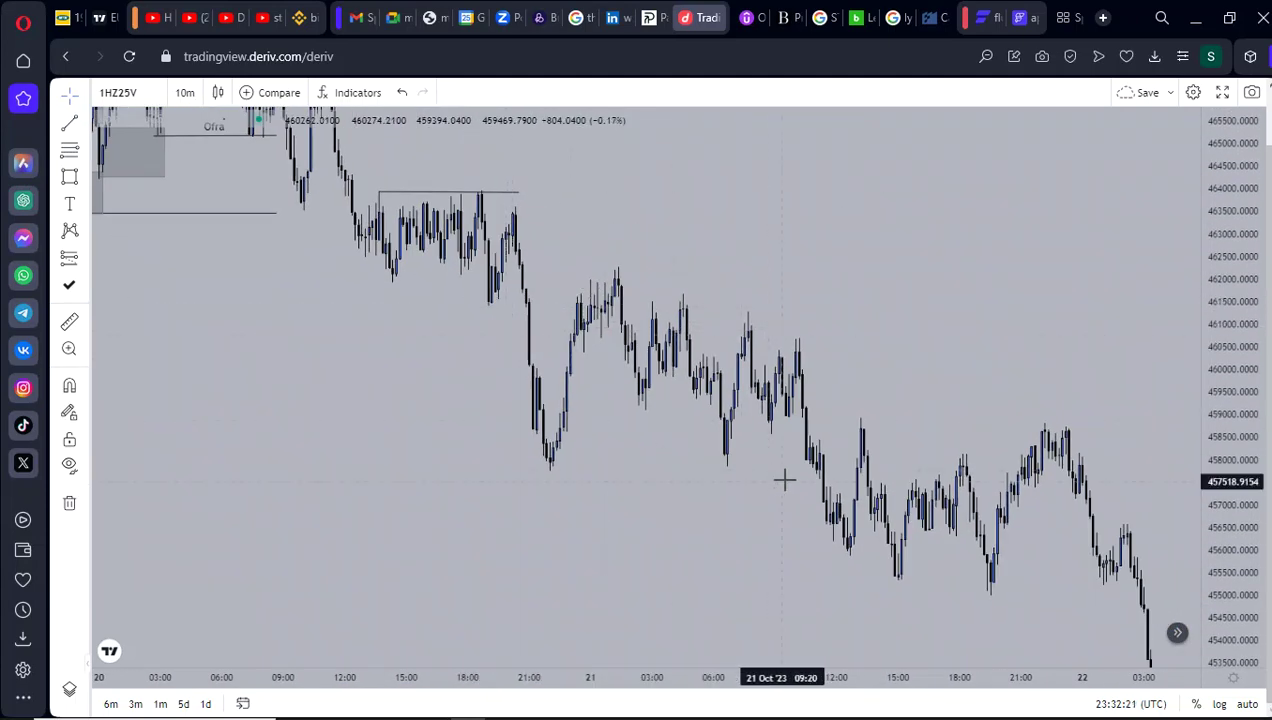
scroll(743, 358, up, 3)
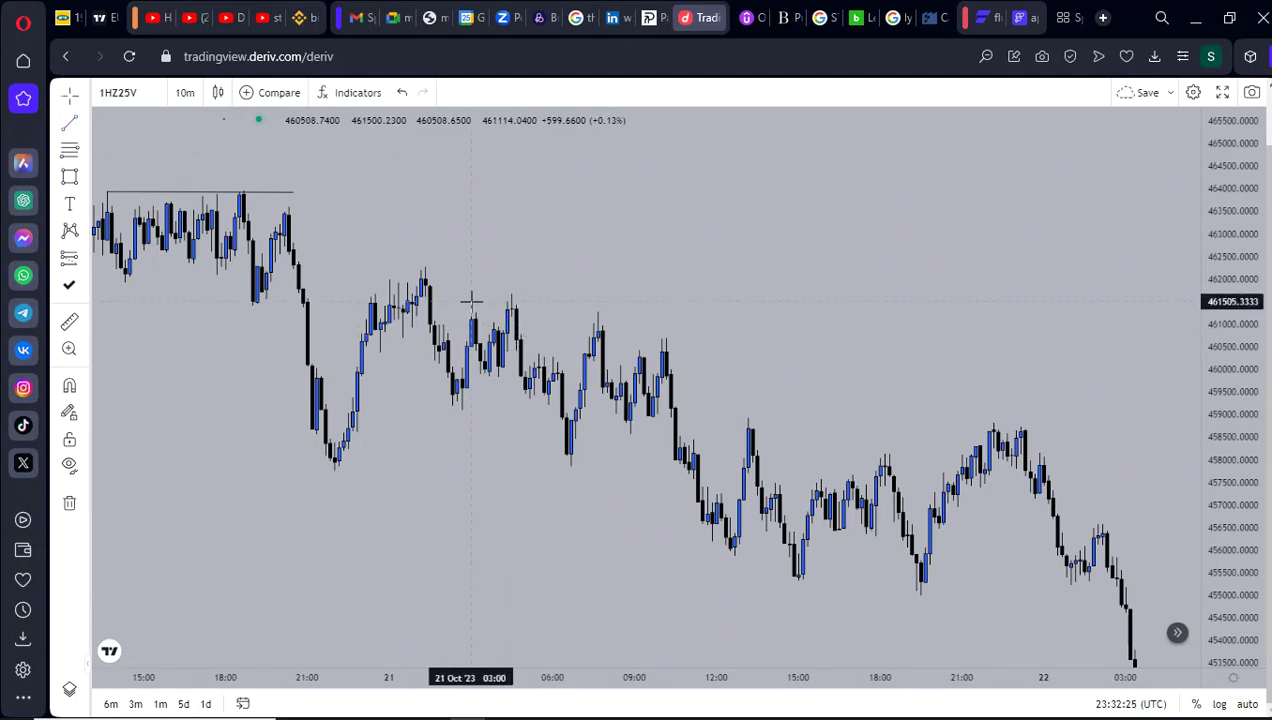
click(535, 300)
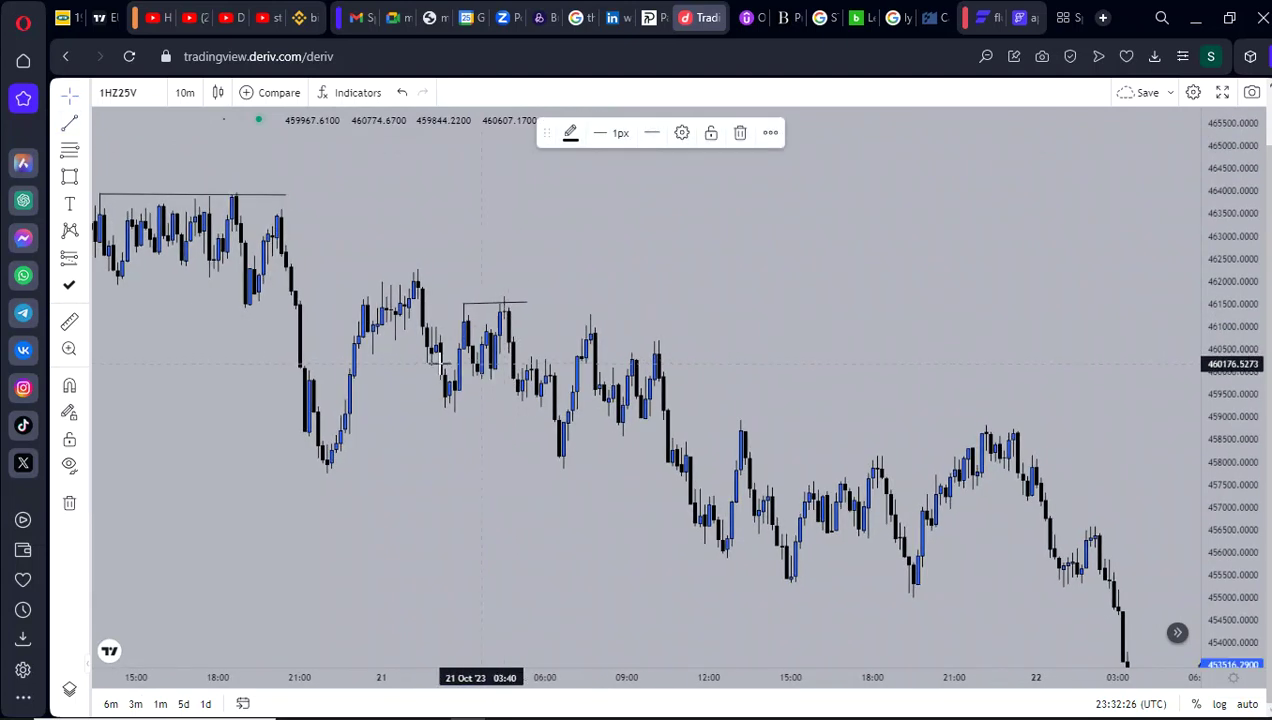
- Draw a small rectangle from 21 October 04:00 to 04:30 at about 459,990 to 460,860, and a low line at about 459,100 from 02:30 to 06:30
scroll(166, 225, up, 2)
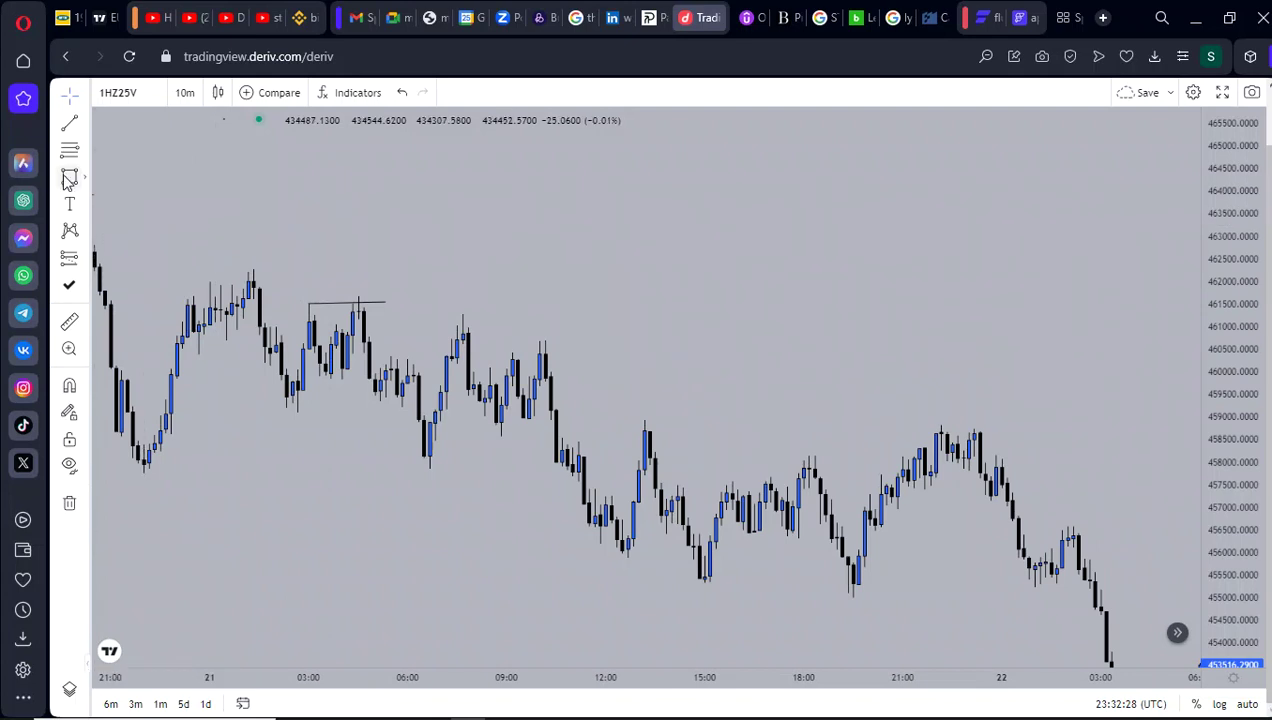
click(342, 334)
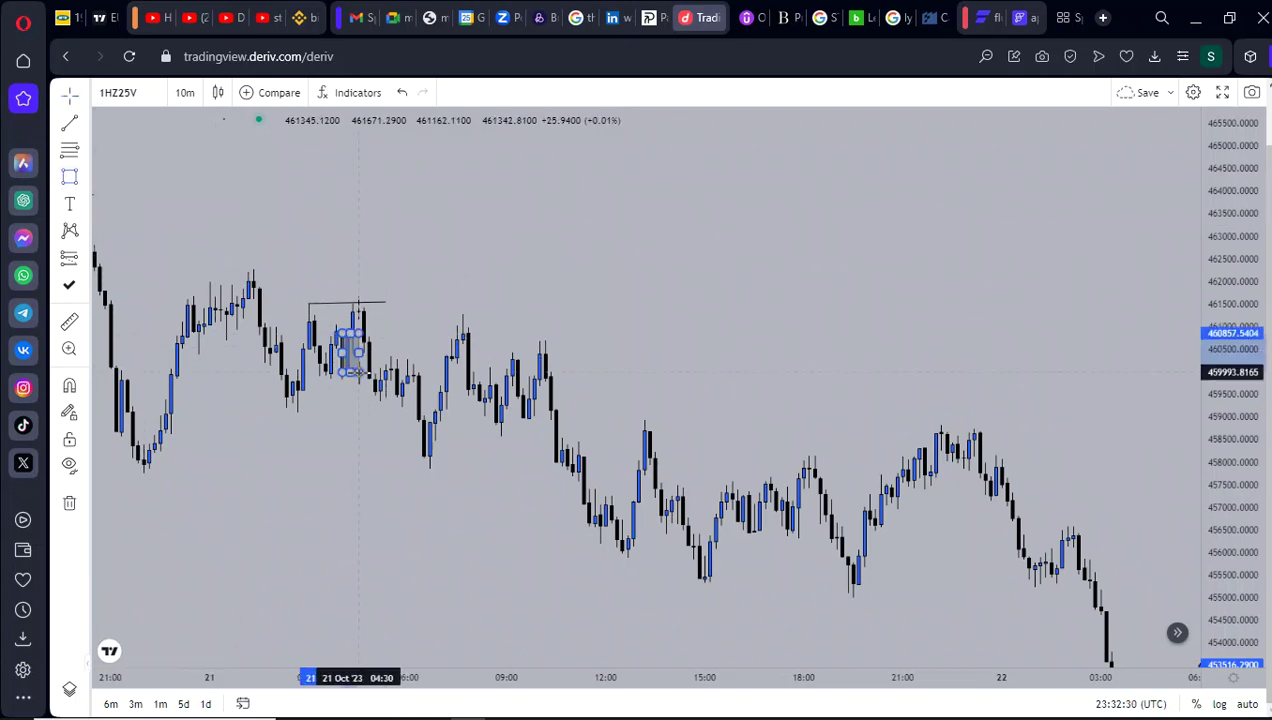
click(358, 372)
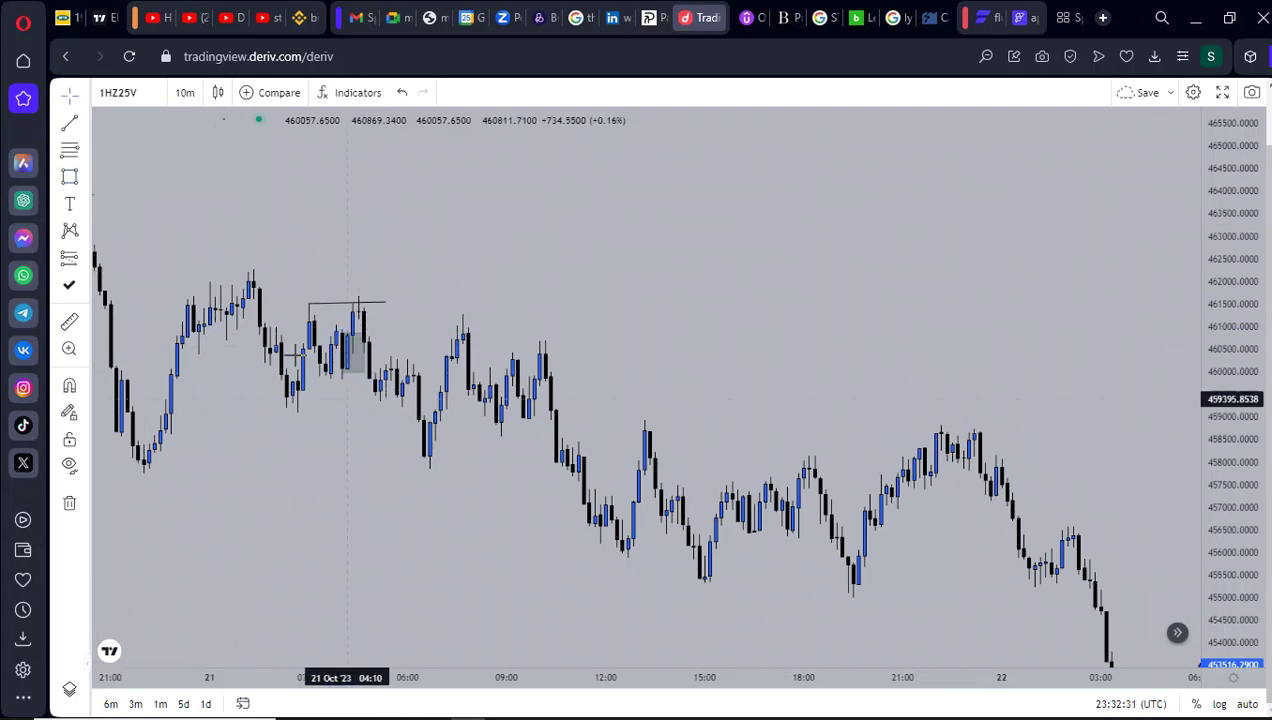
click(292, 411)
click(424, 410)
- Draw a short trend line over the minor highs at about 460,360, from 21 October 05:30 to 06:30
drag(259, 306, 199, 285)
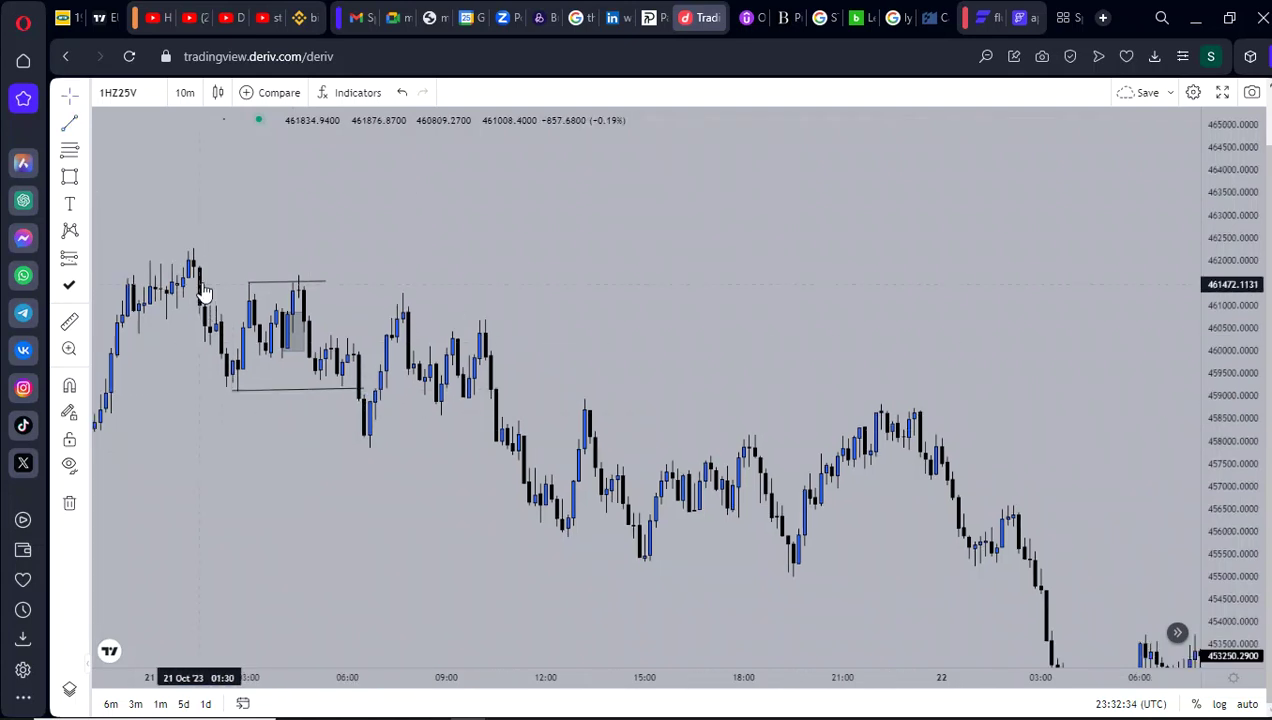
click(298, 282)
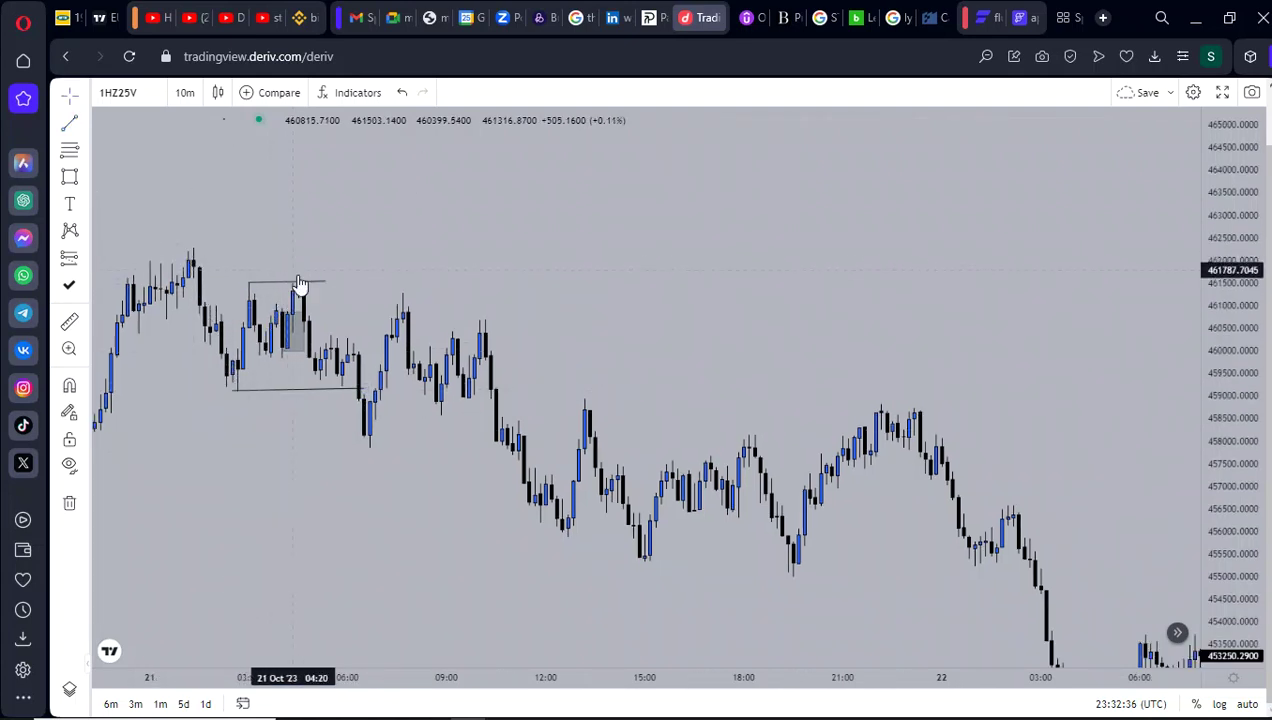
drag(531, 330, 497, 315)
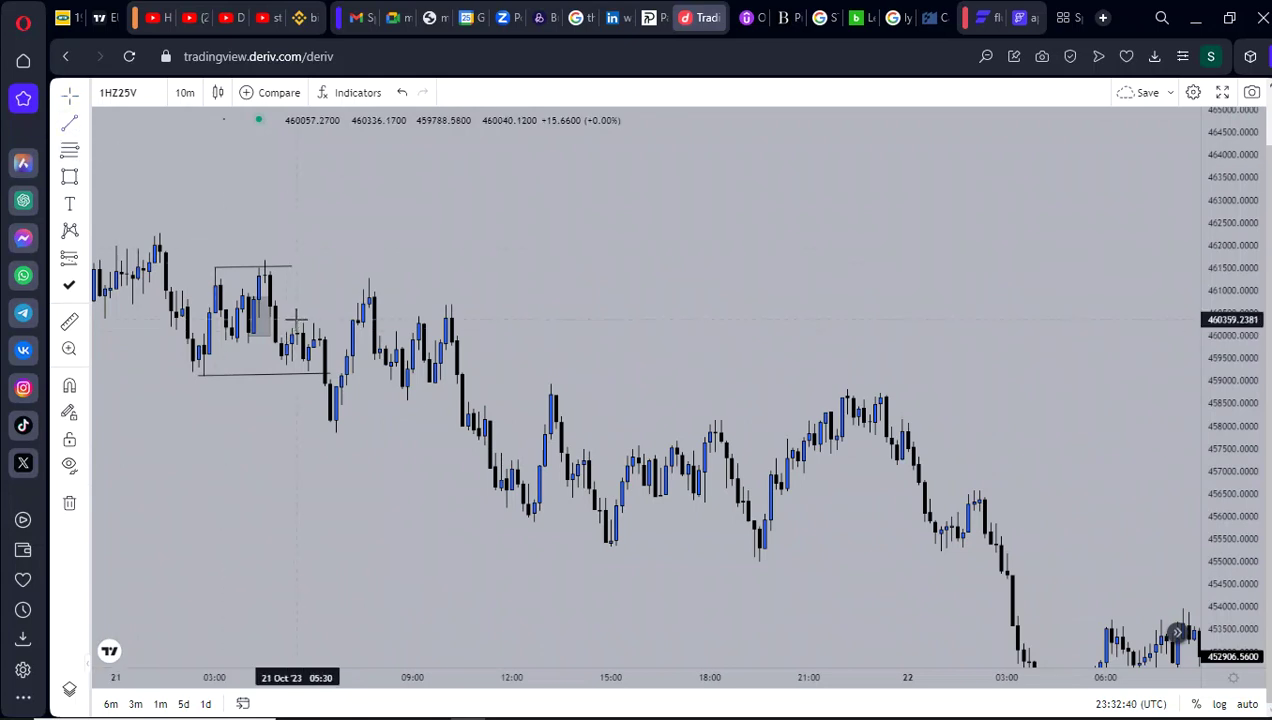
drag(374, 285, 582, 295)
- Draw a supply zone rectangle from 21 October 04:20 to 11:00, spanning about 460,850 to 461,700
scroll(744, 361, up, 2)
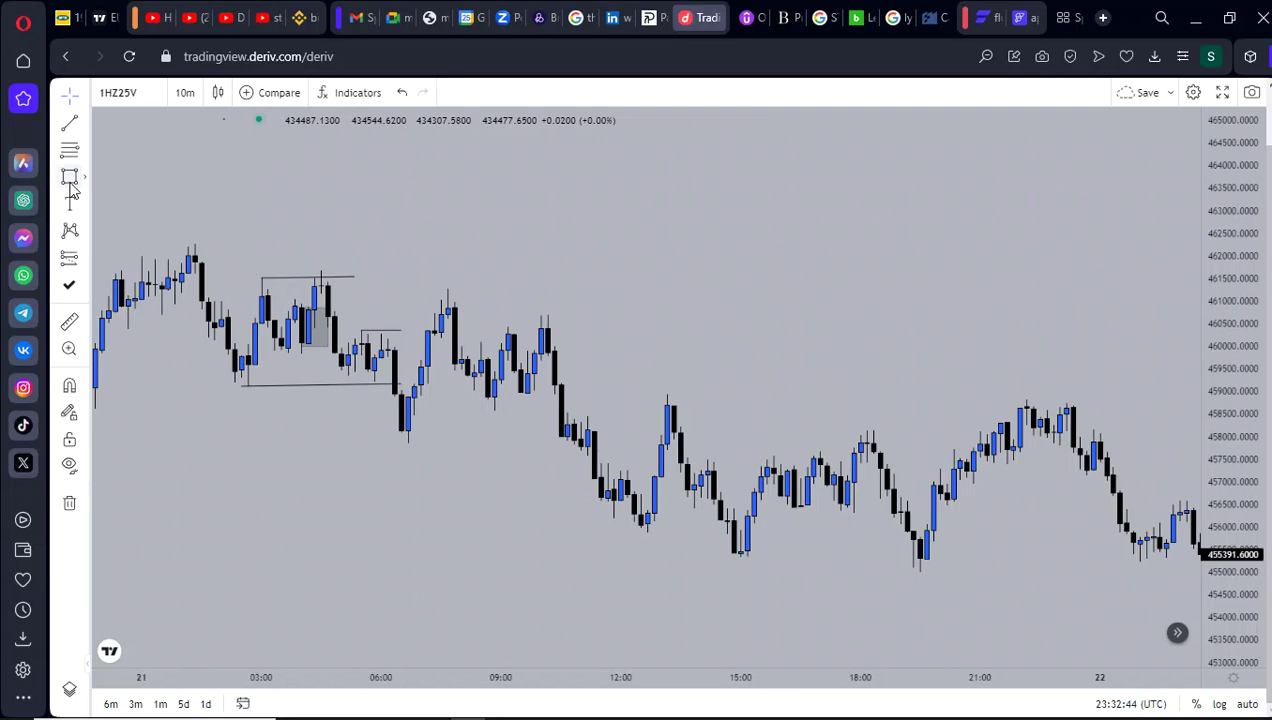
drag(315, 310, 581, 270)
click(670, 375)
- Draw a trend line under the 21 October swing low at about 457,800, from 06:50 to 09:30
scroll(671, 375, down, 4)
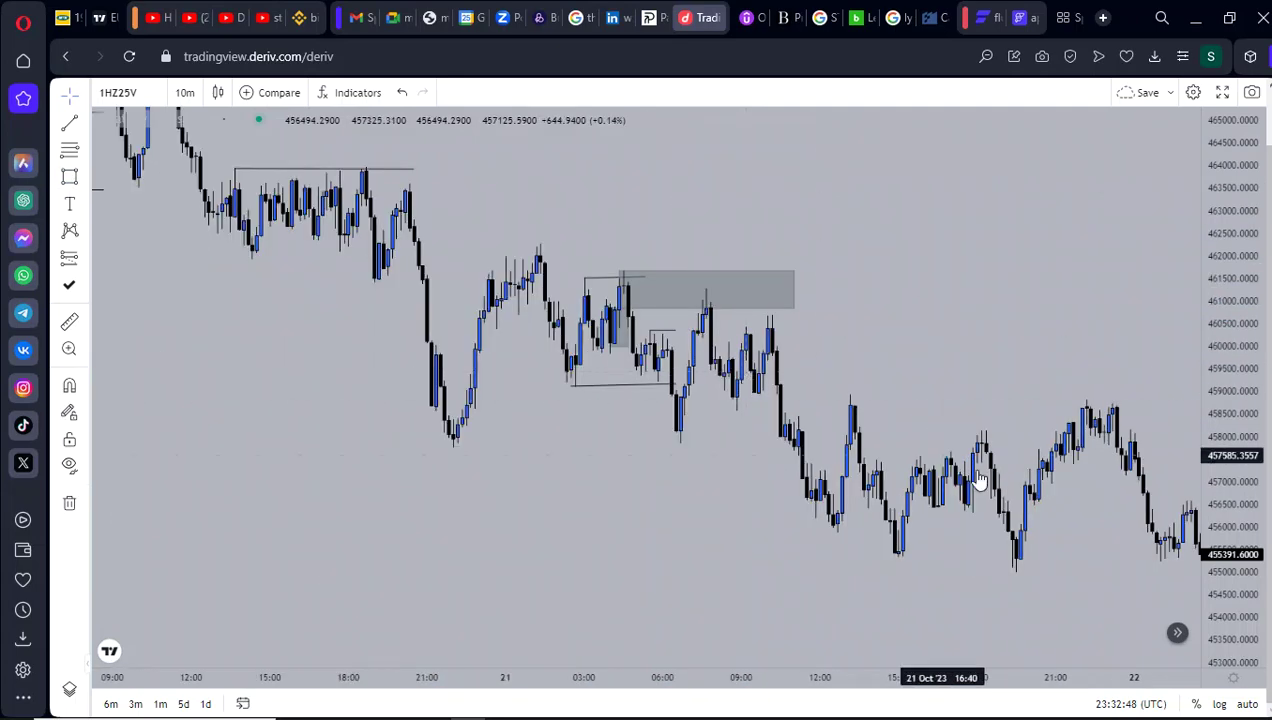
drag(980, 483, 869, 472)
drag(858, 418, 708, 386)
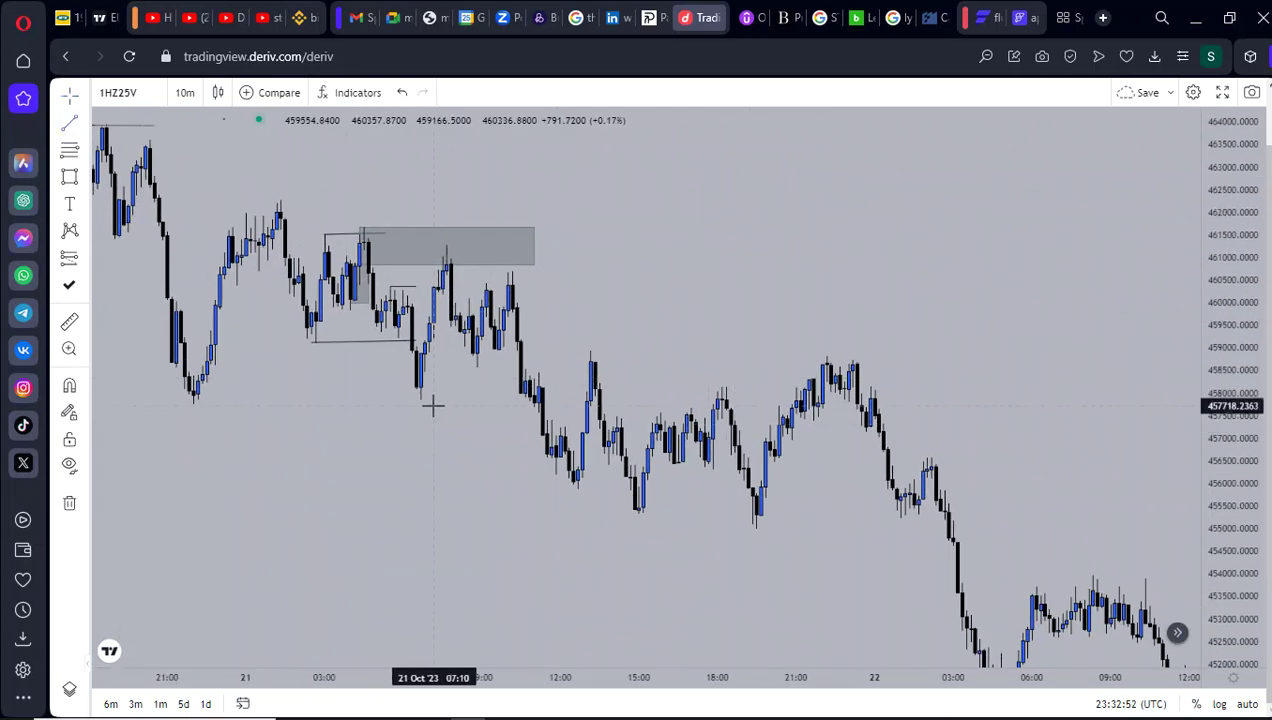
click(494, 401)
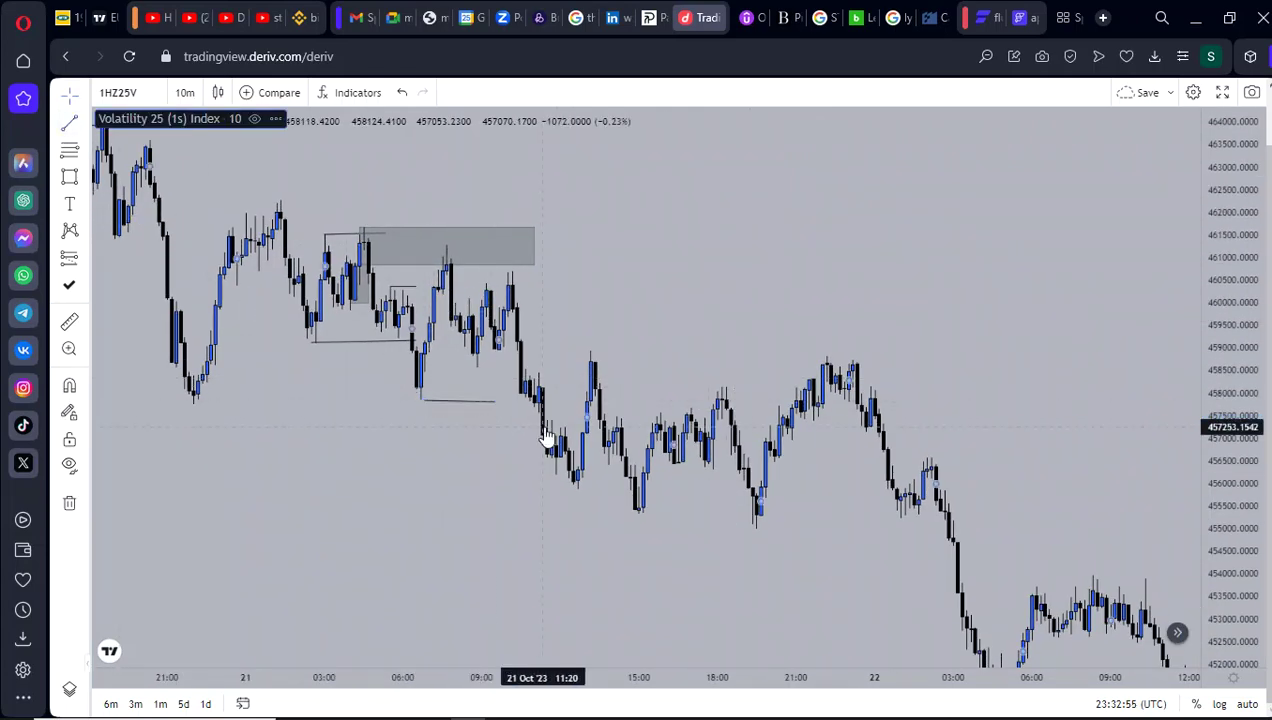
- Examine the price action from the 21 October decline through the 23 October low and the recovery into 24 October
drag(570, 437, 330, 312)
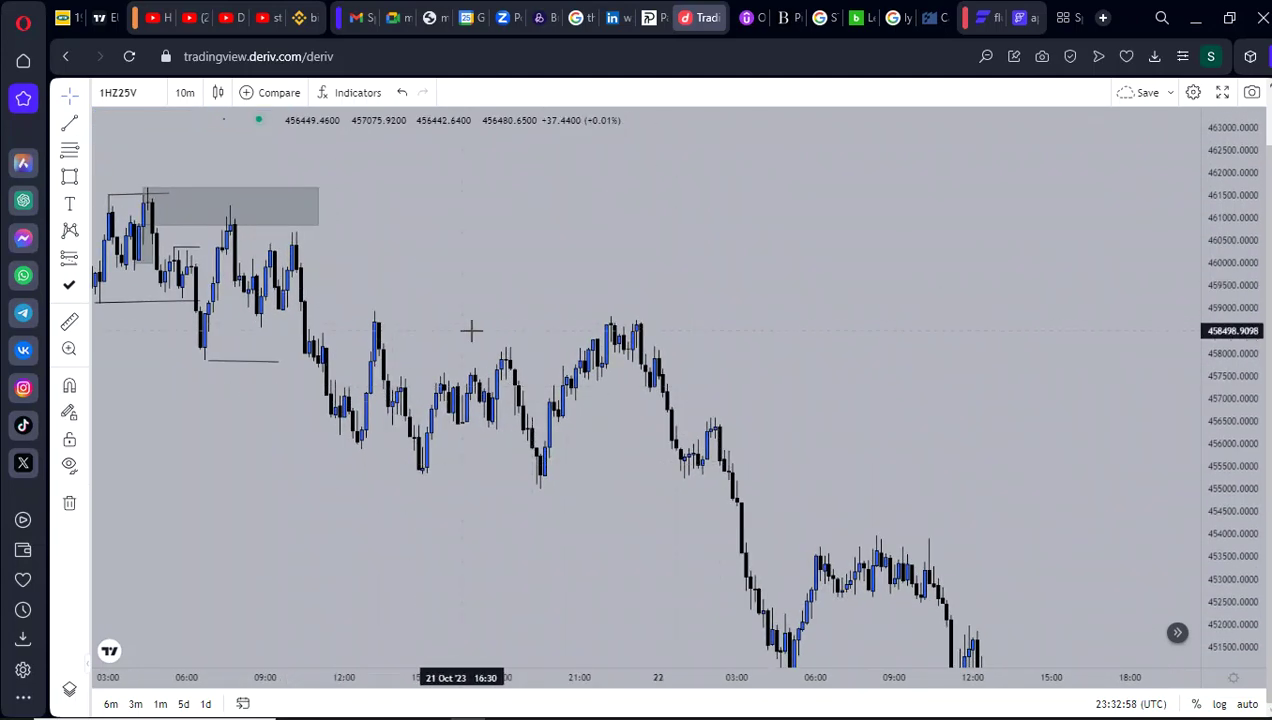
drag(571, 338, 374, 283)
drag(700, 371, 450, 179)
drag(676, 346, 639, 233)
drag(779, 369, 358, 267)
drag(1243, 504, 1243, 348)
drag(798, 480, 934, 413)
scroll(923, 447, up, 2)
drag(725, 500, 792, 492)
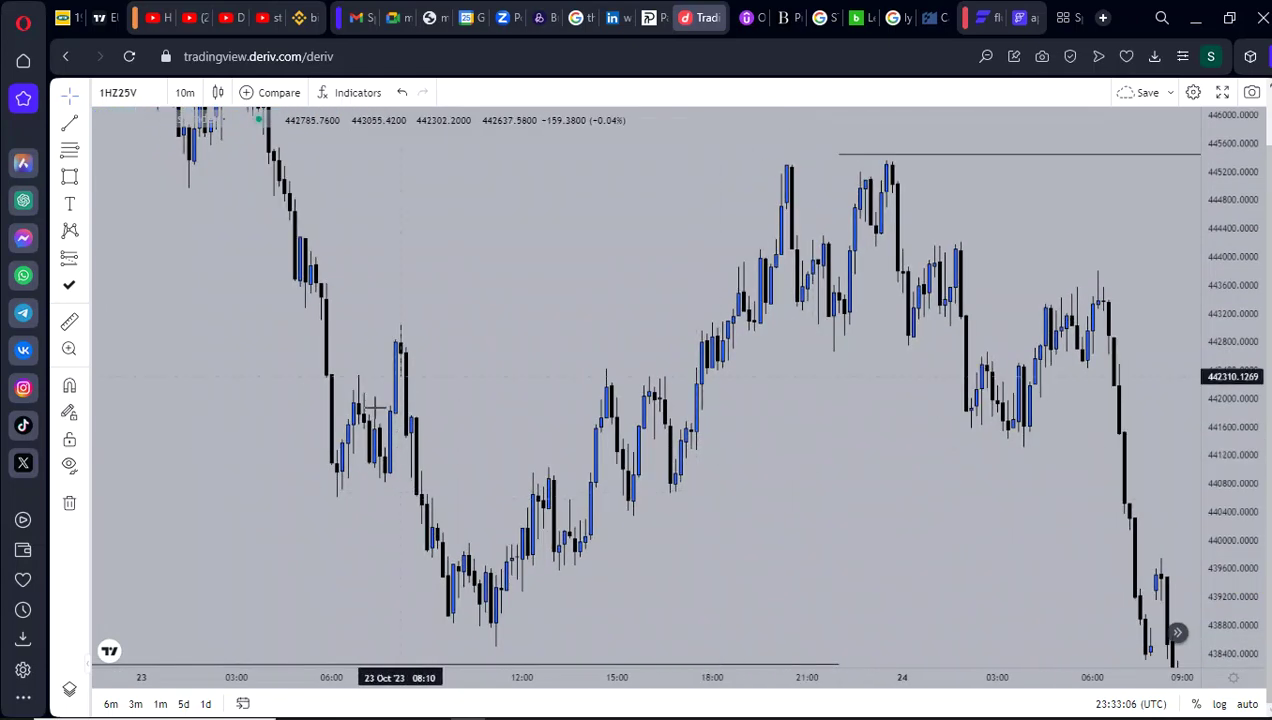
drag(443, 435, 475, 415)
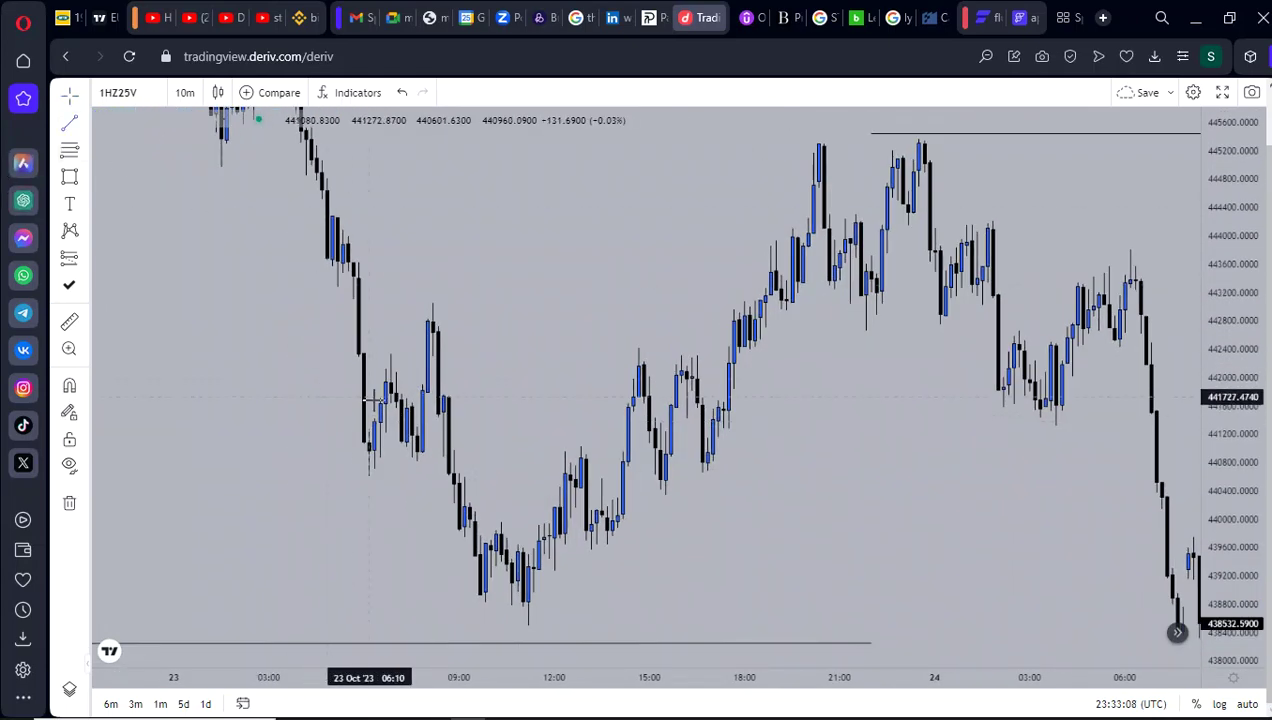
- Draw a short trend line and place it over the 23 October minor high at about 441,000, from 12:50 to 13:50
click(533, 522)
drag(678, 518, 618, 513)
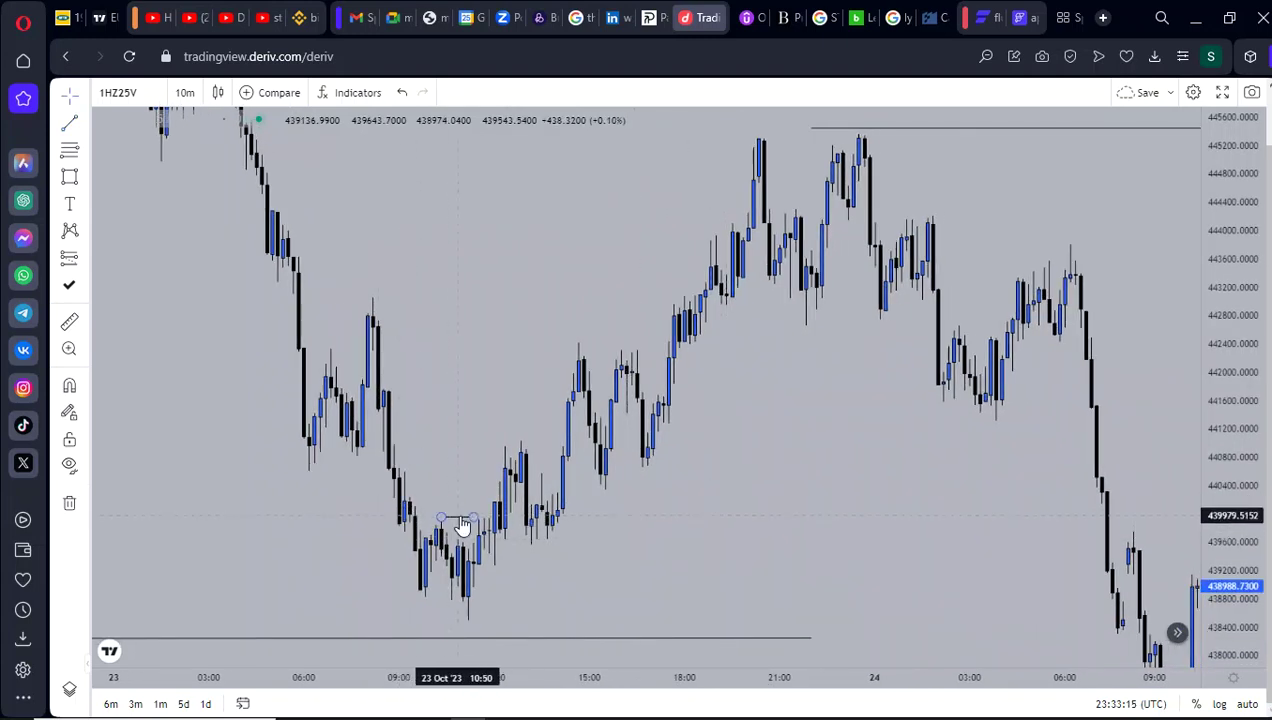
mouse_move(436, 471)
mouse_down()
mouse_move(376, 287)
mouse_move(495, 655)
mouse_move(555, 462)
mouse_move(534, 442)
mouse_up()
click(579, 455)
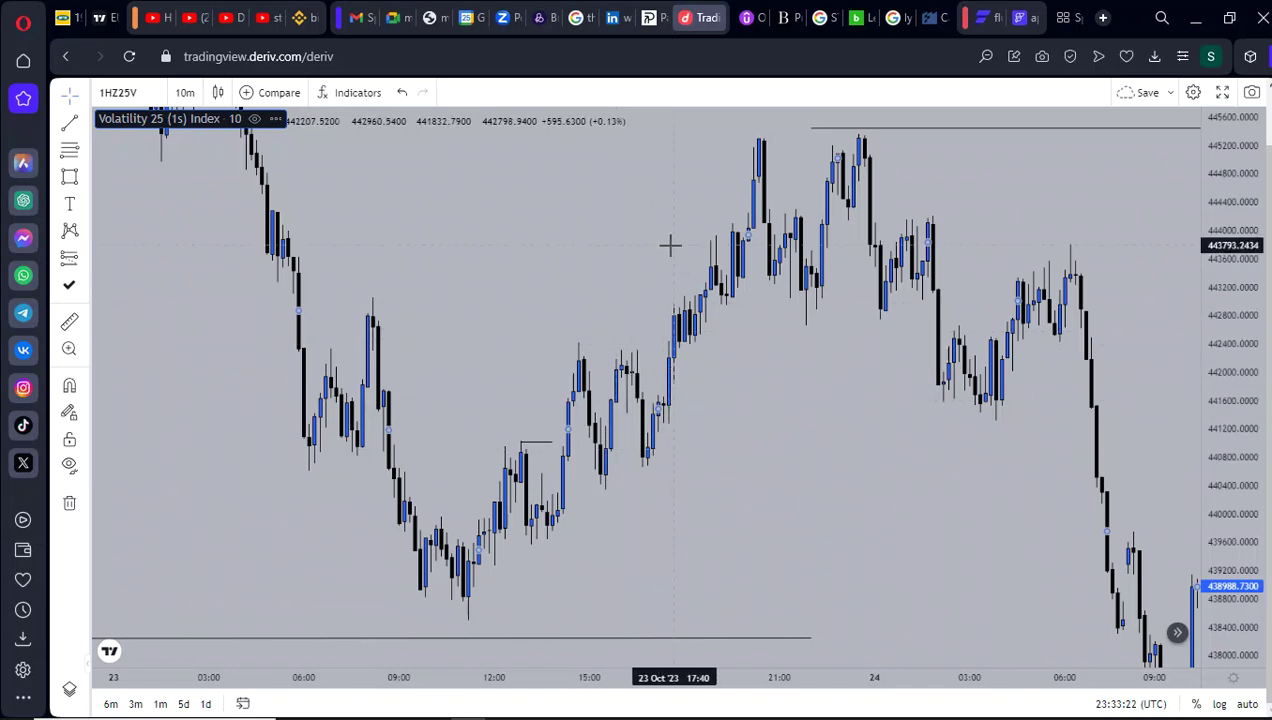
- Draw a trend line from the 23 October 08:10 swing high at about 443,050 to 17:20
scroll(670, 245, down, 5)
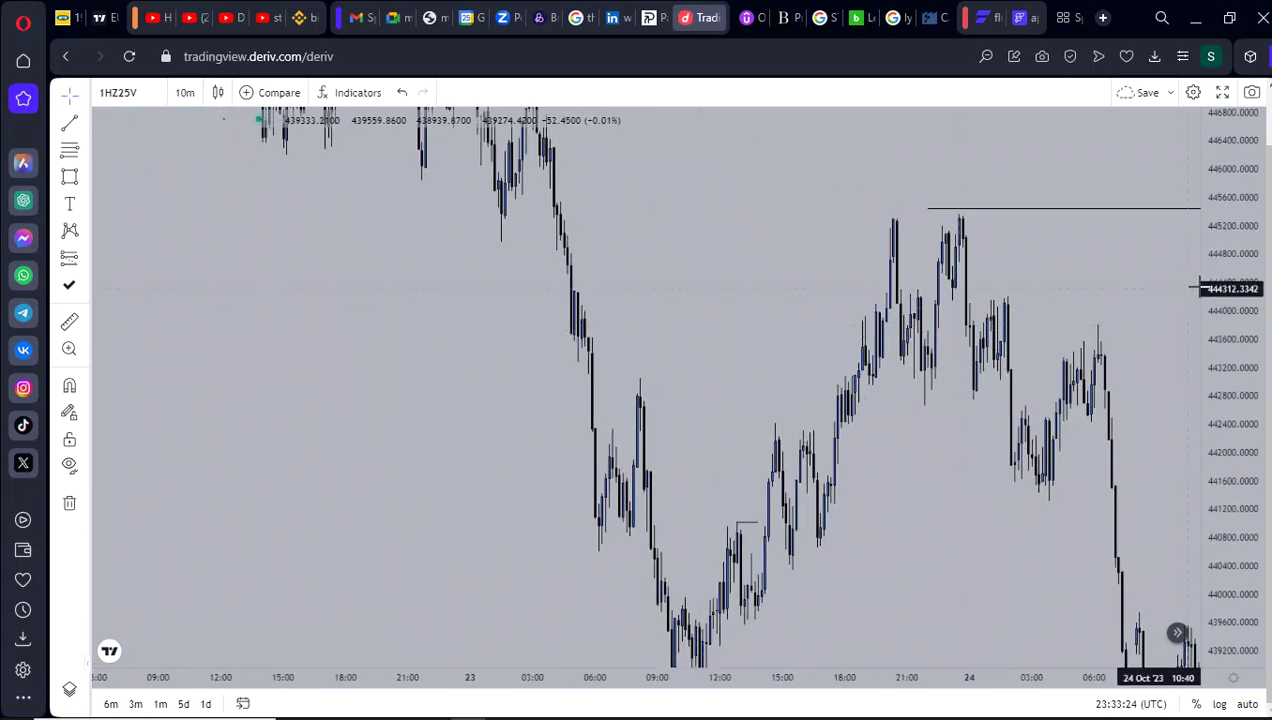
scroll(1045, 403, down, 4)
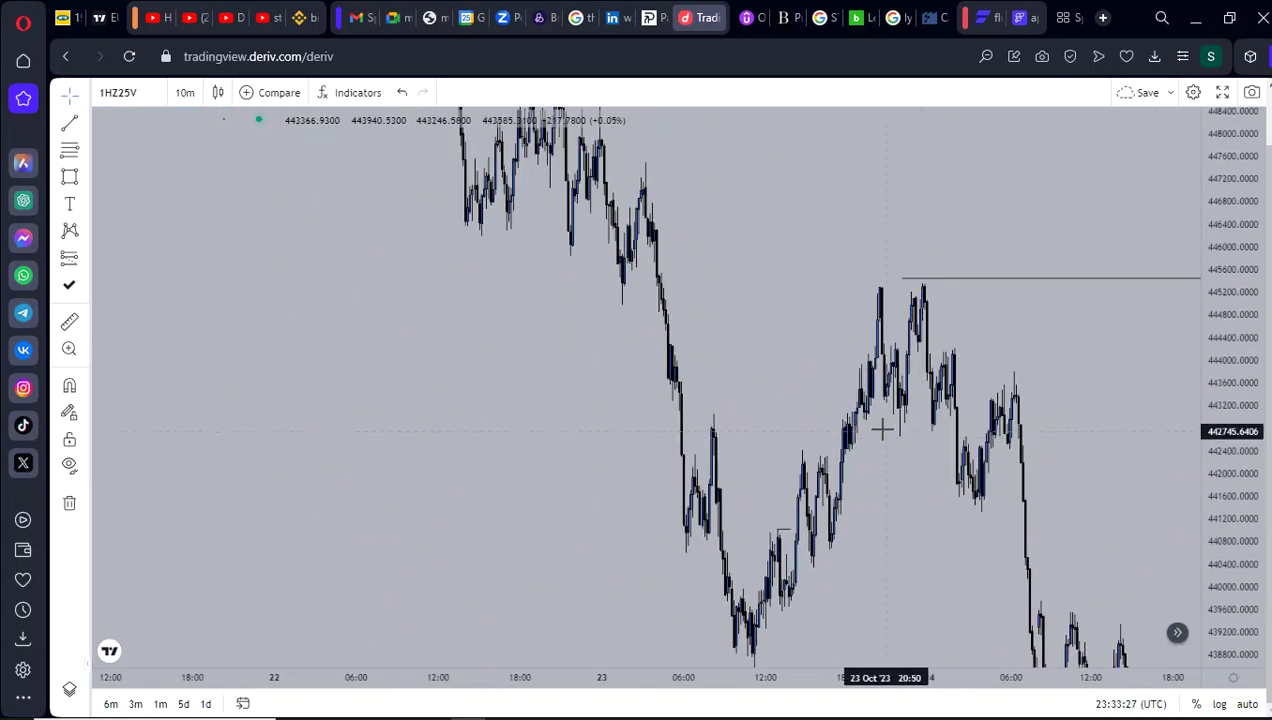
drag(882, 429, 840, 372)
drag(790, 338, 769, 355)
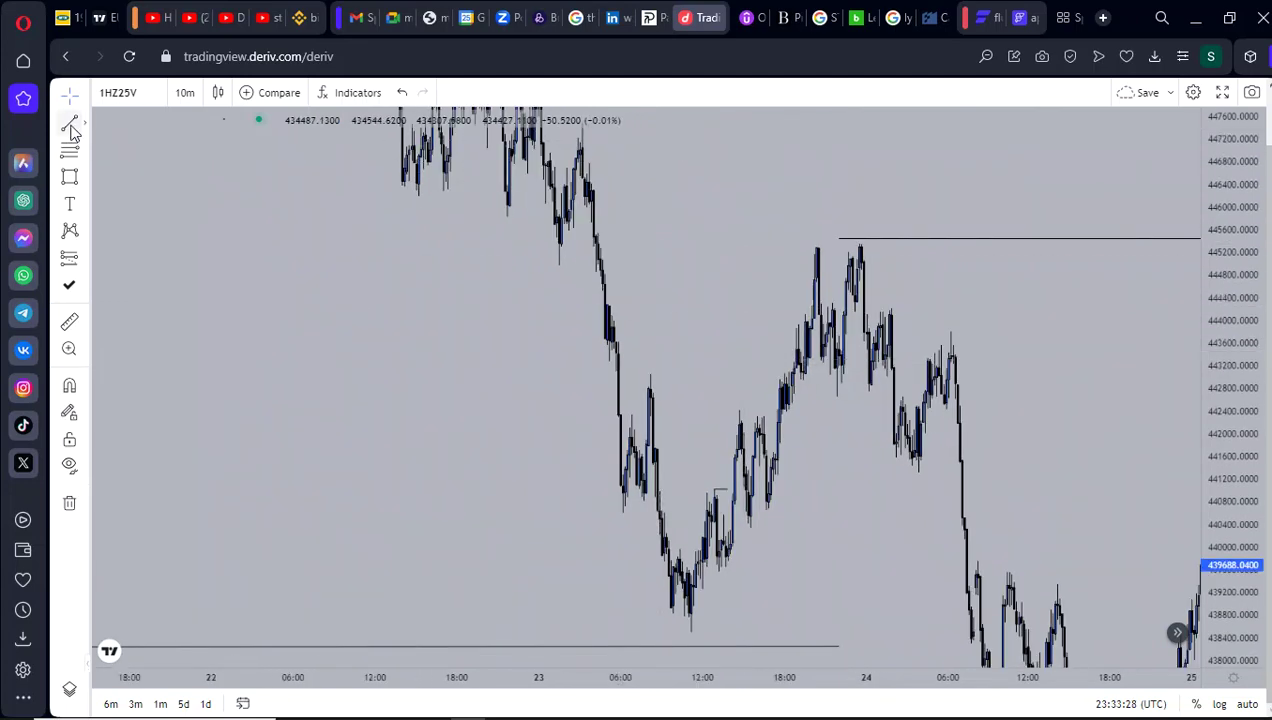
click(650, 375)
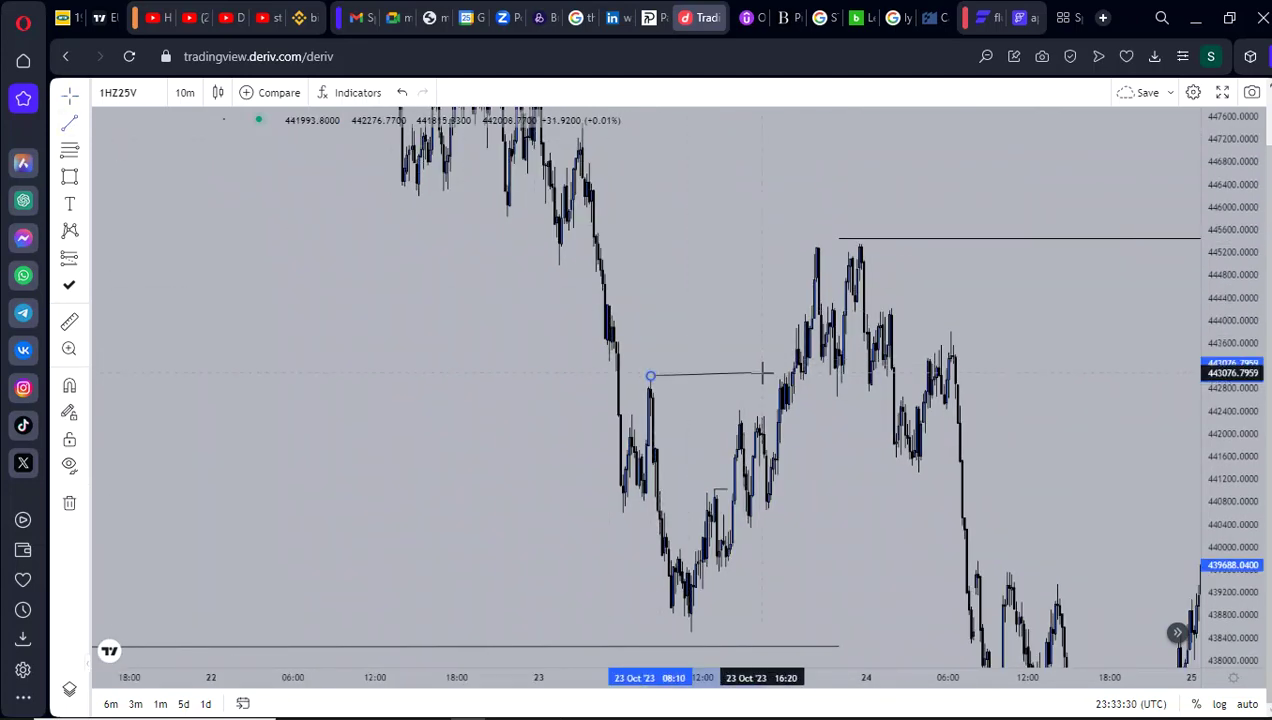
drag(762, 322, 731, 385)
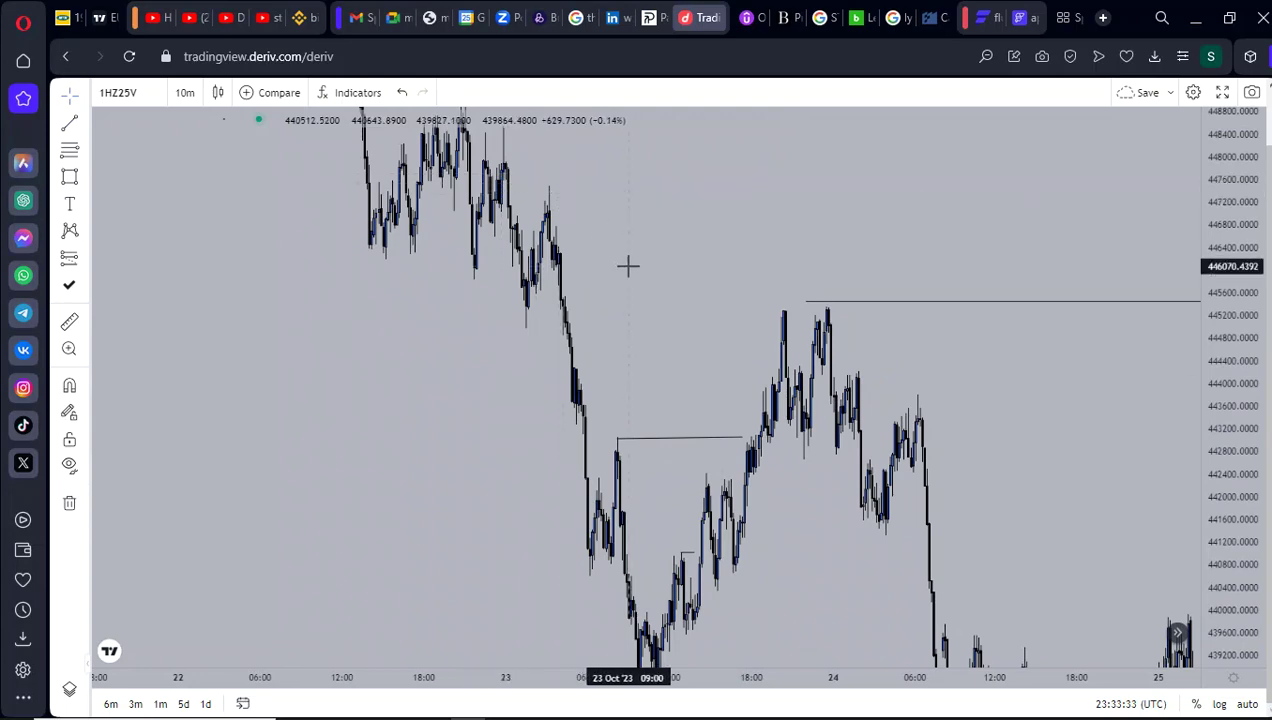
- Move the long horizontal line down onto the twin highs at about 445,250, starting at the 23 October 20:20 high
drag(630, 280, 612, 243)
scroll(612, 243, up, 1)
scroll(531, 454, up, 2)
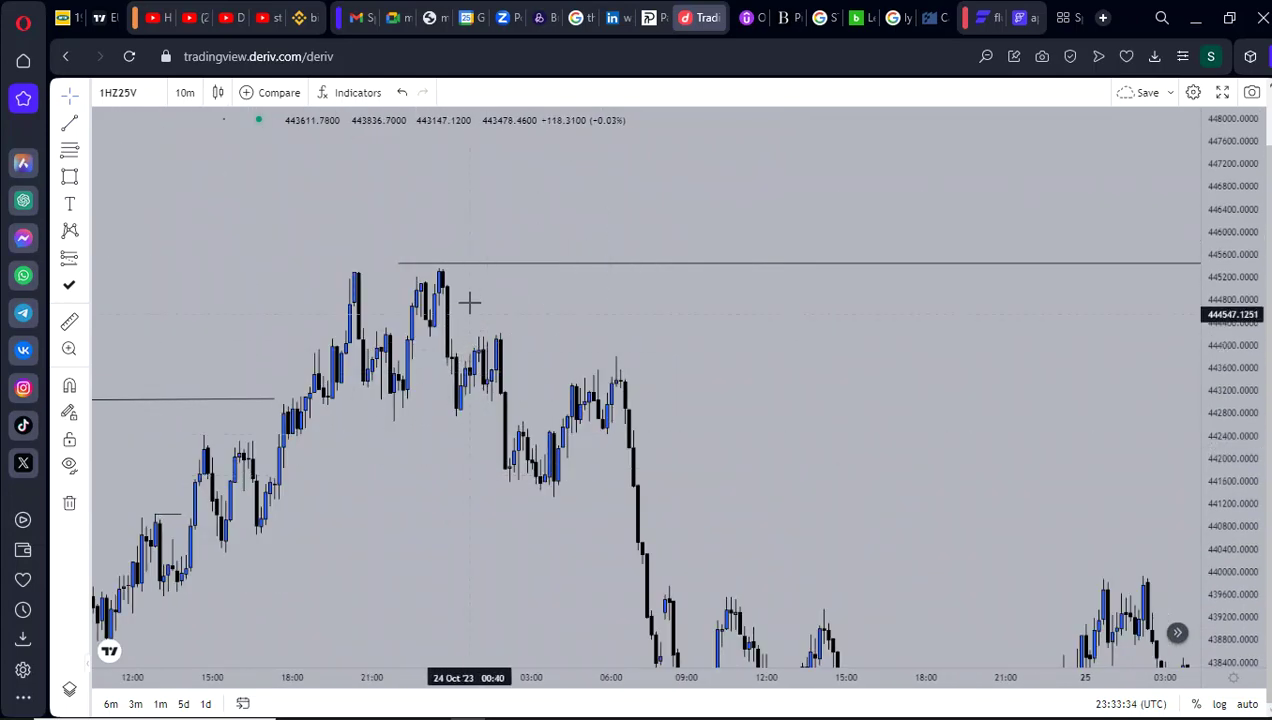
drag(497, 273, 447, 274)
click(449, 359)
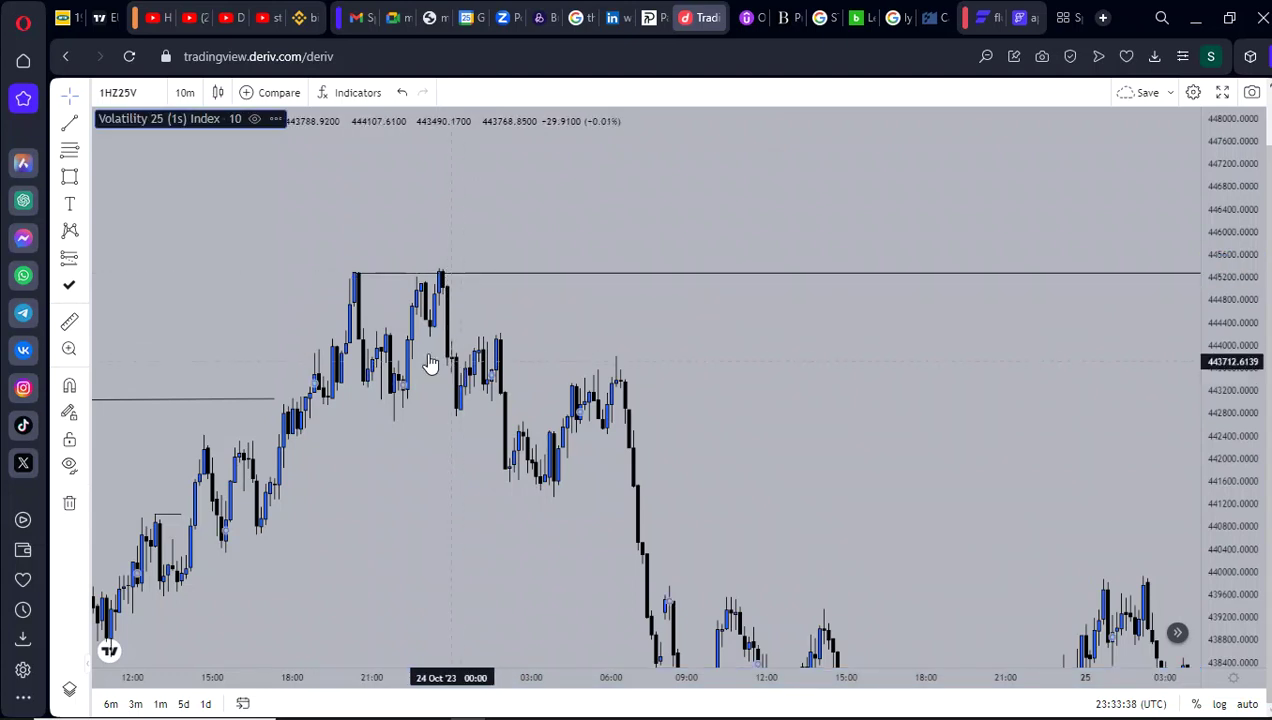
- Try a zone rectangle from 23 October 21:50 to 24 October 01:20, spanning about 442,700 to 444,200, and delete it
click(71, 184)
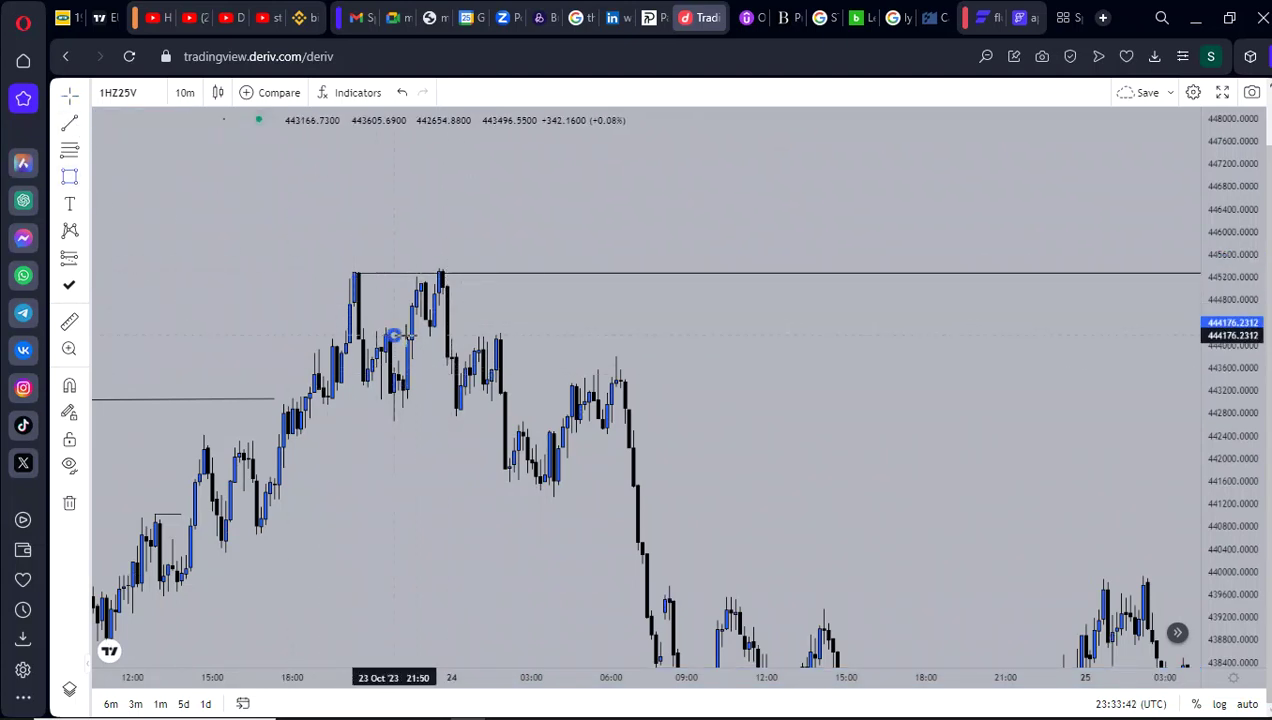
mouse_move(395, 336)
mouse_down()
mouse_move(439, 391)
mouse_move(443, 419)
mouse_up()
drag(578, 463, 544, 457)
click(416, 371)
drag(416, 371, 455, 371)
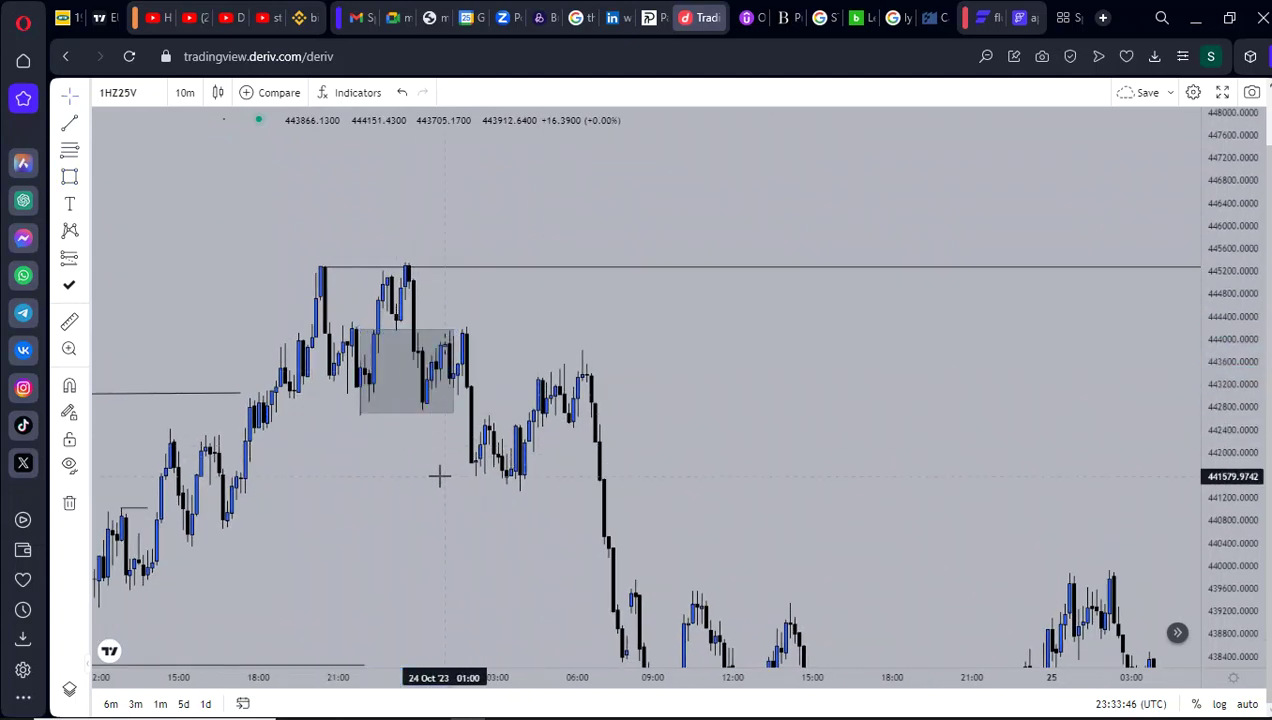
scroll(420, 440, right, 2)
drag(335, 411, 328, 413)
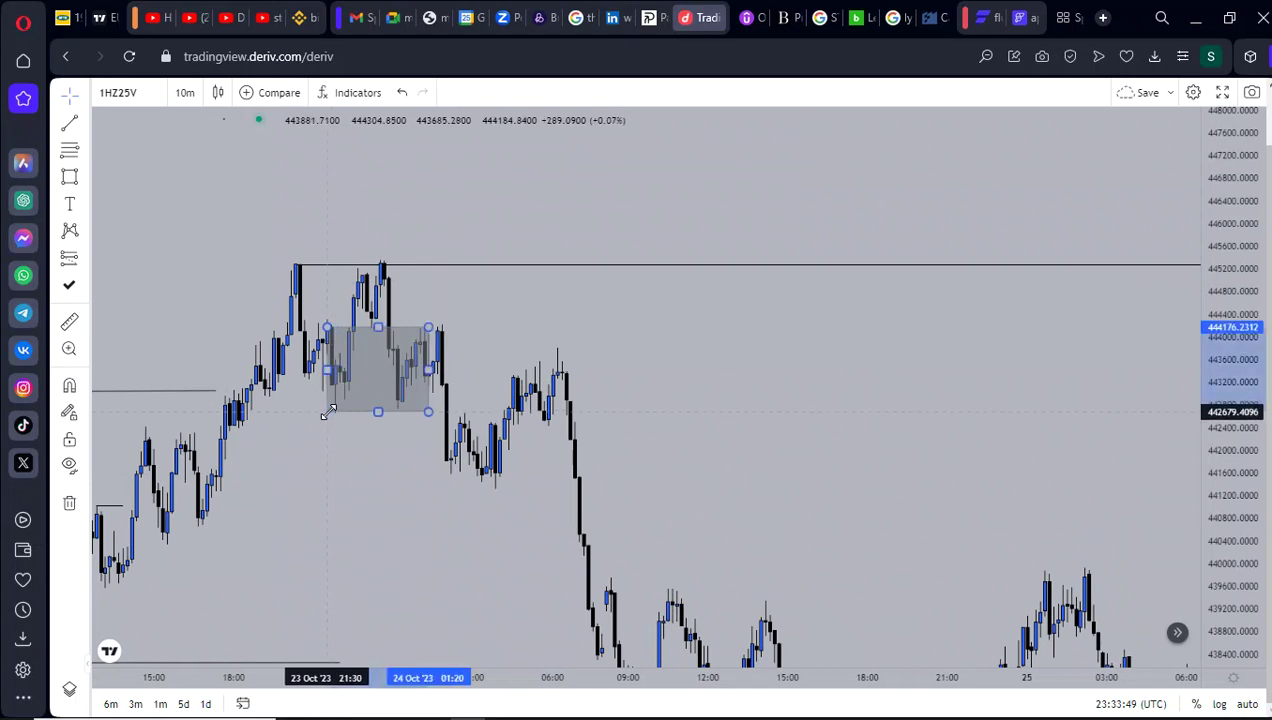
click(384, 464)
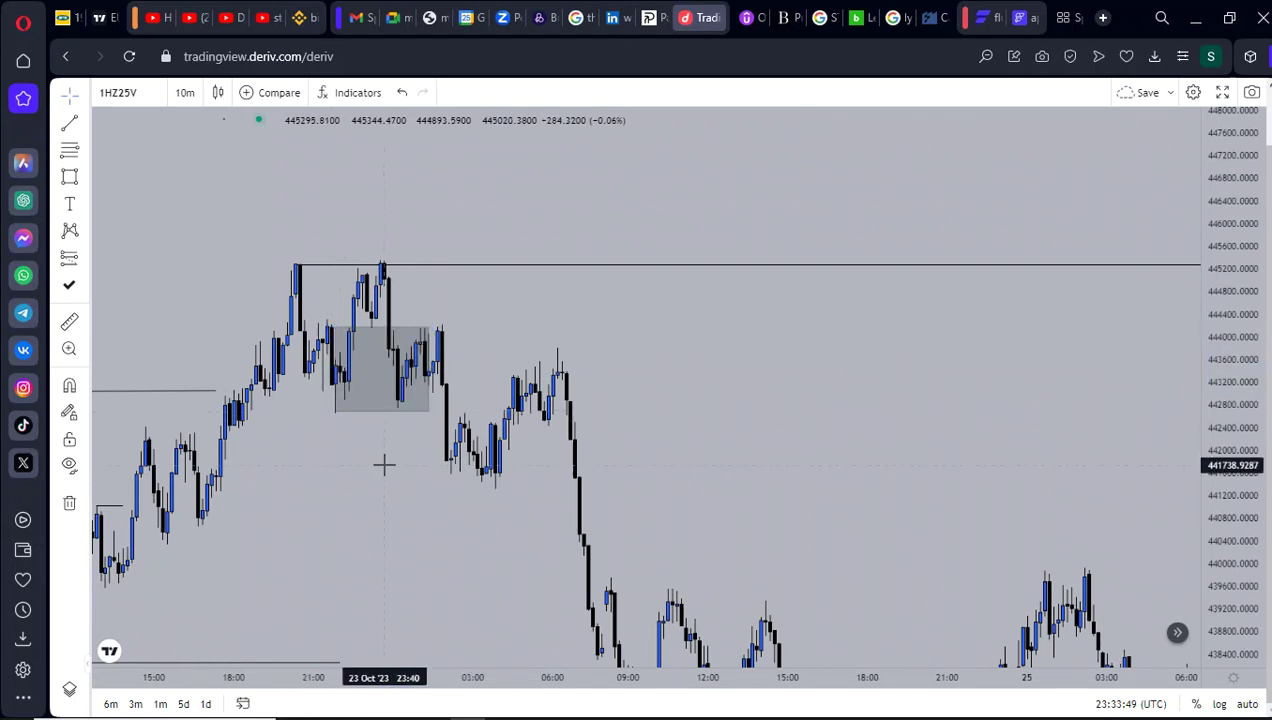
click(378, 405)
click(404, 421)
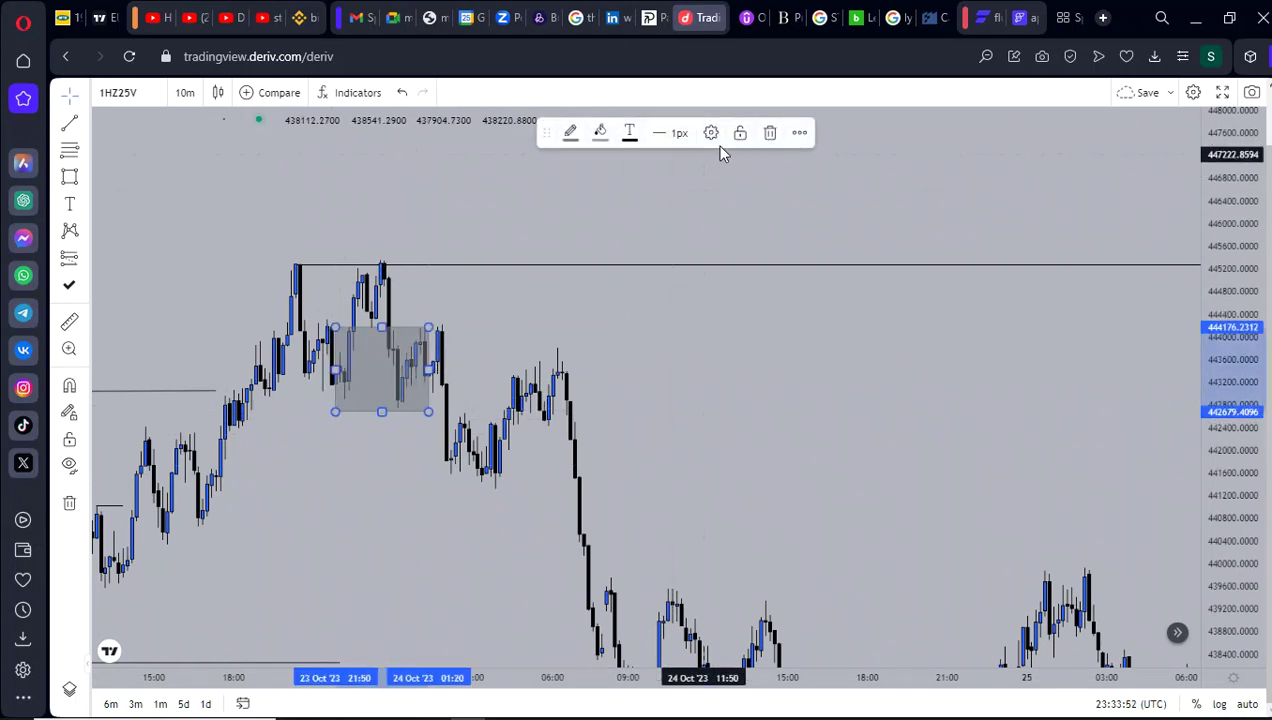
click(770, 136)
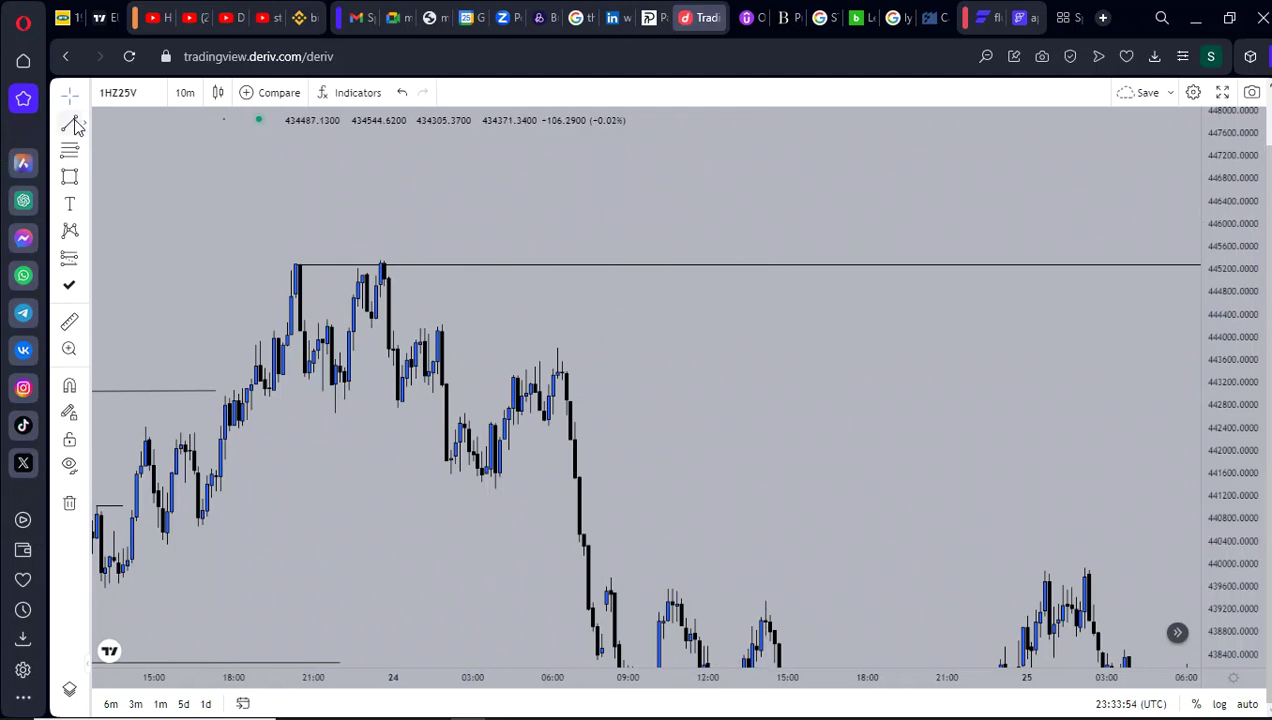
- Draw a trend line from the 23 October 21:50 swing low at about 442,680 to 24 October 01:30
click(432, 413)
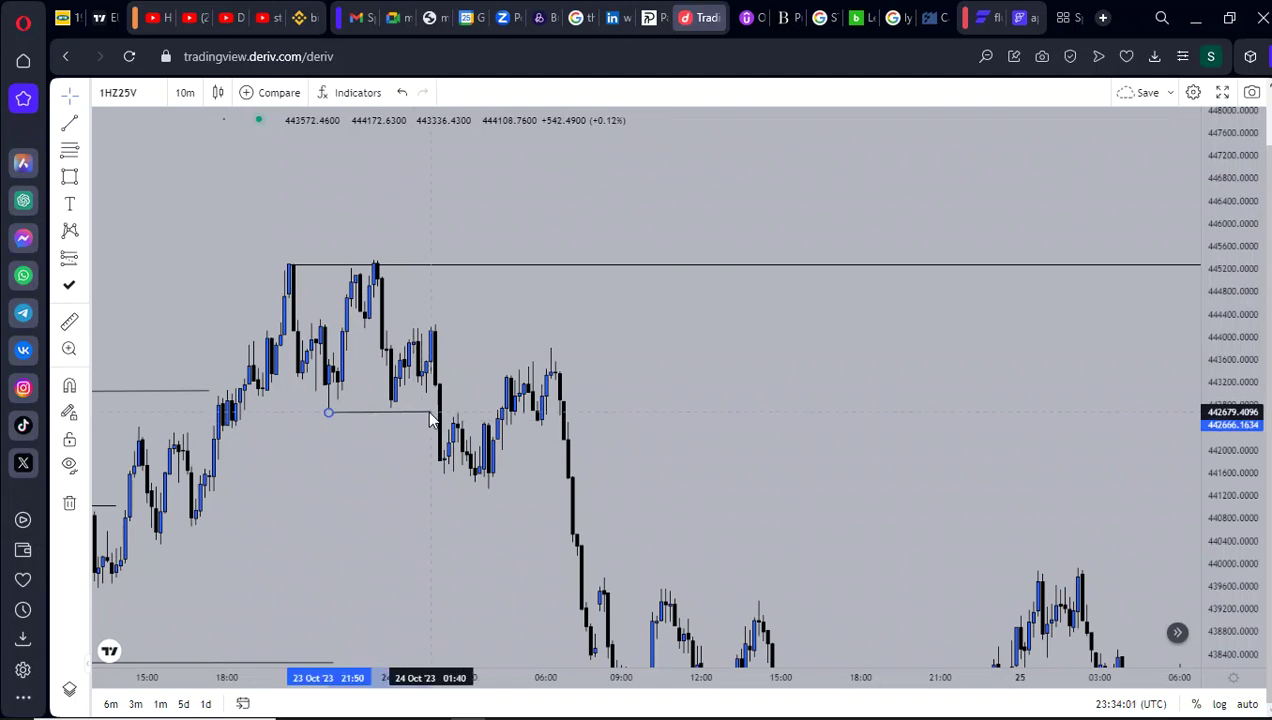
click(427, 412)
drag(352, 455, 301, 446)
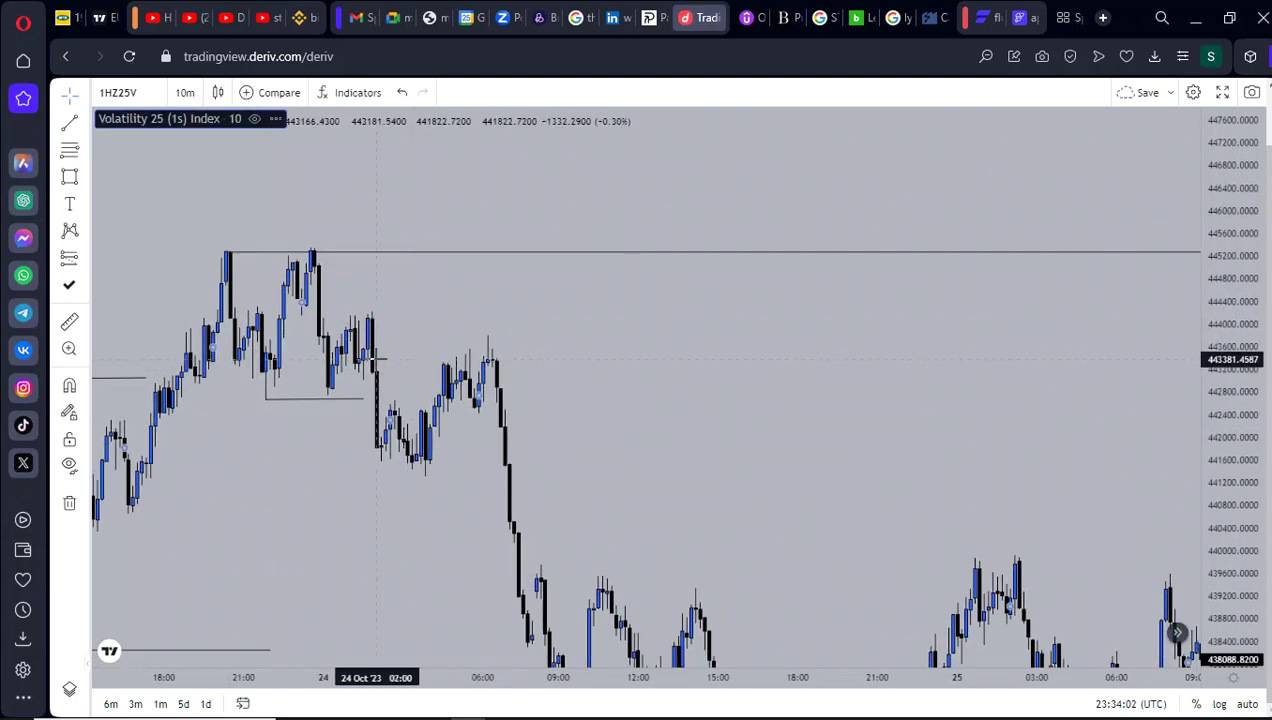
- Draw a supply zone rectangle on 24 October from about 01:50 to 07:30, spanning about 443,600 to 444,150
click(62, 178)
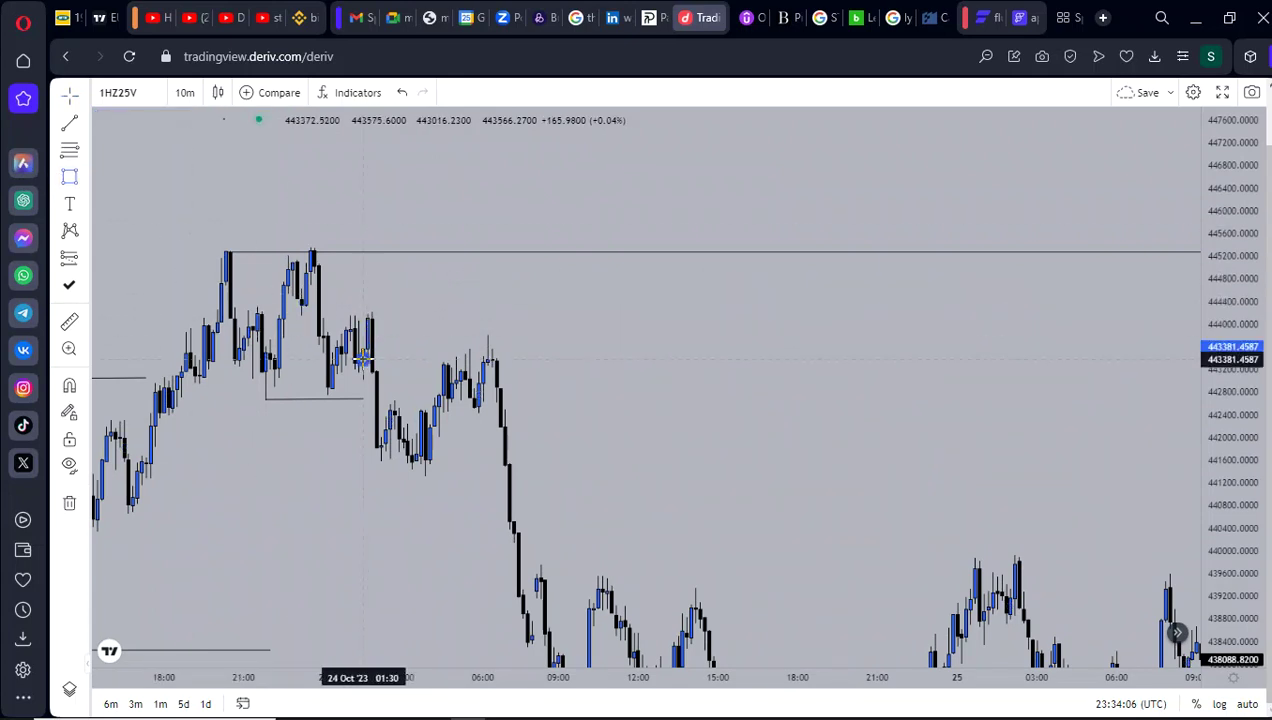
mouse_move(363, 358)
mouse_down()
mouse_move(520, 327)
mouse_move(523, 315)
mouse_up()
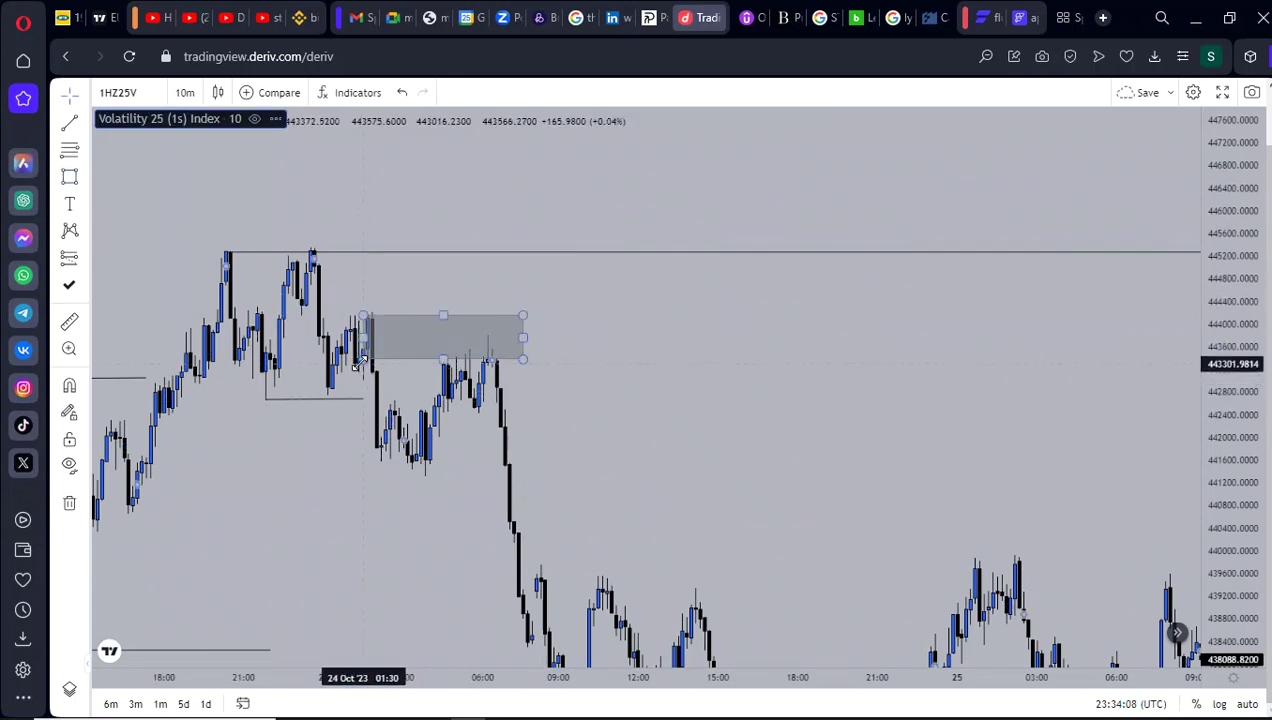
scroll(703, 436, down, 3)
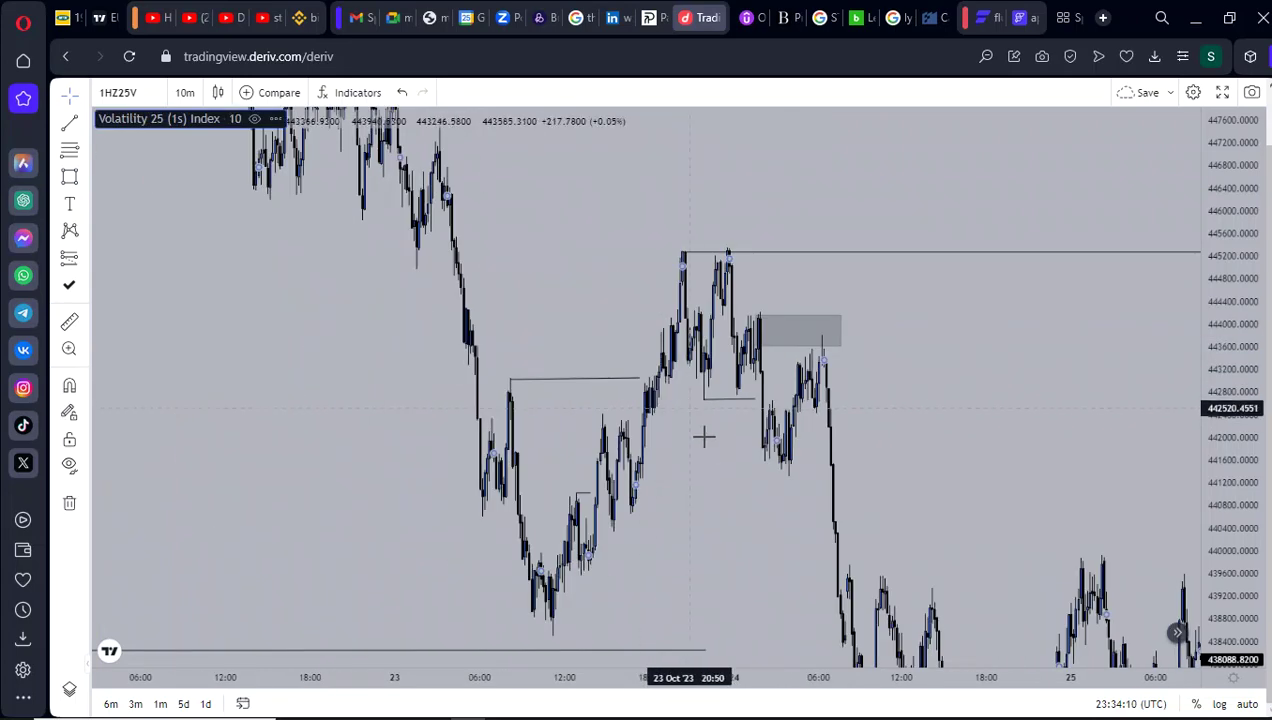
- Examine the price action after the 24 October supply zone and the earlier markings back to 17 October
scroll(979, 429, up, 3)
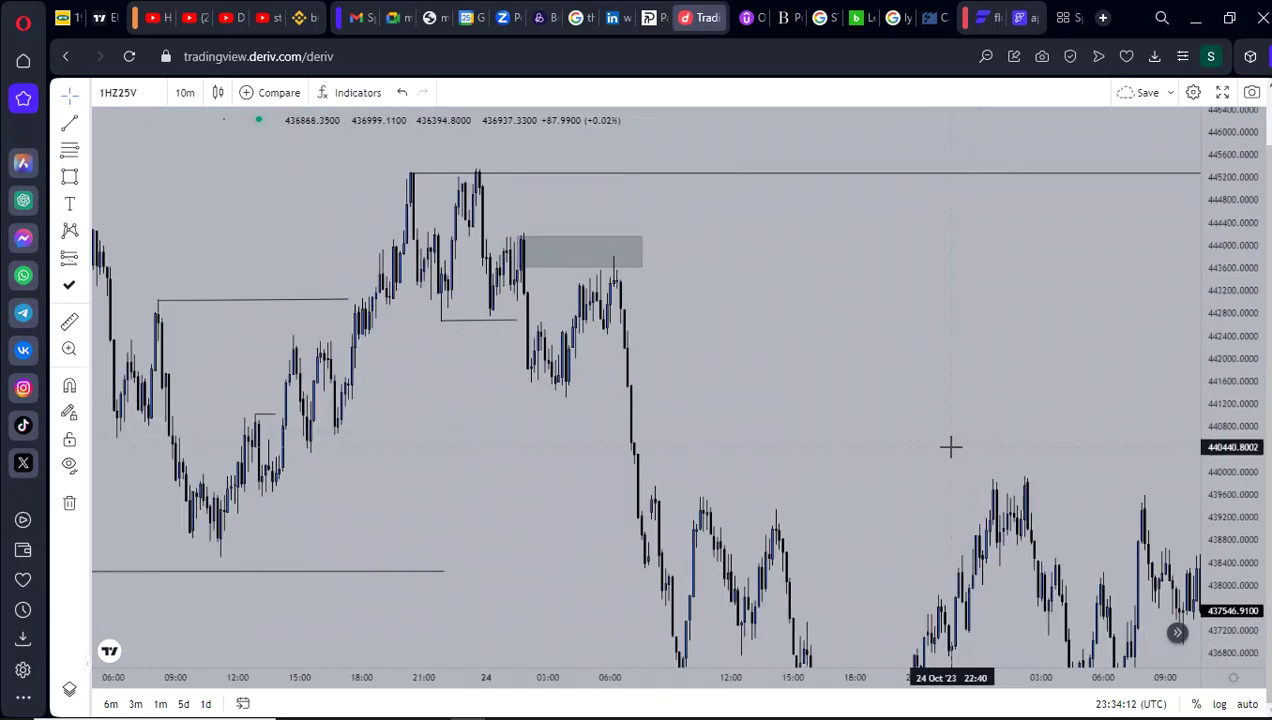
scroll(950, 447, up, 3)
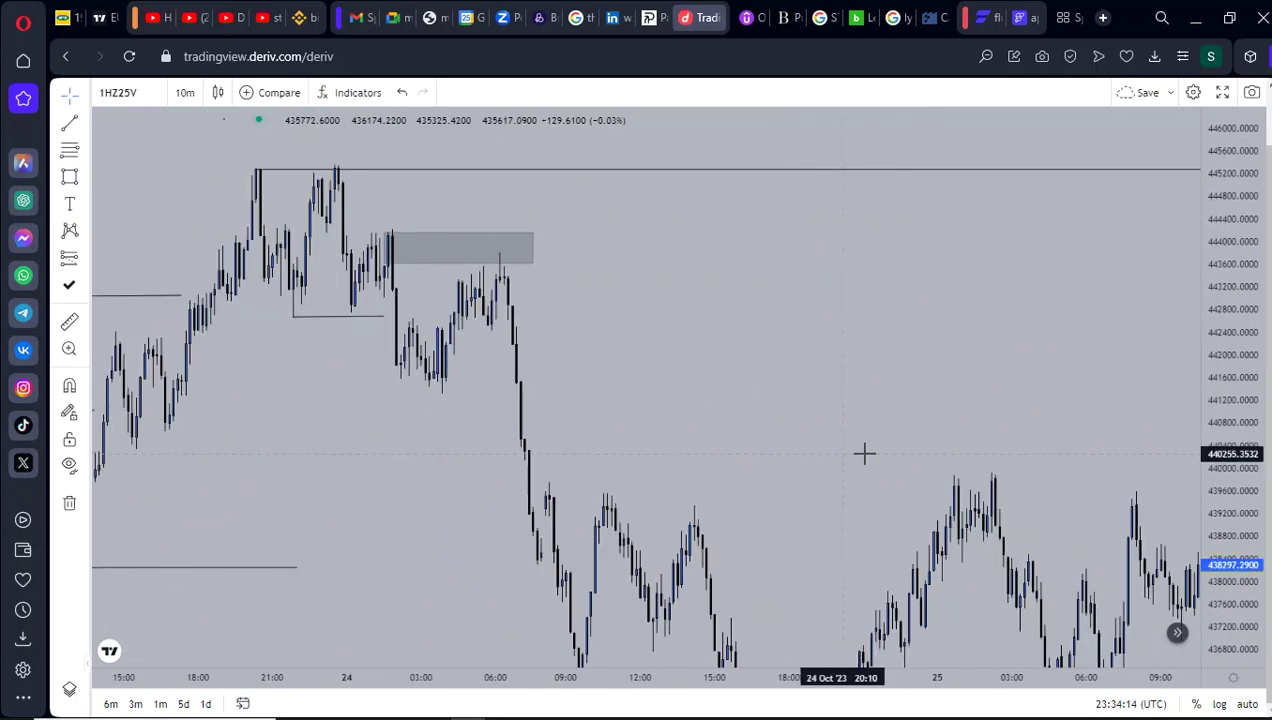
drag(885, 457, 537, 255)
drag(730, 346, 1096, 525)
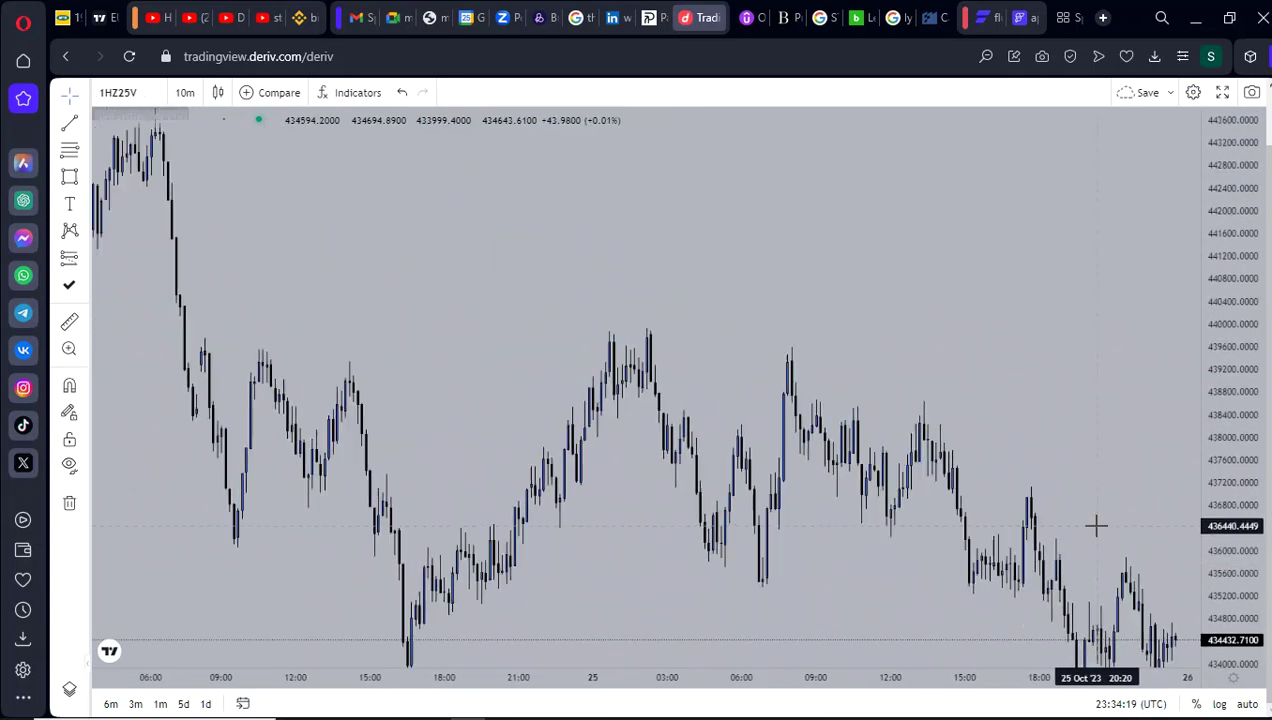
scroll(1082, 462, down, 5)
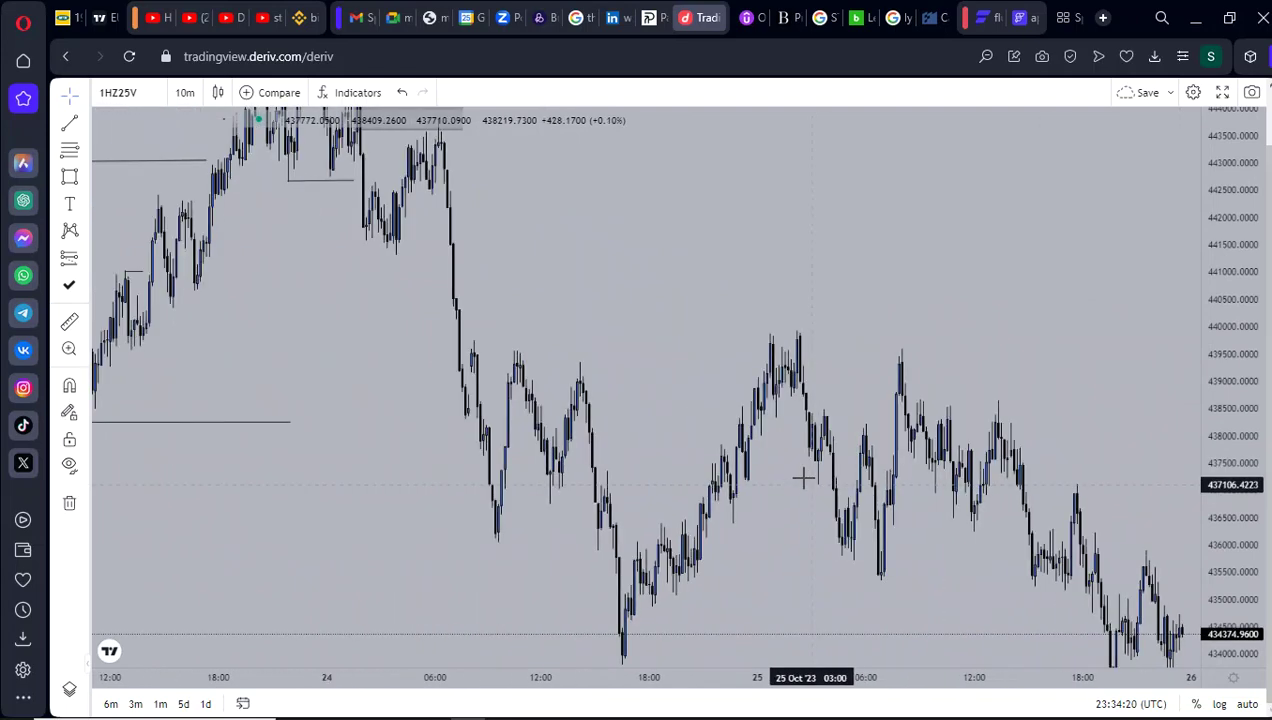
scroll(1188, 229, down, 5)
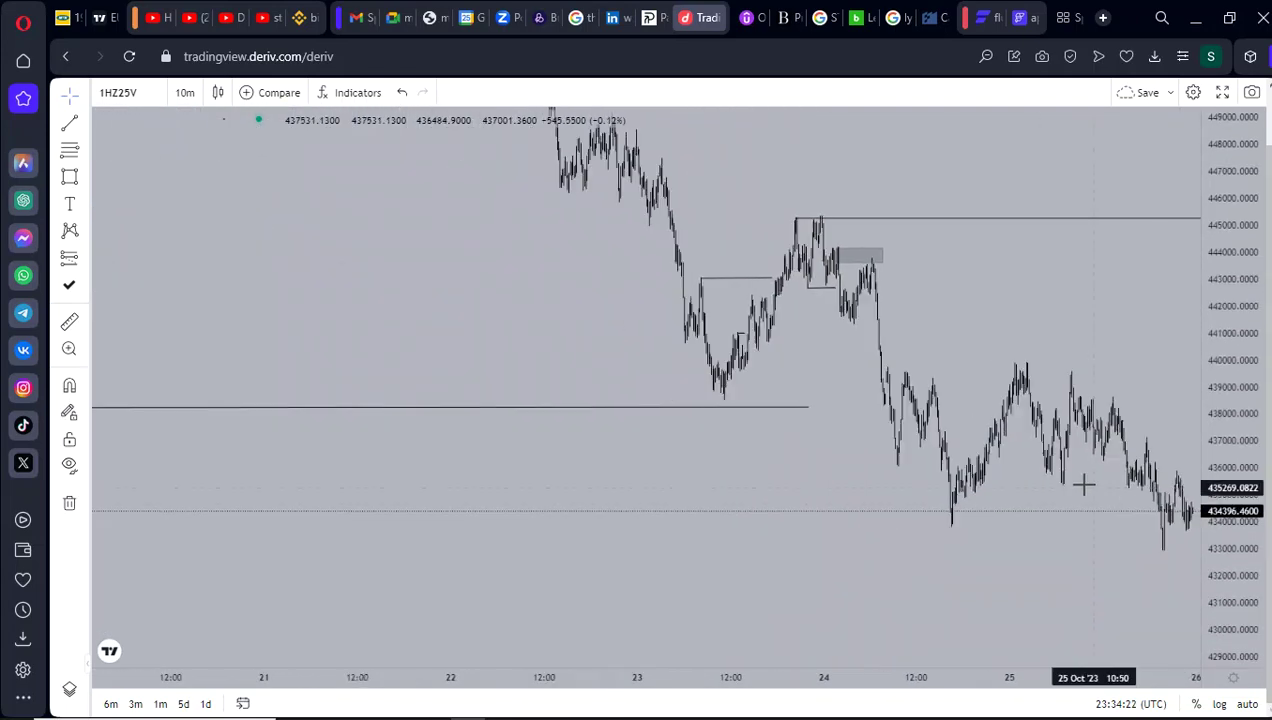
drag(592, 361, 1073, 622)
drag(823, 321, 616, 230)
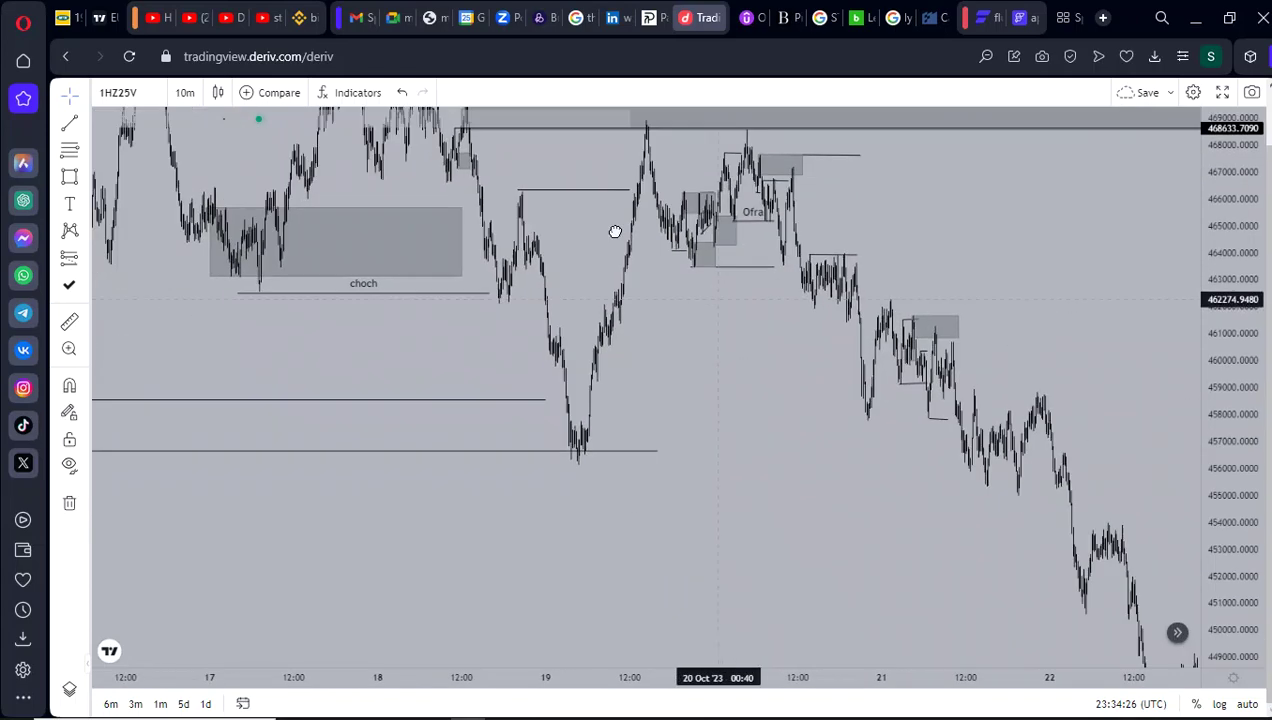
drag(667, 346, 562, 310)
drag(580, 392, 577, 231)
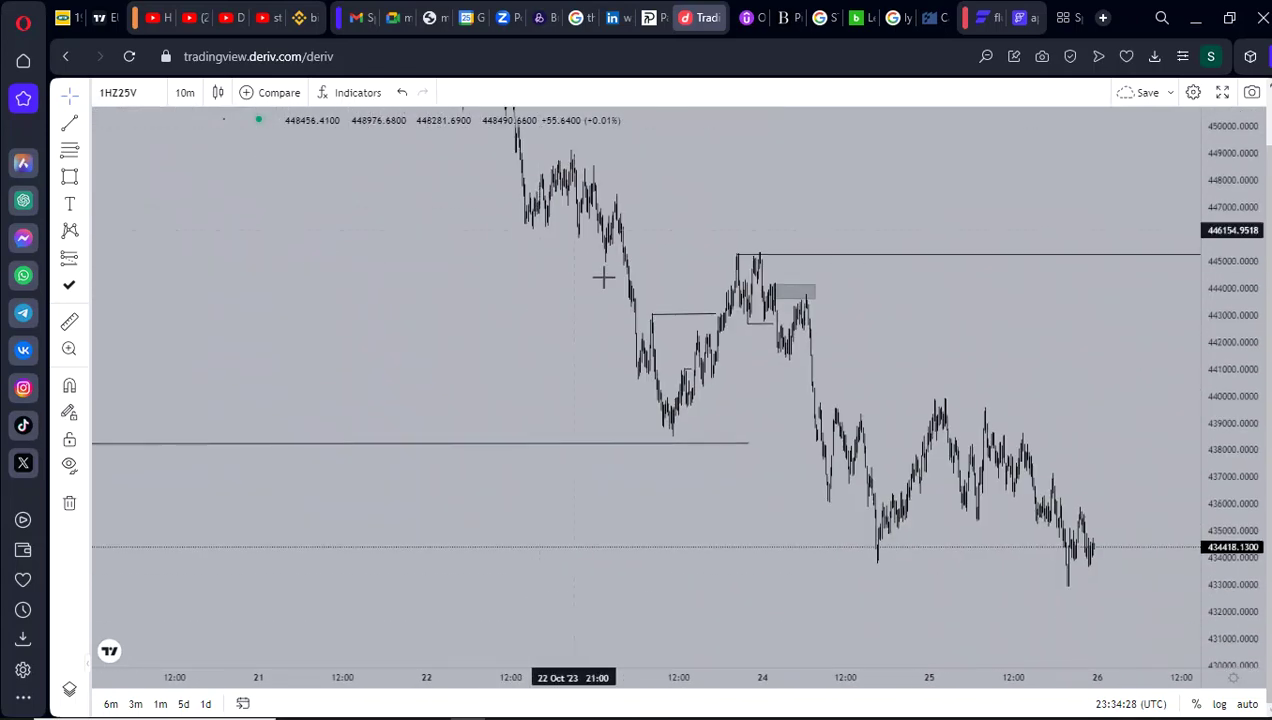
drag(812, 391, 731, 312)
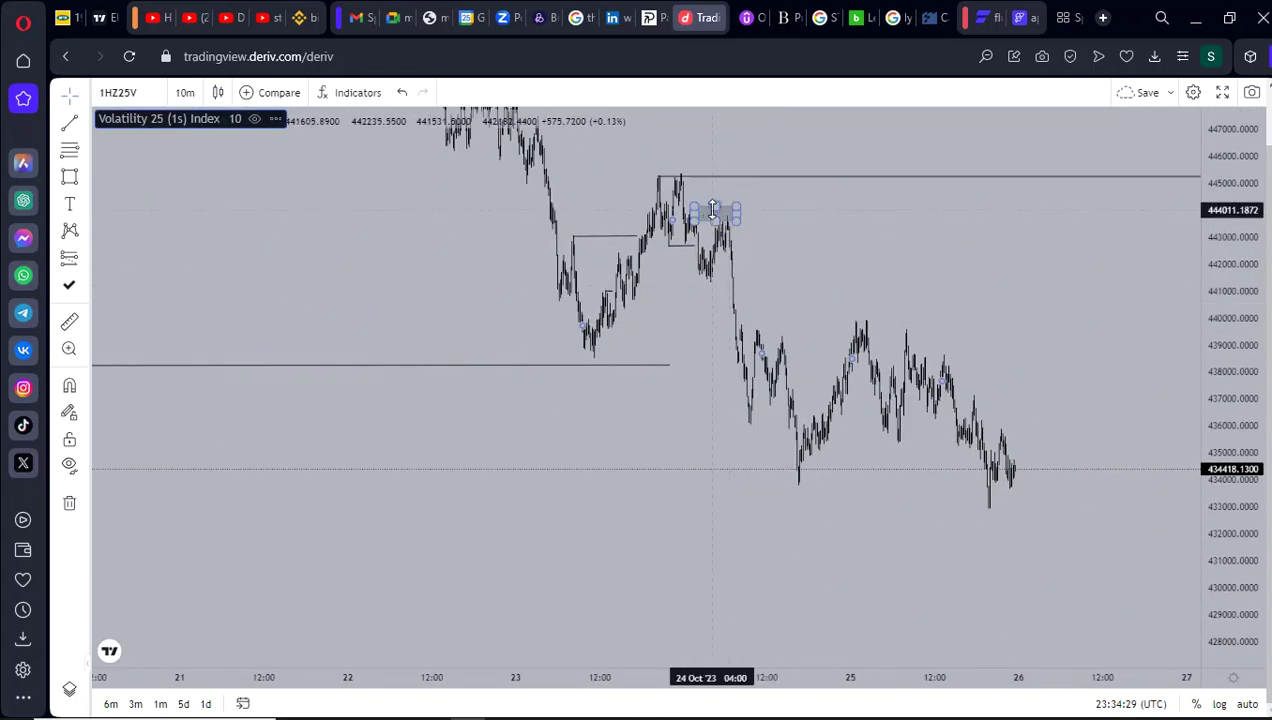
- Switch the chart to the 8-hour timeframe and compress the price scale around the September to October structure
click(191, 100)
click(203, 410)
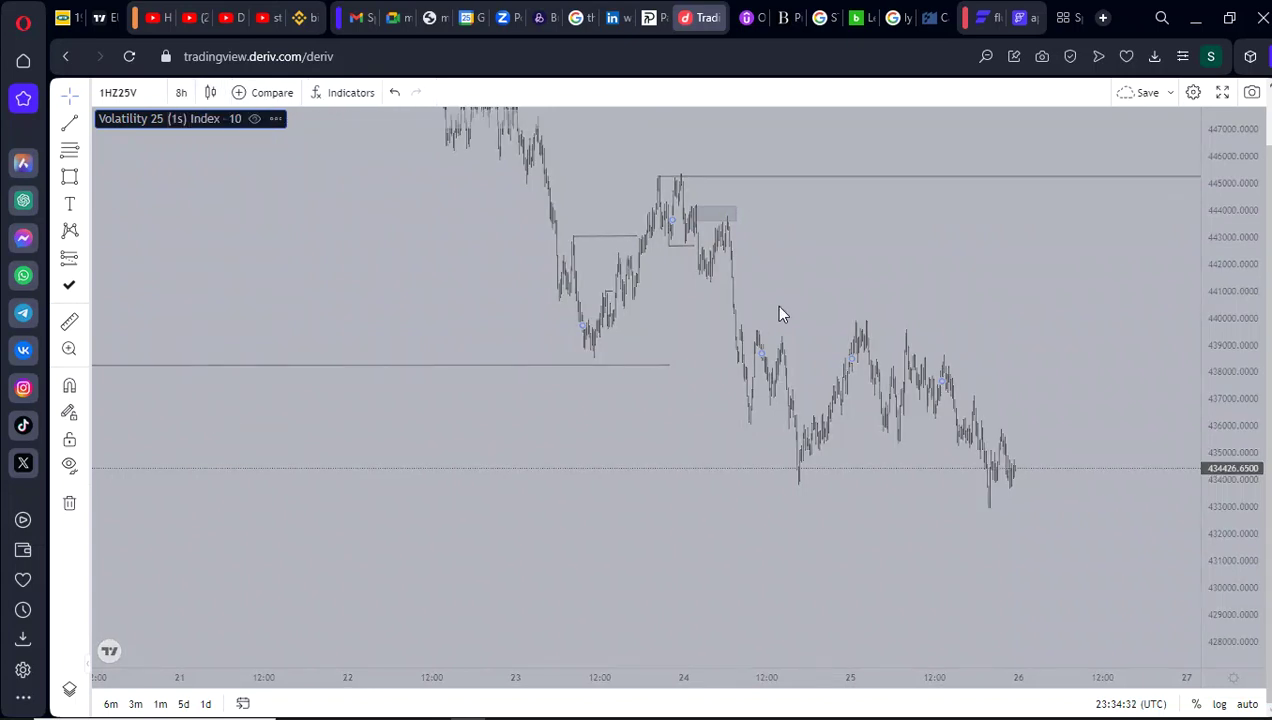
scroll(842, 320, up, 1)
scroll(614, 308, down, 1)
scroll(795, 303, up, 9)
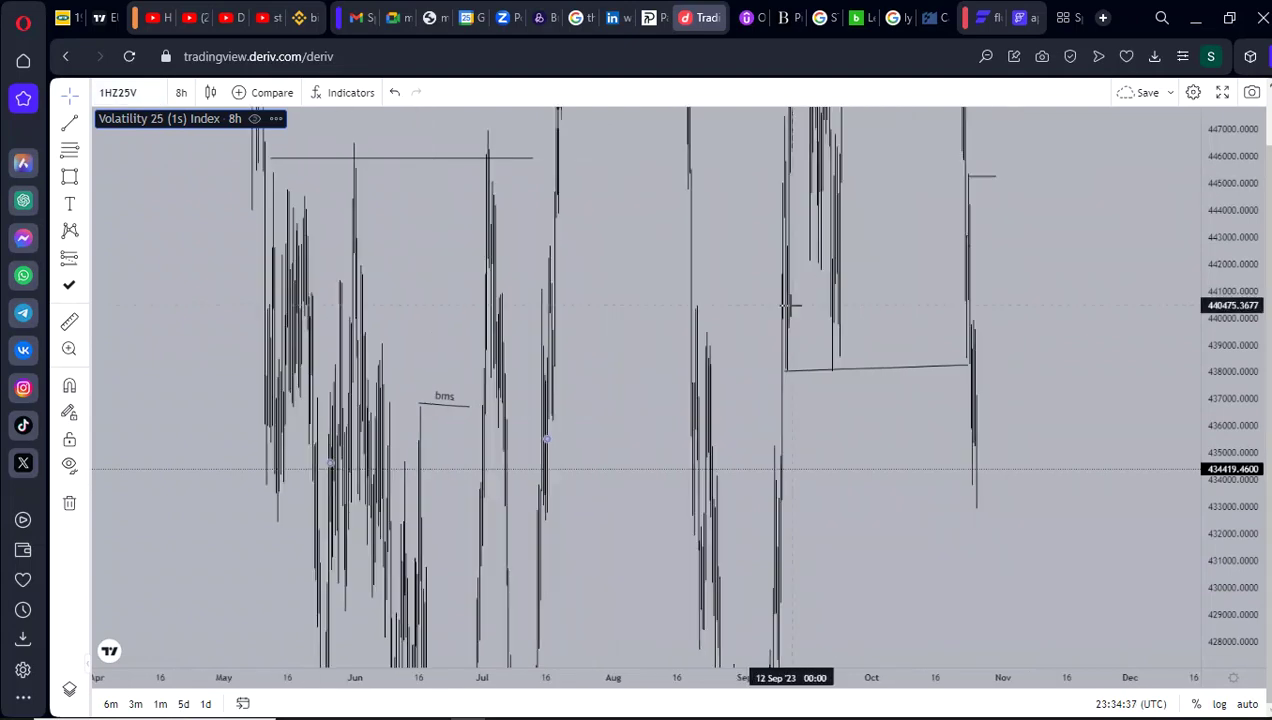
drag(1222, 288, 1197, 606)
drag(1205, 374, 1200, 464)
scroll(988, 471, up, 2)
drag(892, 472, 1126, 419)
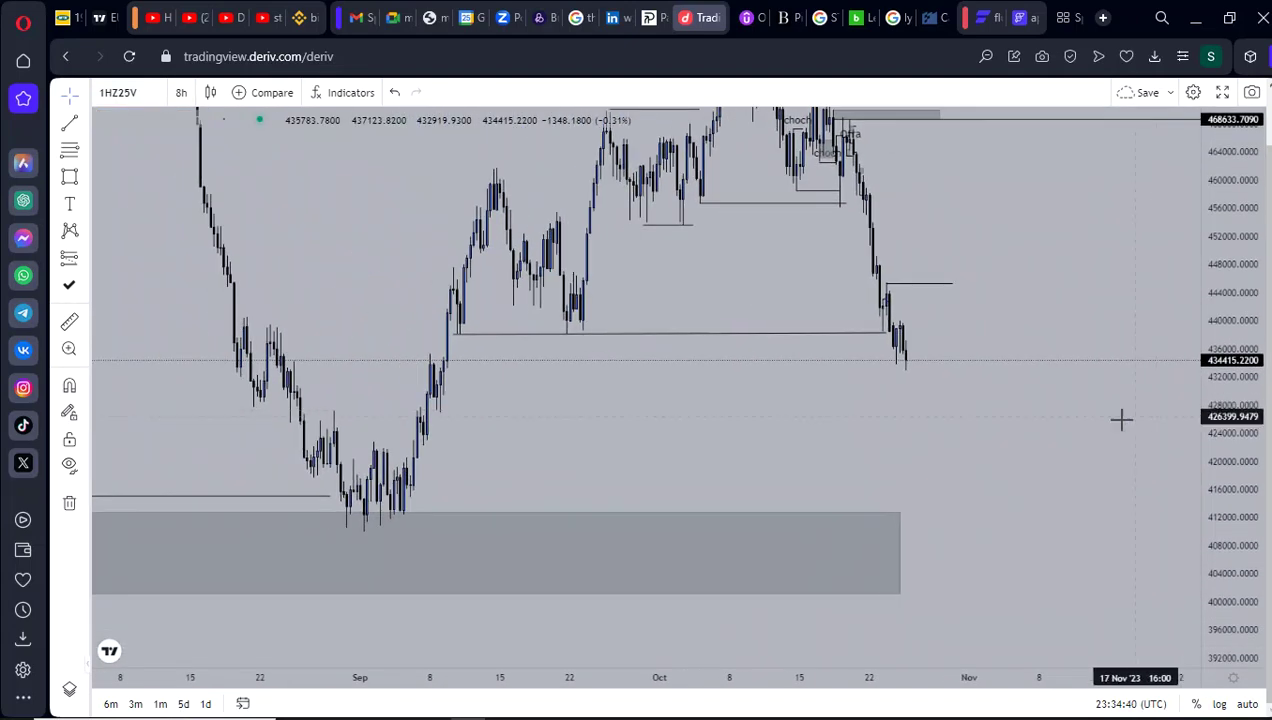
- Draw a demand zone rectangle around the consolidation from 30 August to 6 September, spanning about 409,800 to 421,700
scroll(1100, 424, up, 2)
drag(687, 484, 882, 463)
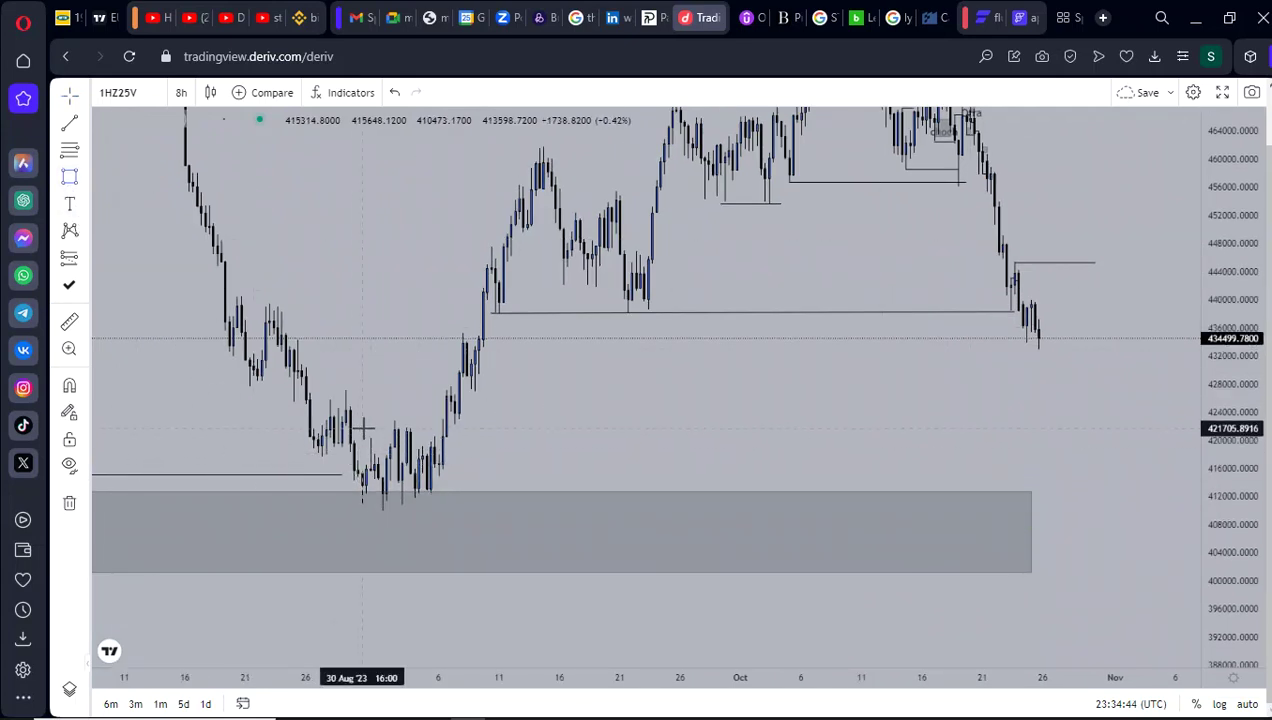
drag(362, 428, 444, 513)
drag(892, 420, 884, 425)
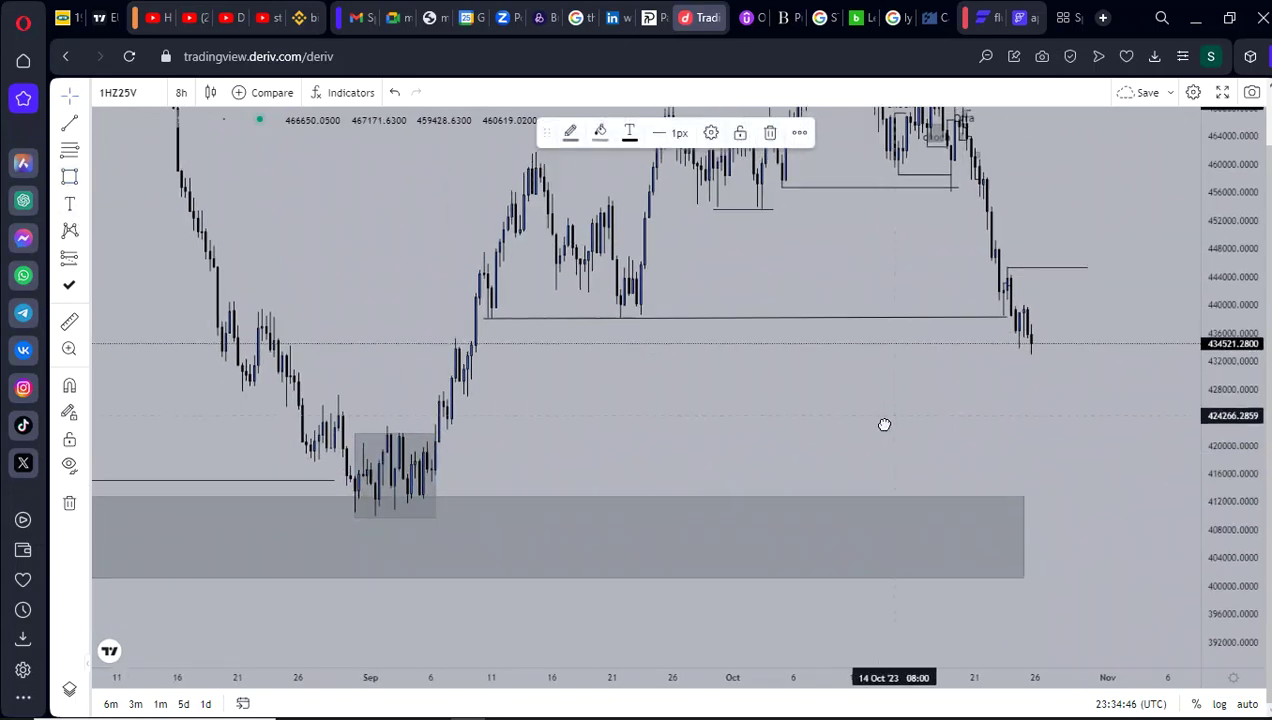
- Examine the marked structure and zones on the 8-hour chart from November 2022 to October 2023
scroll(884, 425, down, 3)
drag(1136, 417, 1044, 517)
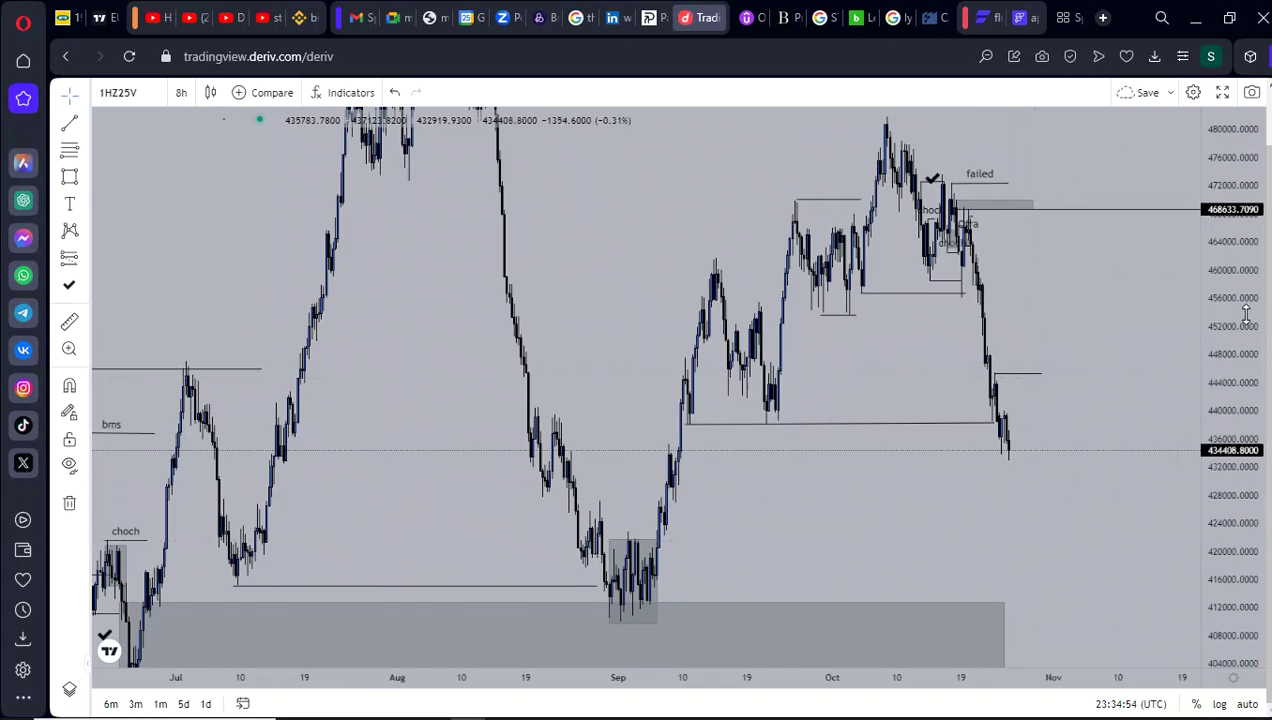
scroll(1155, 519, down, 3)
scroll(1031, 514, down, 5)
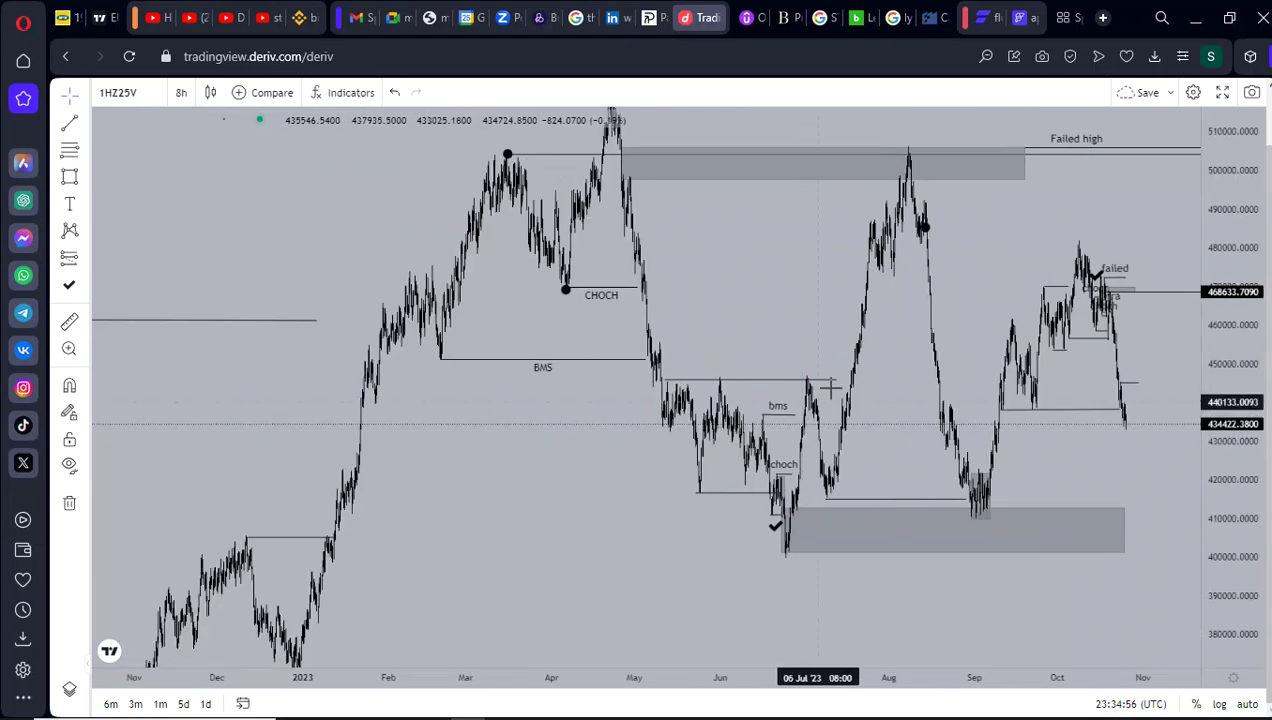
- Remove all drawings, including the structure lines, labels and supply and demand zones, from the 8-hour 1HZ25V chart
drag(778, 402, 732, 315)
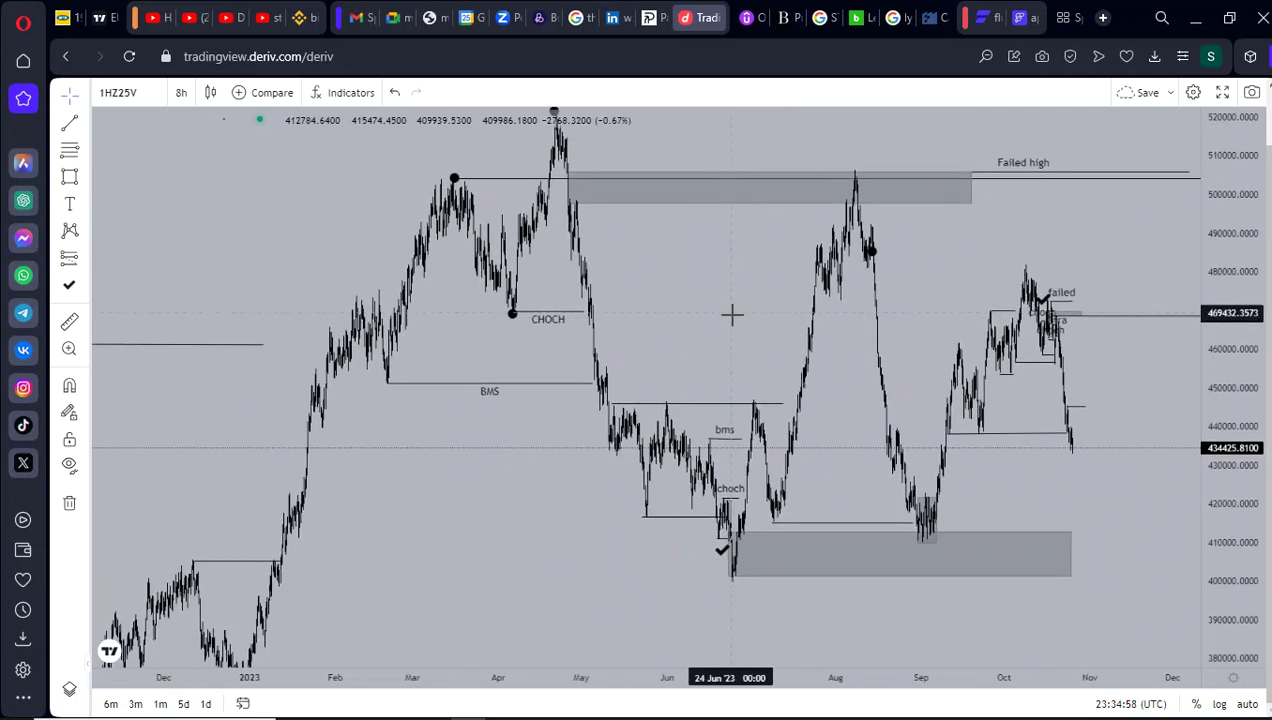
drag(924, 351, 886, 382)
scroll(872, 350, up, 5)
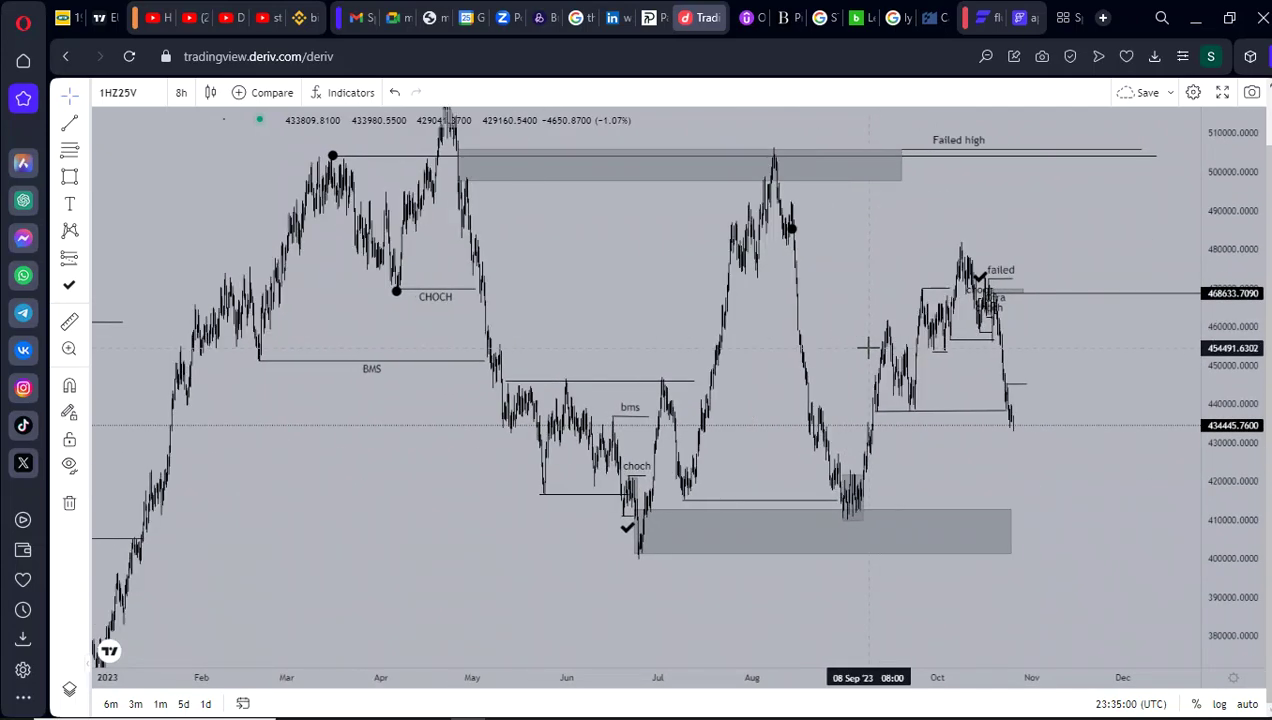
drag(440, 346, 640, 364)
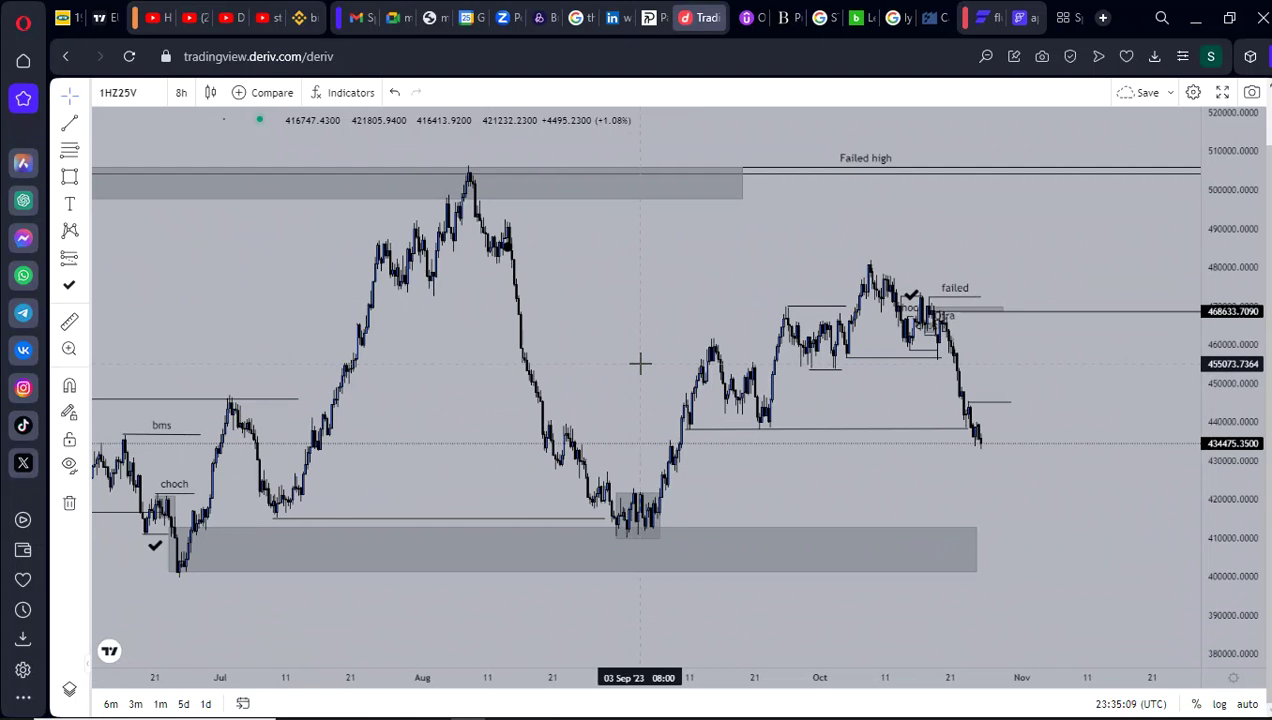
click(69, 504)
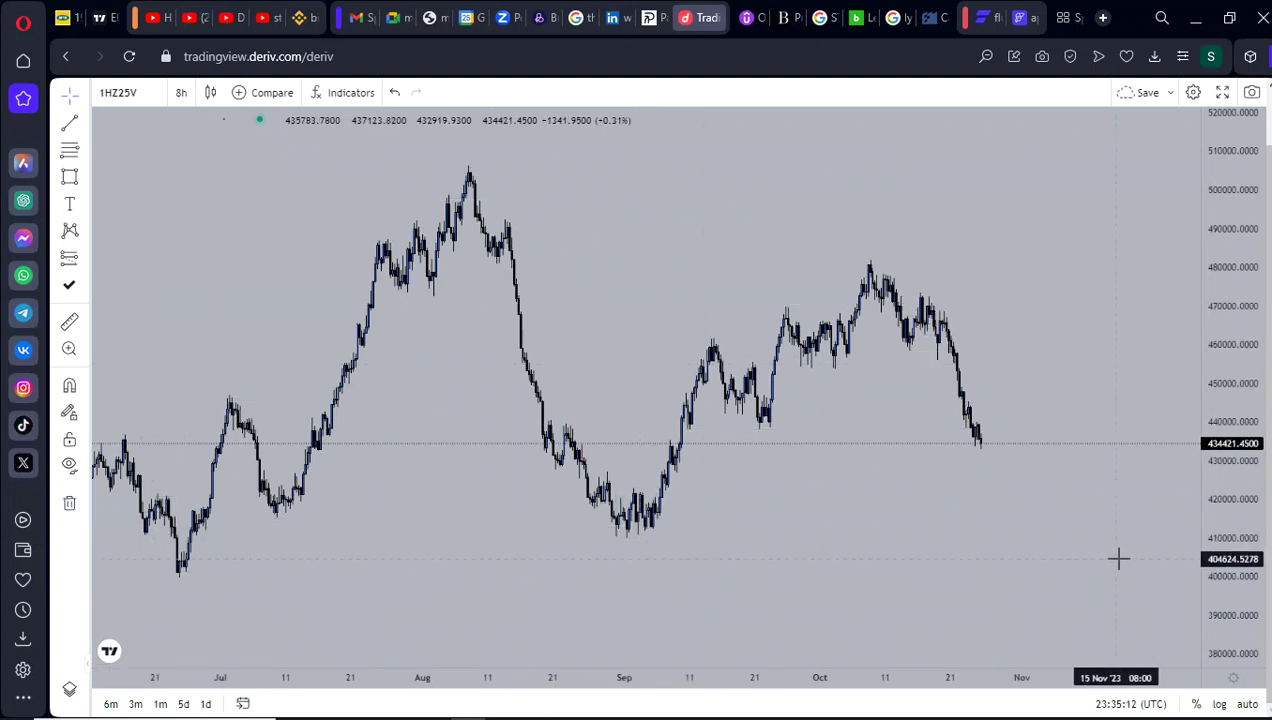
- Examine the September to October 2023 price swings on the cleared 8-hour chart
scroll(1005, 420, up, 8)
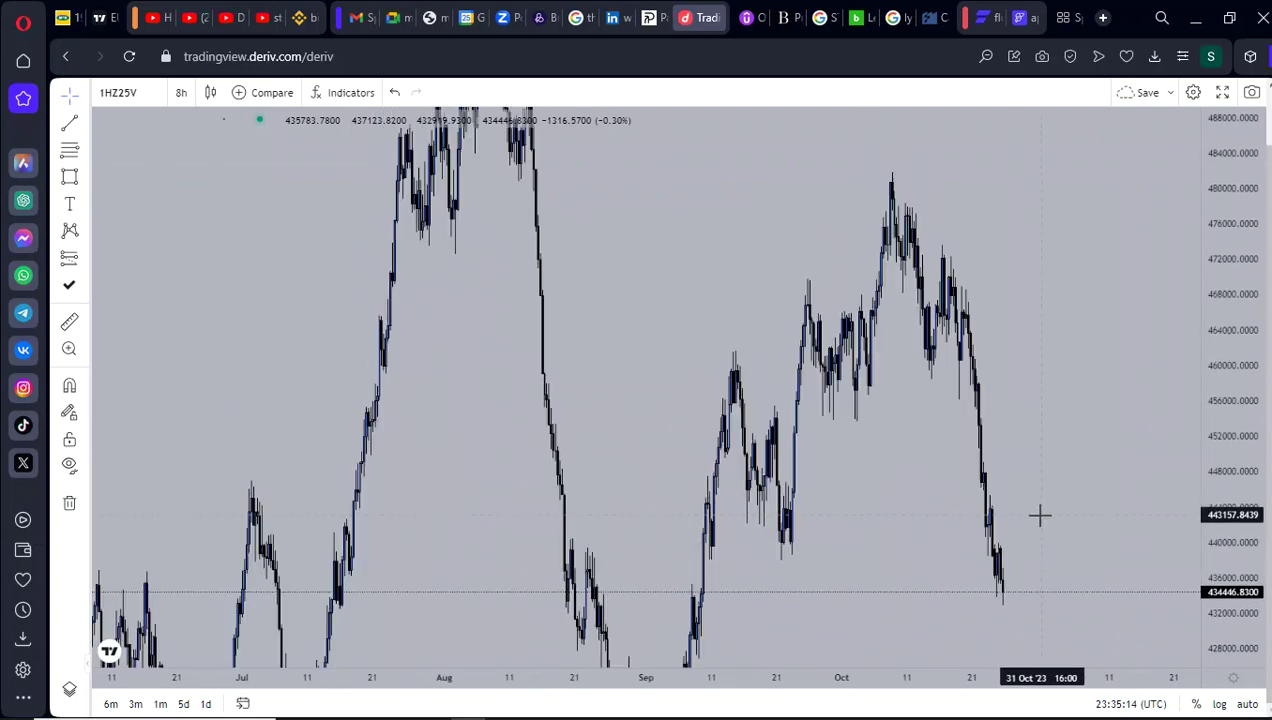
scroll(750, 472, up, 3)
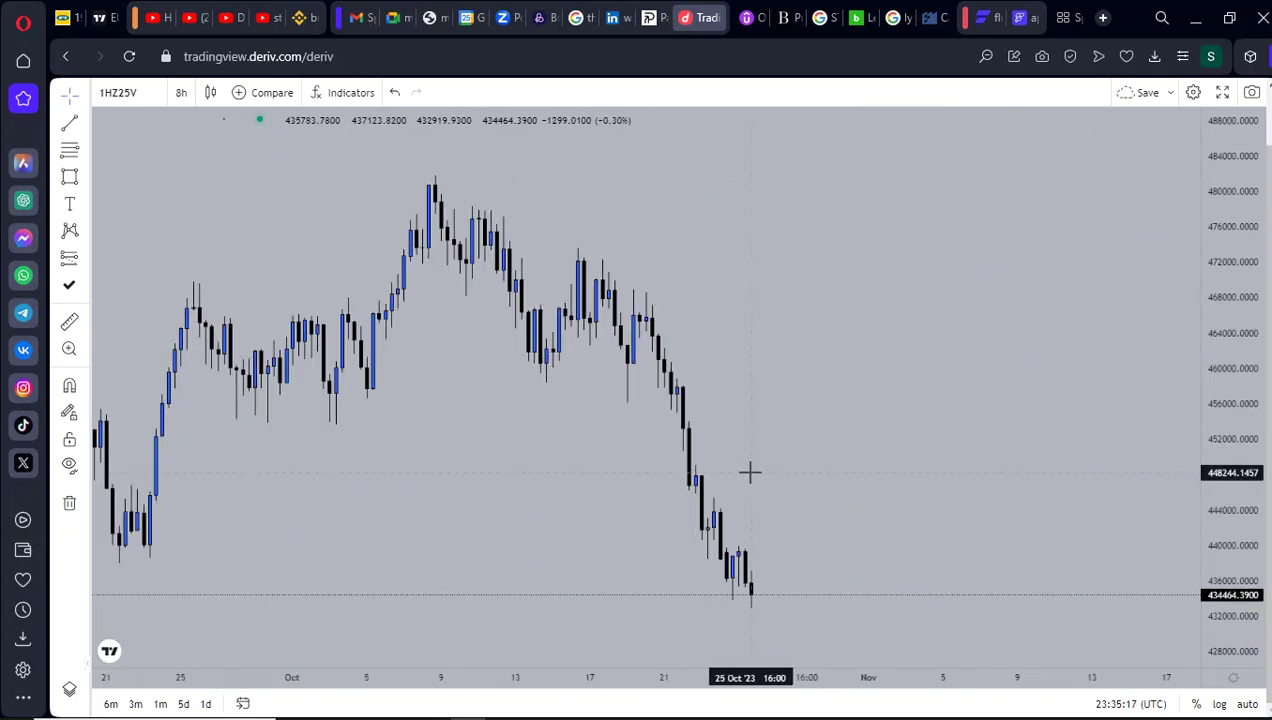
scroll(750, 472, down, 3)
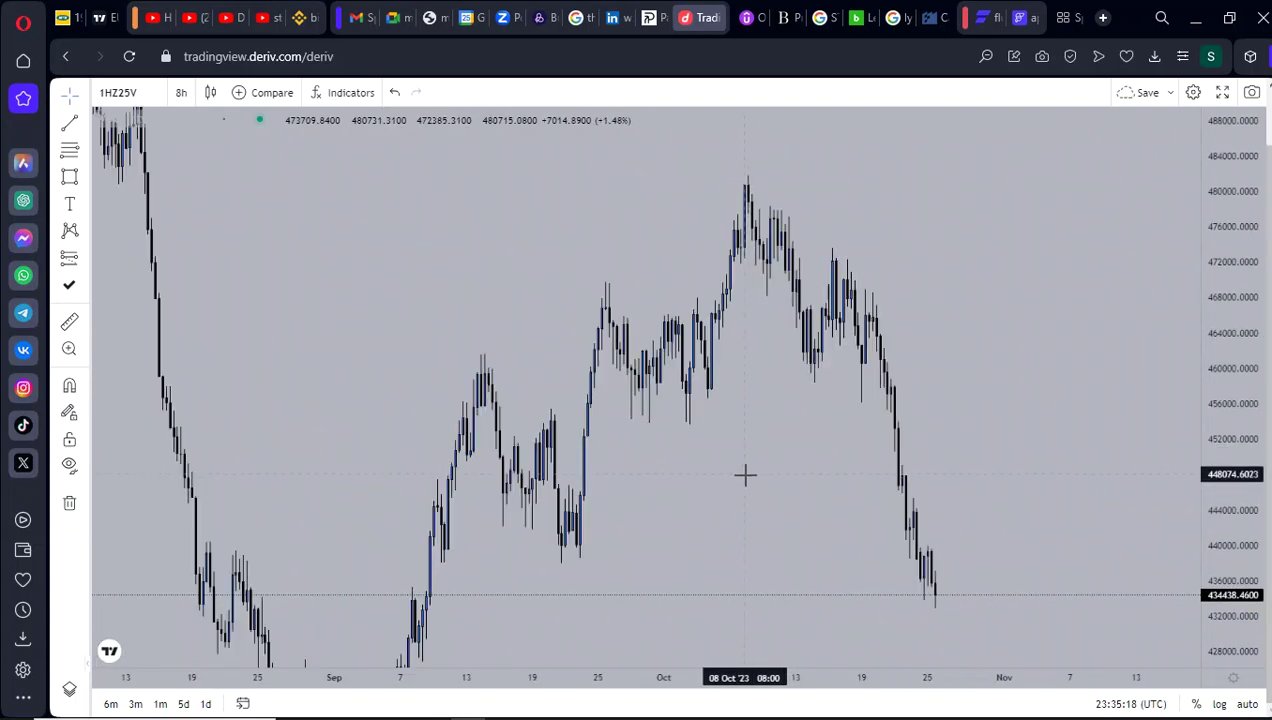